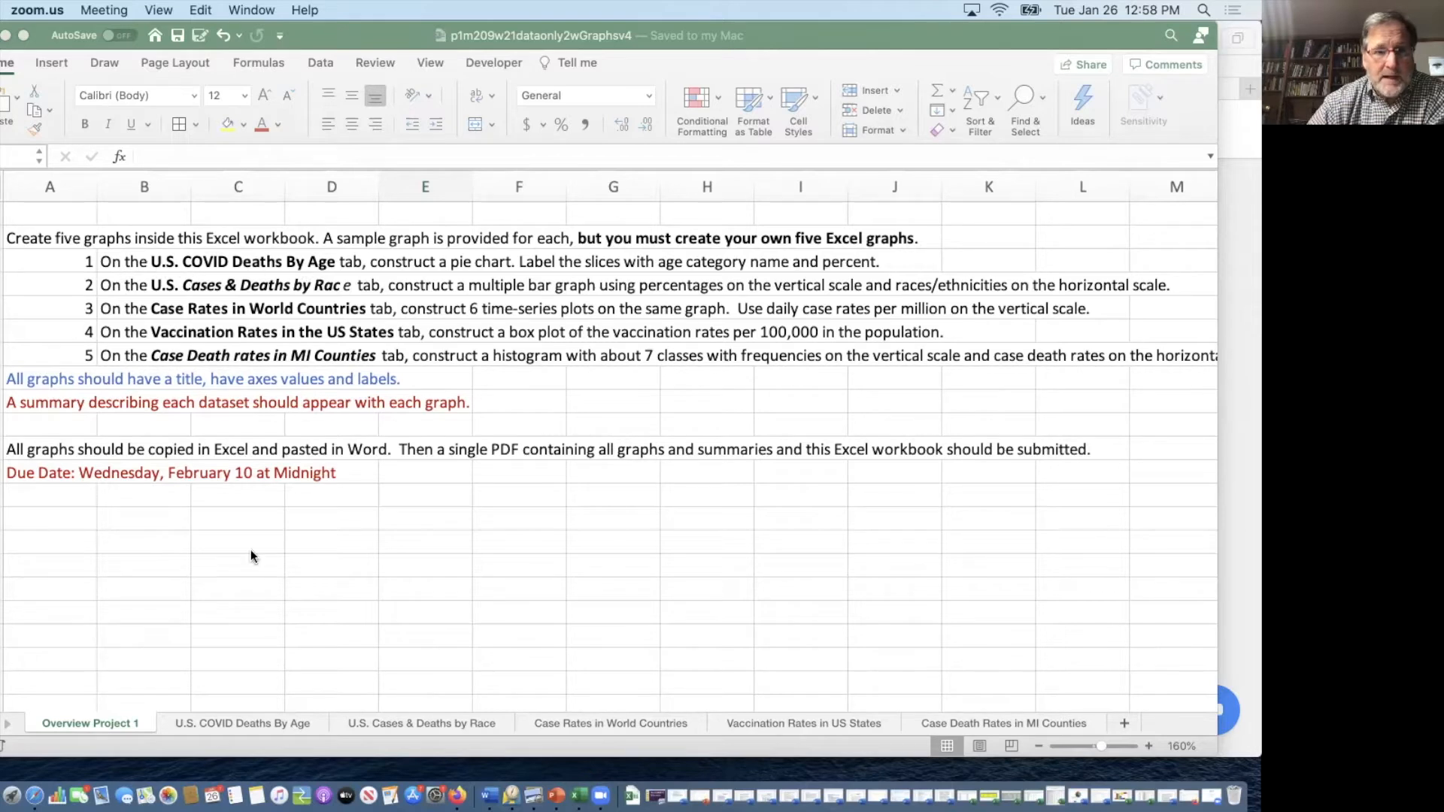
Step: Open the U.S. COVID Deaths By Age sheet and move the sample pie chart picture below the data table
click(260, 720)
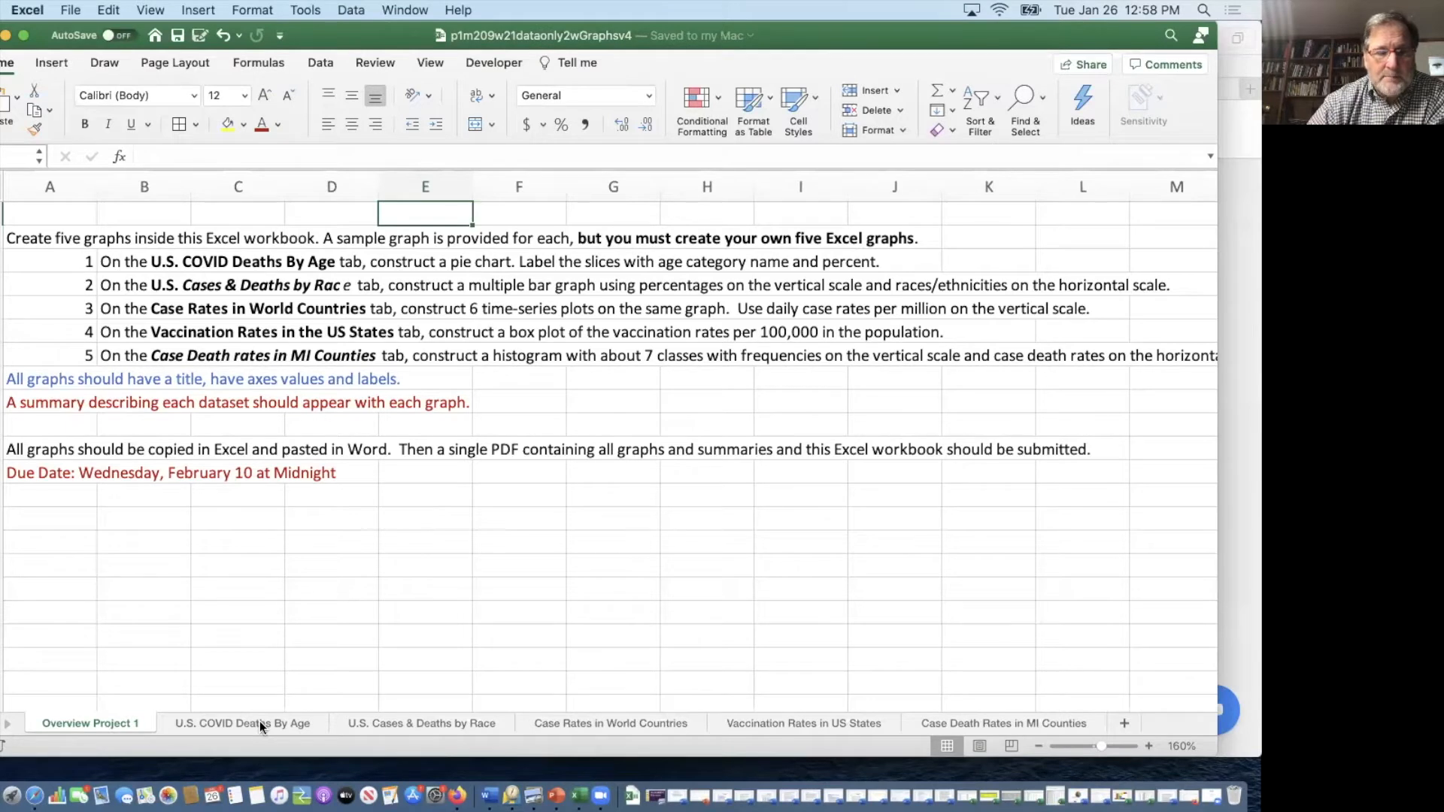
click(260, 721)
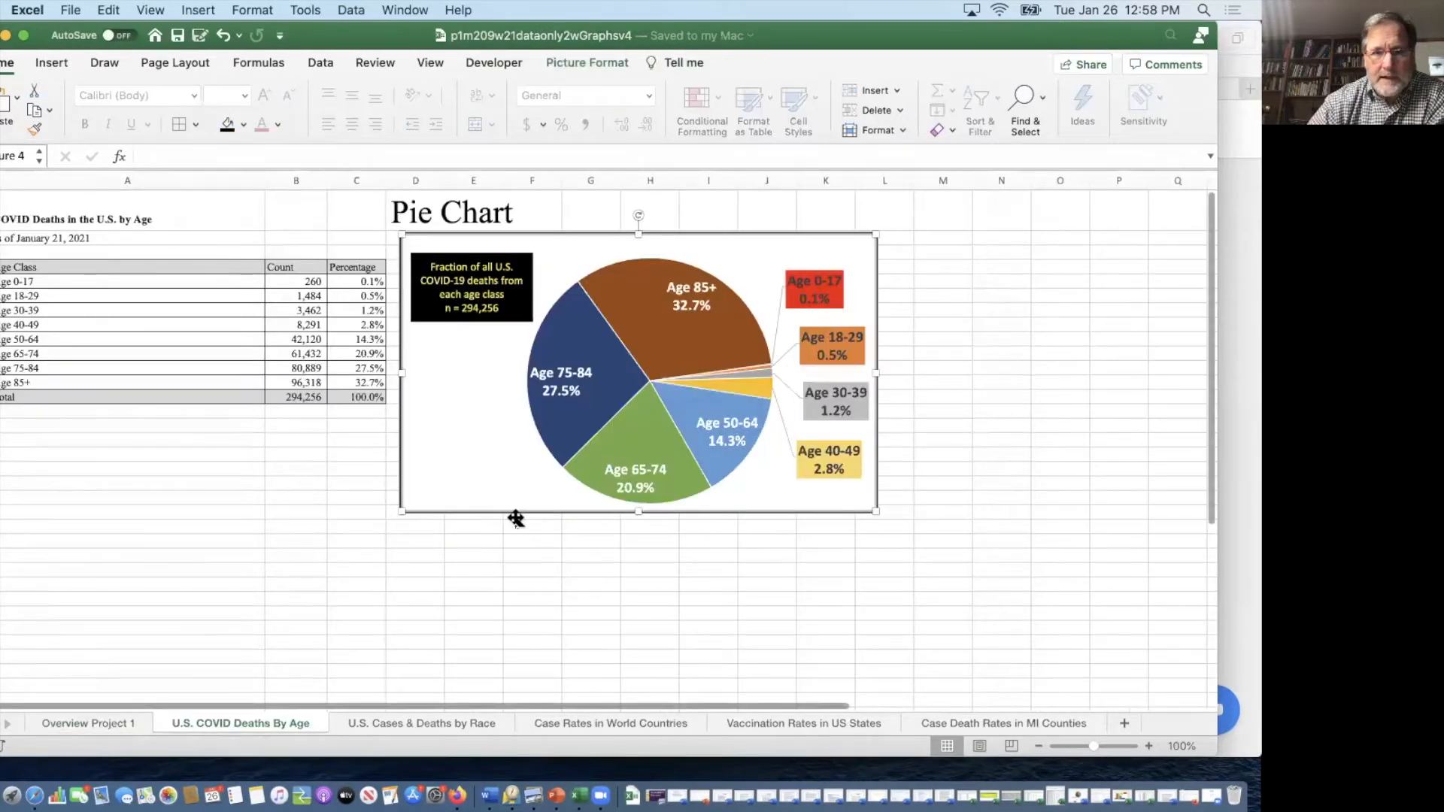
drag(516, 519, 113, 697)
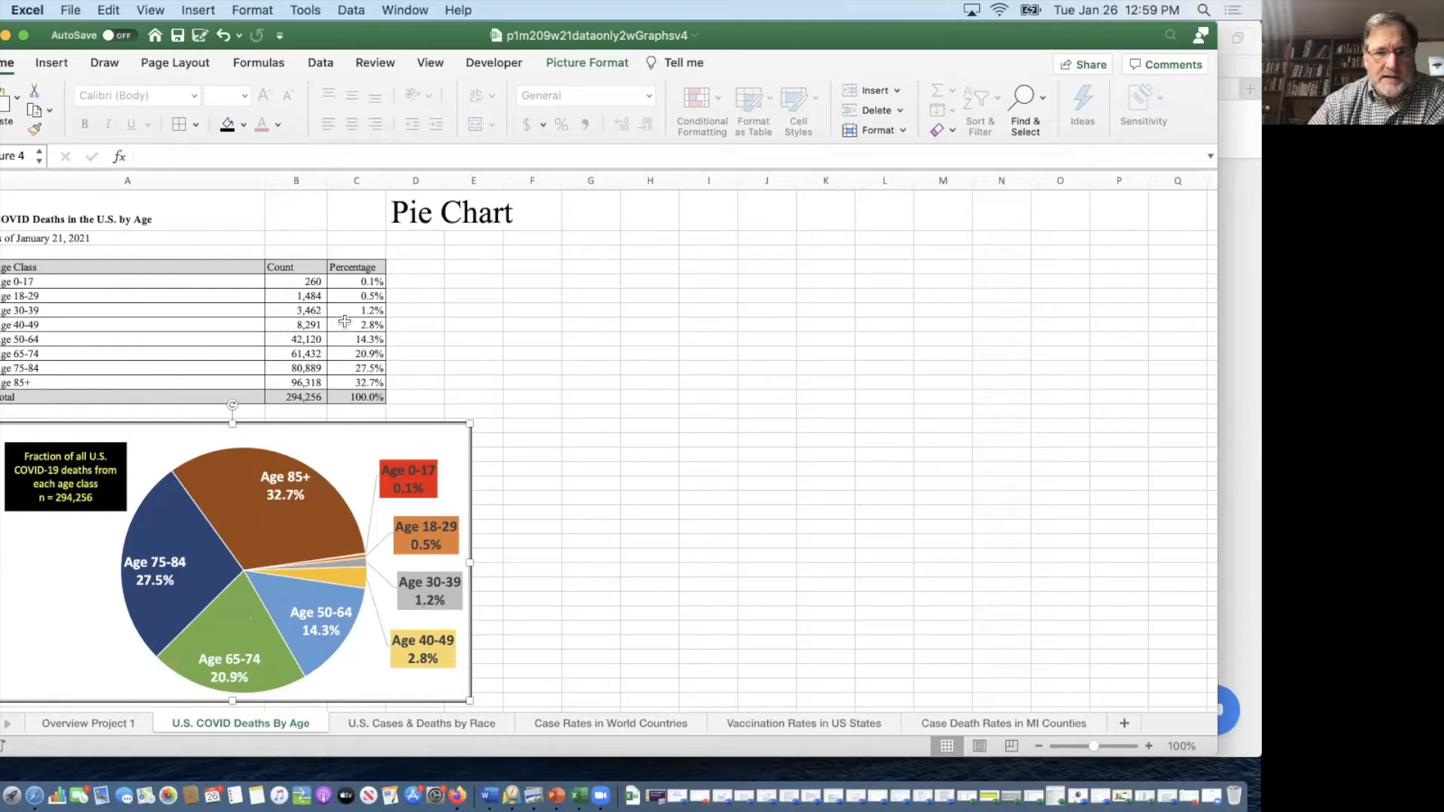
Step: Examine the death percentages for all age classes, for ages 50 and over, for ages under 50, and the Age 0-17 count
drag(352, 283, 355, 382)
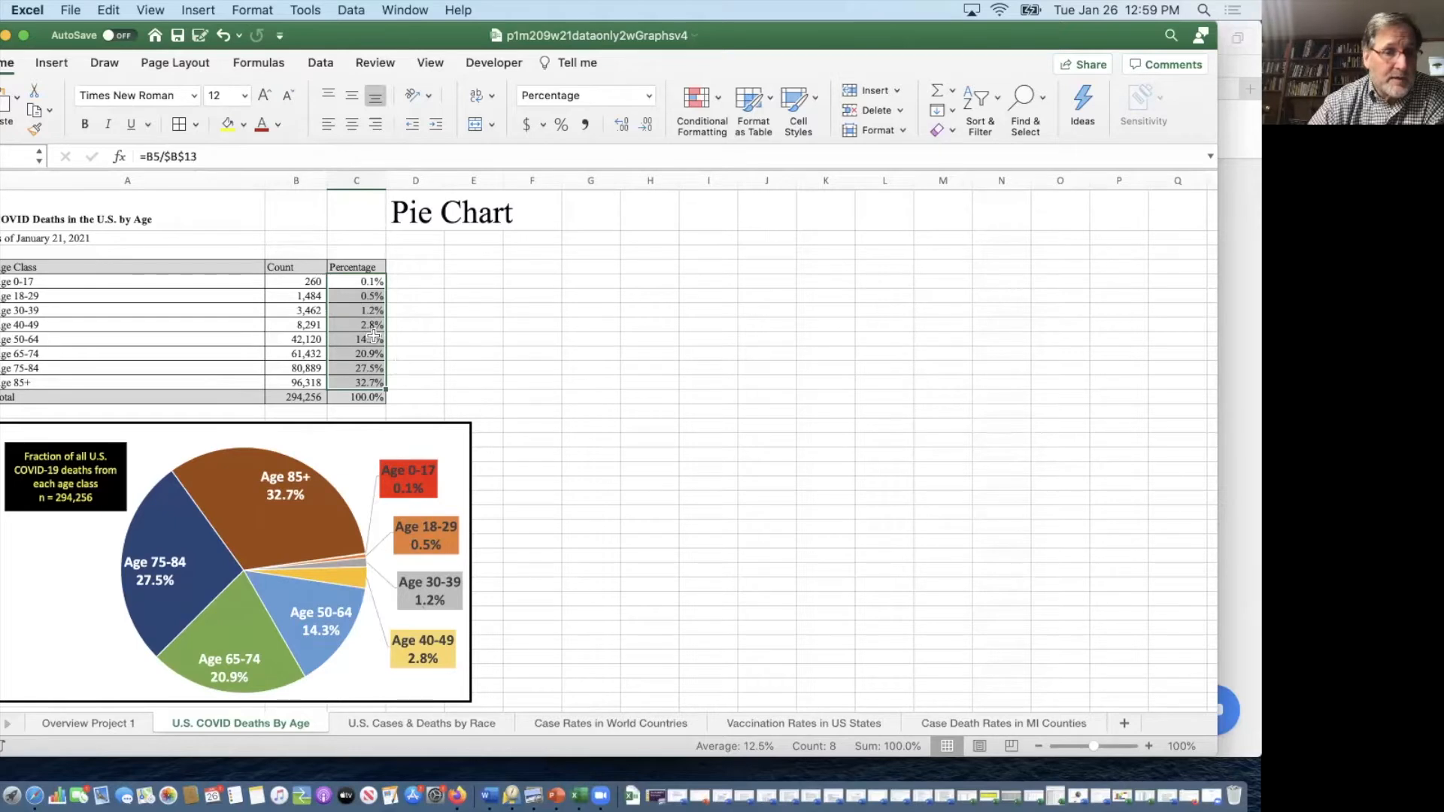
drag(365, 341, 363, 378)
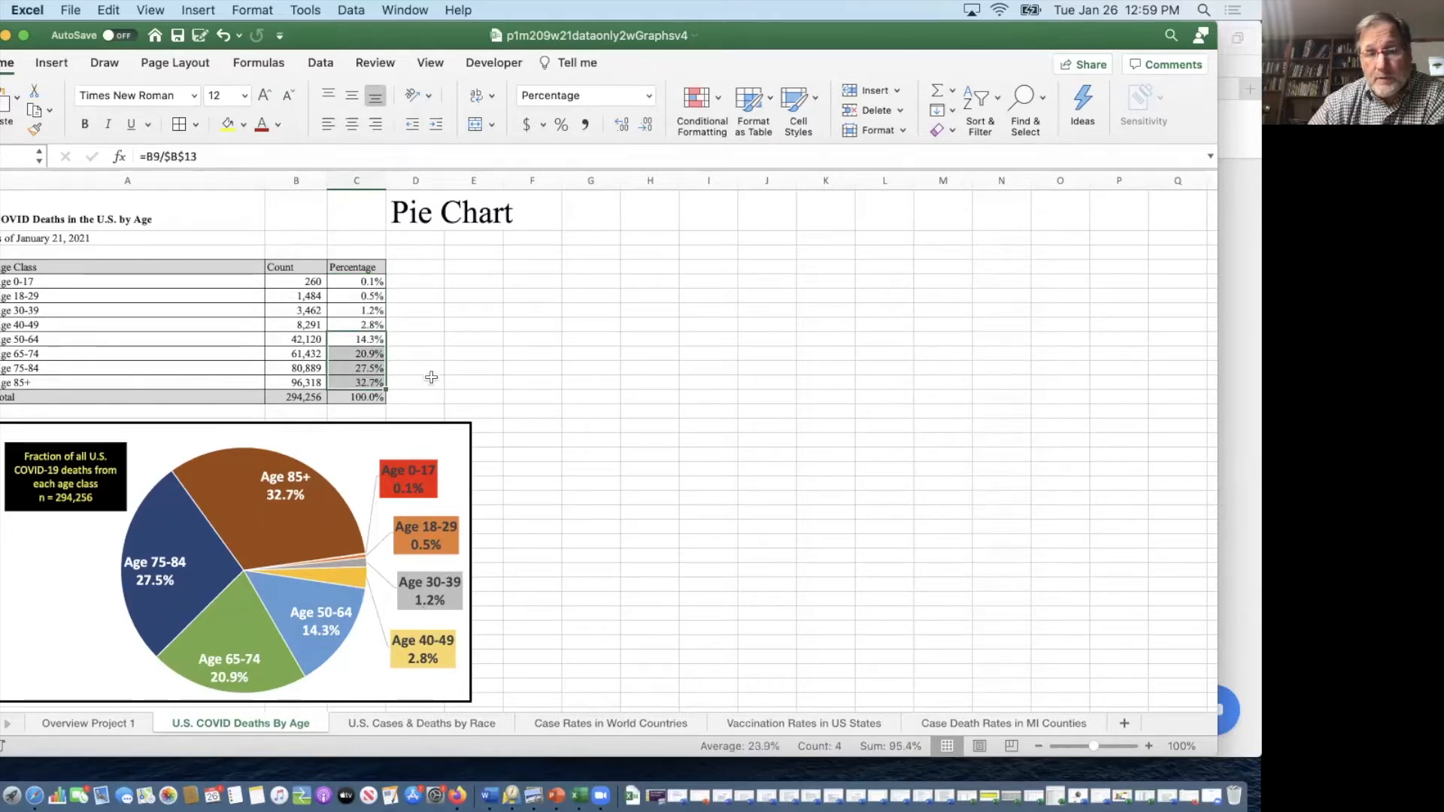
drag(369, 281, 370, 322)
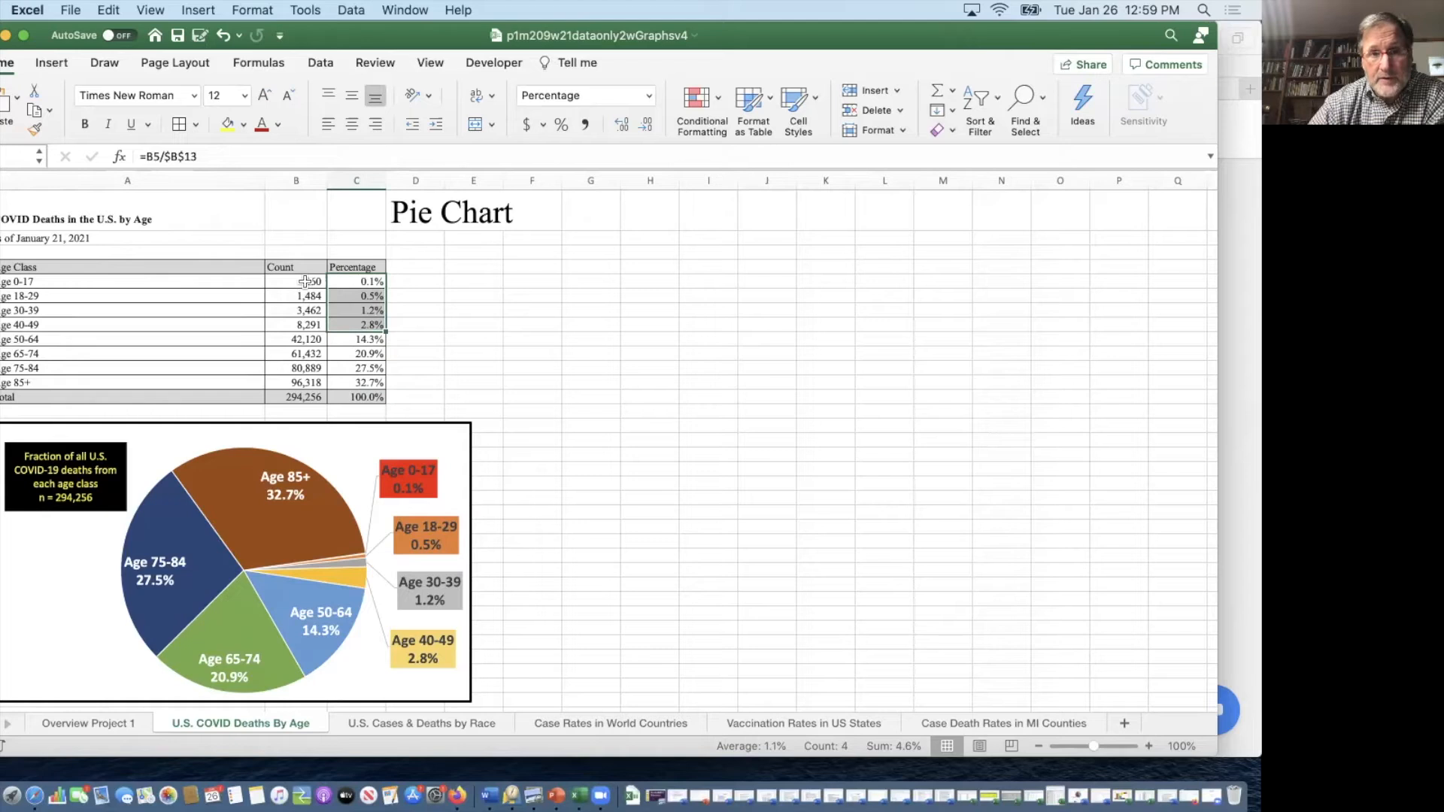
click(305, 282)
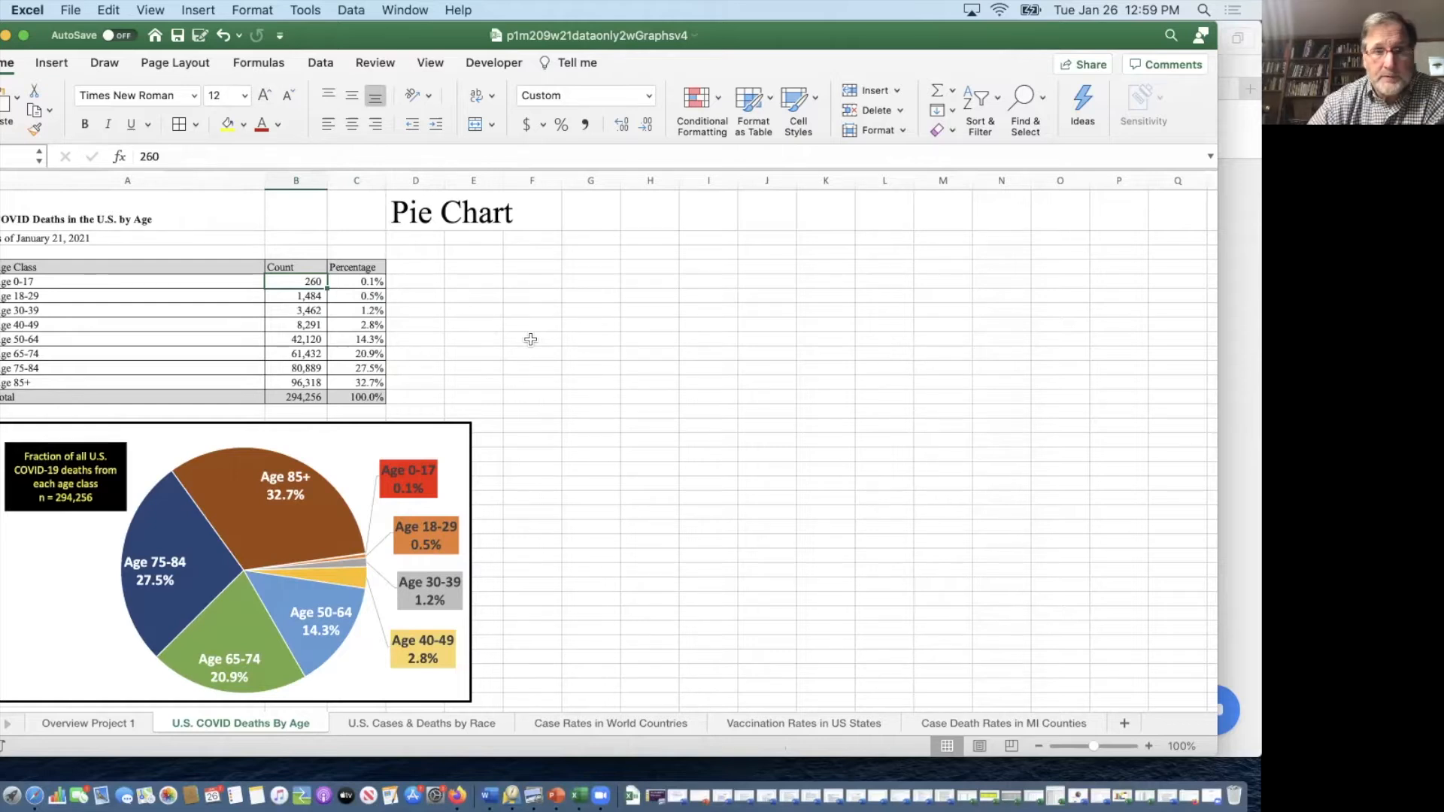
scroll(531, 339, up, 3)
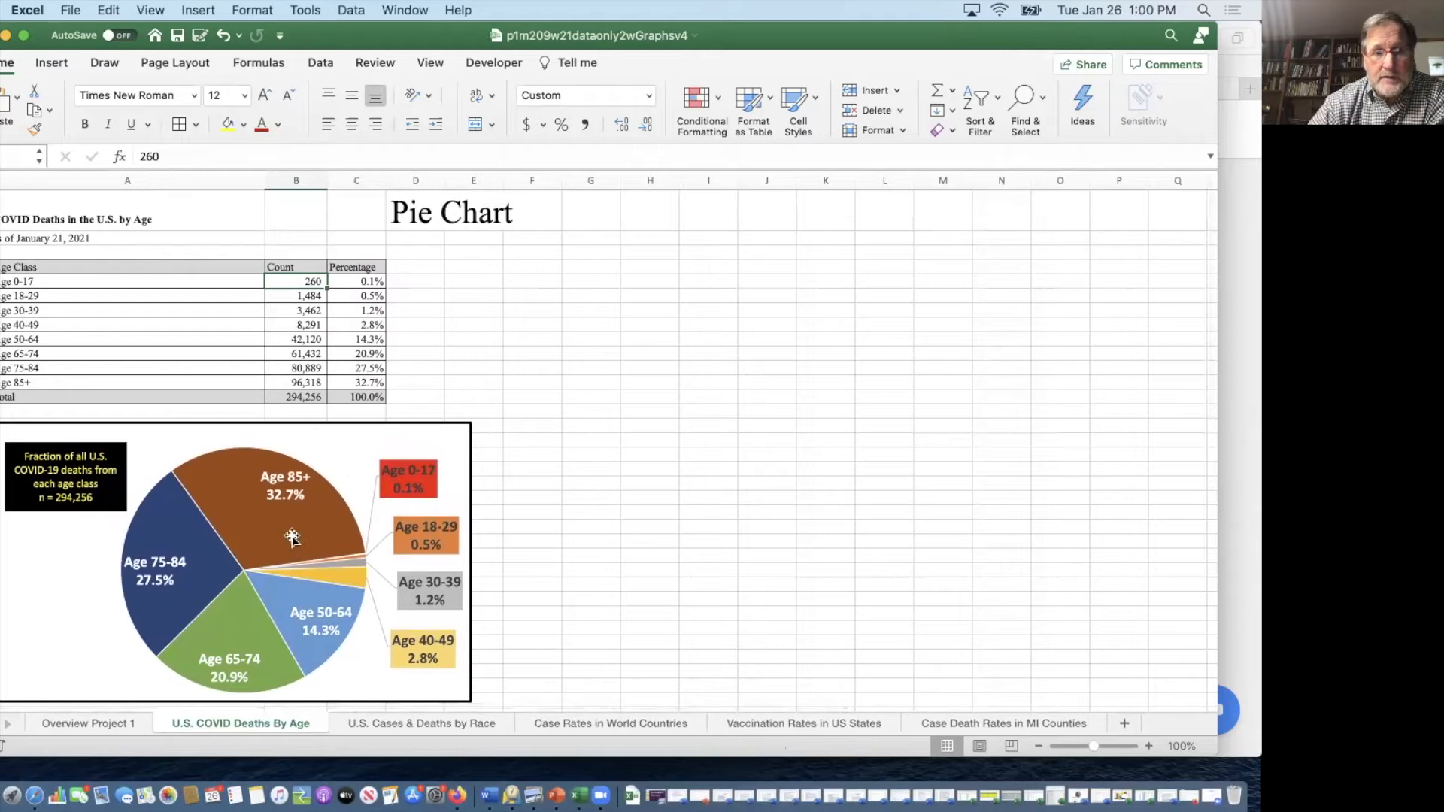
Step: Insert a basic 2-D pie chart from the age class, count and percentage data in A5:C12
drag(41, 280, 335, 383)
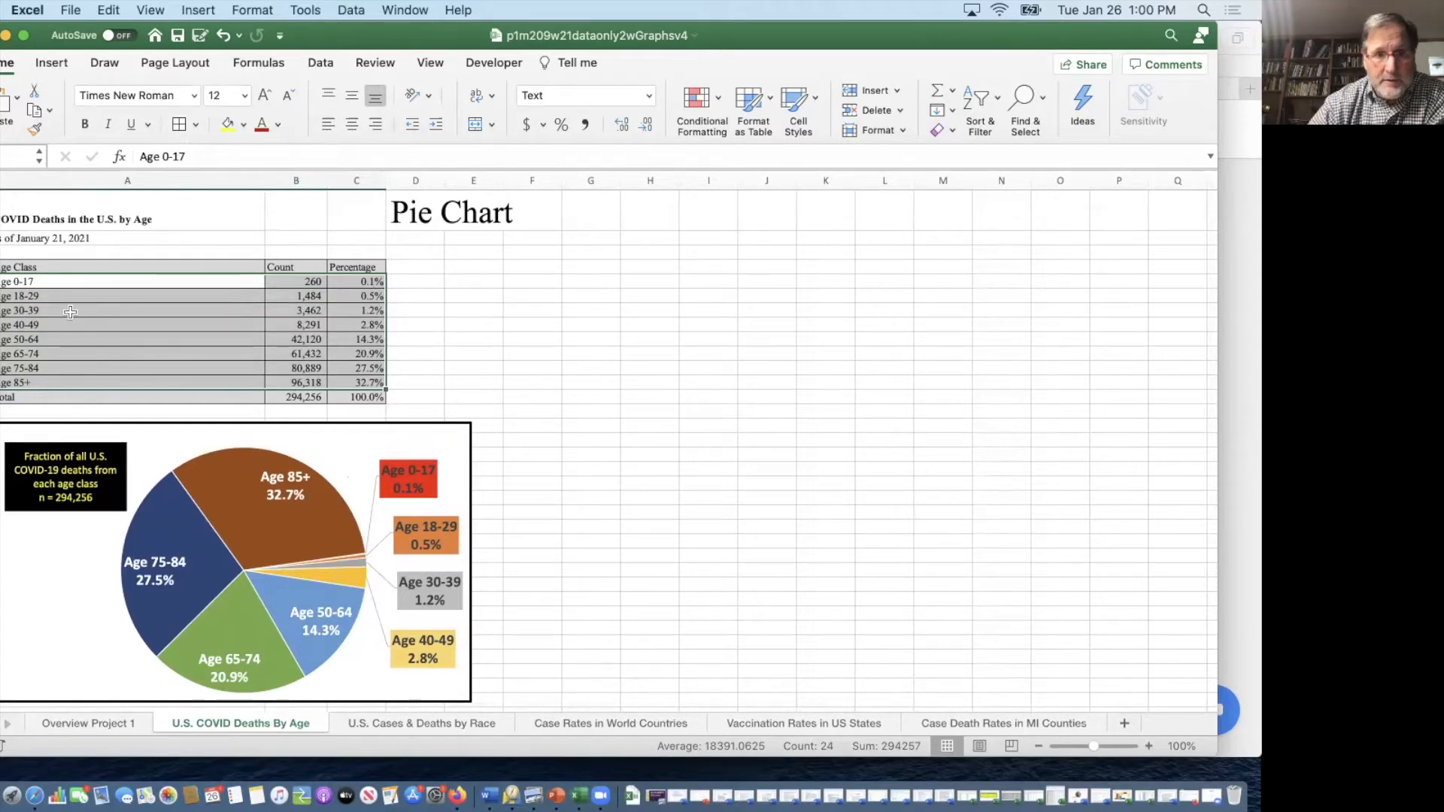
click(51, 65)
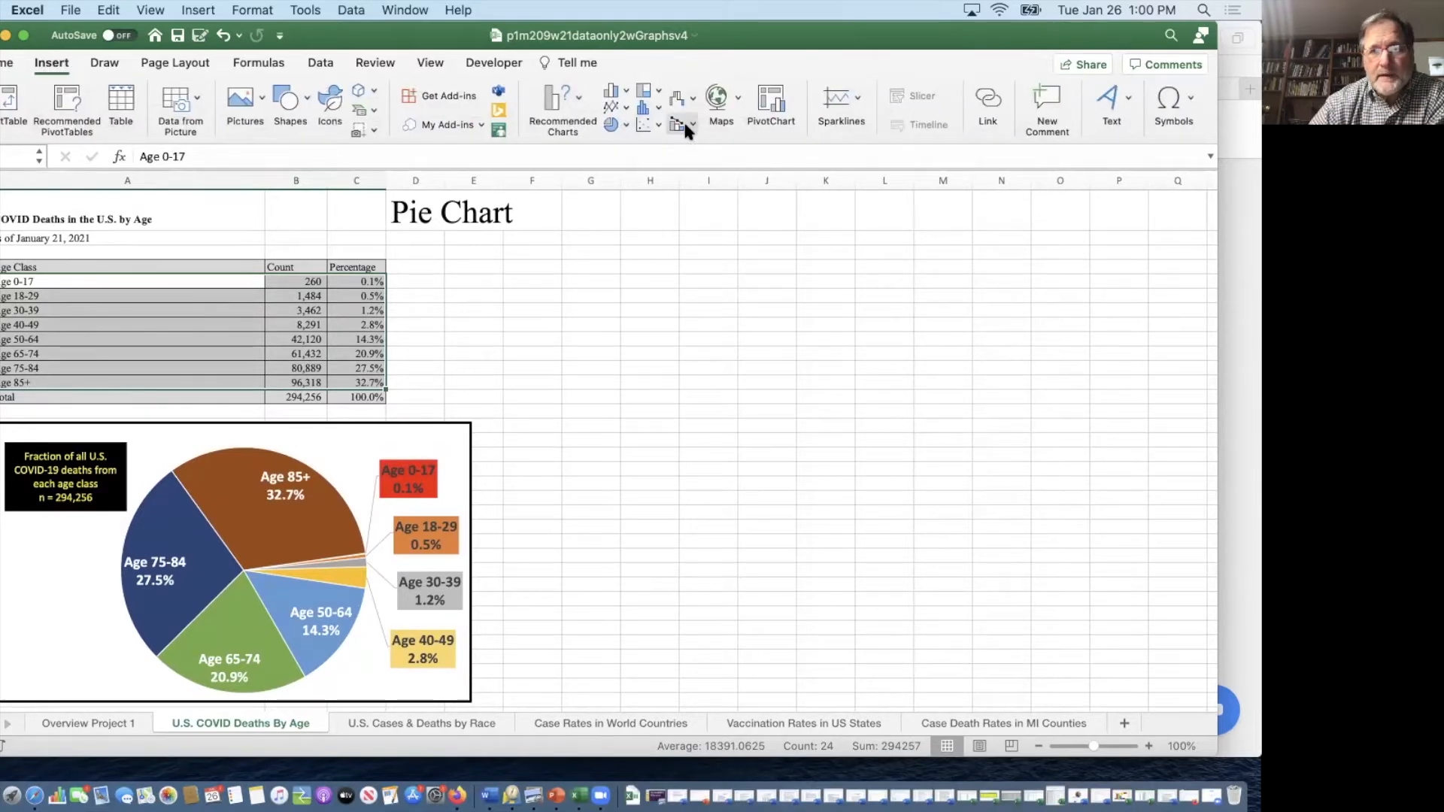
click(615, 125)
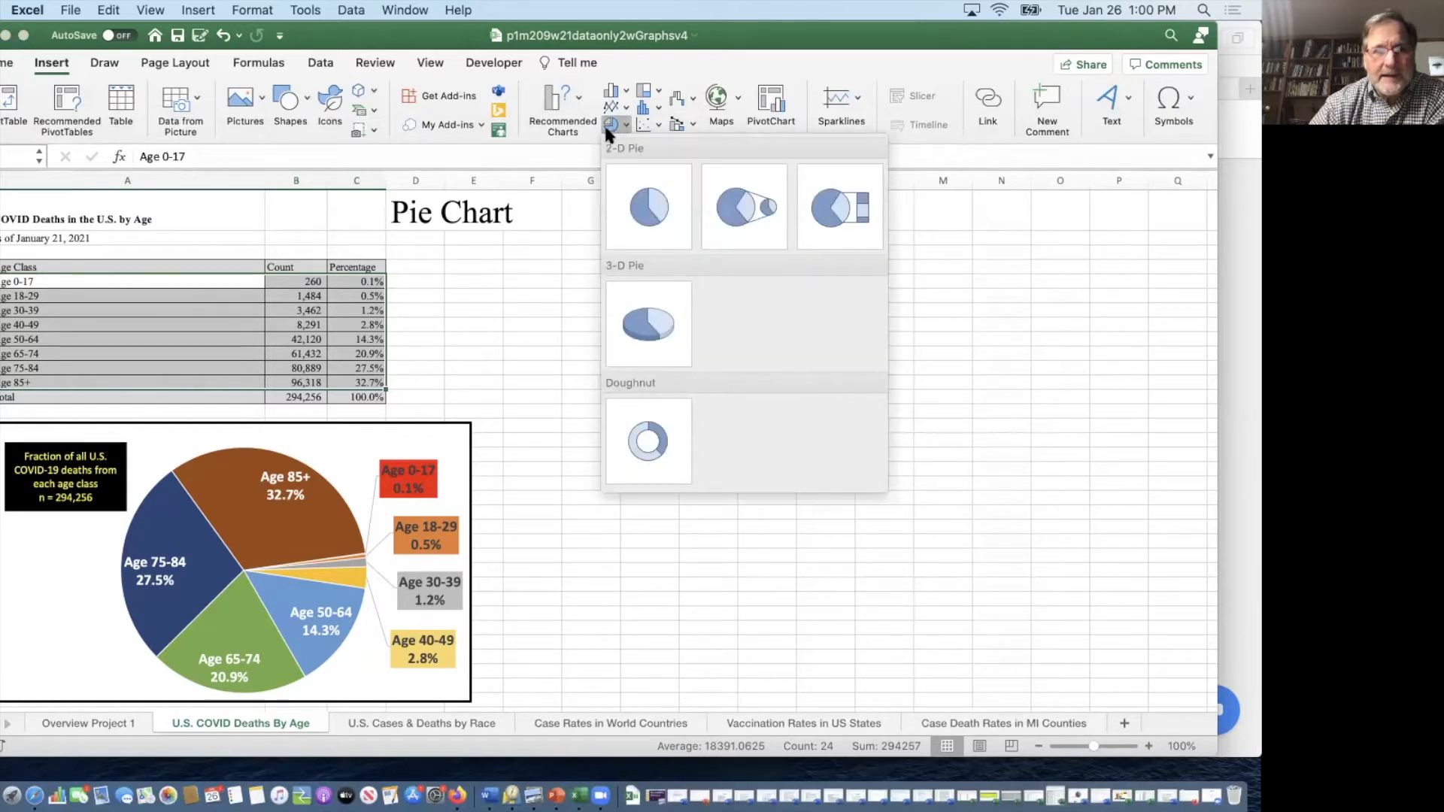
click(648, 207)
Step: Place the new pie chart beside the data table, enlarge it to fill the free sheet area, and delete its title
drag(532, 354, 630, 233)
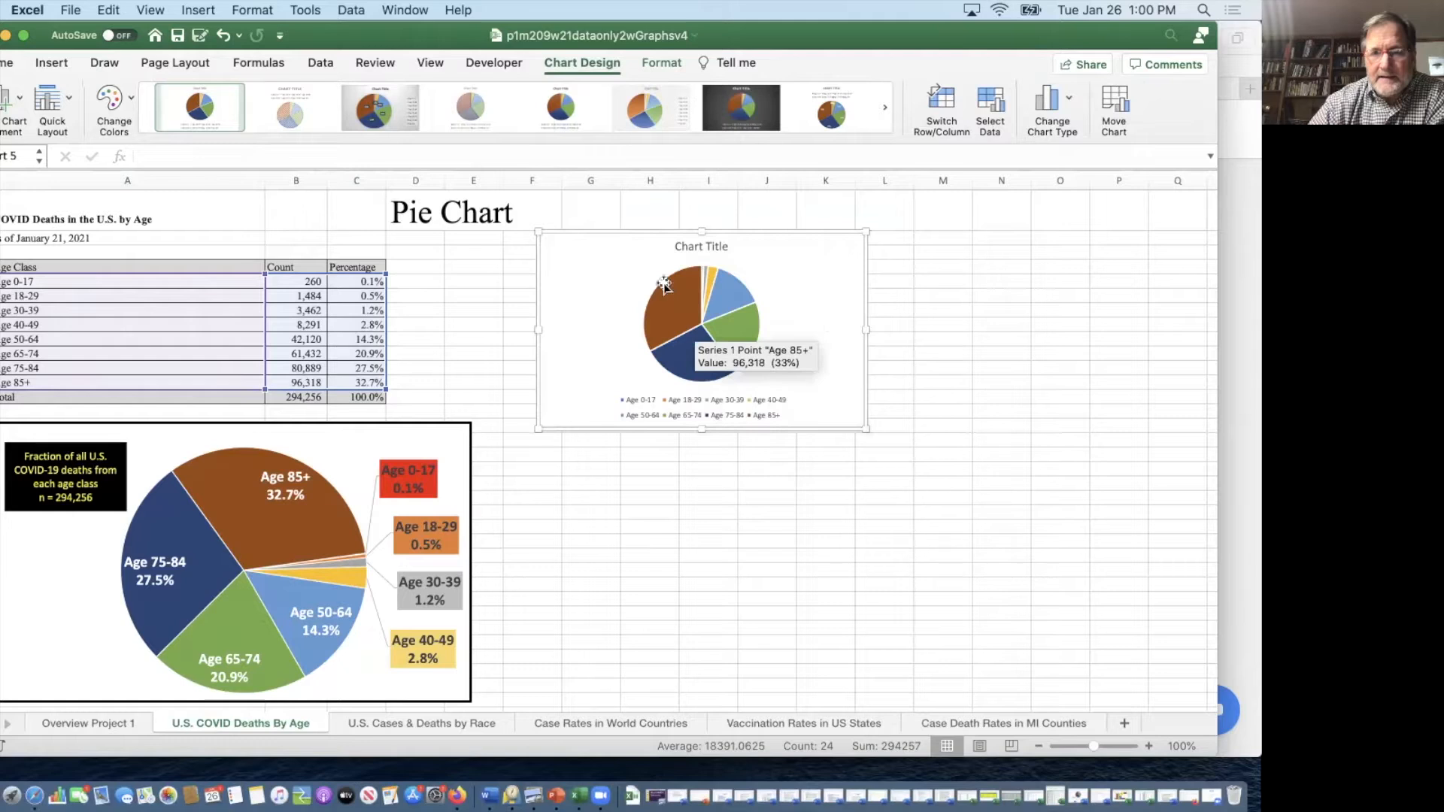
drag(597, 226, 519, 190)
drag(774, 391, 1145, 651)
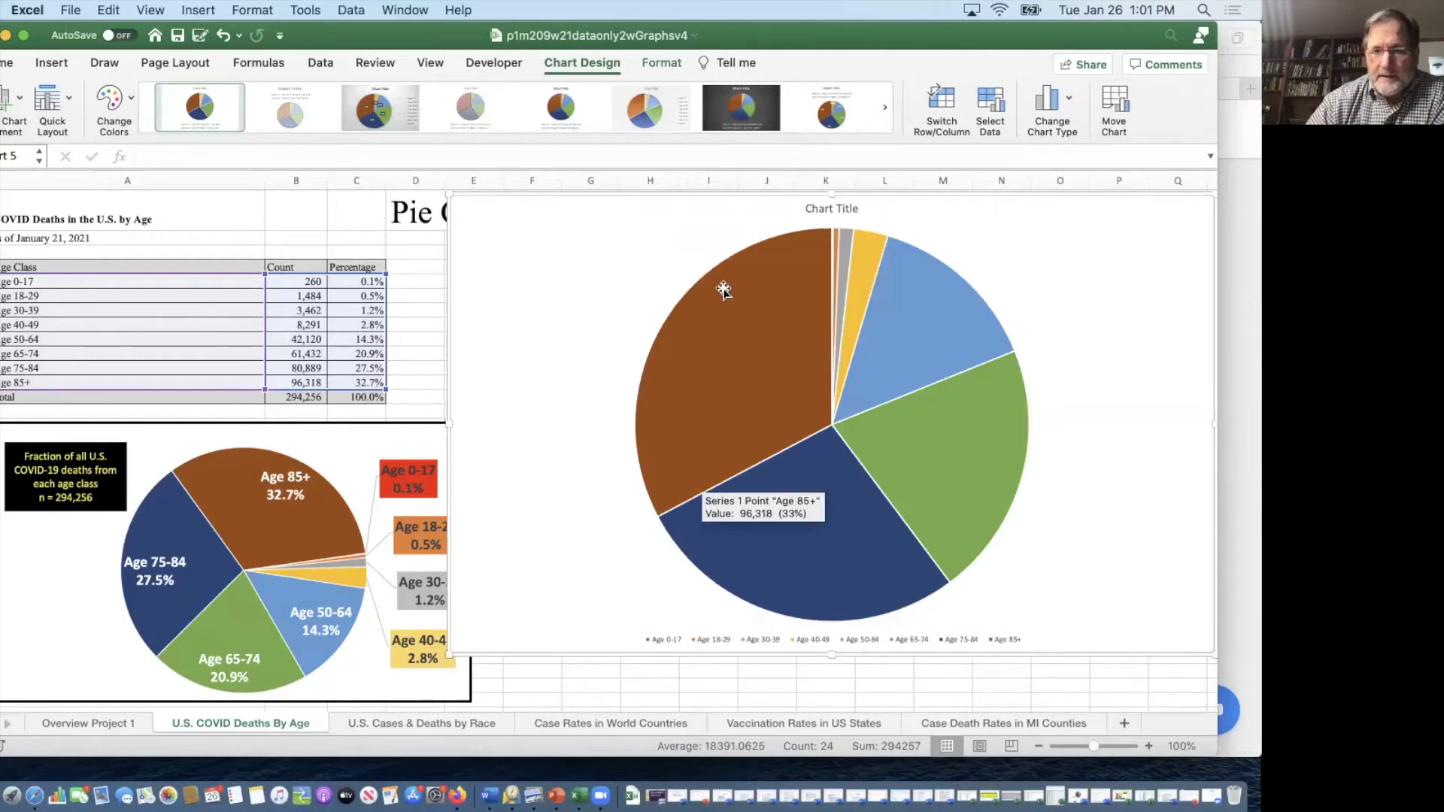
click(820, 208)
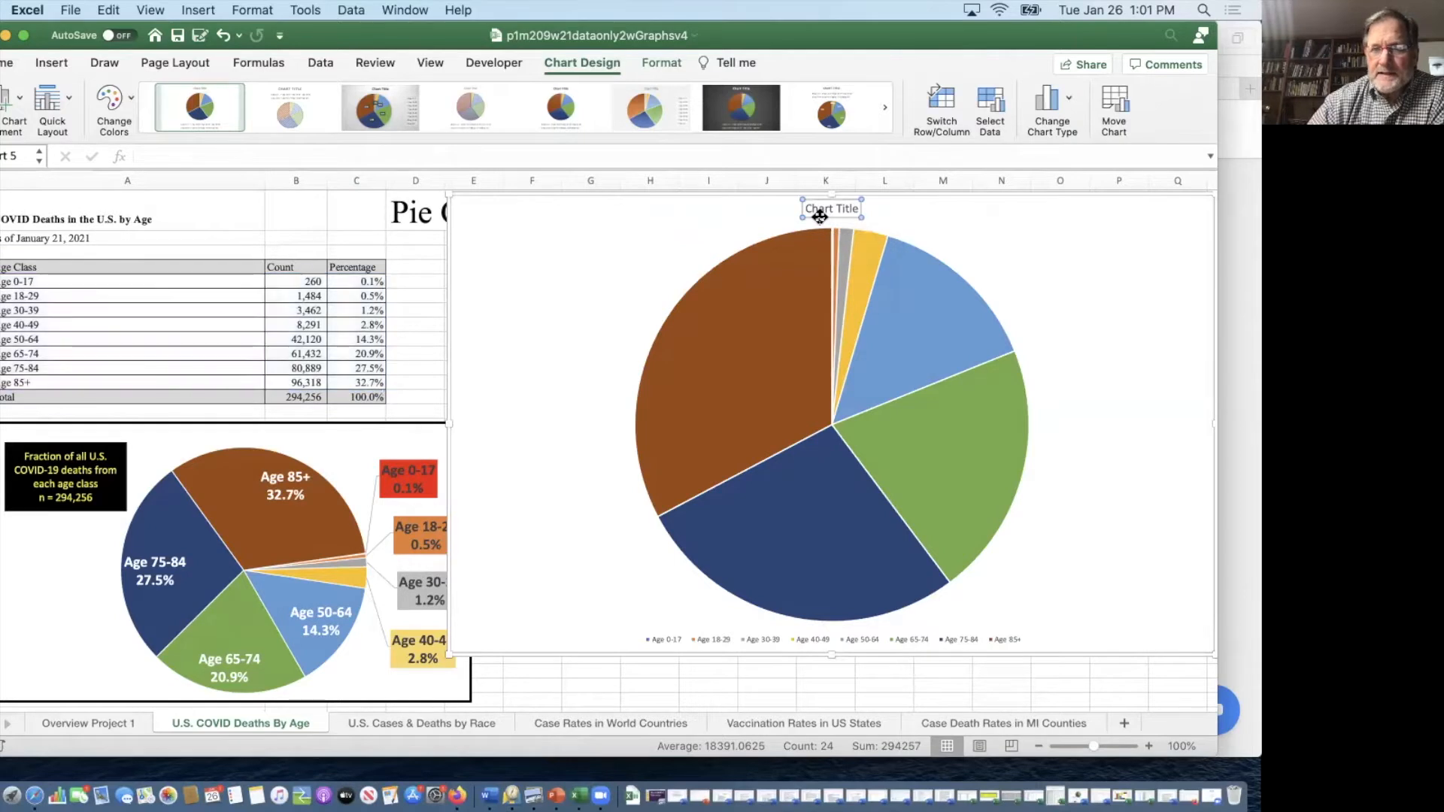
key(Delete)
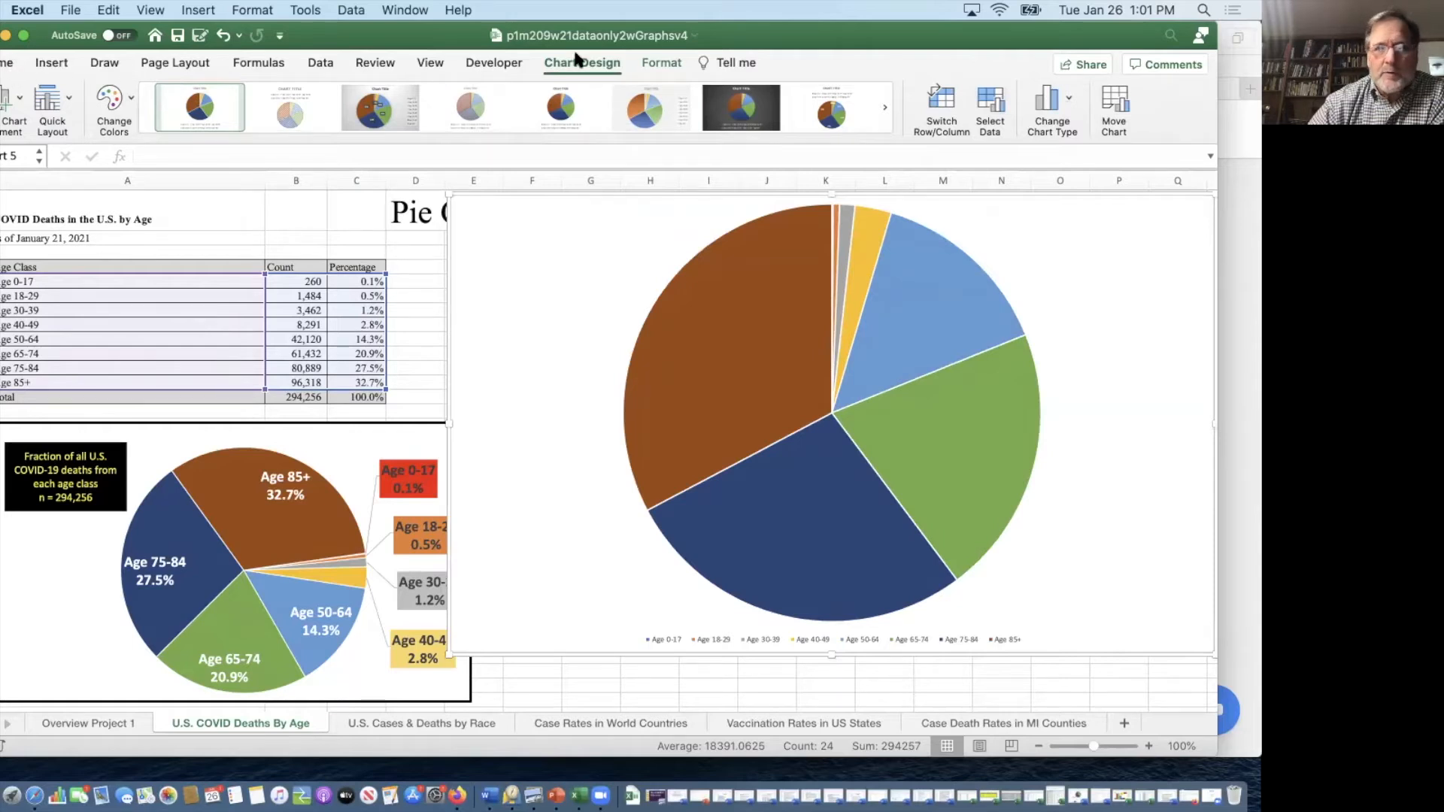
click(560, 65)
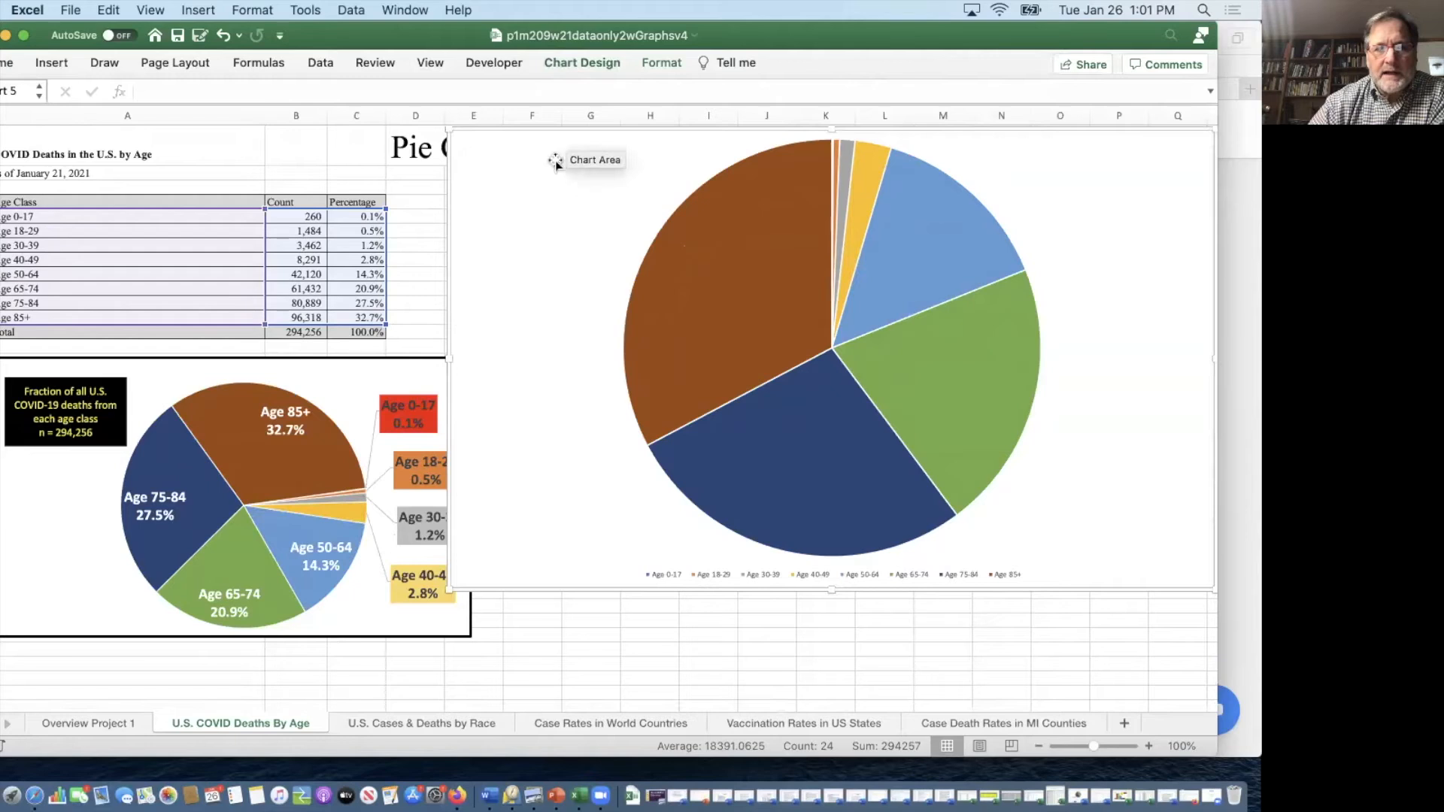
click(564, 64)
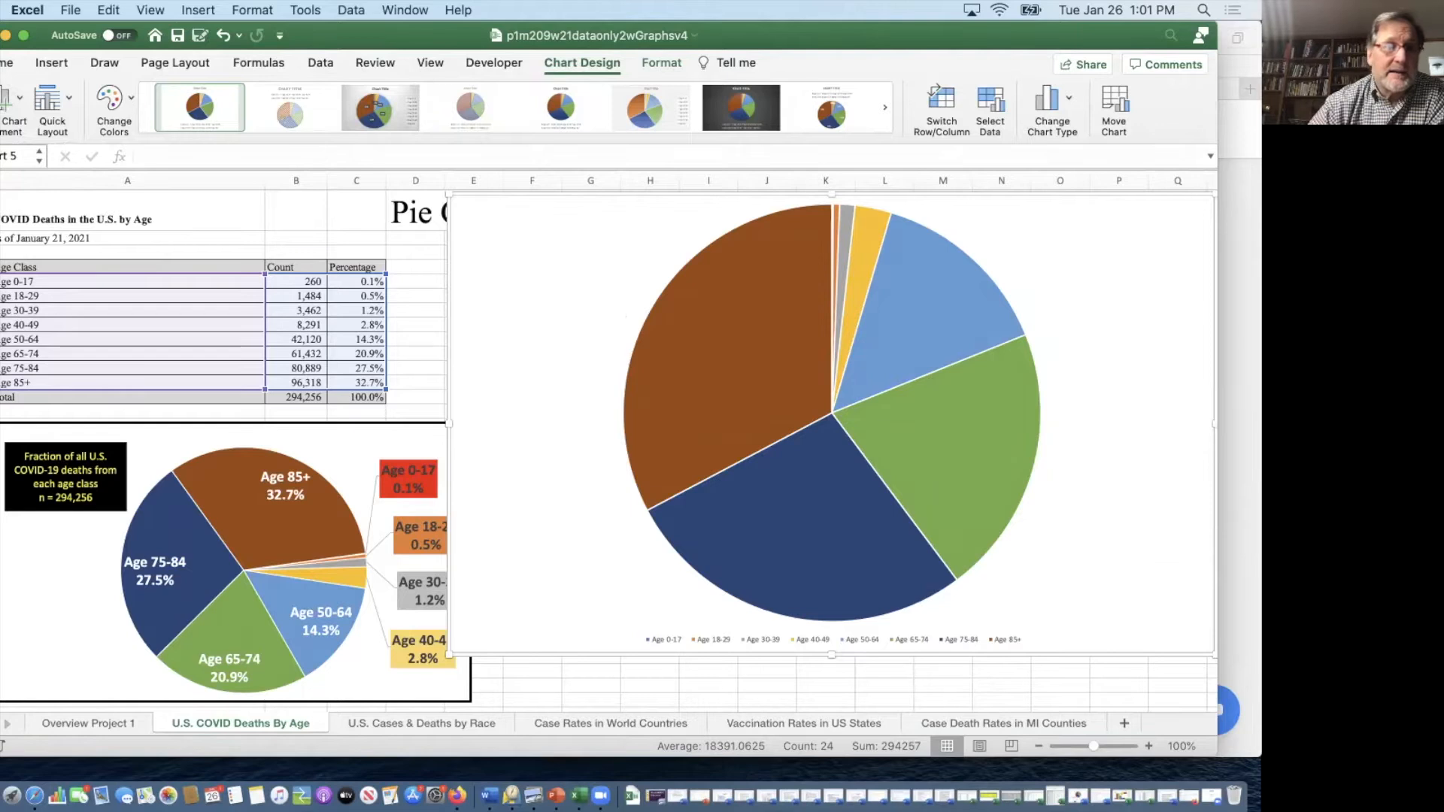
click(22, 99)
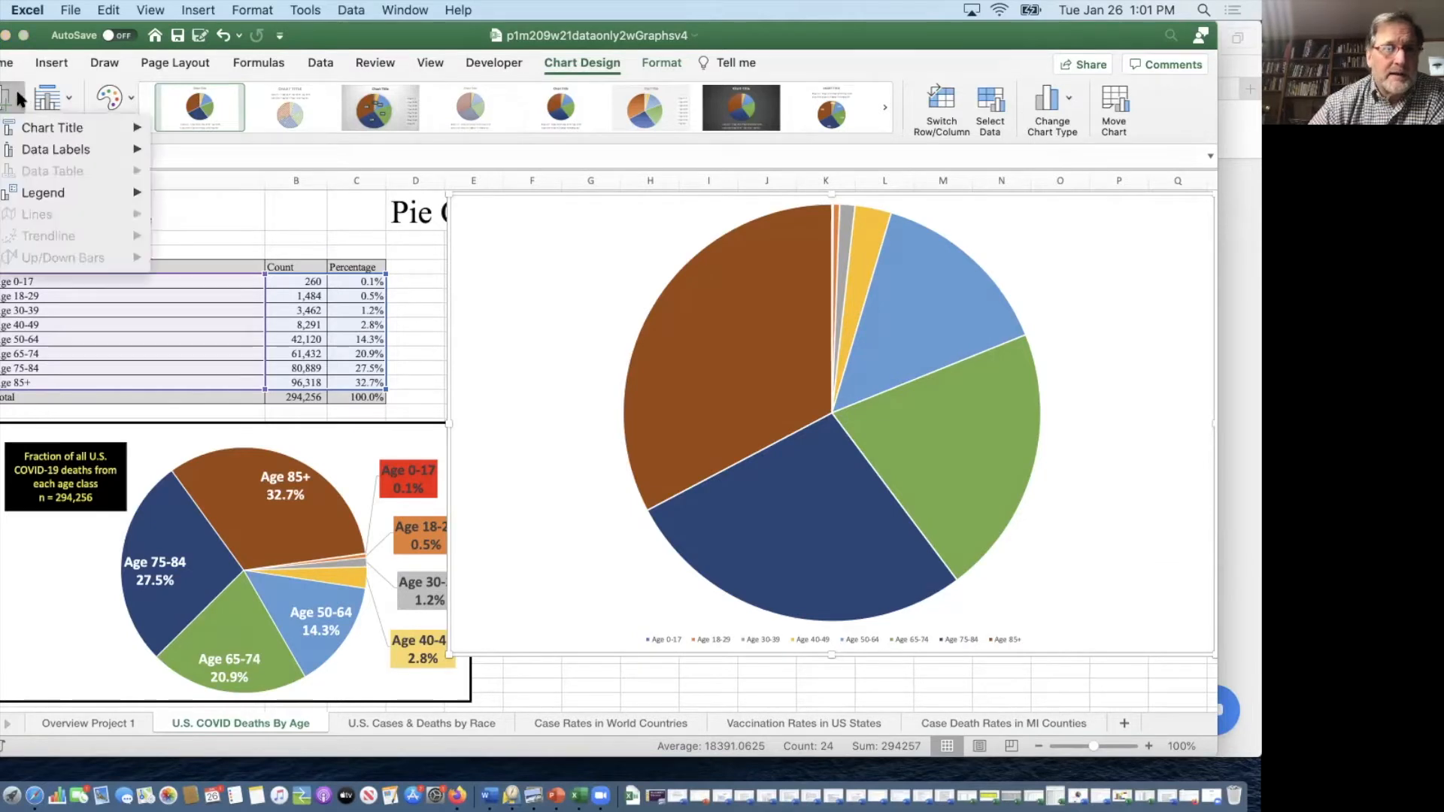
mouse_move(39, 134)
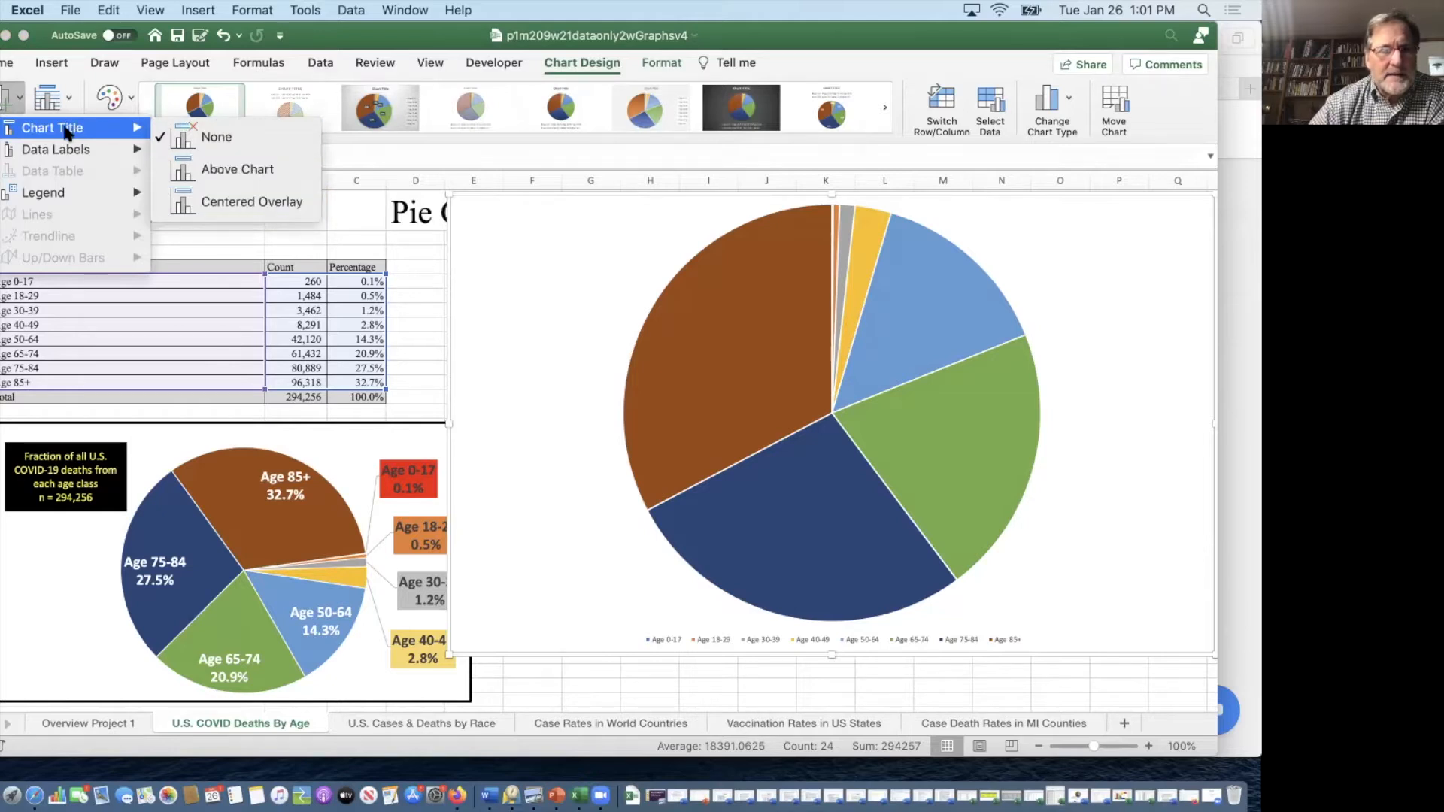
click(46, 63)
click(48, 64)
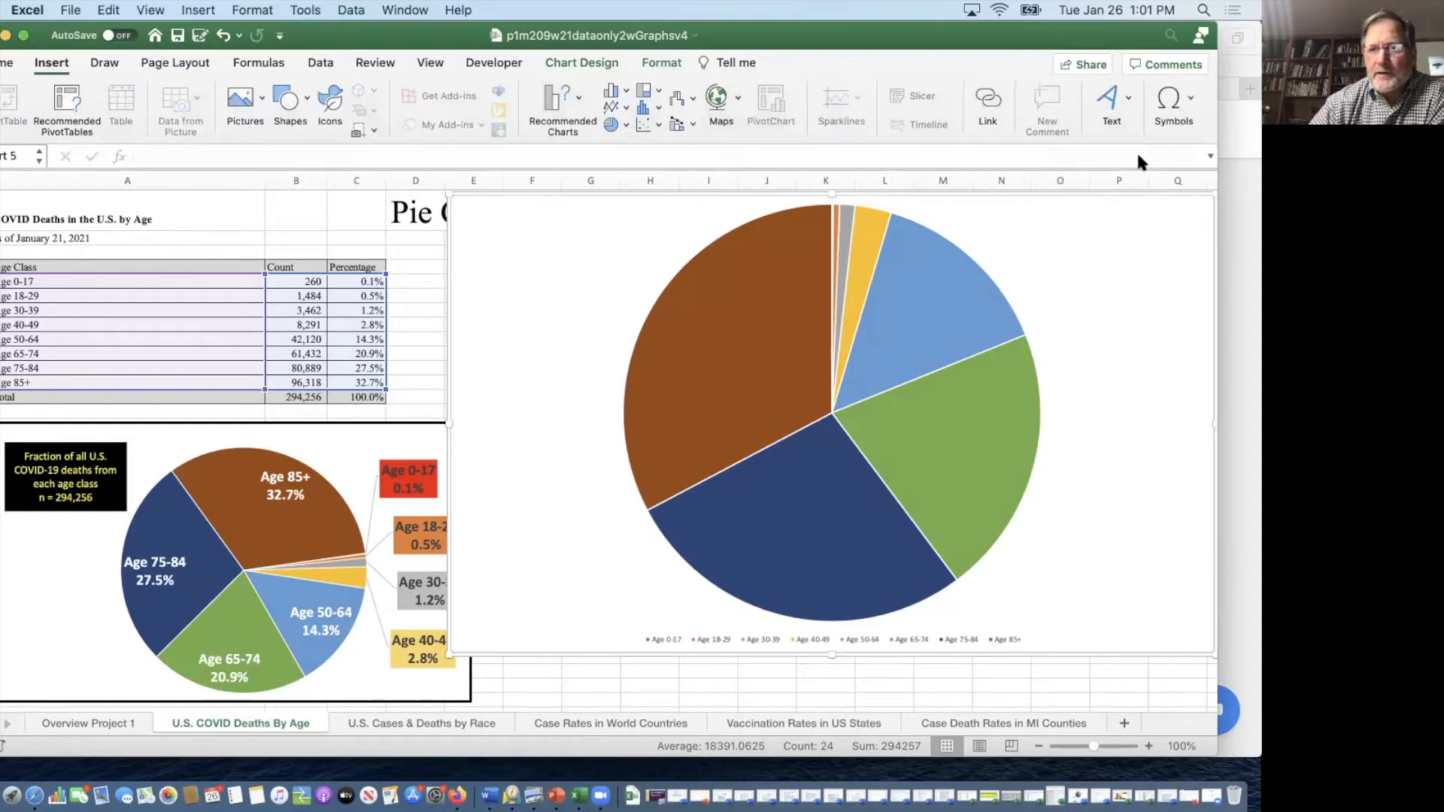
click(1126, 95)
click(1039, 161)
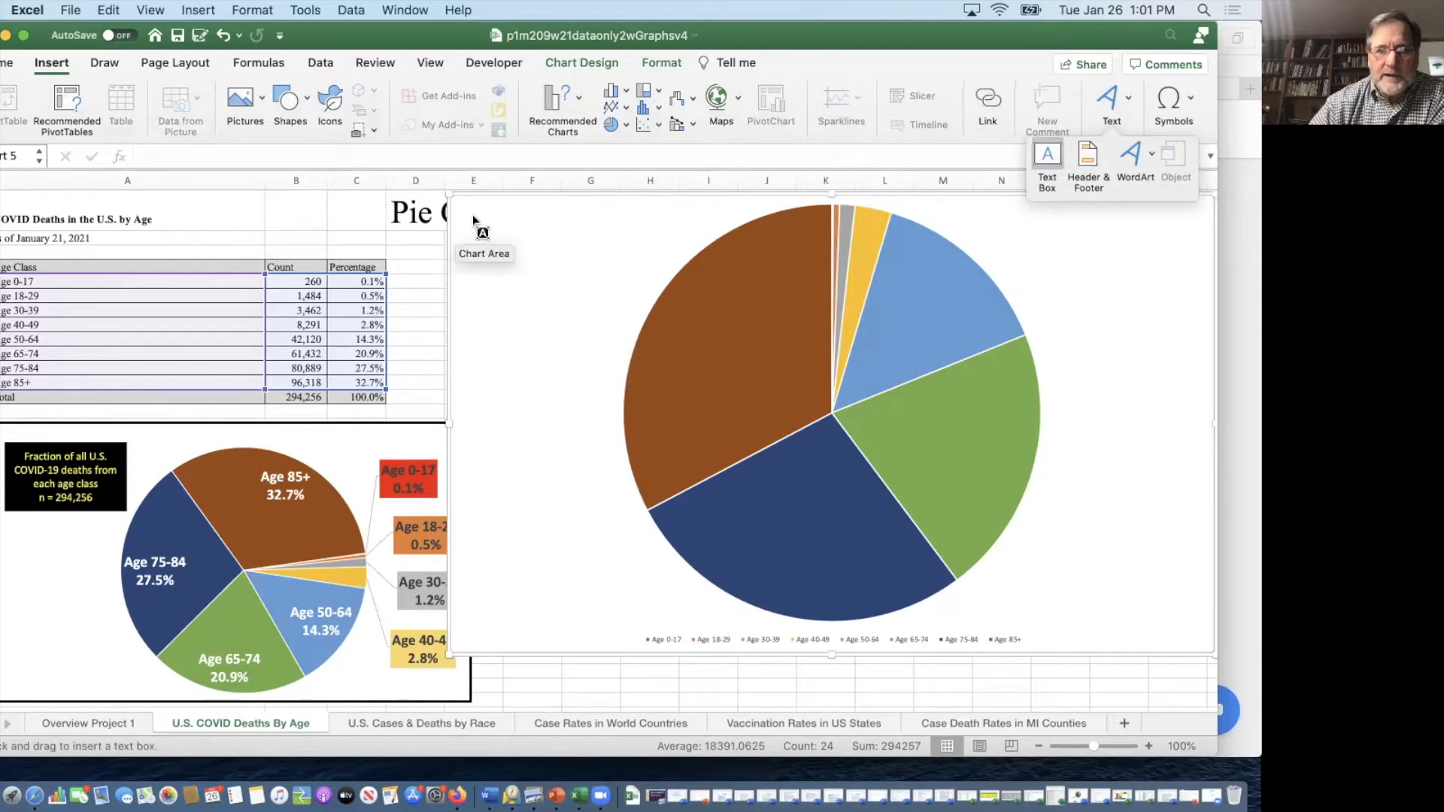
drag(468, 216, 602, 468)
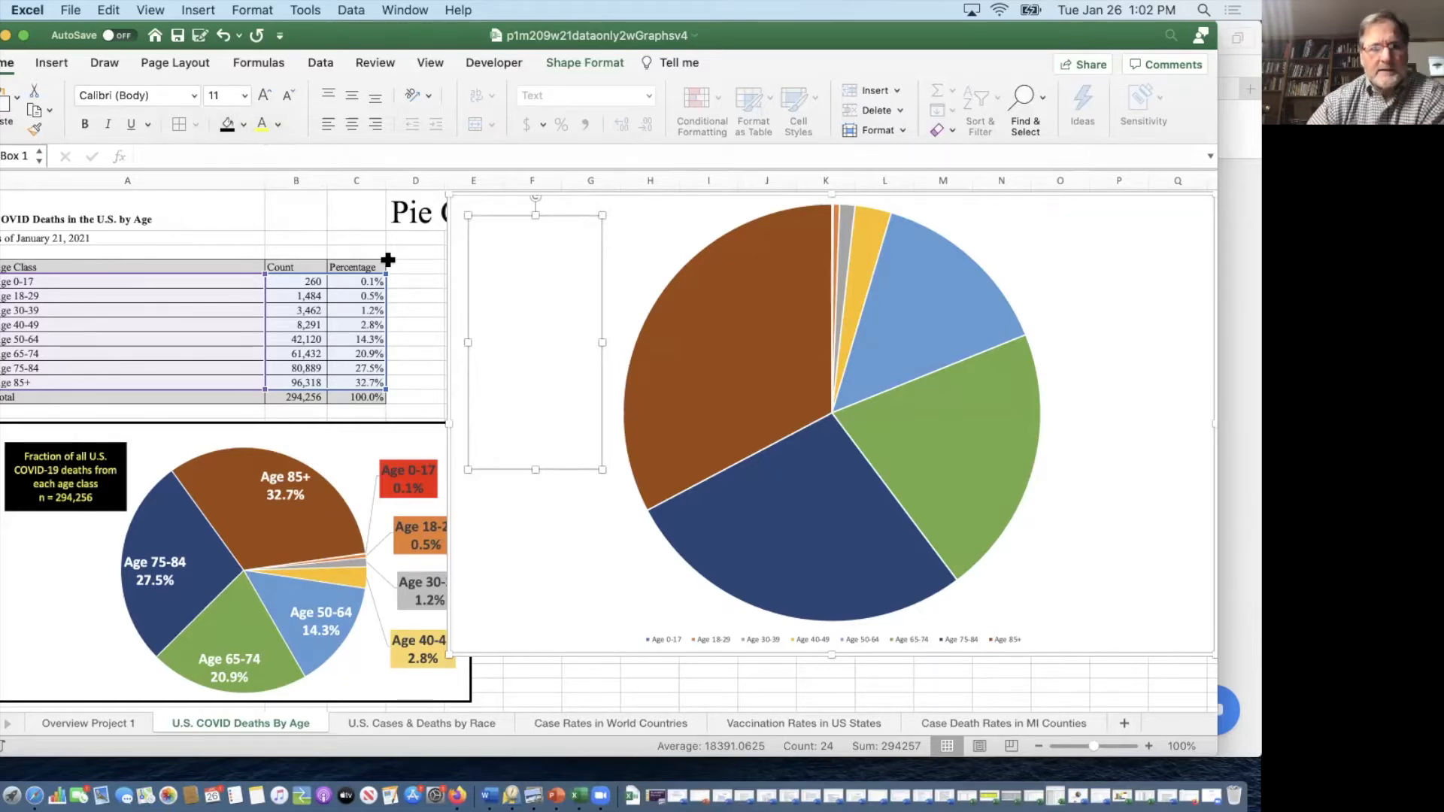
click(516, 230)
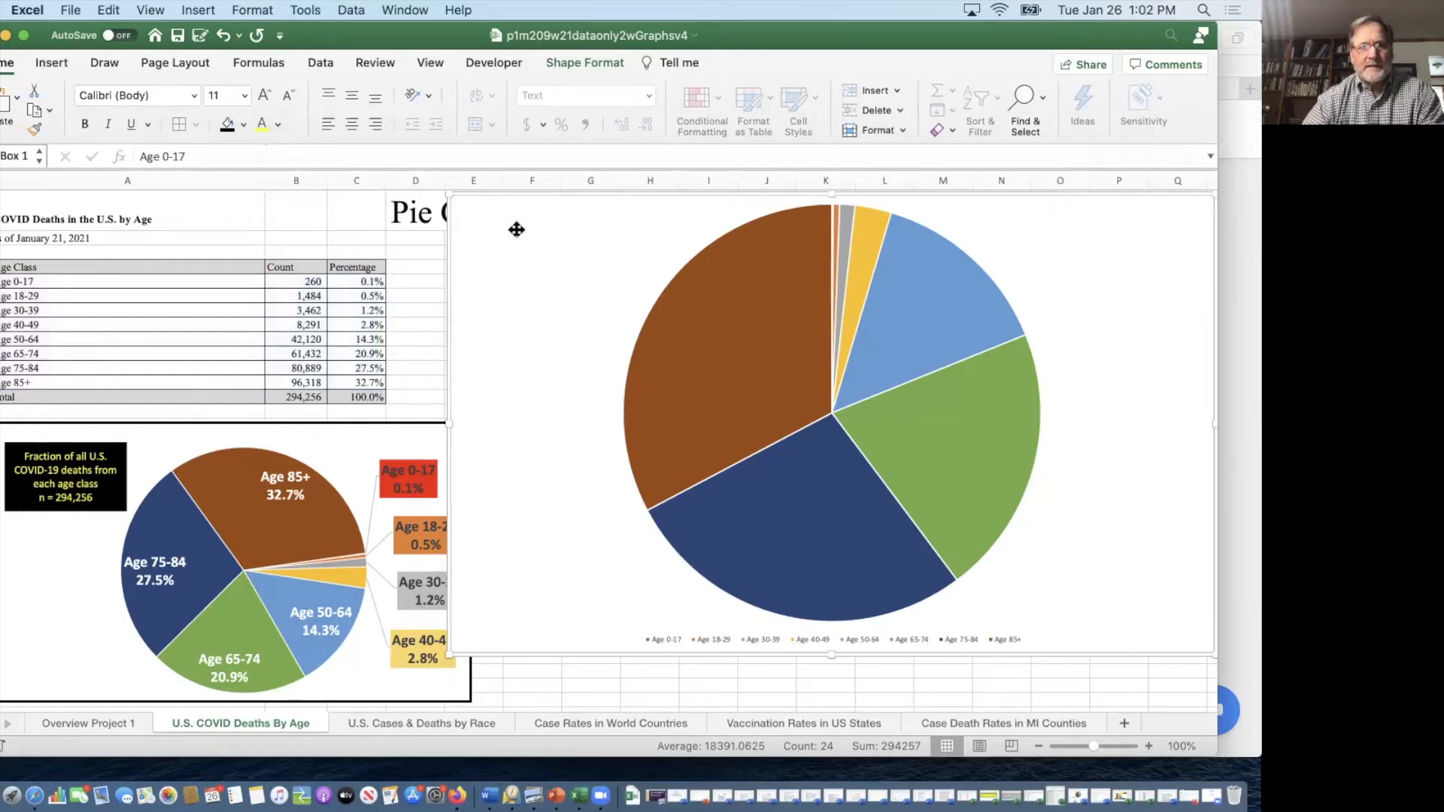
click(516, 229)
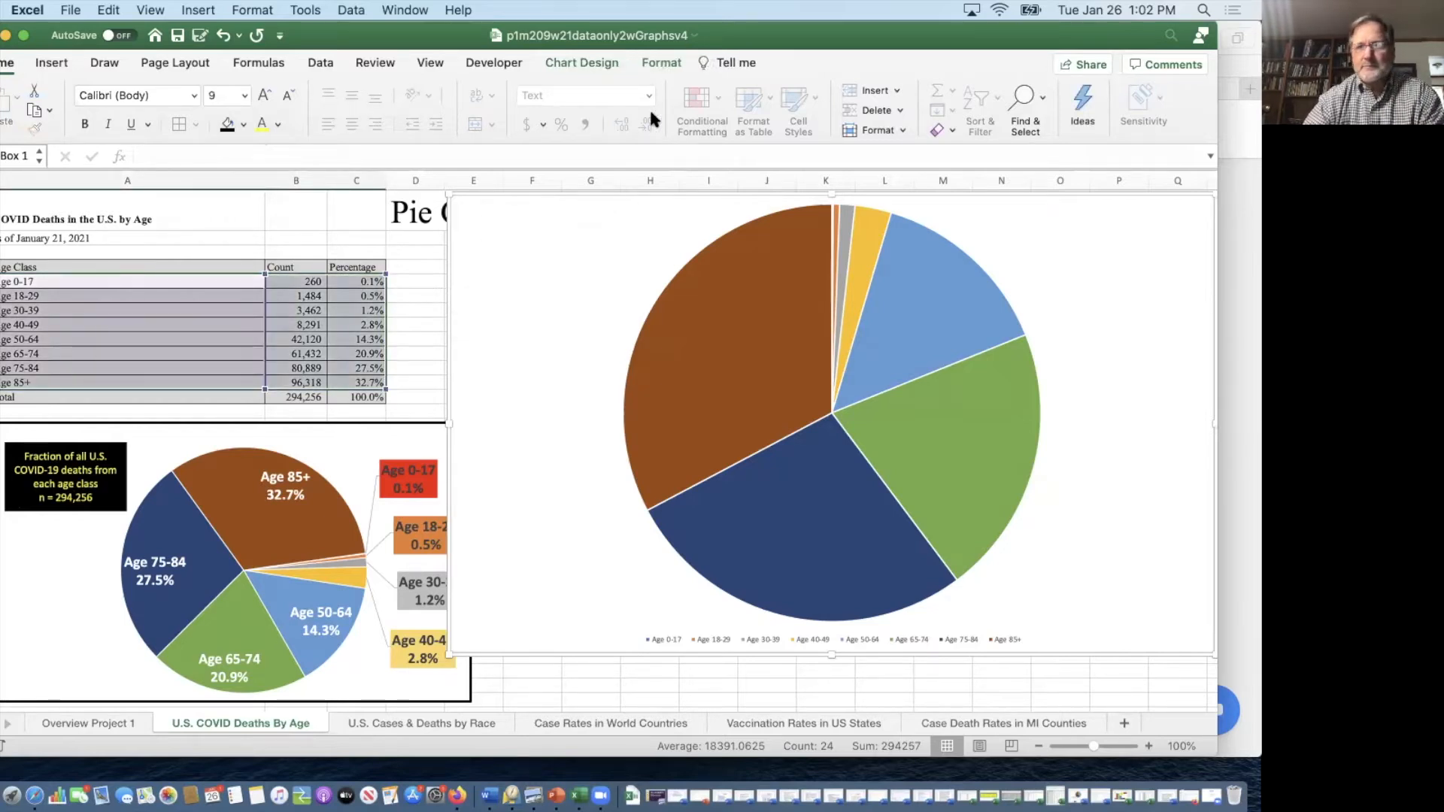
Step: Add a text box in the chart's empty upper-left corner reading "Fraction of all U.S."
click(54, 65)
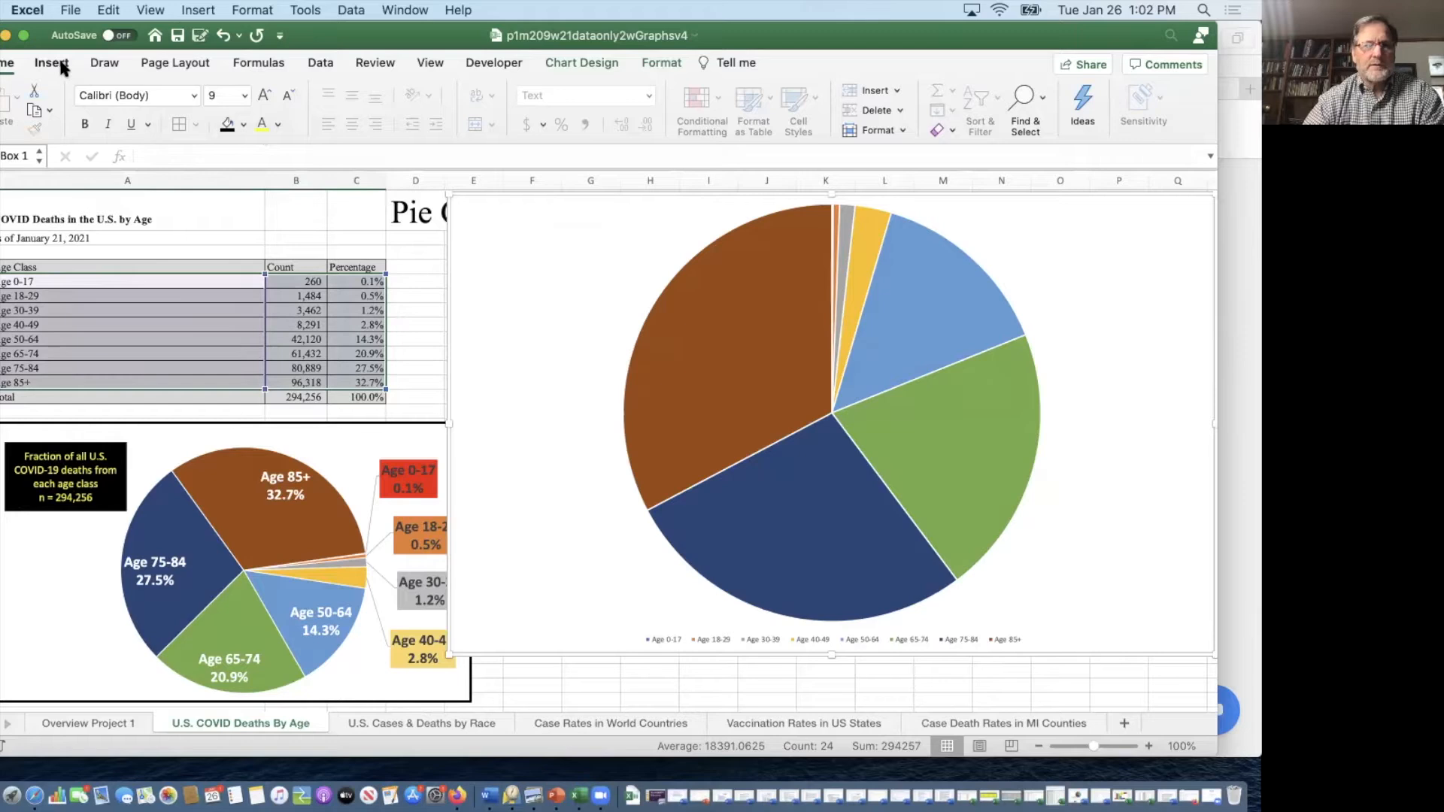
click(1110, 101)
click(1044, 157)
drag(462, 216, 601, 419)
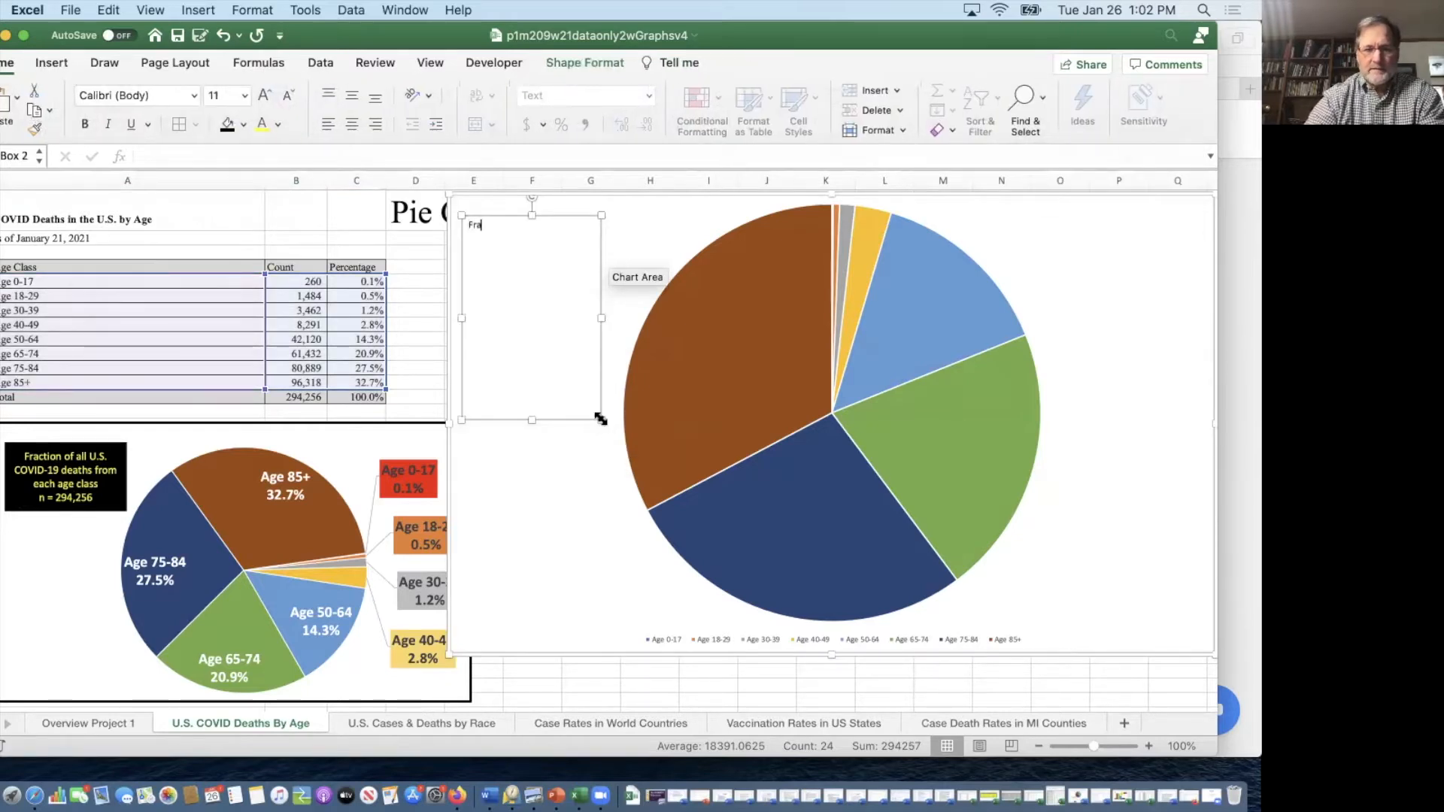
text(Fraction)
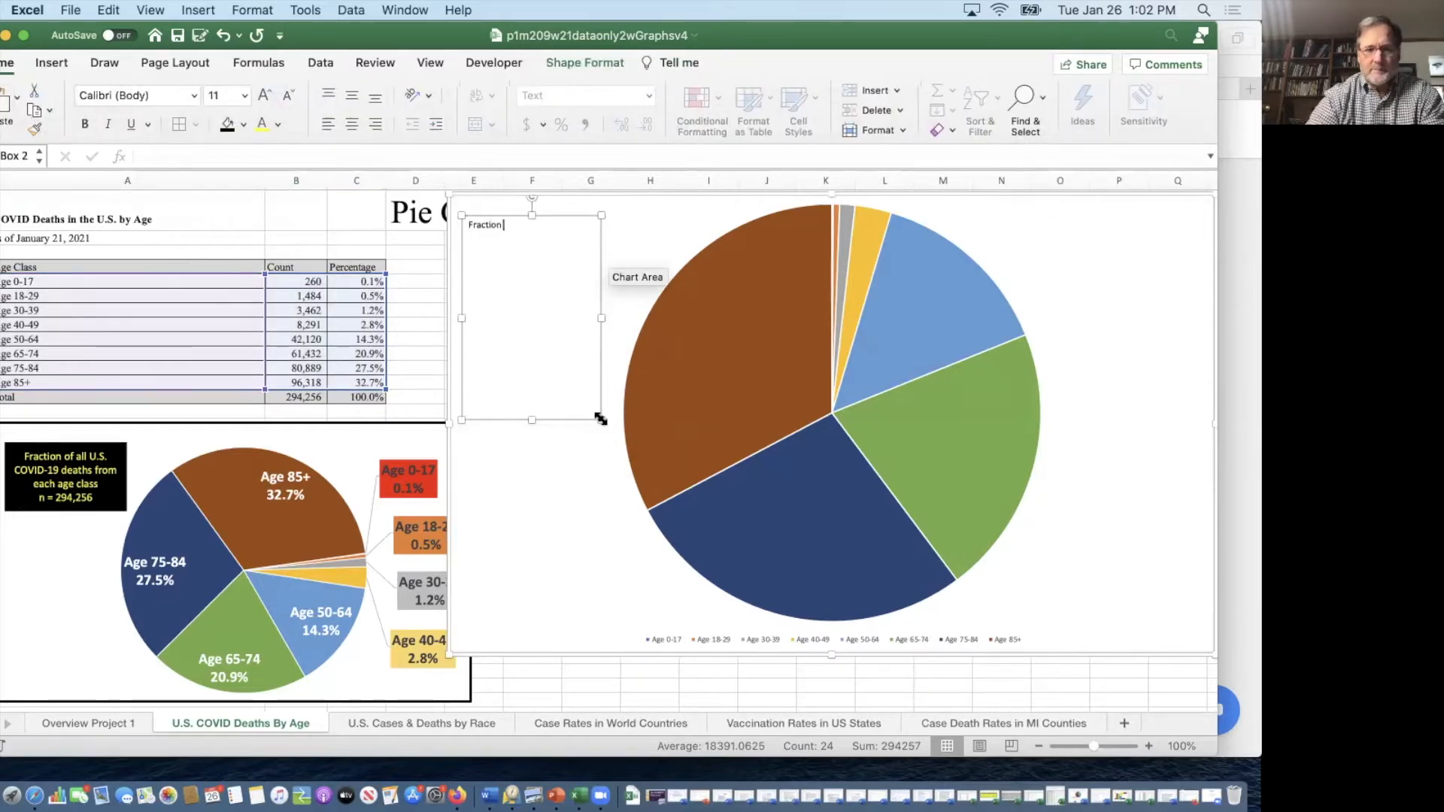
text( of all U.S.)
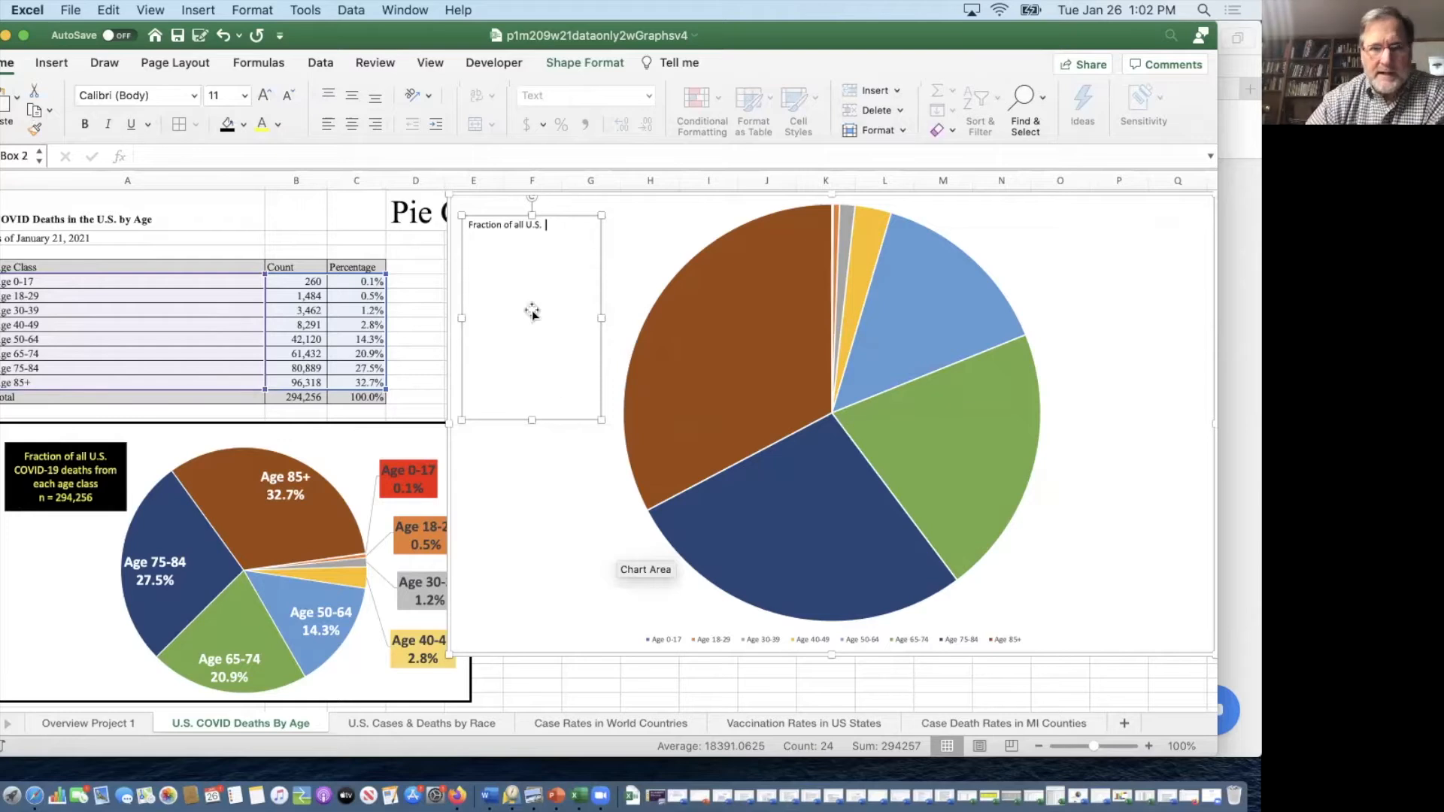
Step: Center the text box's text vertically and horizontally, and give the box a black fill with yellow text
drag(488, 225, 581, 234)
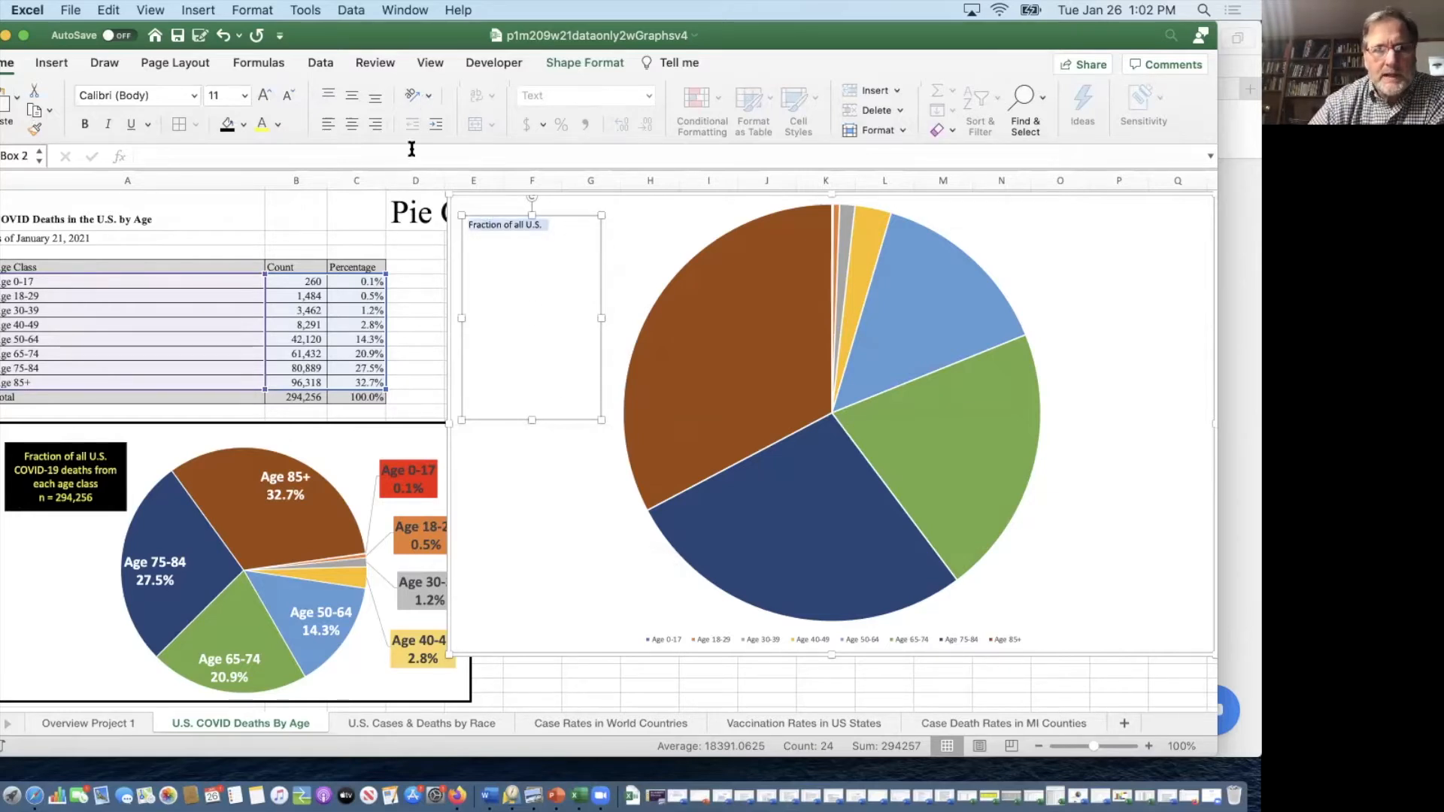
click(350, 96)
click(352, 123)
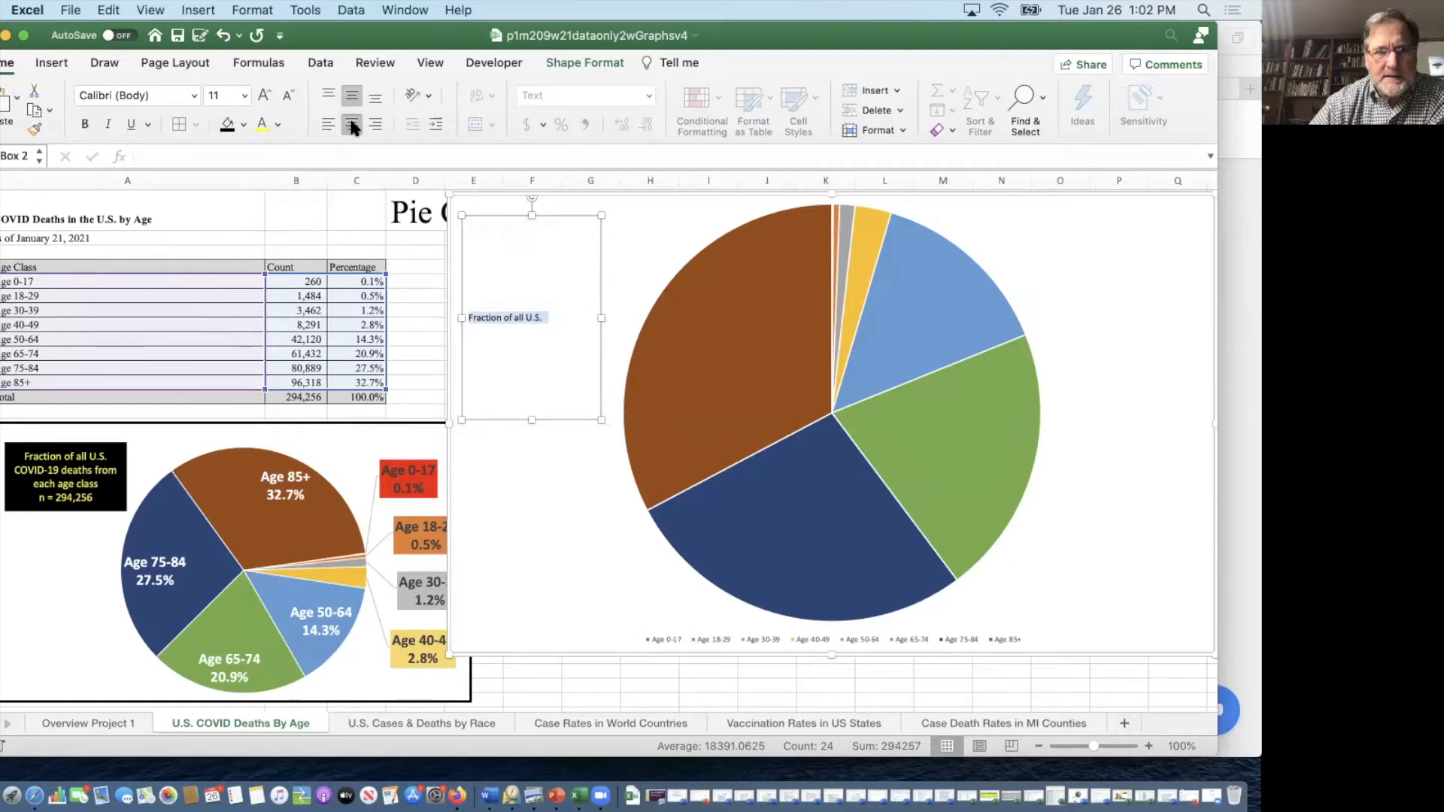
click(227, 125)
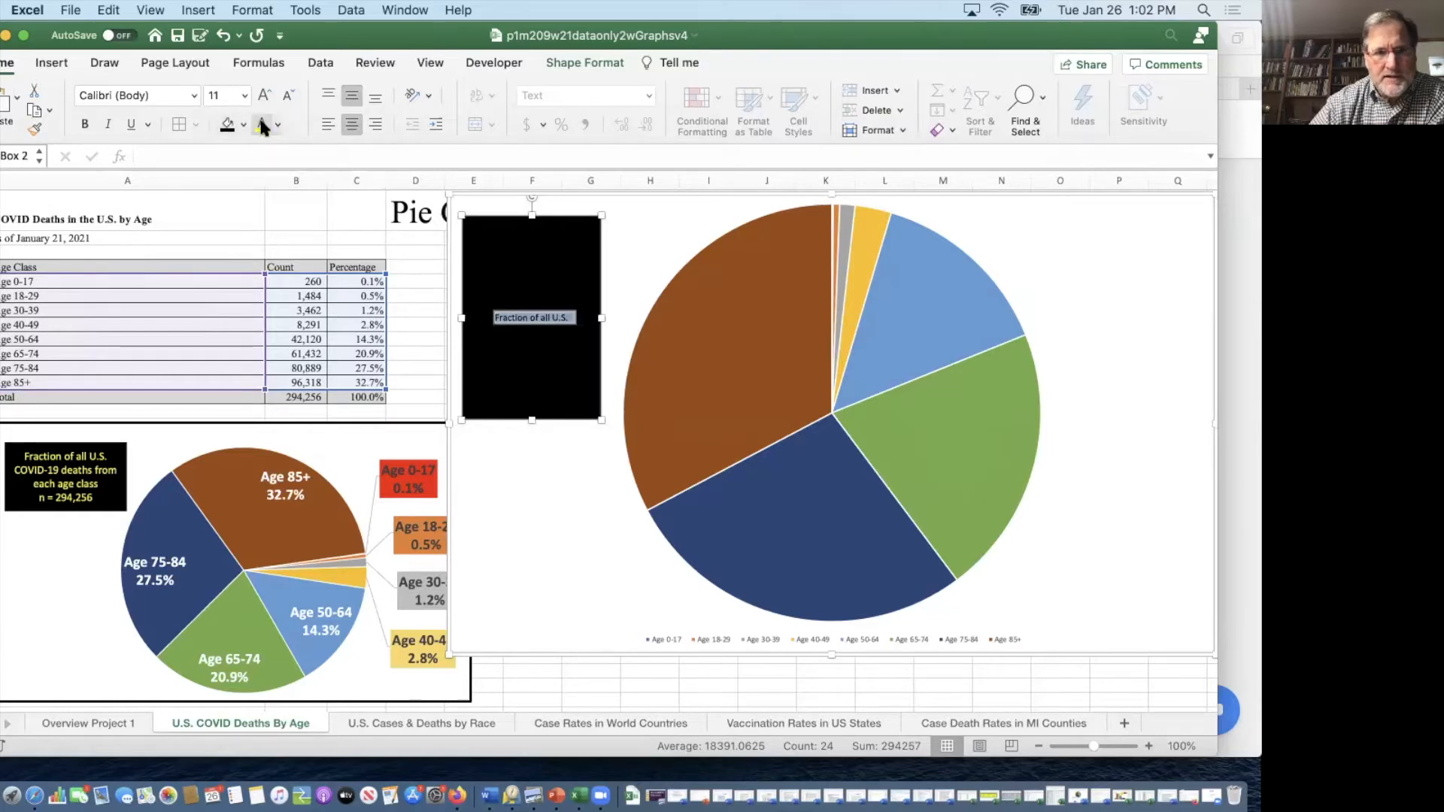
click(262, 128)
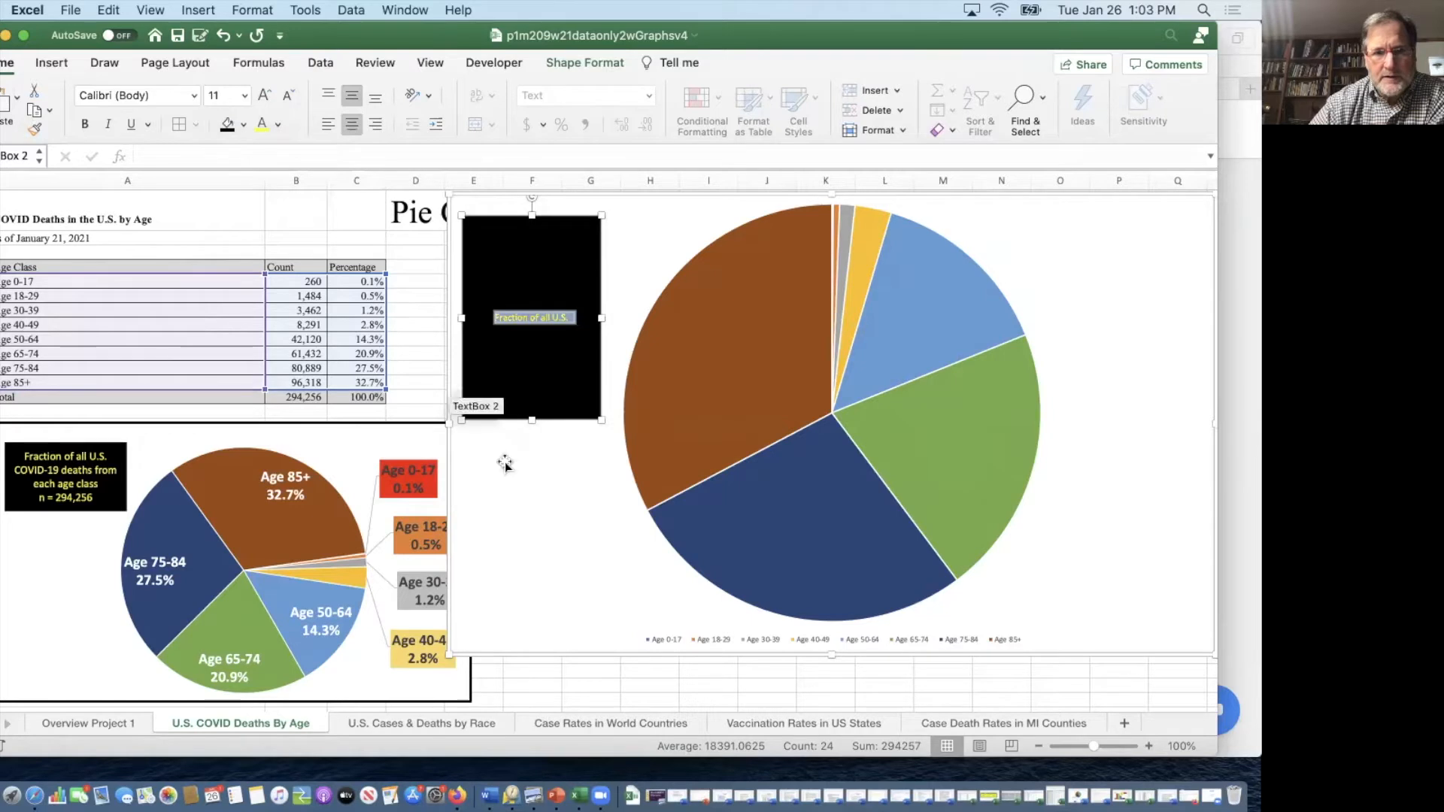
Step: Set the text box's font size to 24 and shorten the box to fit its two lines of text
click(242, 99)
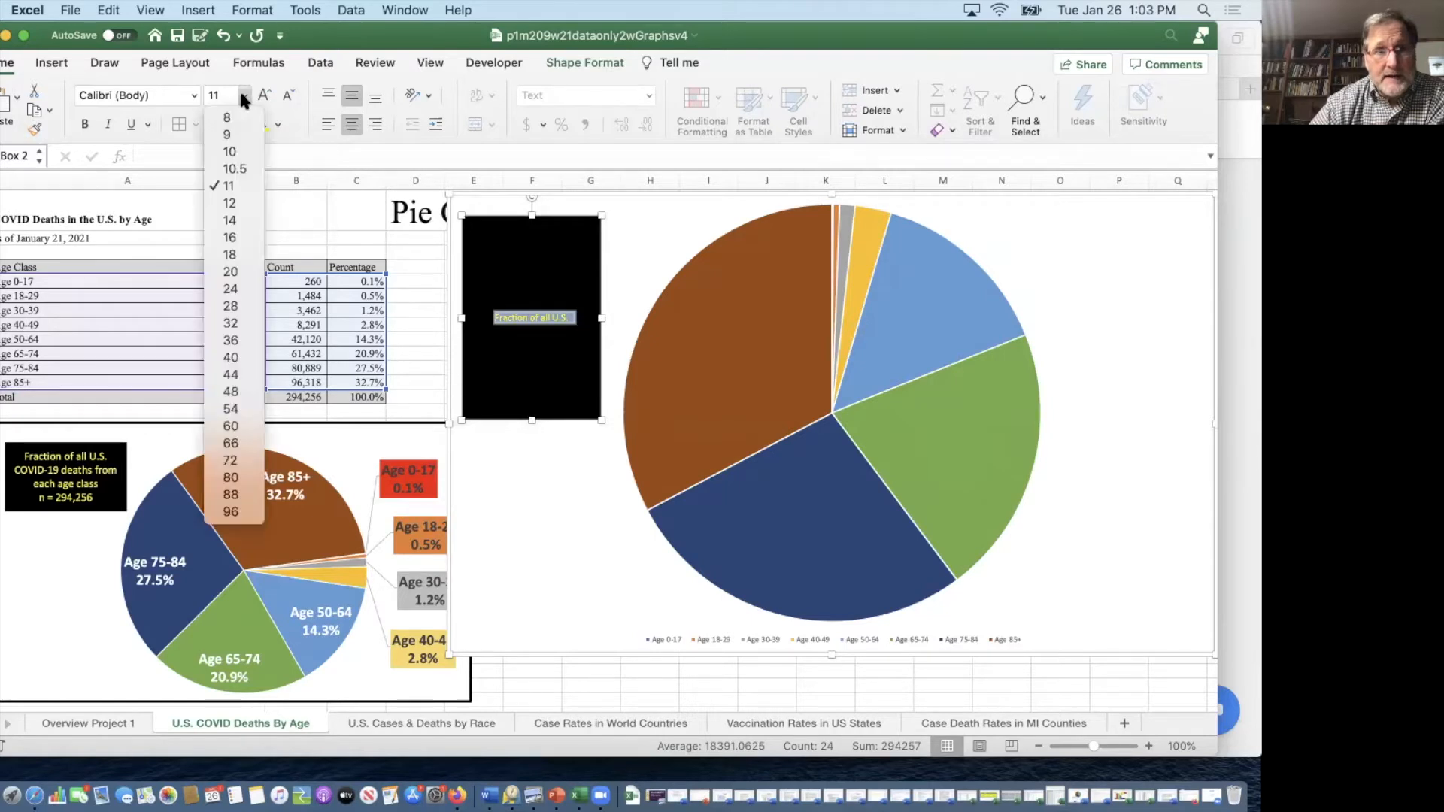
click(243, 290)
drag(532, 419, 524, 292)
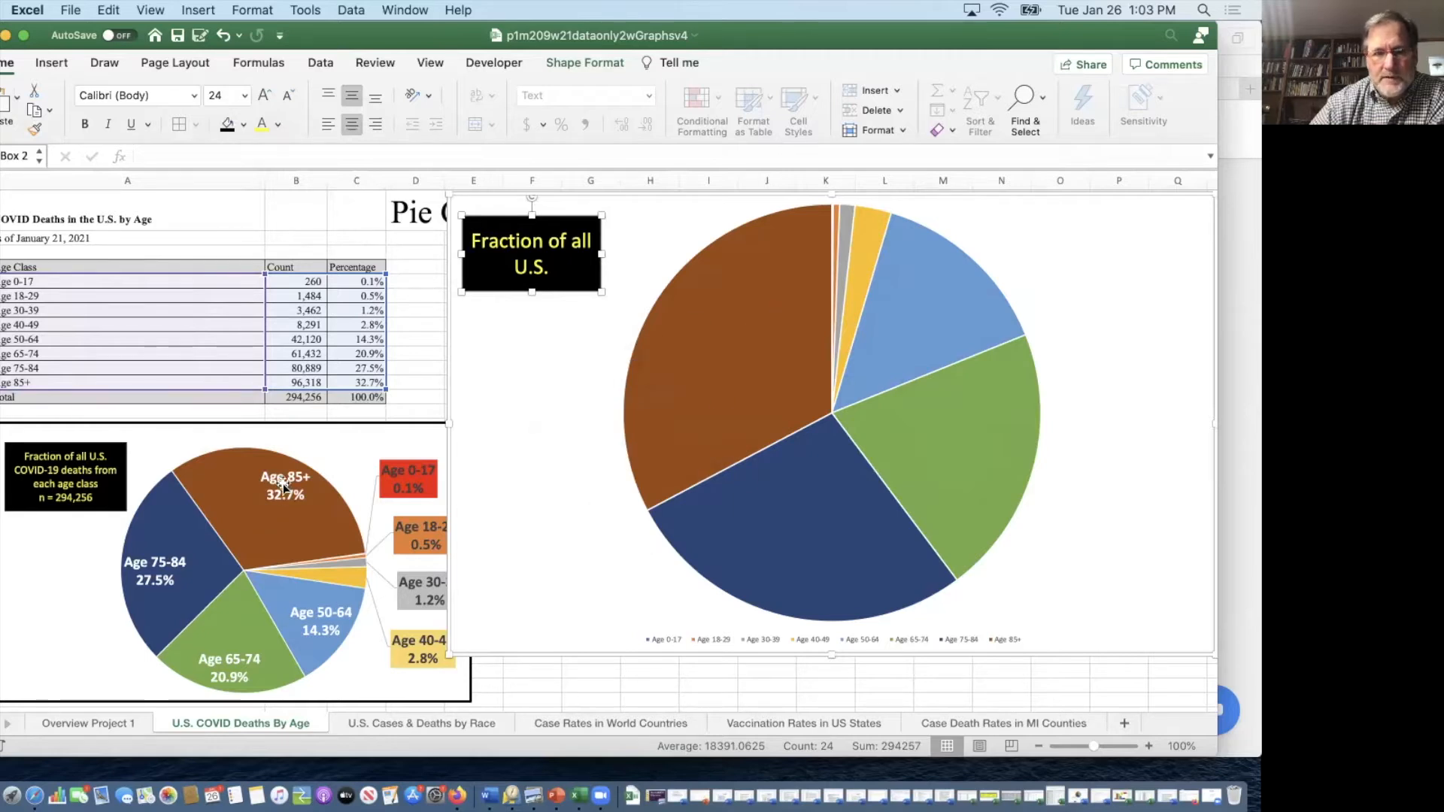
Step: Add value data labels to the pie slices and format them in 18-point yellow text
click(763, 319)
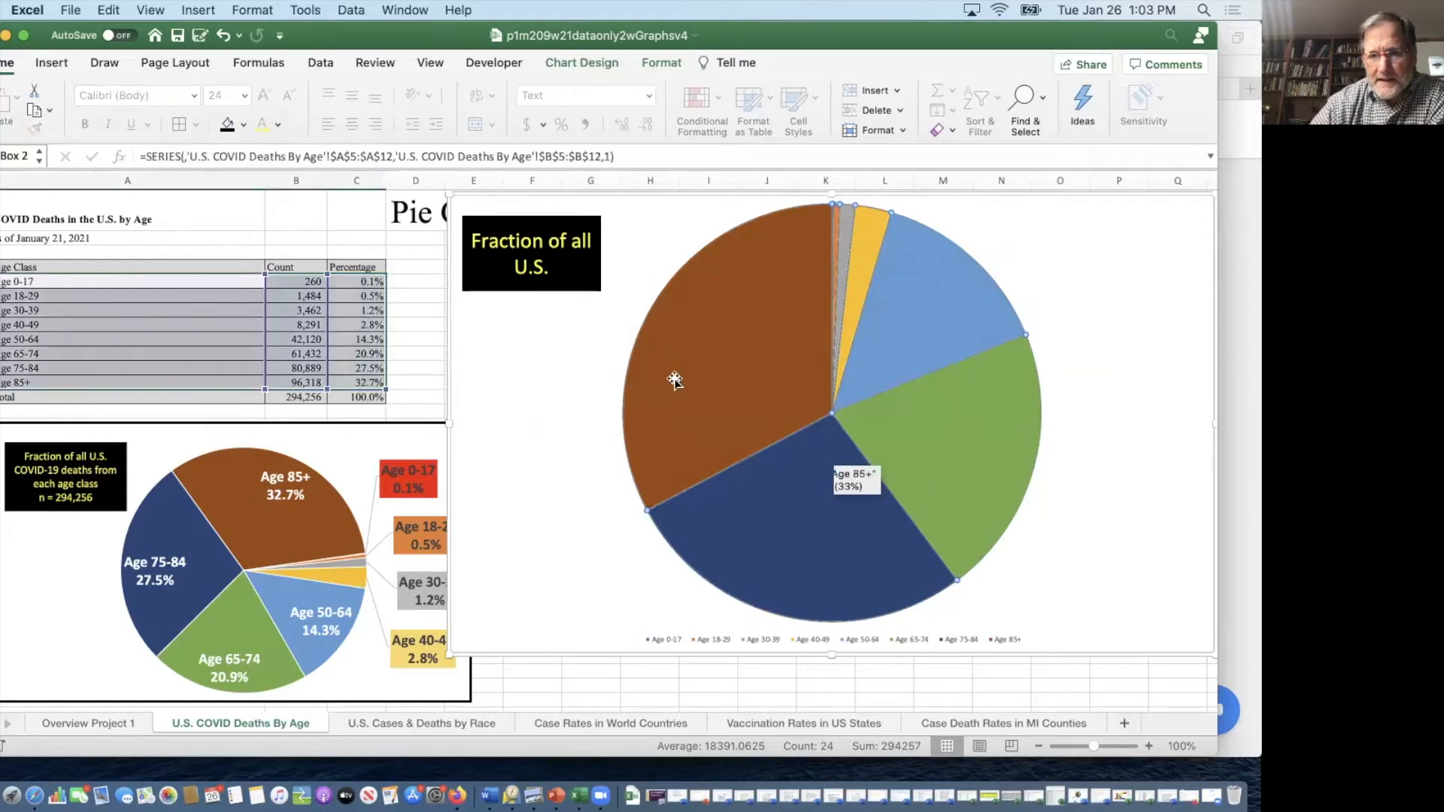
right_click(721, 345)
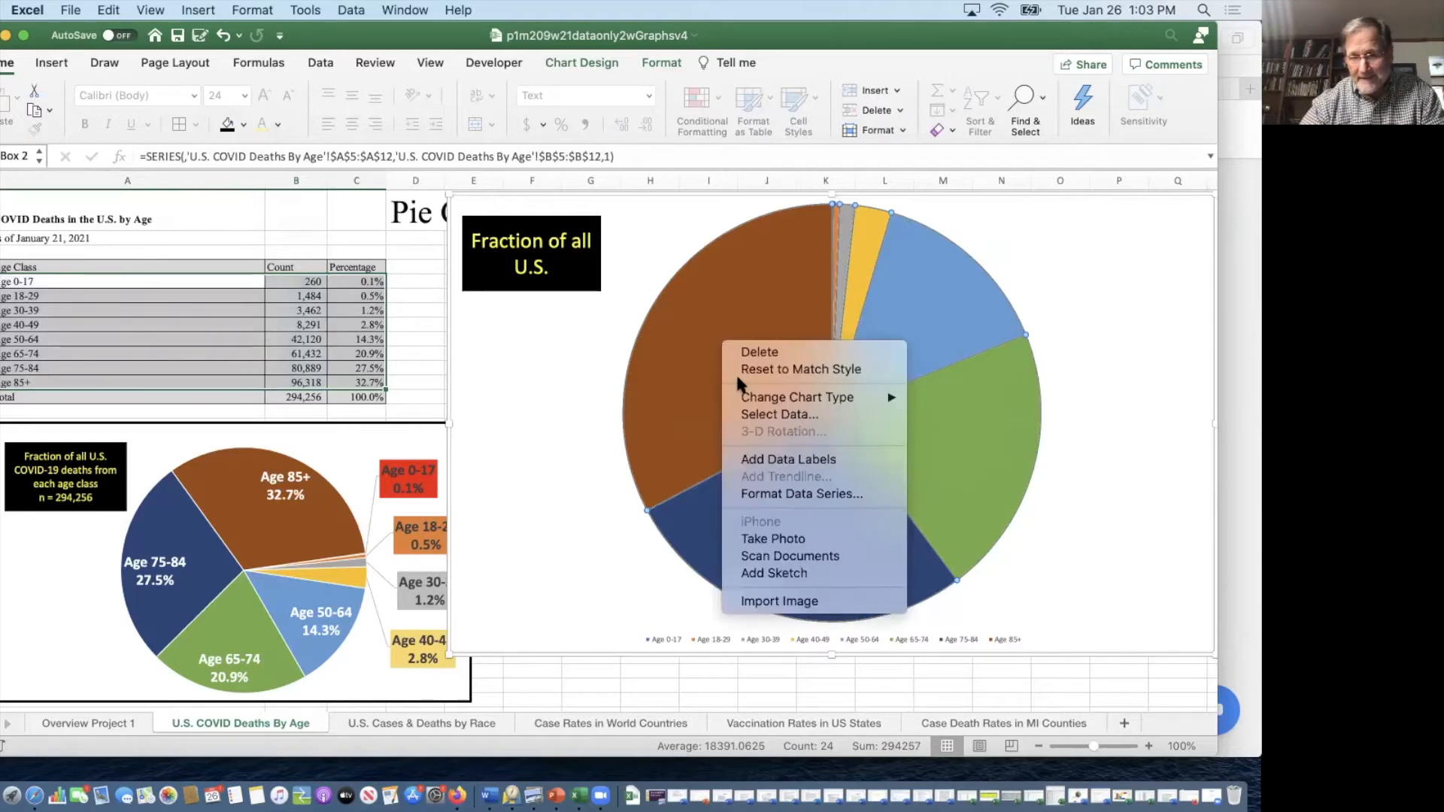
click(769, 459)
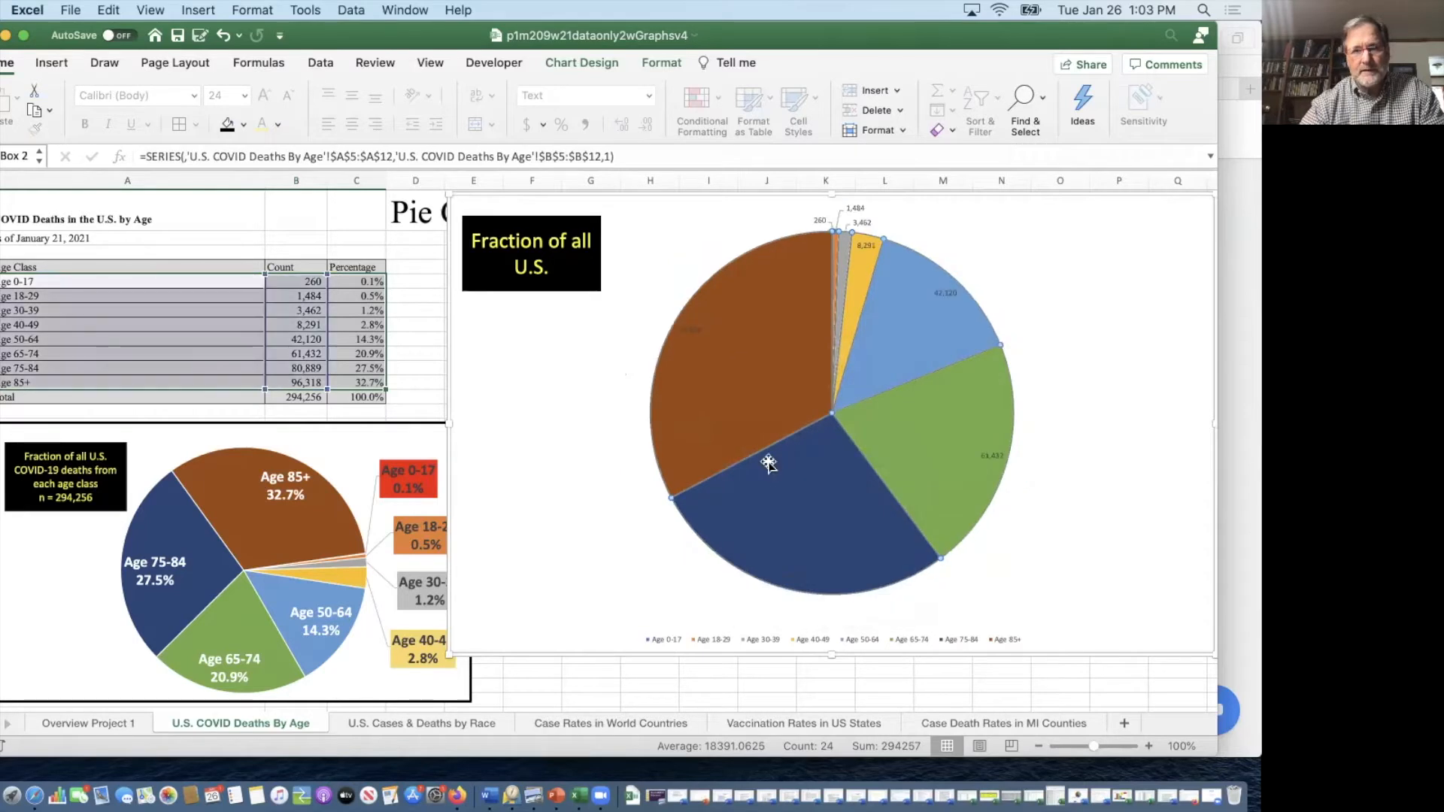
click(695, 329)
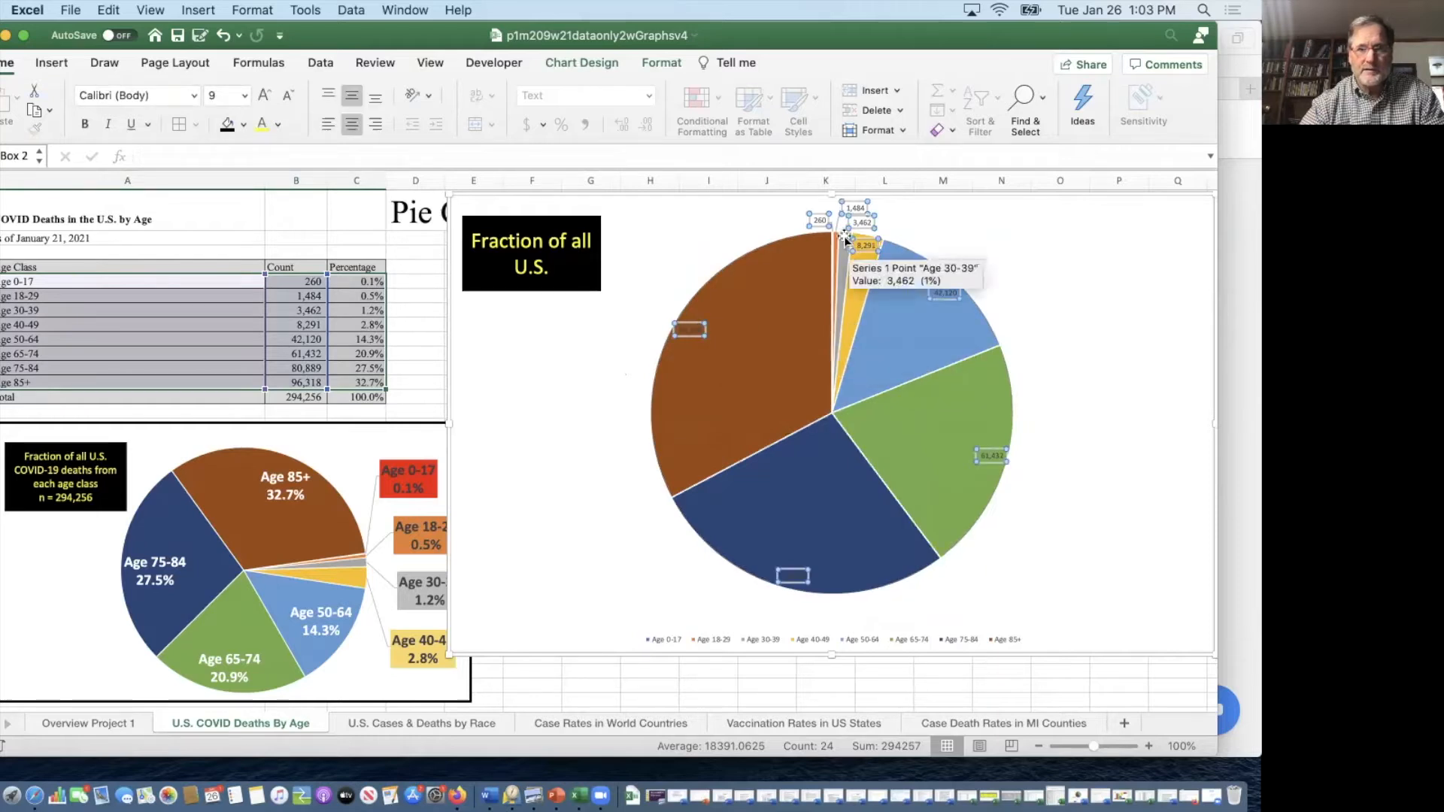
click(245, 99)
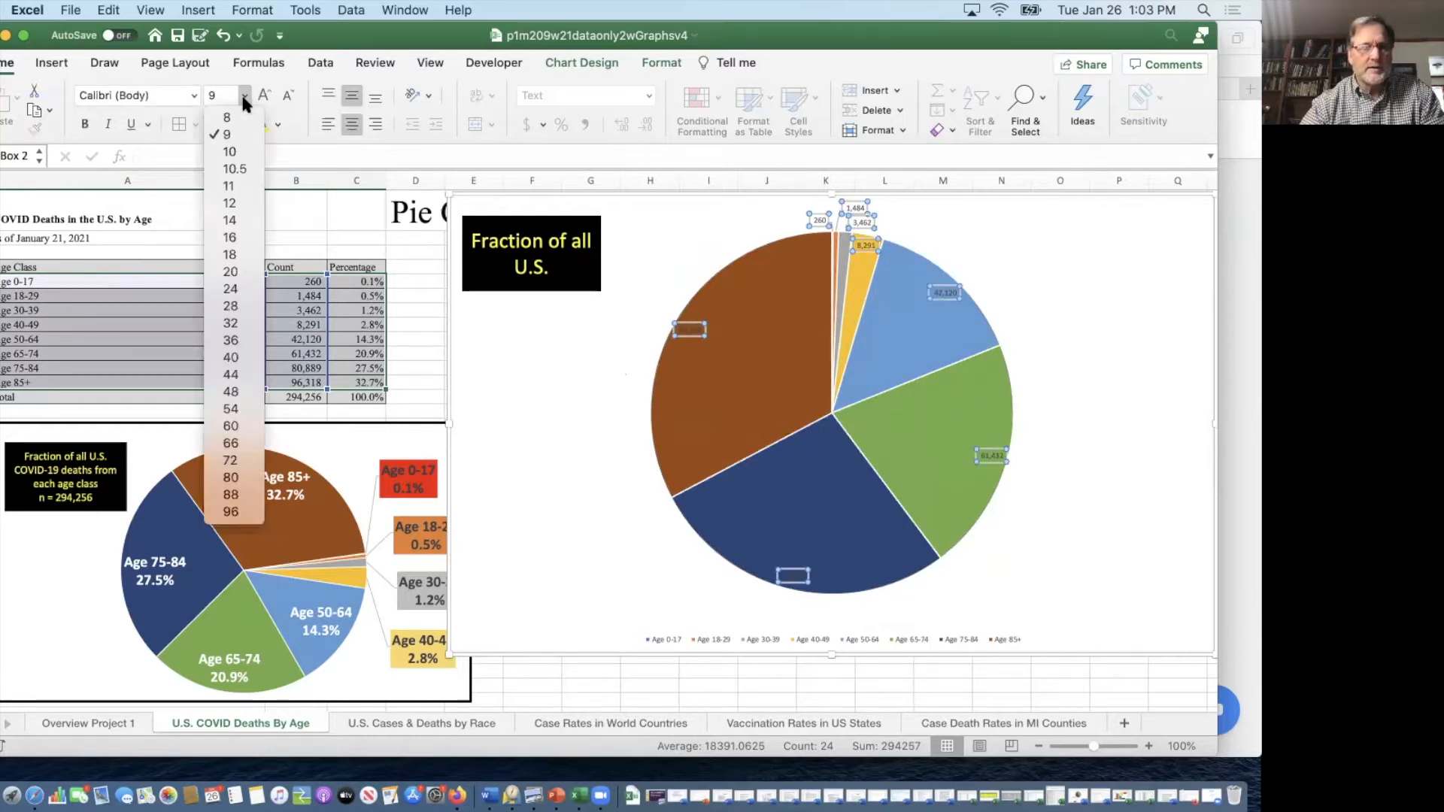
click(233, 254)
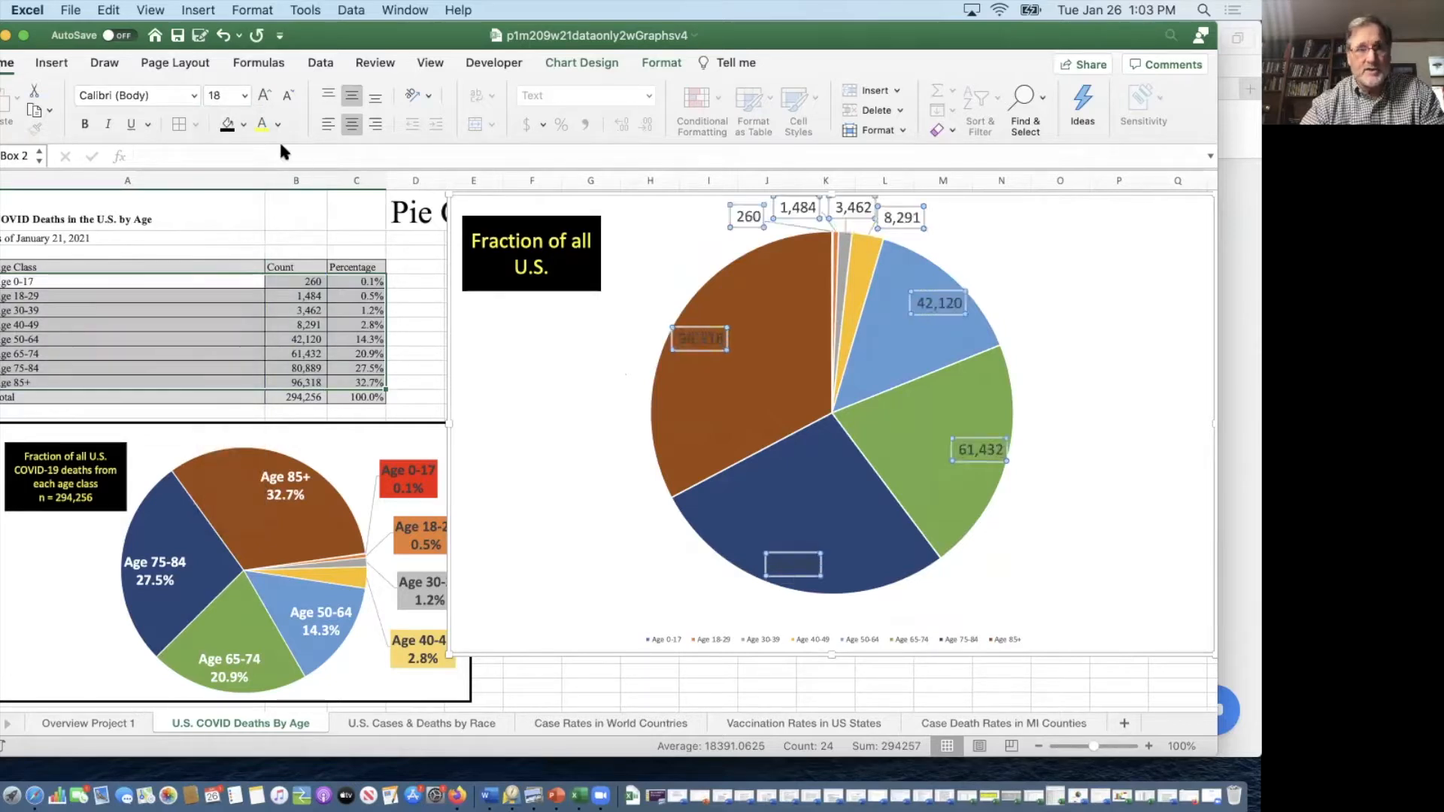
click(257, 119)
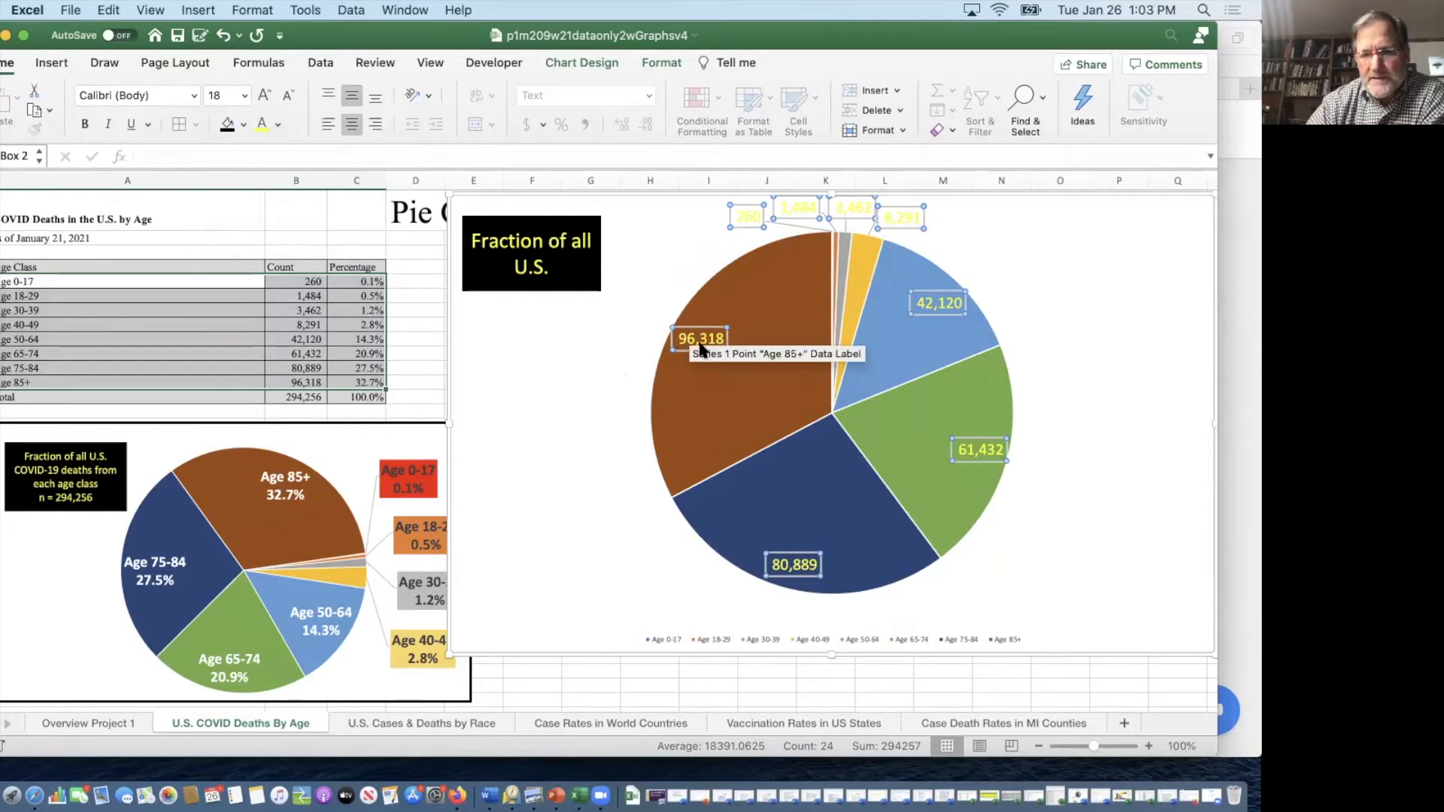
Step: Change the font color of the Age 0-17, 18-29, 30-39 and 40-49 data labels outside the pie to black
click(747, 216)
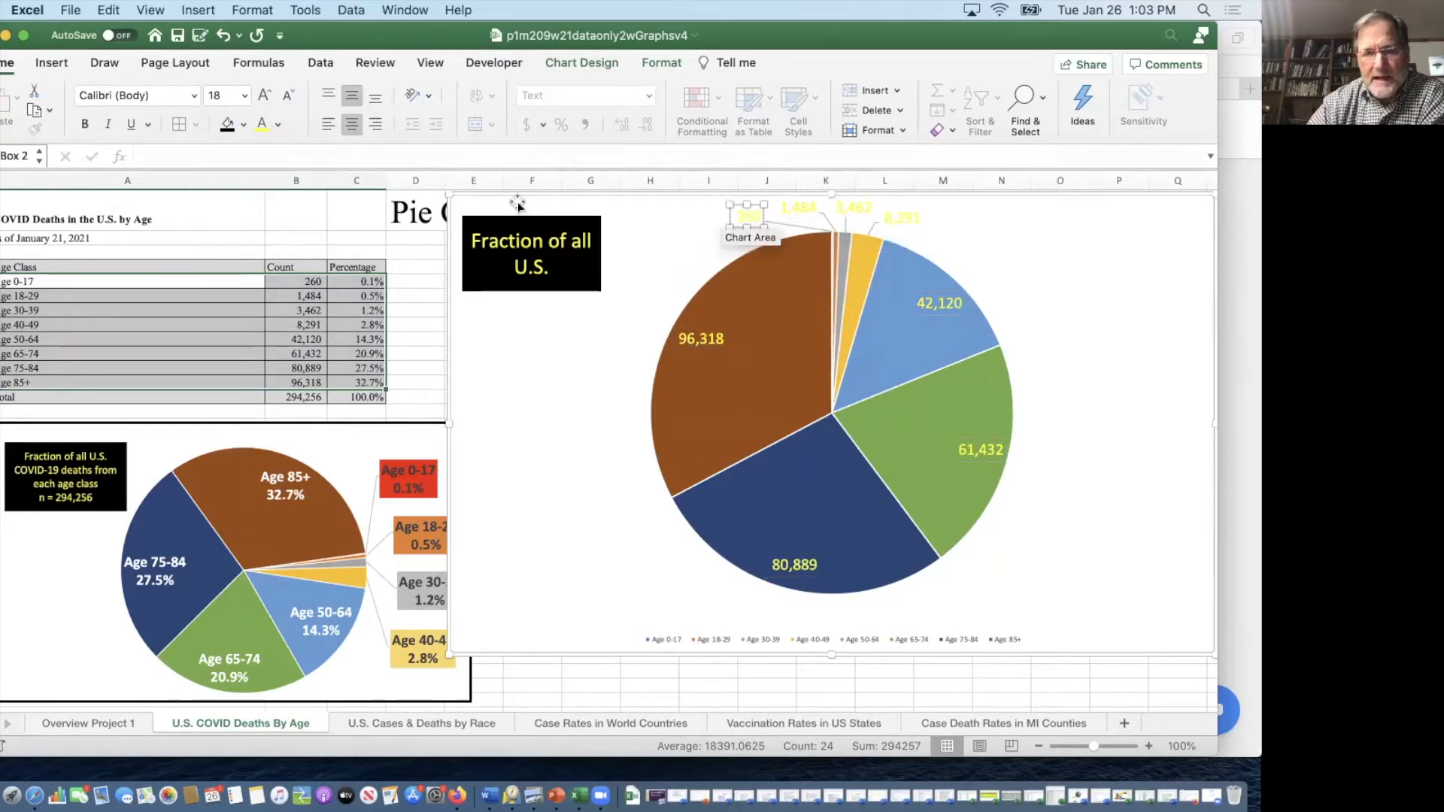
click(276, 125)
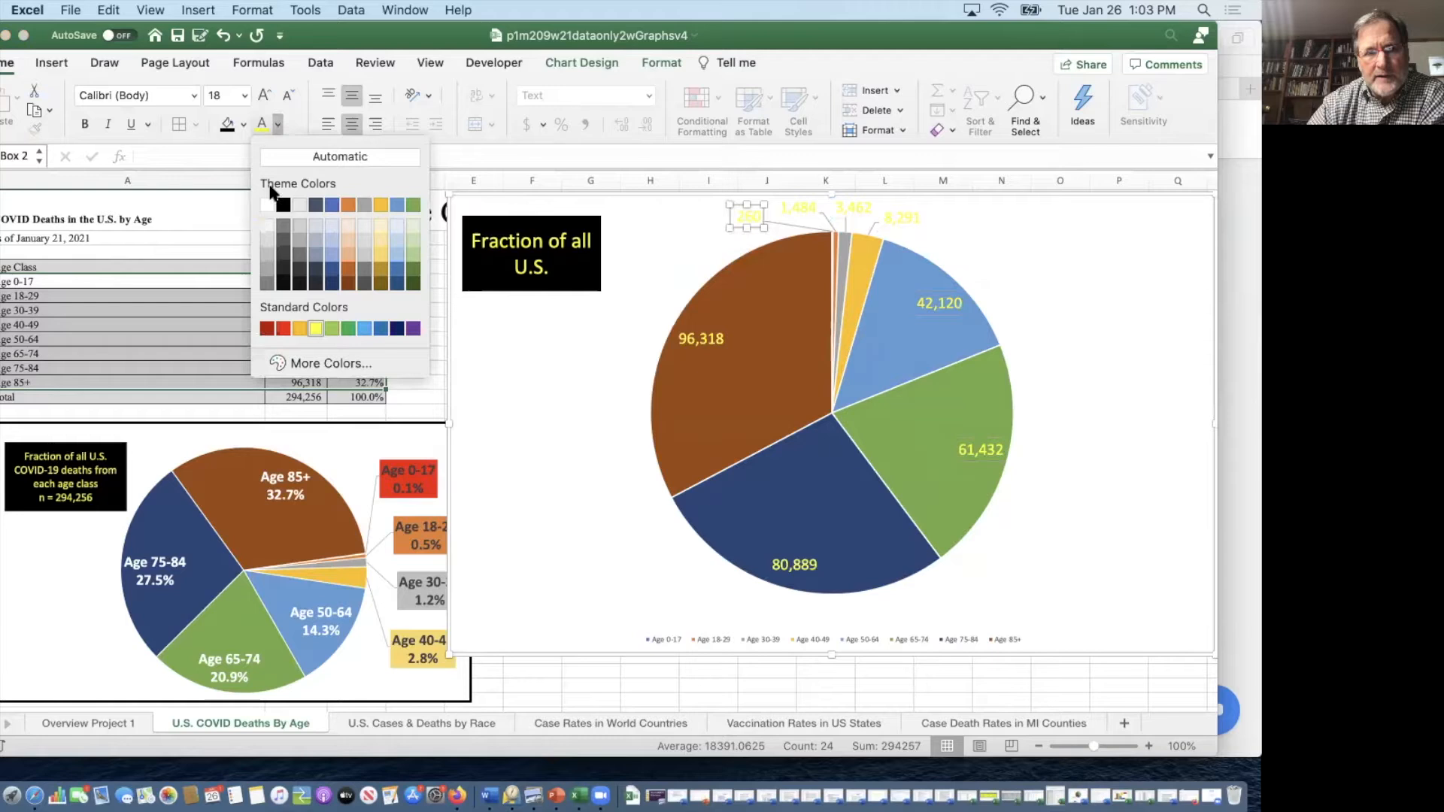
click(282, 202)
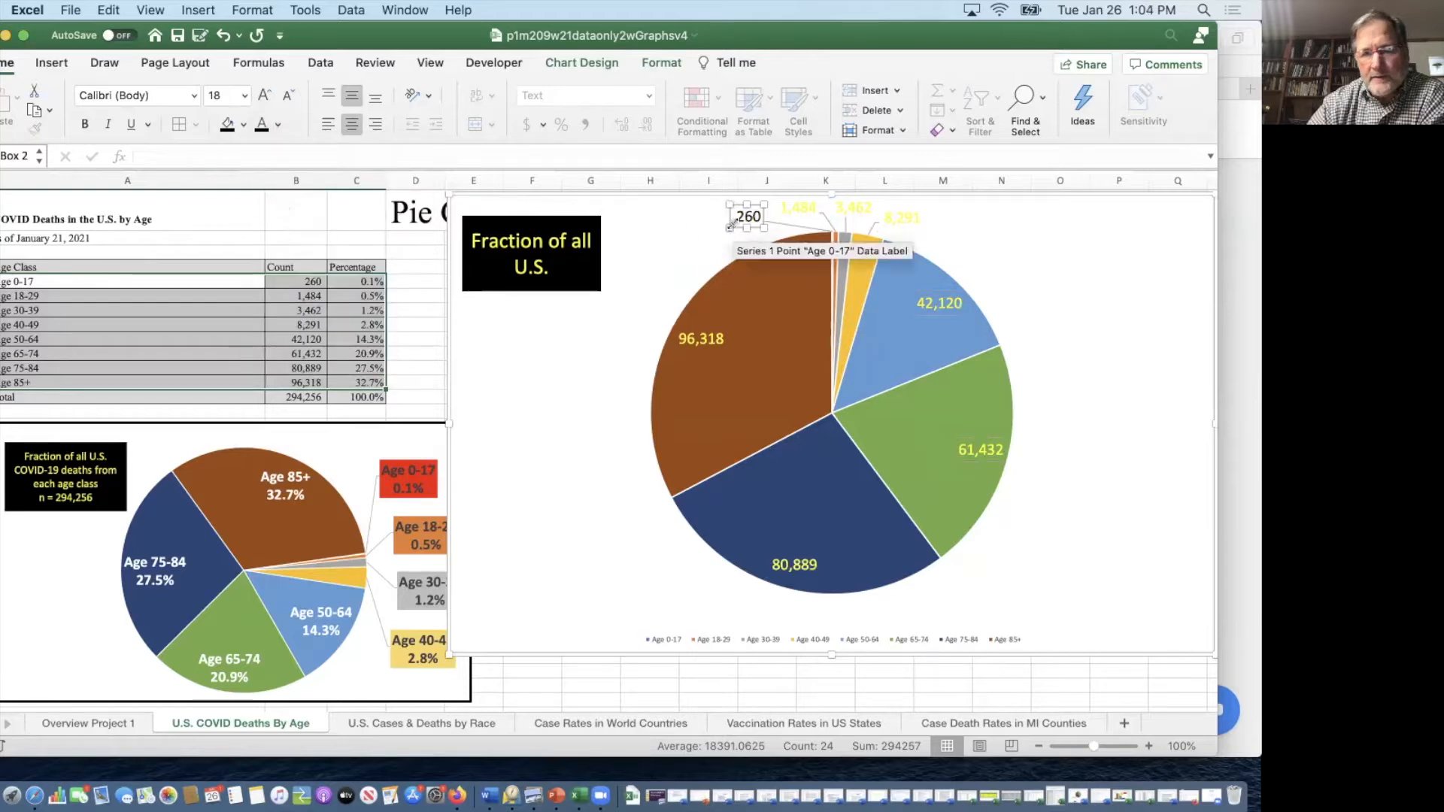
click(797, 207)
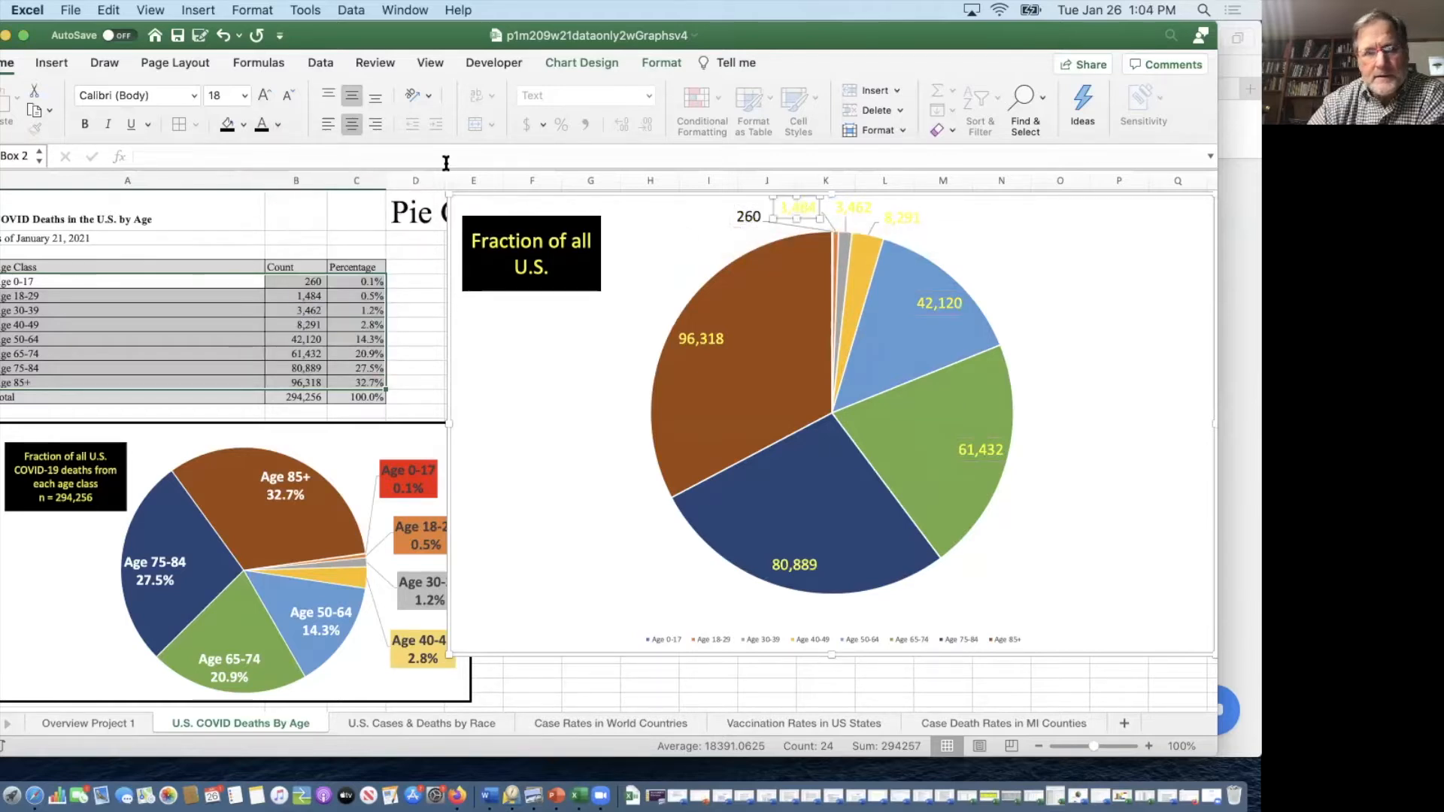
click(261, 126)
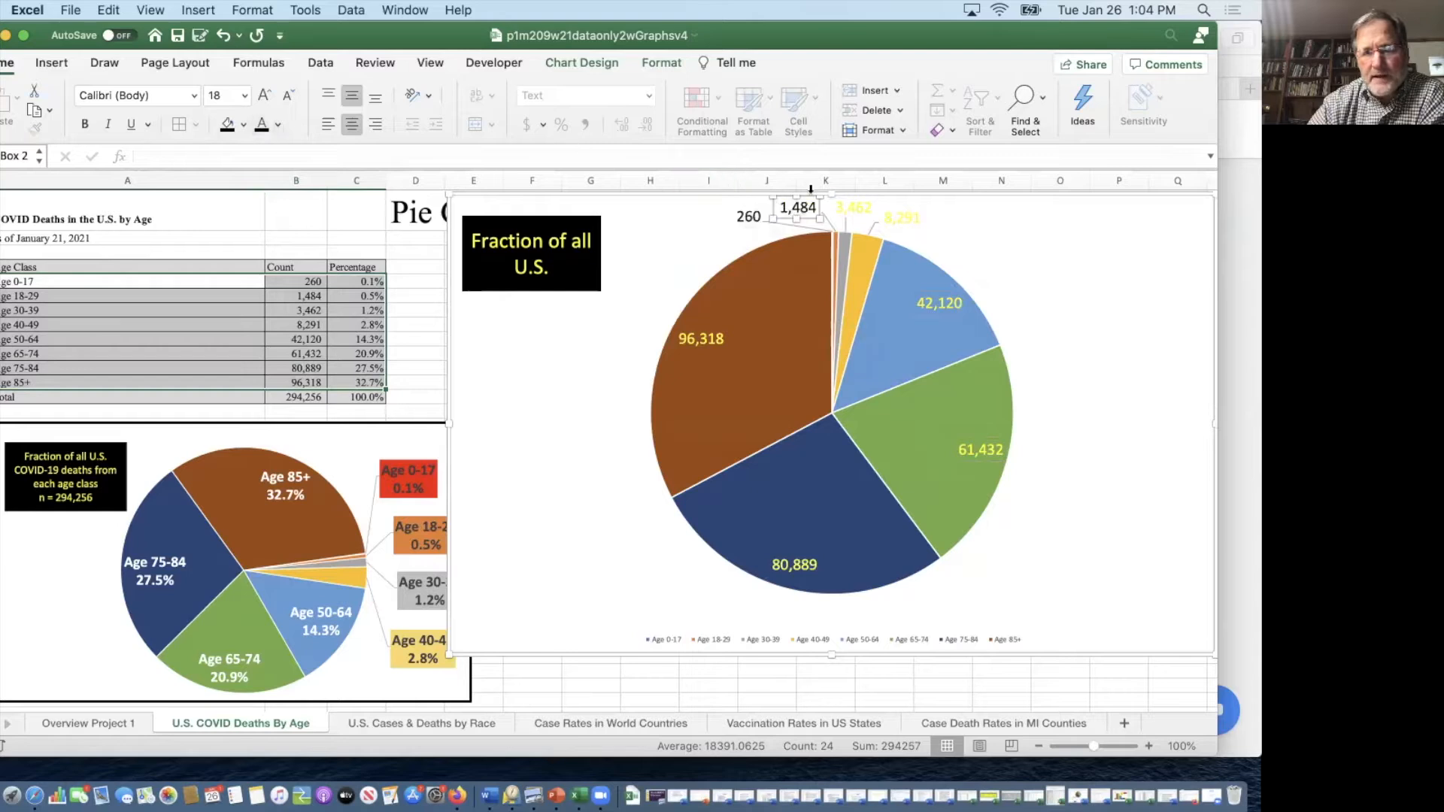
click(846, 210)
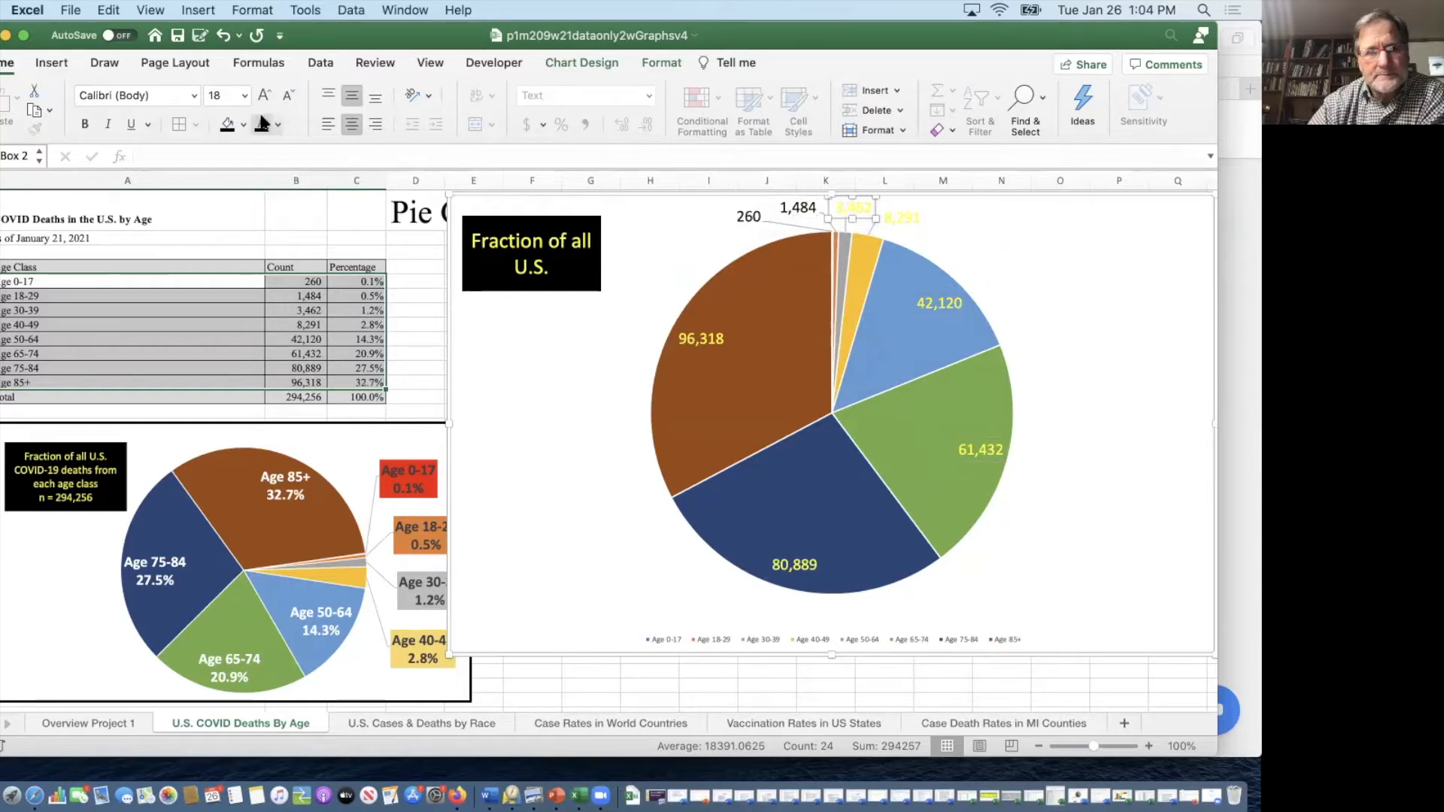
click(901, 217)
click(262, 126)
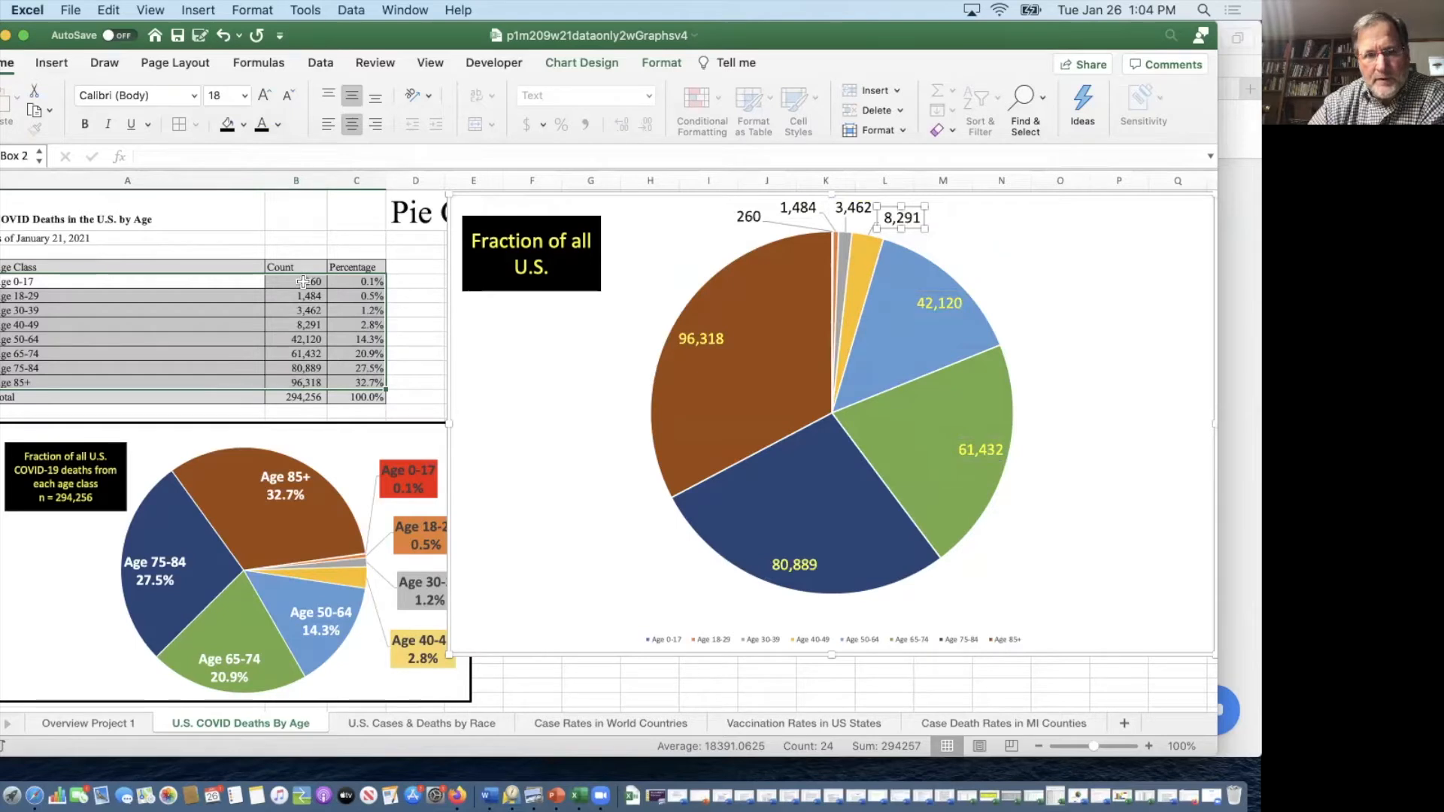
Step: Try to change Series1's Y values range from the count column to column C in the chart's data source
double_click(302, 281)
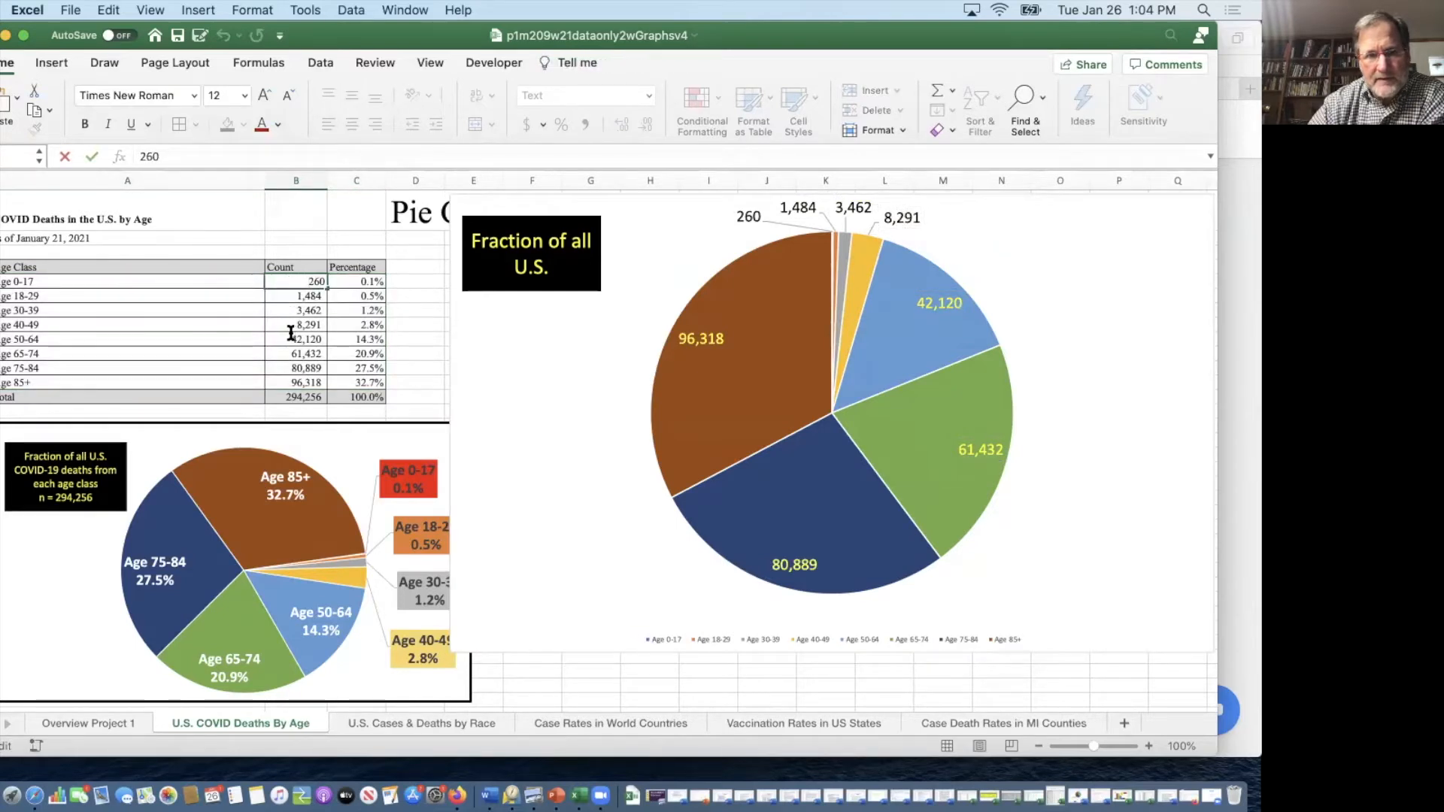
drag(297, 283, 301, 384)
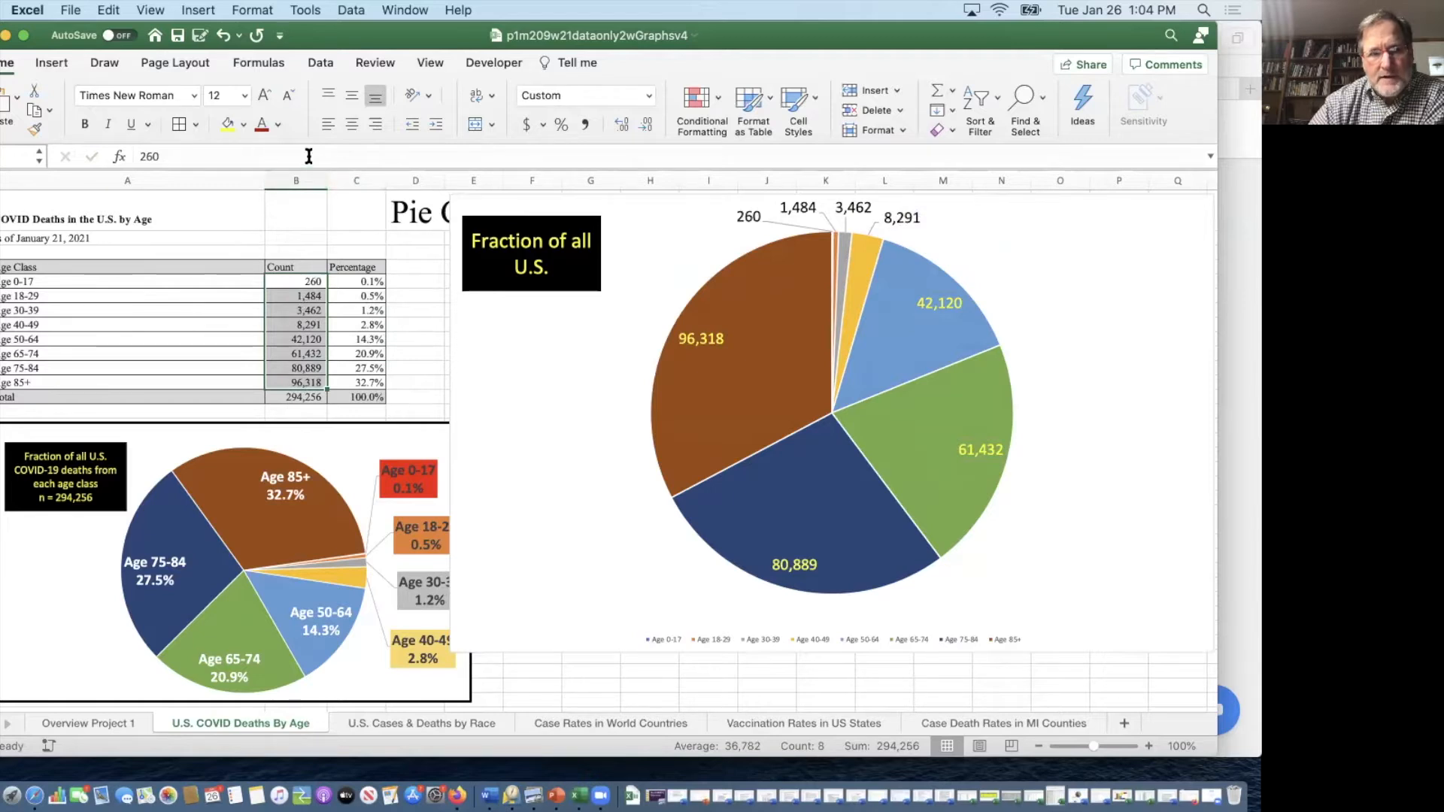
mouse_move(774, 357)
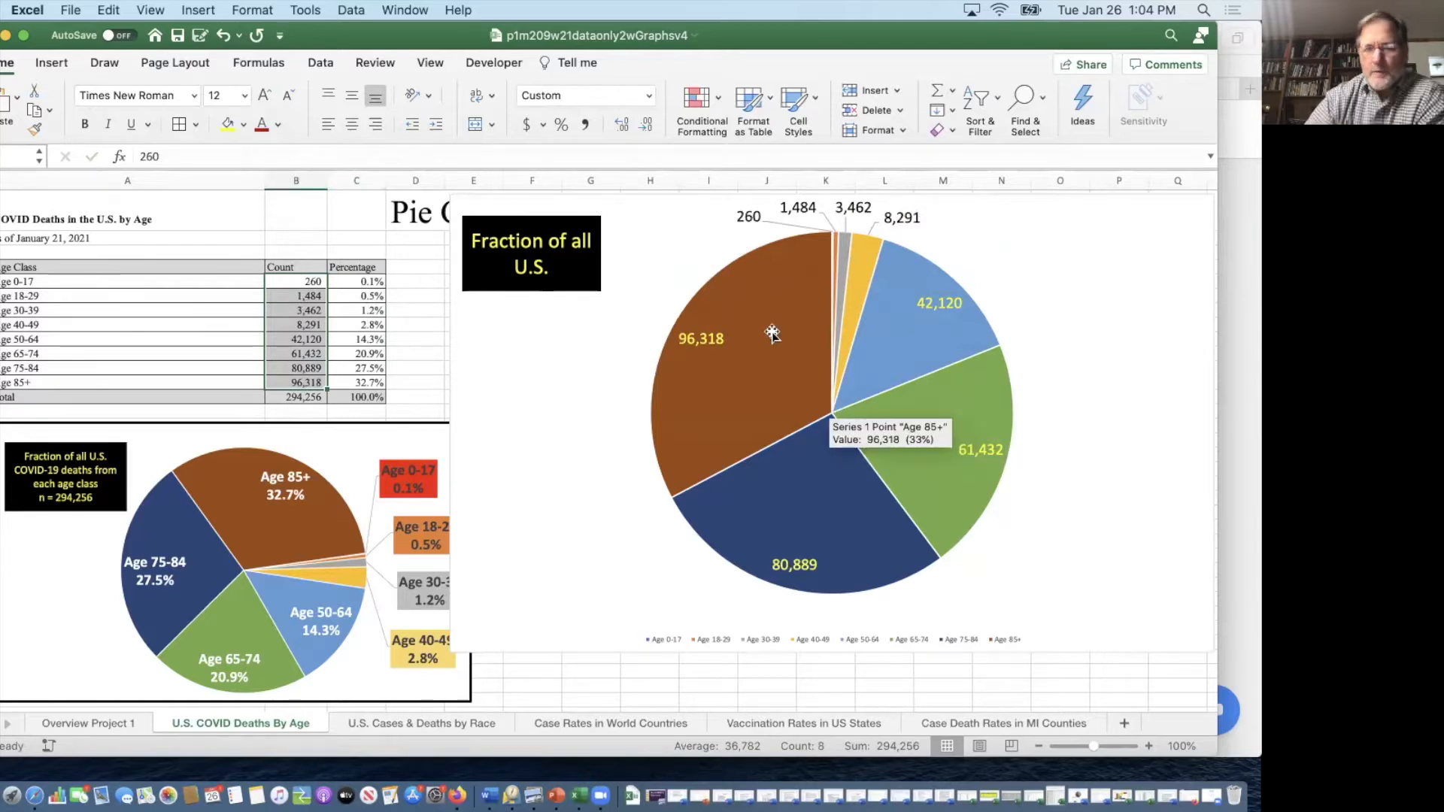
right_click(618, 407)
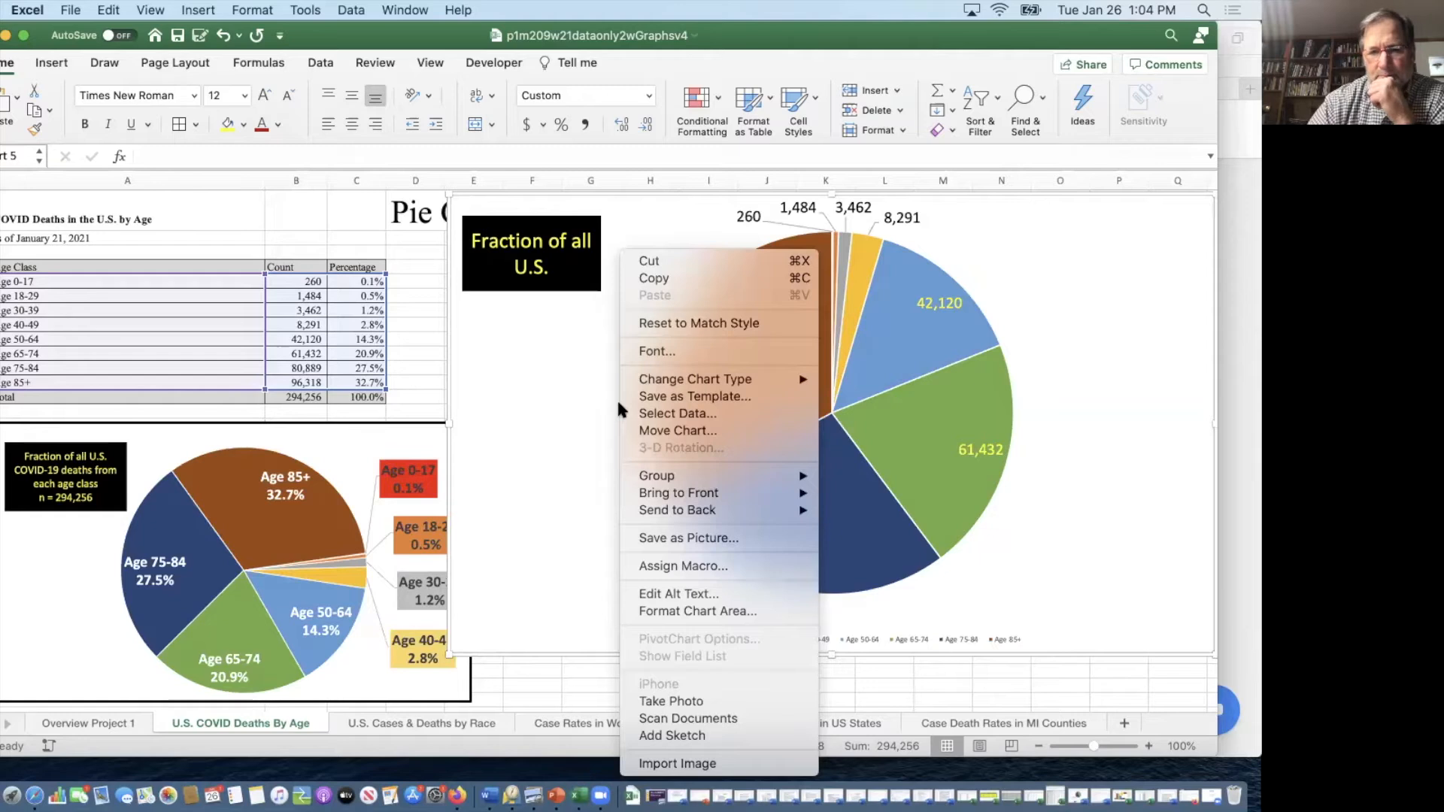
click(670, 415)
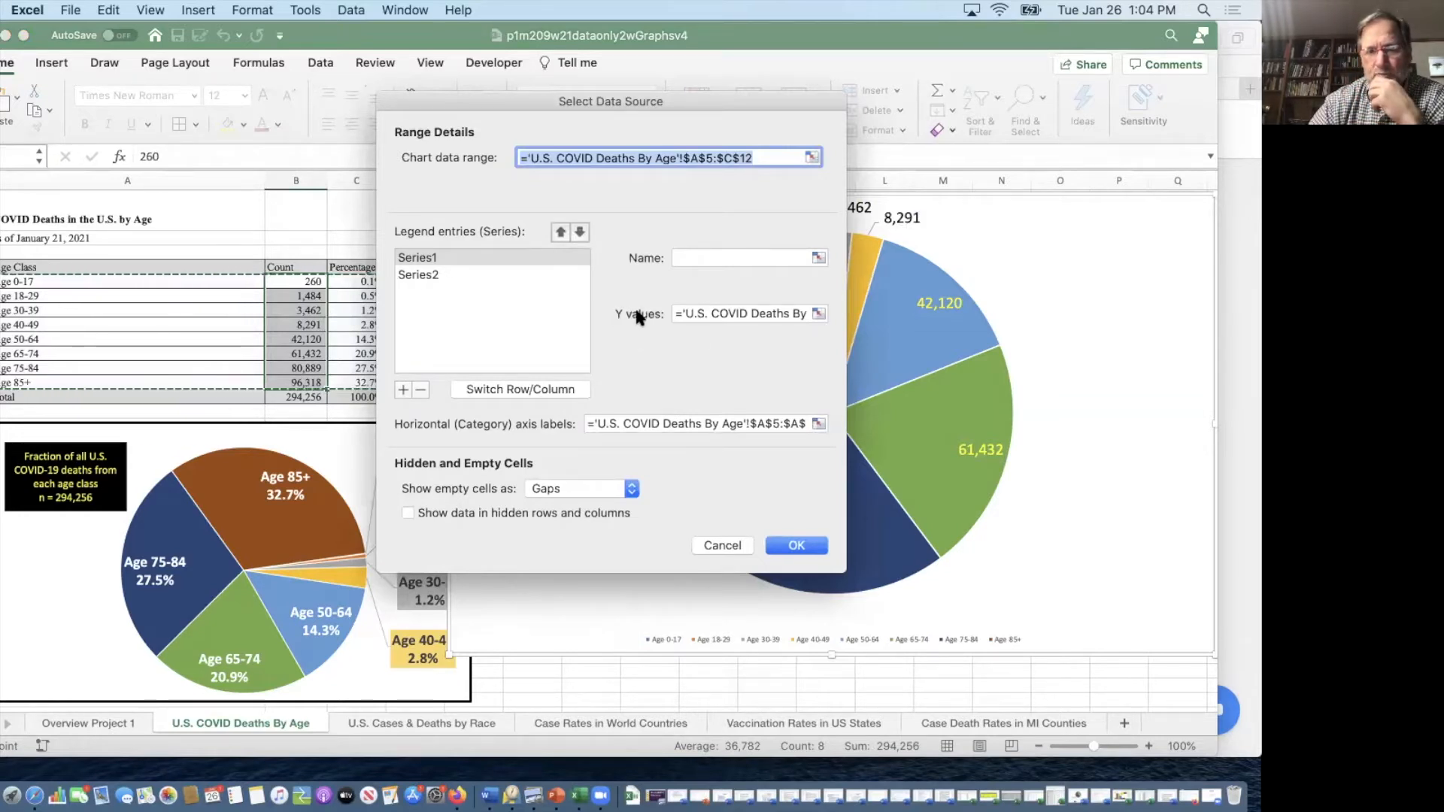
click(818, 314)
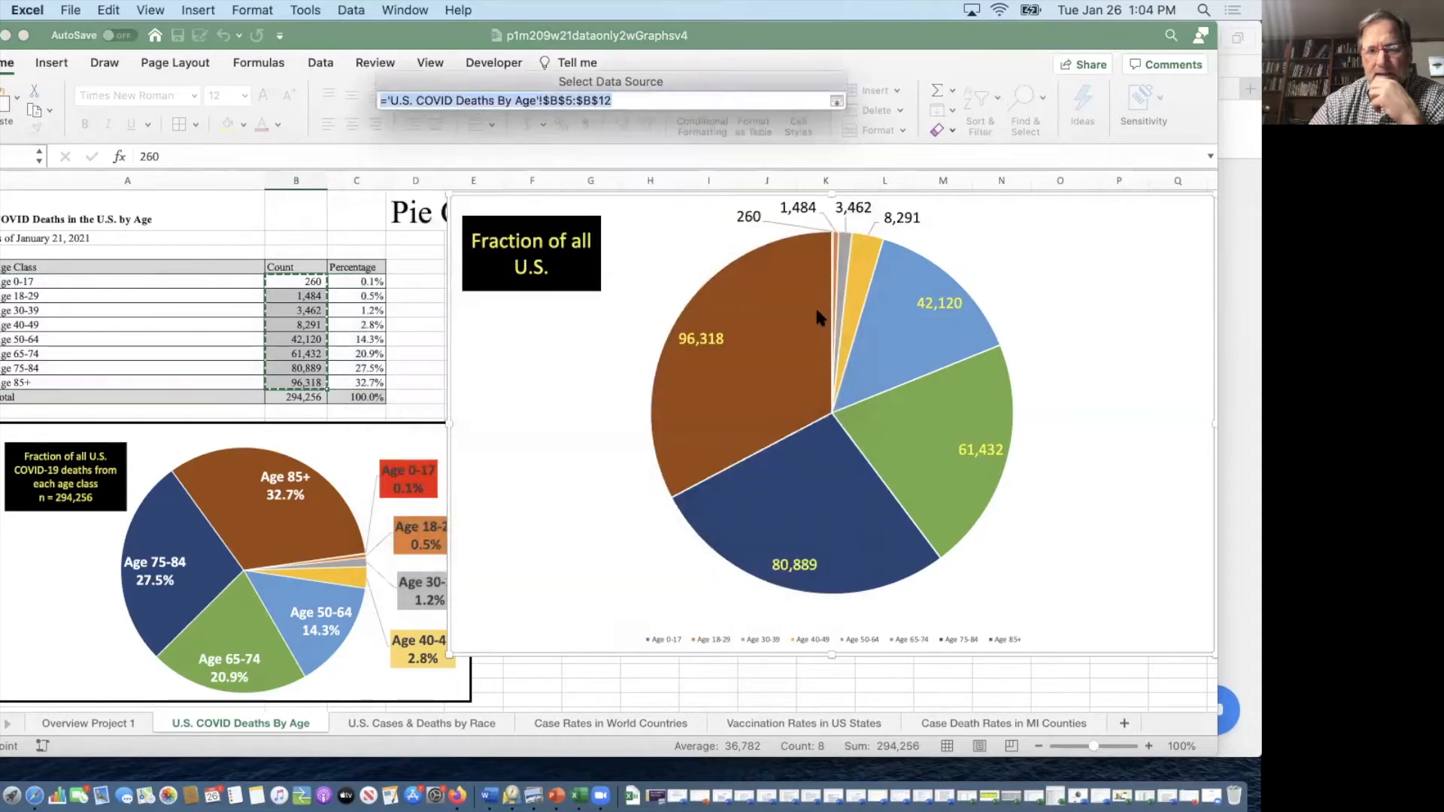
click(560, 101)
key(BackSpace)
text(c)
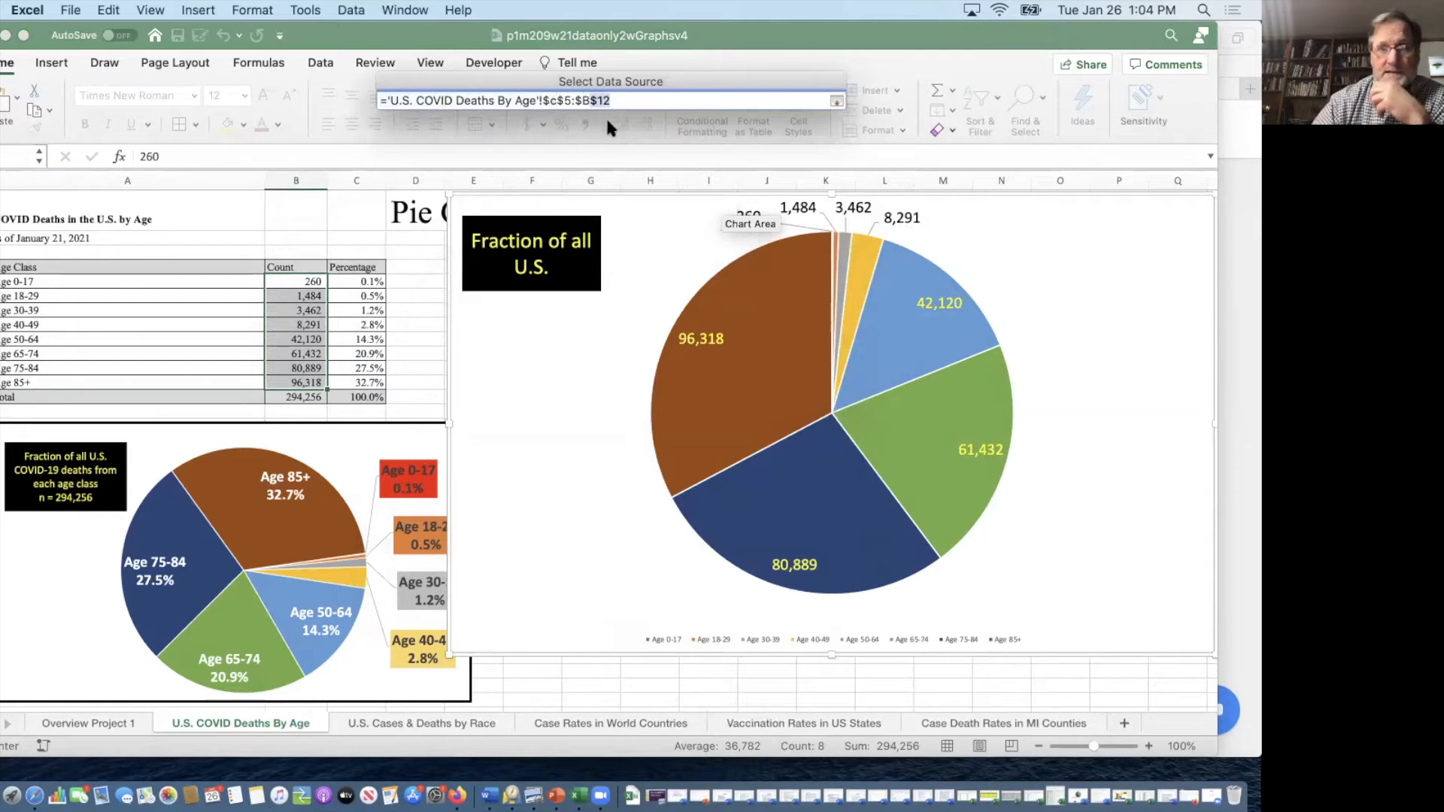
key(Return)
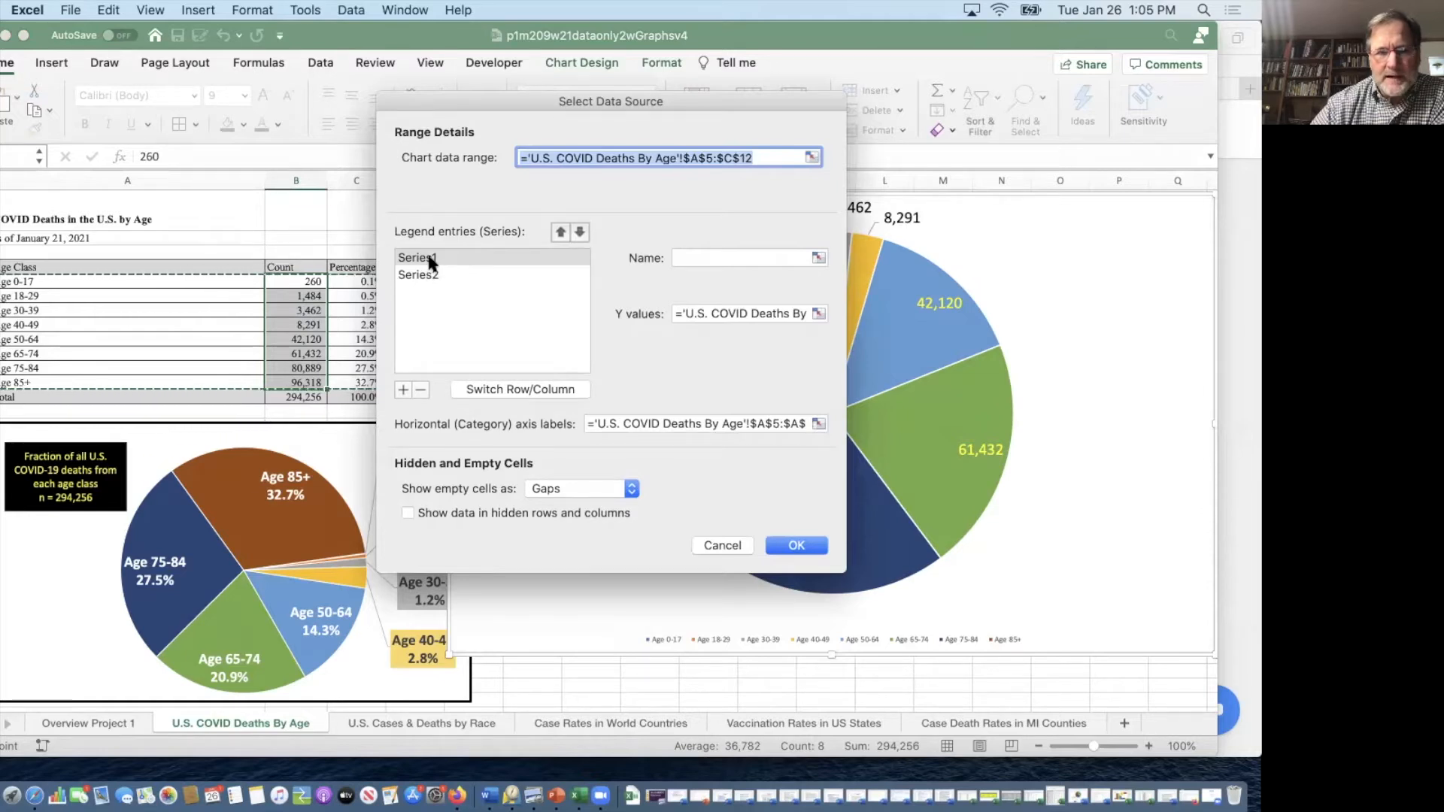
Step: Remove Series1 from the chart's data source so the pie plots the percentage column, and add data labels to the slices
click(421, 390)
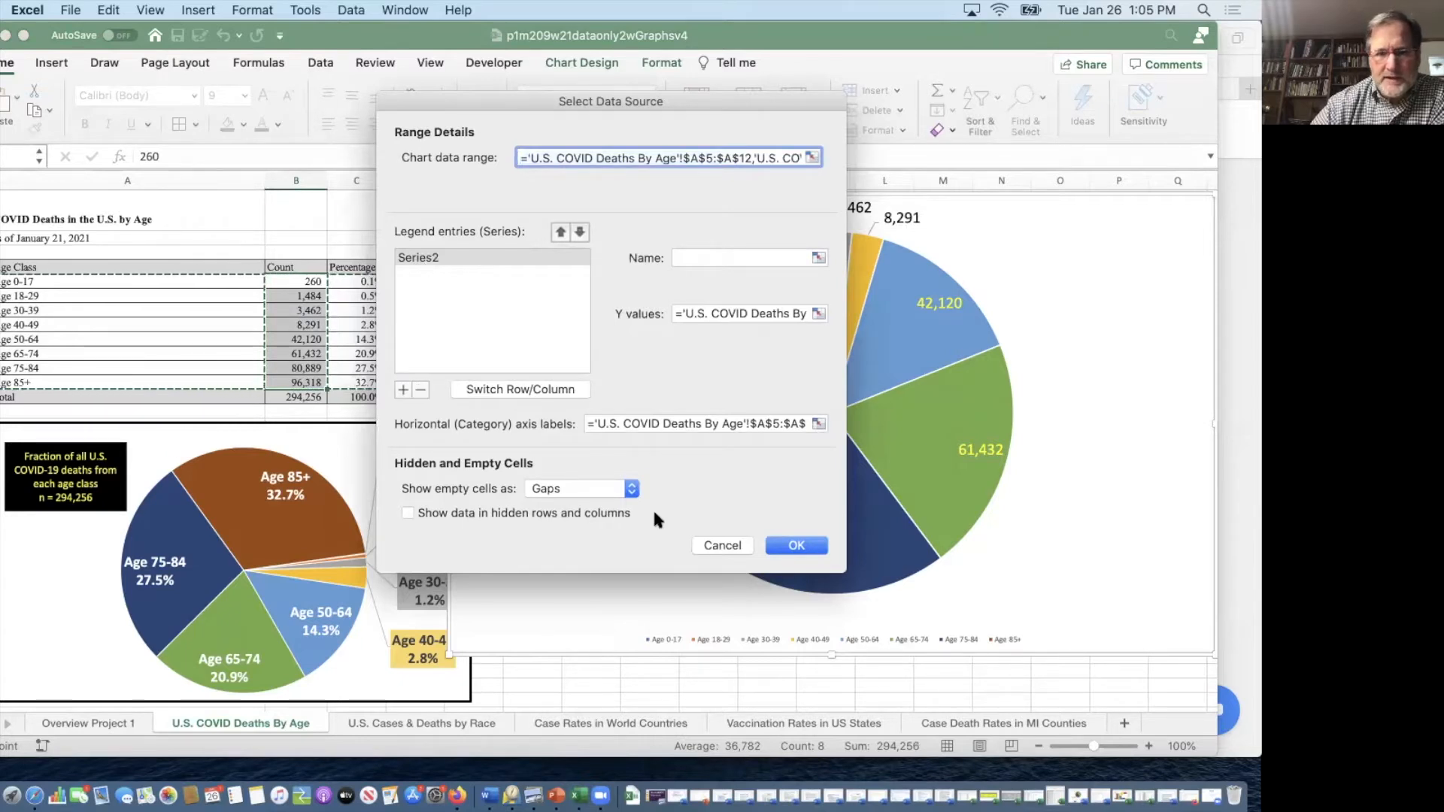
click(796, 547)
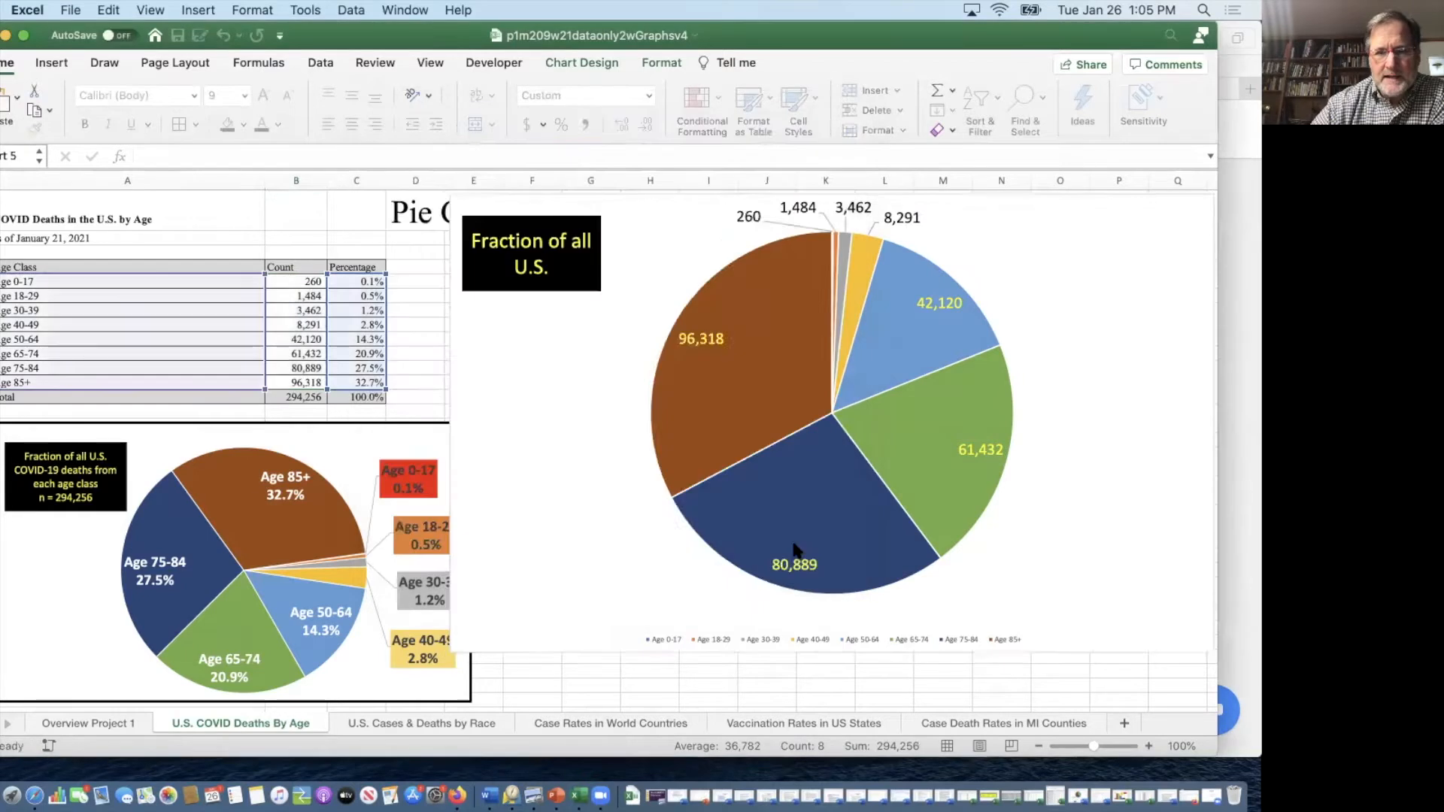
mouse_move(719, 364)
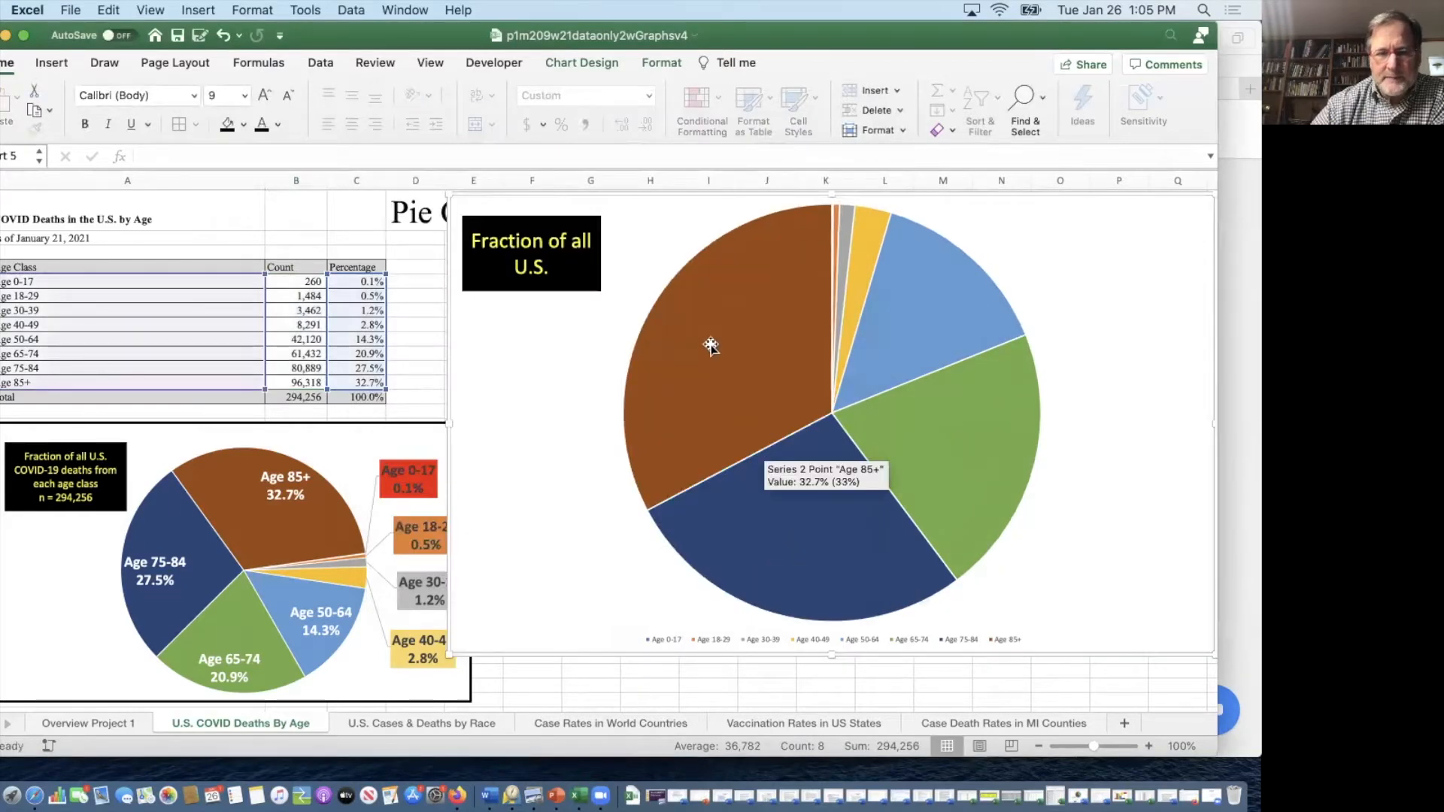
right_click(711, 348)
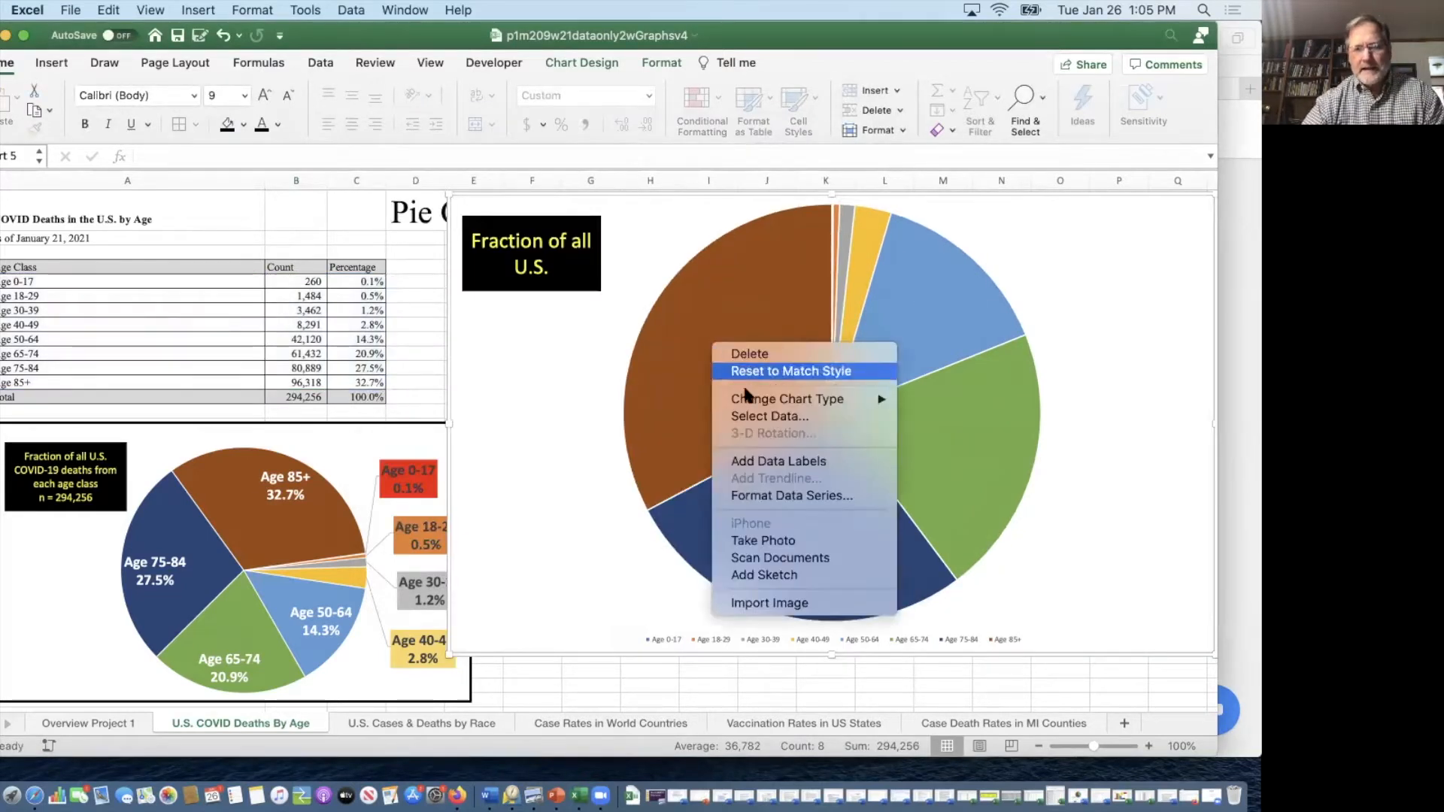
click(761, 461)
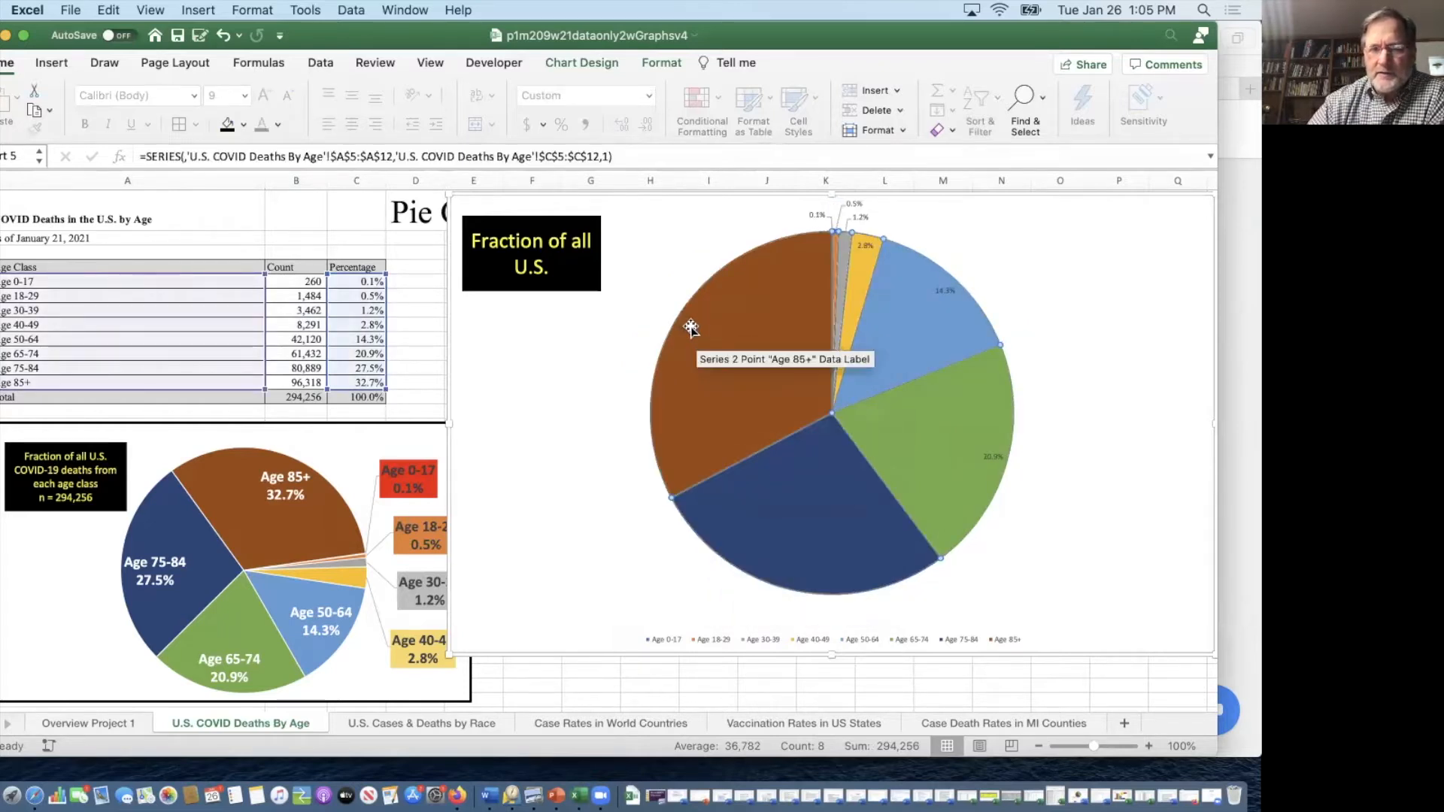
click(690, 328)
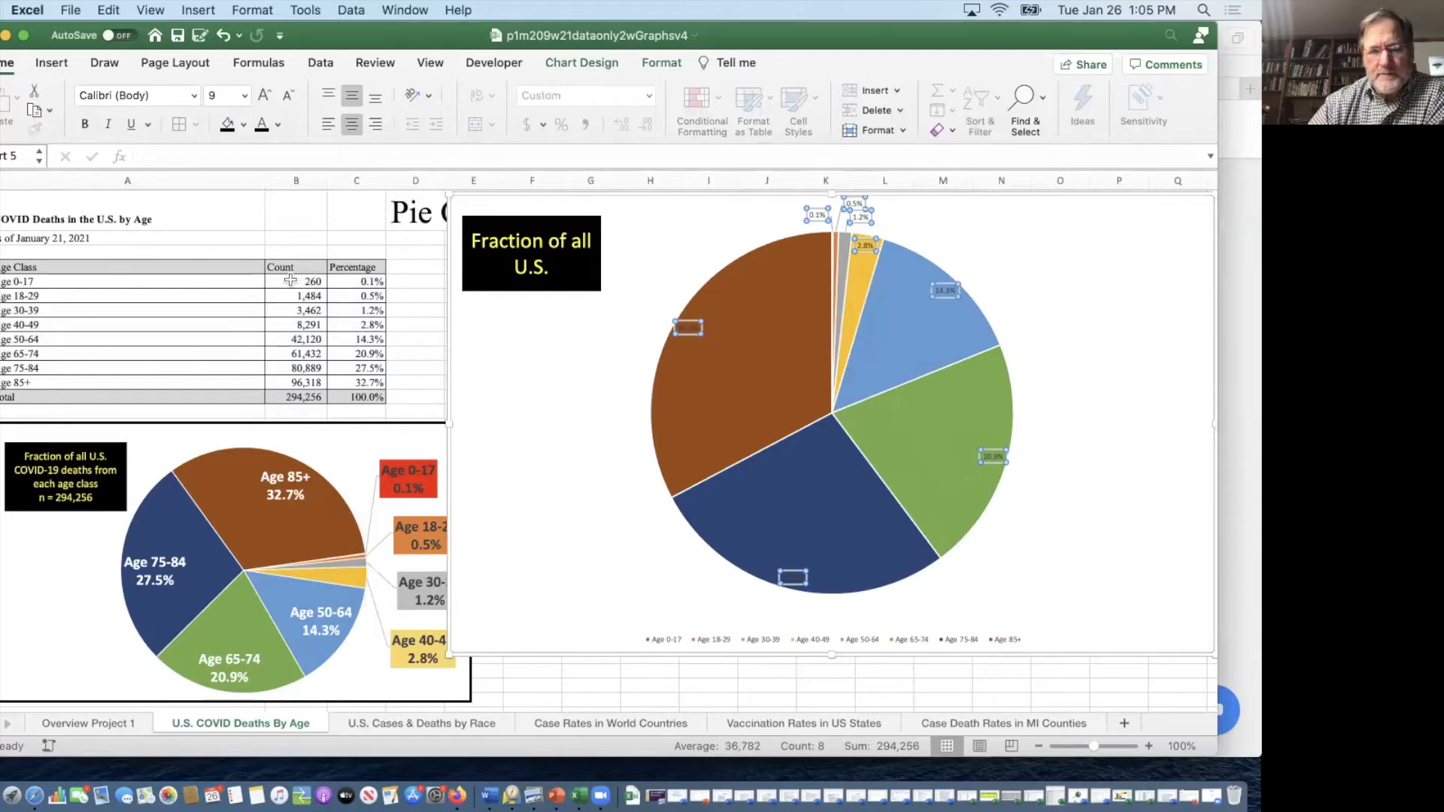
drag(293, 279, 300, 380)
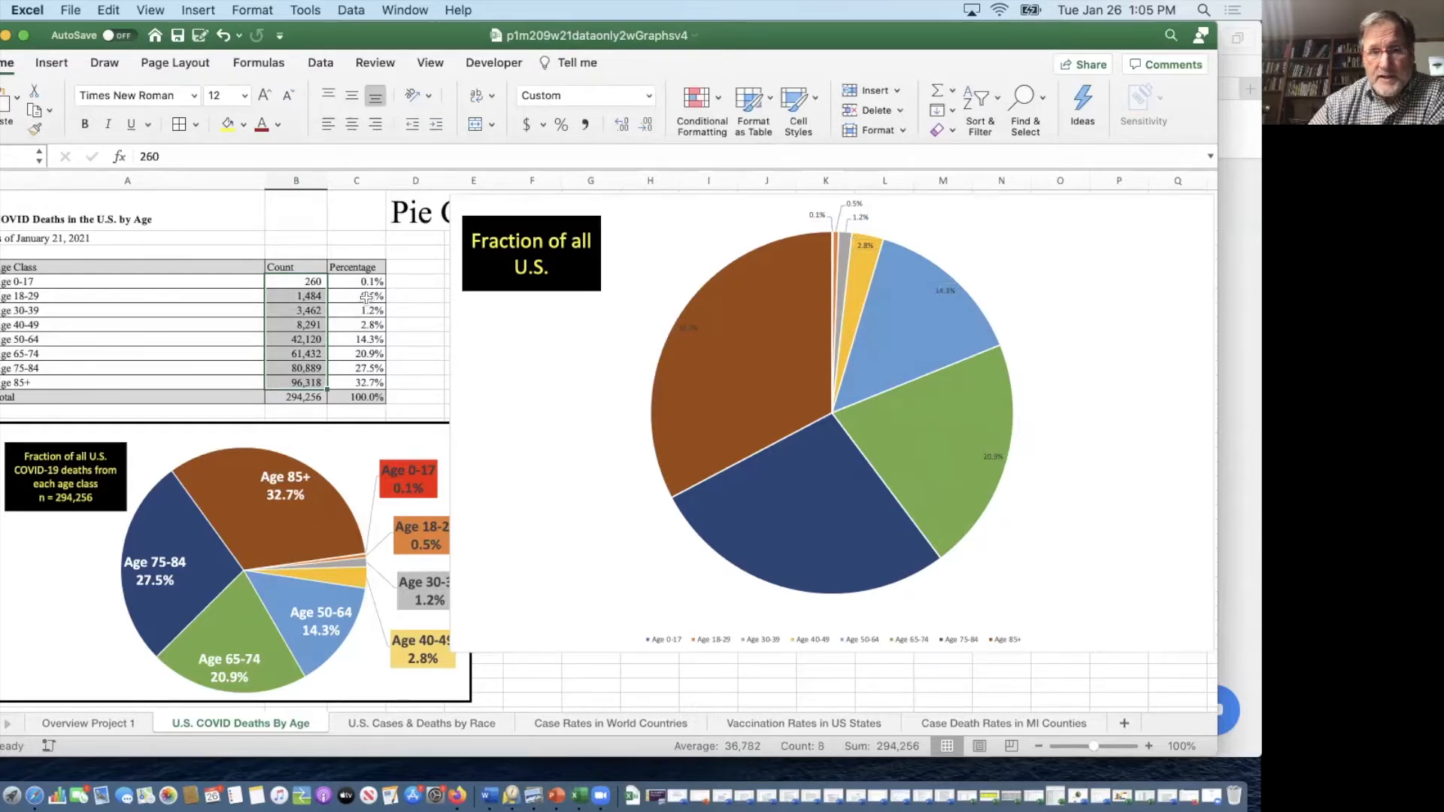
drag(364, 282, 361, 384)
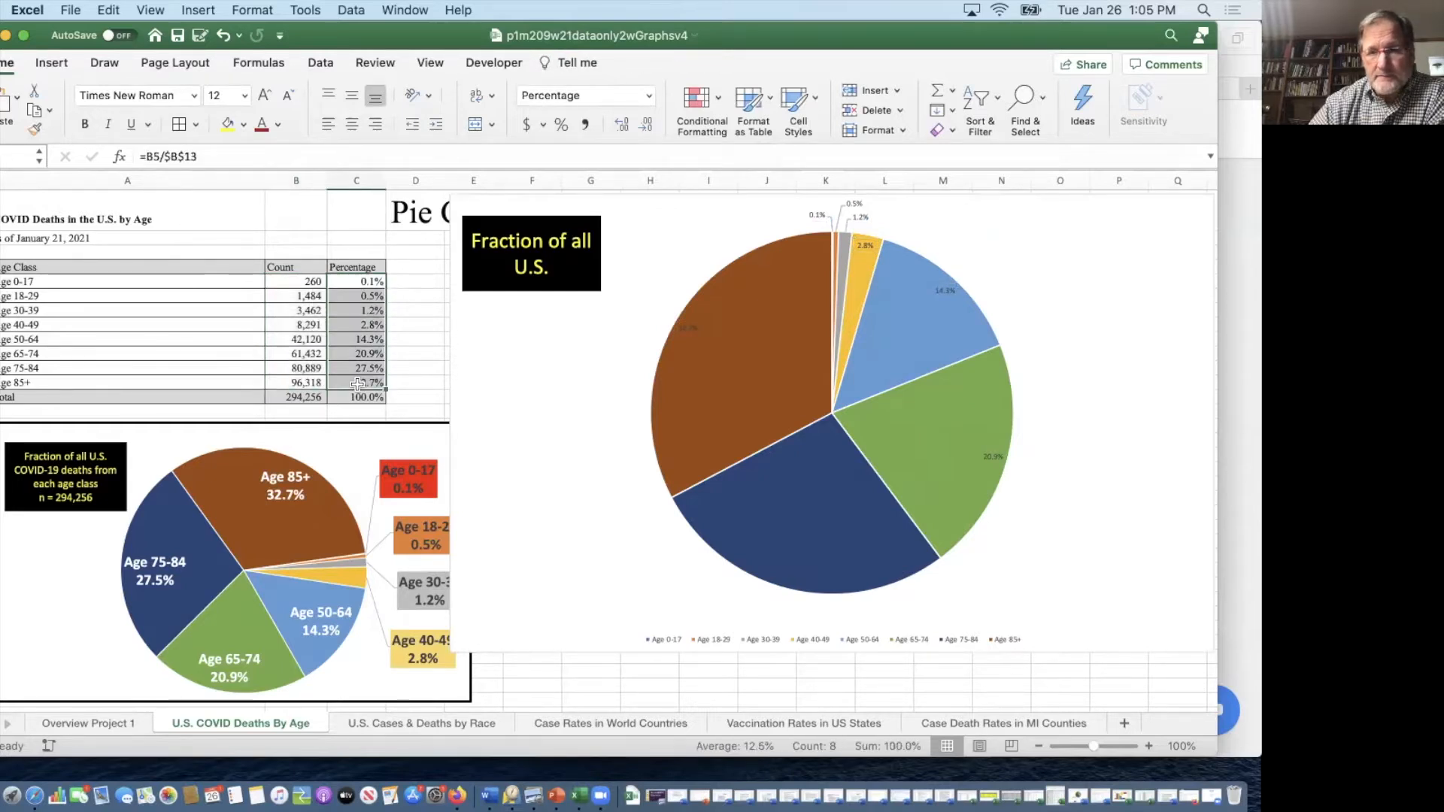
Step: Add the category name alongside the value in the pie's data labels, using (New Line) as the separator
click(691, 329)
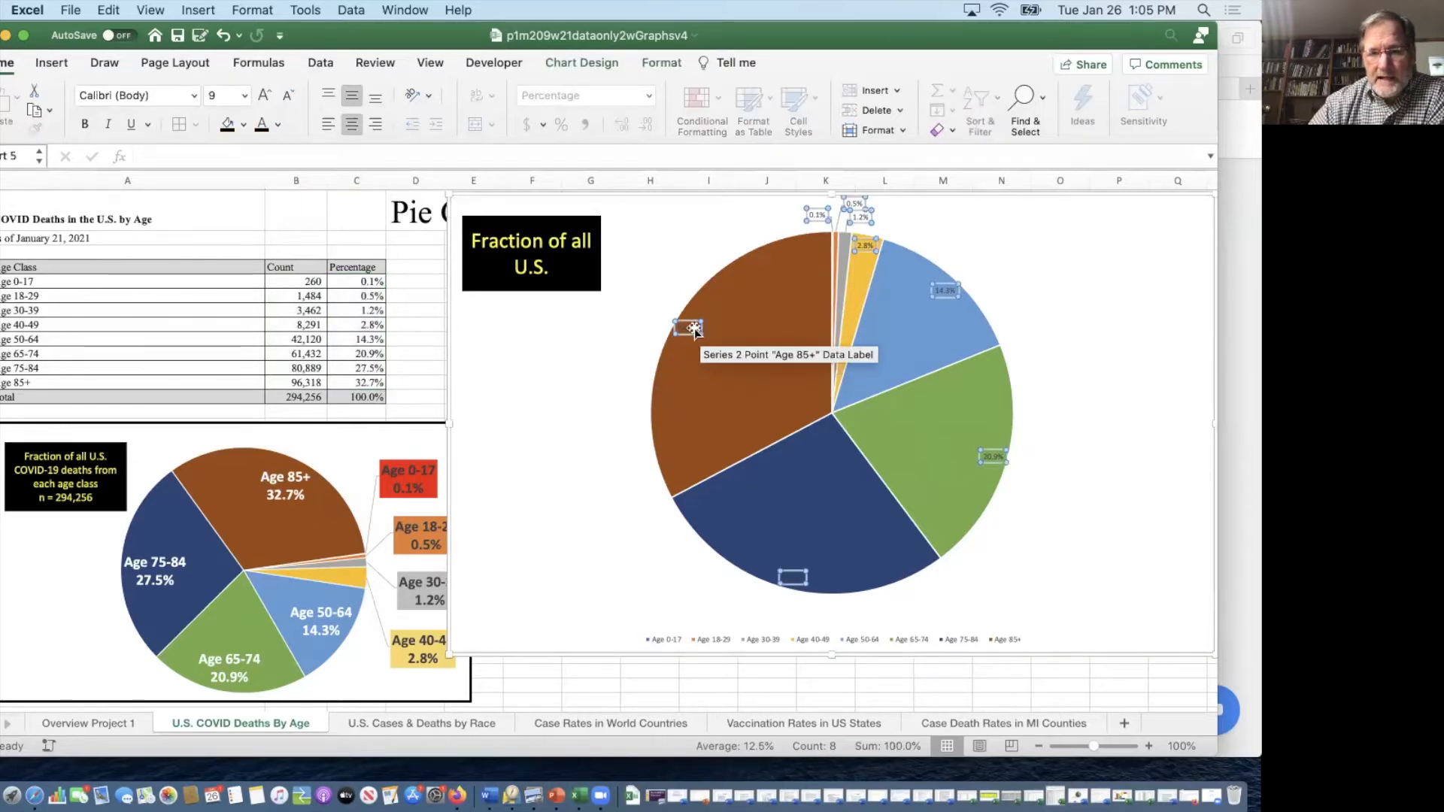
right_click(689, 328)
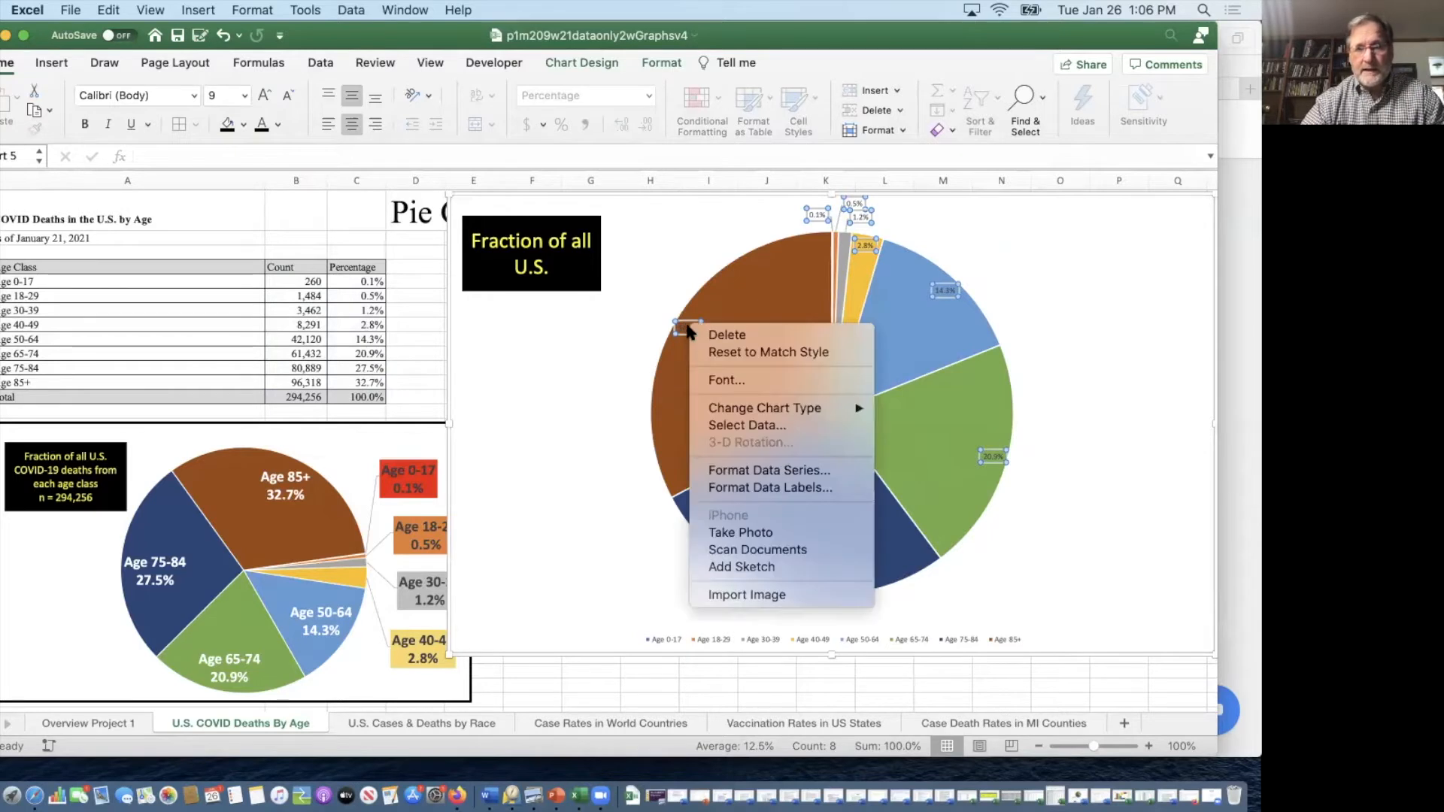
click(760, 489)
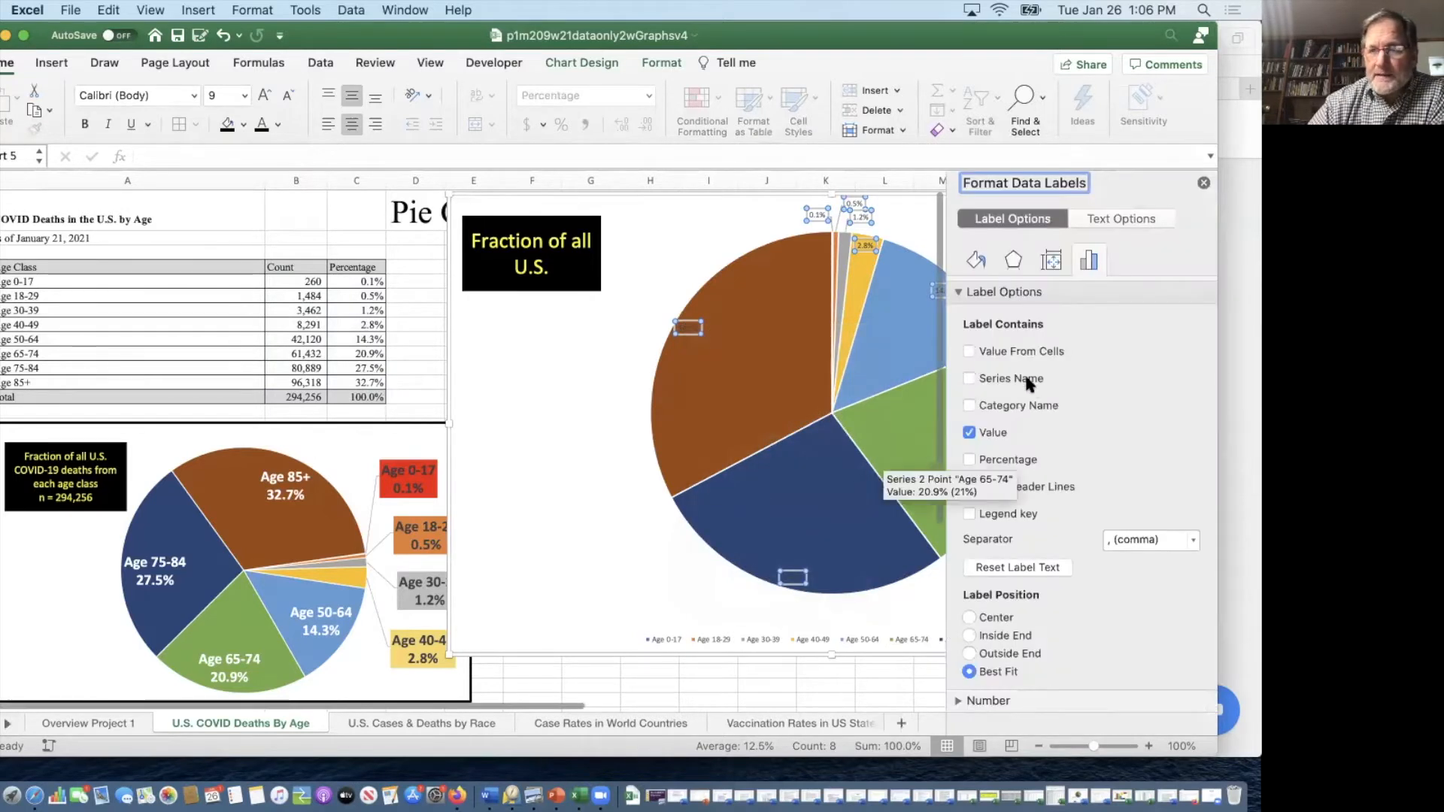
click(969, 406)
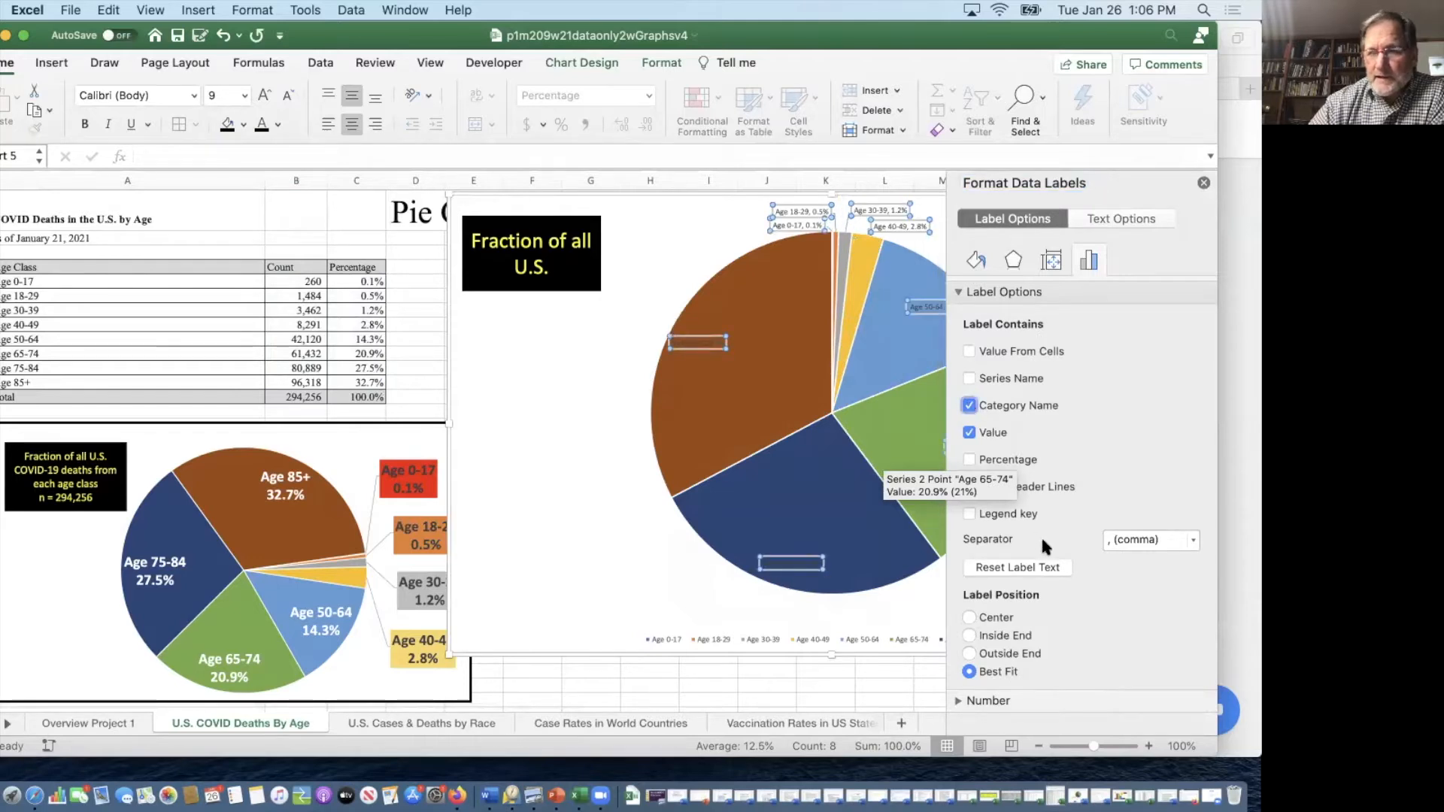
click(1192, 539)
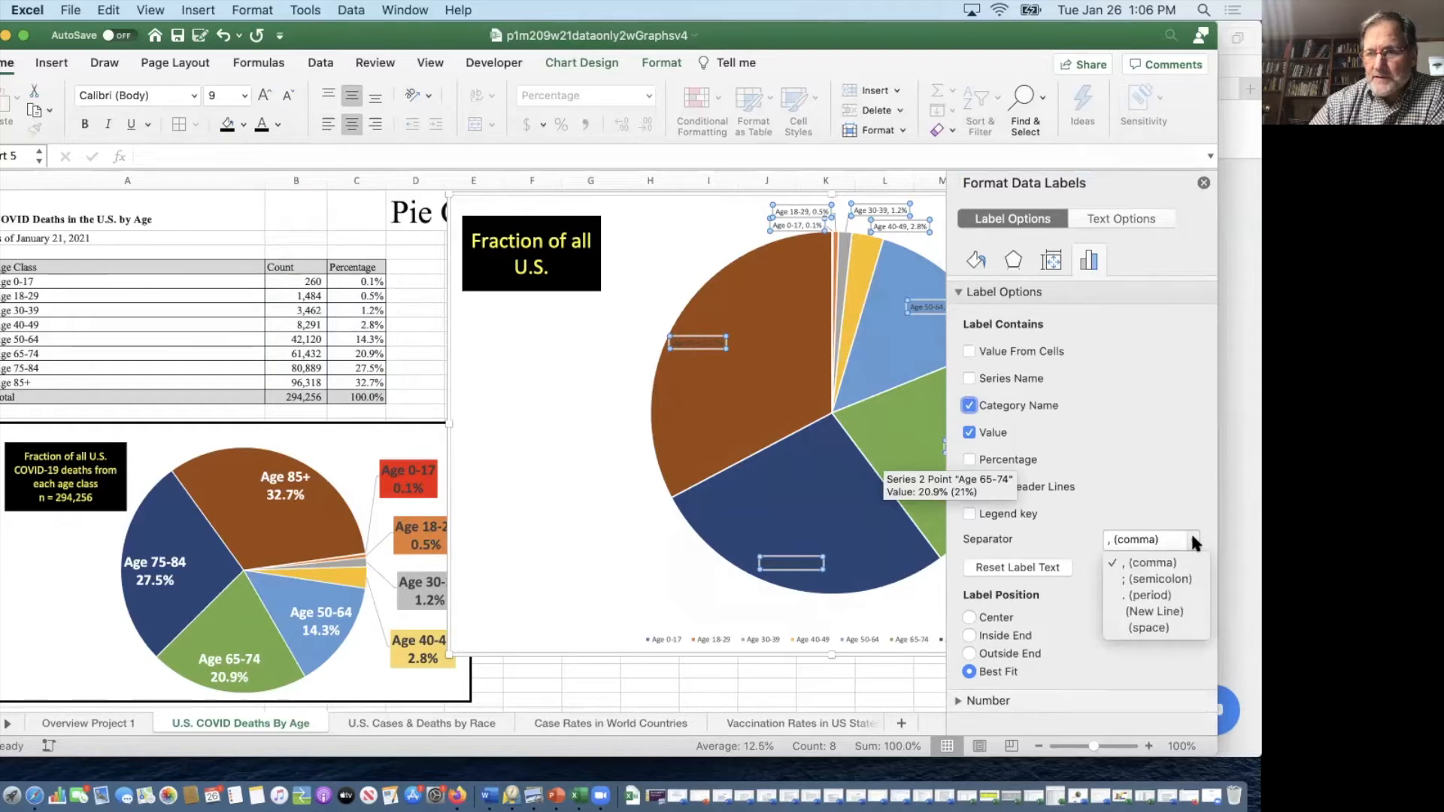
click(1169, 611)
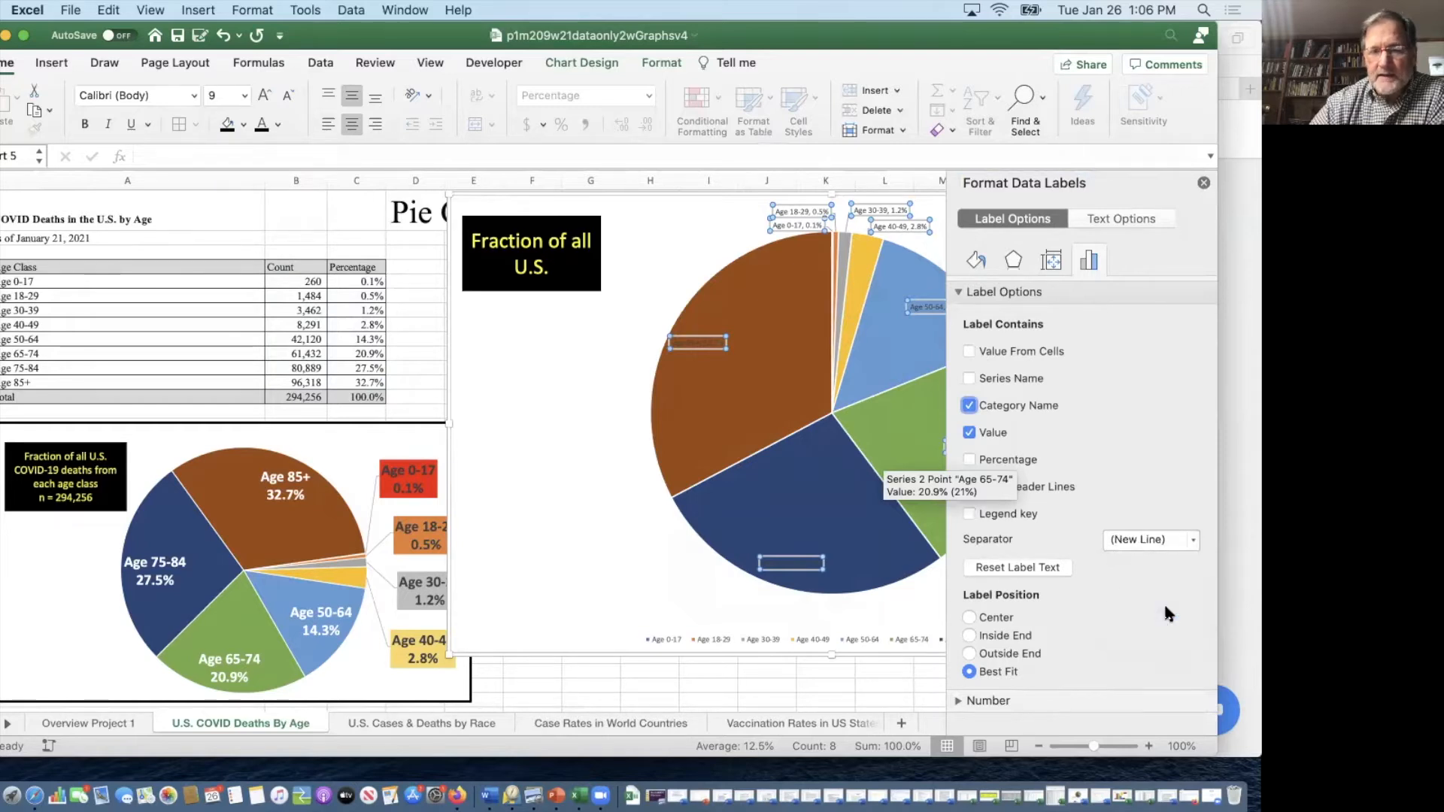
Step: Format all the pie's data labels in 18-point white text and close the formatting options
click(246, 95)
click(226, 246)
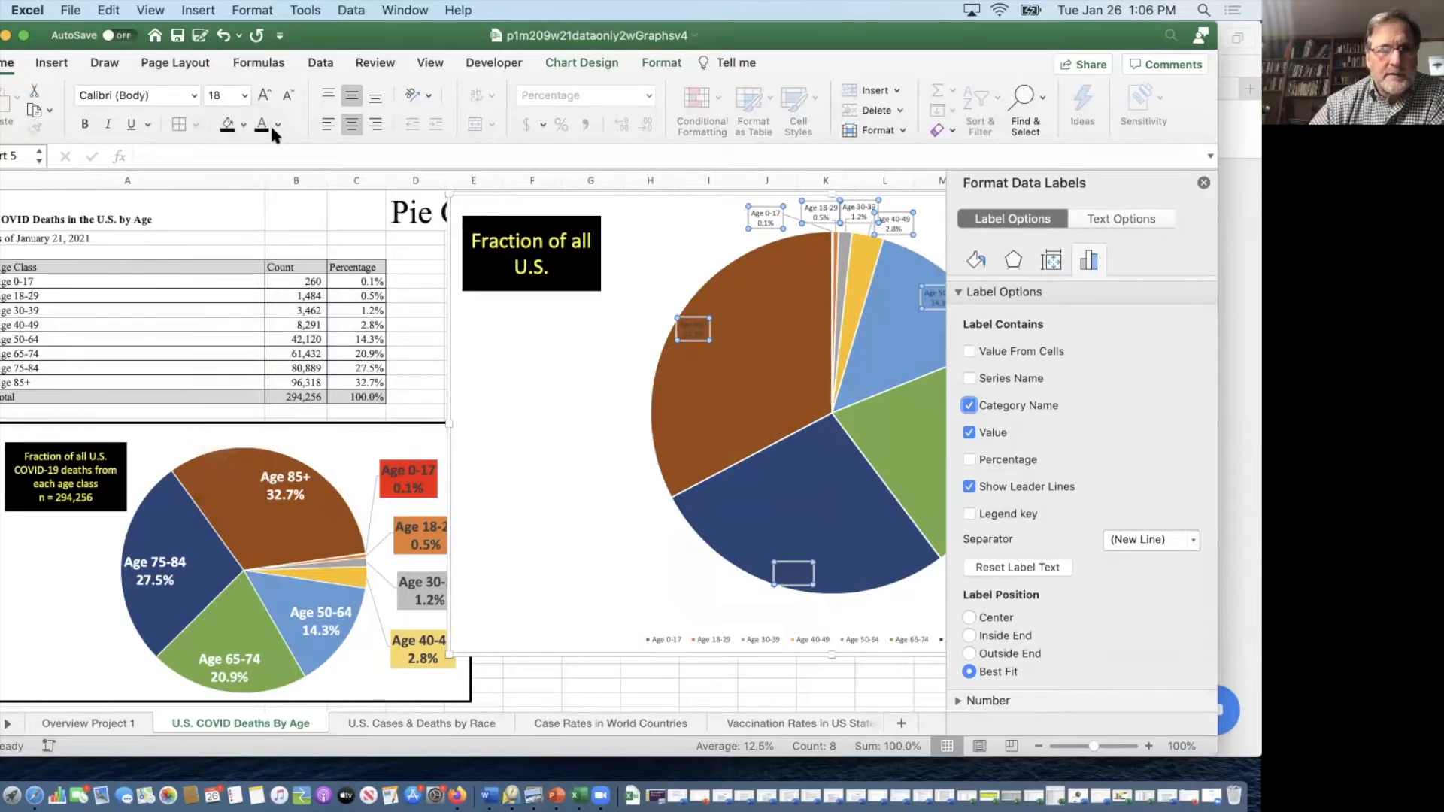
click(278, 125)
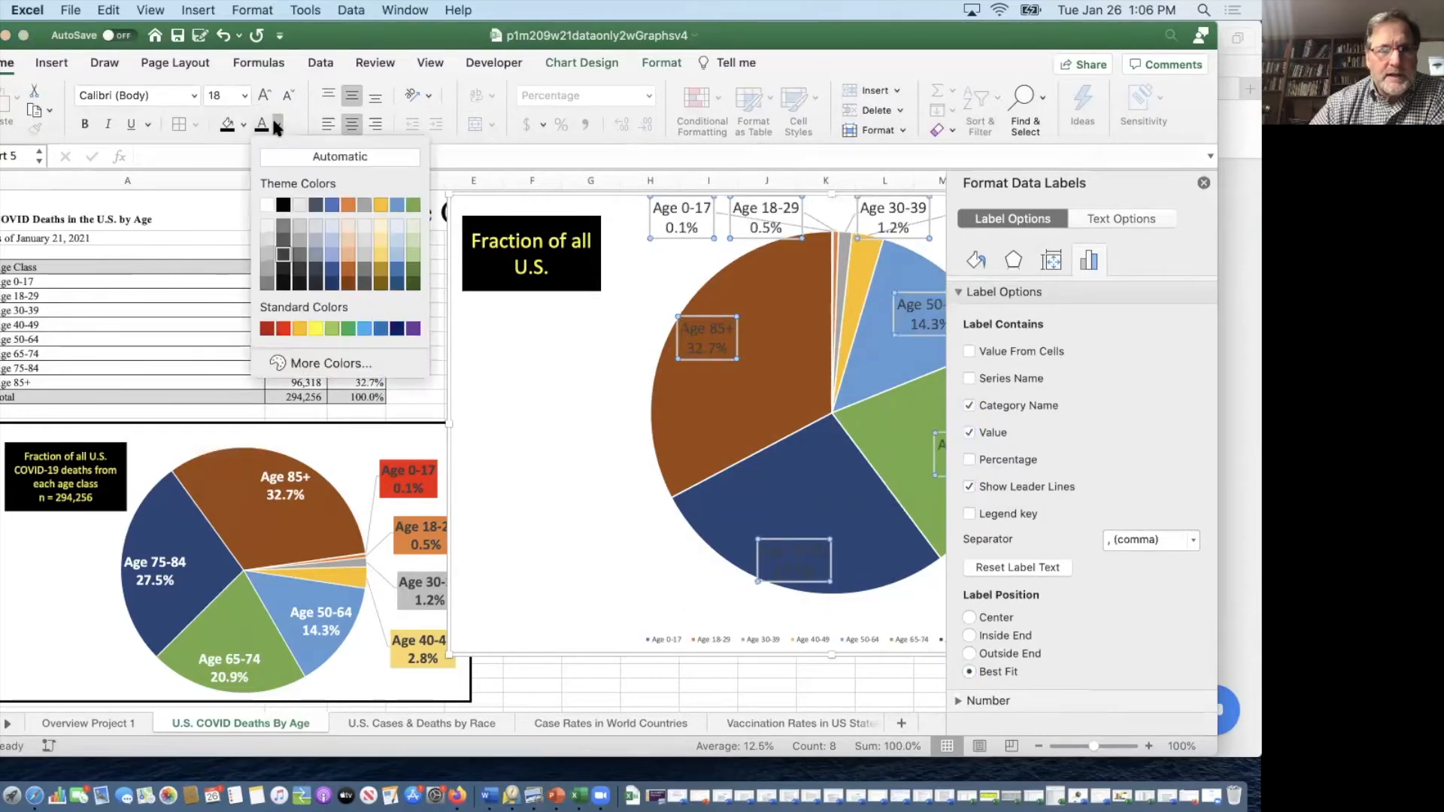
click(267, 206)
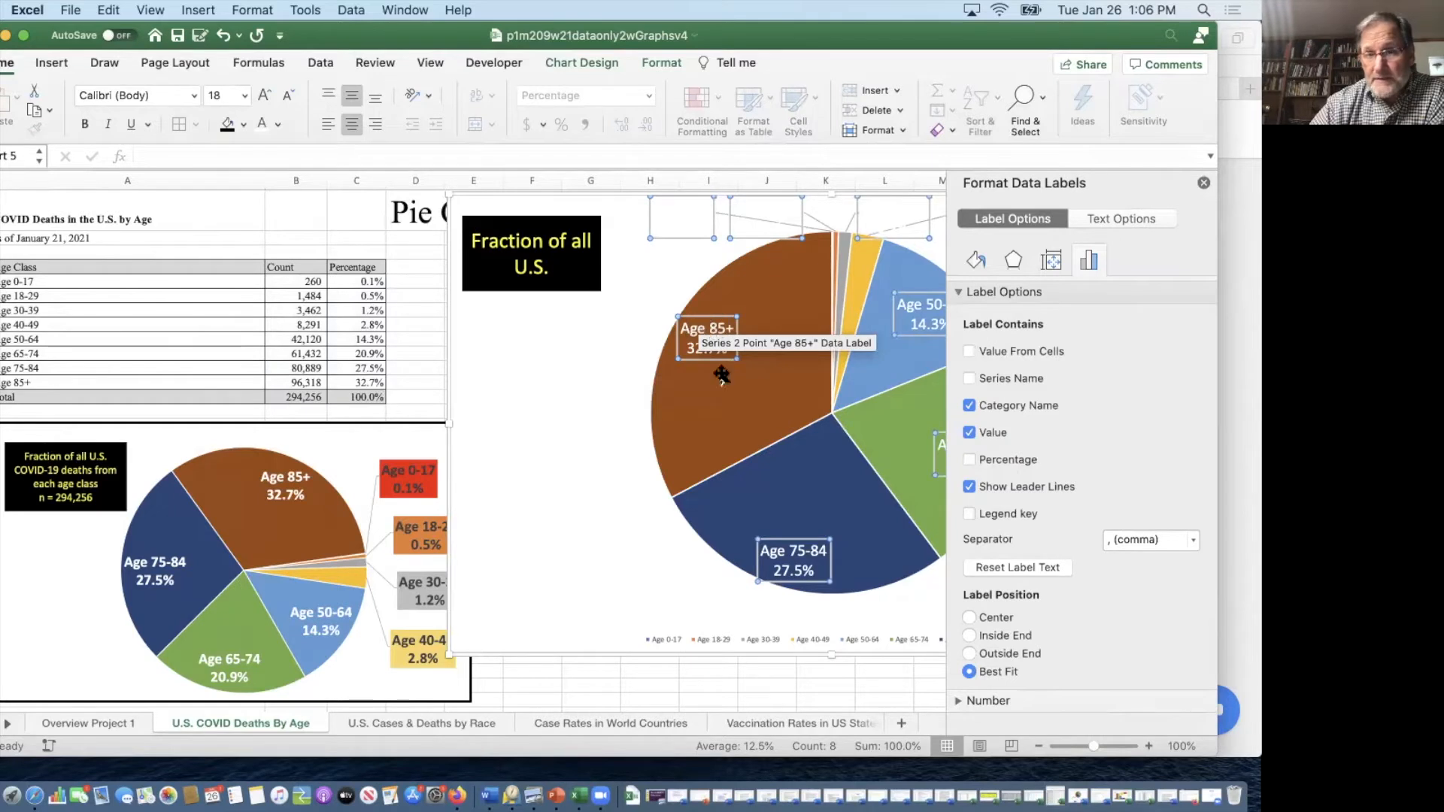
click(86, 381)
click(373, 382)
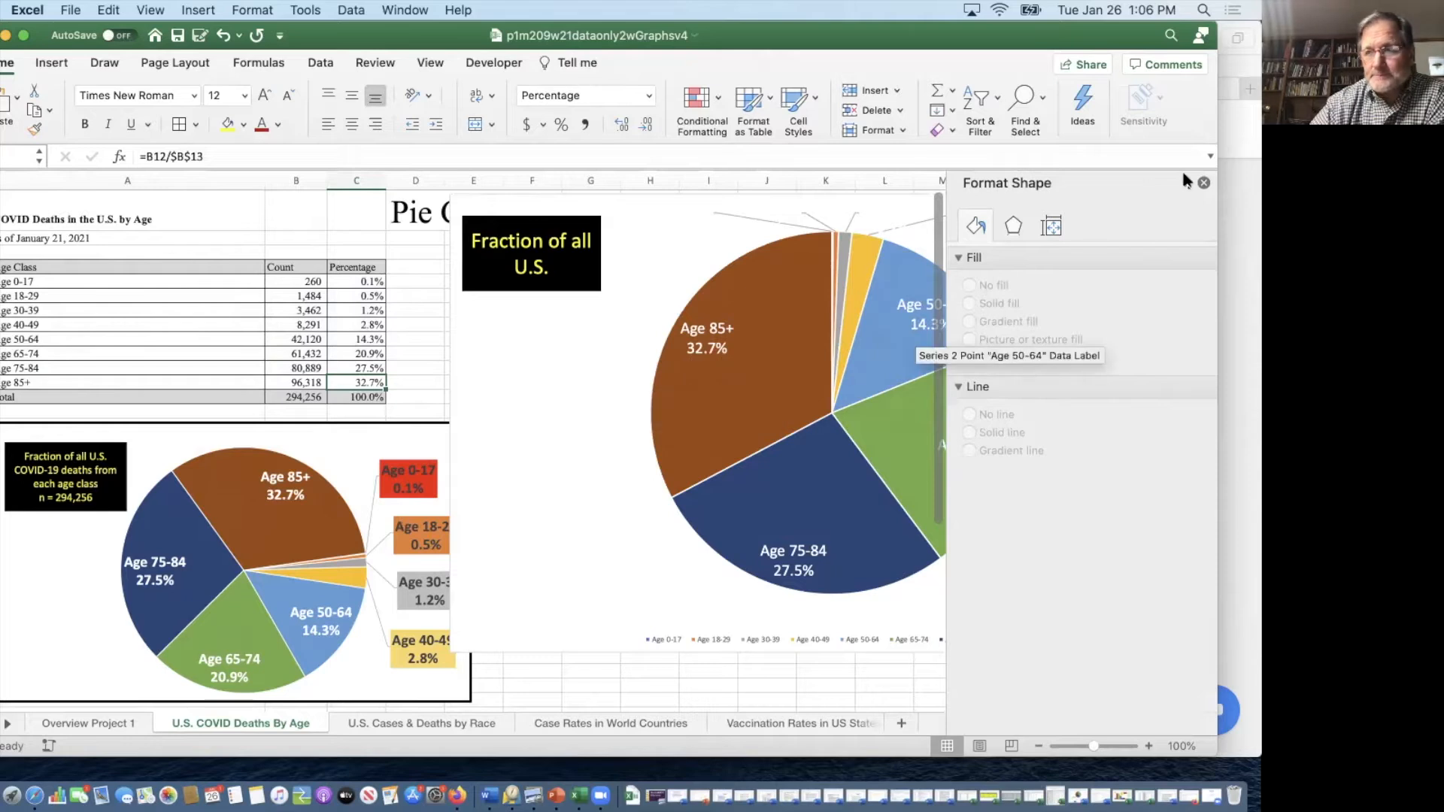
click(1203, 184)
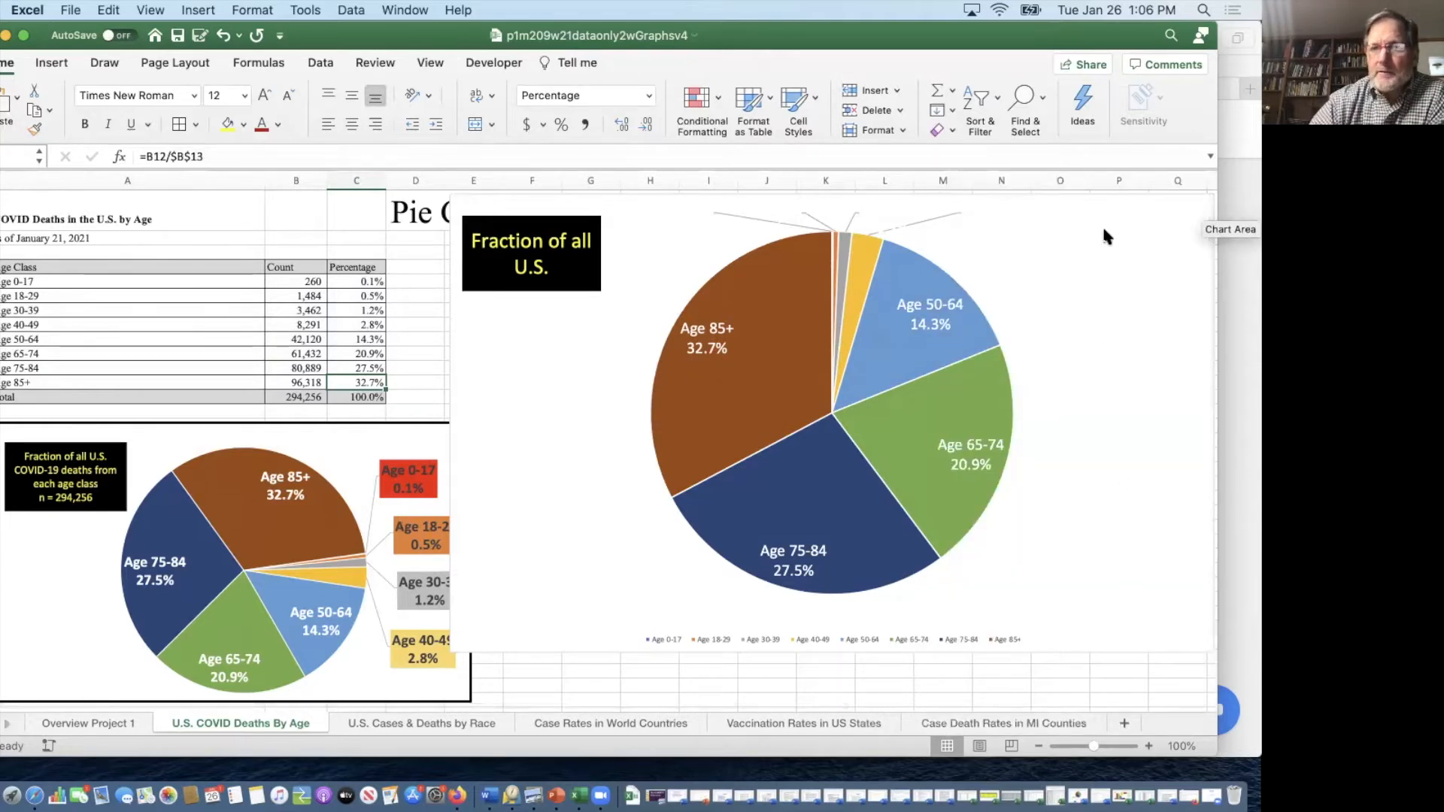
Step: Fill the Age 0-17, Age 18-29, Age 30-39 and Age 40-49 data labels outside the pie with black
click(702, 211)
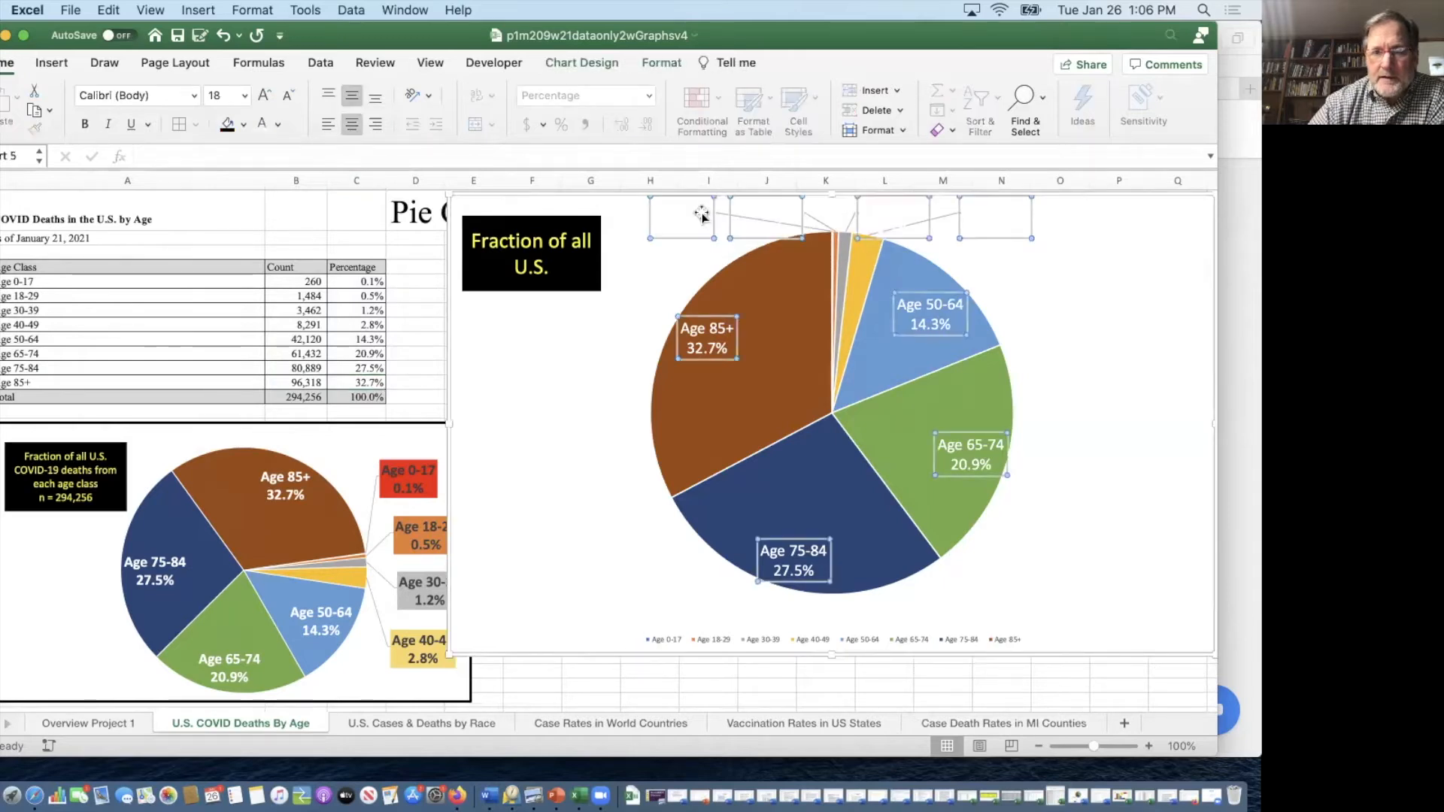
click(671, 230)
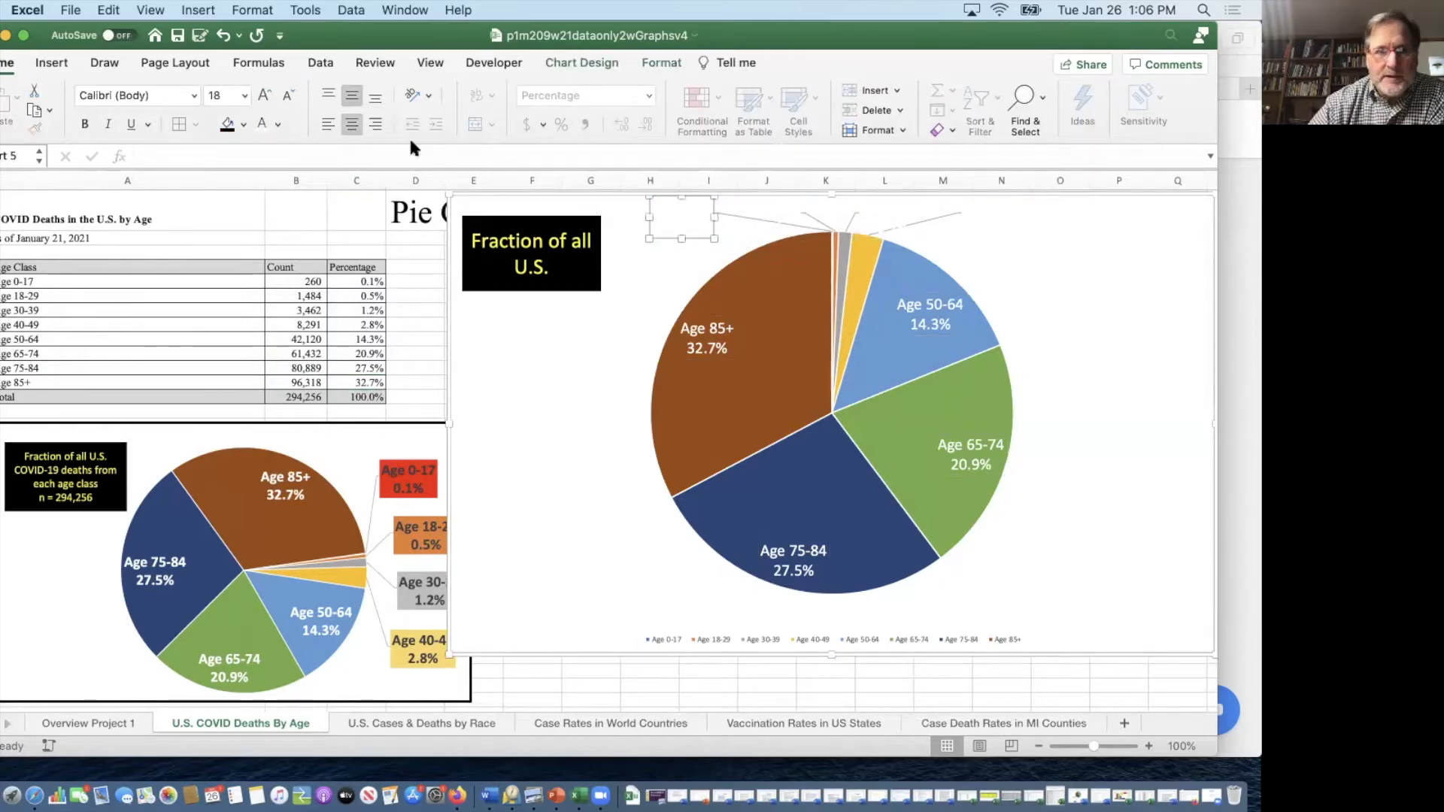
click(230, 121)
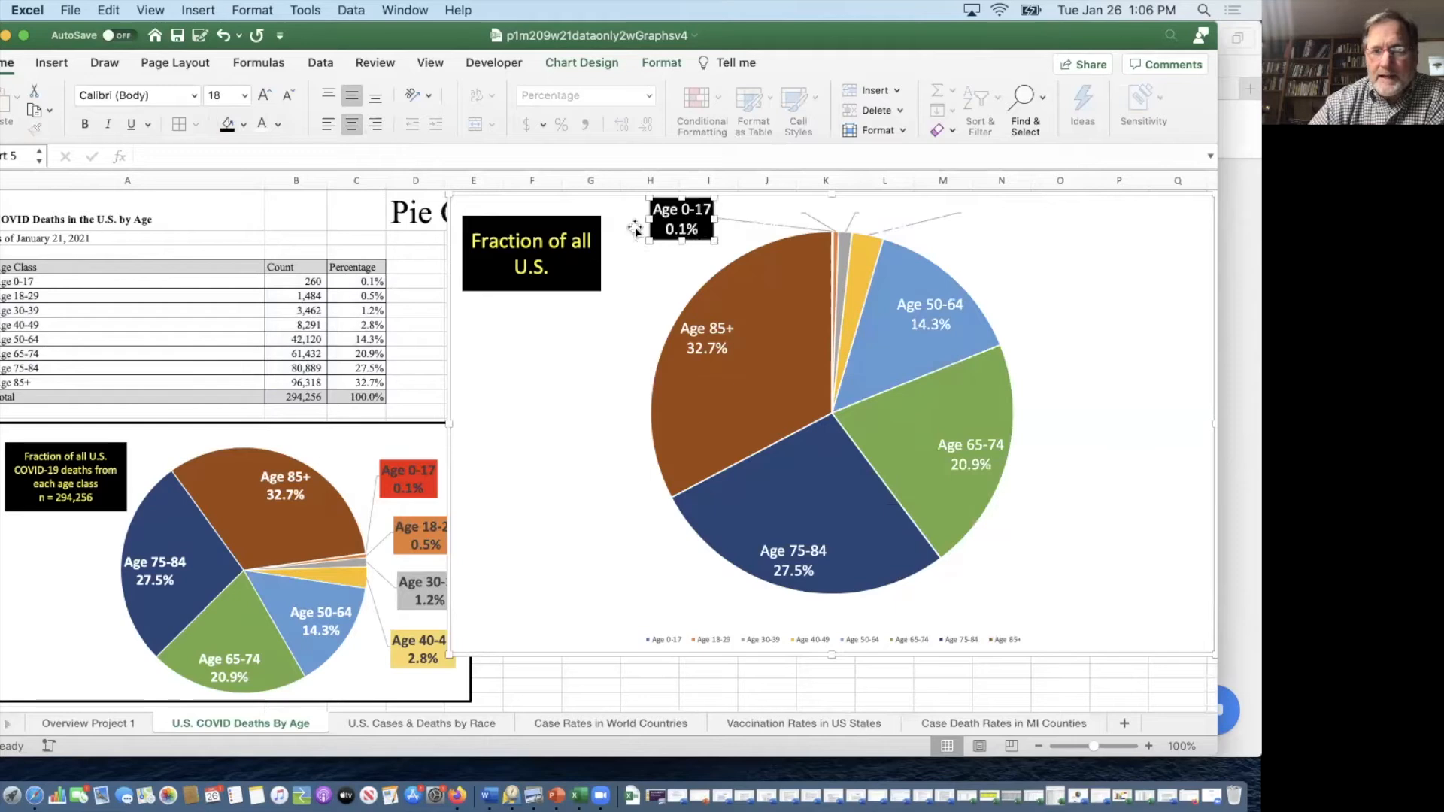
click(787, 210)
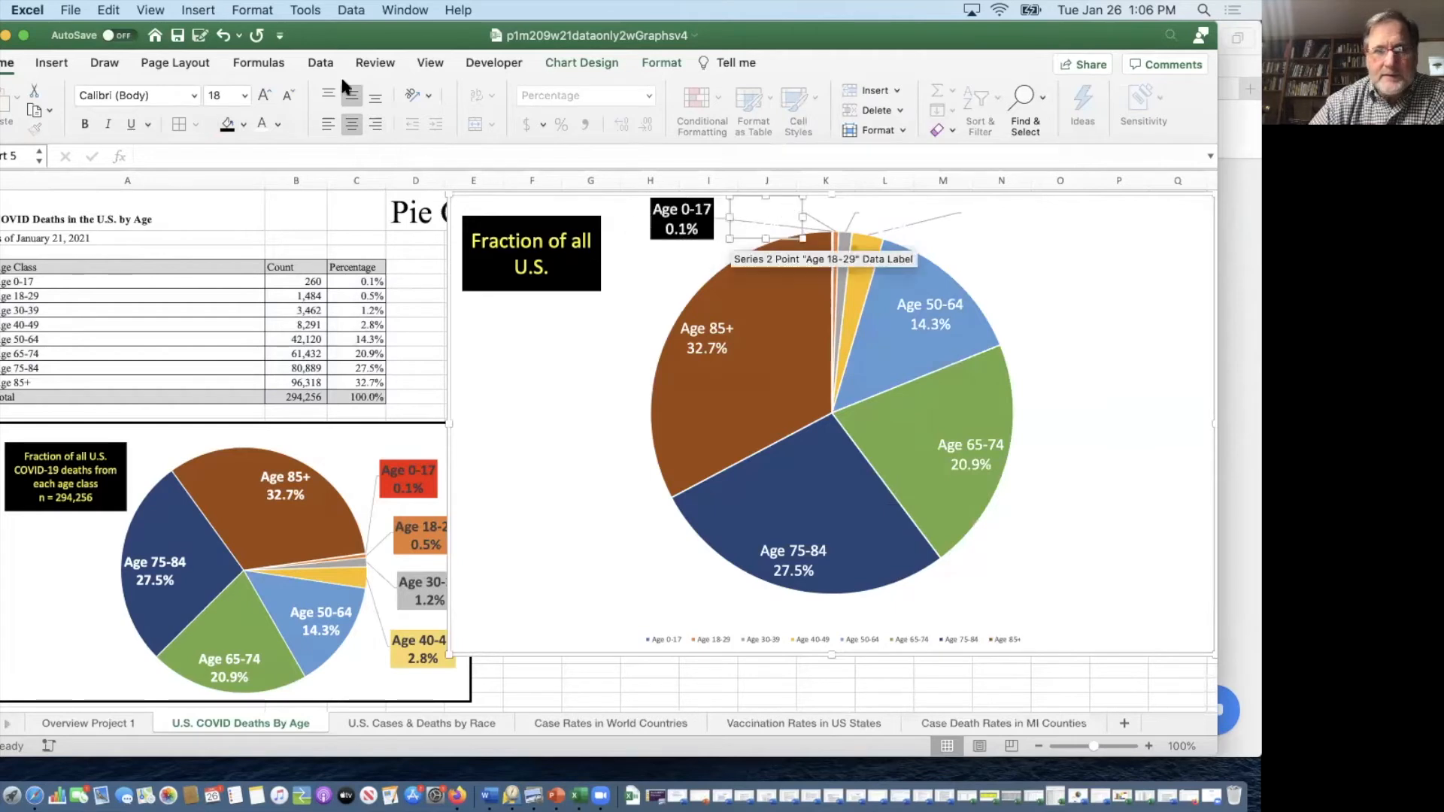
click(229, 124)
click(860, 210)
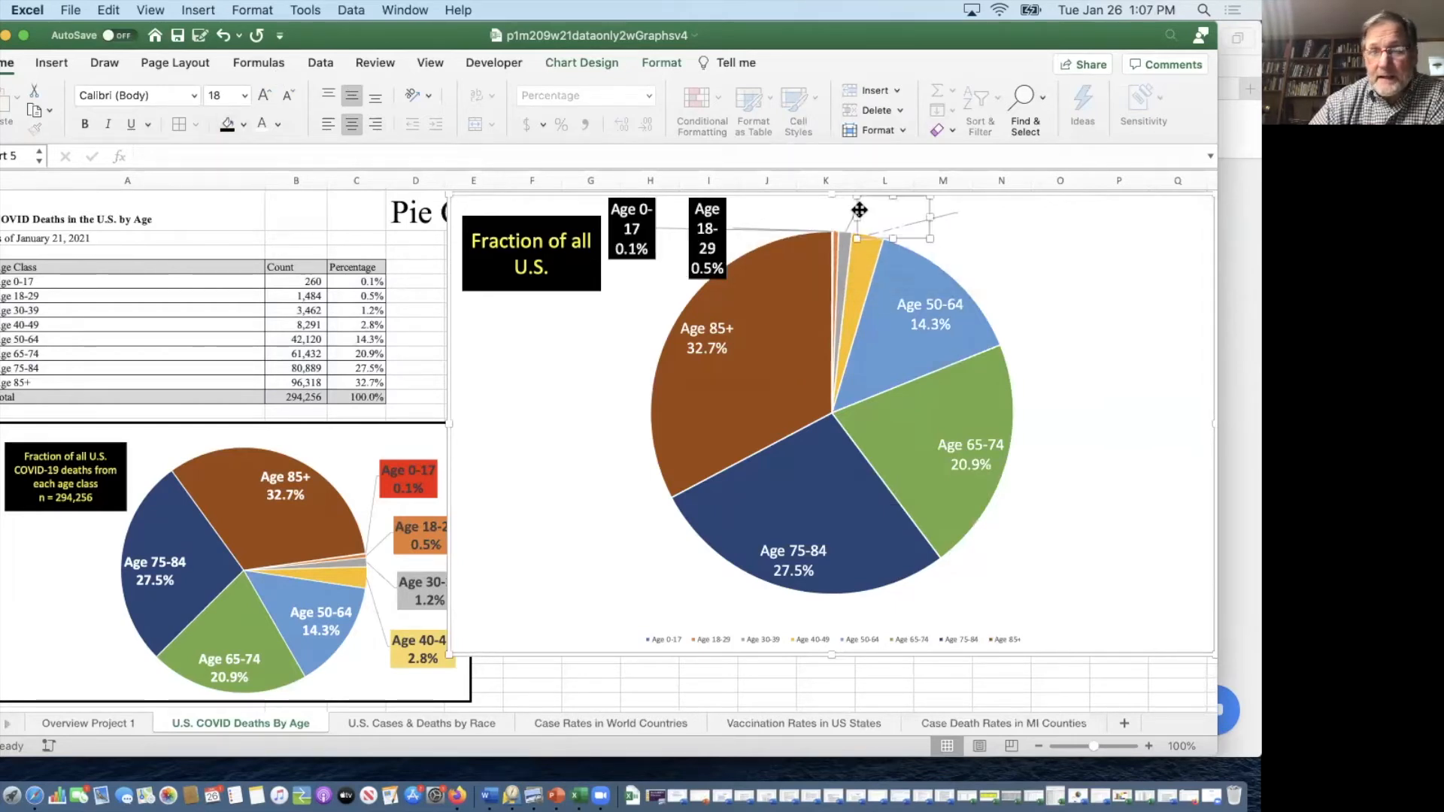
click(228, 124)
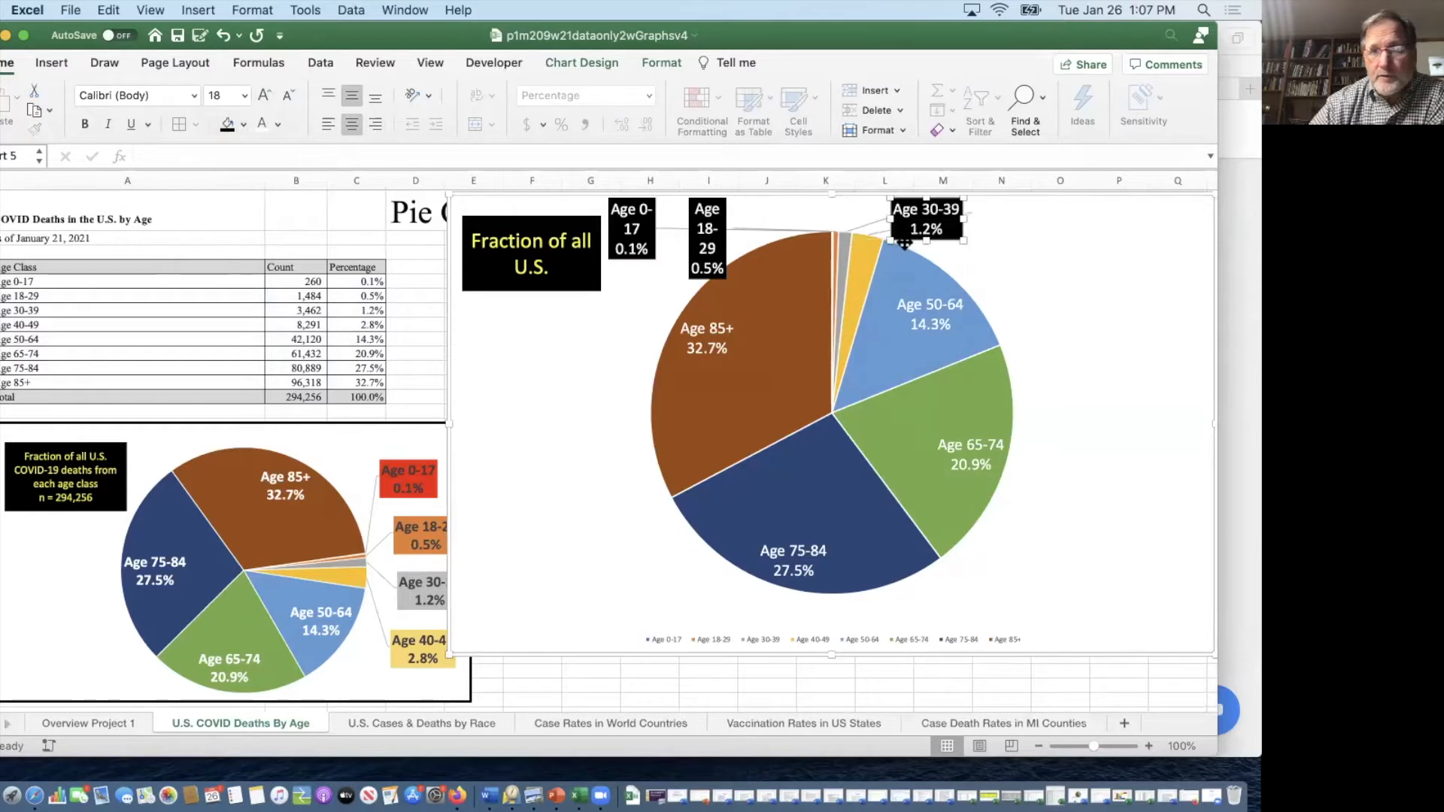
click(981, 222)
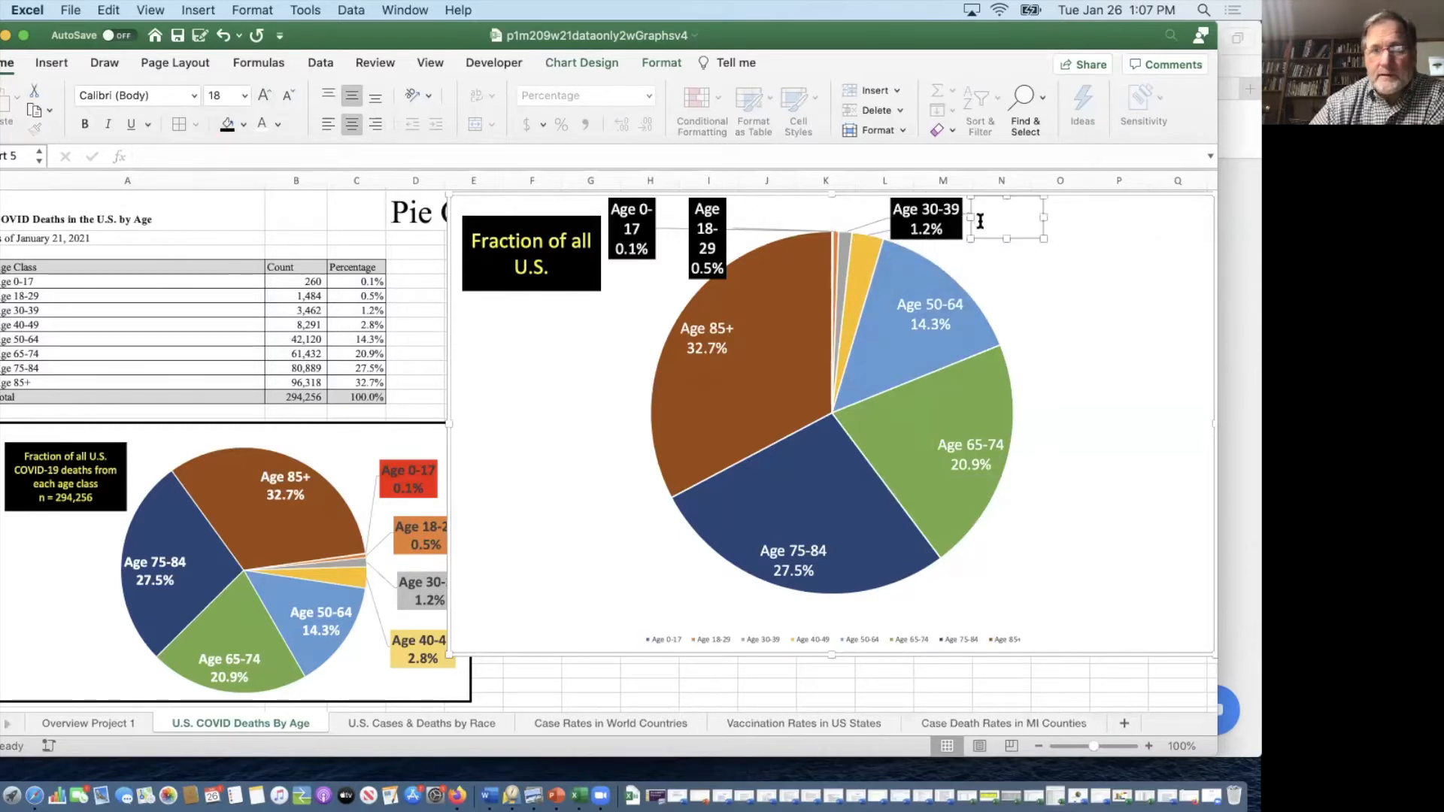
click(228, 124)
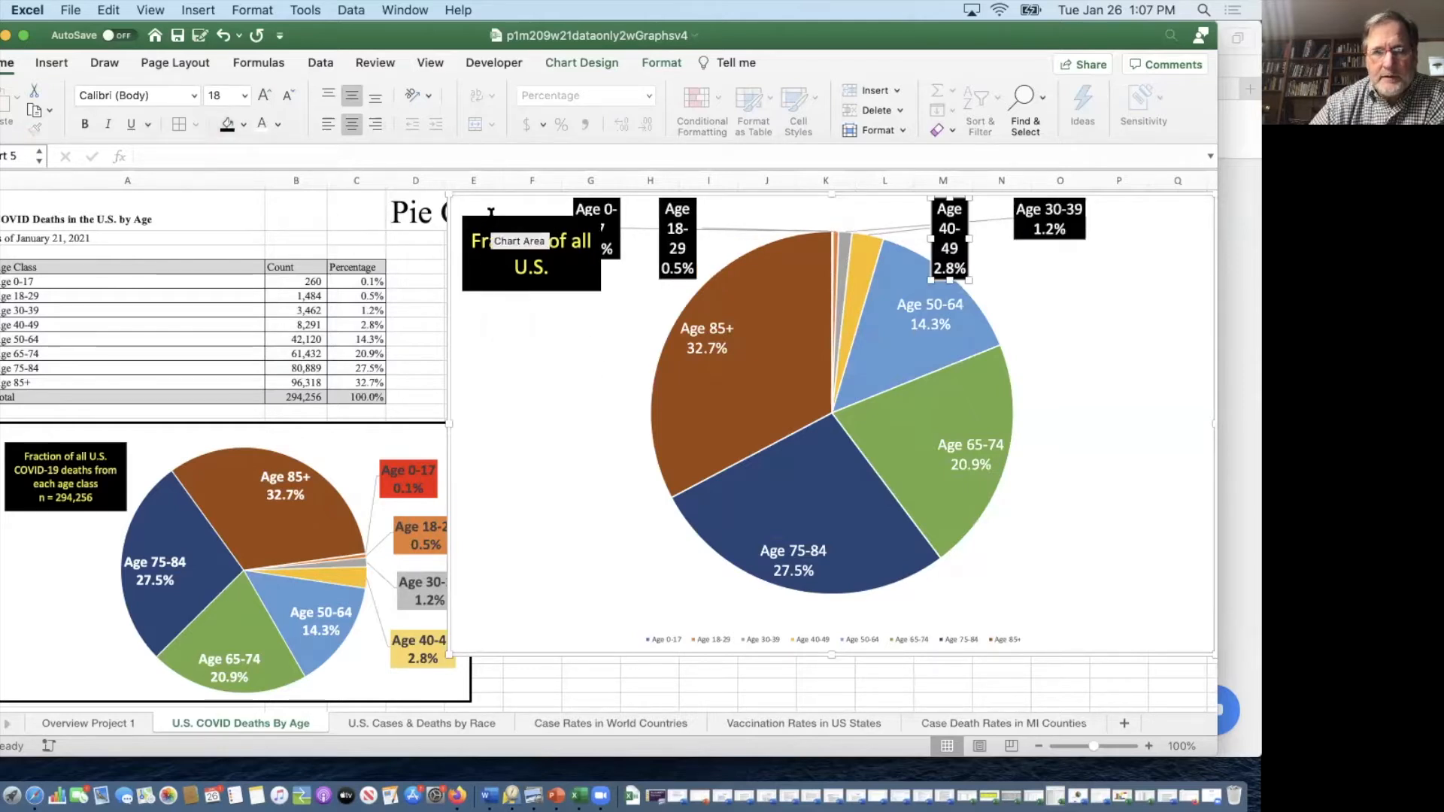
Step: Move the "Fraction of all U.S." text box down to the empty area beside the Age 75-84 slice
click(489, 291)
drag(489, 291, 495, 557)
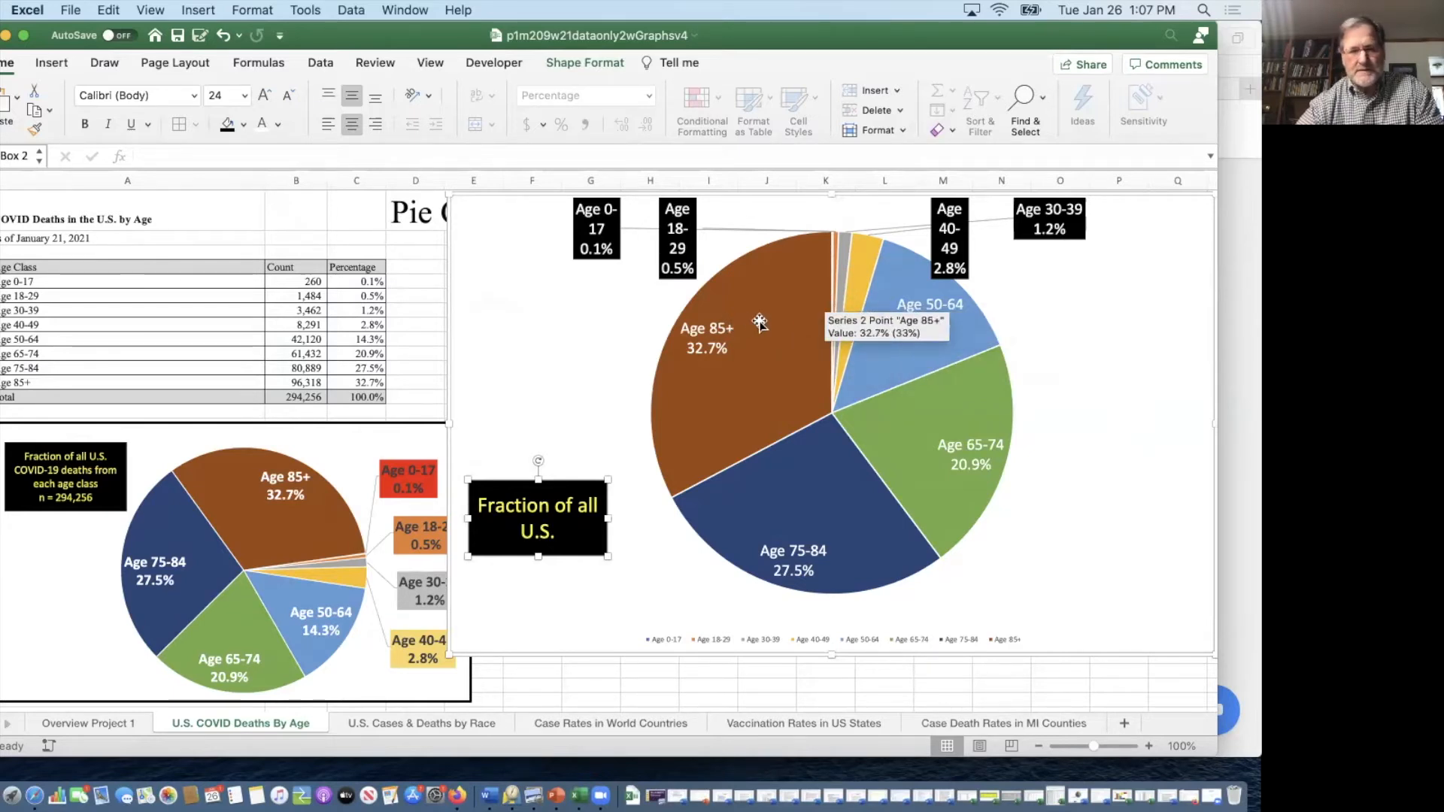
Step: Try a custom text angle of -45° on all the pie's data labels, and undo the rotation
right_click(757, 323)
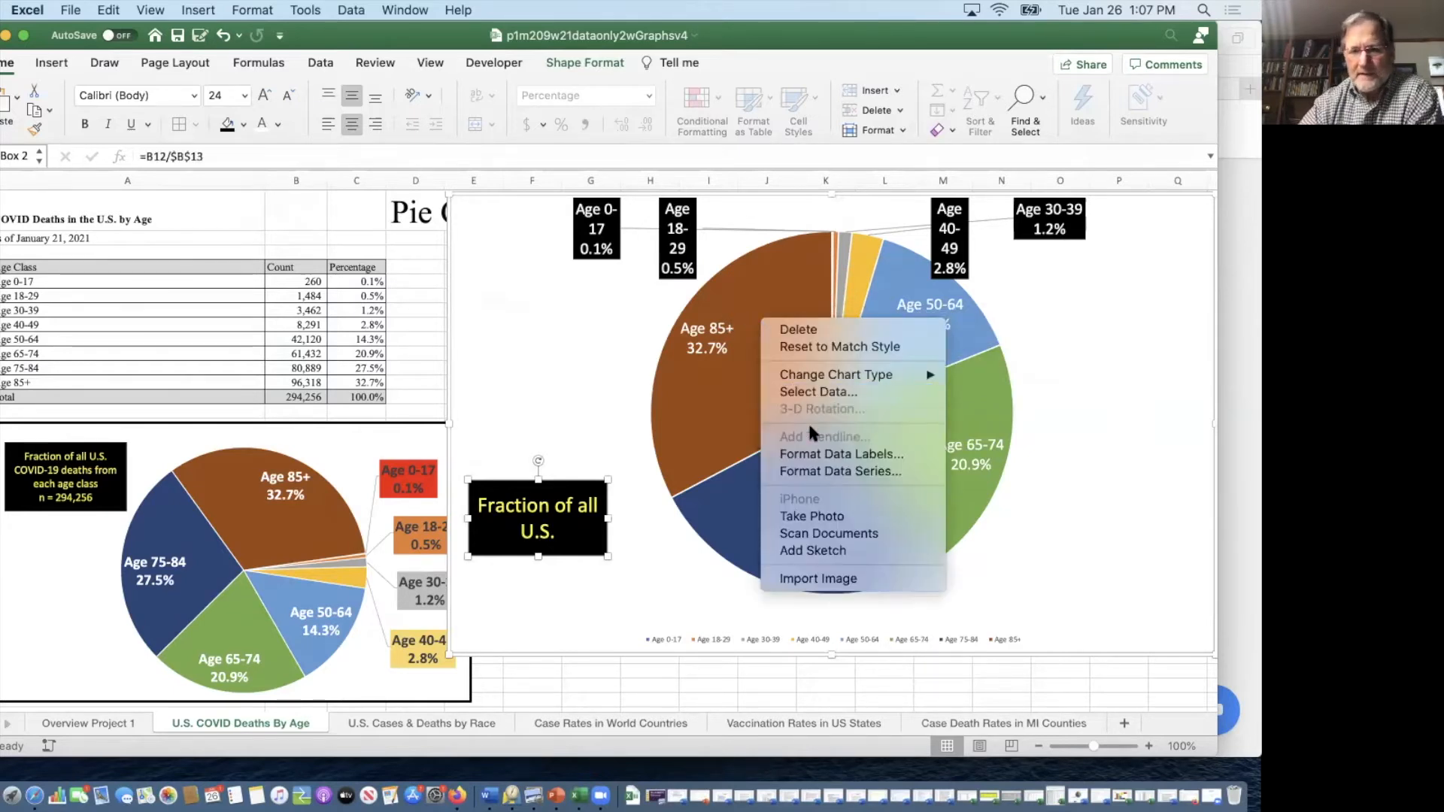
click(827, 455)
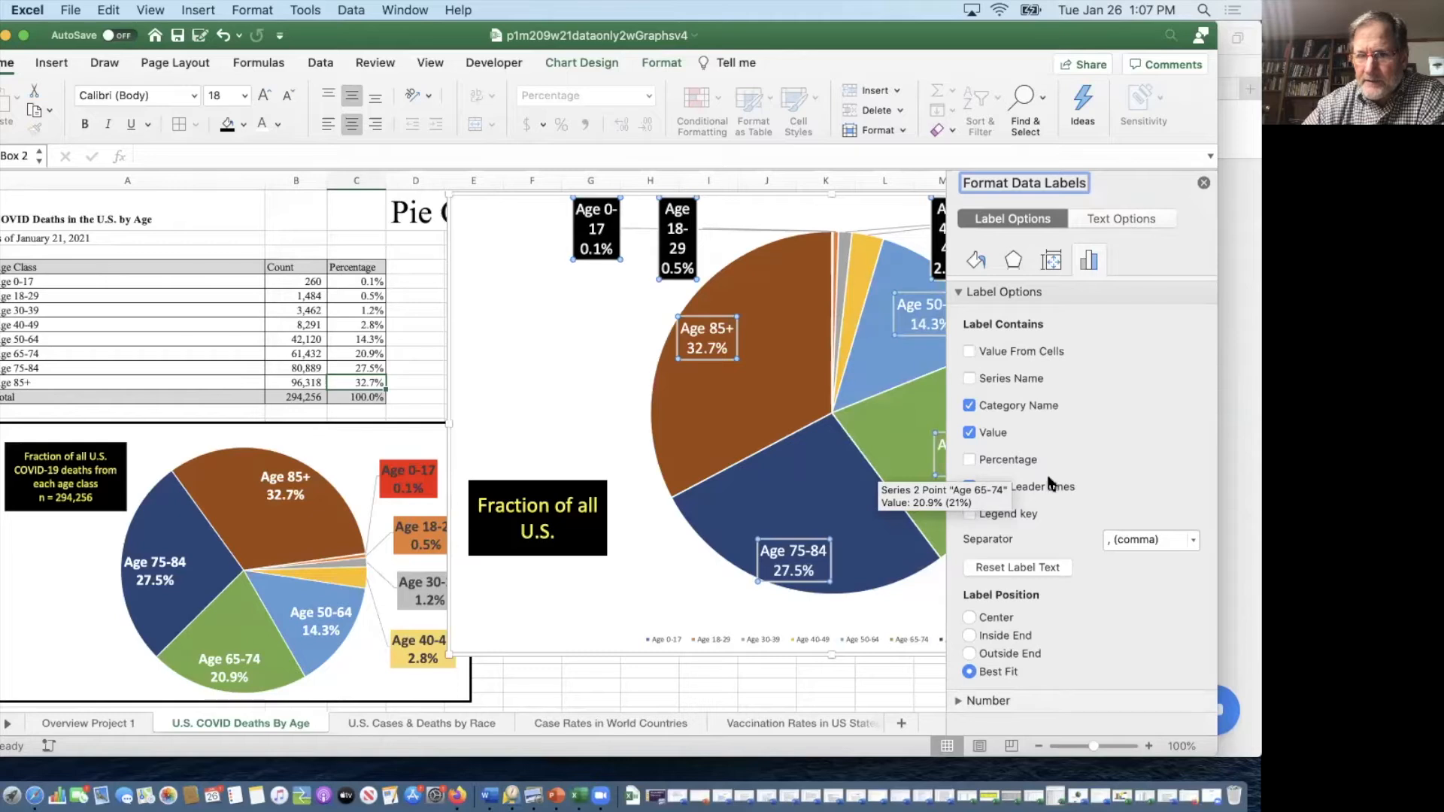
click(1068, 487)
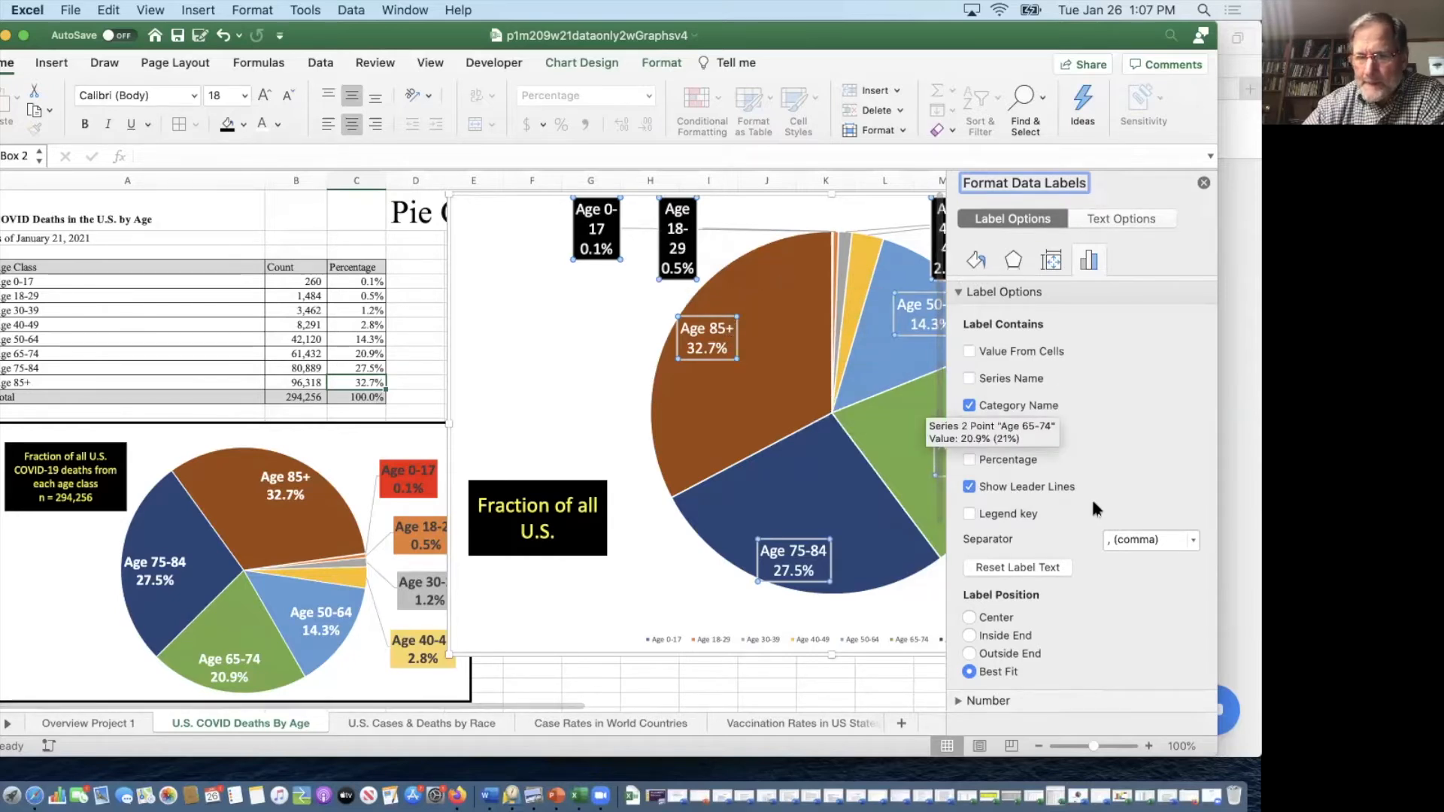
click(1052, 261)
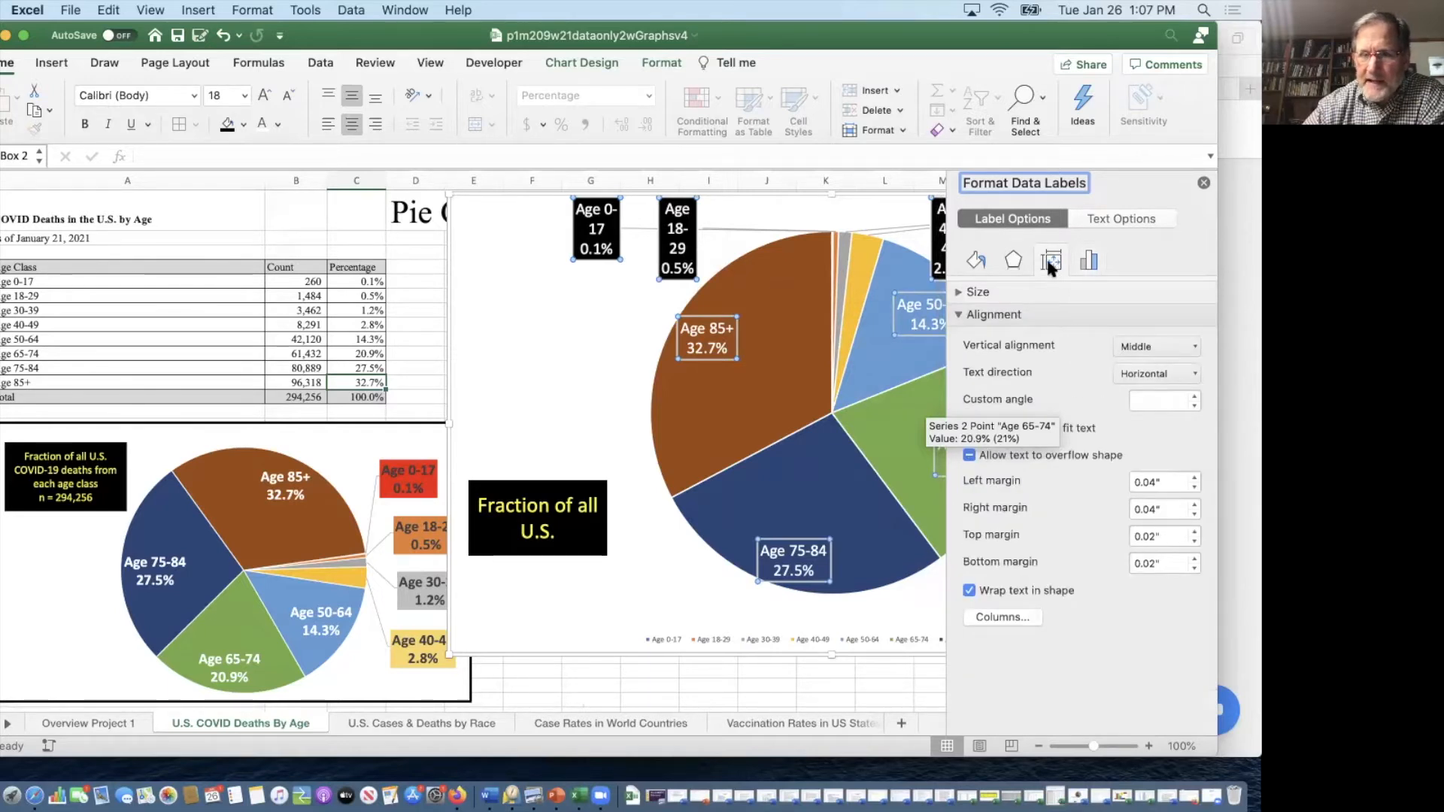
double_click(1194, 407)
click(1194, 407)
click(1194, 407)
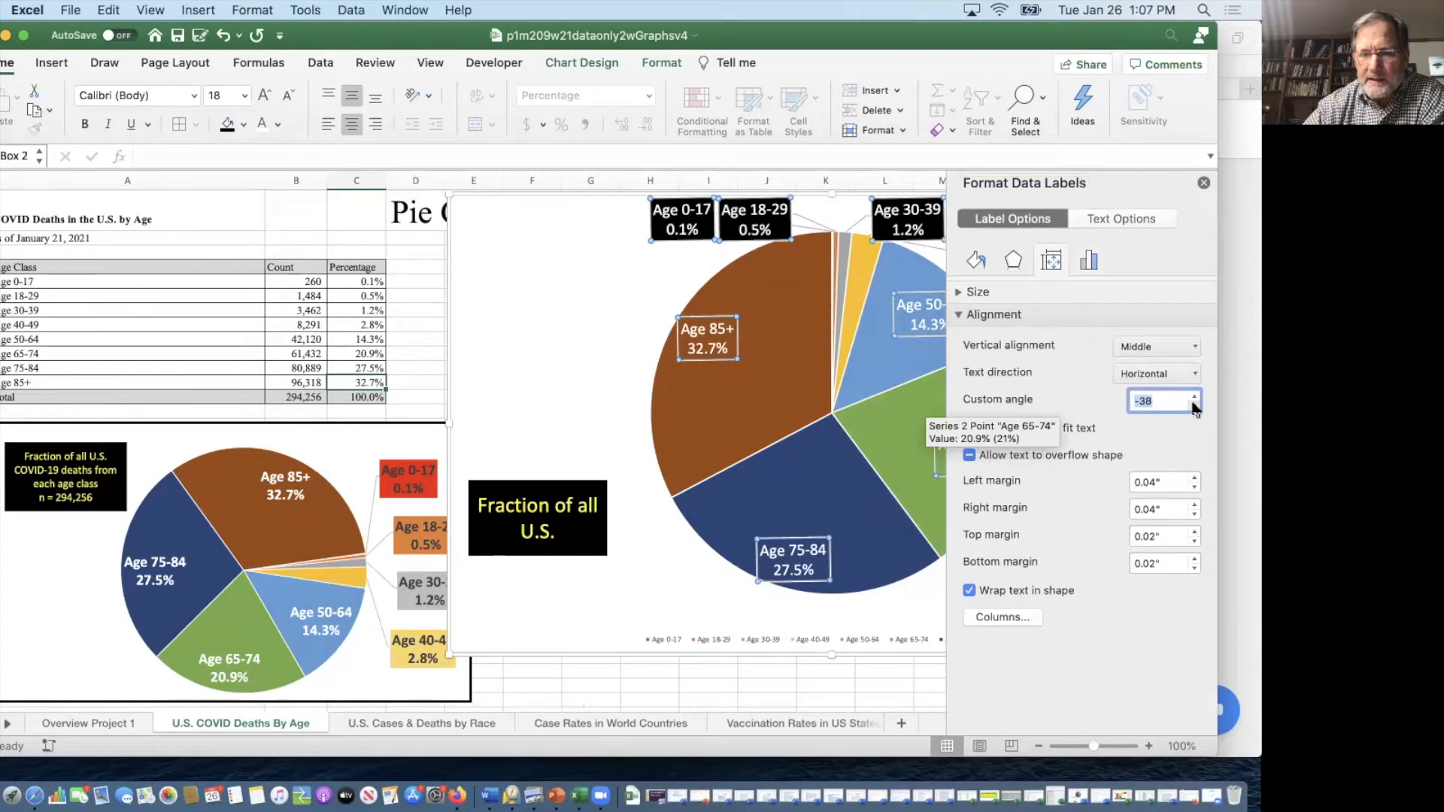
click(1194, 407)
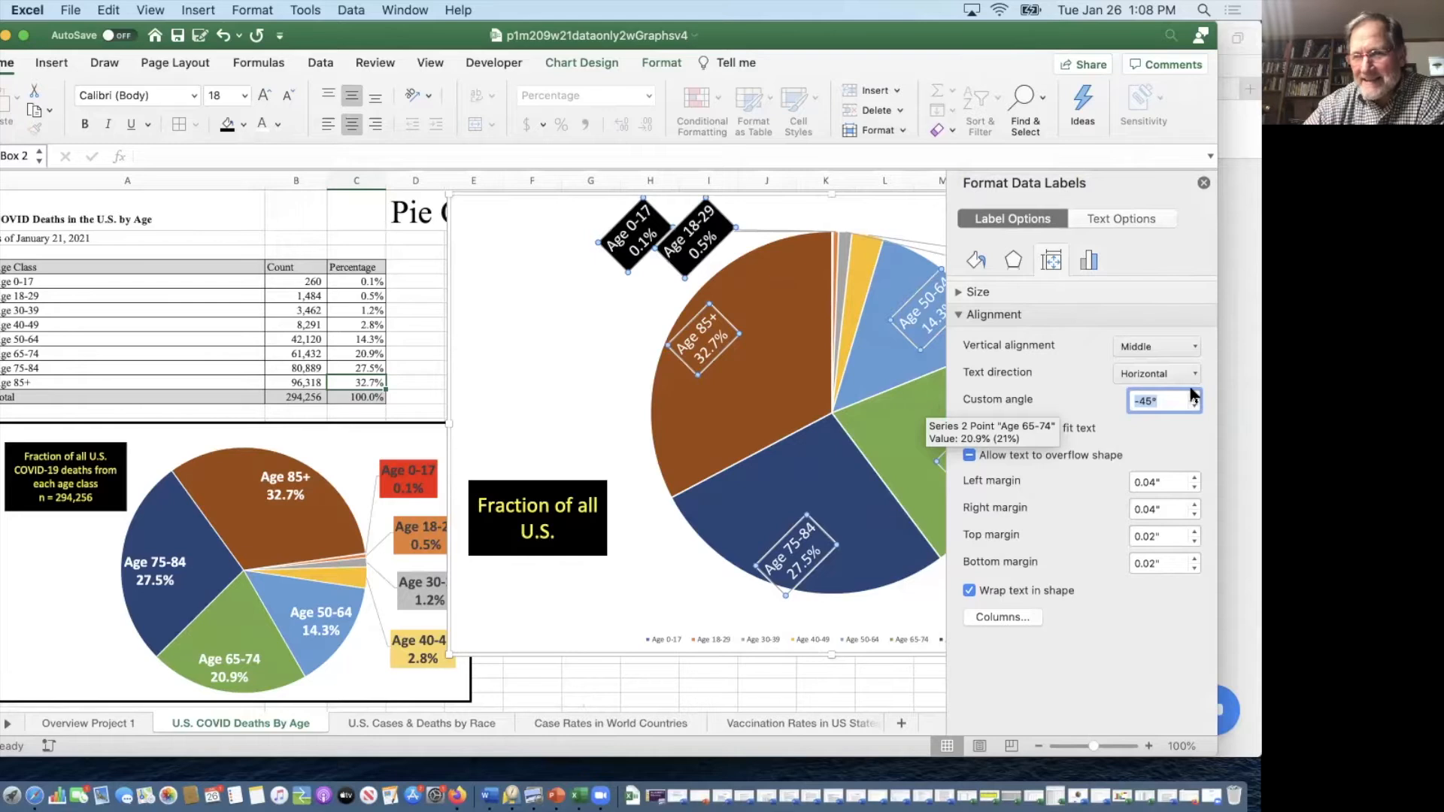
click(1204, 183)
click(108, 9)
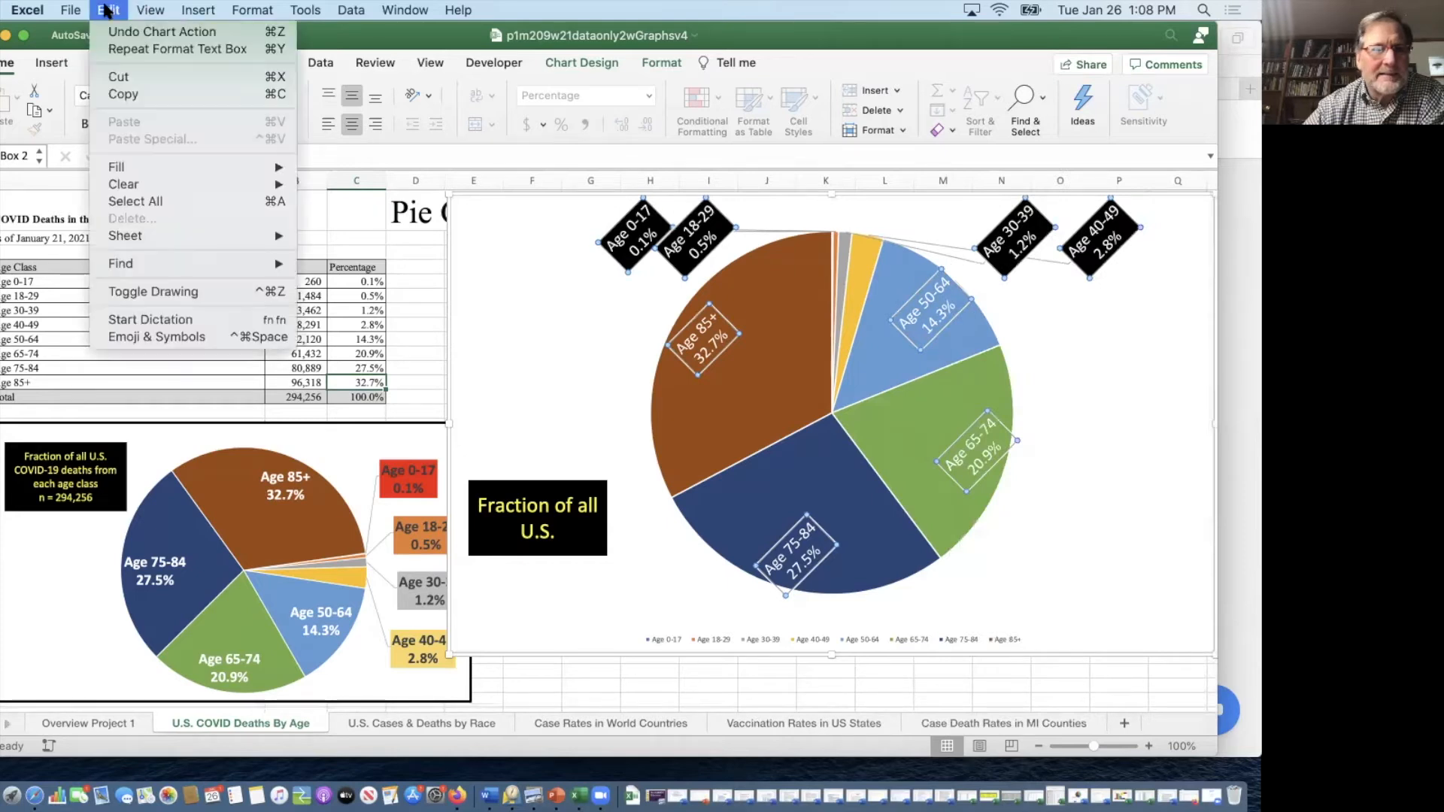
click(128, 31)
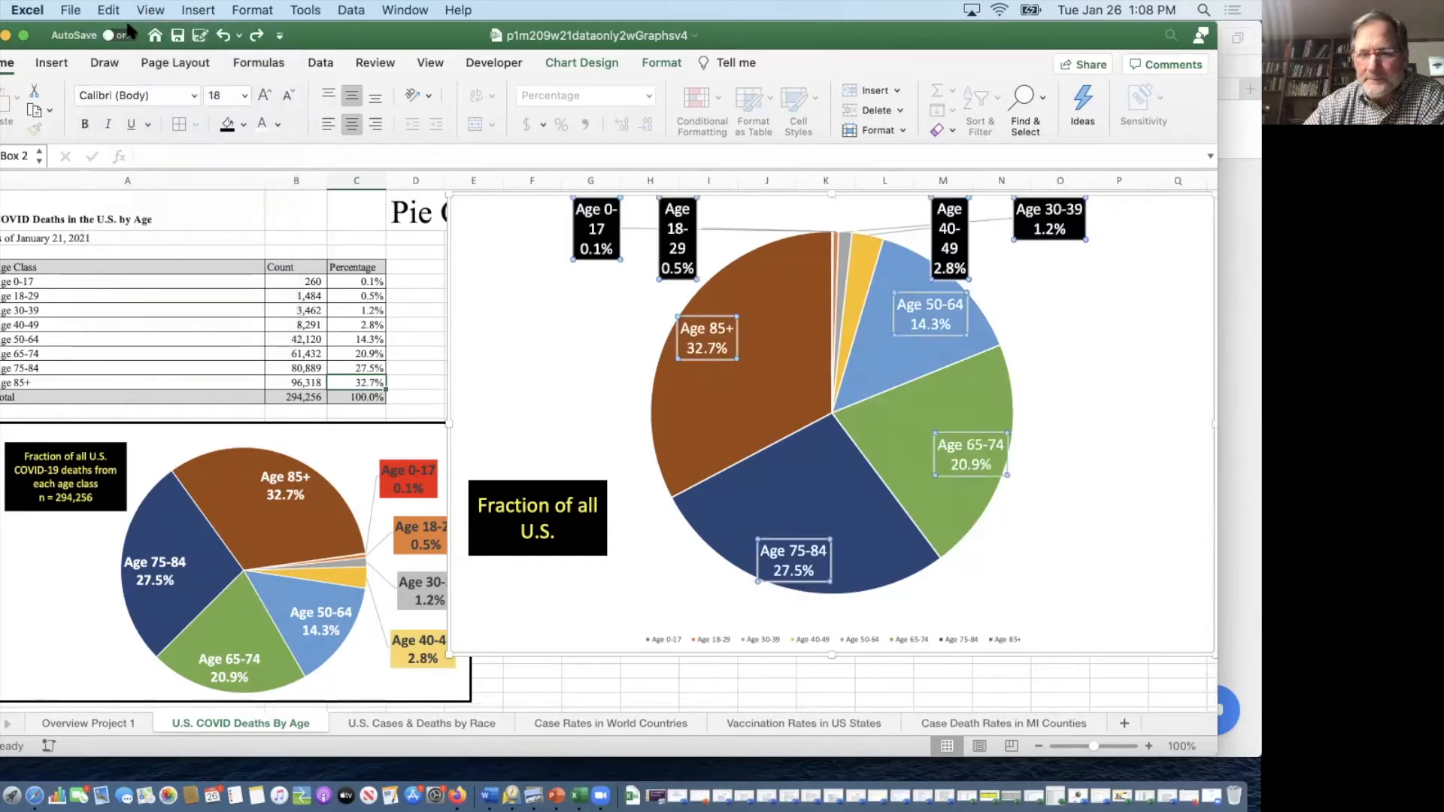
Step: Rotate the pie by setting the data series' angle of first slice to 89°, and close the formatting options
click(761, 406)
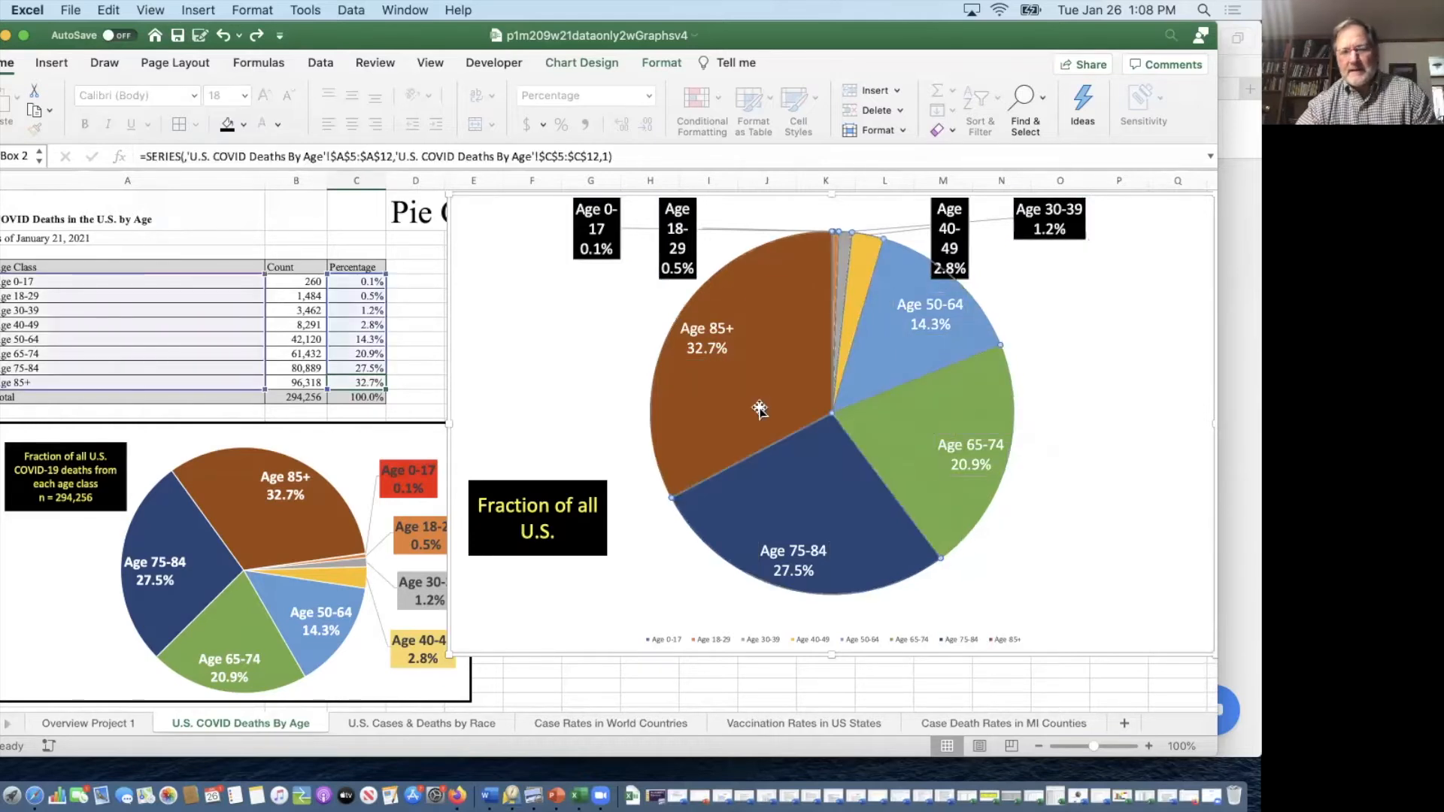
right_click(760, 408)
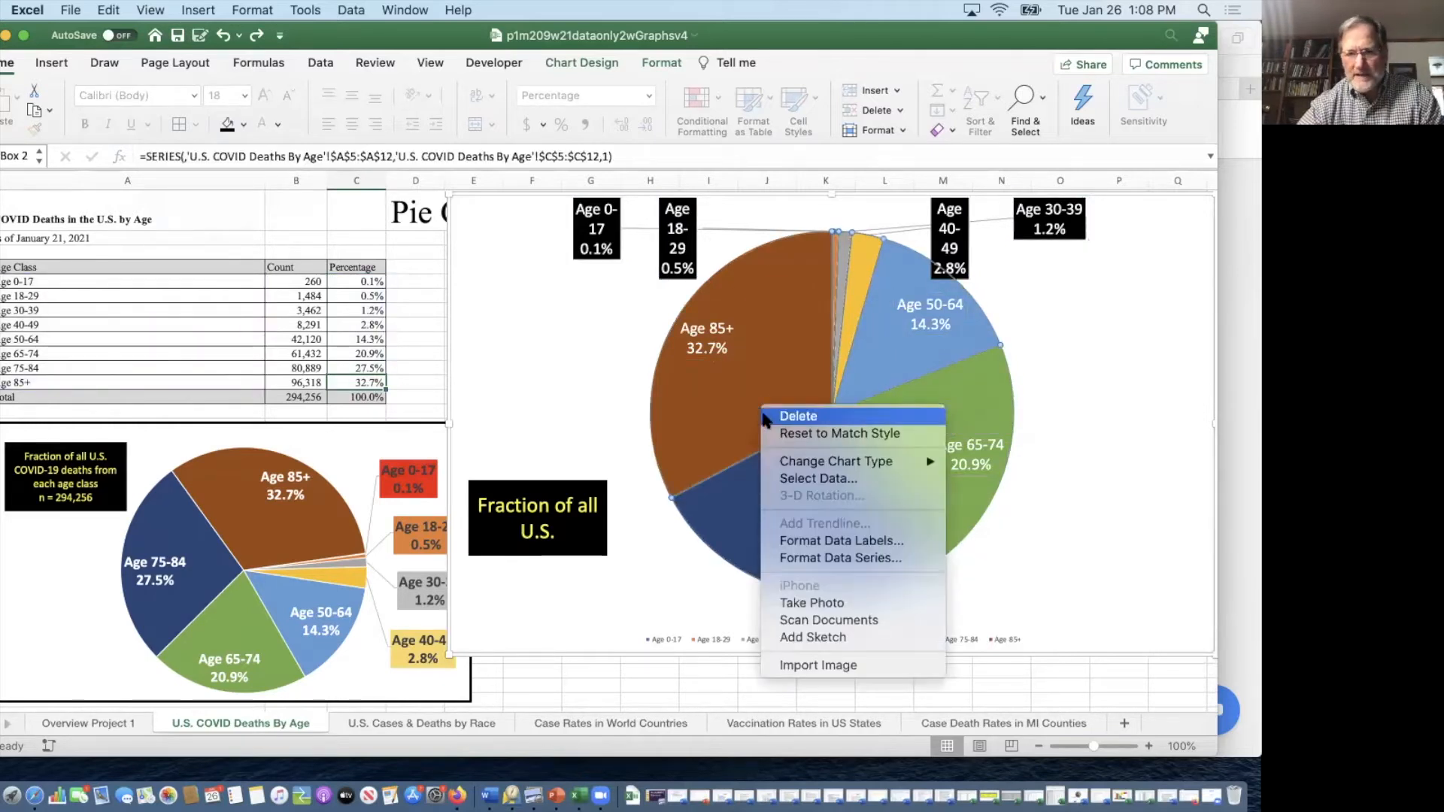
click(825, 559)
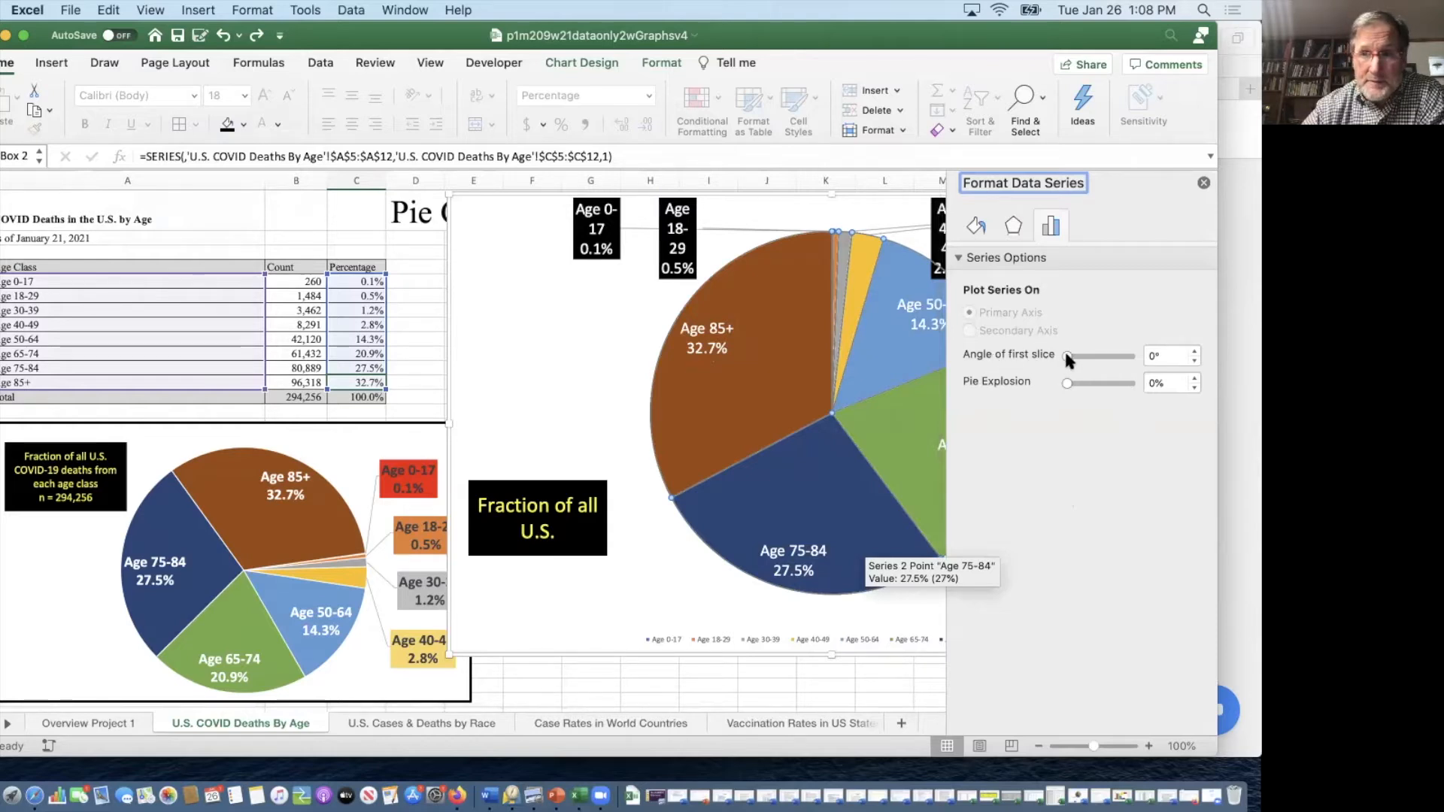
drag(1064, 355, 1080, 351)
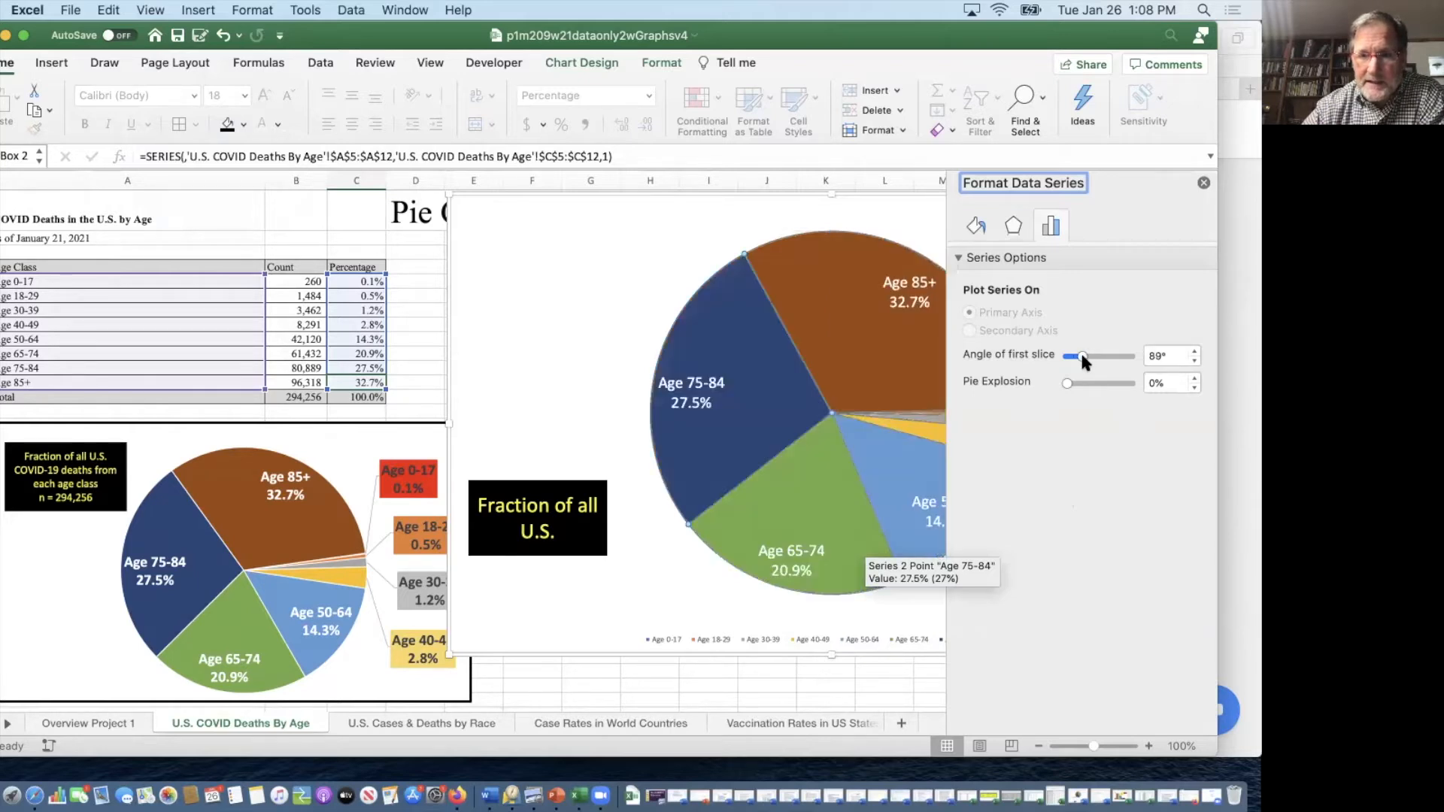
click(1204, 183)
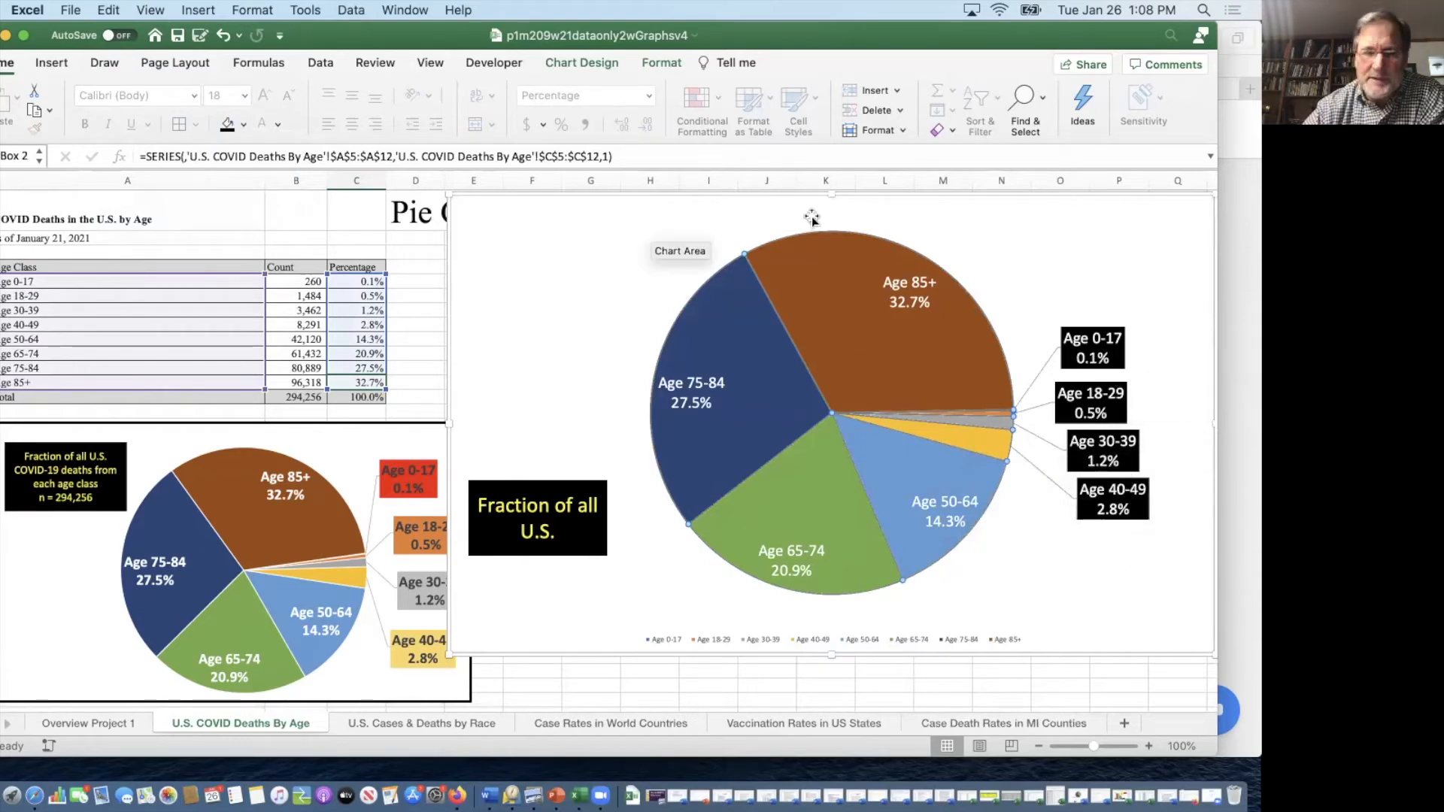
Step: Move the Age 0-17 data label upward, away from the Age 18-29 label
click(1097, 331)
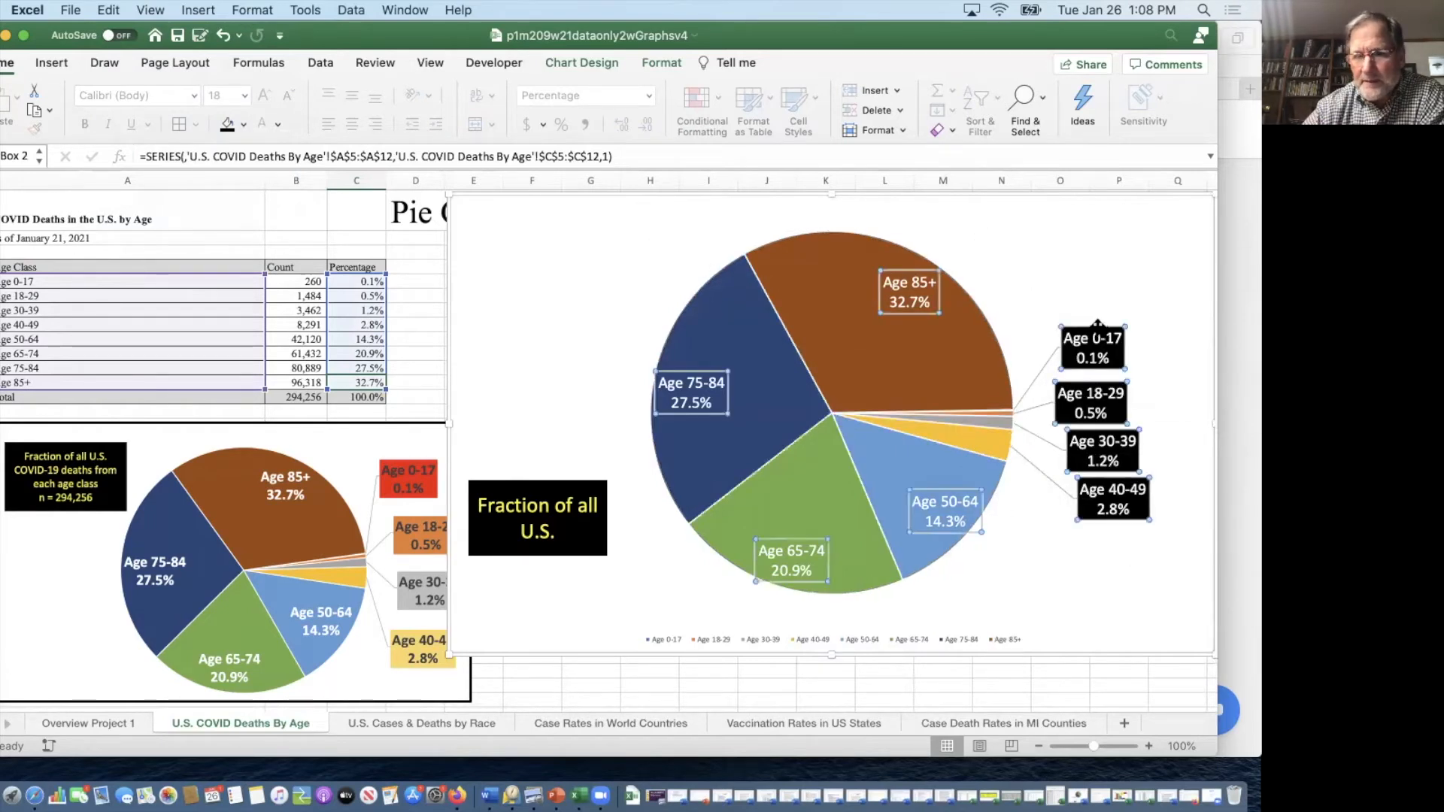
click(1098, 325)
drag(1098, 325, 1118, 269)
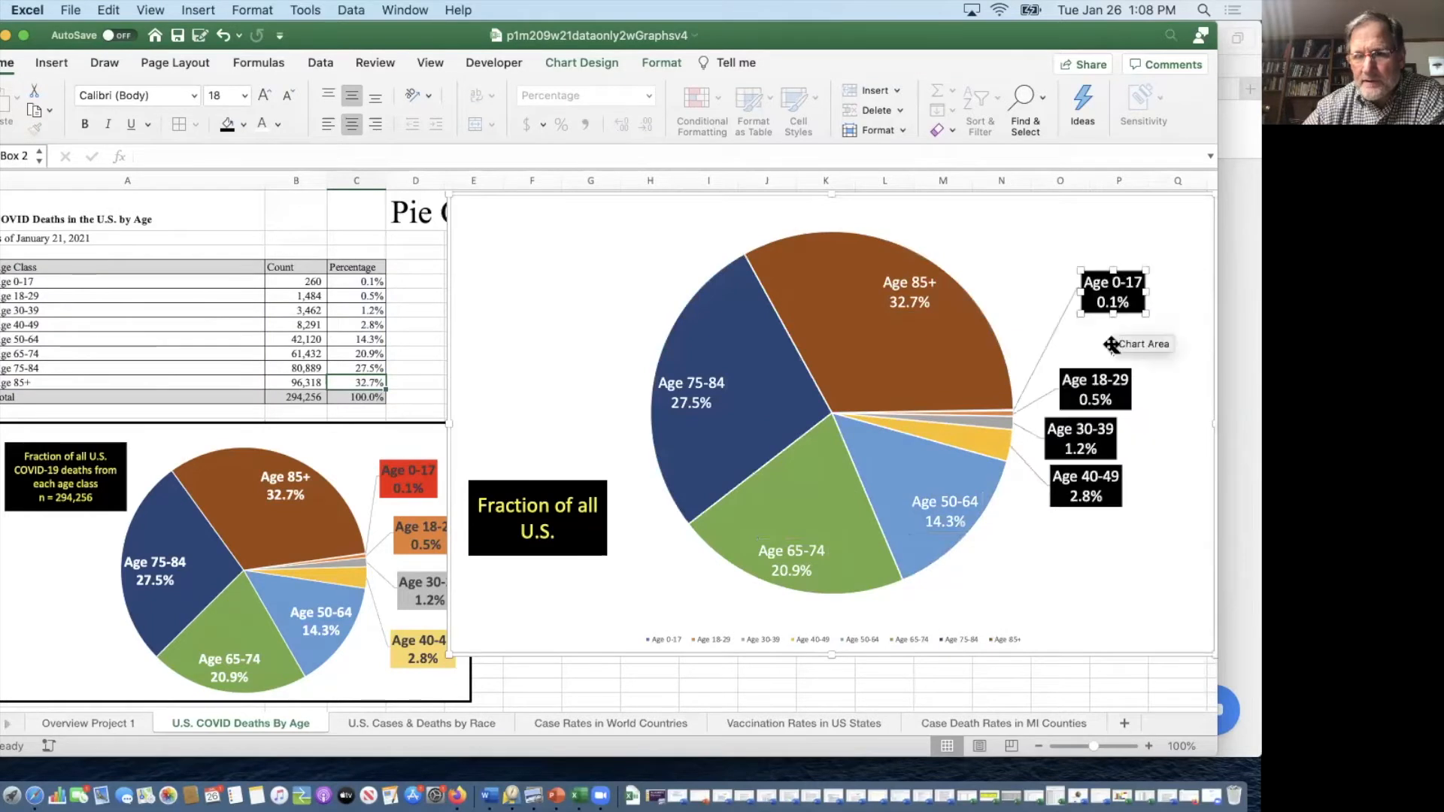
Step: Spread out the small-slice data labels, moving Age 18-29 slightly outward and Age 30-39 and Age 40-49 downward with clear gaps between them
click(1108, 370)
drag(1108, 370, 1126, 369)
click(1077, 435)
click(1098, 485)
drag(1098, 486, 1095, 558)
click(1092, 451)
drag(1092, 451, 1135, 486)
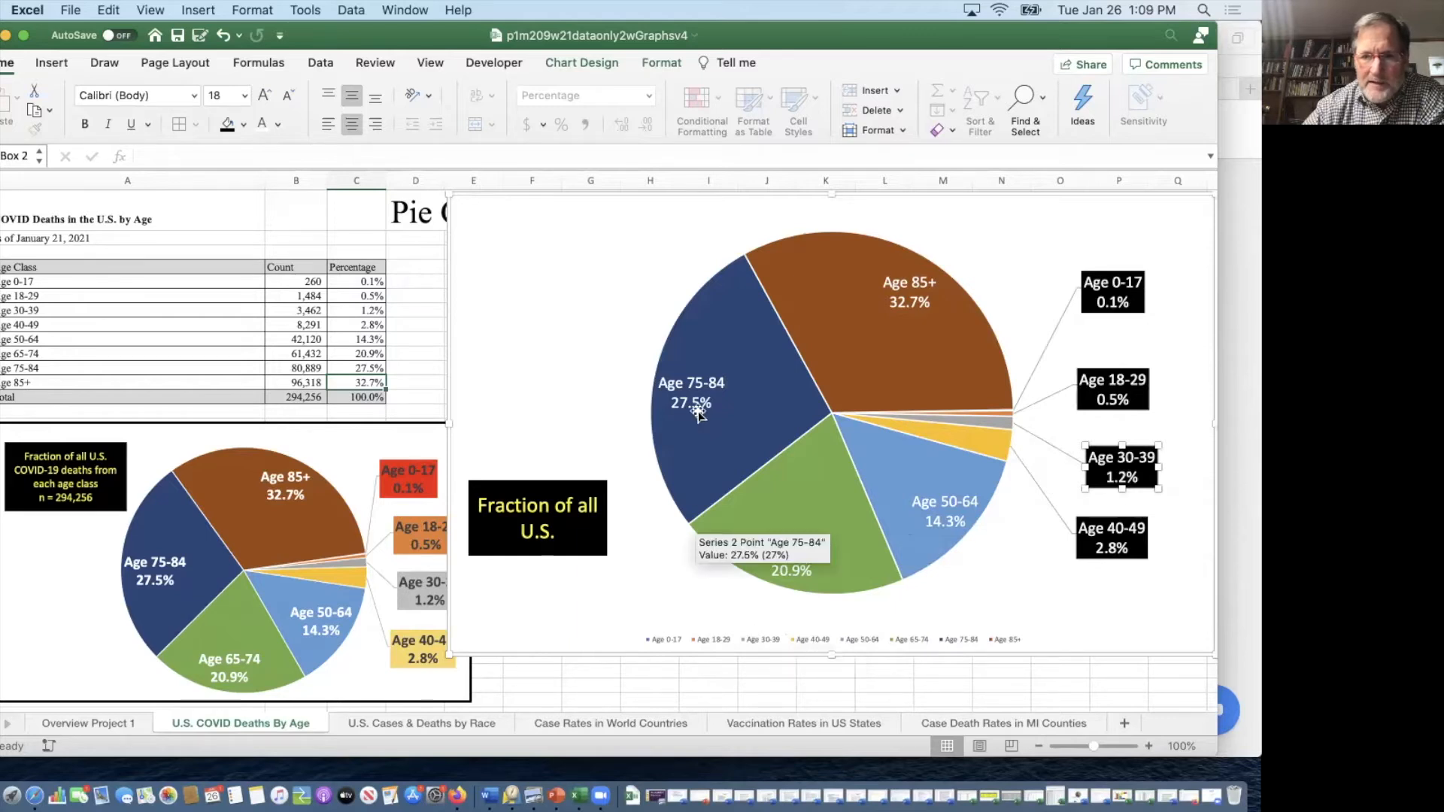
click(759, 638)
key(Delete)
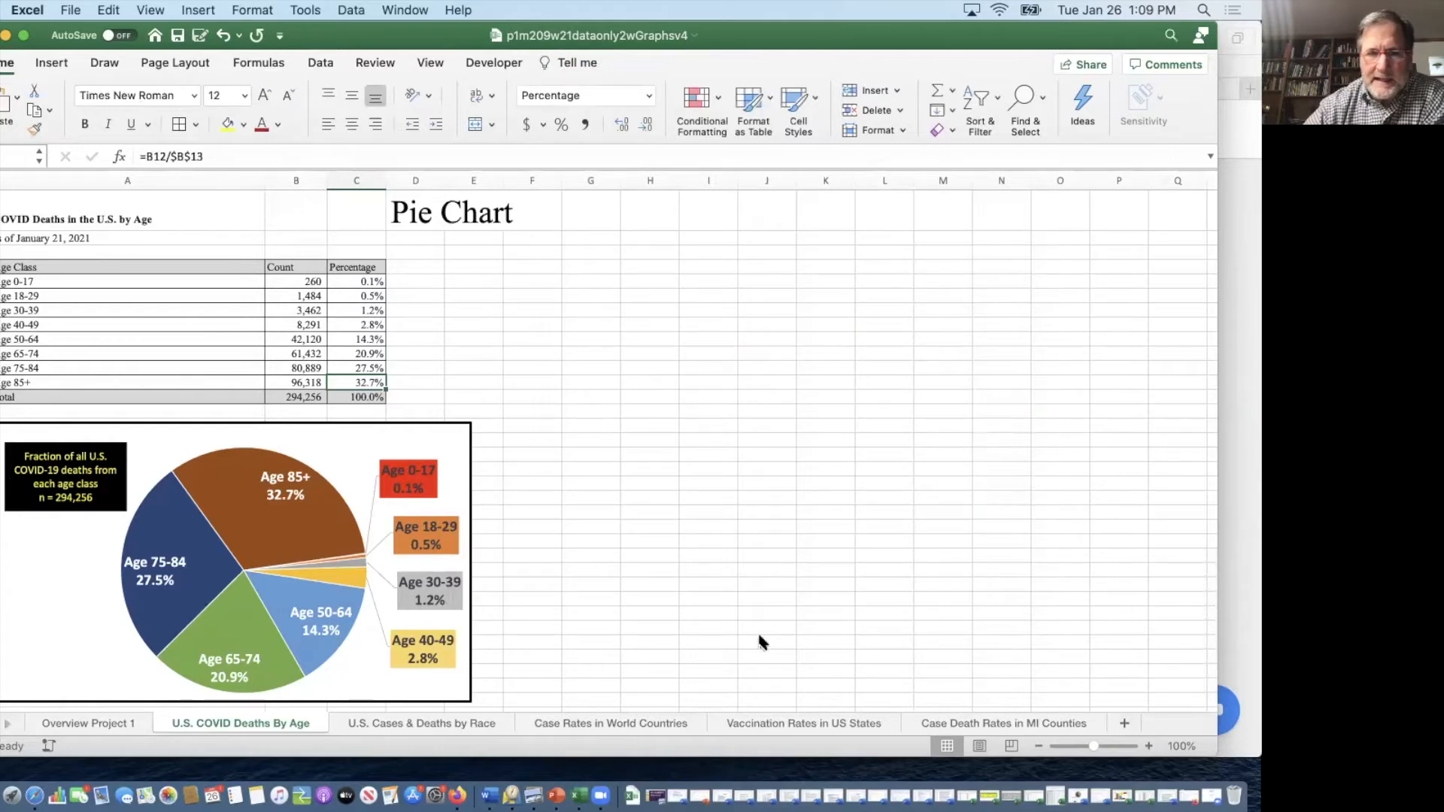
click(225, 36)
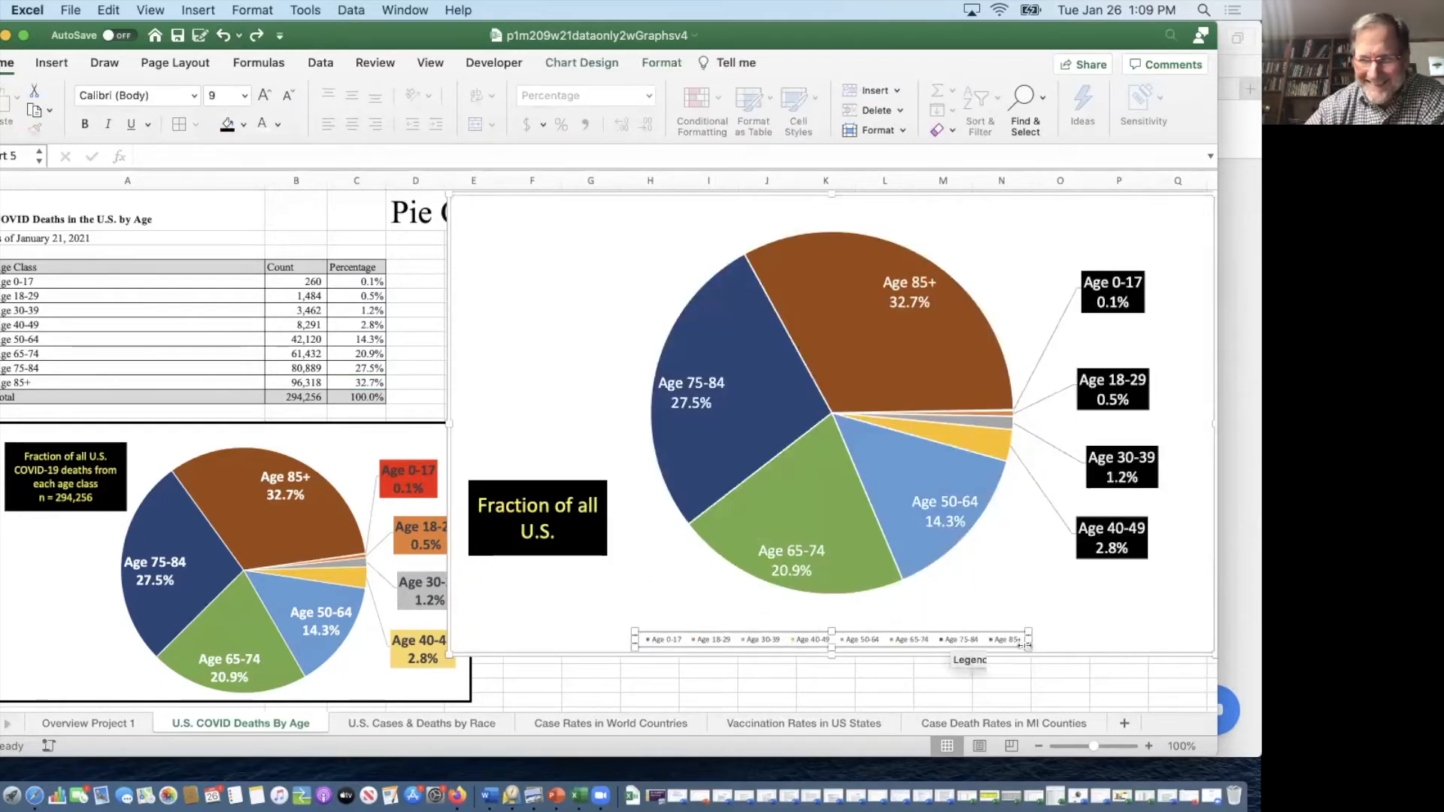
Step: Delete the legend beneath the new pie chart
click(994, 613)
click(970, 641)
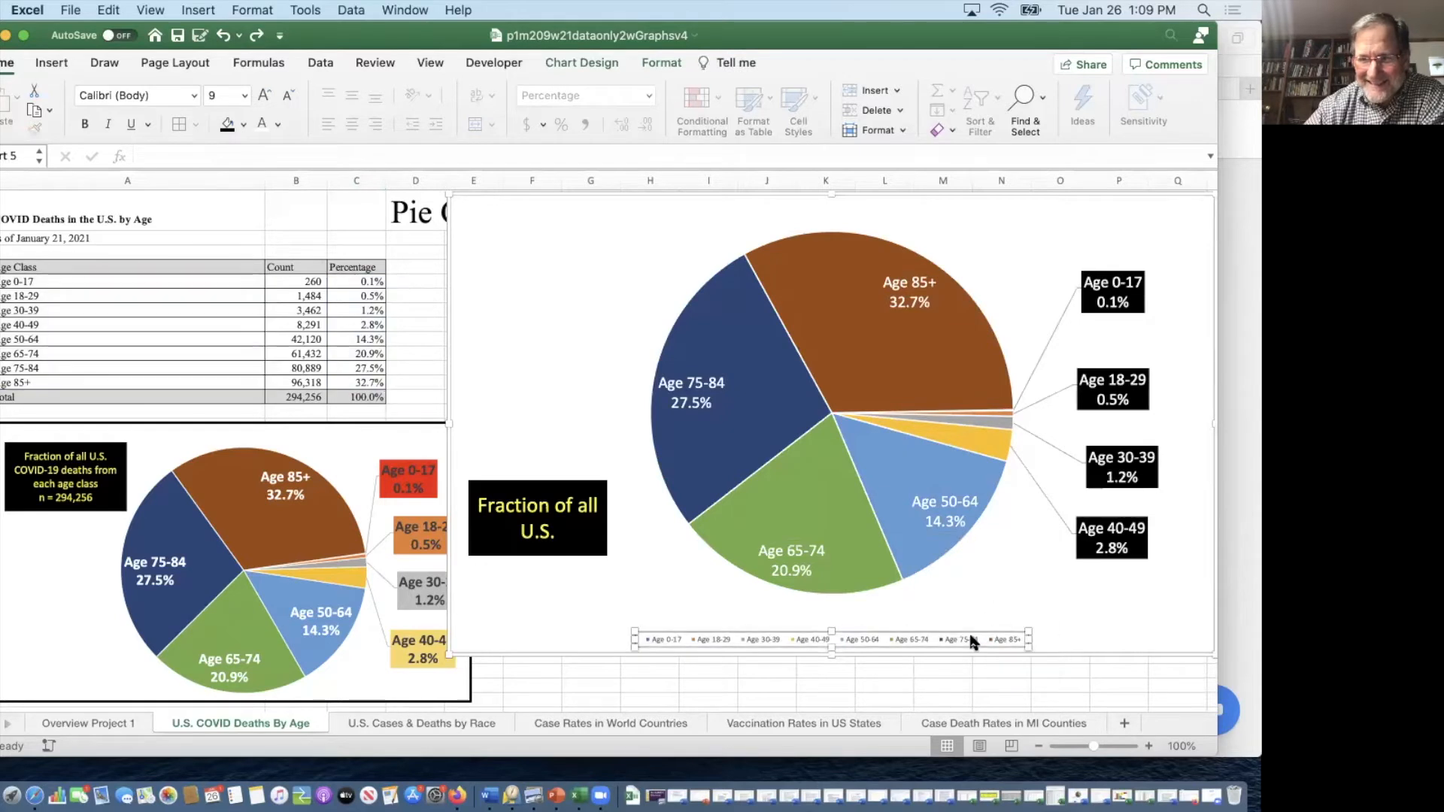
key(Delete)
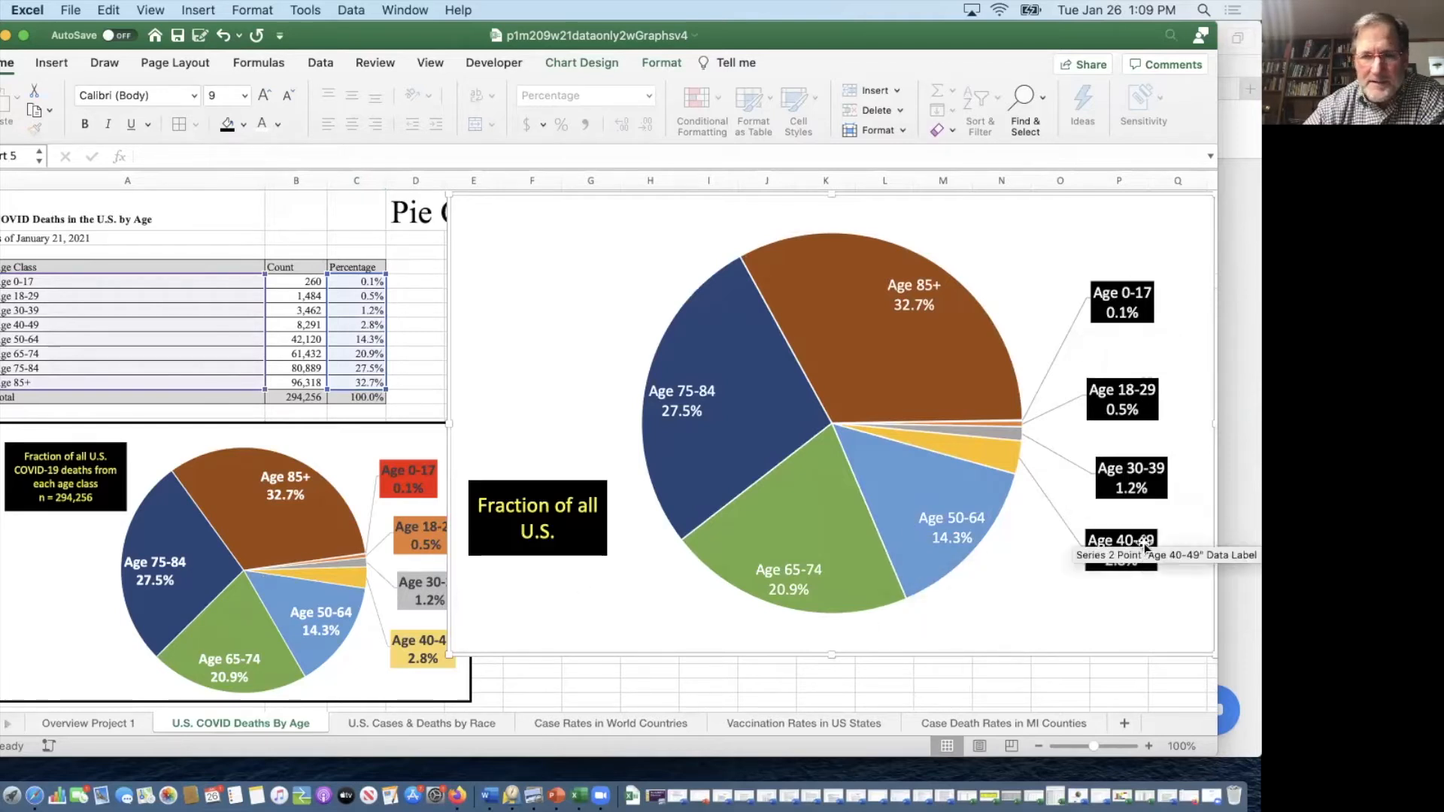
Step: Fill the Age 0-17 data label alone with the standard red color
click(1142, 320)
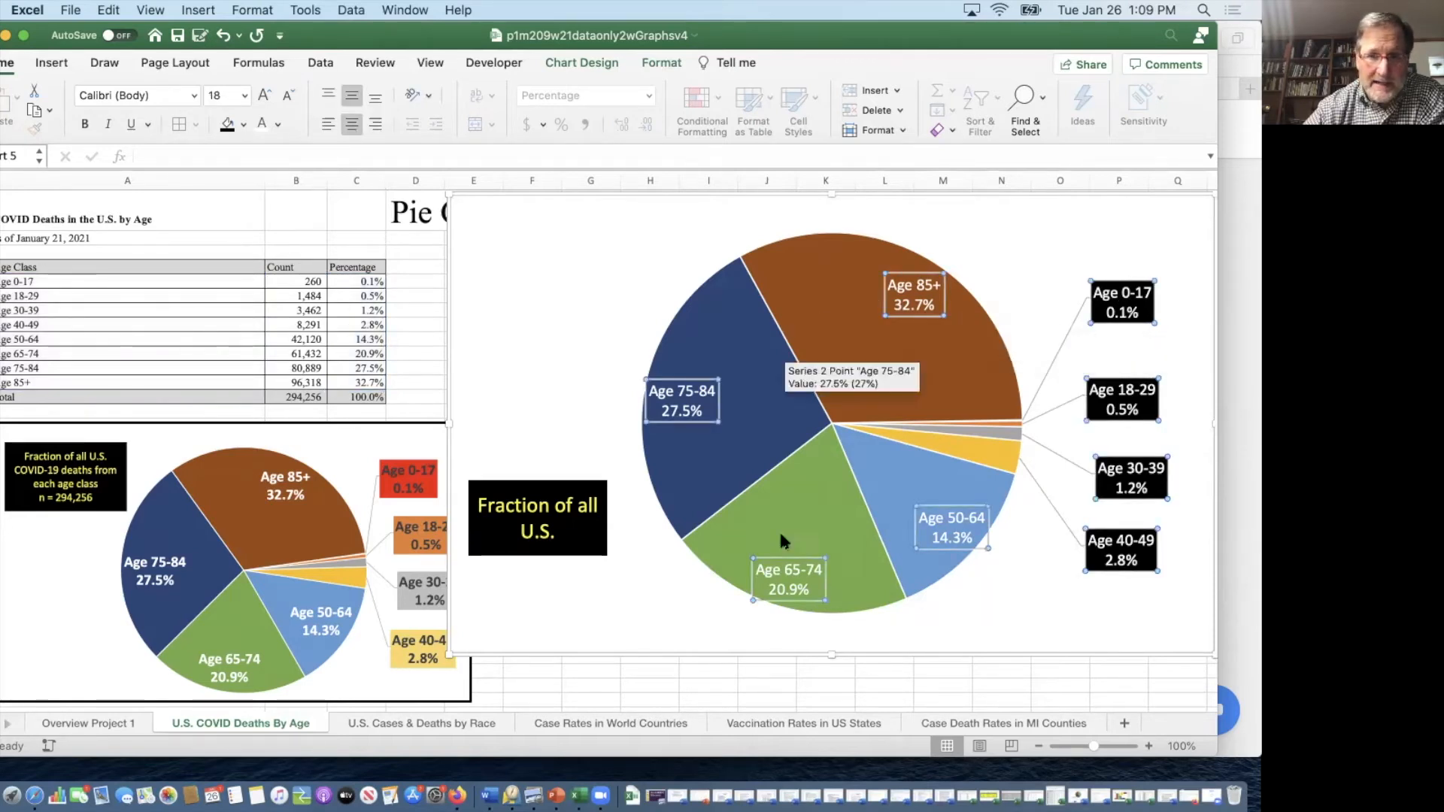
click(1136, 312)
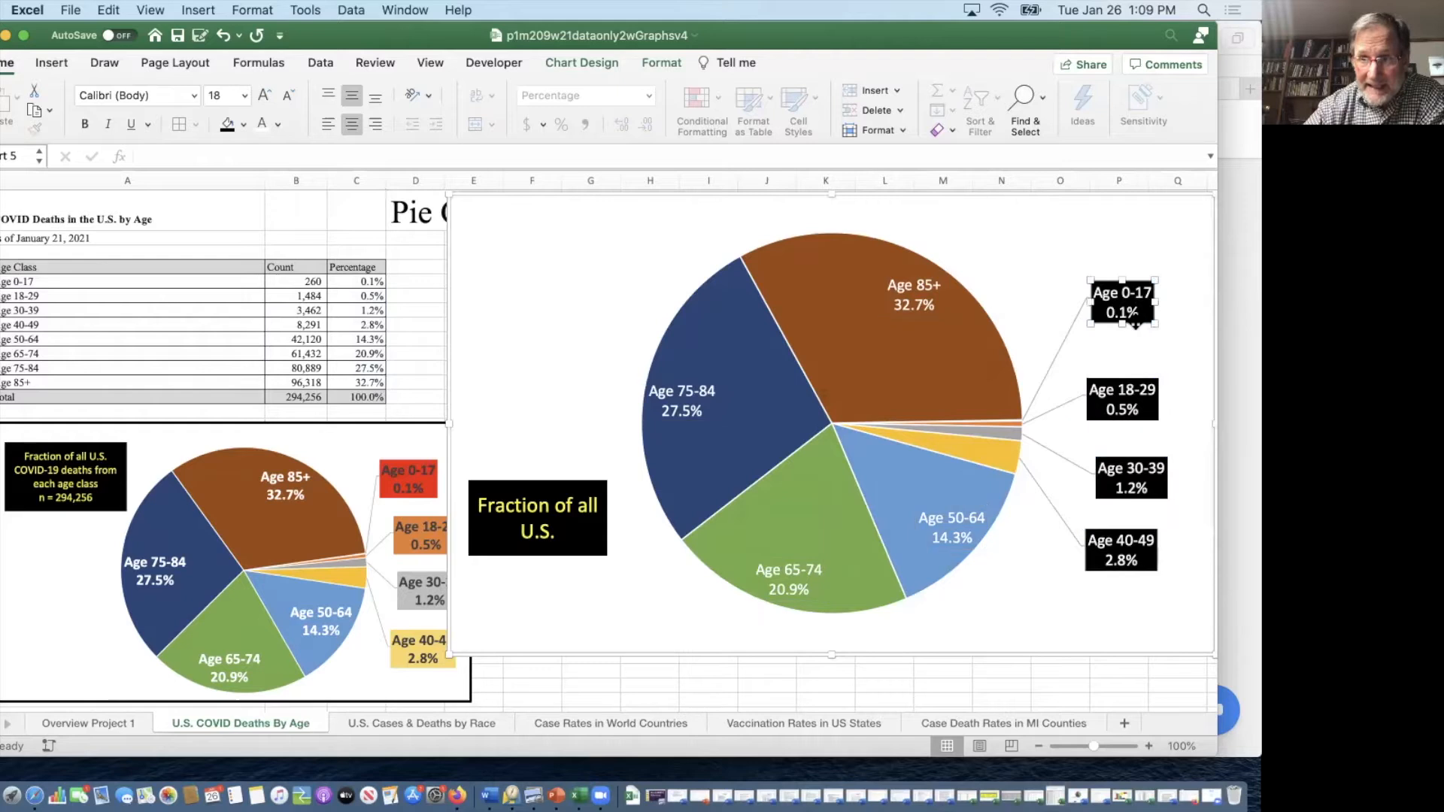
click(244, 125)
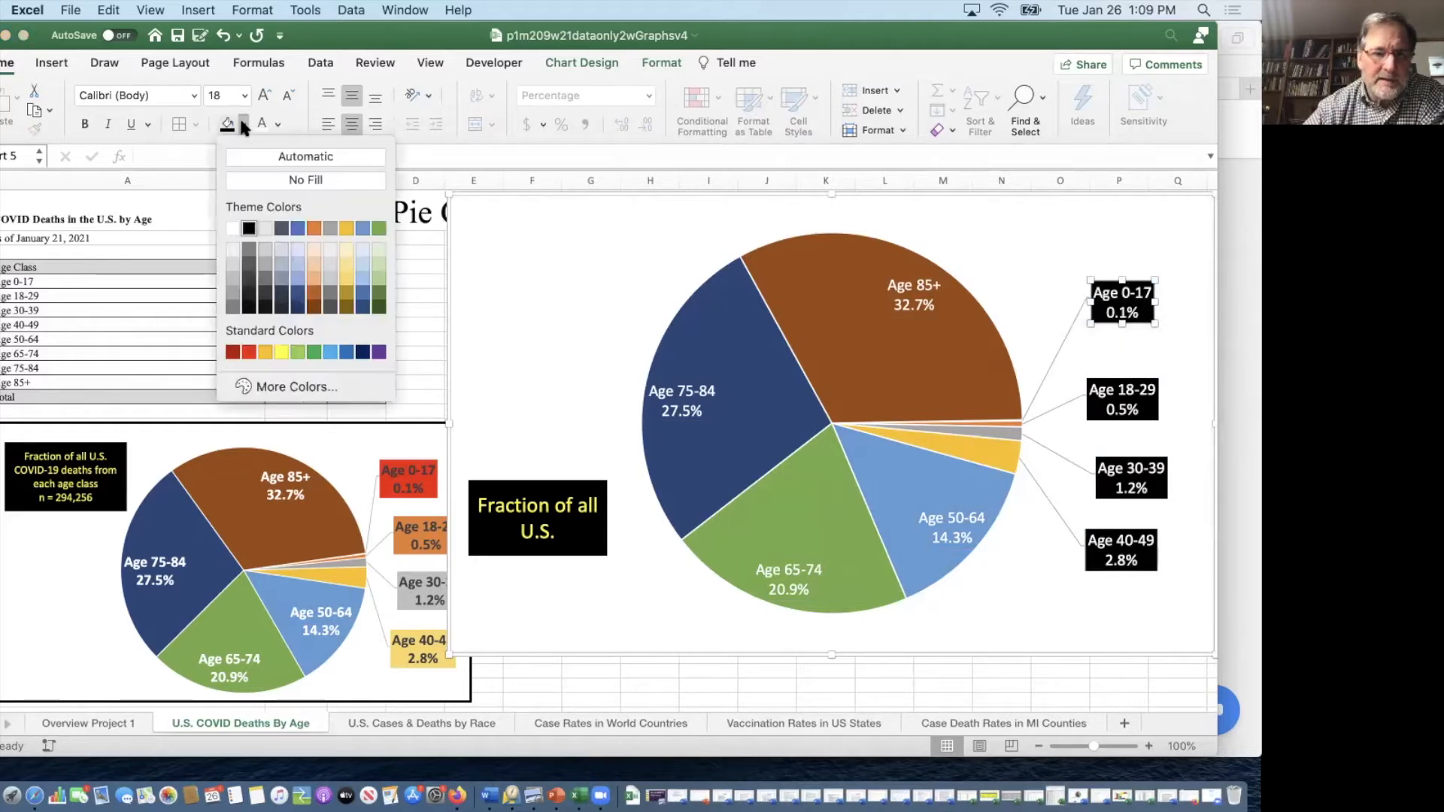
click(246, 351)
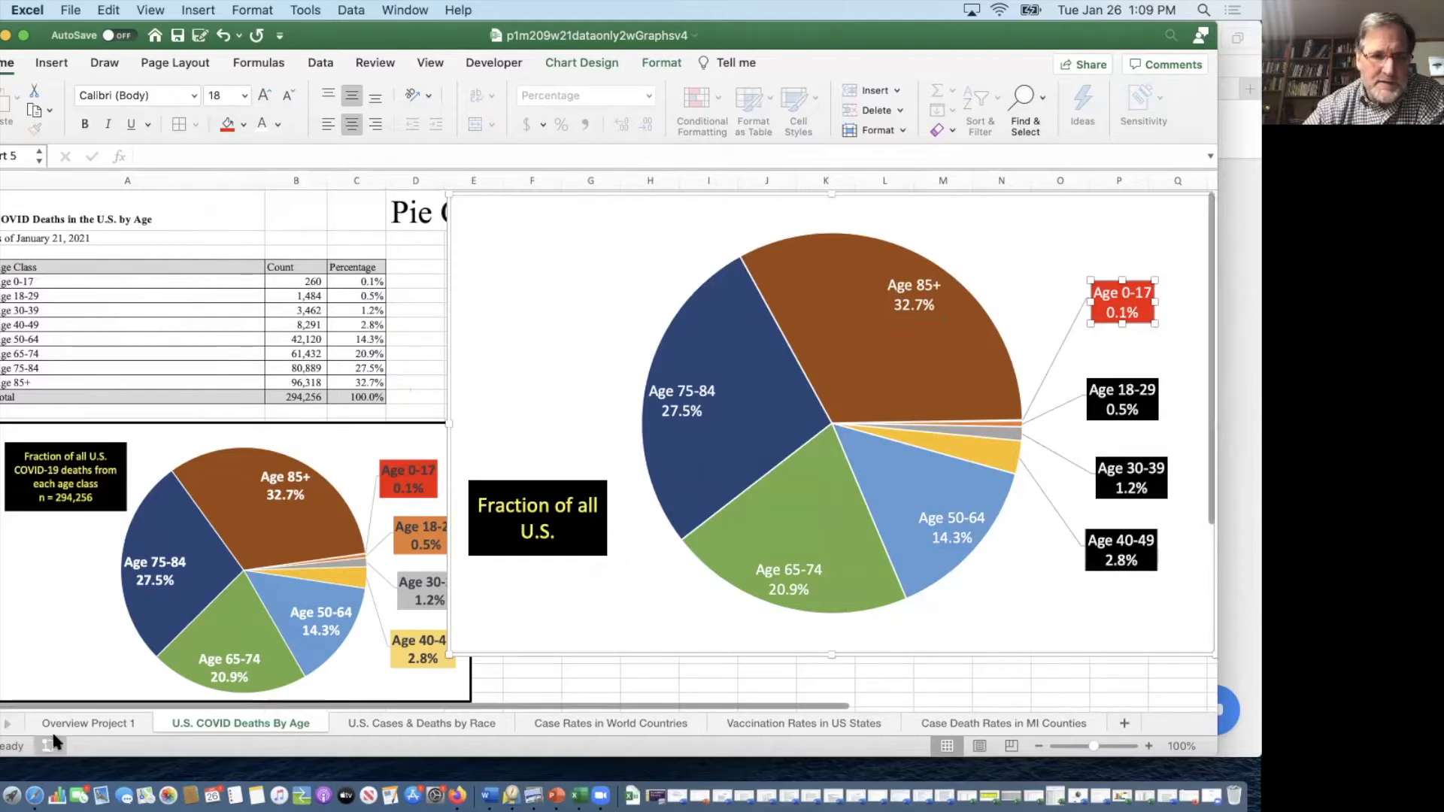
Step: Review the instructions on the Overview Project 1 sheet, and open the U.S. Cases & Deaths by Race sheet
click(79, 721)
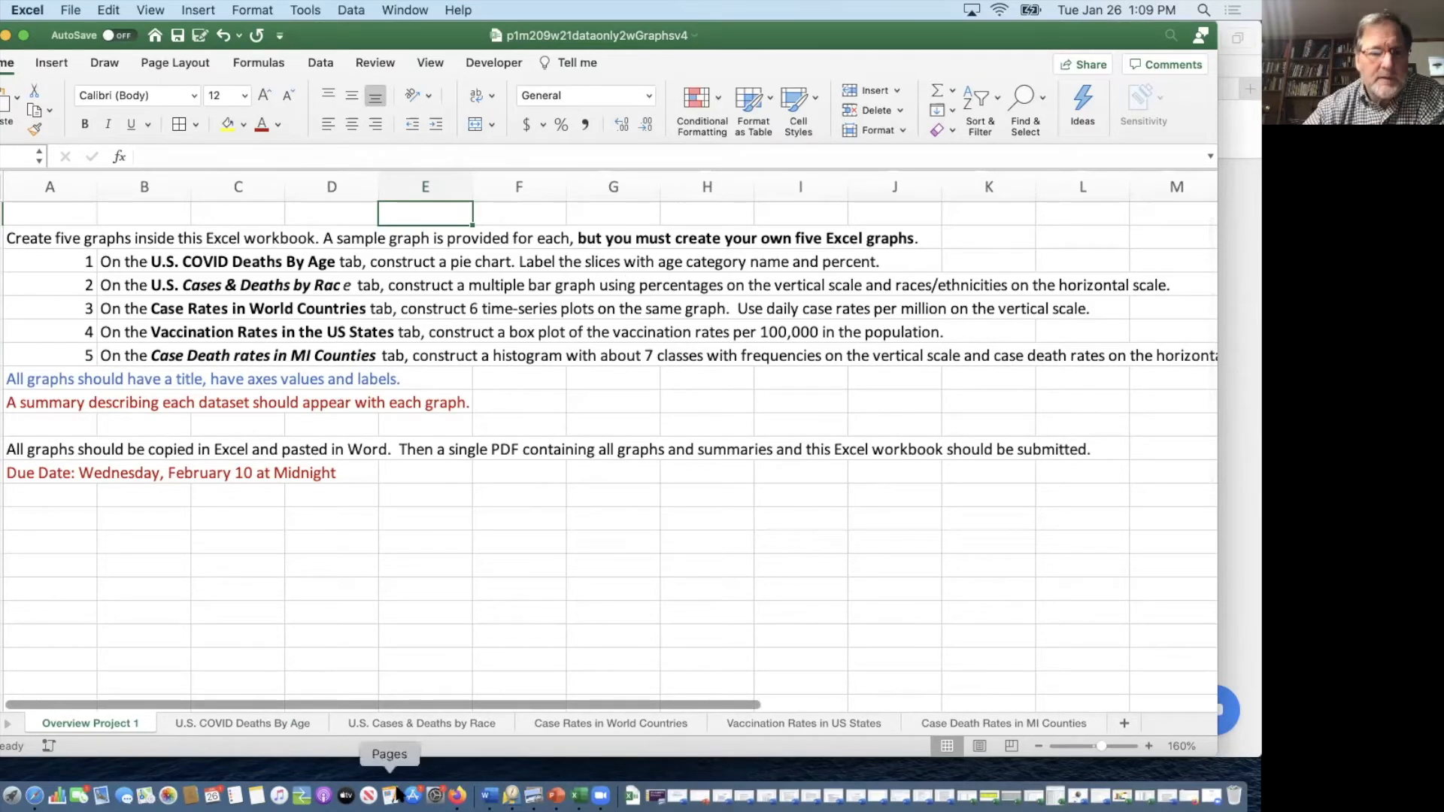
click(435, 724)
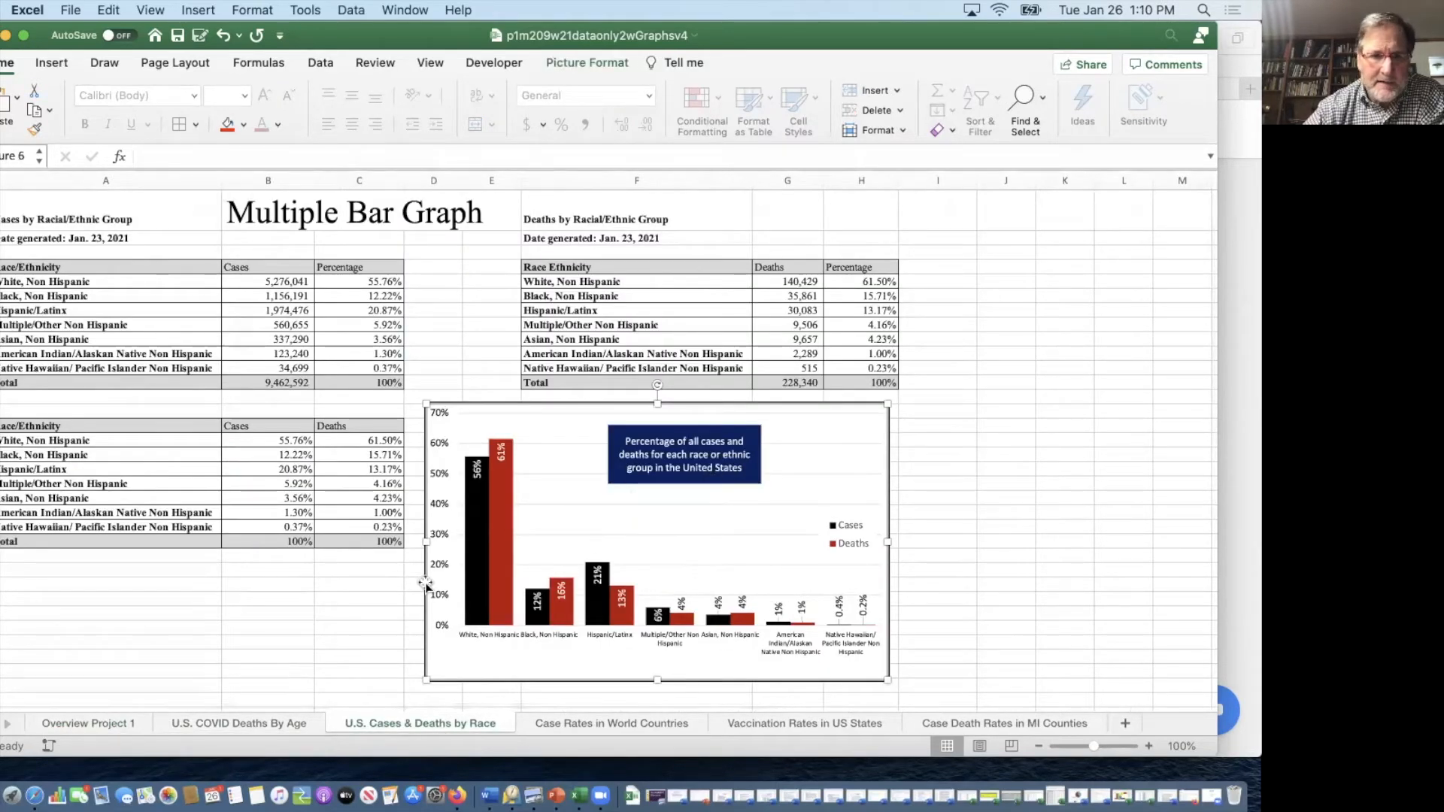
Step: Move the sample bar graph over the cases table, and bring it back below the deaths table
drag(424, 582, 9, 378)
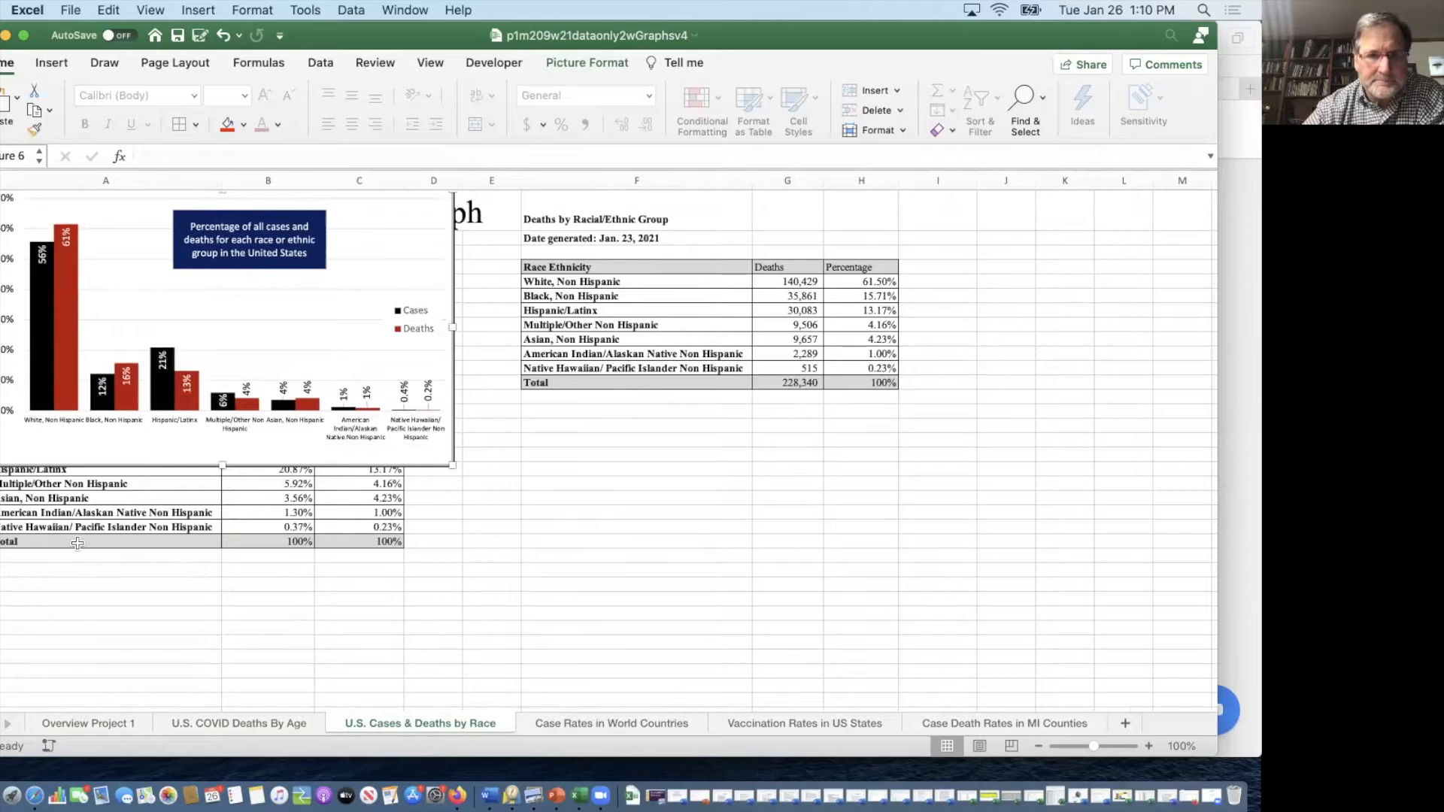
drag(136, 249, 564, 462)
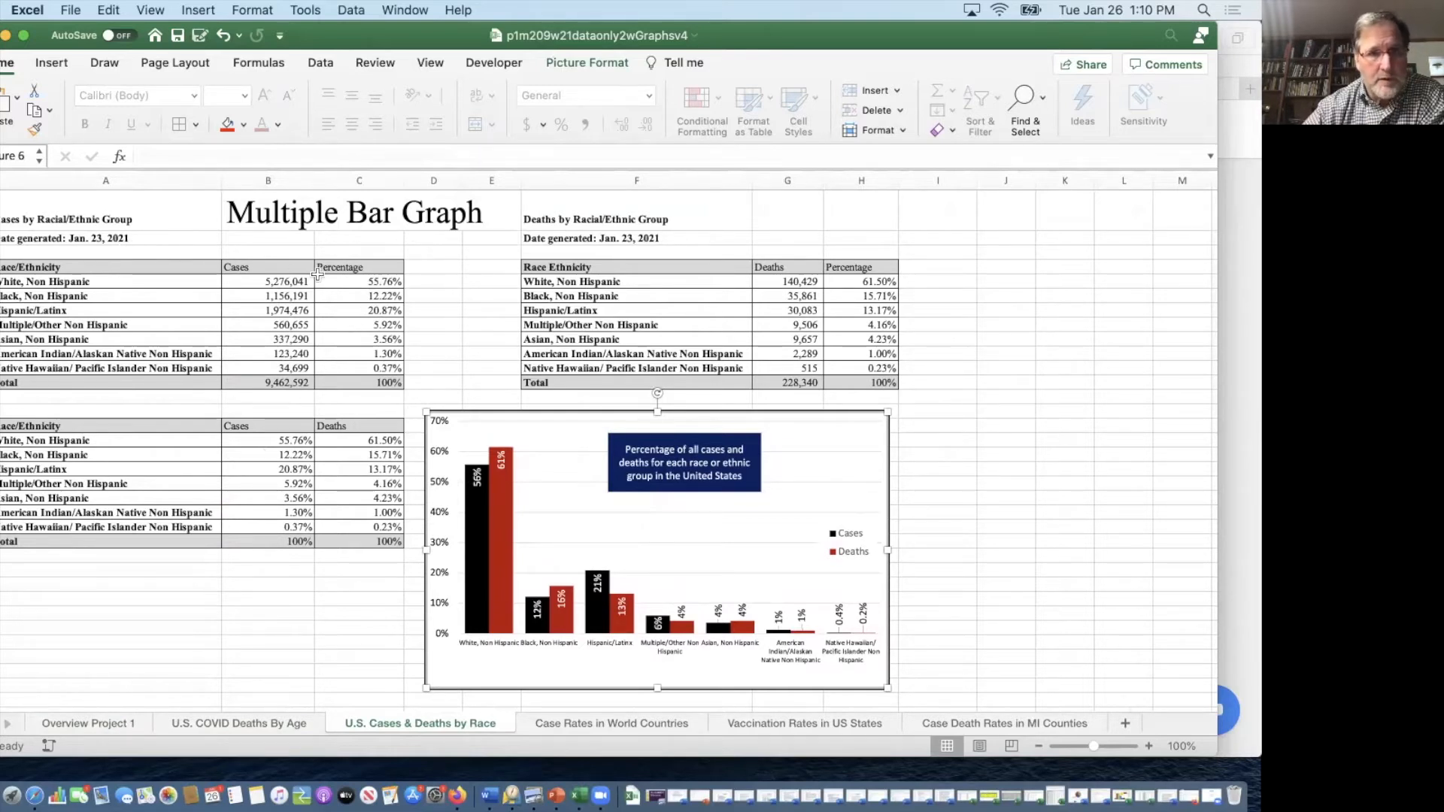
Step: Examine the case counts and percentages by race/ethnicity, and the matching death counts in the separate deaths table
click(386, 283)
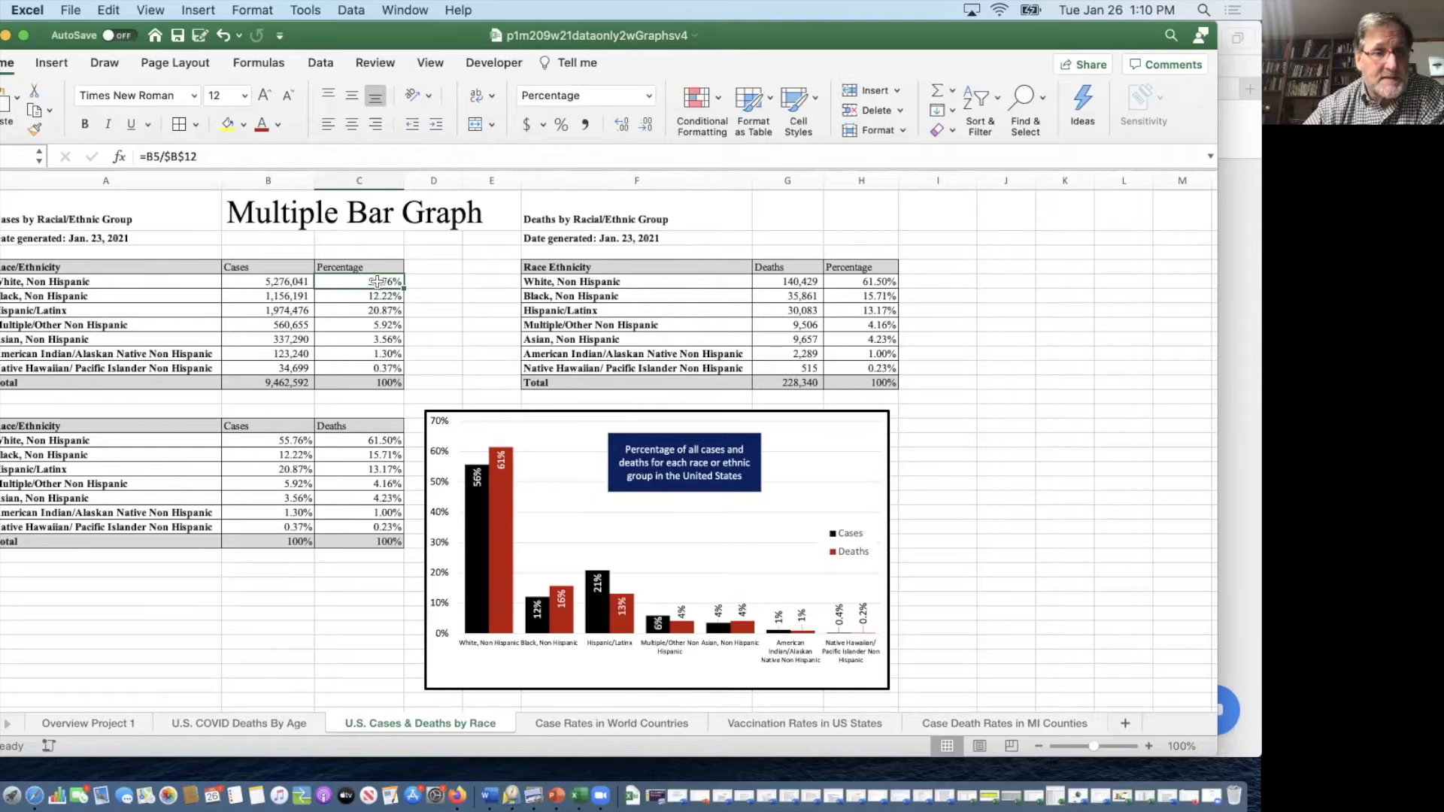
click(259, 261)
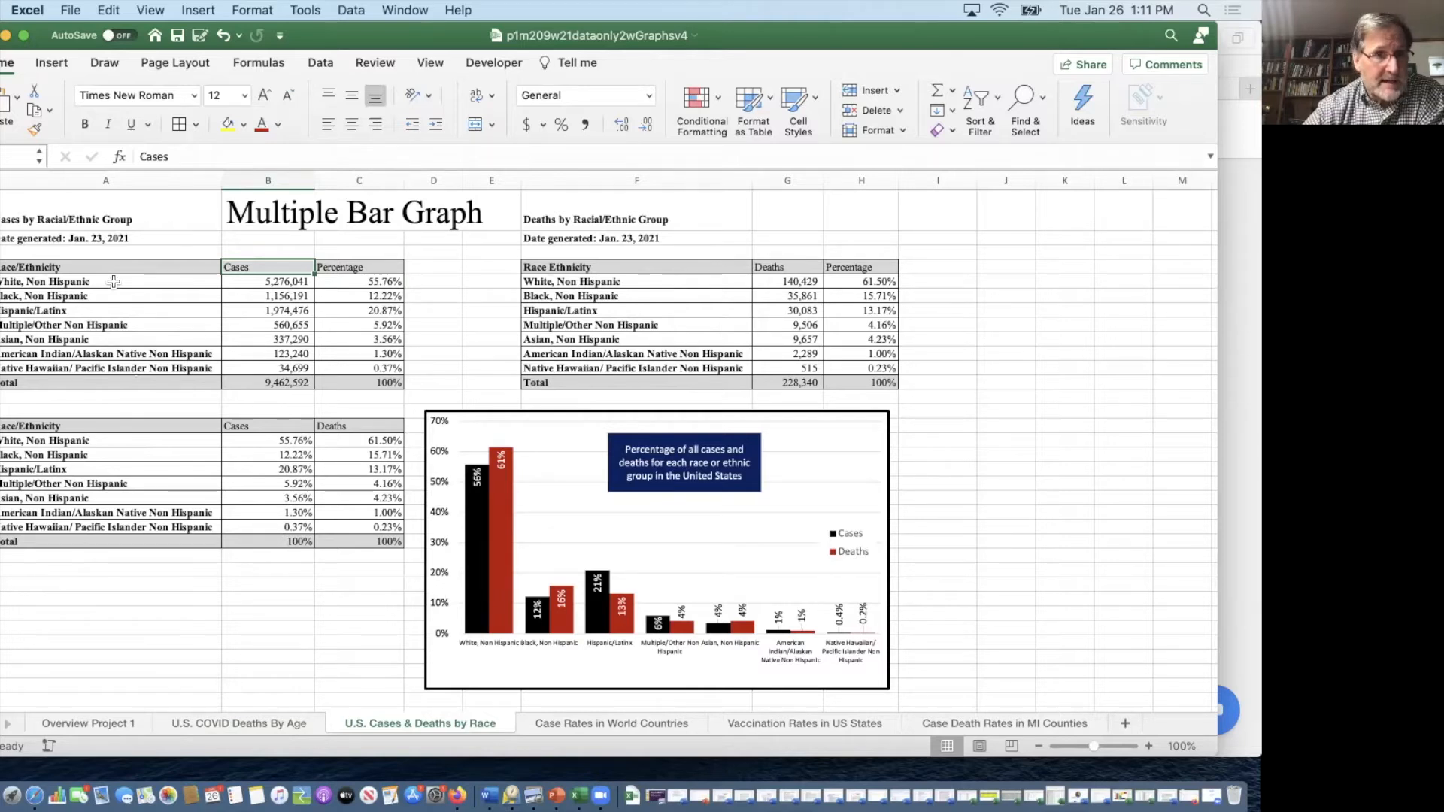
click(85, 311)
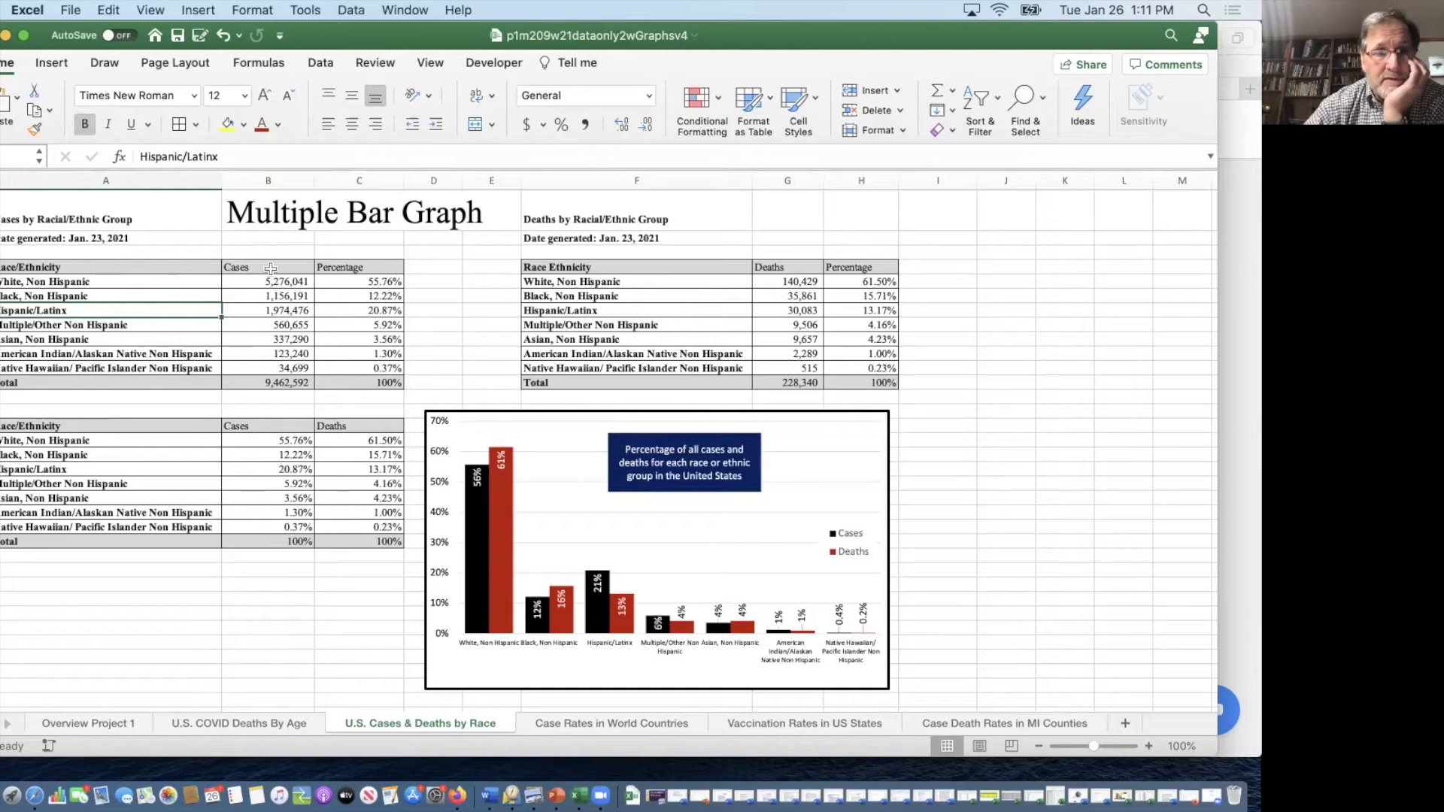
mouse_move(270, 269)
mouse_down()
mouse_move(265, 374)
mouse_move(261, 268)
mouse_up()
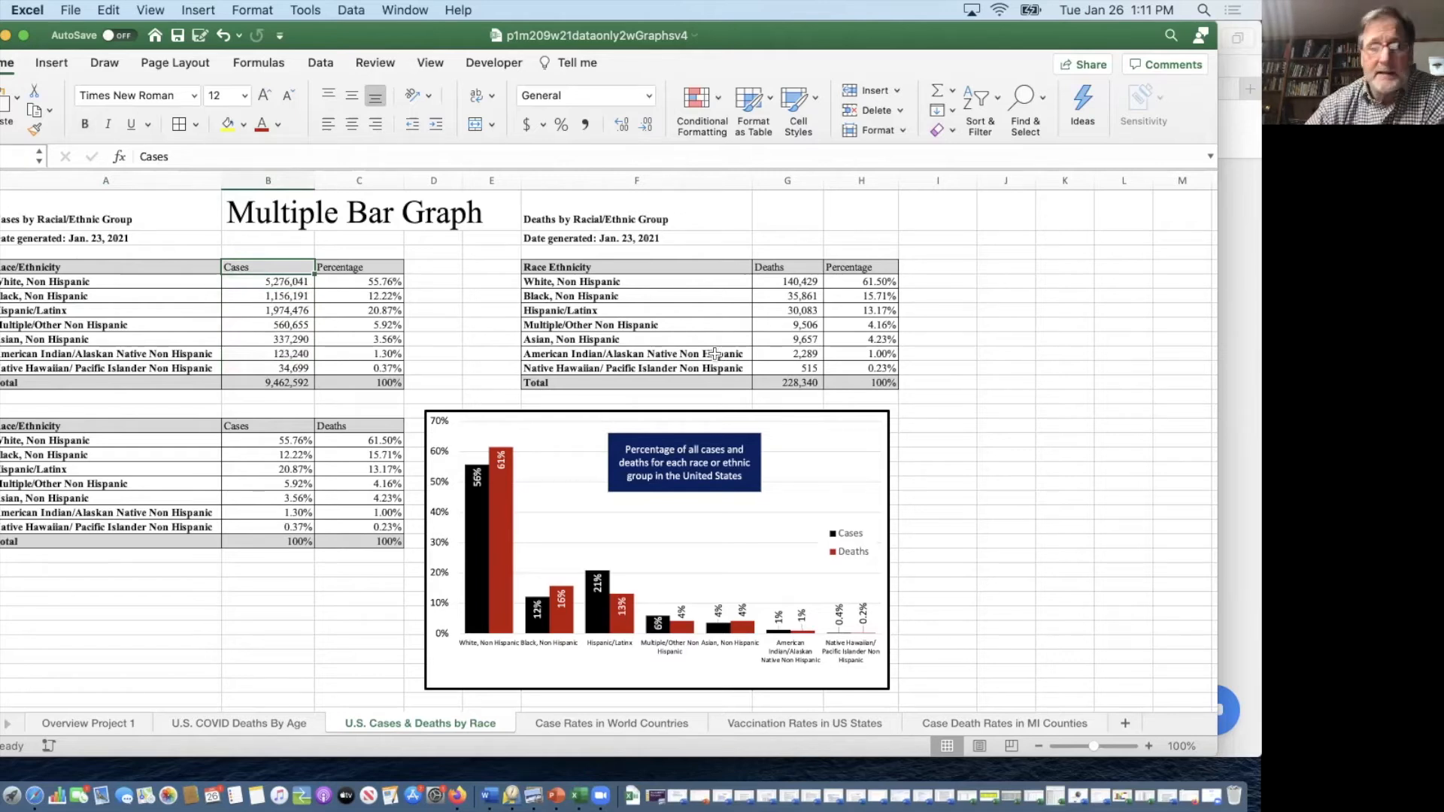
drag(783, 281, 787, 382)
click(786, 377)
drag(785, 281, 786, 369)
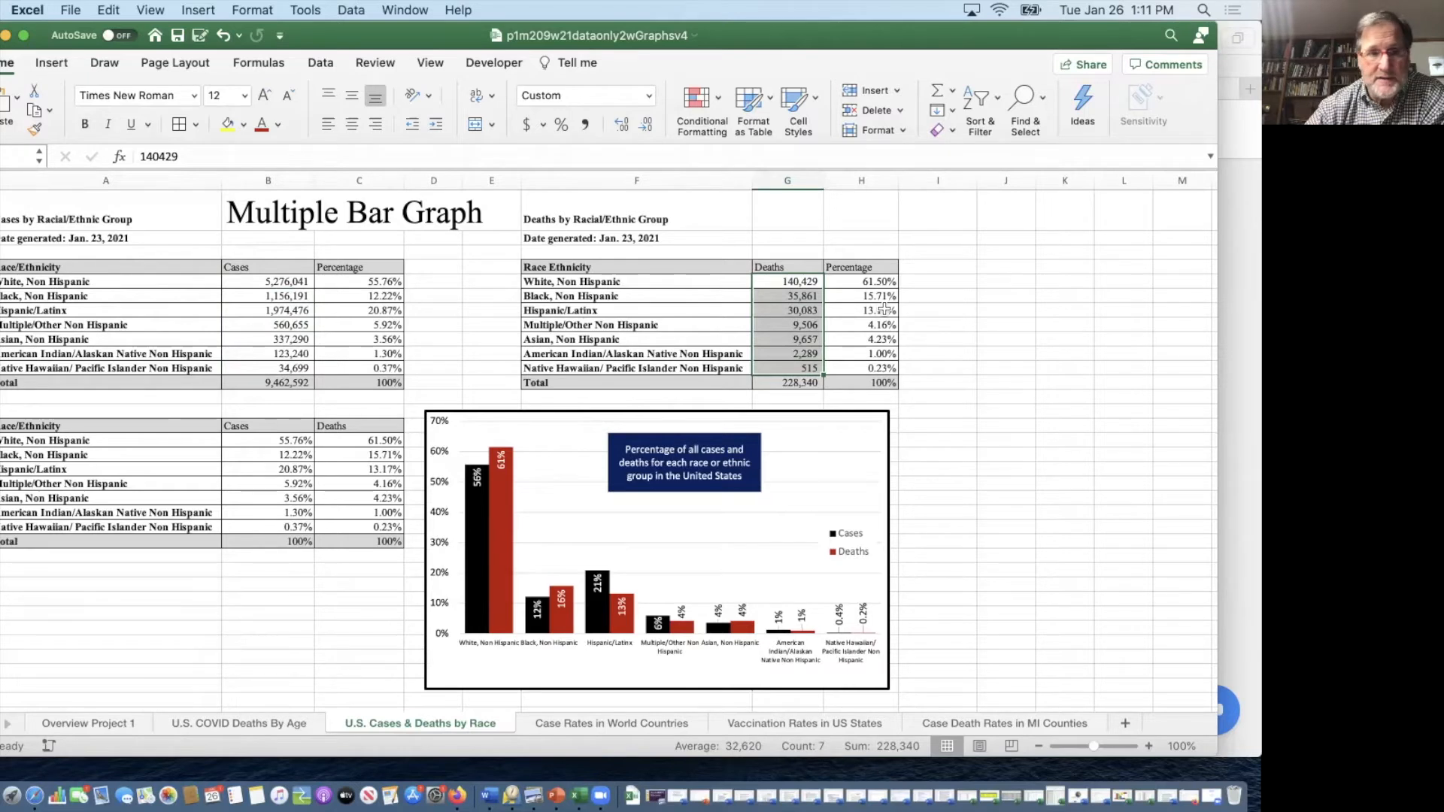
Step: Compare the combined Cases and Deaths table with the percentage columns of the separate cases and deaths tables
click(261, 264)
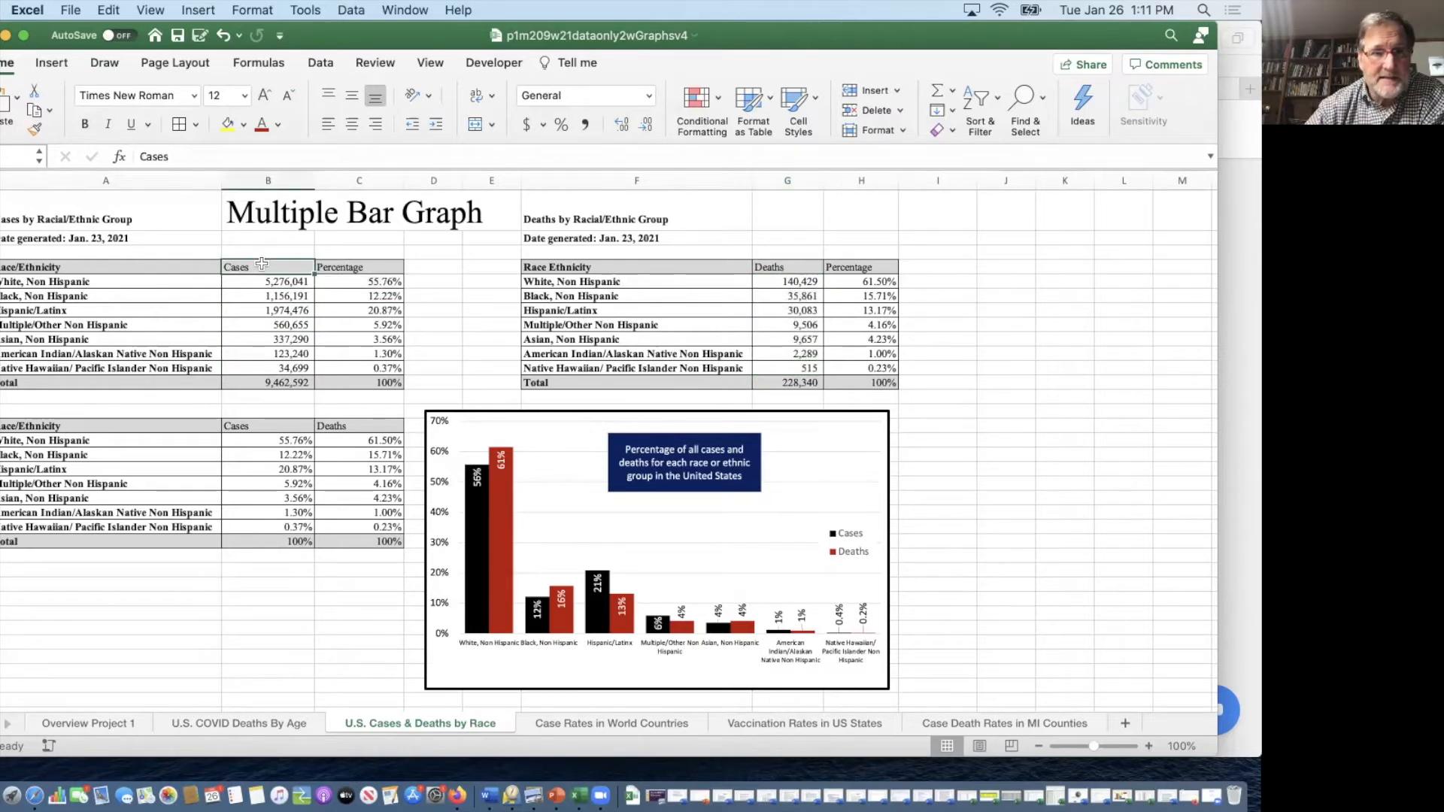
click(267, 426)
click(268, 442)
drag(269, 461, 268, 511)
click(270, 511)
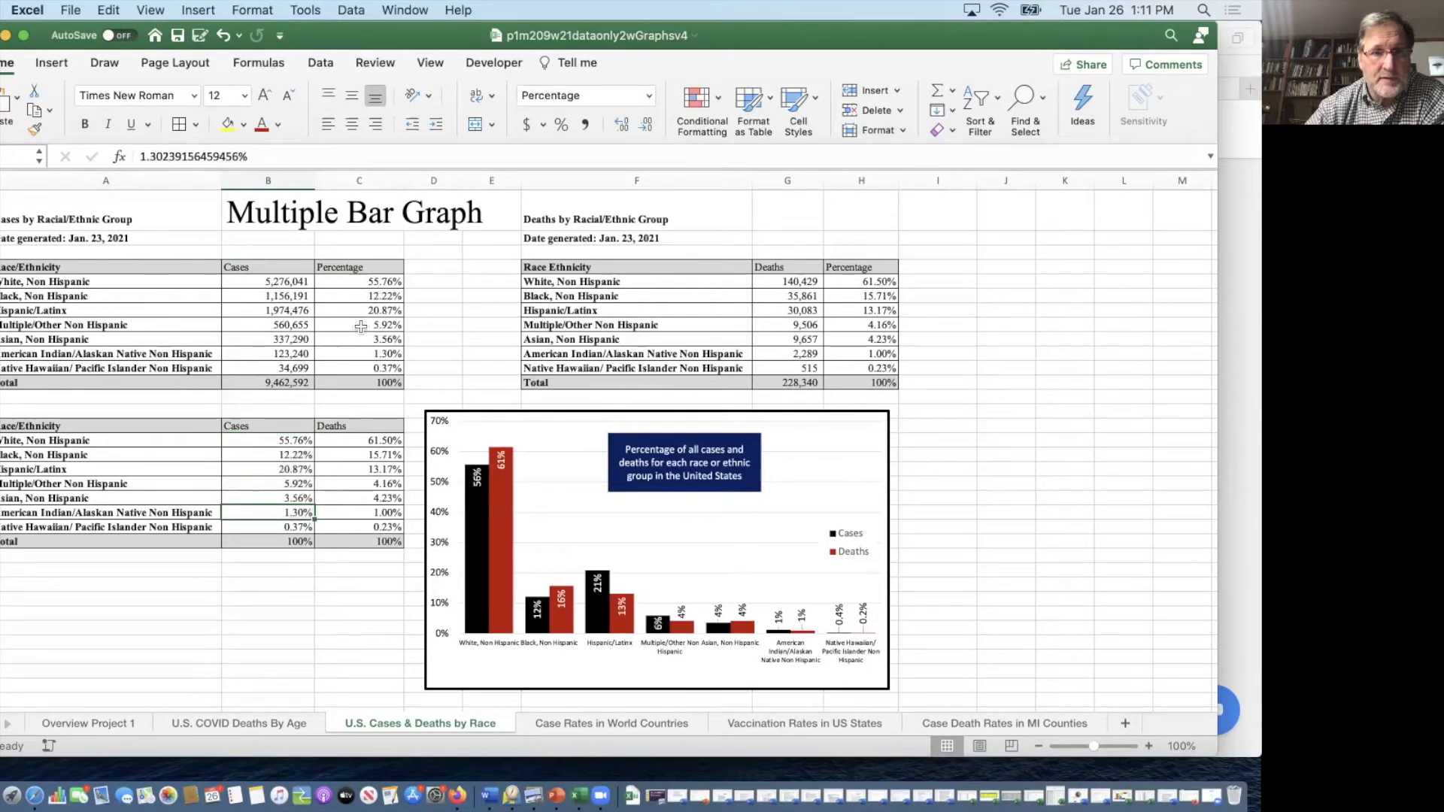
drag(361, 327, 361, 340)
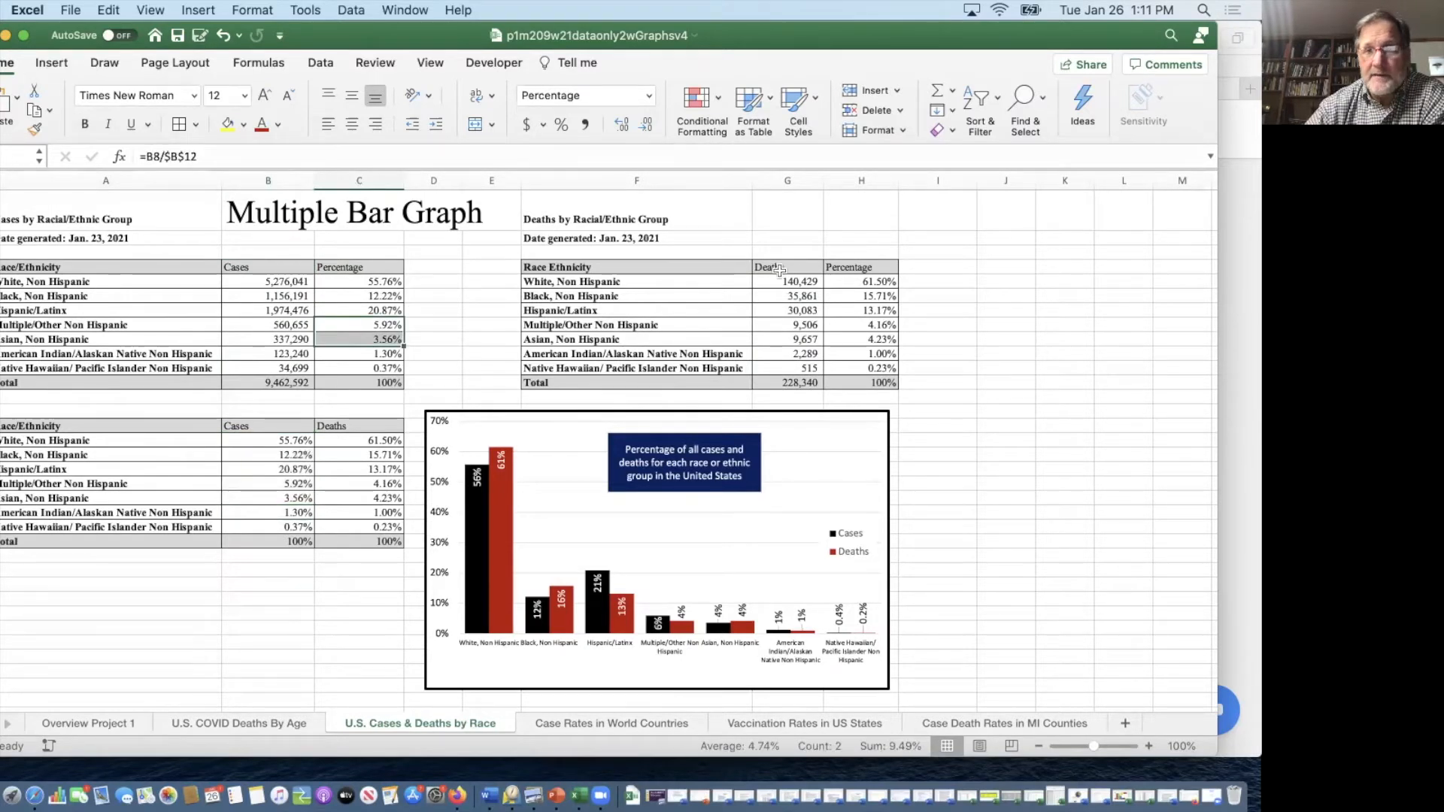
click(778, 267)
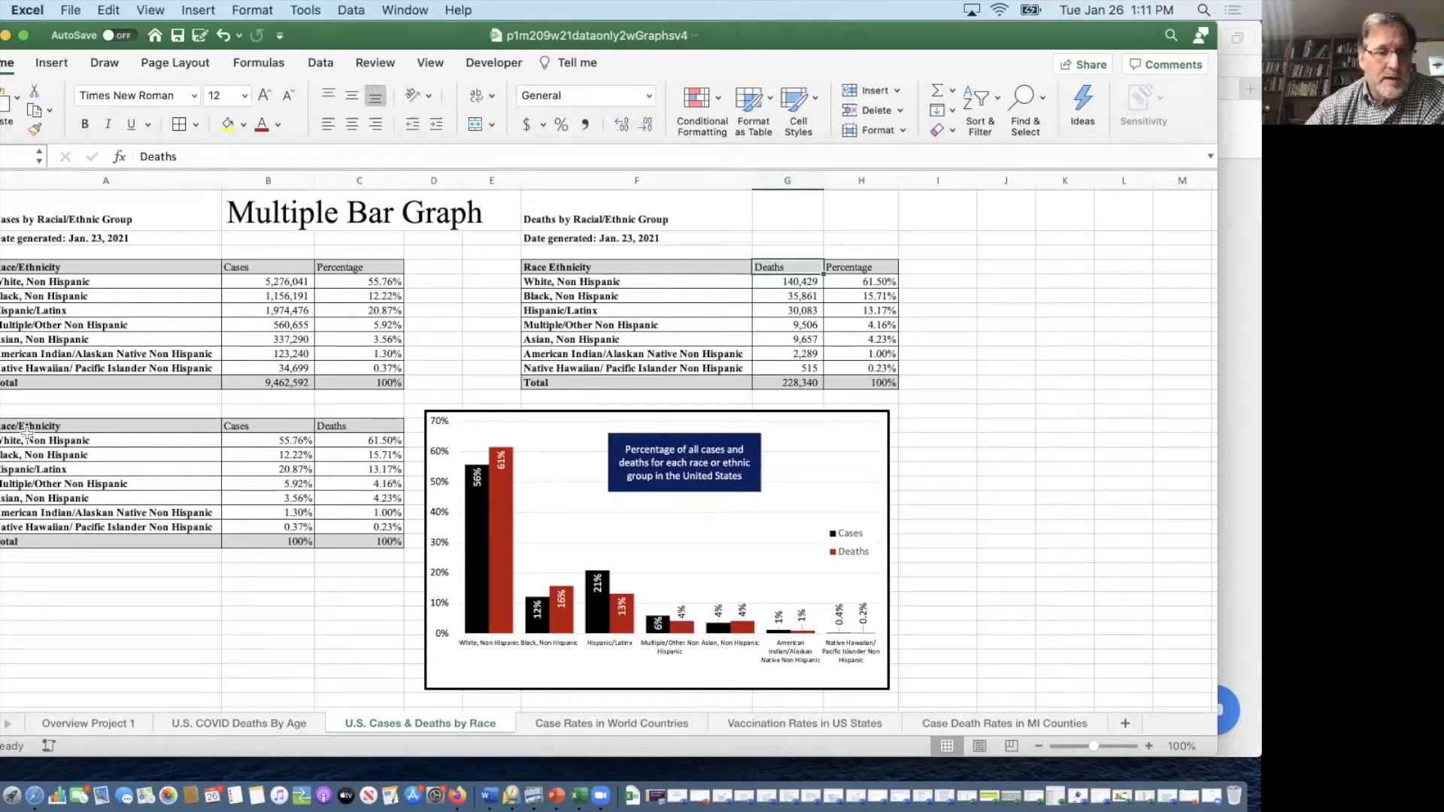
Step: Inspect the combined table's race/ethnicity rows, and check the total formulas for deaths and cases
drag(27, 447, 325, 525)
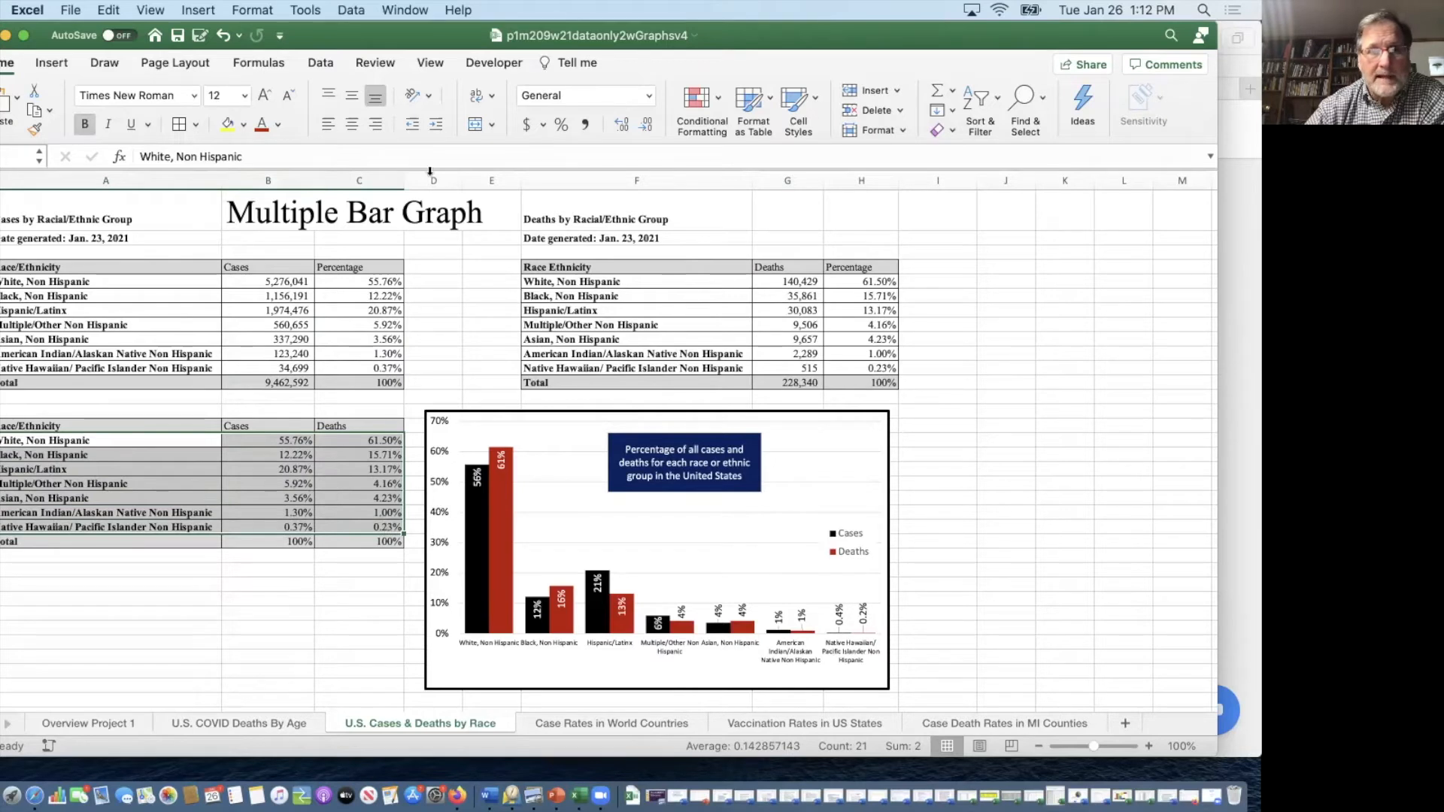
click(52, 65)
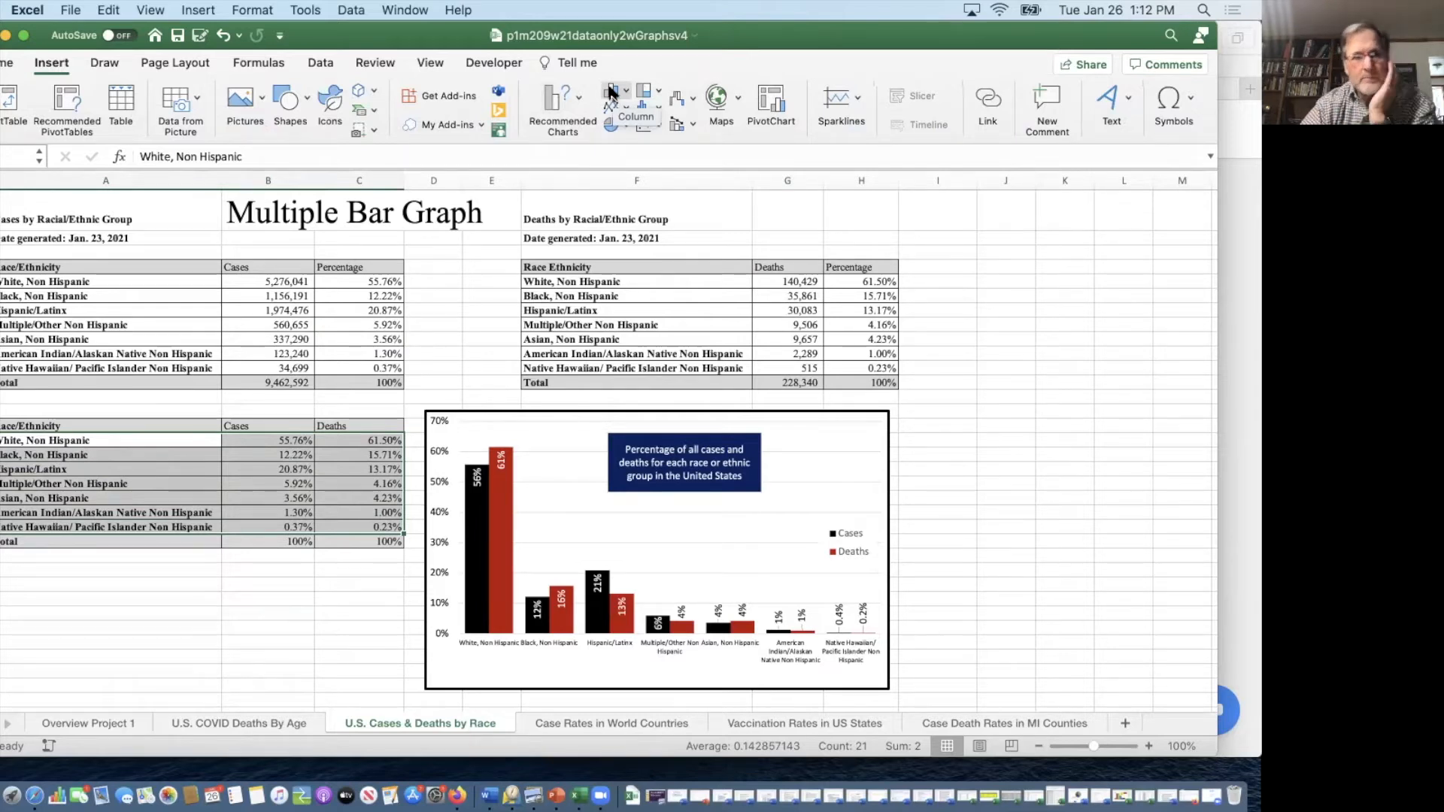
click(801, 380)
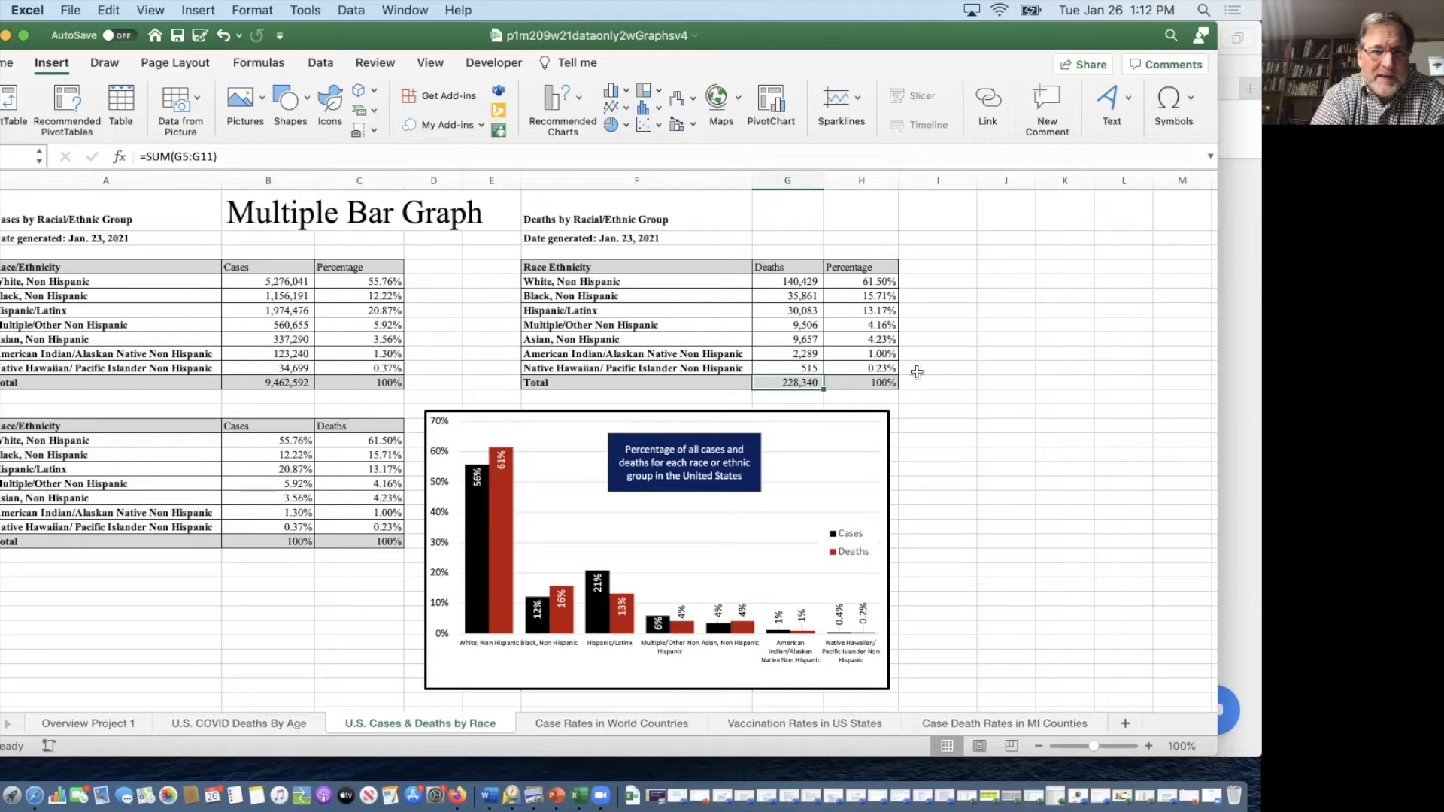
click(291, 378)
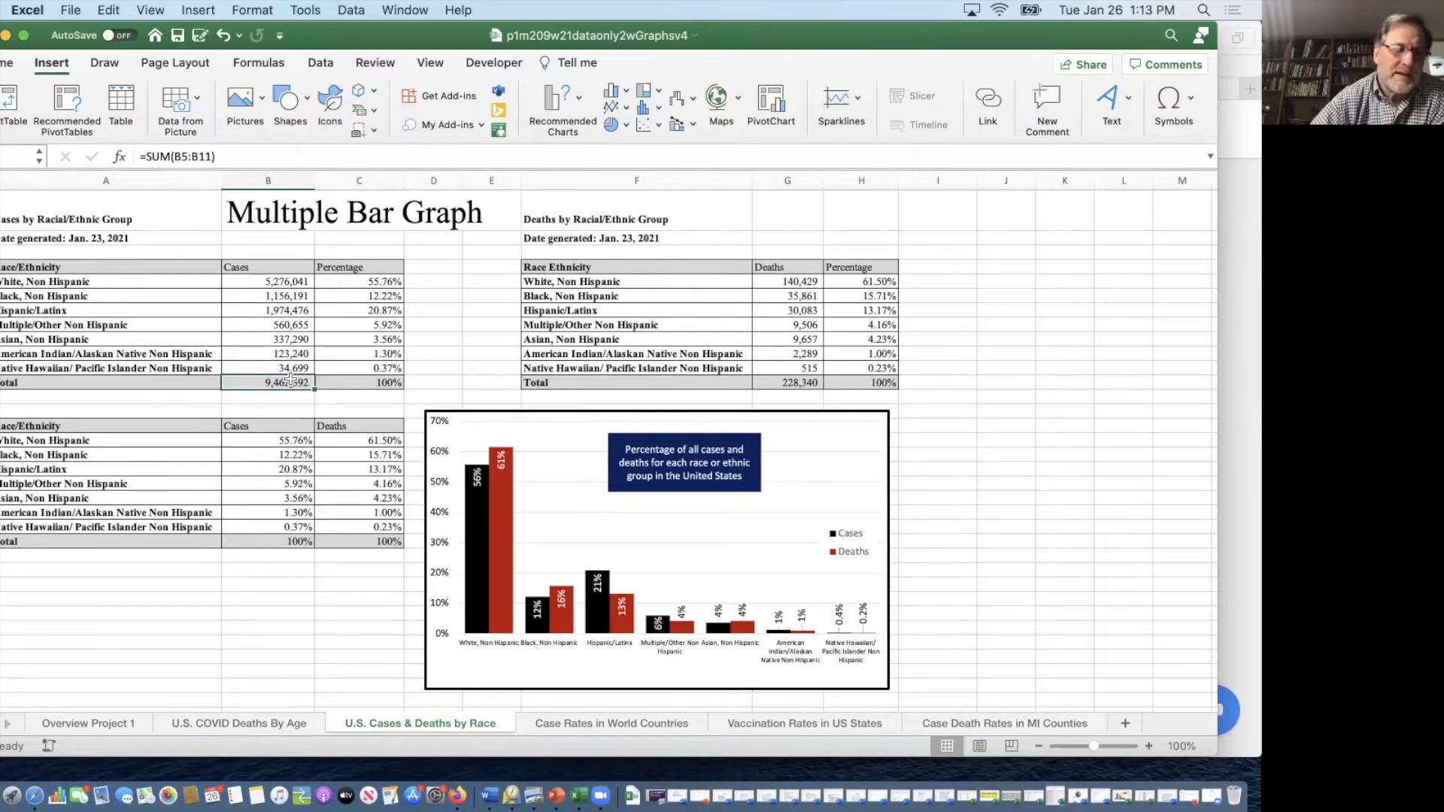
Step: Insert a 2-D clustered column chart from the combined table's race/ethnicity names, Cases and Deaths percentages, leaving out the header and Total rows
drag(30, 440, 332, 523)
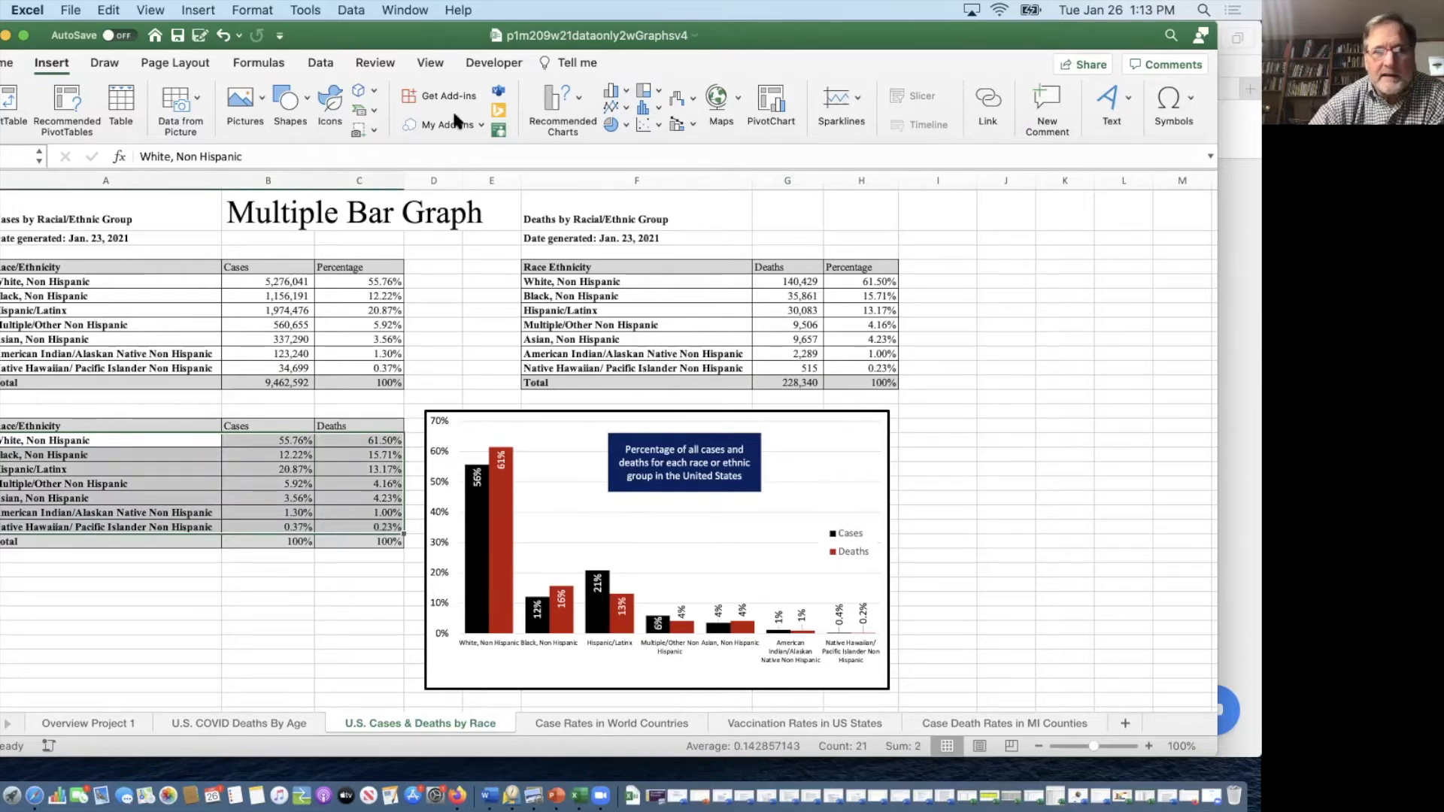
click(615, 94)
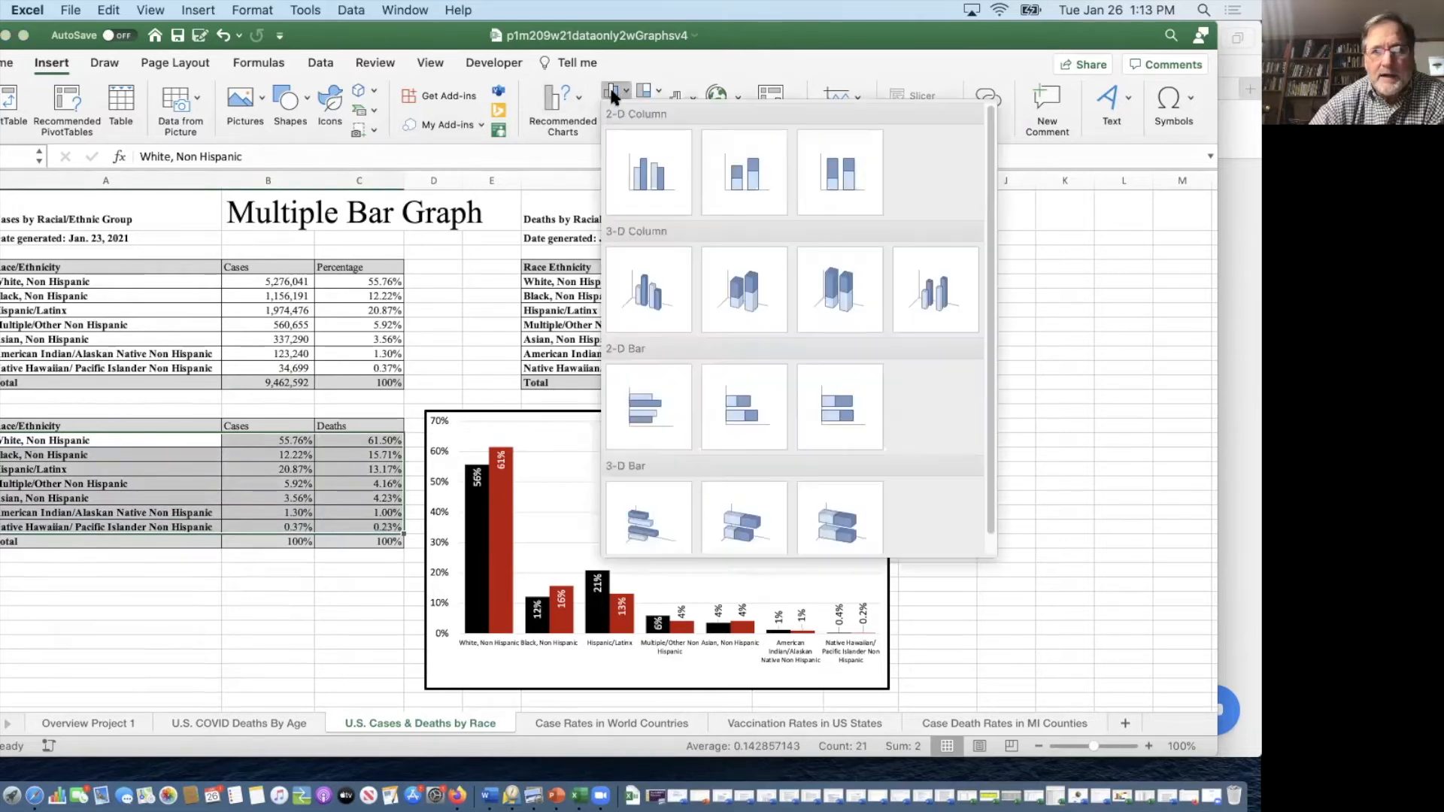
click(652, 182)
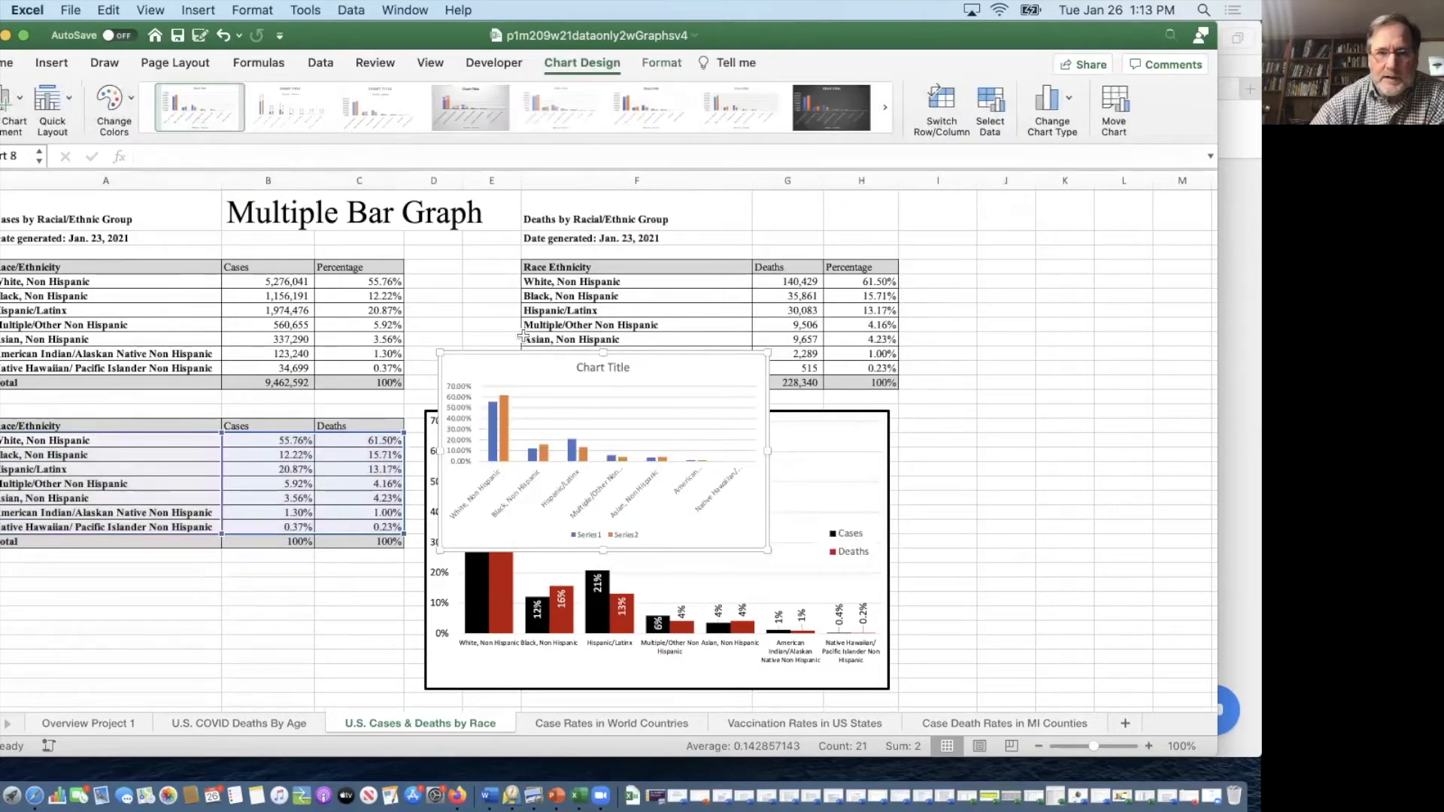
Step: Place the sample graph over the combined table, and move the new column chart beside it, enlarged to cover the deaths table area
drag(499, 350, 468, 188)
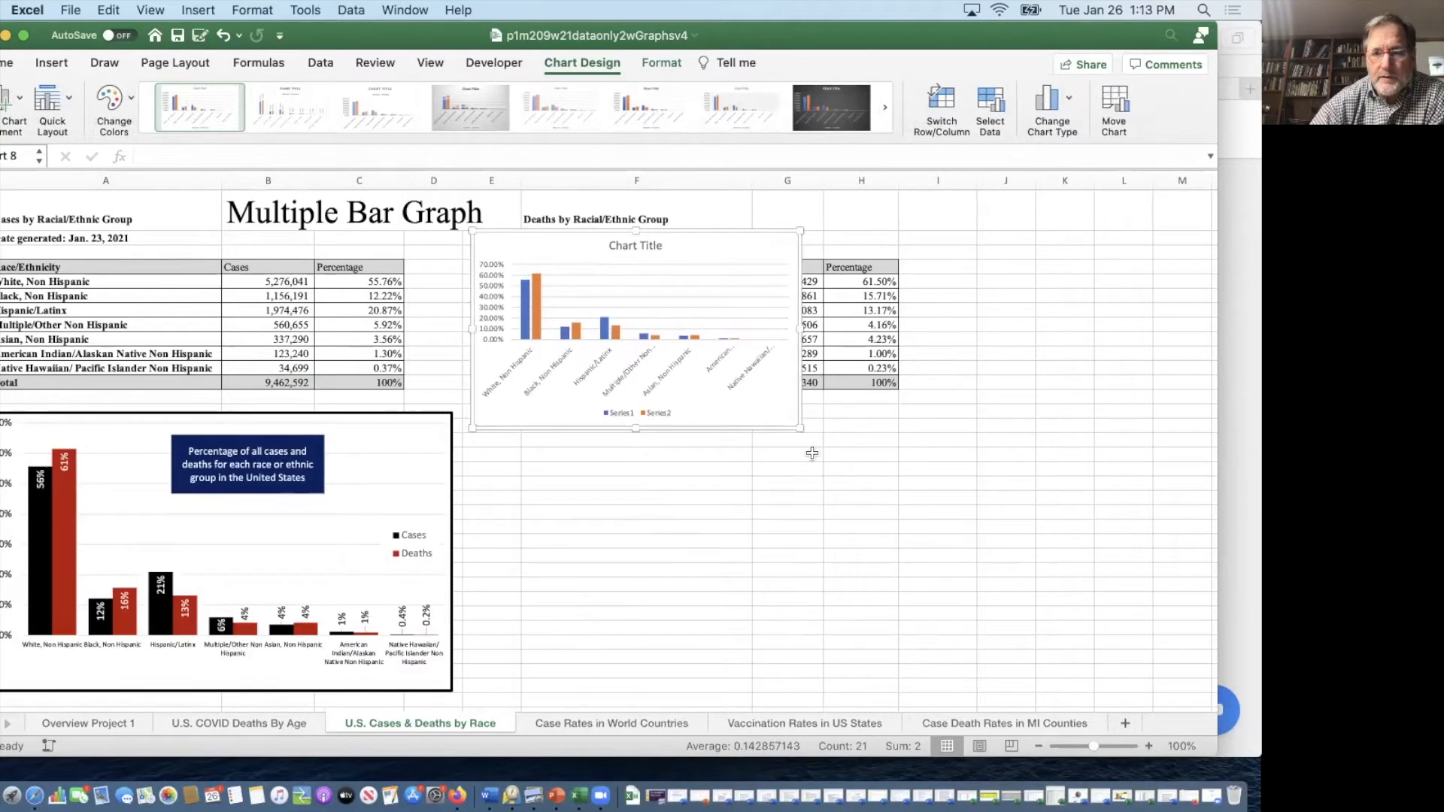
drag(800, 428, 1057, 657)
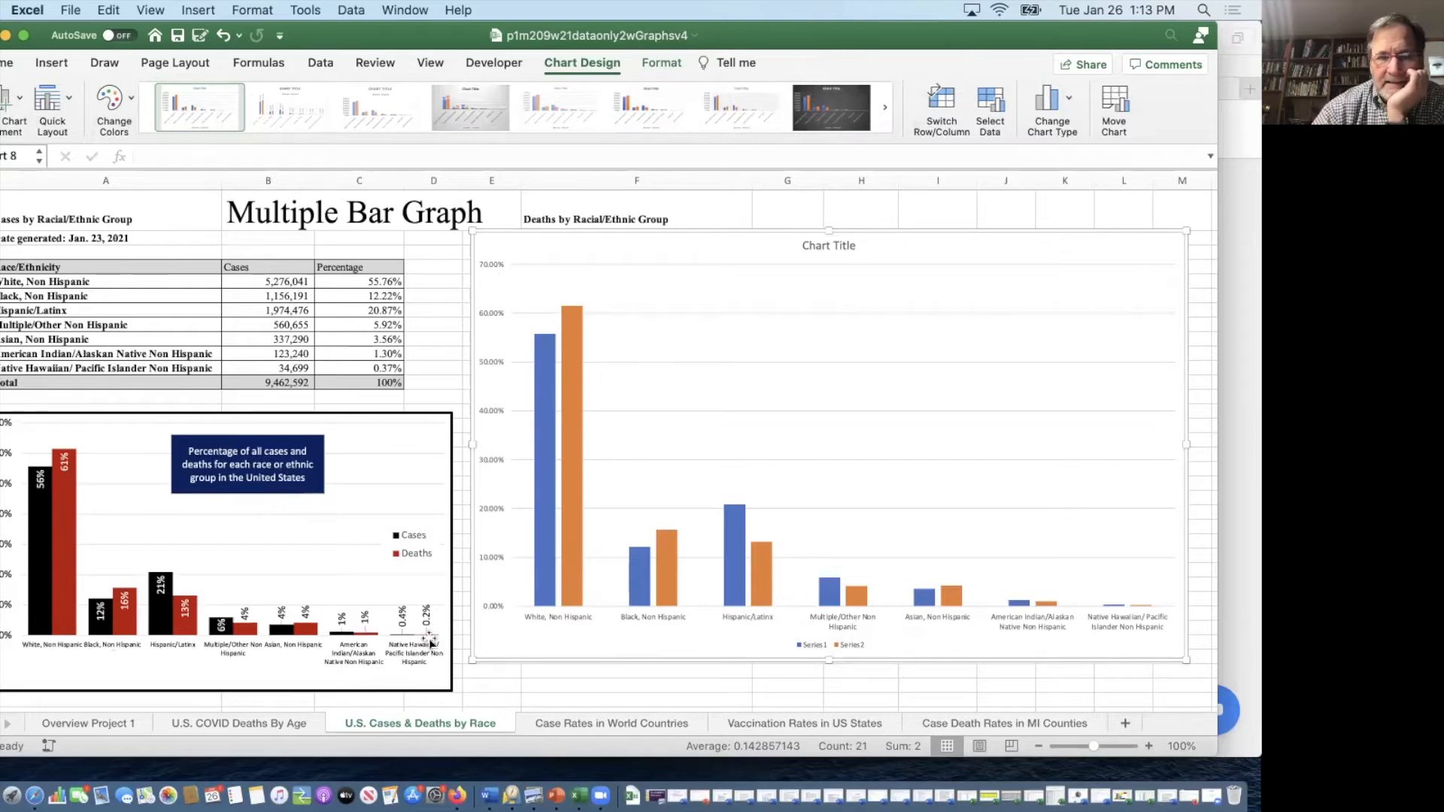
Step: Format the new chart's vertical axis numbers as percentages with 0 decimal places
click(487, 460)
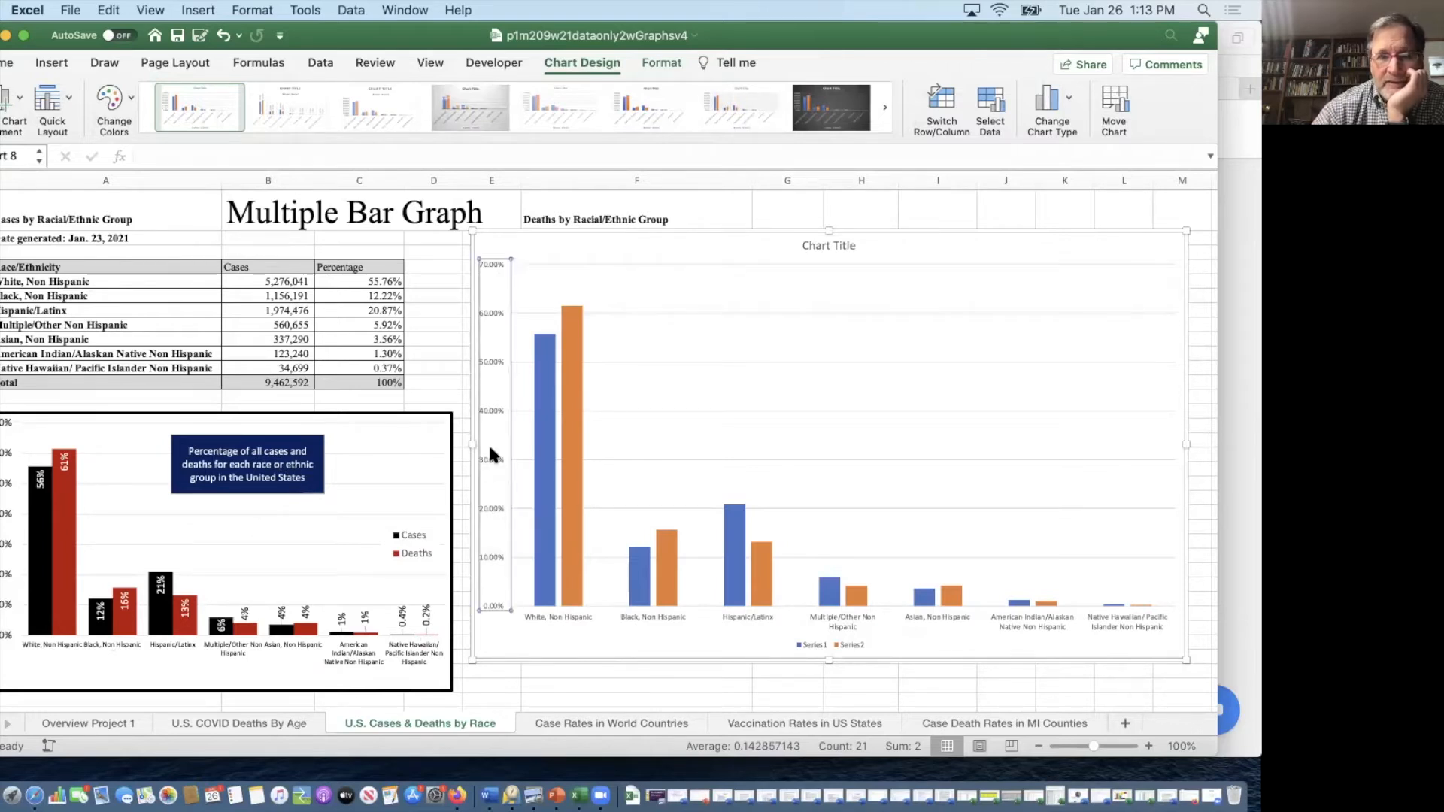
right_click(493, 520)
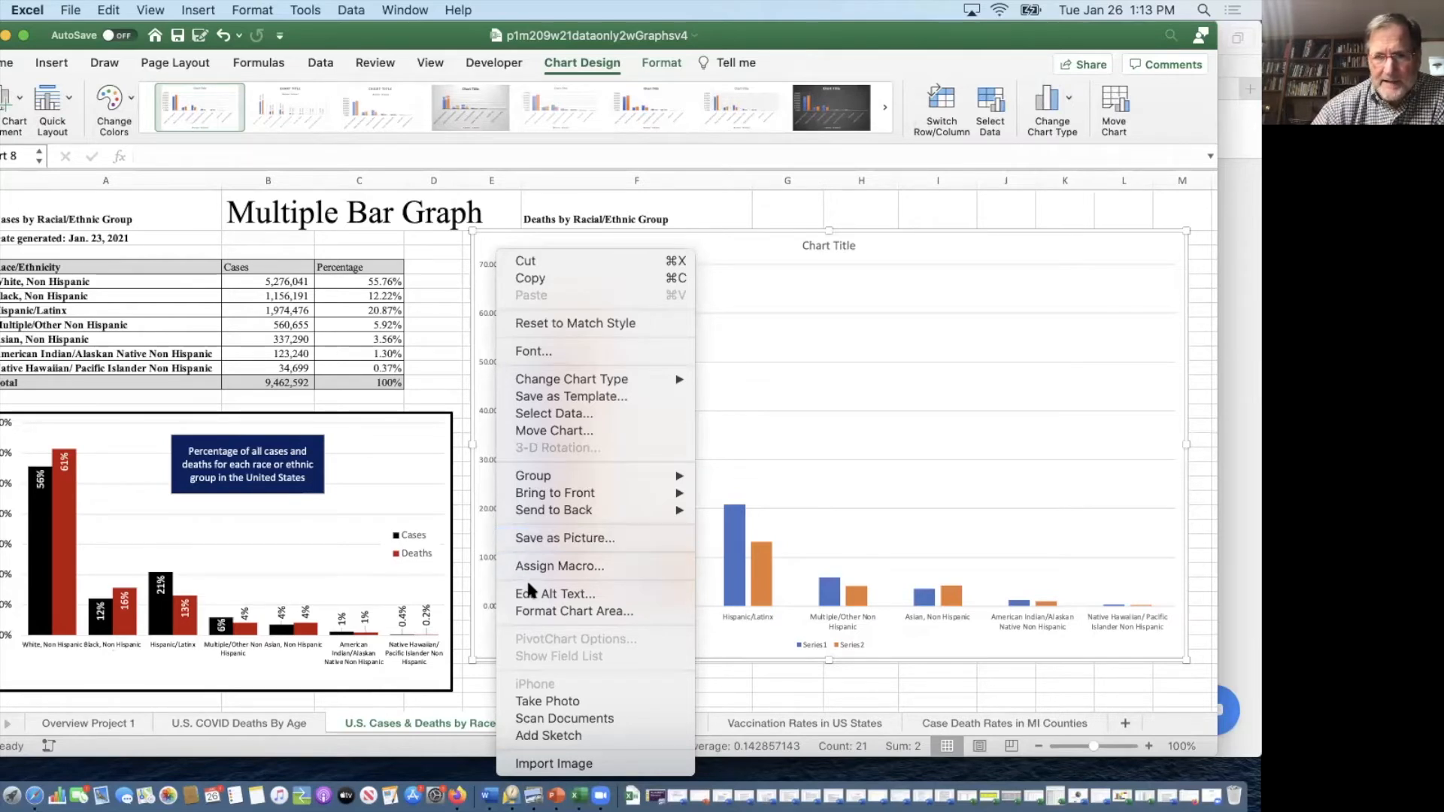
click(486, 411)
click(486, 411)
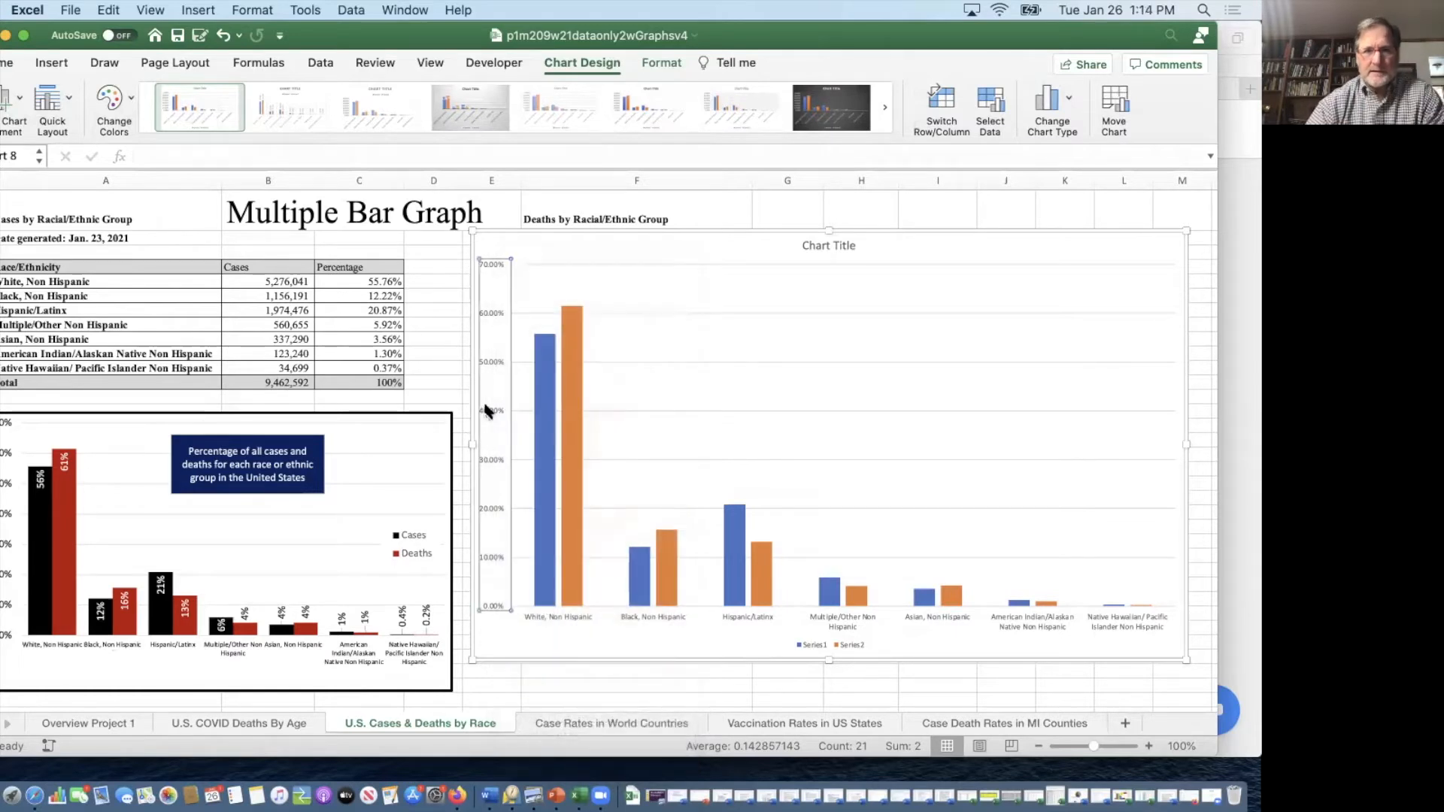
right_click(486, 411)
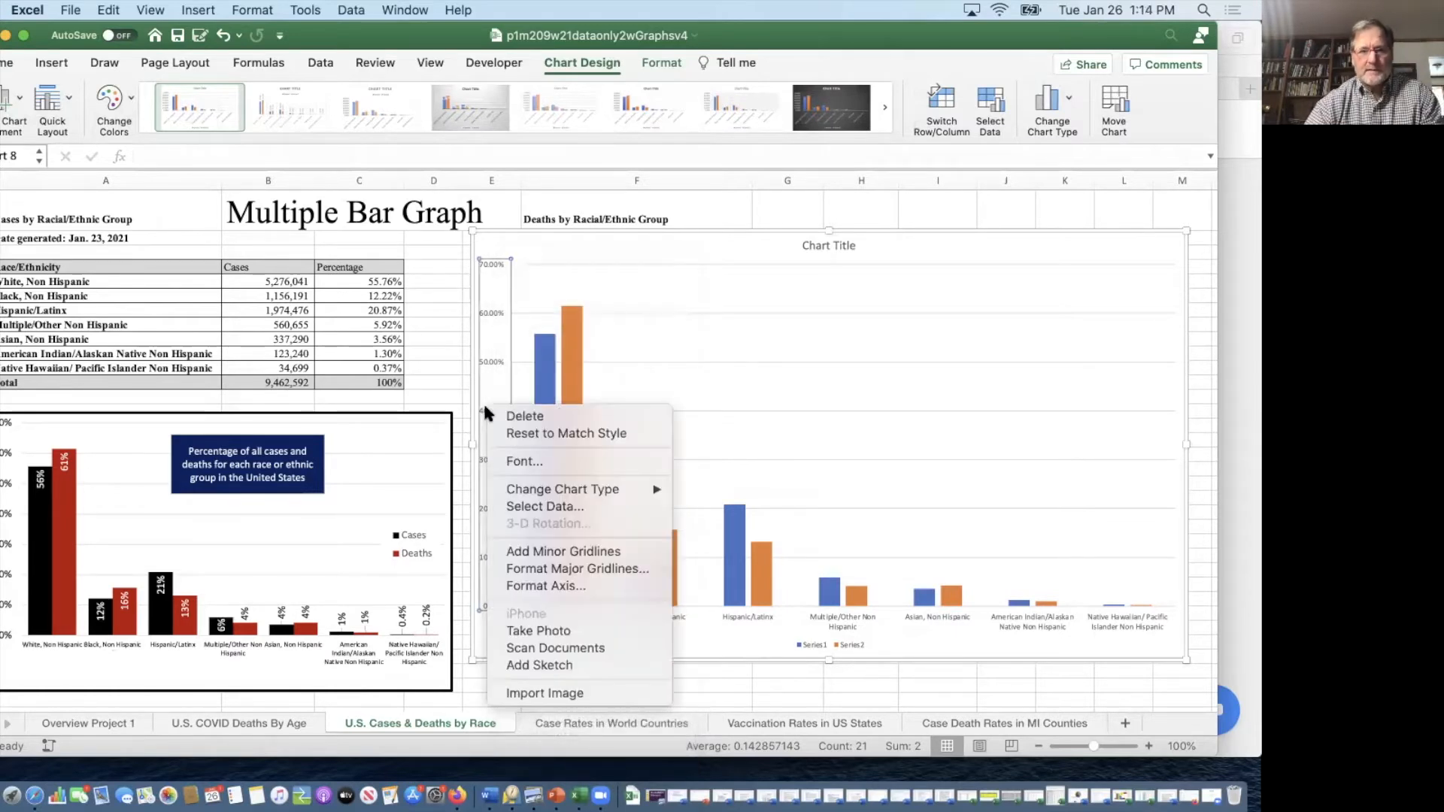
click(539, 586)
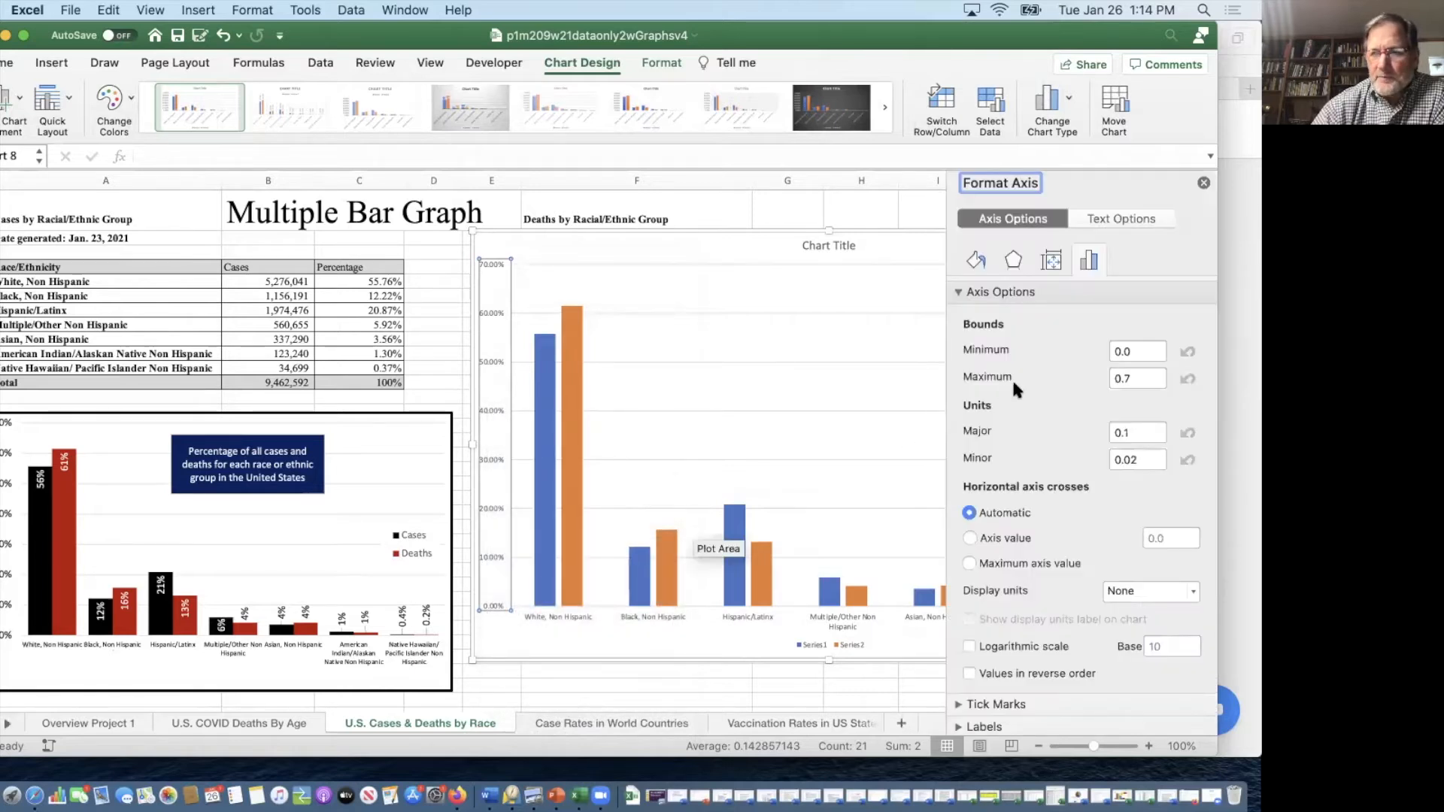
scroll(1013, 385, down, 2)
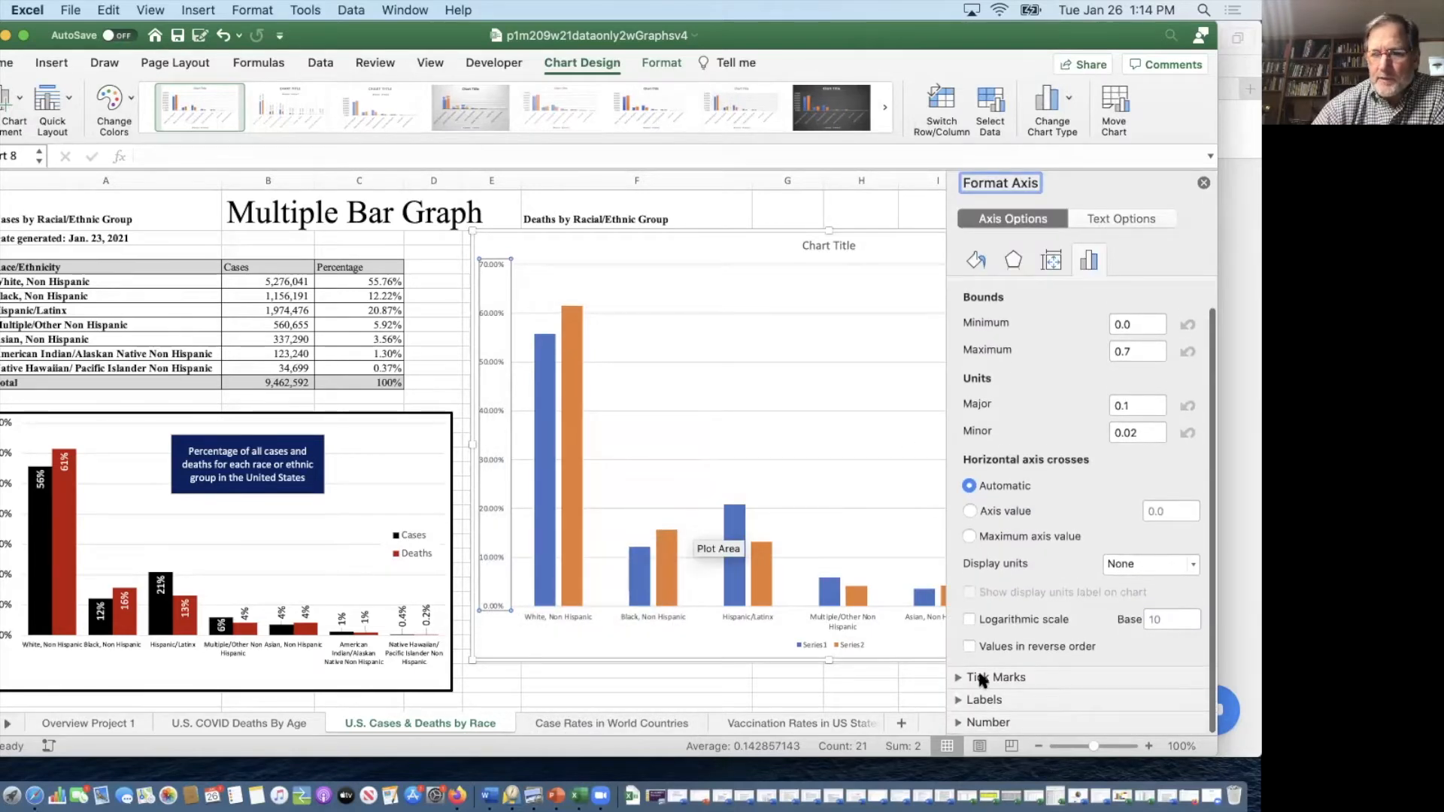
click(955, 718)
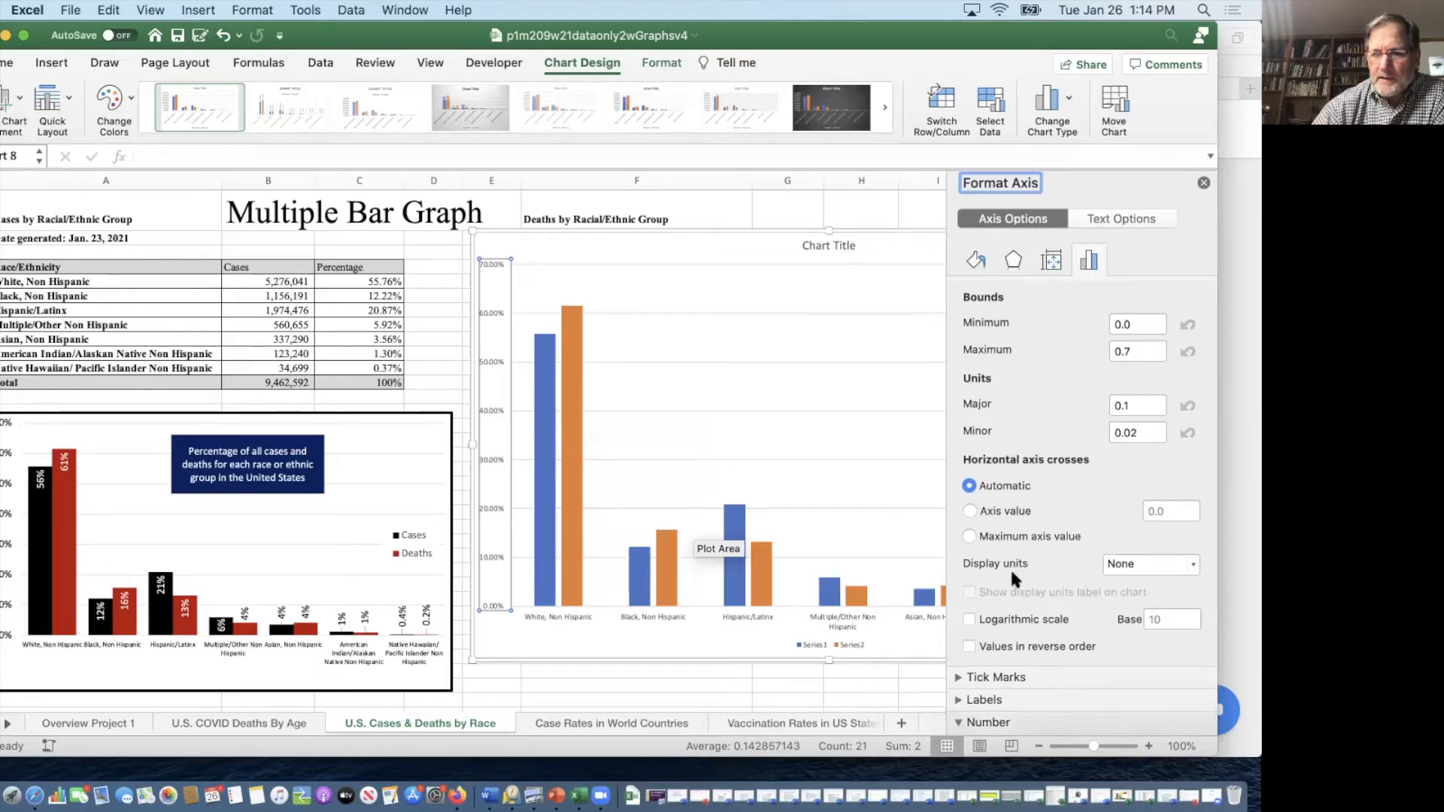
scroll(1010, 568, down, 10)
click(1159, 607)
key(BackSpace)
text(2)
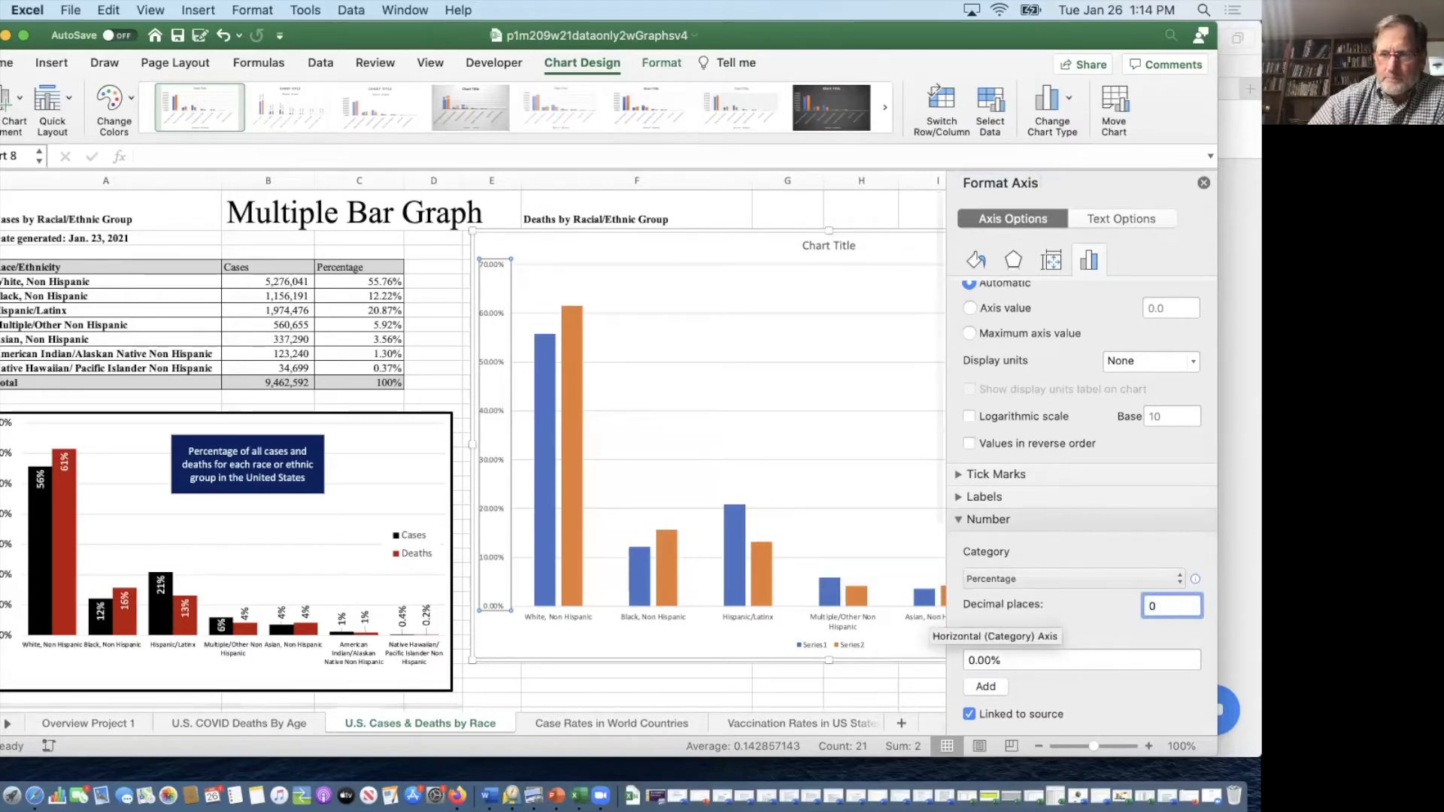
key(Return)
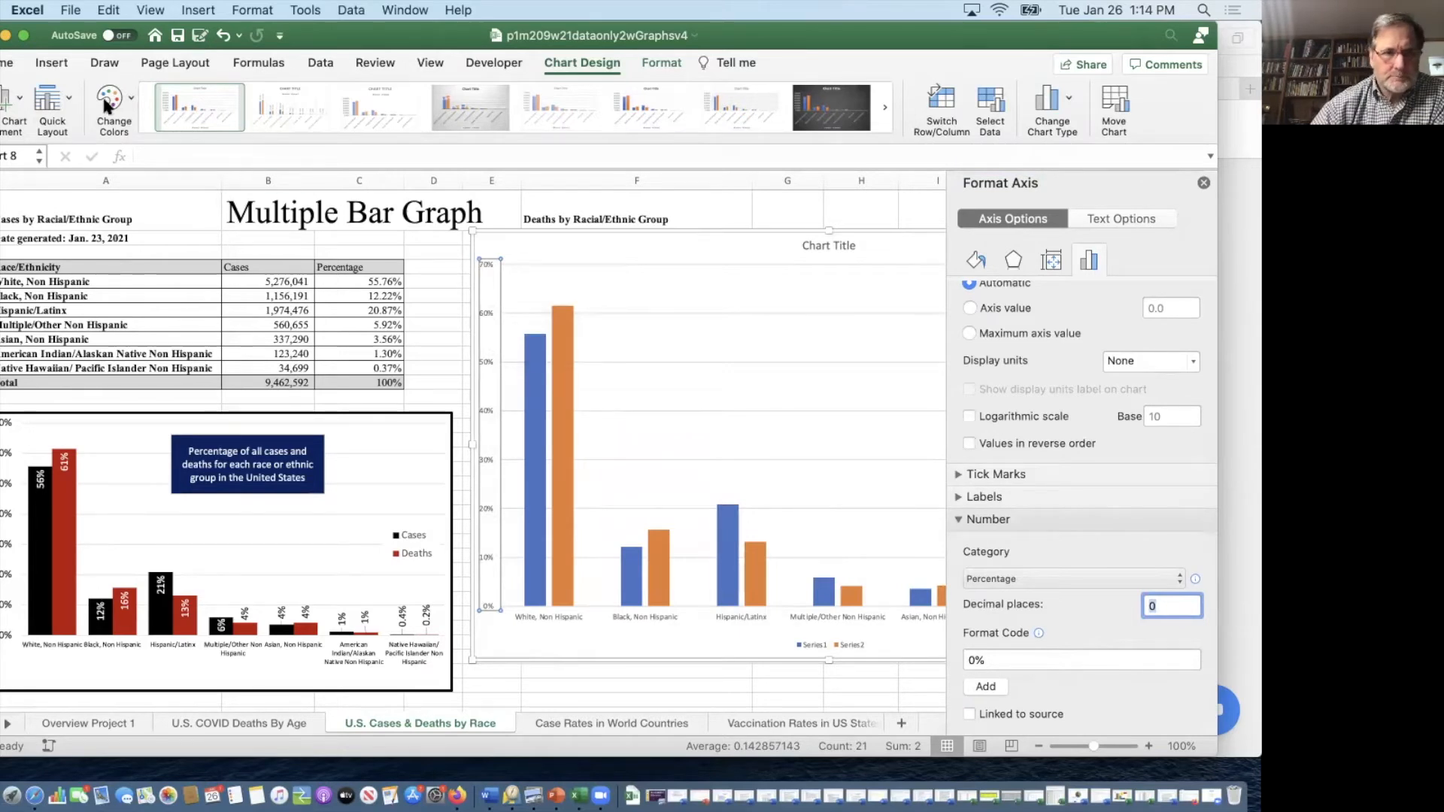
Step: Set the font size of the vertical axis percentage labels to 18
click(4, 65)
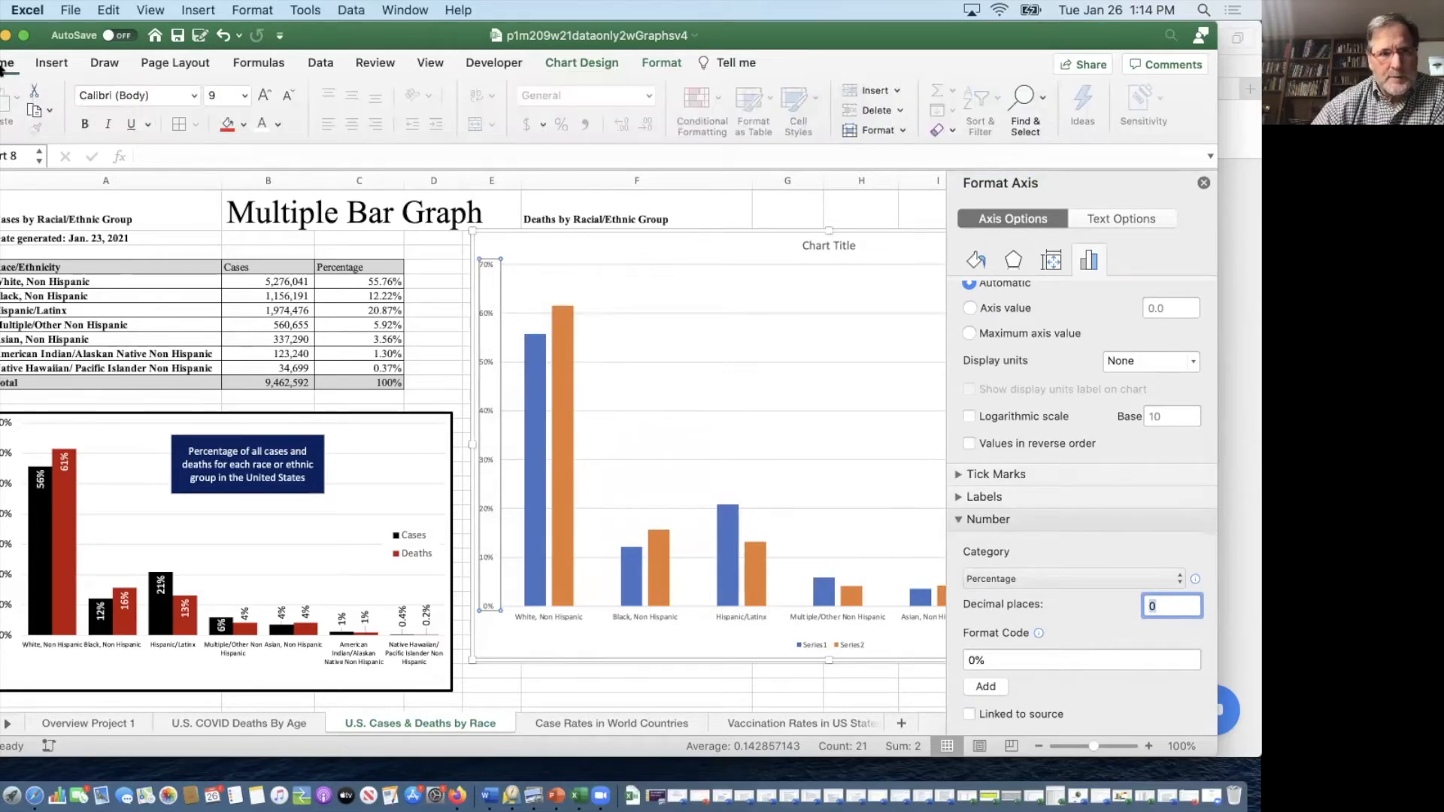
click(244, 95)
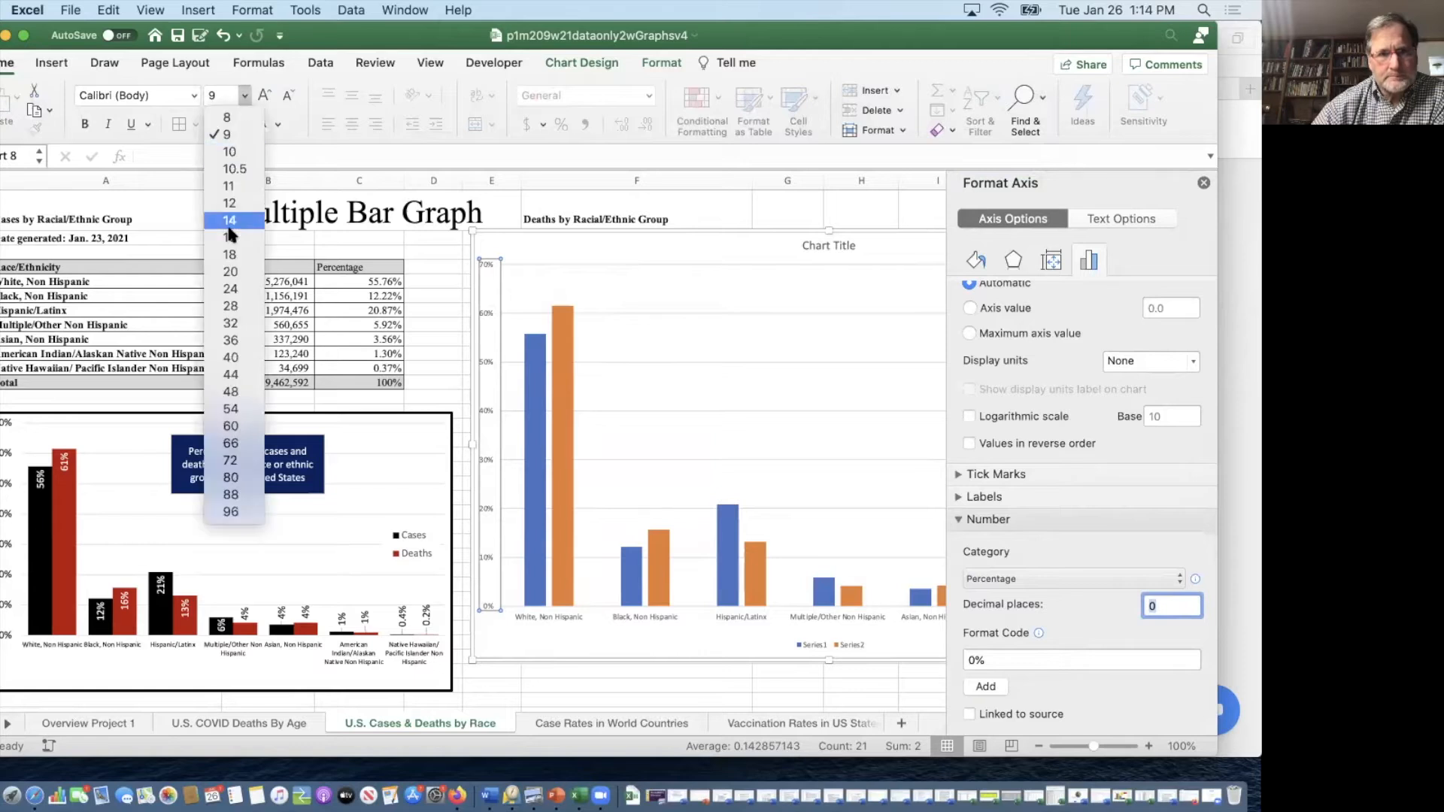
click(227, 252)
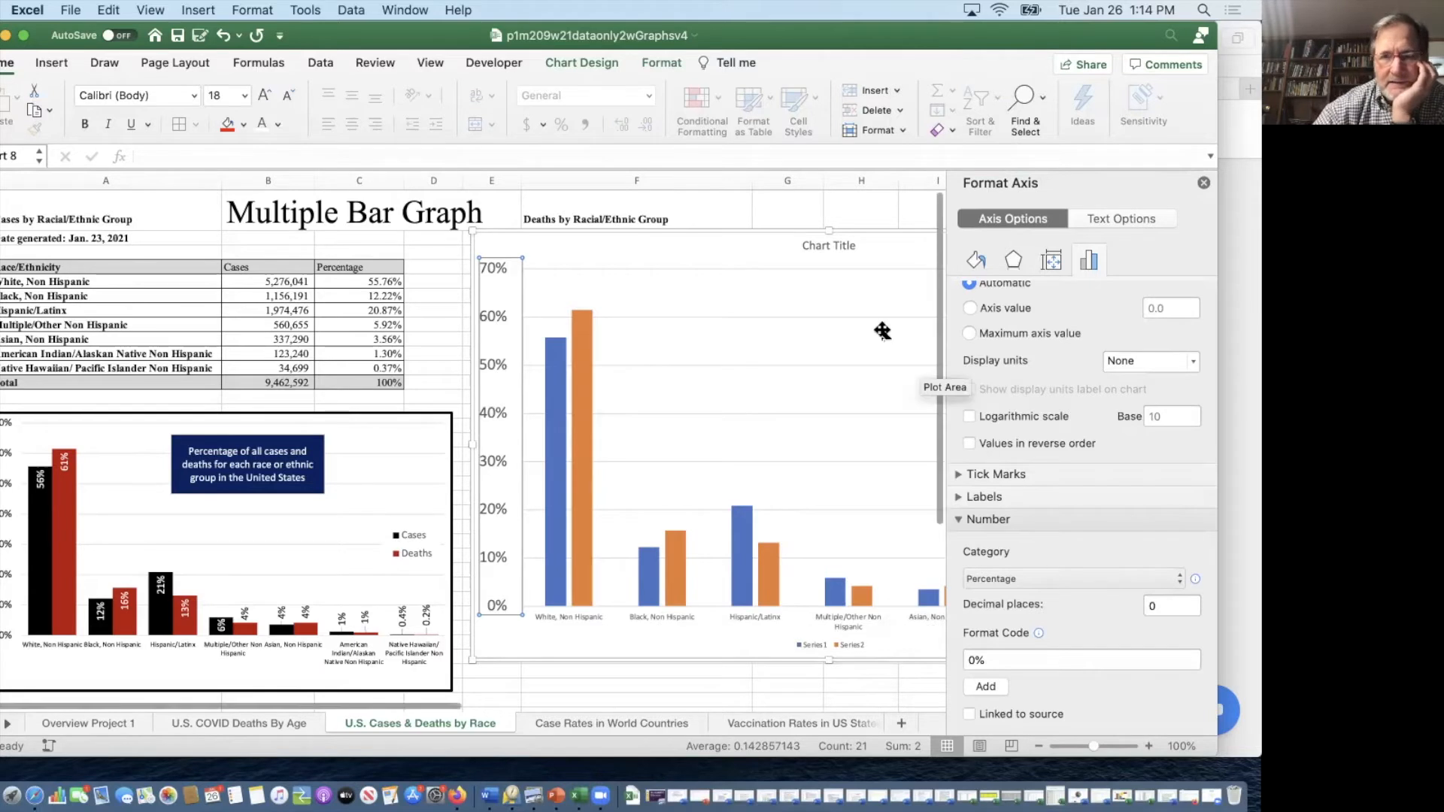
Step: Delete the chart title and add a text box in the upper plot area reading "Percentage of all cases ..."
click(816, 246)
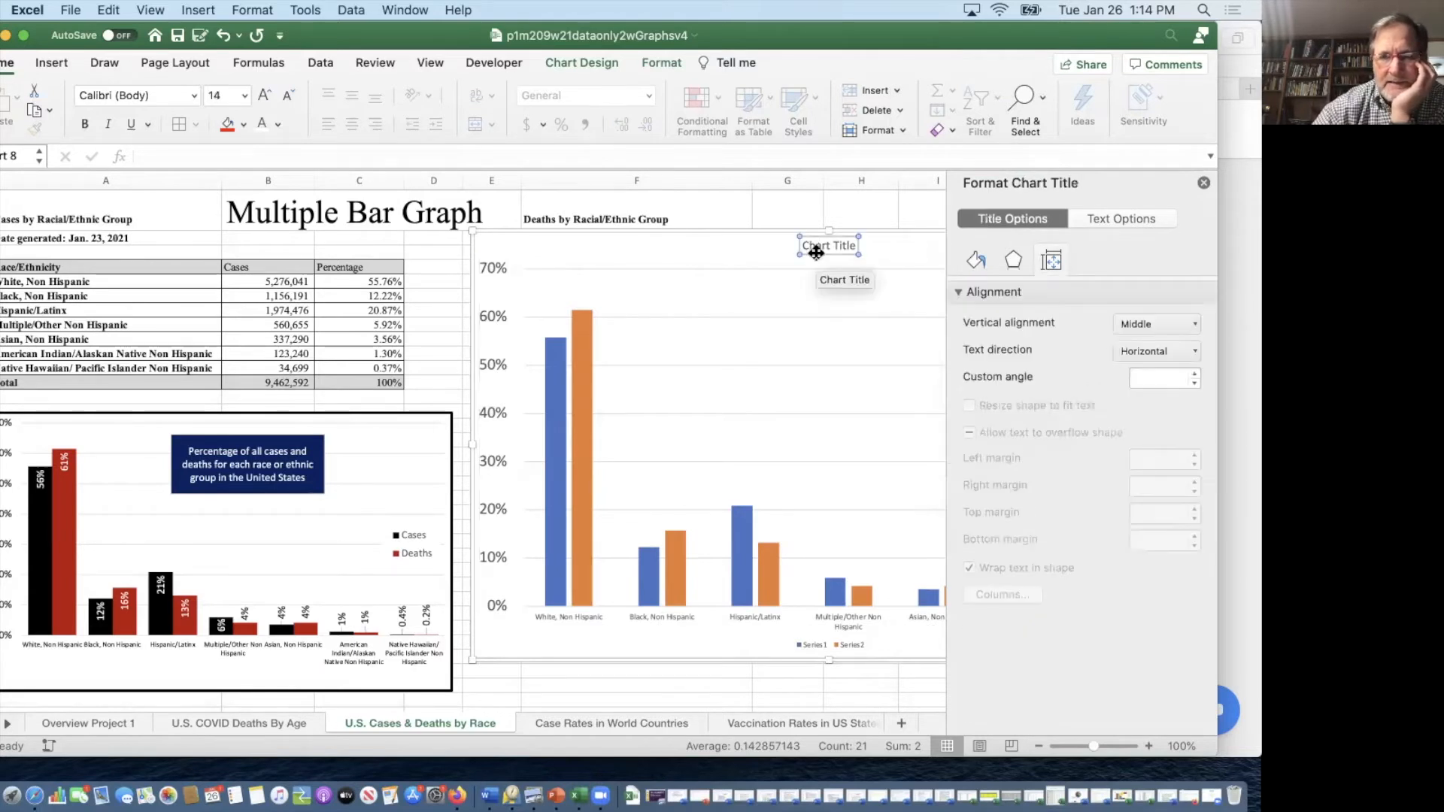
key(Delete)
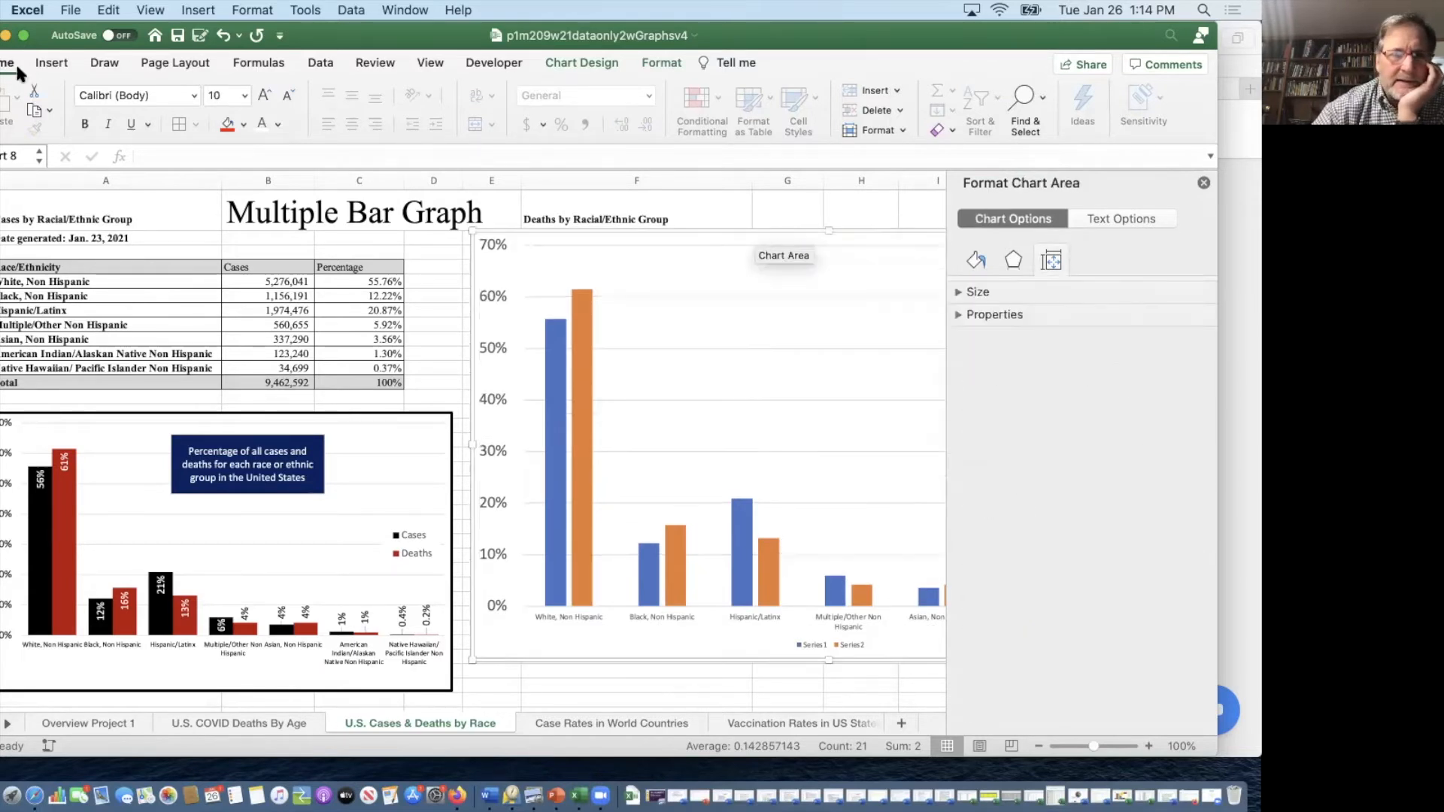
click(46, 63)
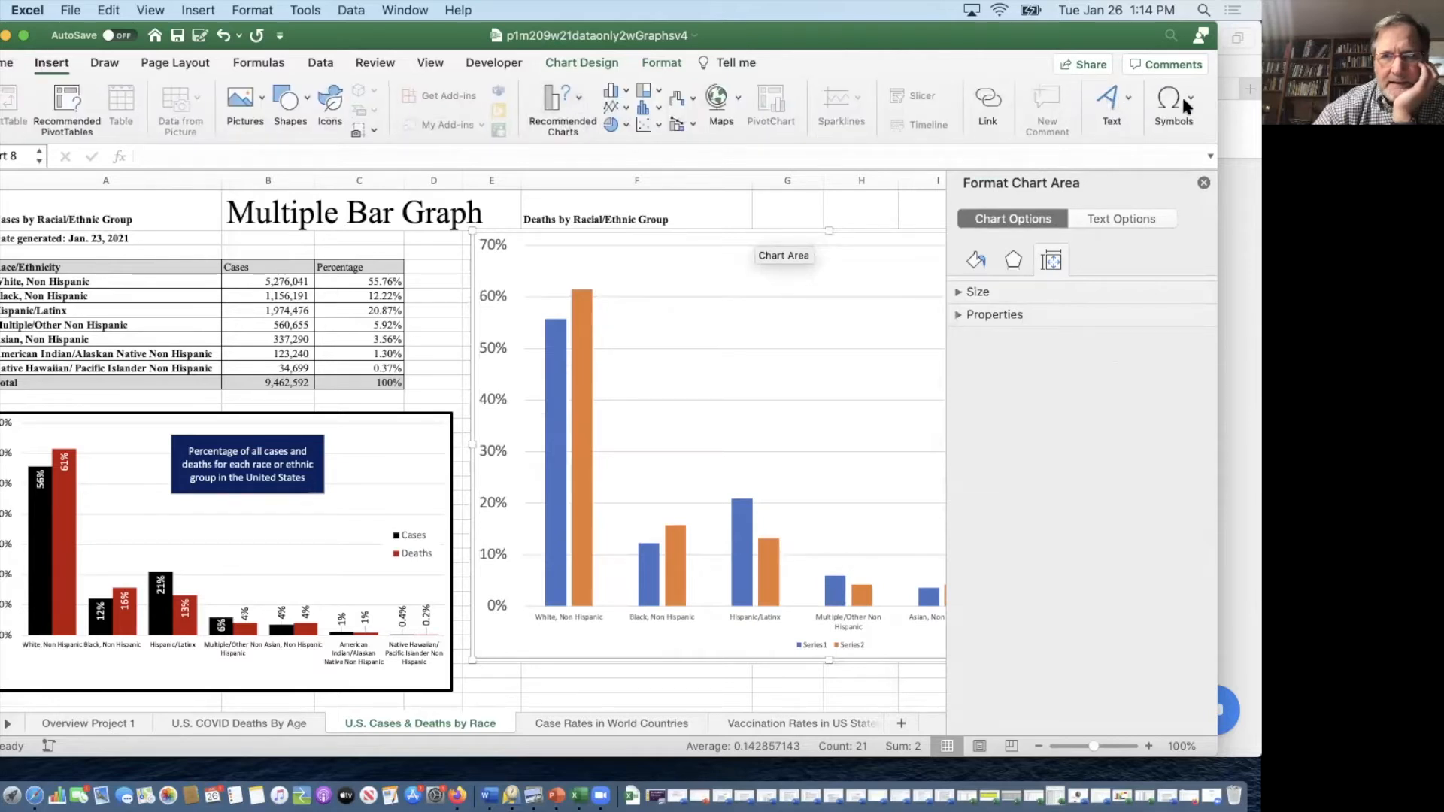
click(1107, 109)
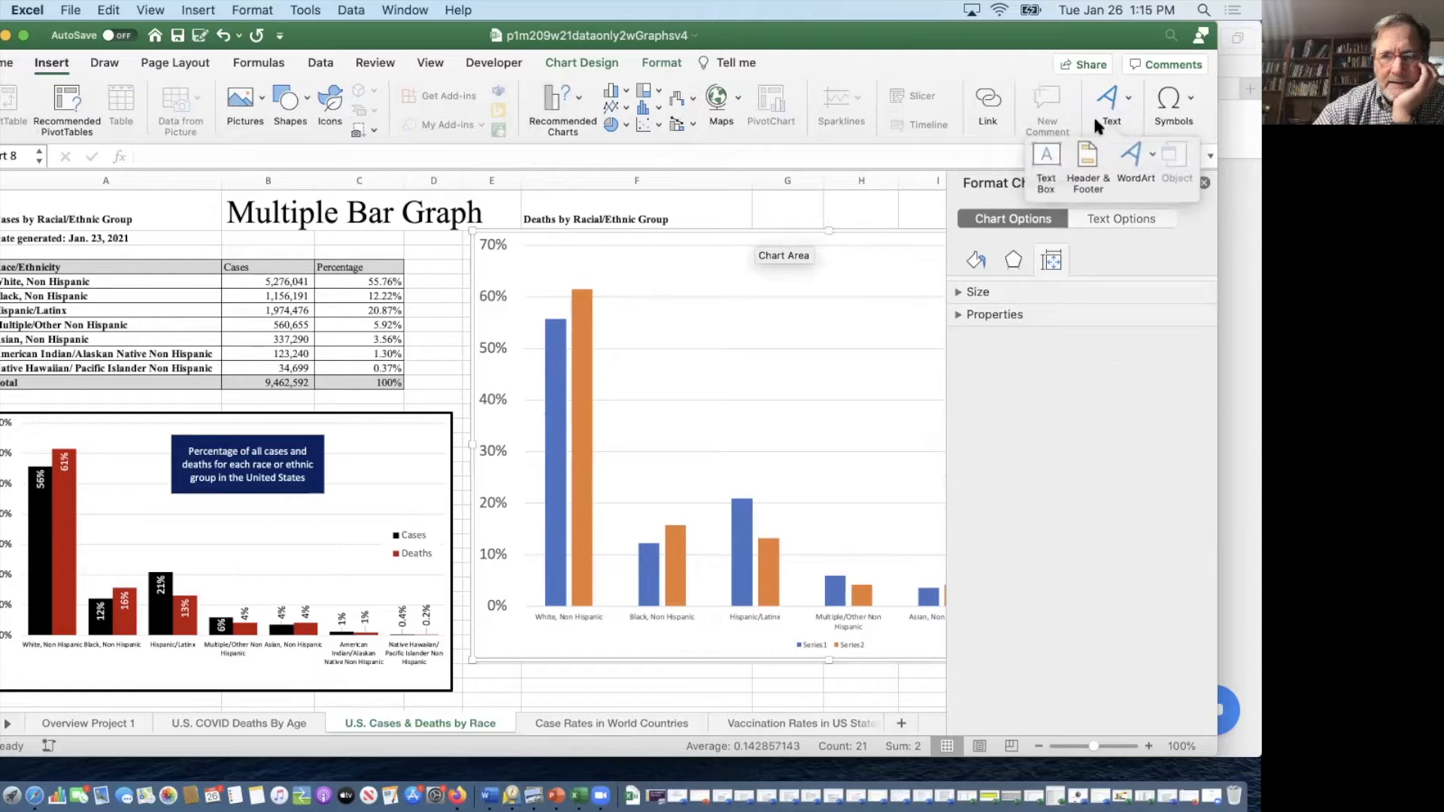
click(1049, 174)
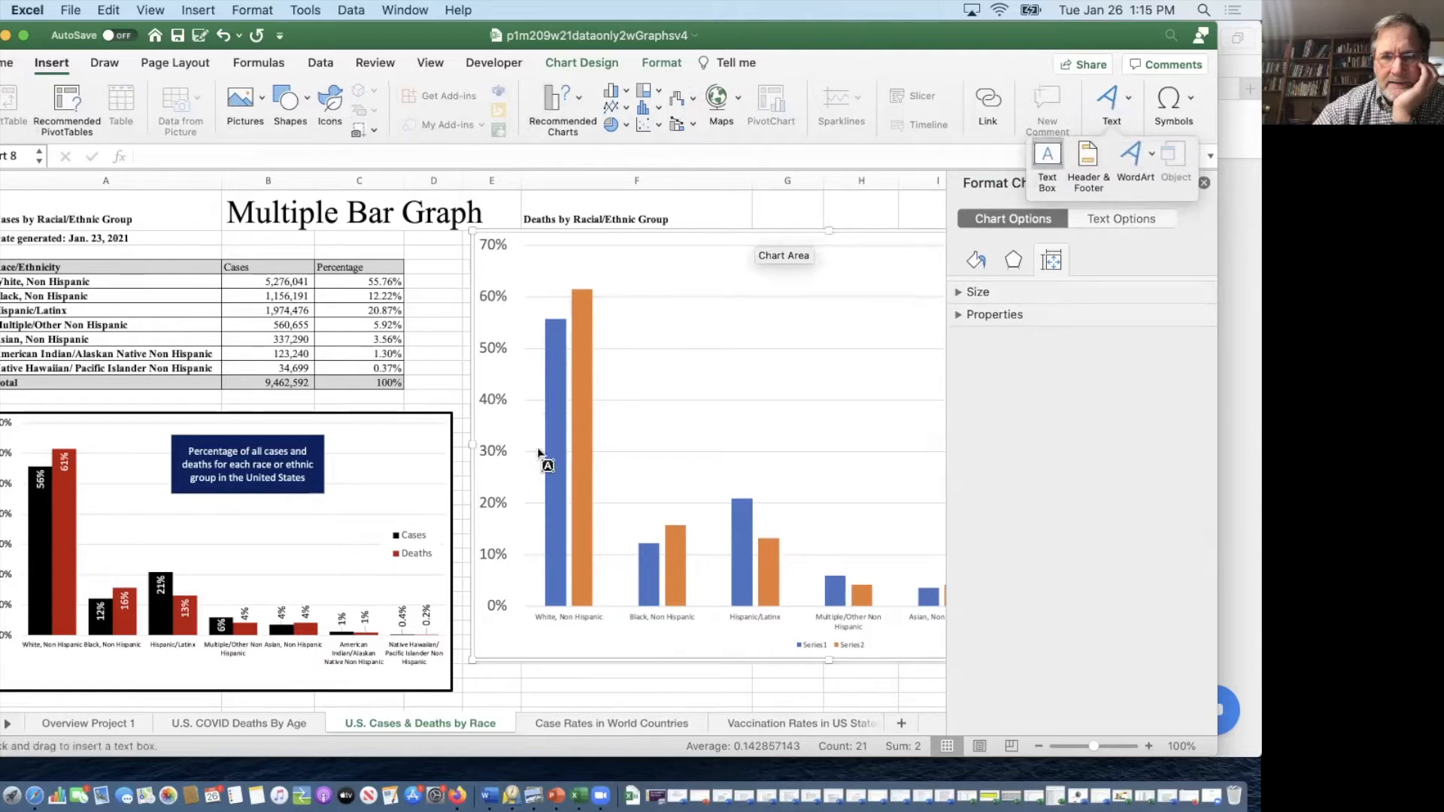
drag(658, 266, 876, 400)
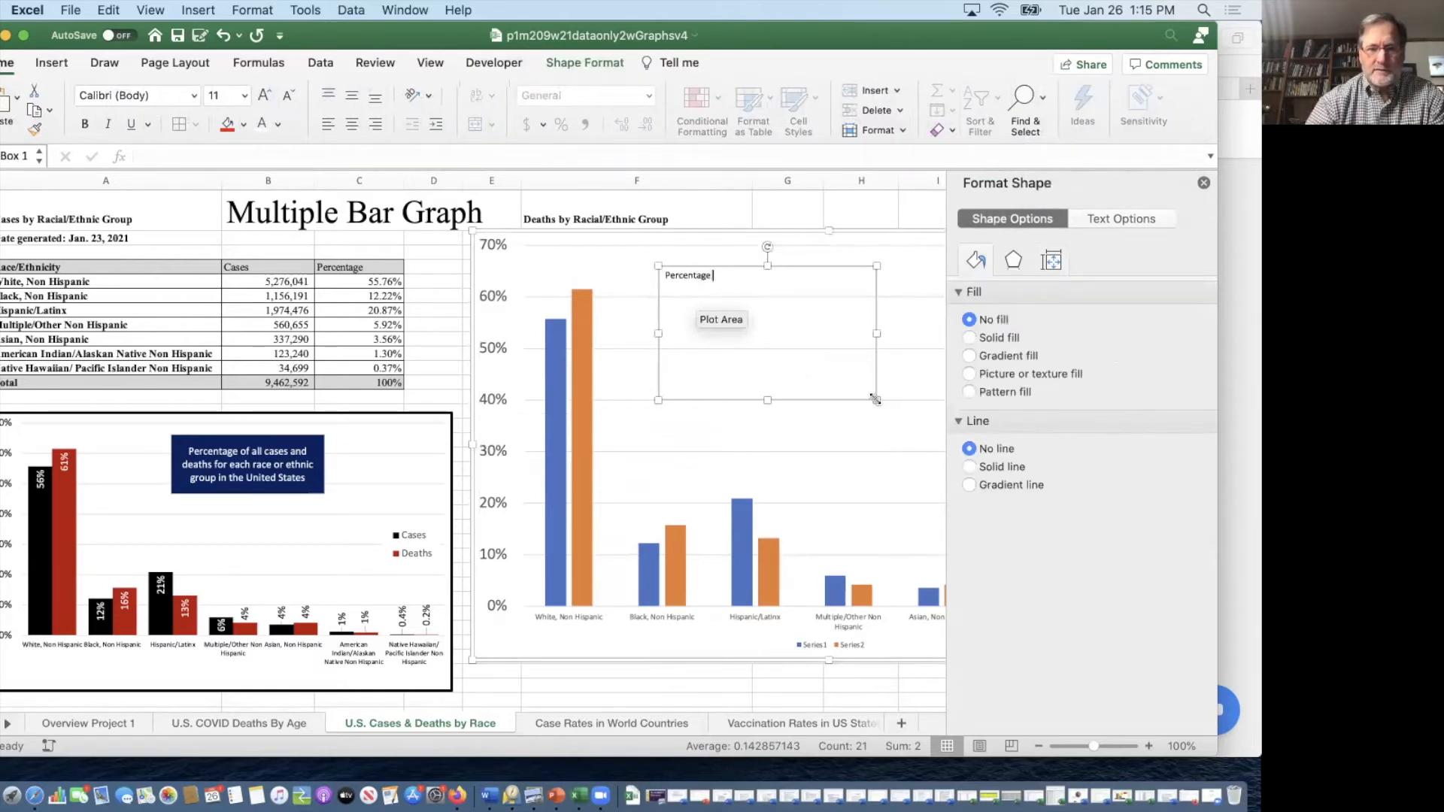
text(Percentage of all cas)
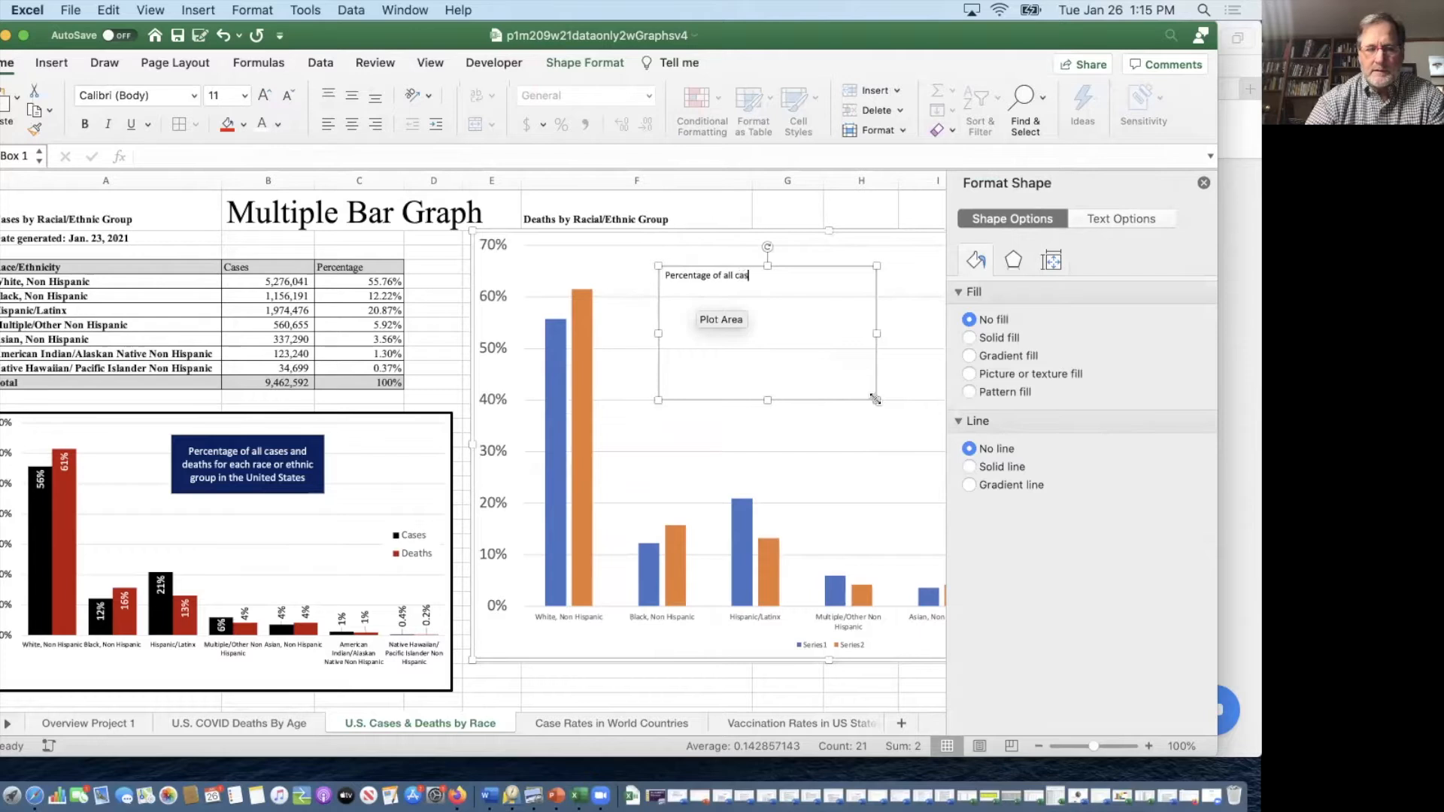
text(es ...)
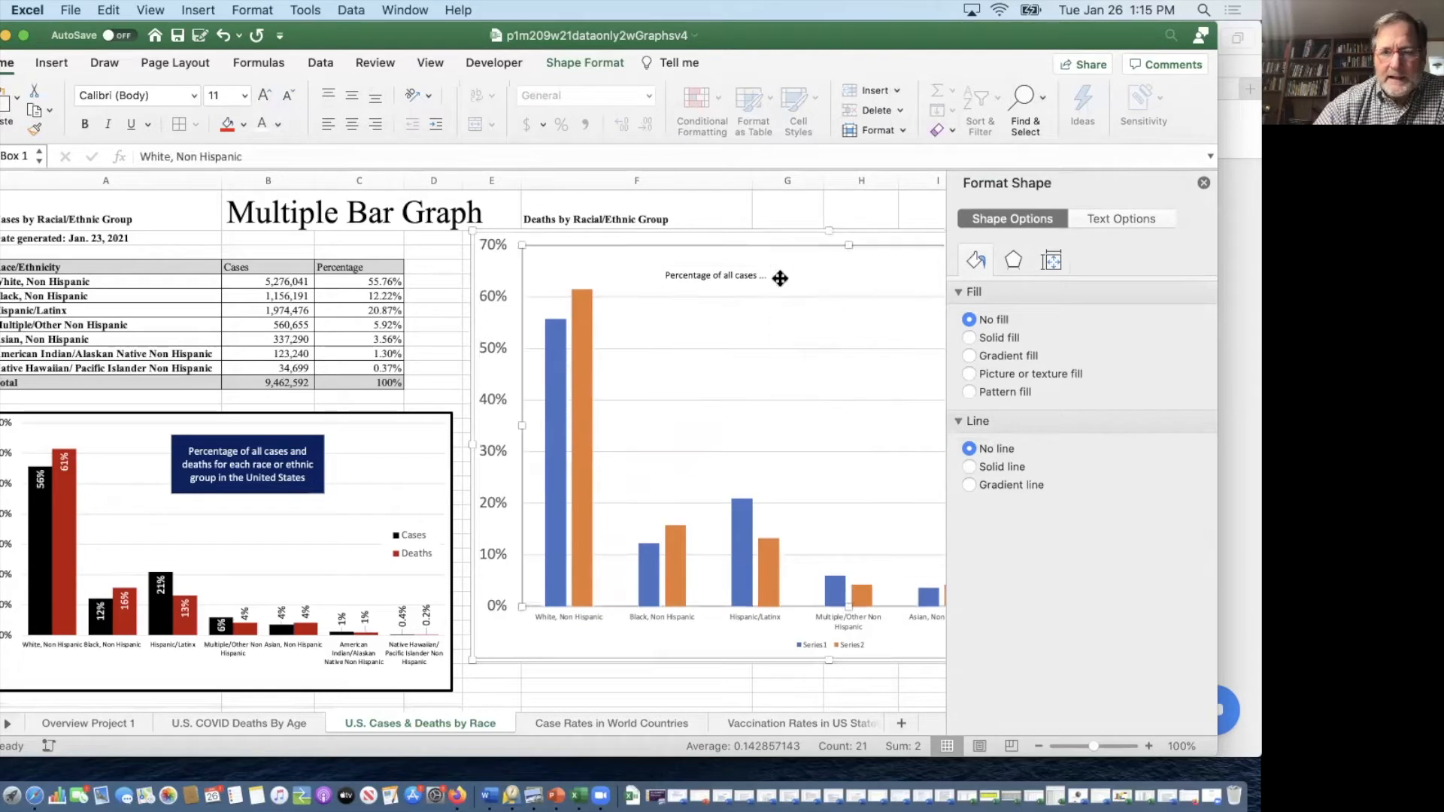
Step: Center the text box's text horizontally and vertically, and set its font size to 24
click(777, 277)
drag(776, 278, 670, 277)
click(672, 276)
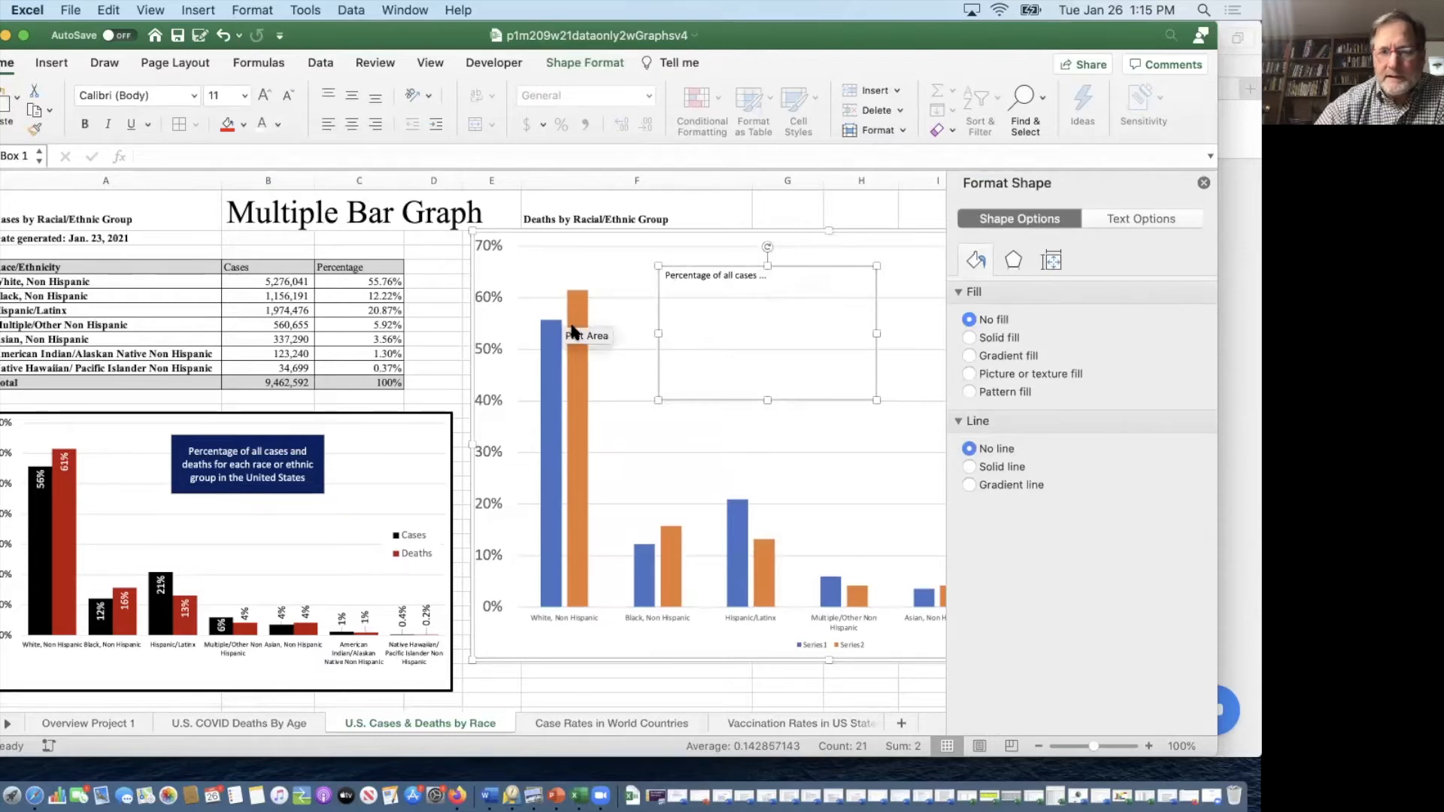
drag(665, 276, 796, 278)
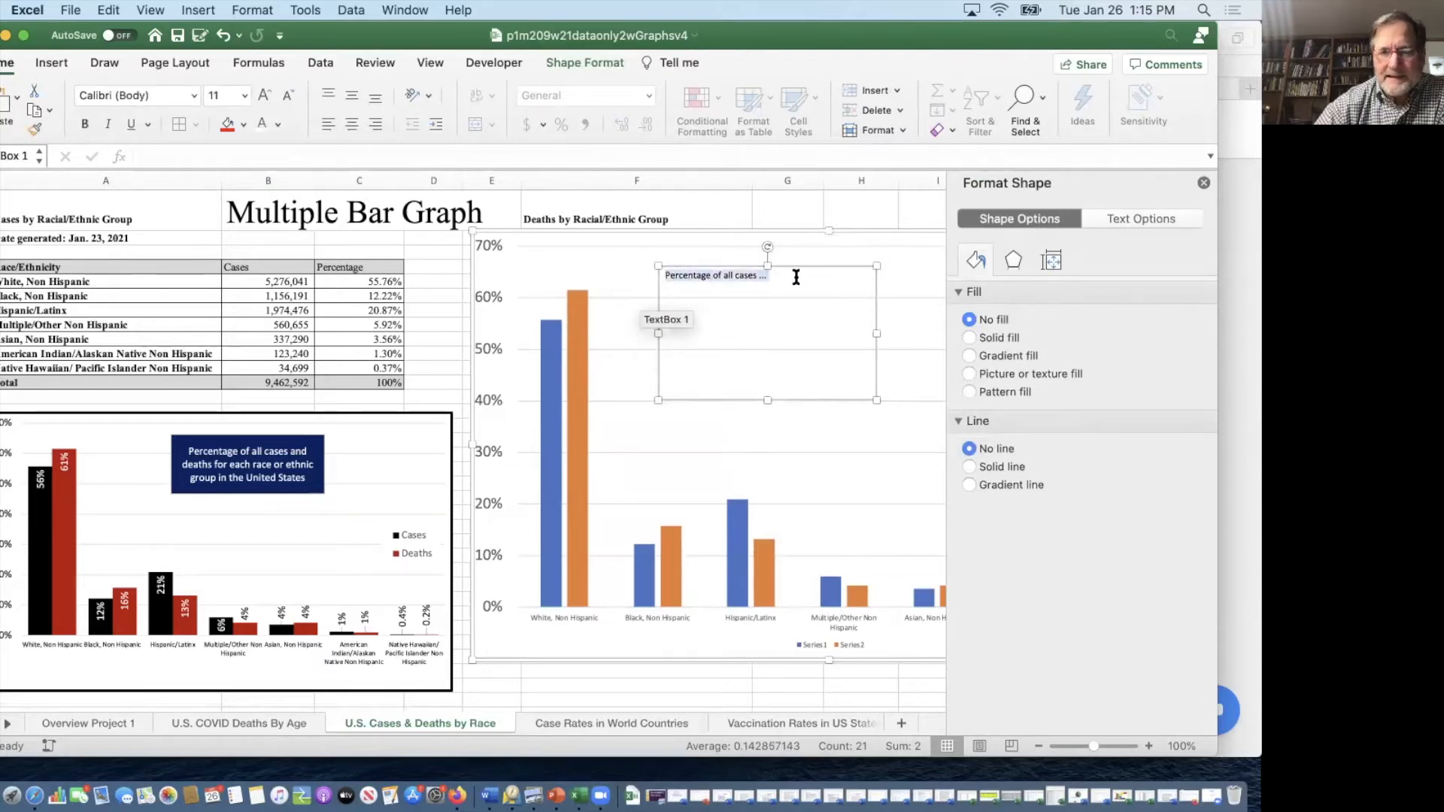
click(352, 125)
click(352, 98)
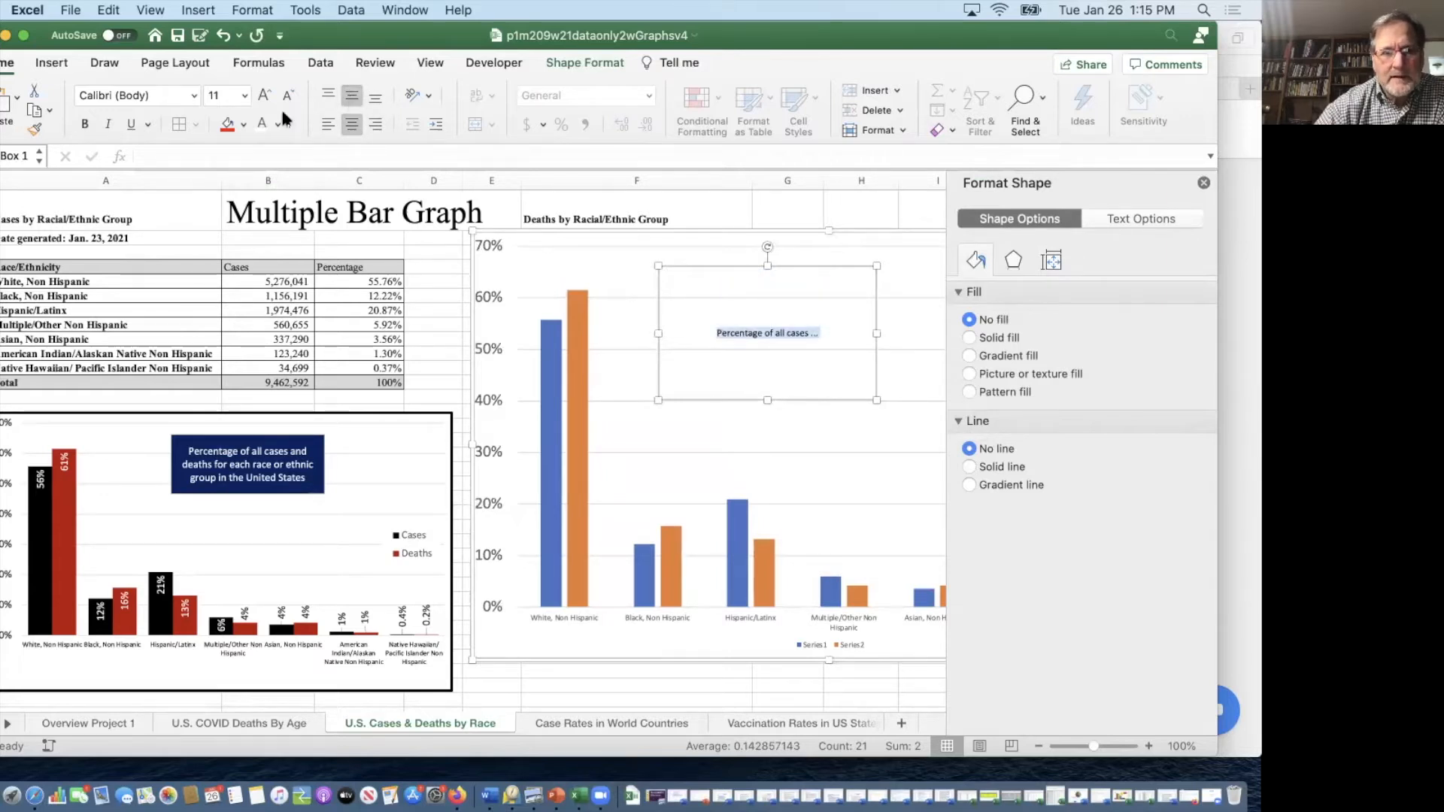
click(244, 95)
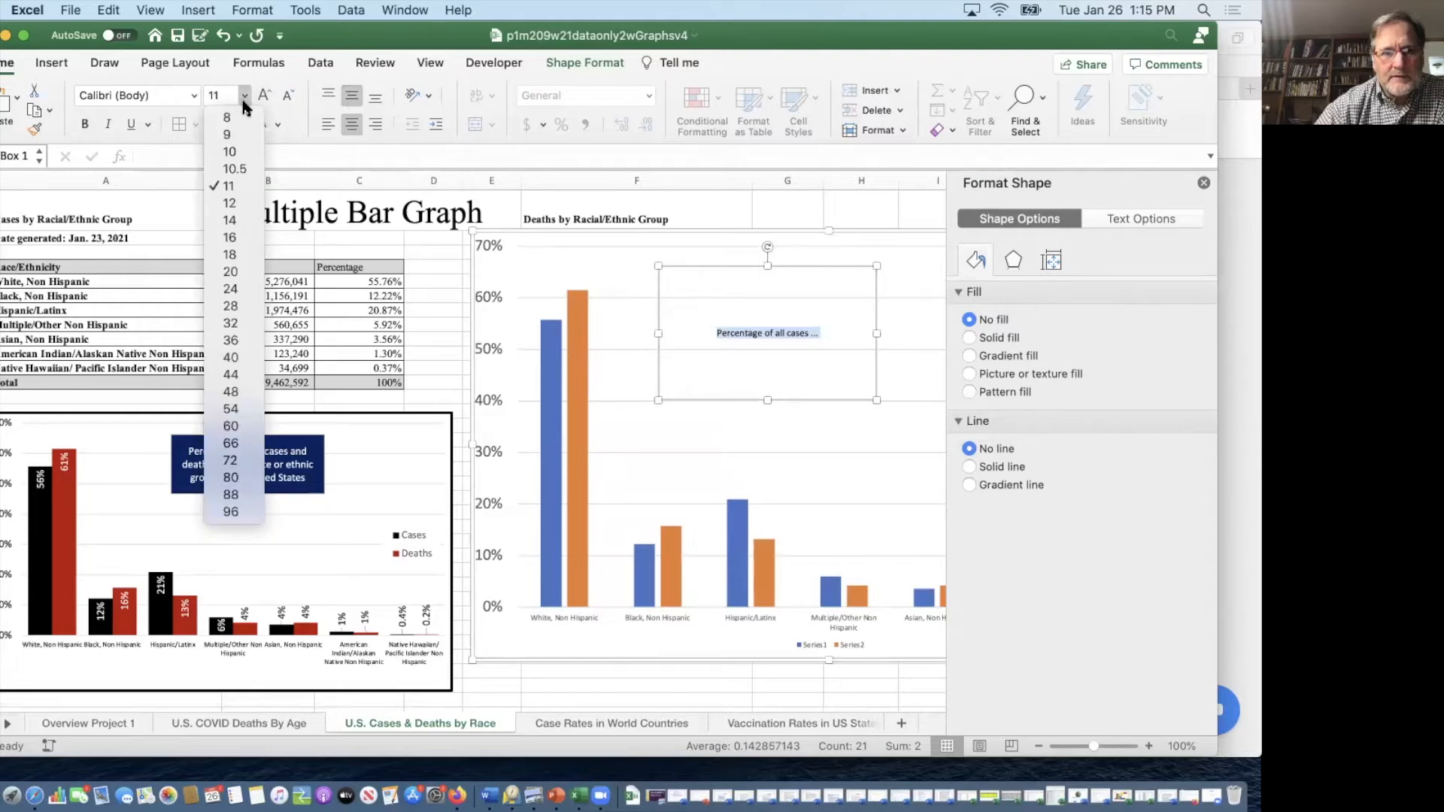
click(232, 289)
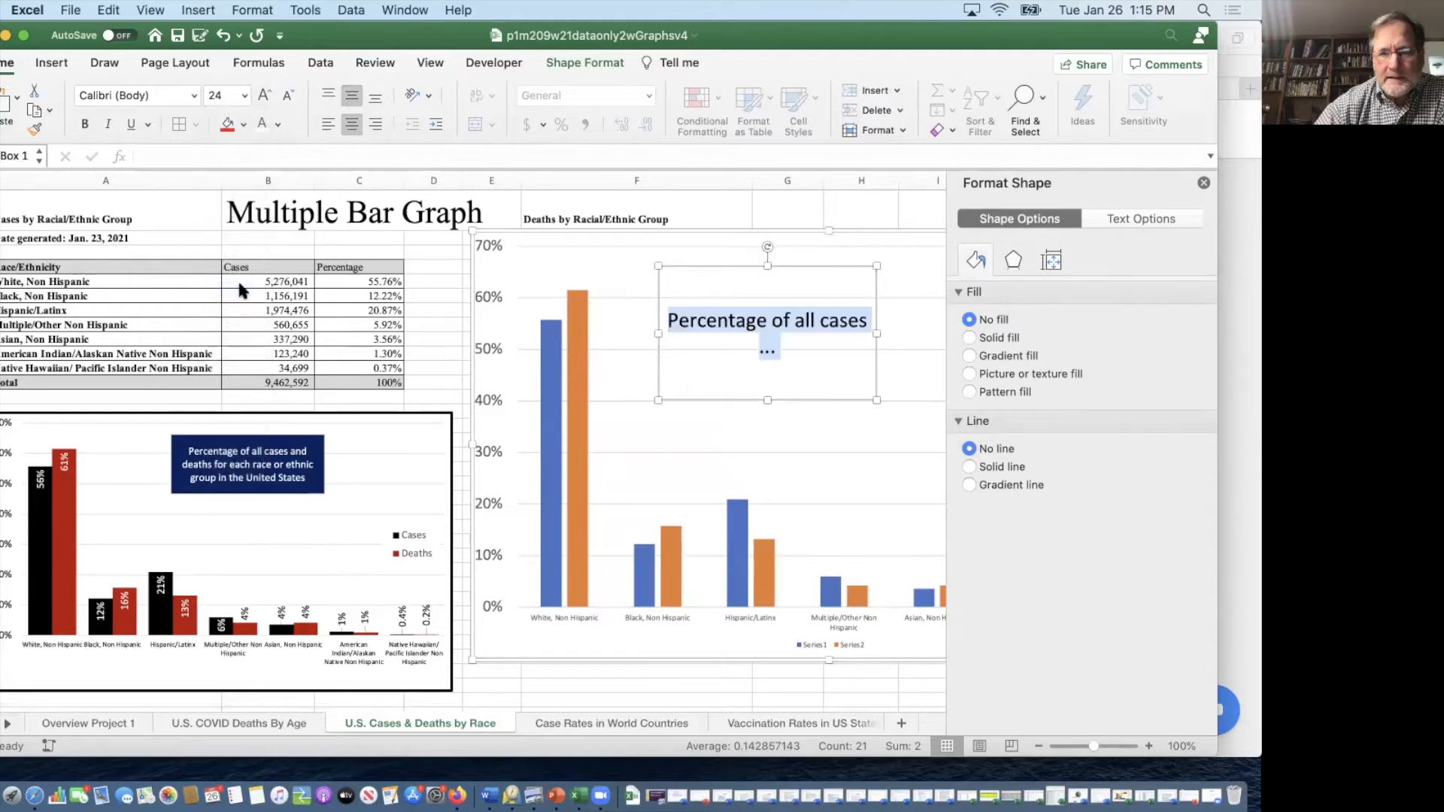
Step: Give the text box a solid red fill with white text, and resize it wider and shorter to fit one line
click(228, 125)
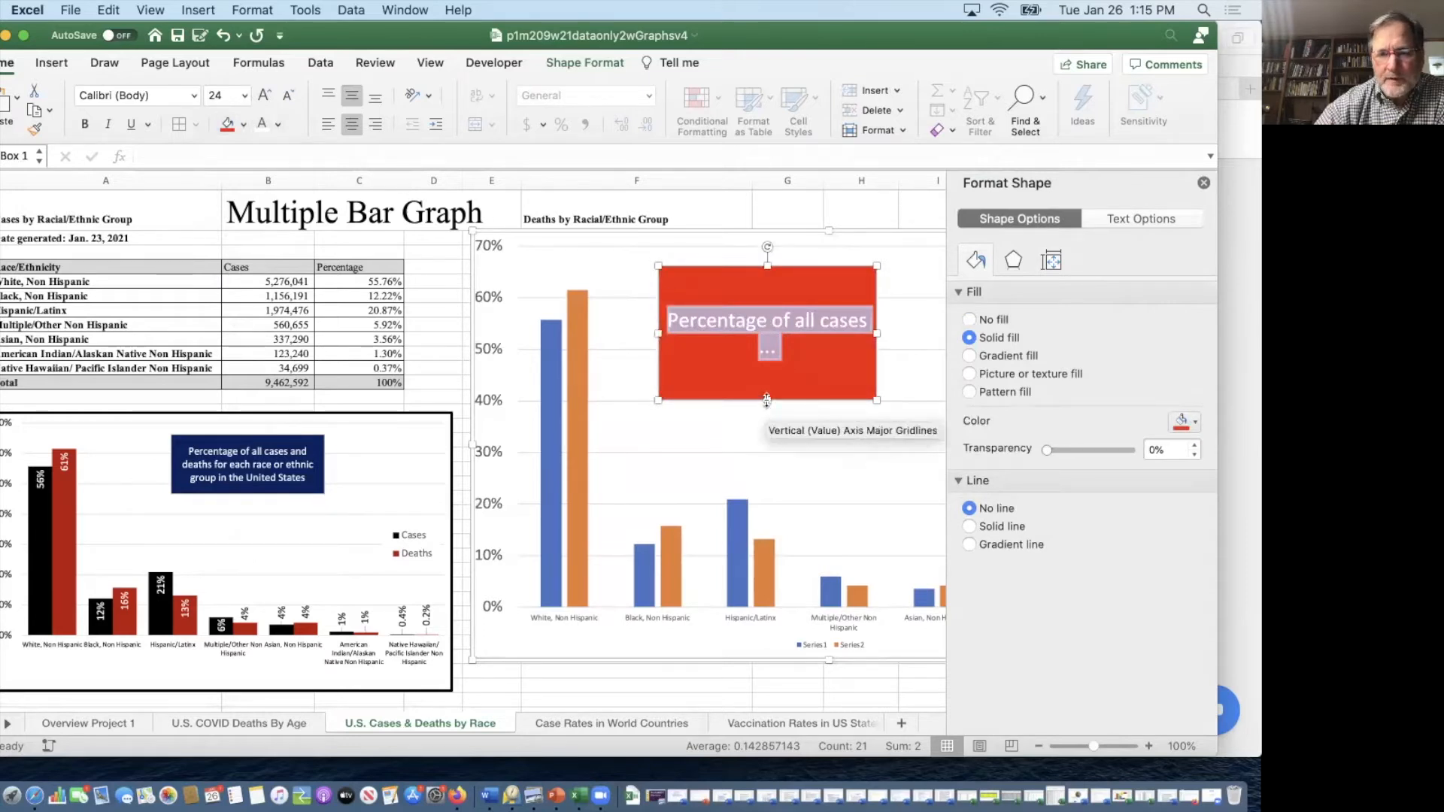
drag(768, 400, 767, 344)
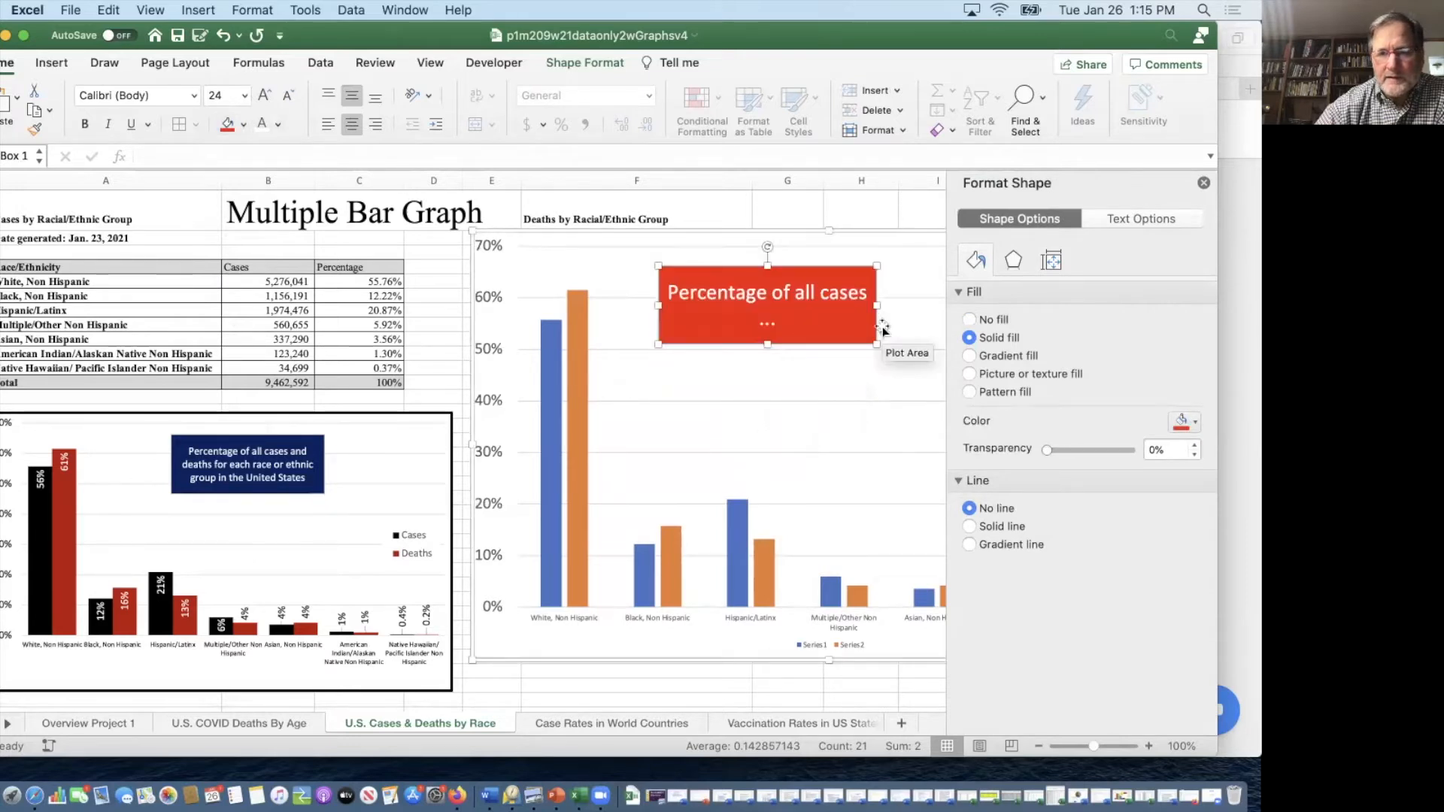
drag(877, 304, 925, 306)
drag(792, 342, 788, 312)
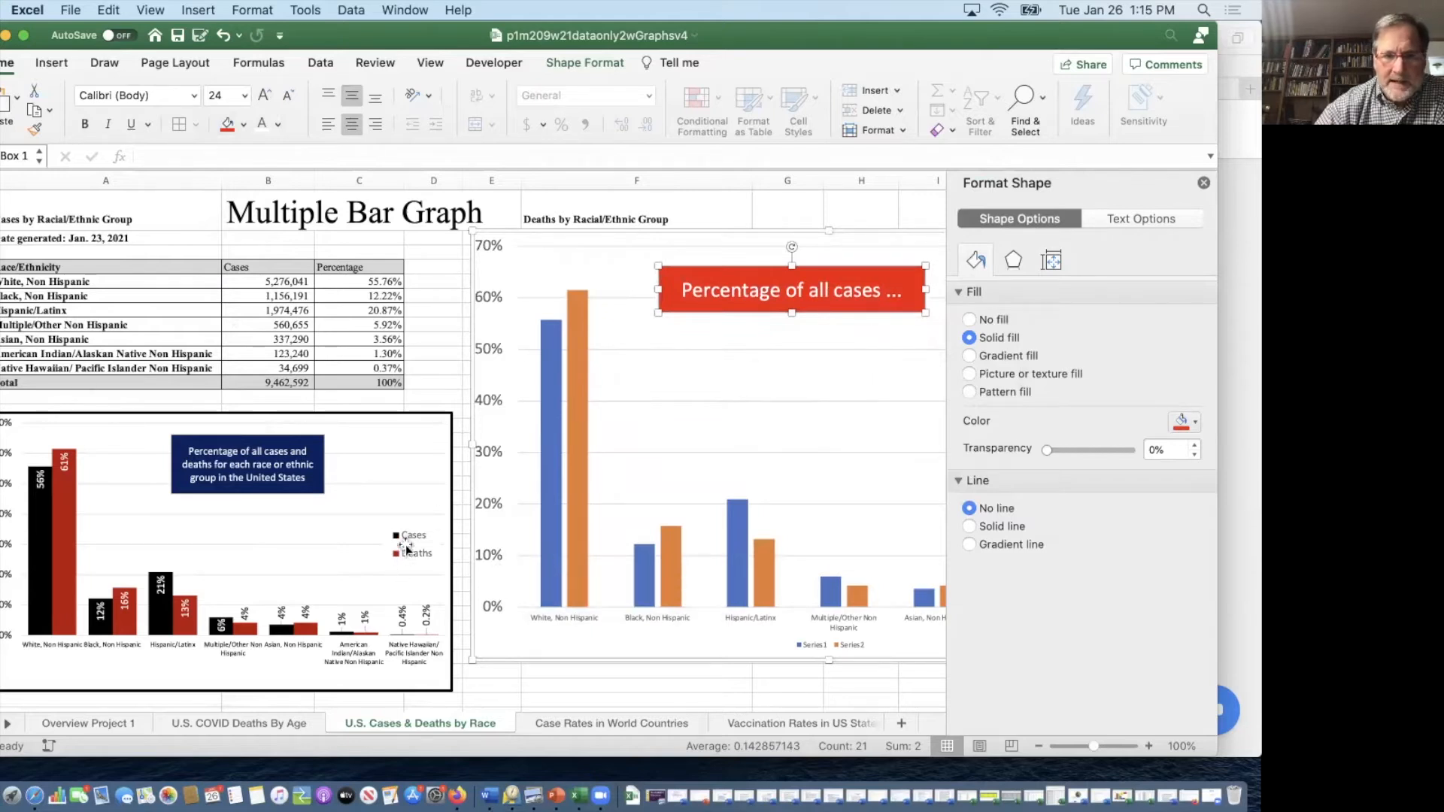
Step: Move the sample bar graph picture down below the second table so that the cases and deaths percentages are uncovered
click(322, 431)
drag(322, 431, 330, 578)
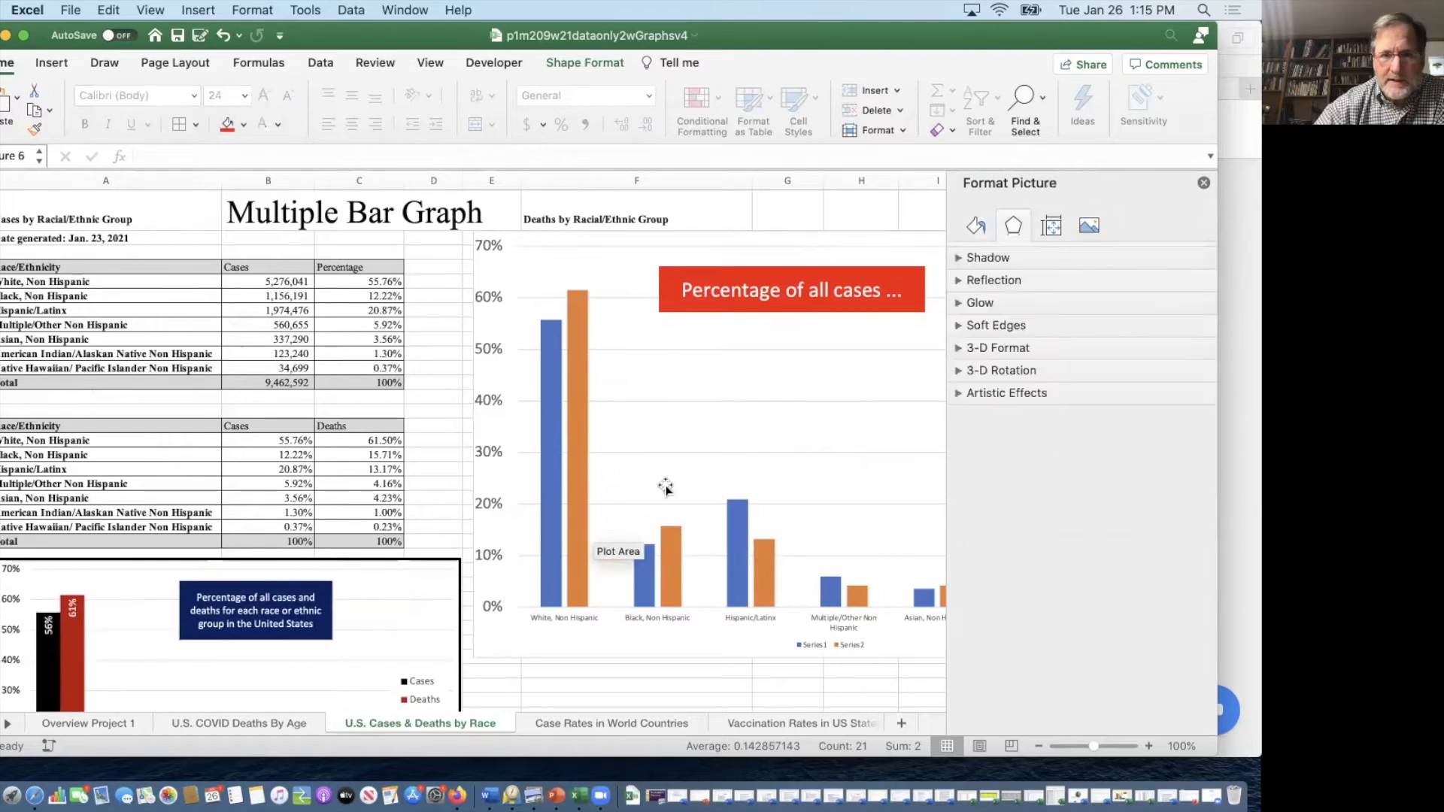
Step: Rename the new bar chart's two data series as "Cases" and "Deaths" in its data source settings
click(677, 408)
click(674, 401)
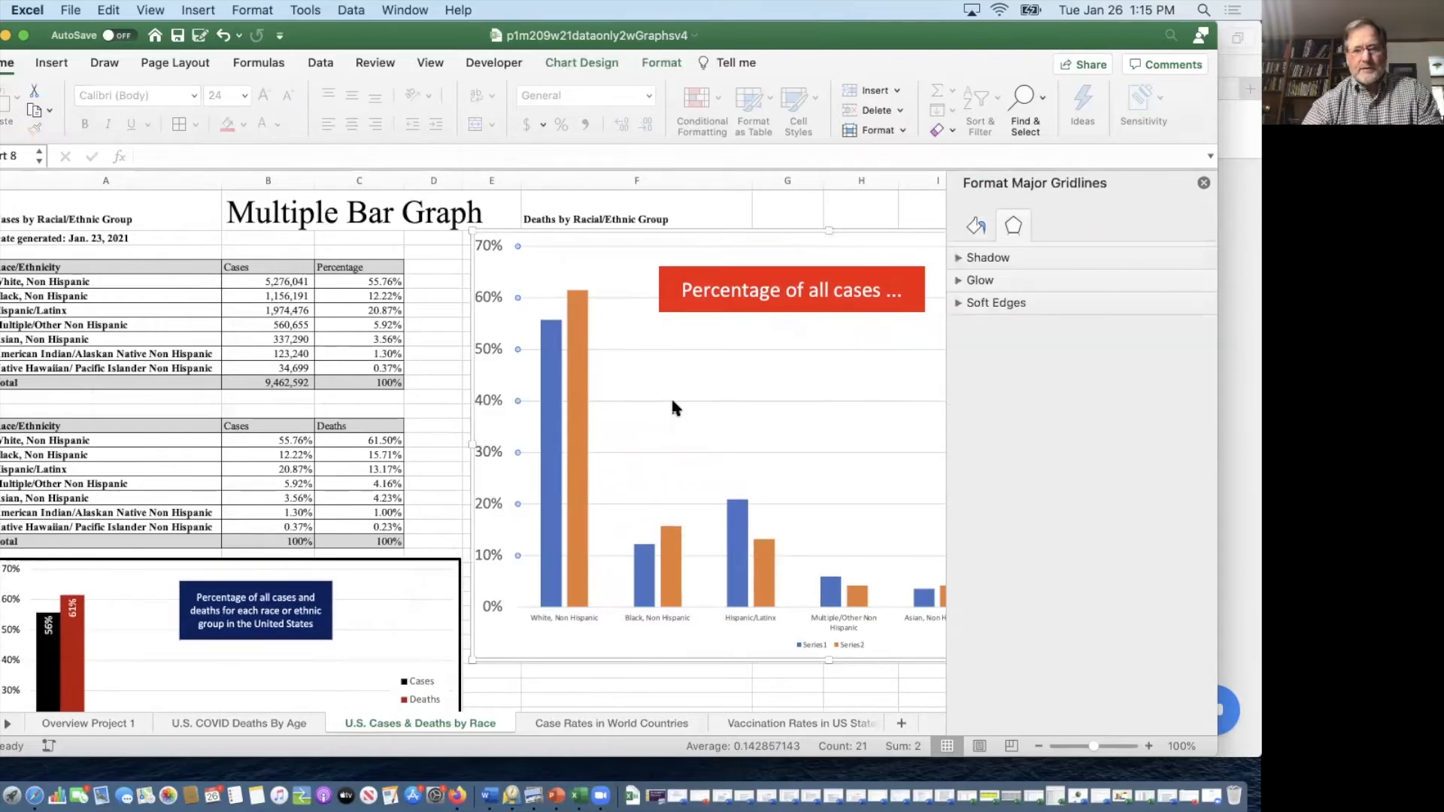
right_click(674, 402)
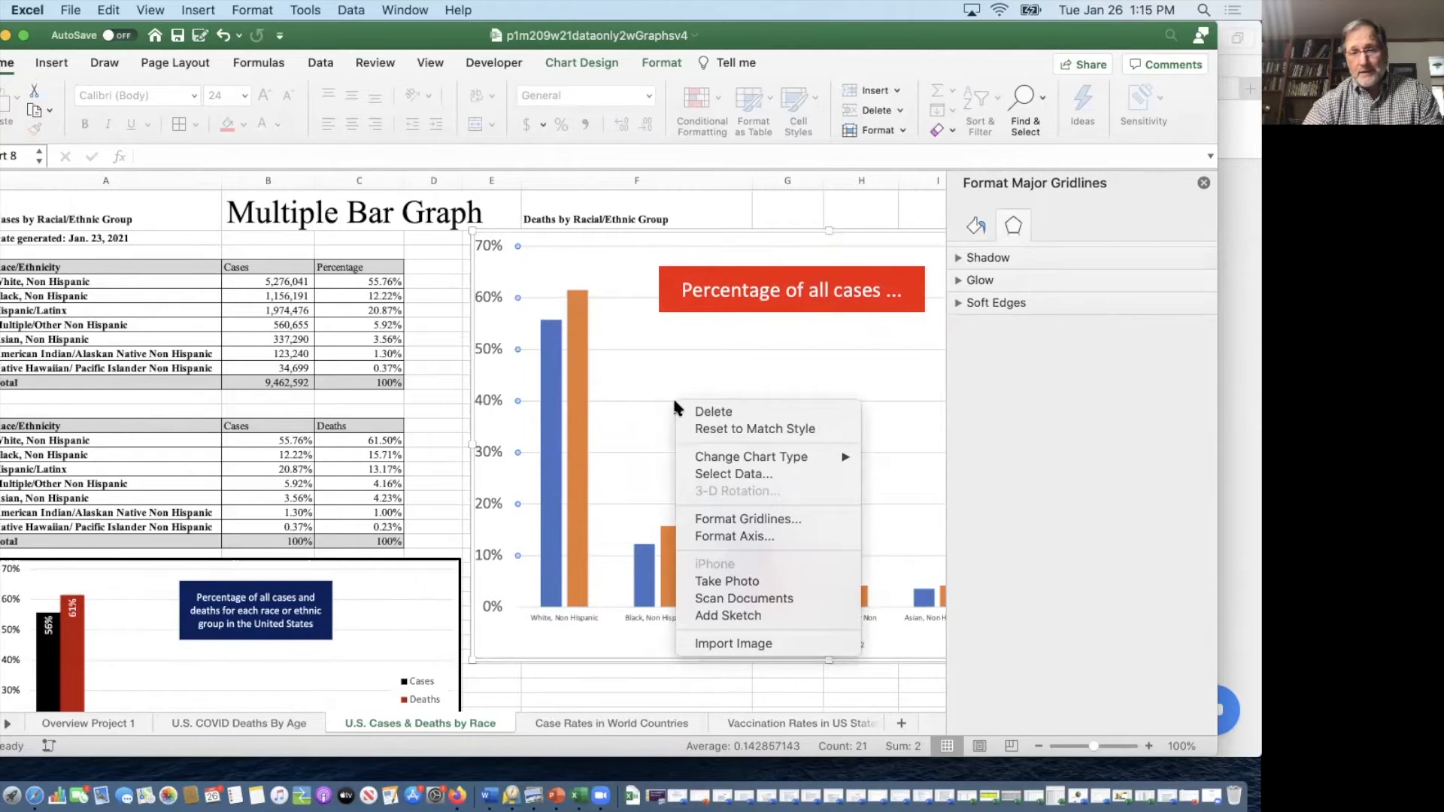
click(717, 470)
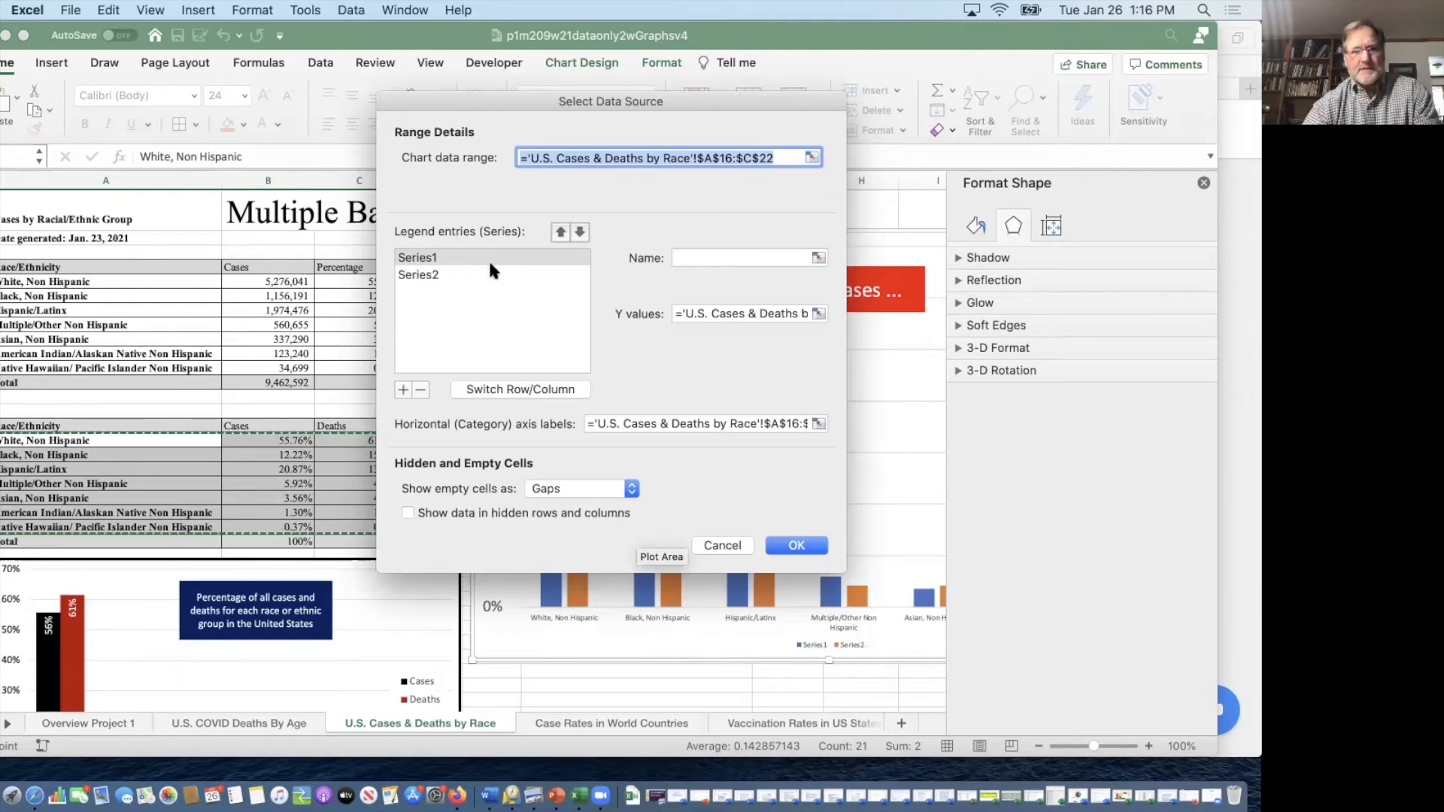
click(693, 256)
text(Cases)
click(421, 275)
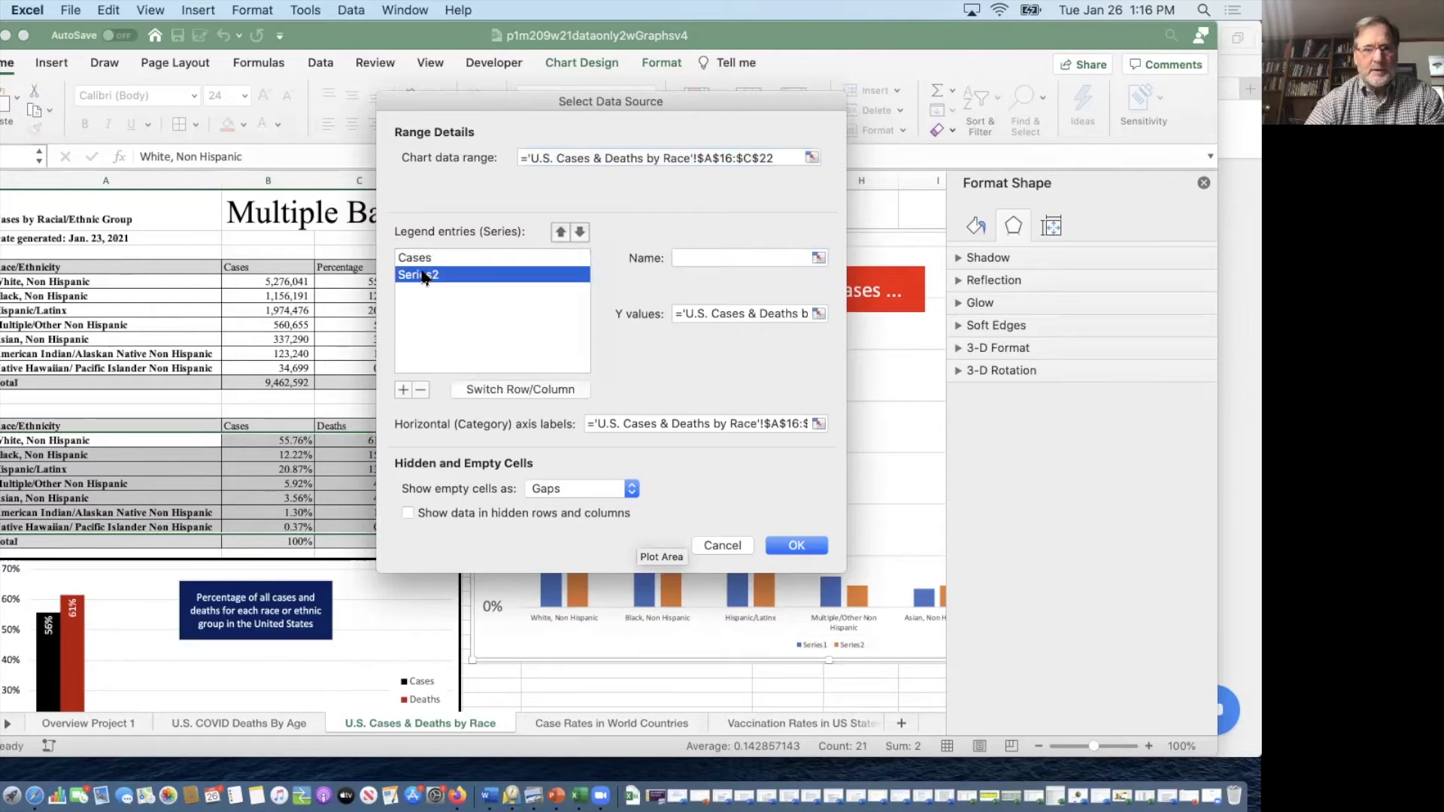
click(701, 255)
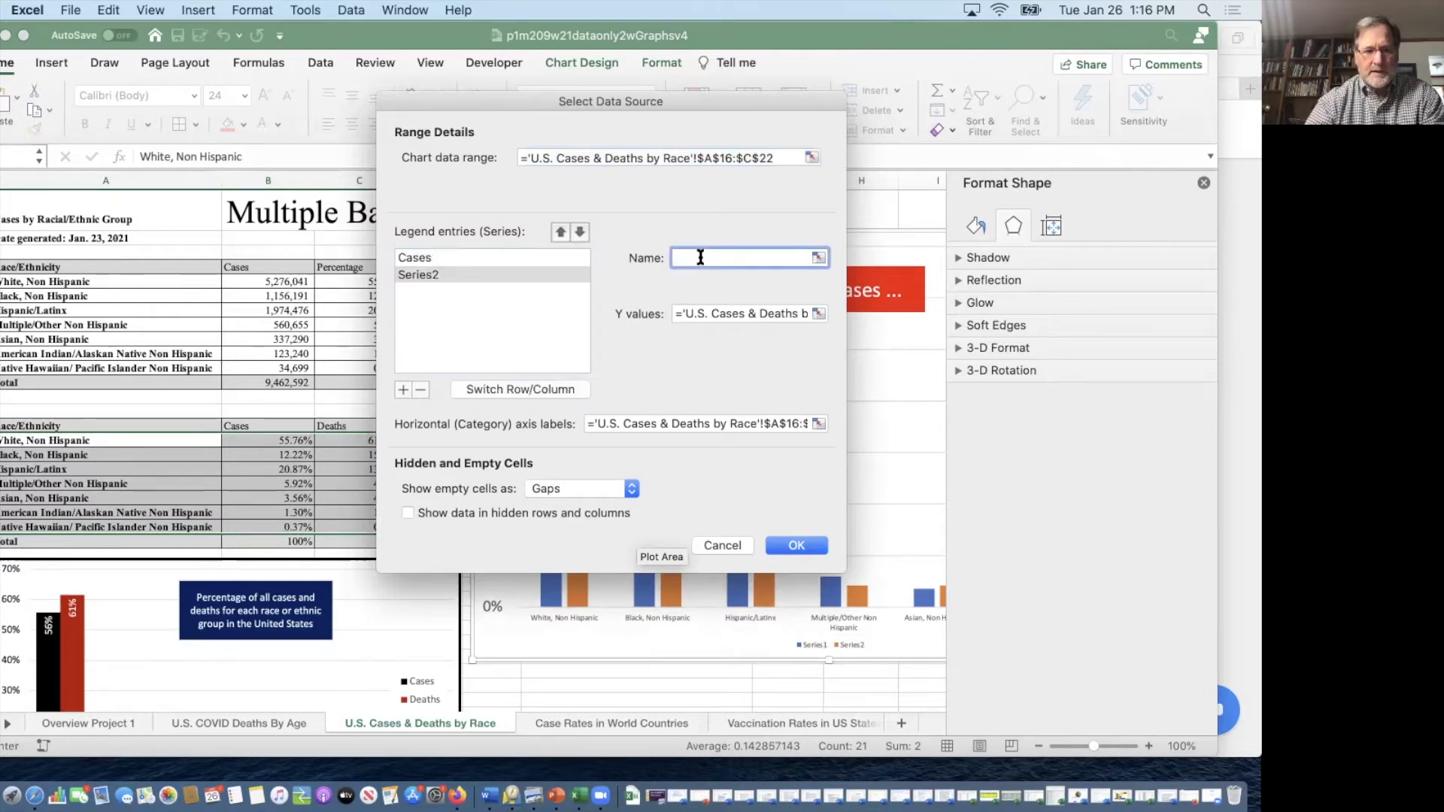
text(Deaths)
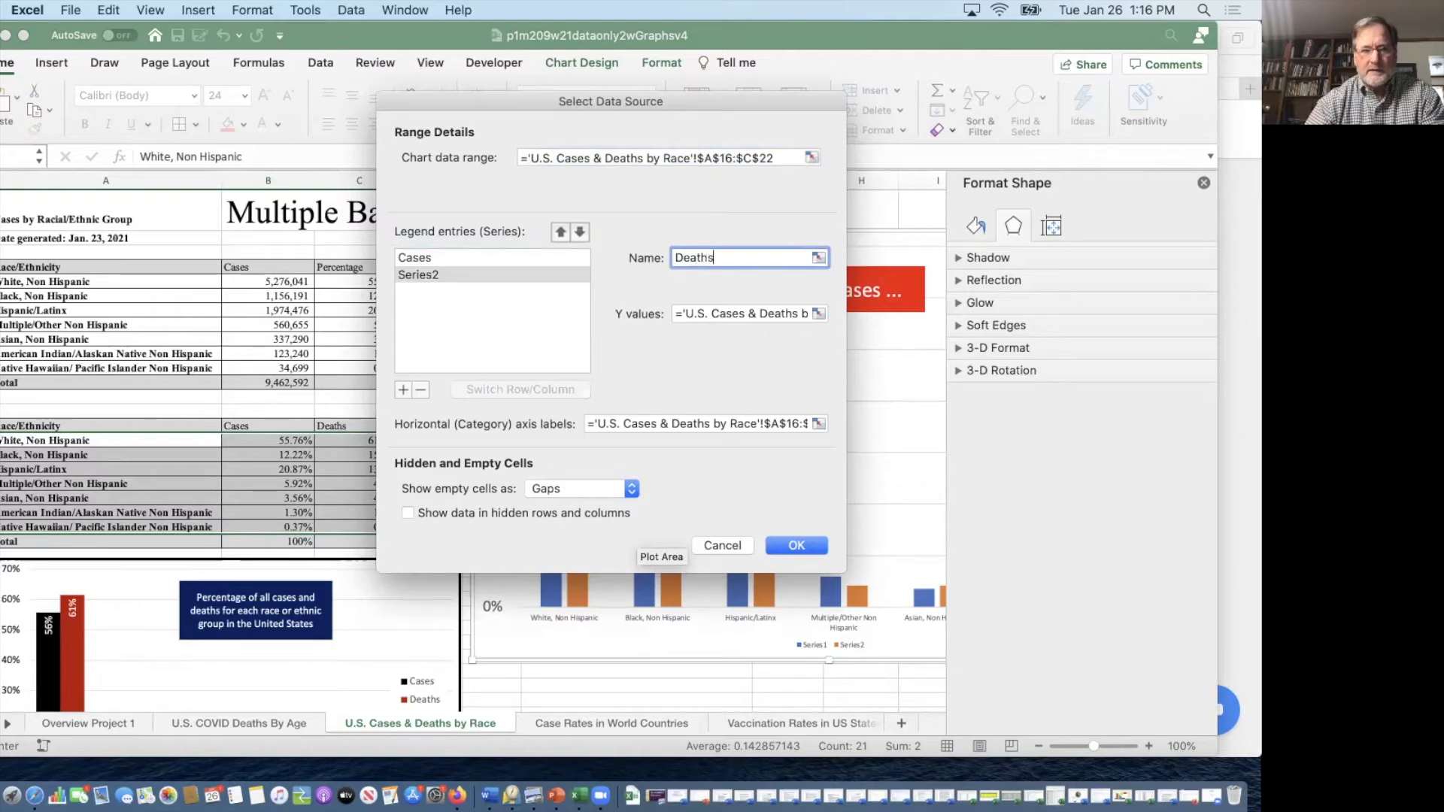
click(796, 545)
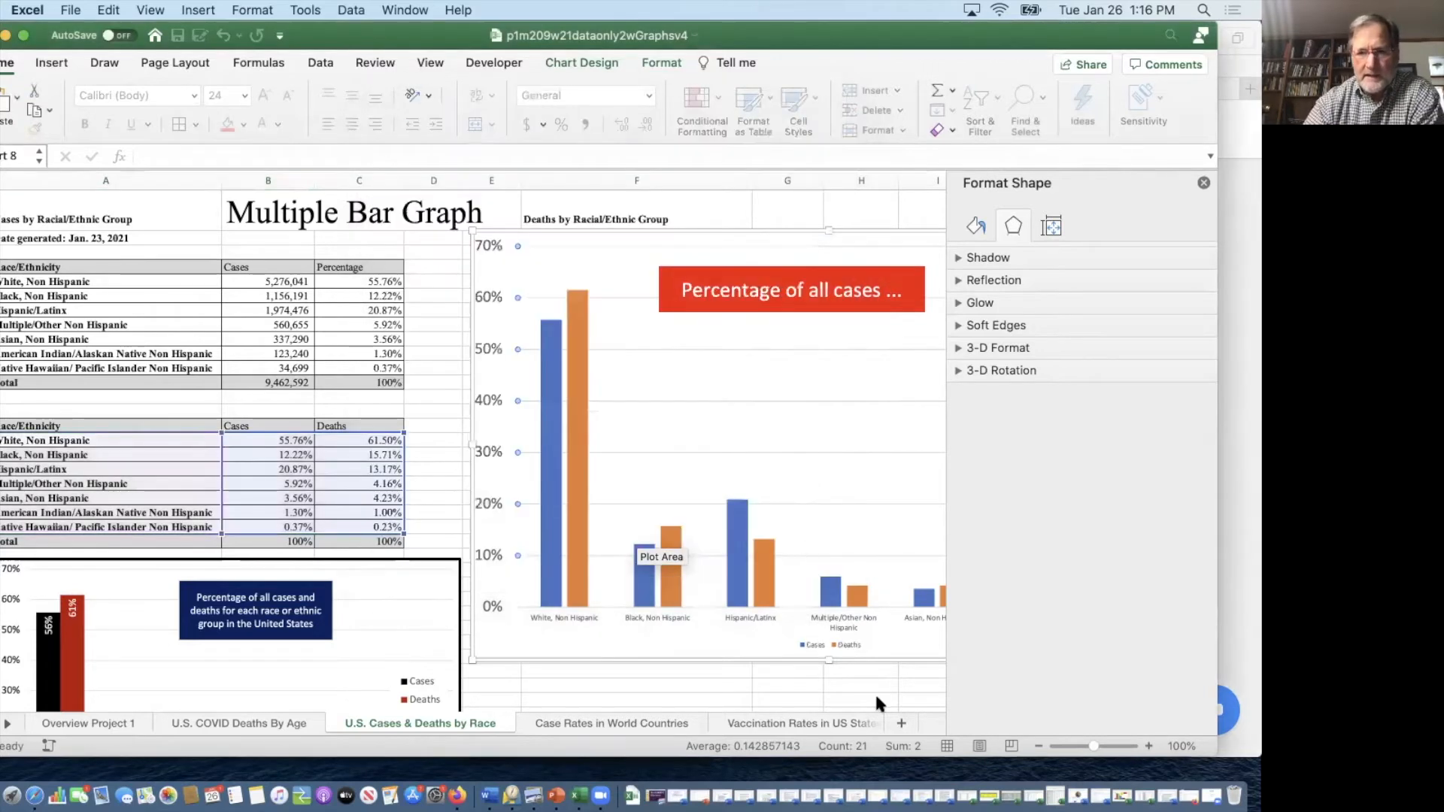
Step: Move the legend from below the category labels into the plot area and set its font size to 18
click(846, 641)
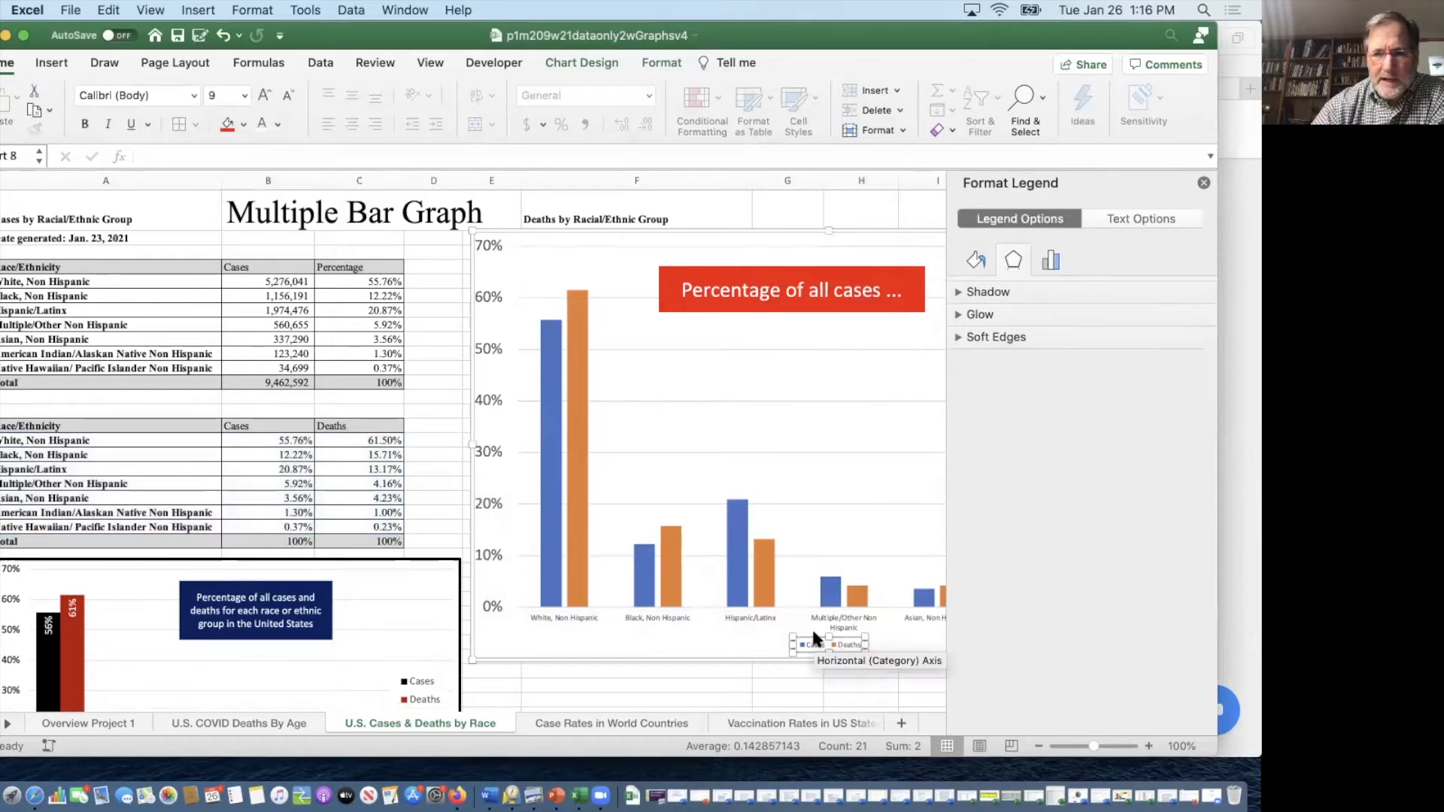
drag(815, 638, 845, 470)
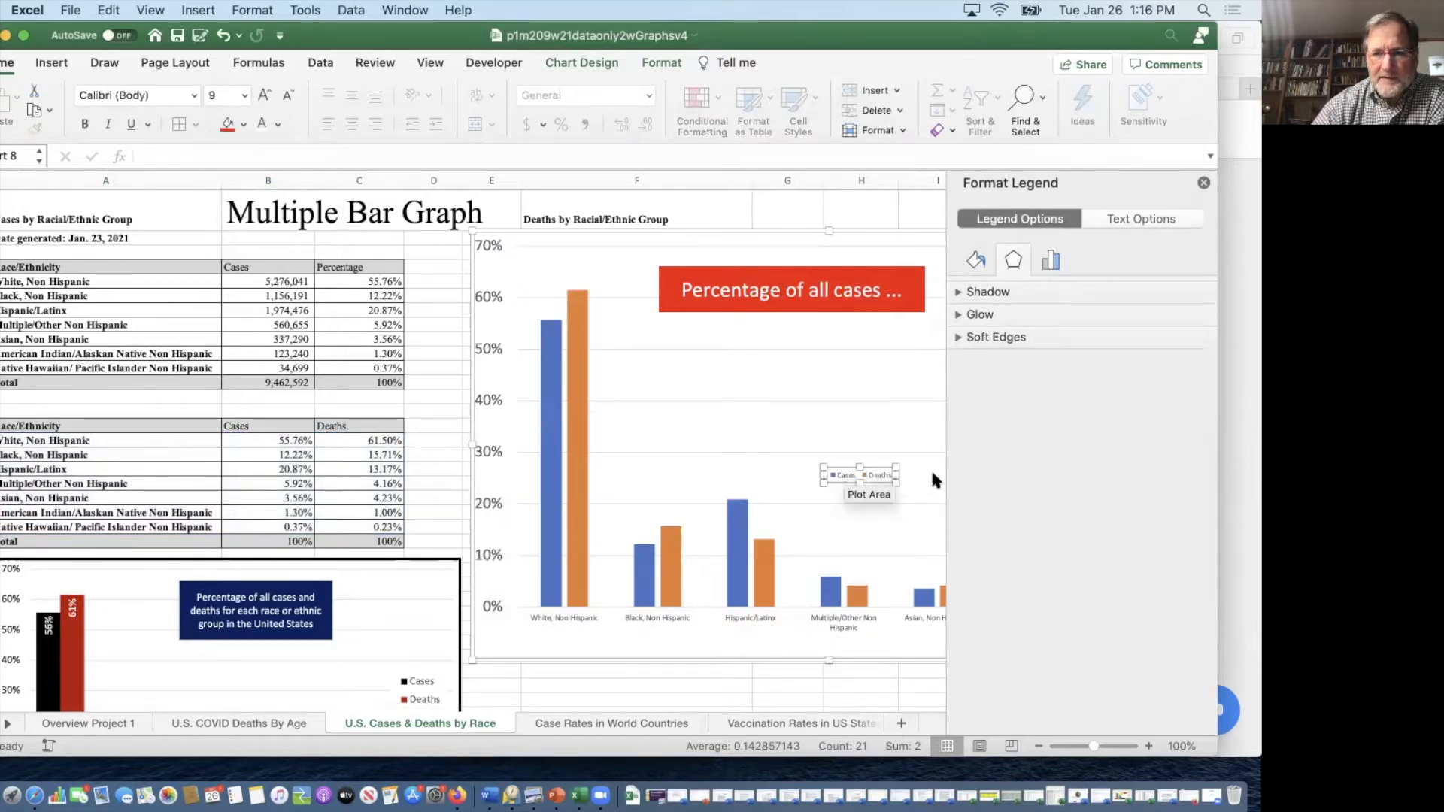
click(244, 95)
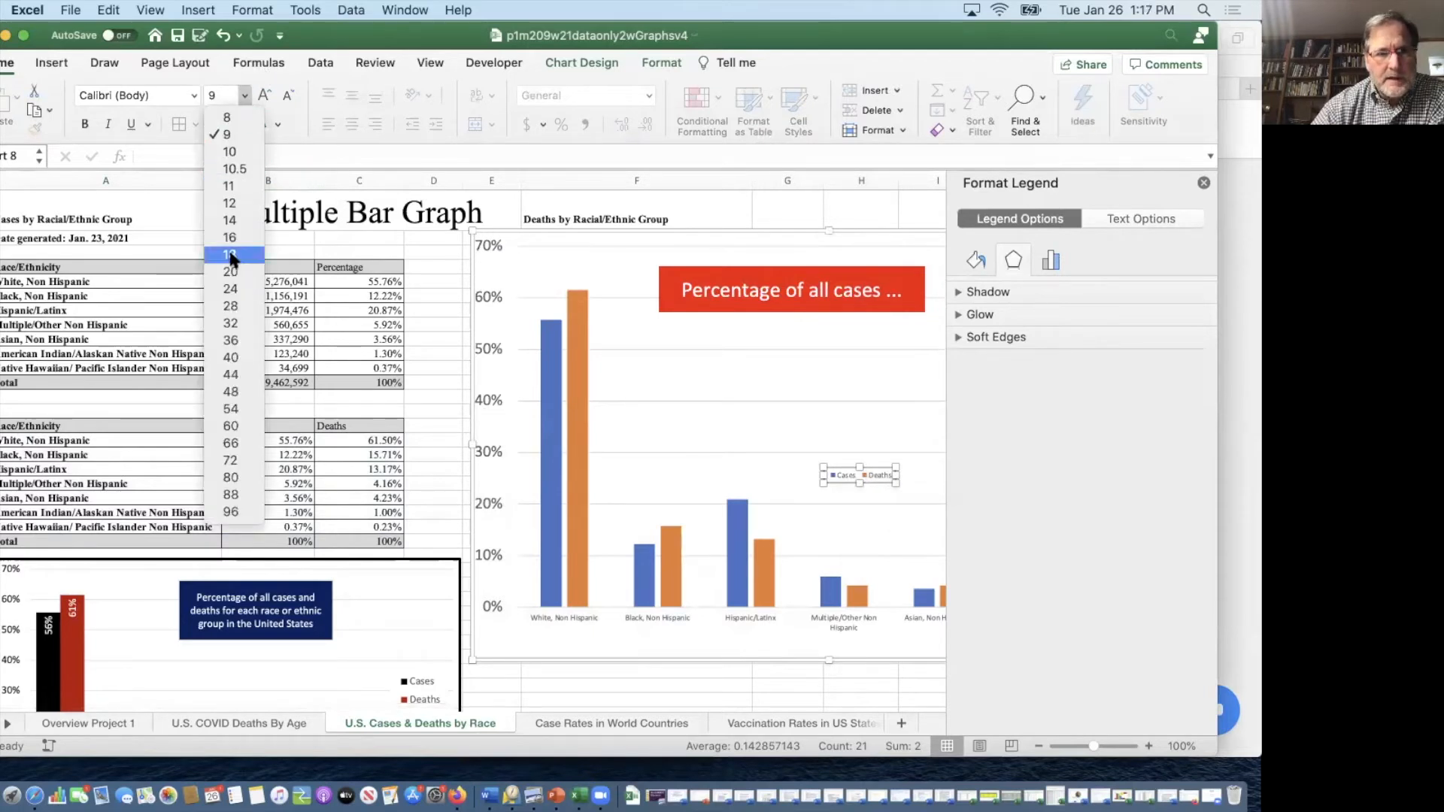
click(230, 255)
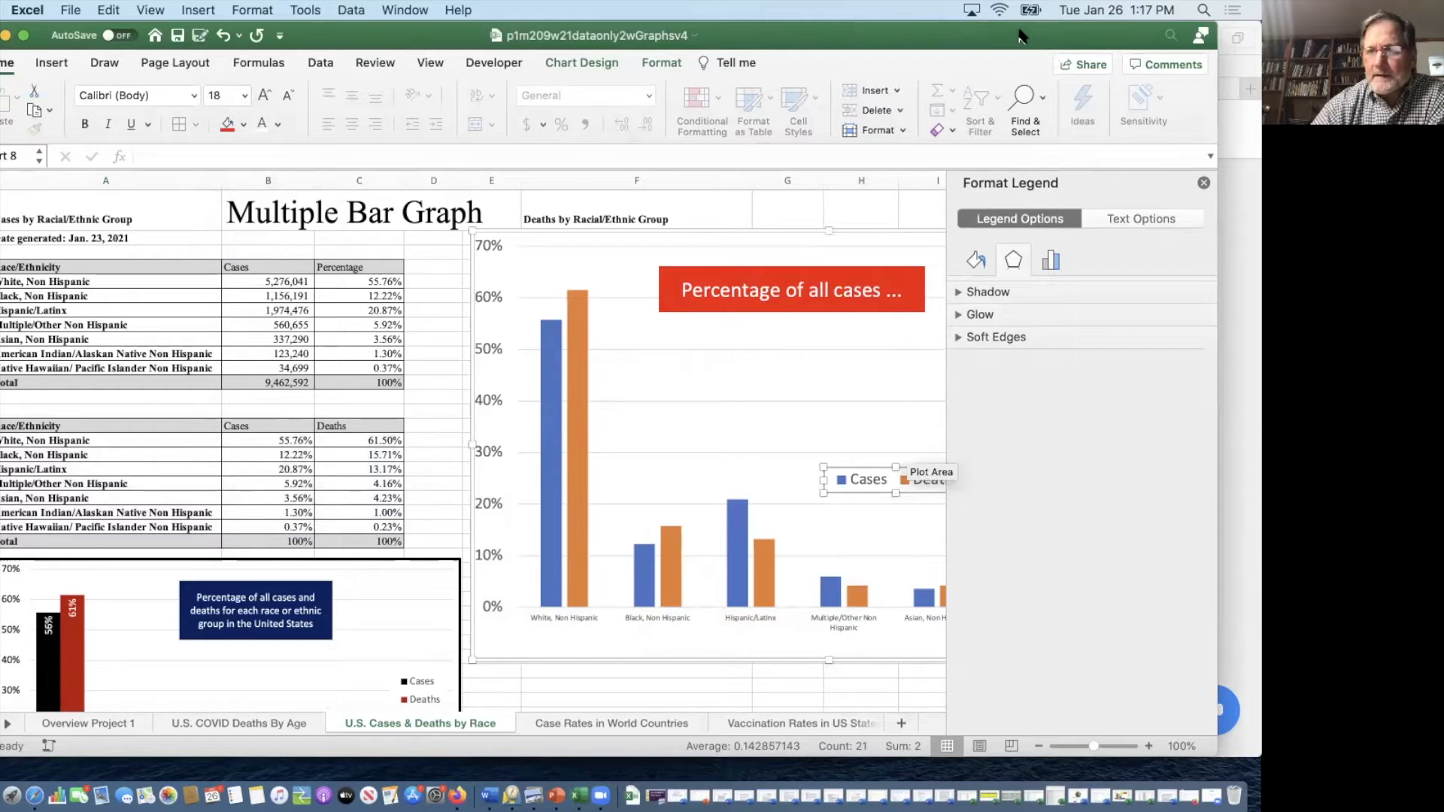
Step: Reshape the legend so its entries stack vertically in the empty plot area above the Asian category bars, and set it to no fill
click(1204, 184)
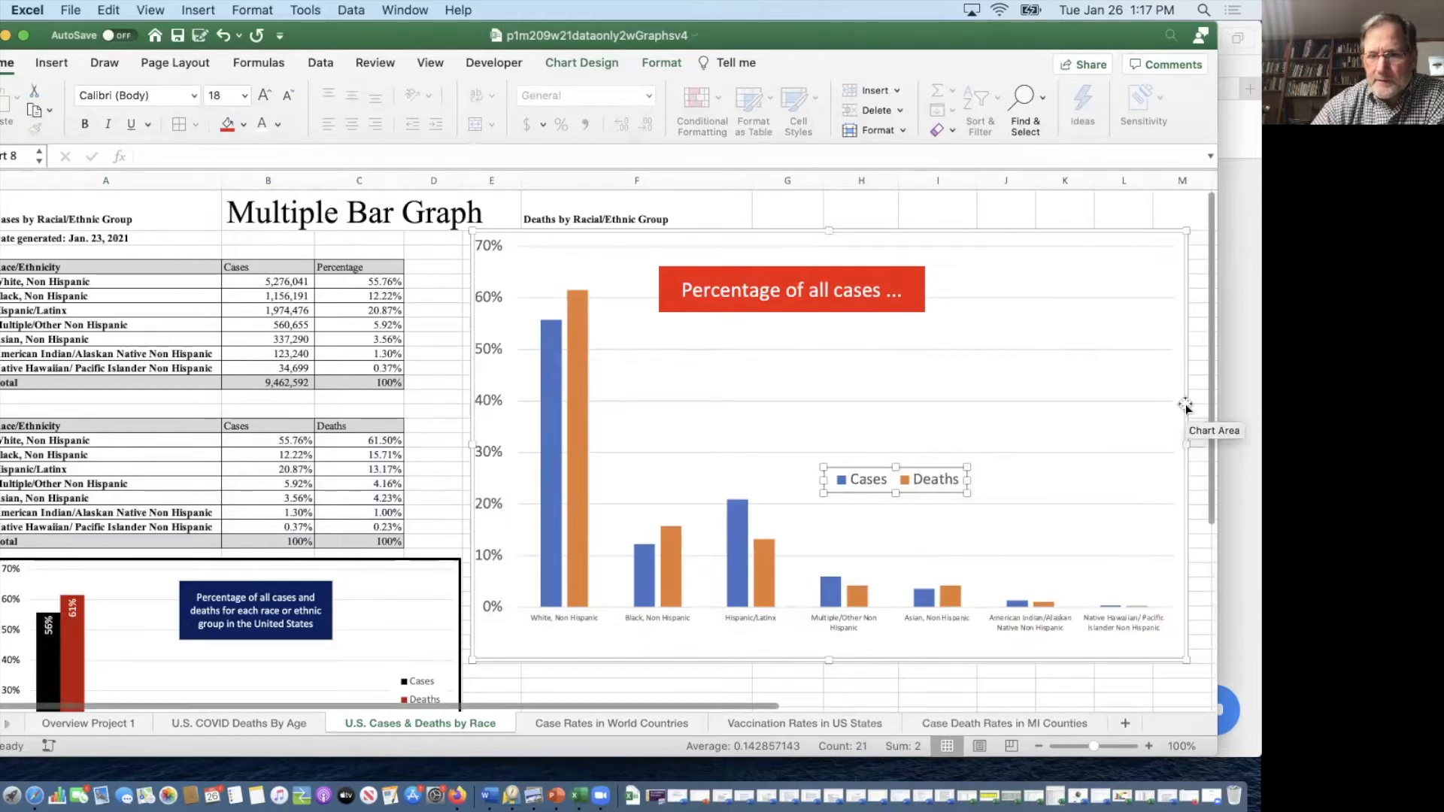
drag(919, 491, 1036, 537)
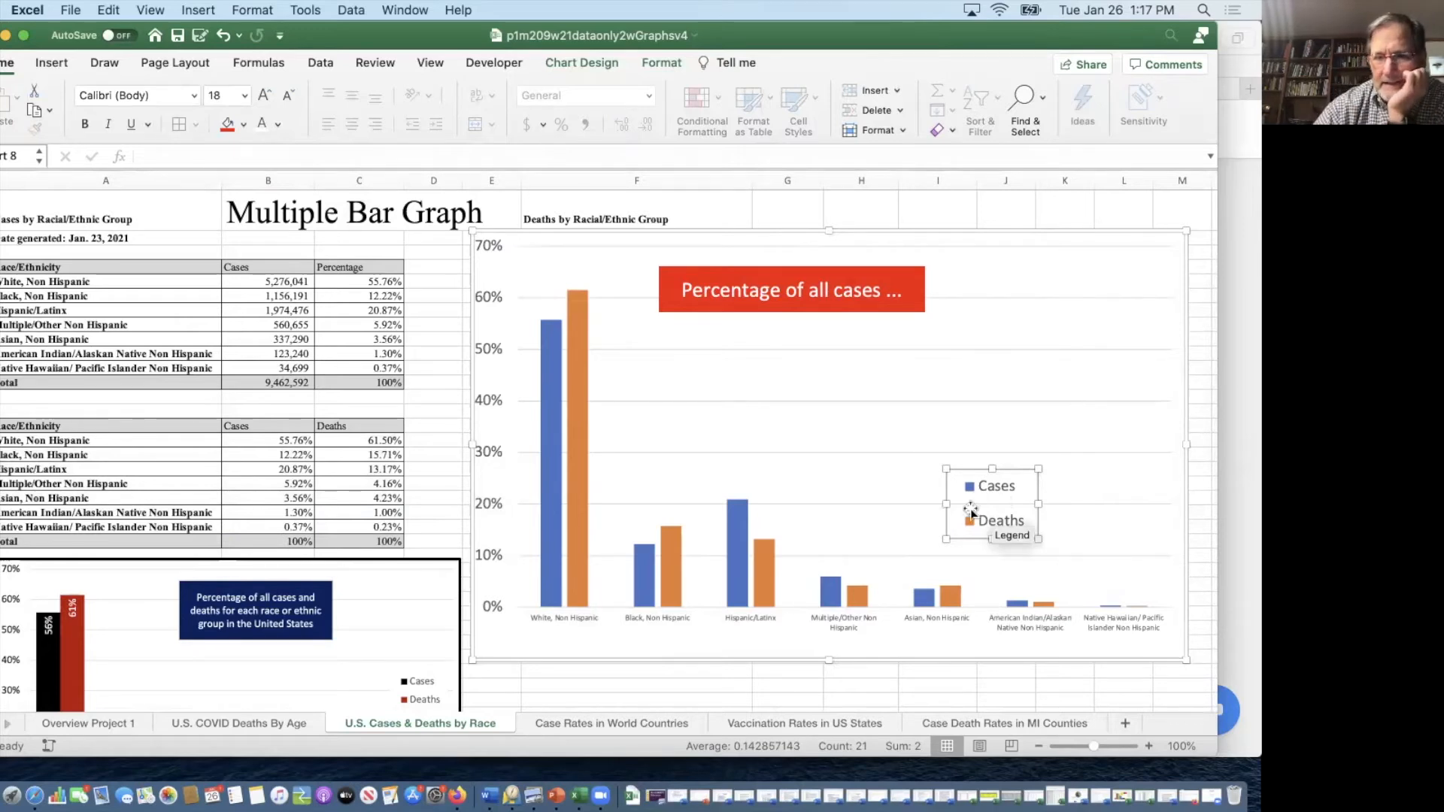
click(244, 124)
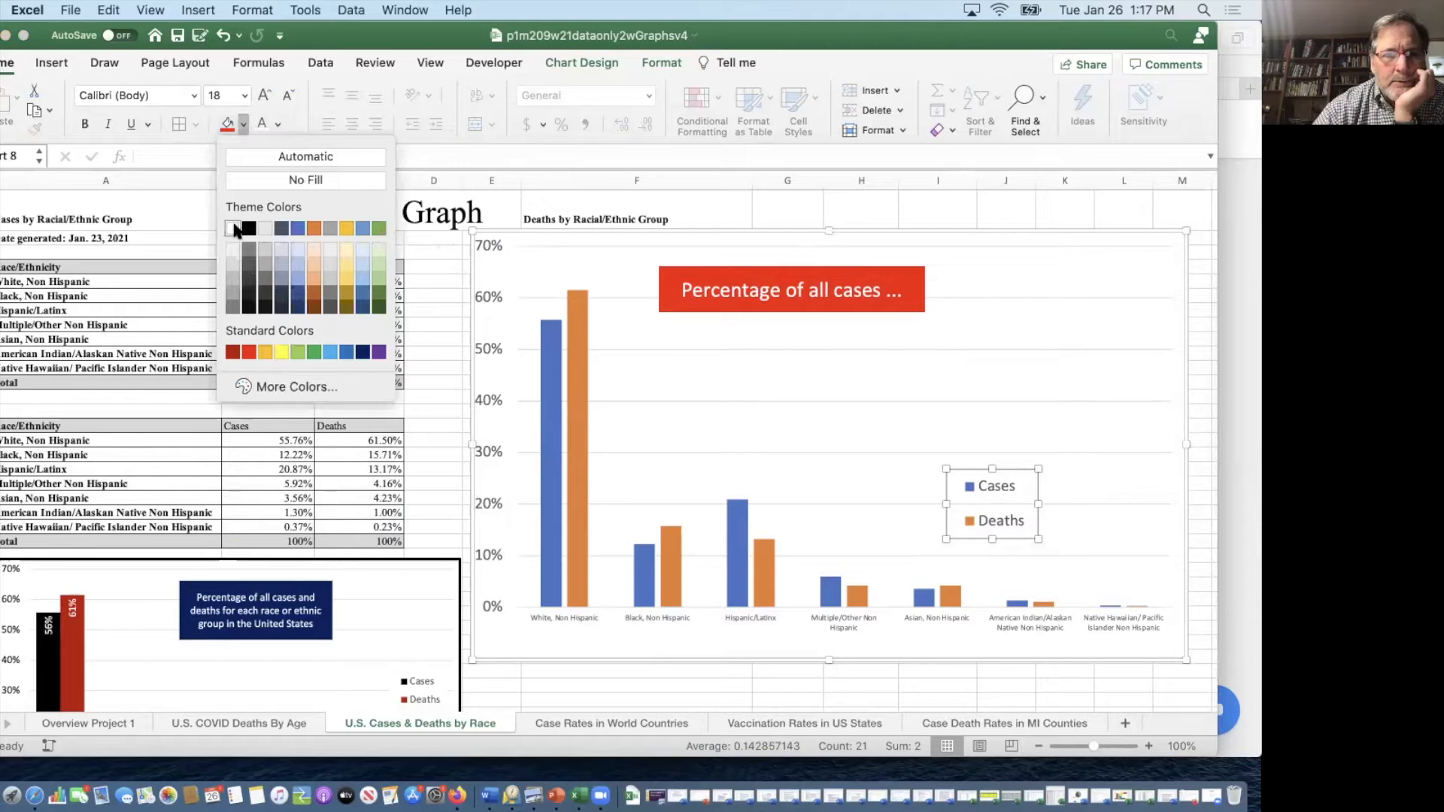
click(249, 179)
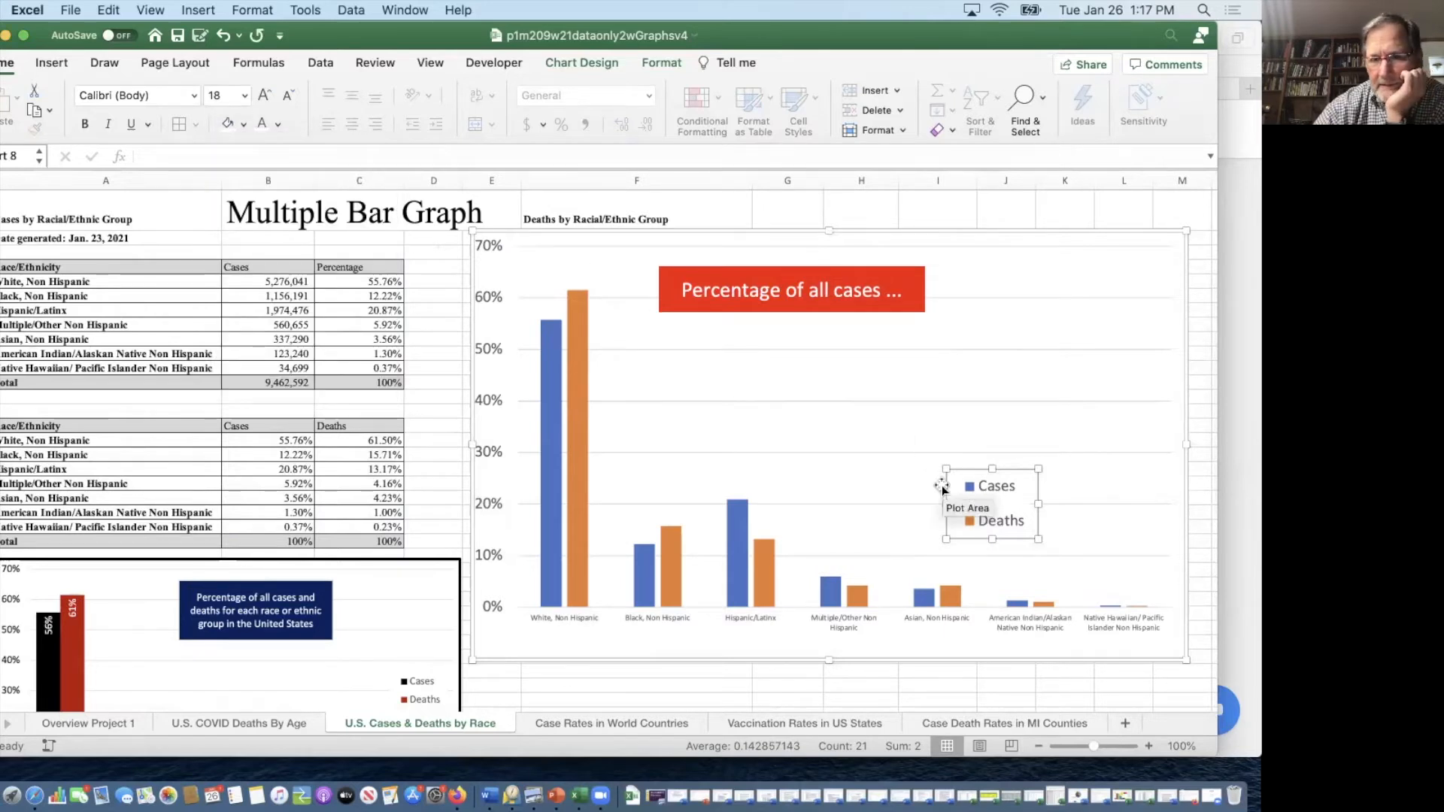
click(1100, 467)
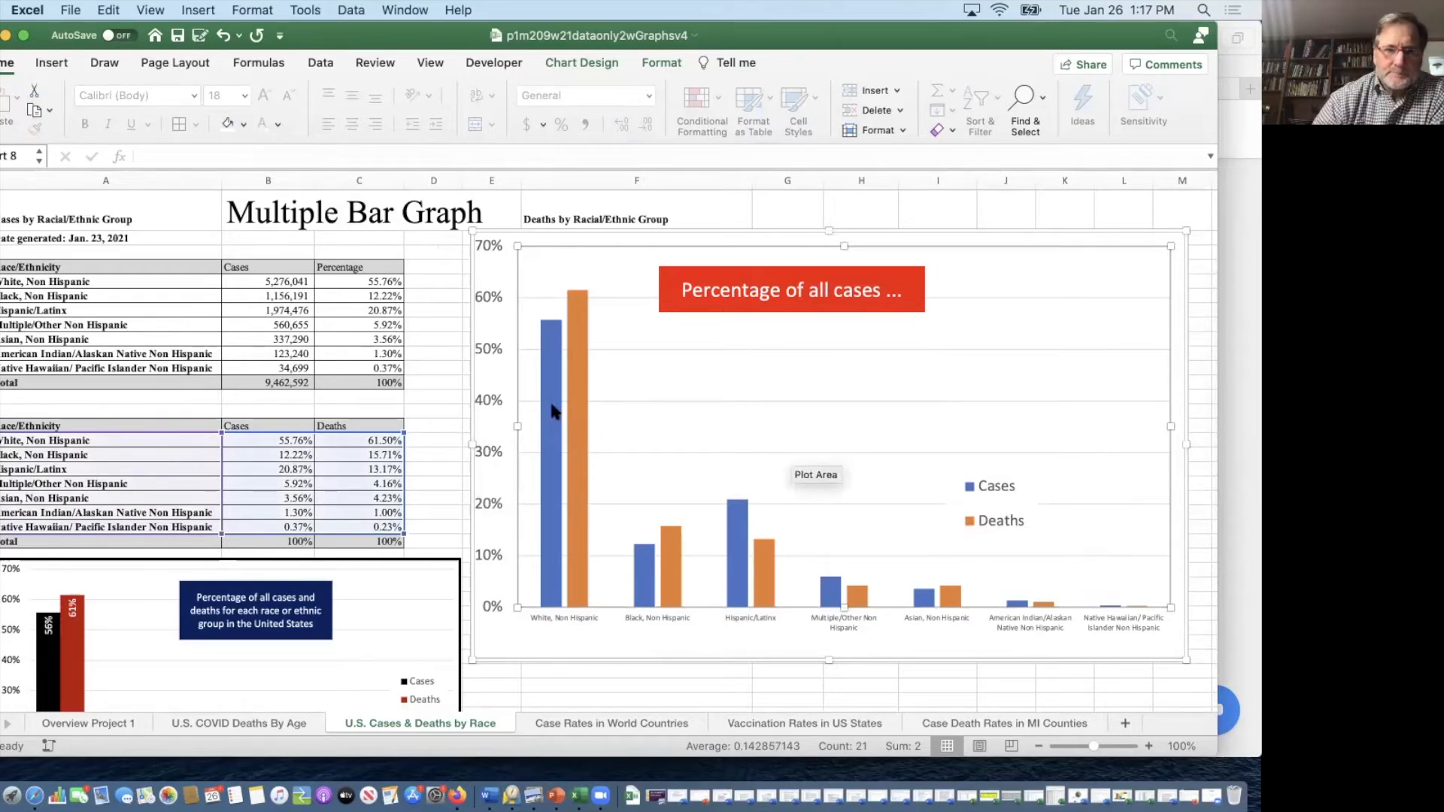
Step: Format the bar series with a series overlap of 0% and a gap width of 74%
scroll(304, 401, down, 5)
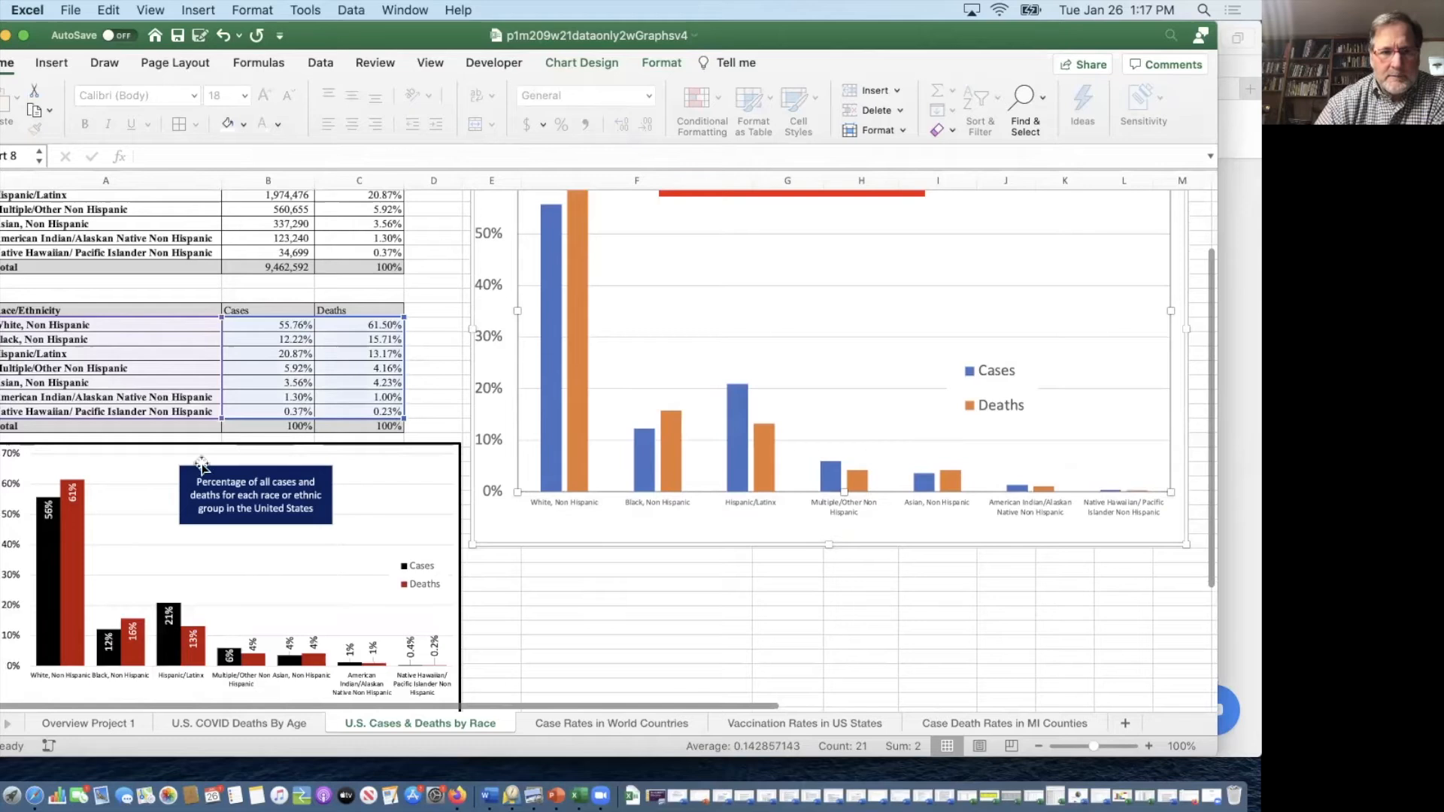
click(548, 382)
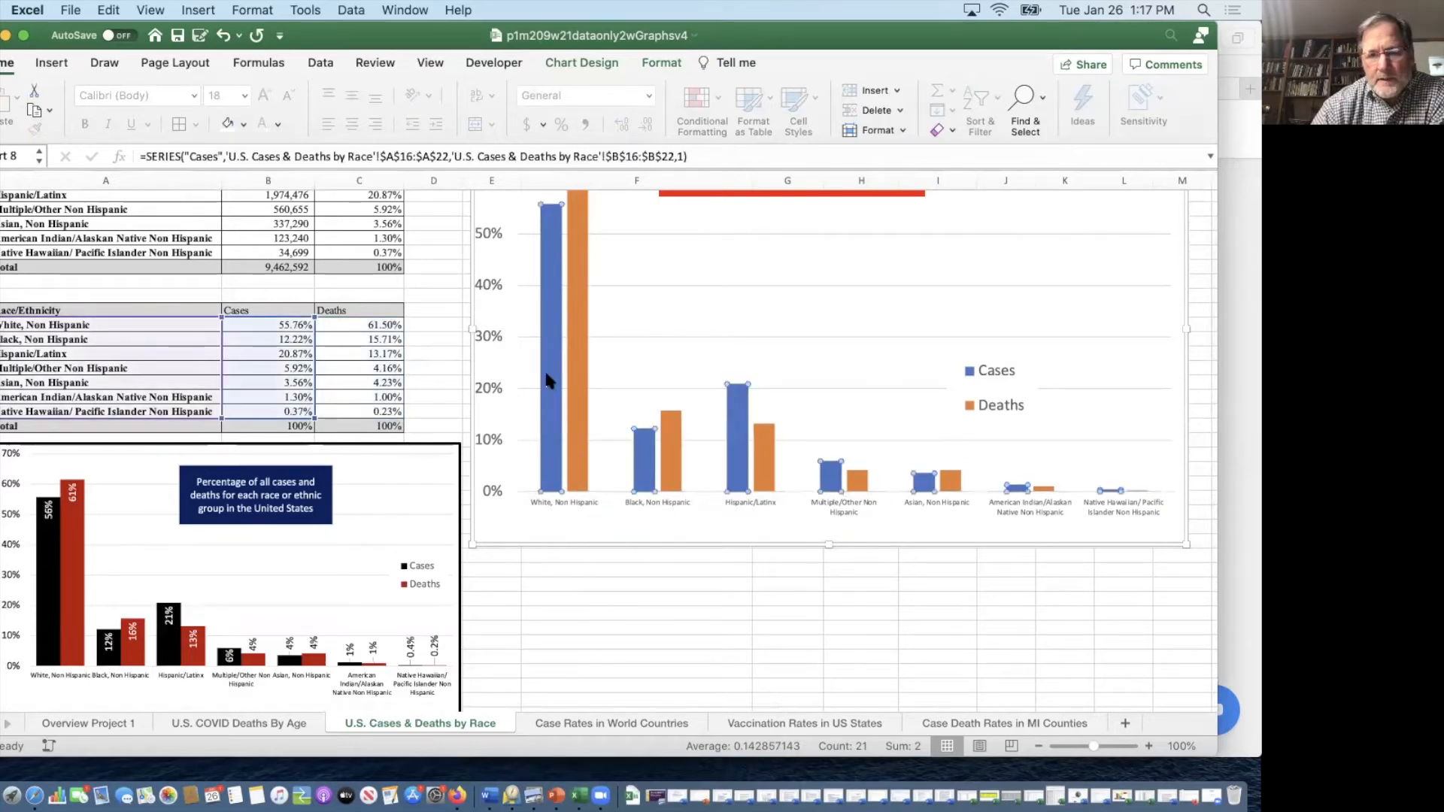
right_click(547, 379)
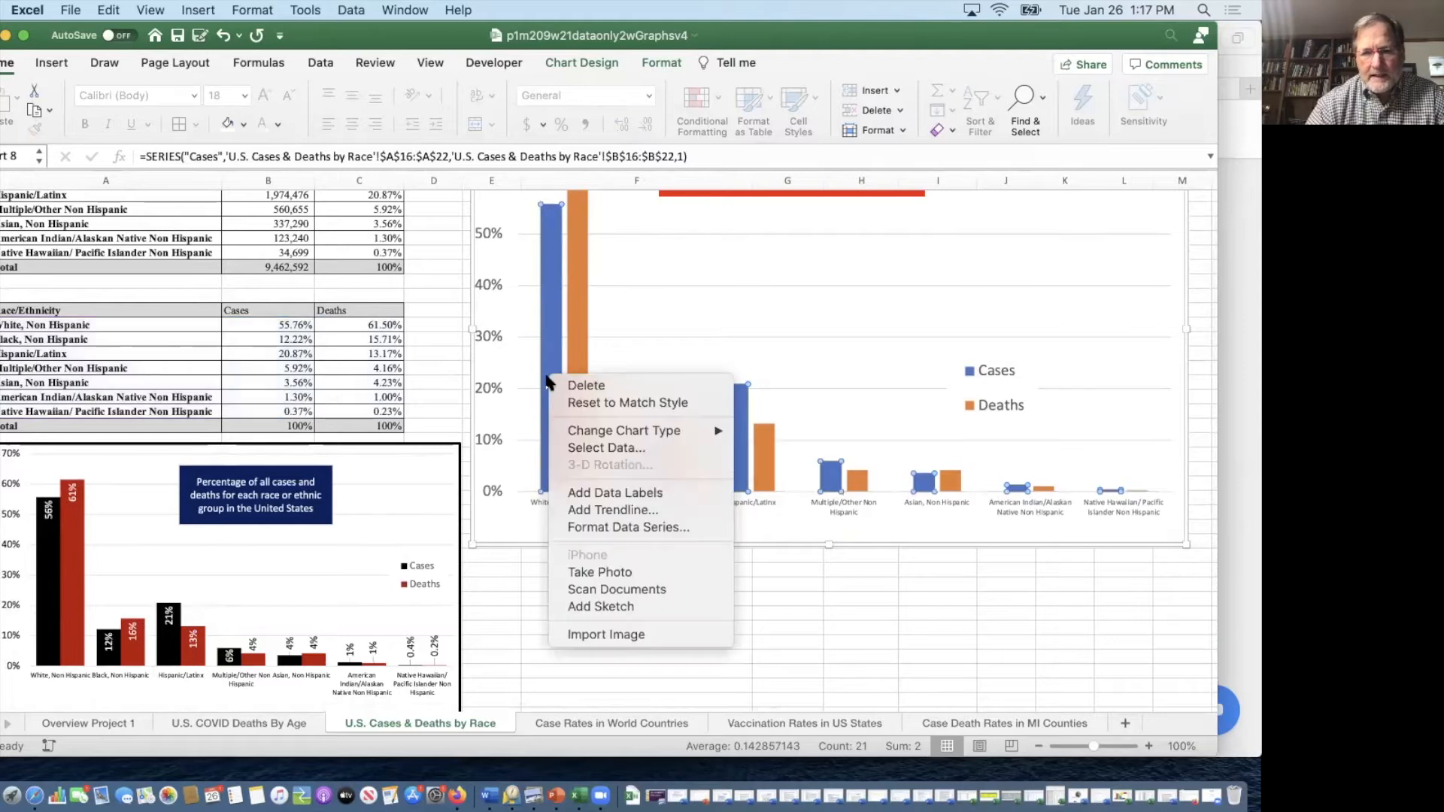
click(602, 528)
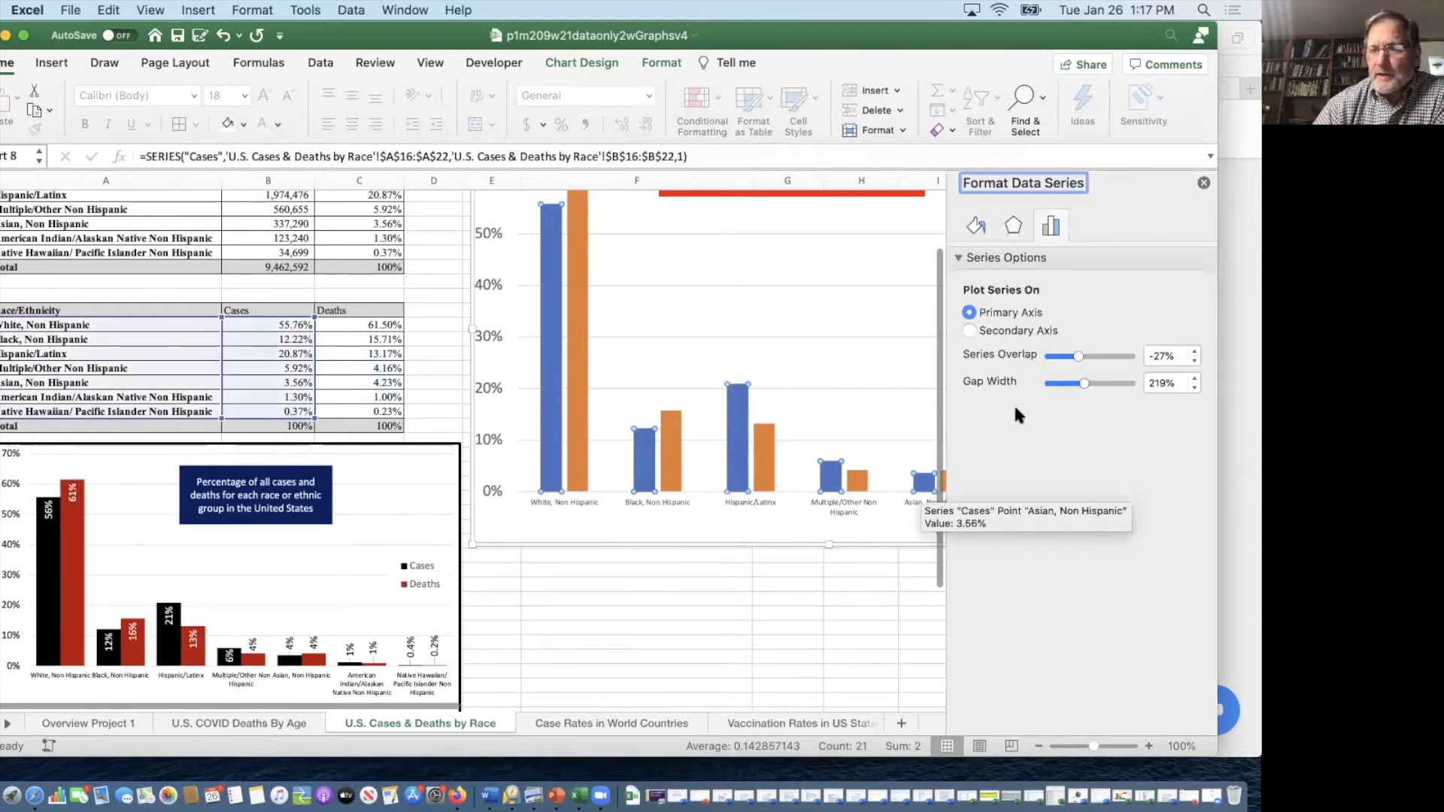
mouse_move(1078, 356)
mouse_down()
mouse_move(1029, 356)
mouse_move(1087, 357)
mouse_up()
click(1194, 351)
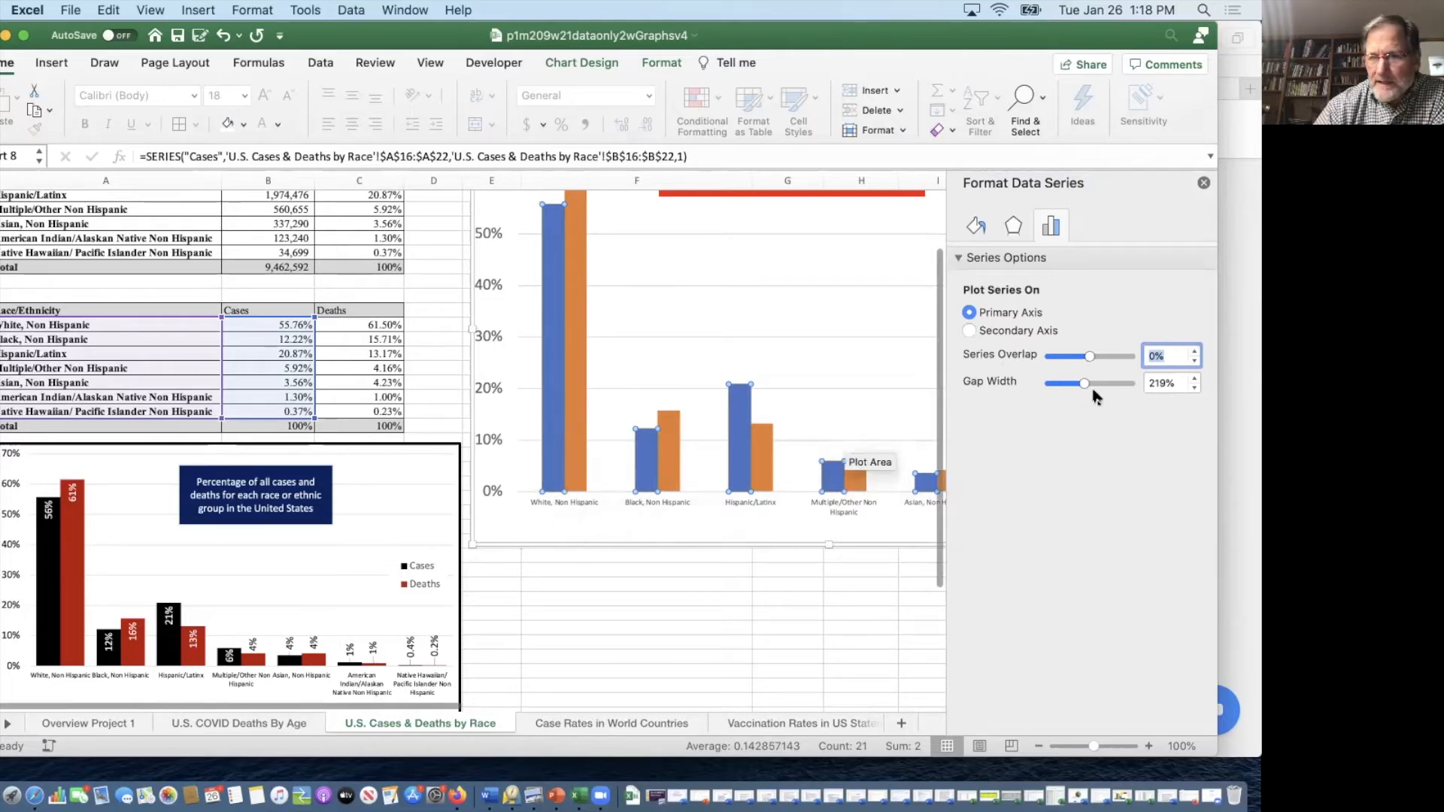
drag(1082, 379, 1059, 382)
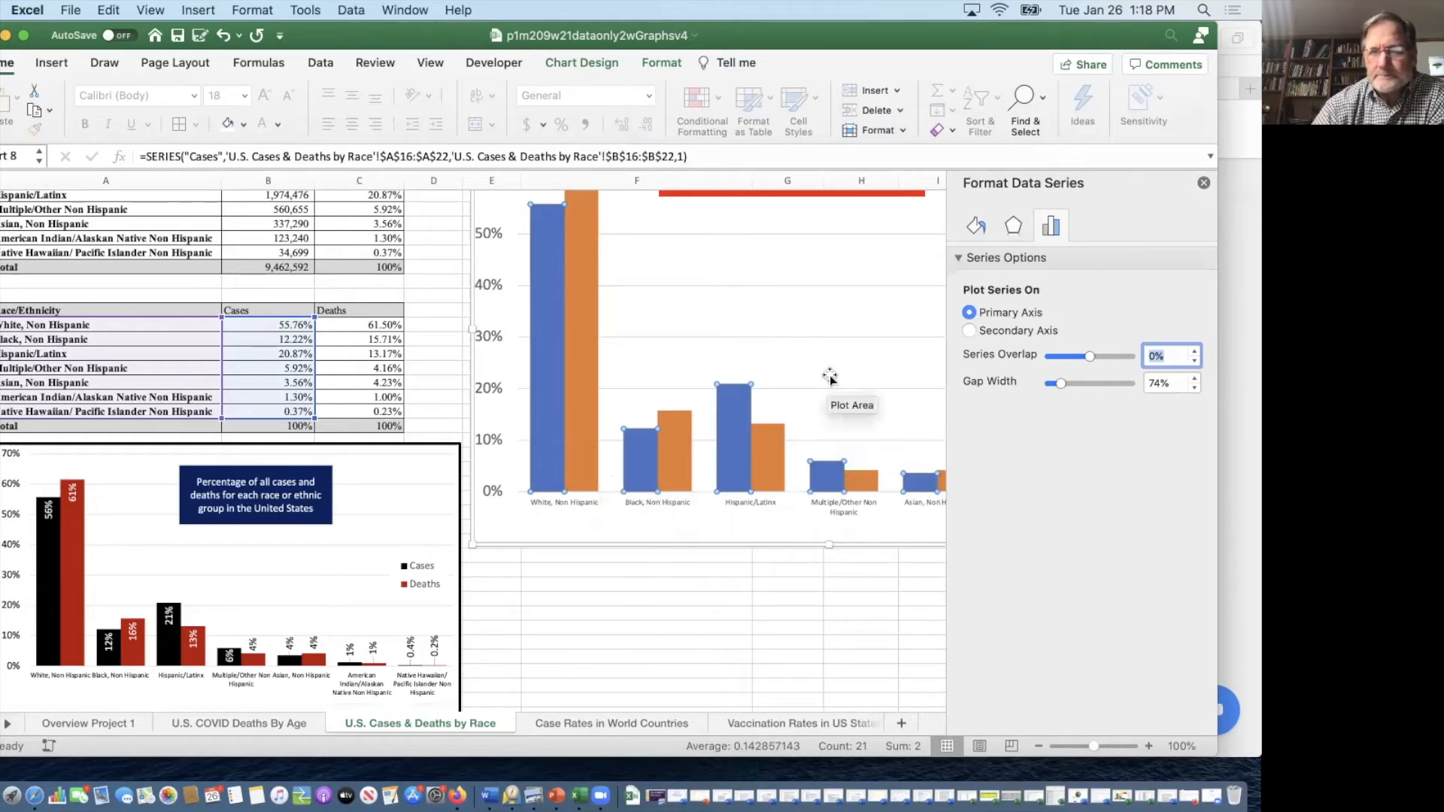
click(1204, 184)
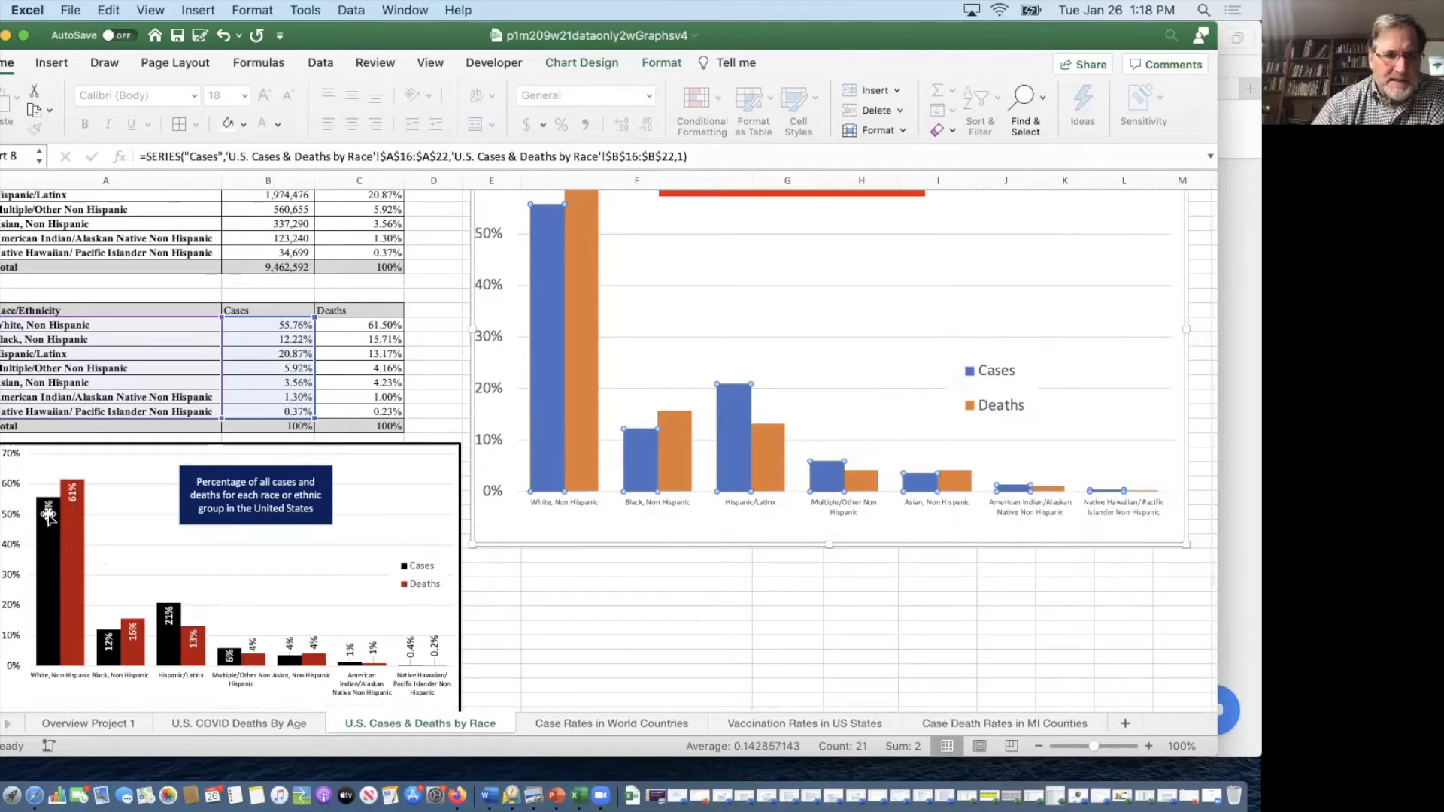
scroll(820, 671, up, 1)
scroll(820, 672, up, 5)
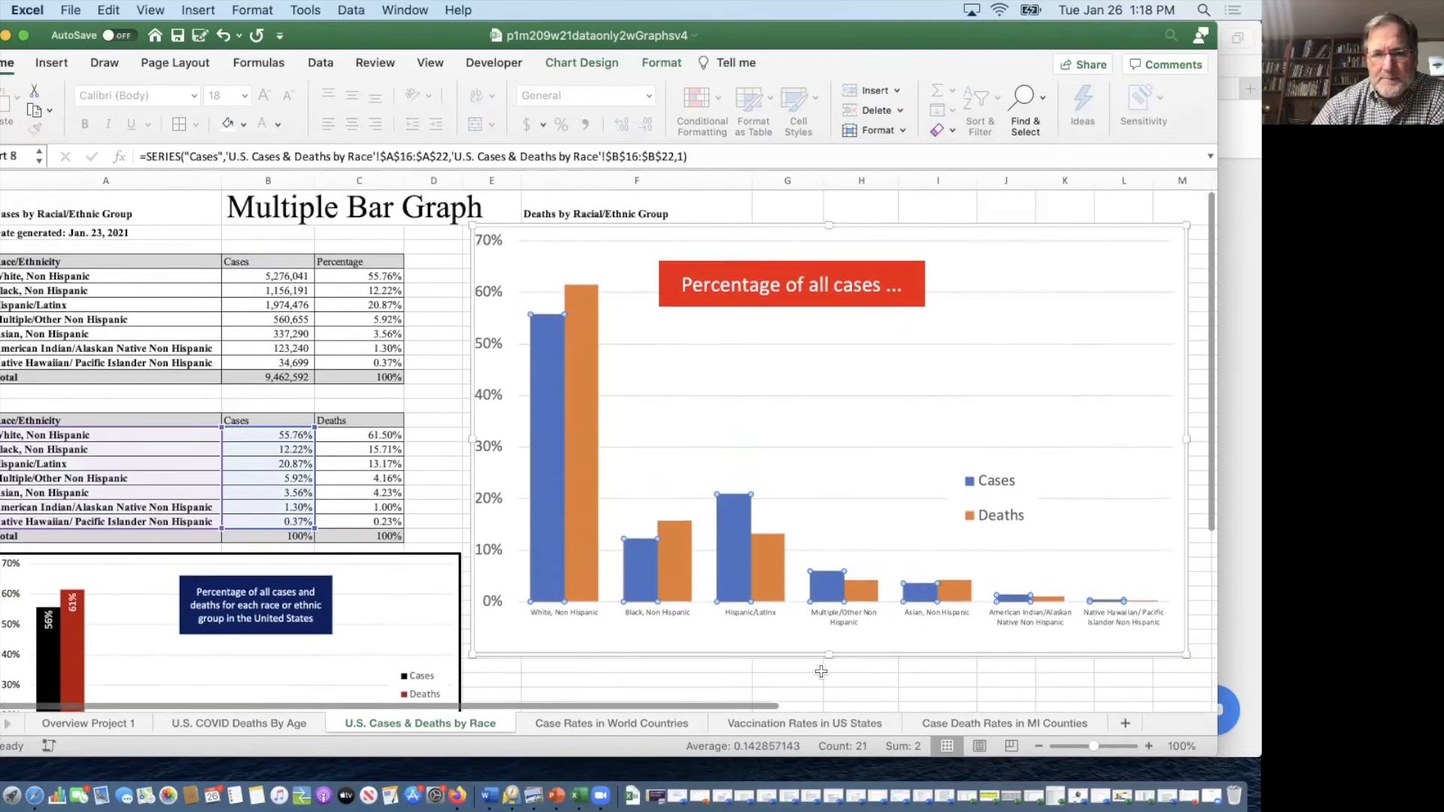
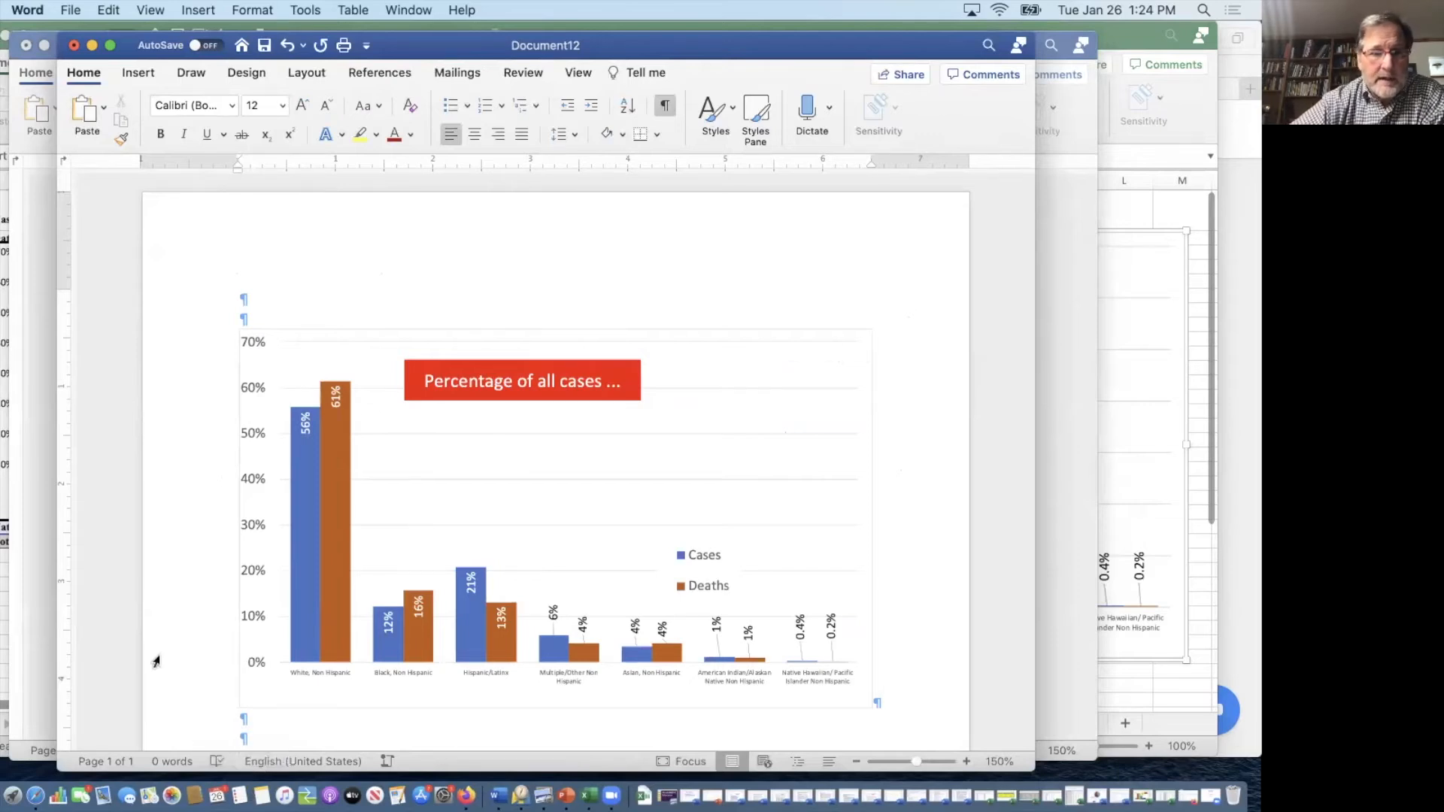
Step: Switch to Excel and copy the pie chart on the U.S. COVID Deaths By Age sheet as a picture, as shown on screen
scroll(178, 604, down, 2)
scroll(177, 604, down, 4)
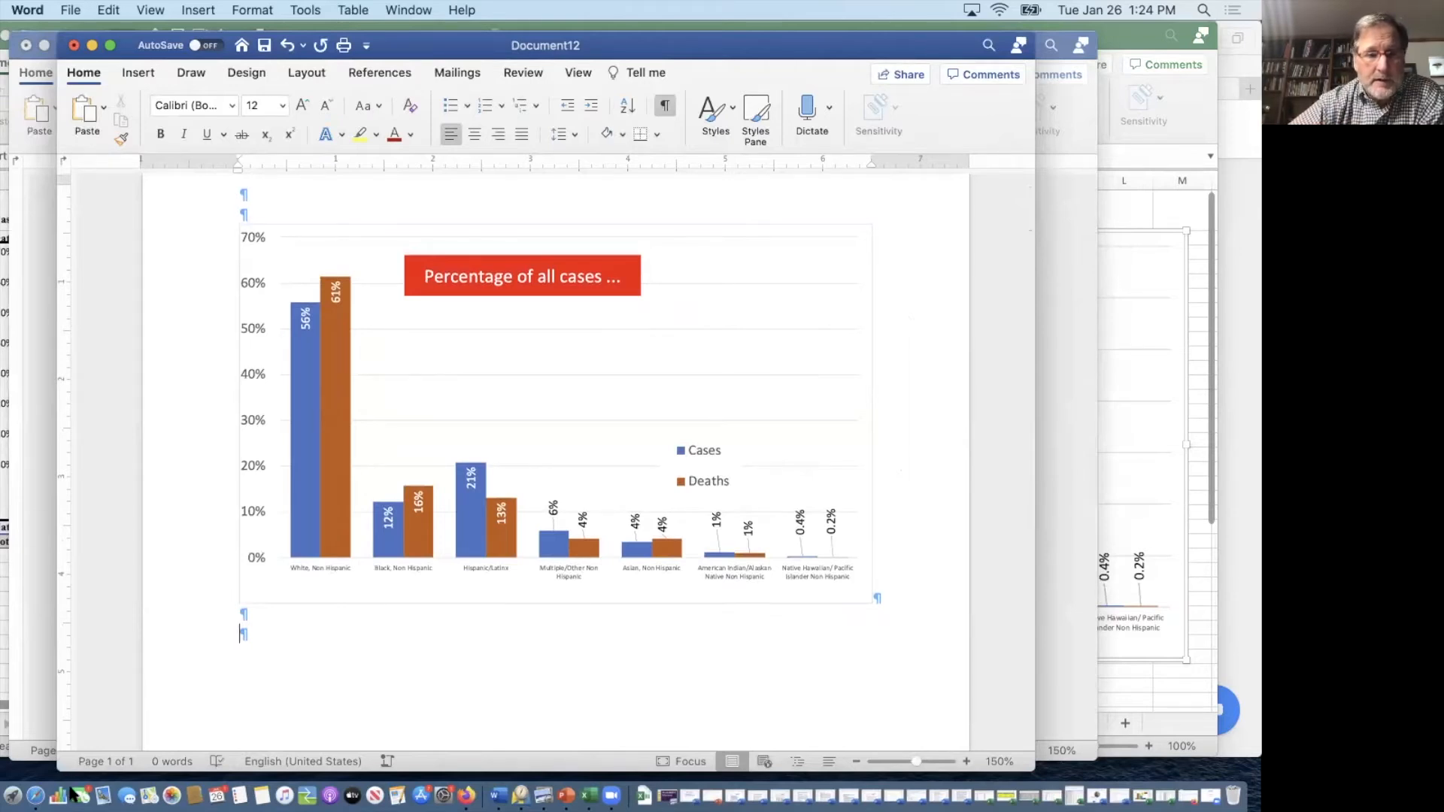
click(589, 795)
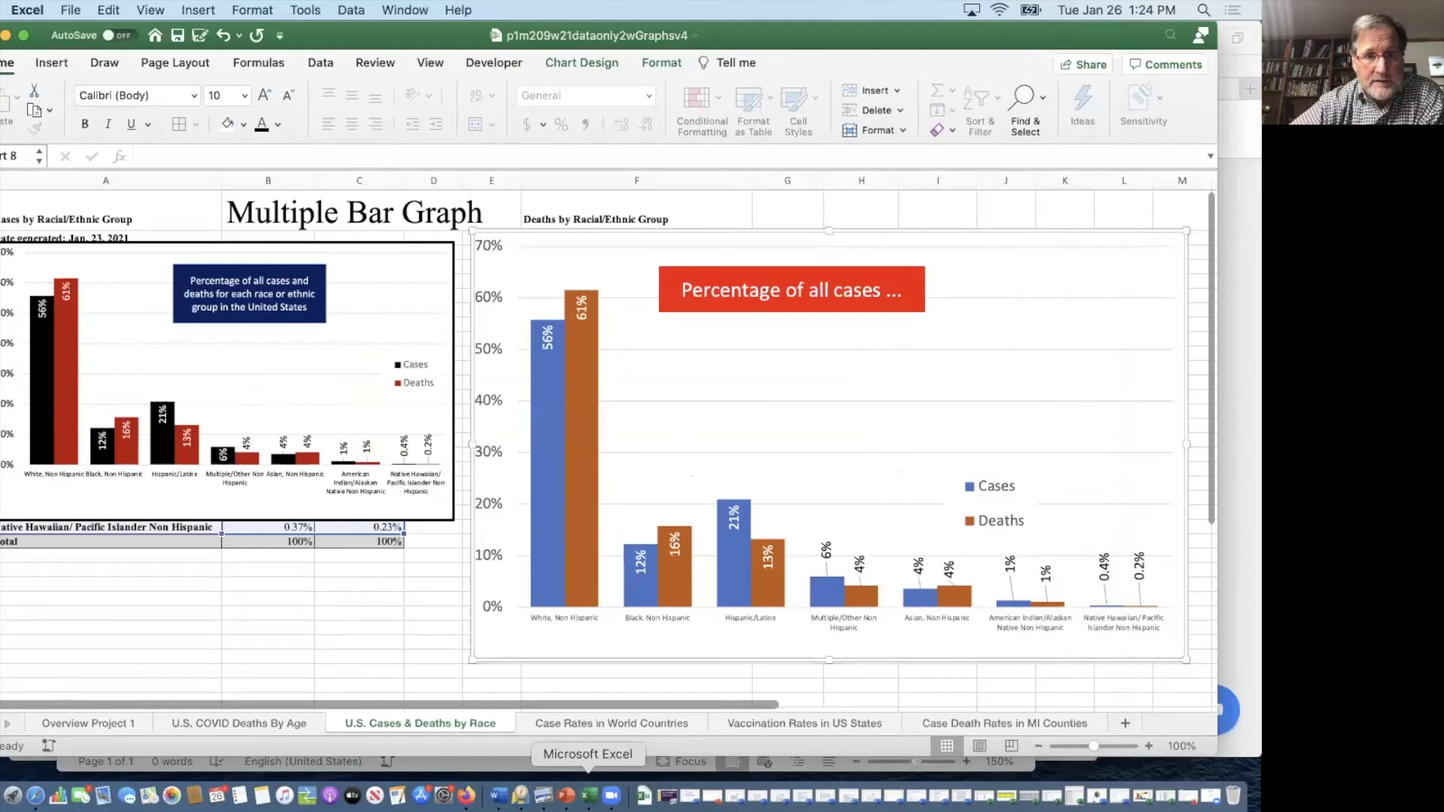
click(219, 723)
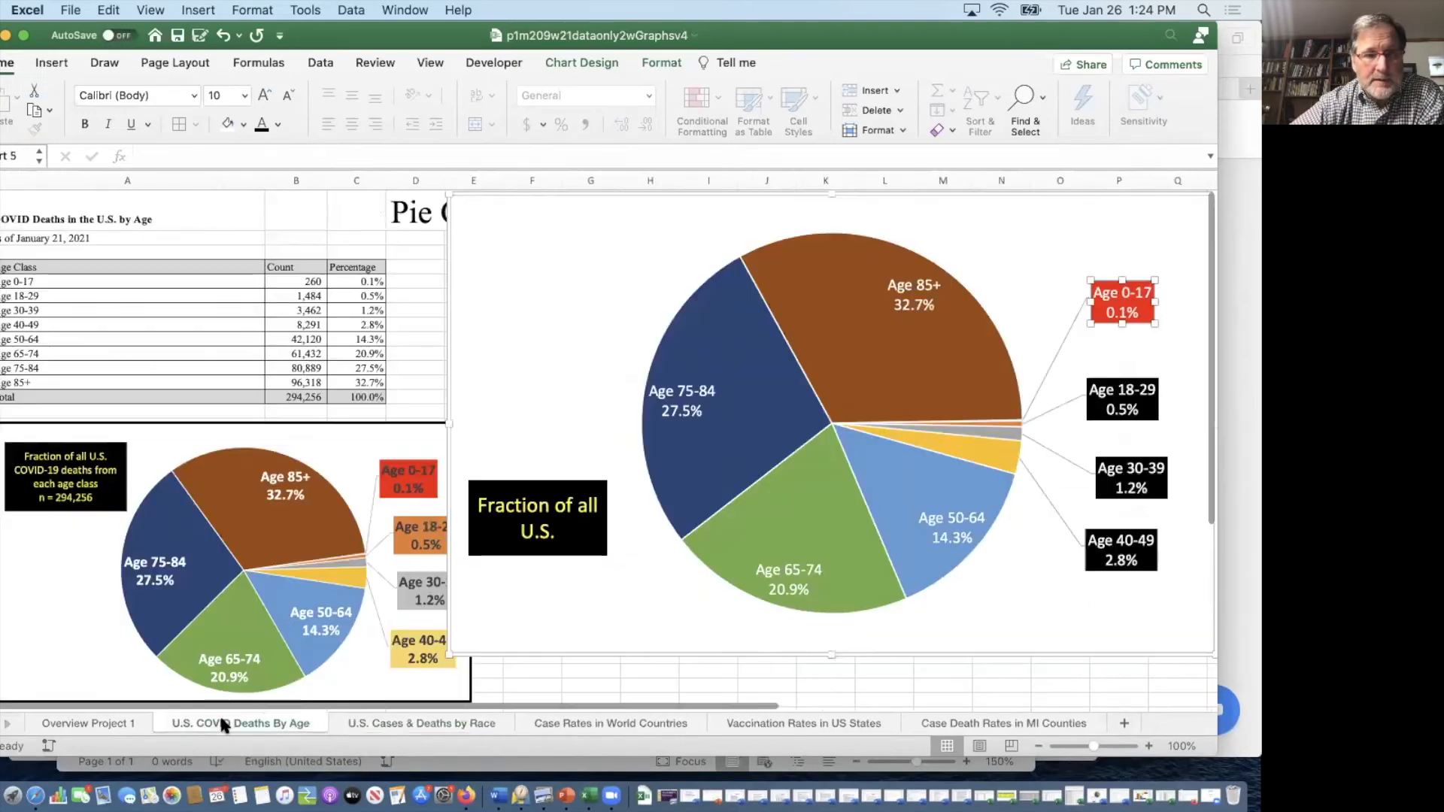
click(632, 648)
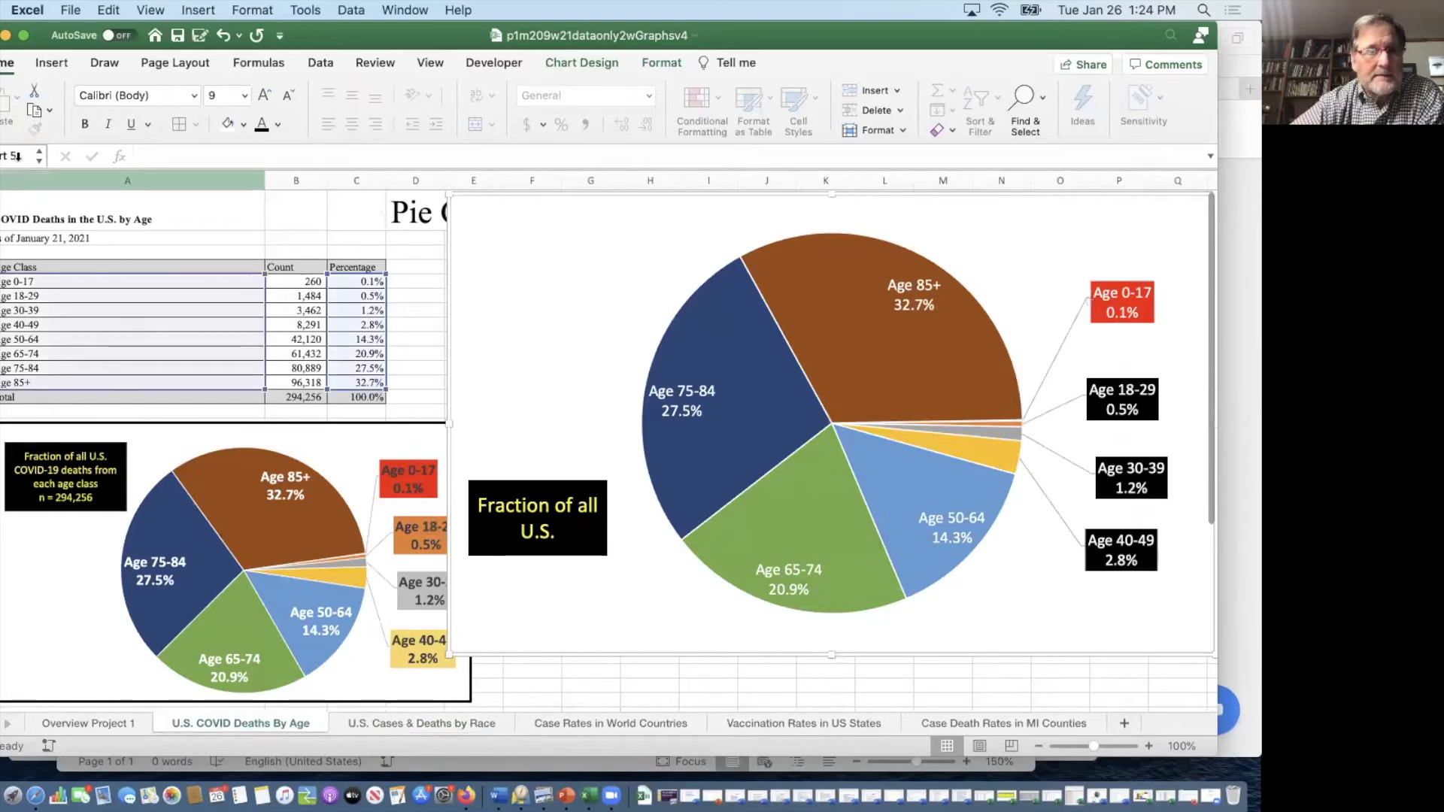
click(49, 112)
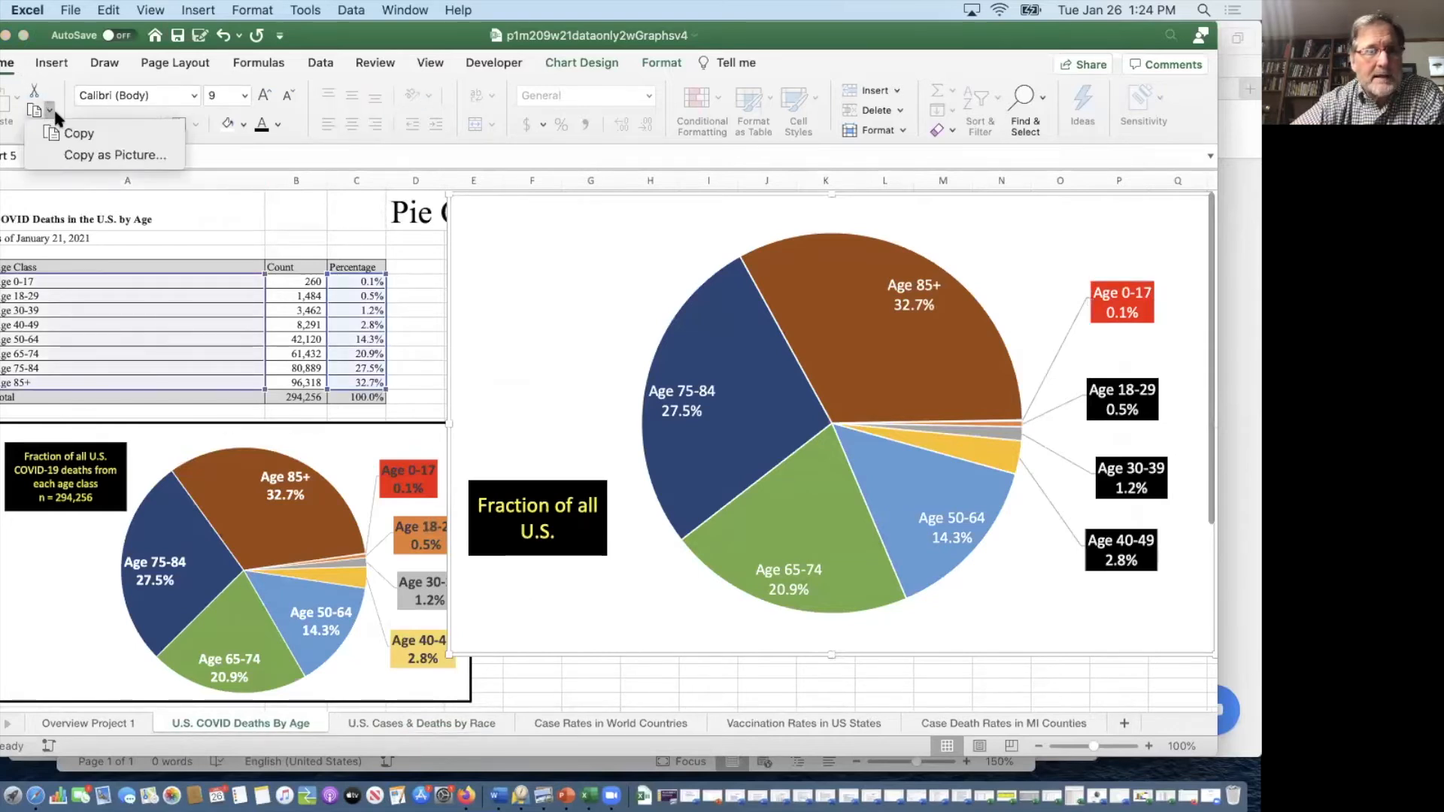
click(69, 154)
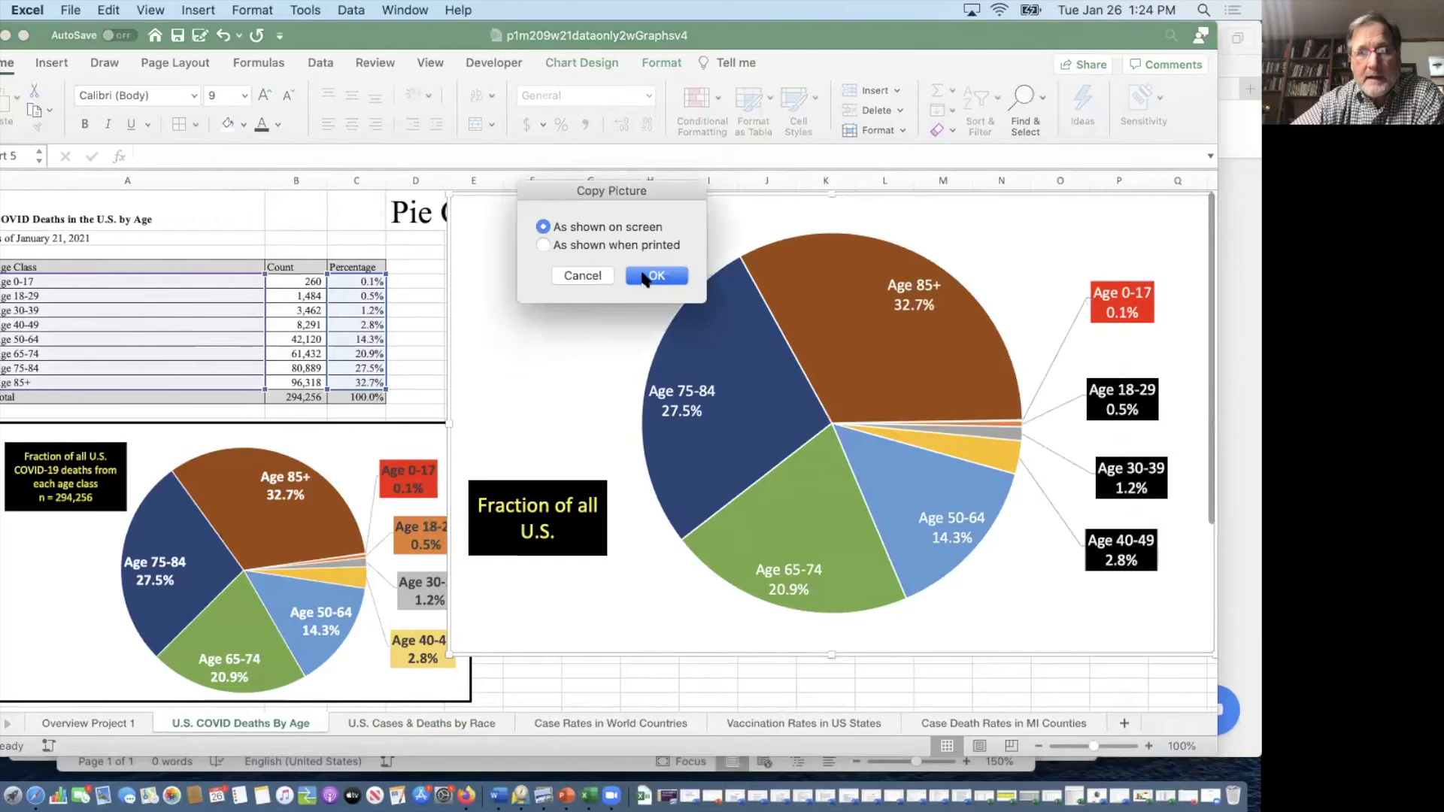
click(636, 276)
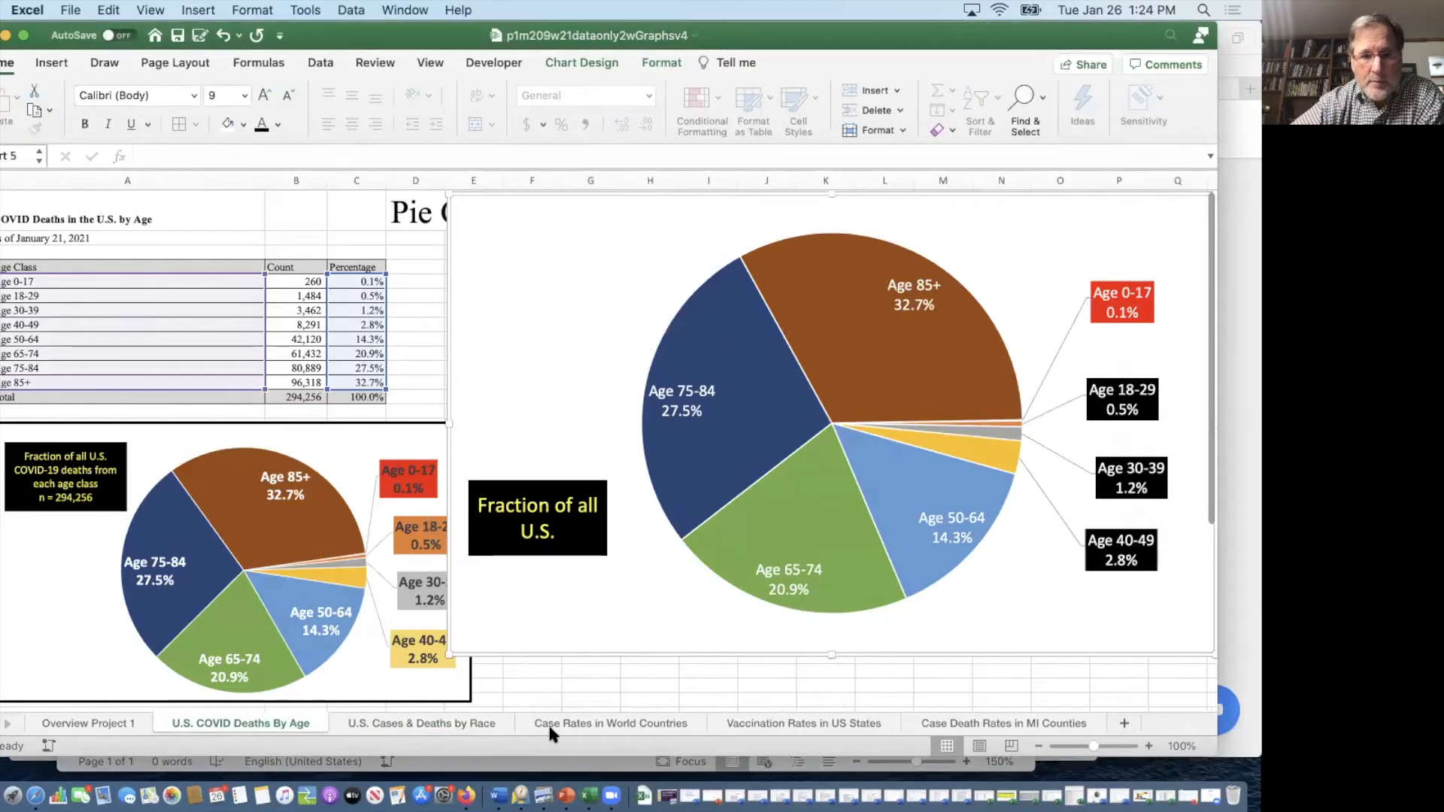
Step: Switch to the Word document and paste the copied pie chart picture above the bar graph, adding three blank lines before it
click(498, 796)
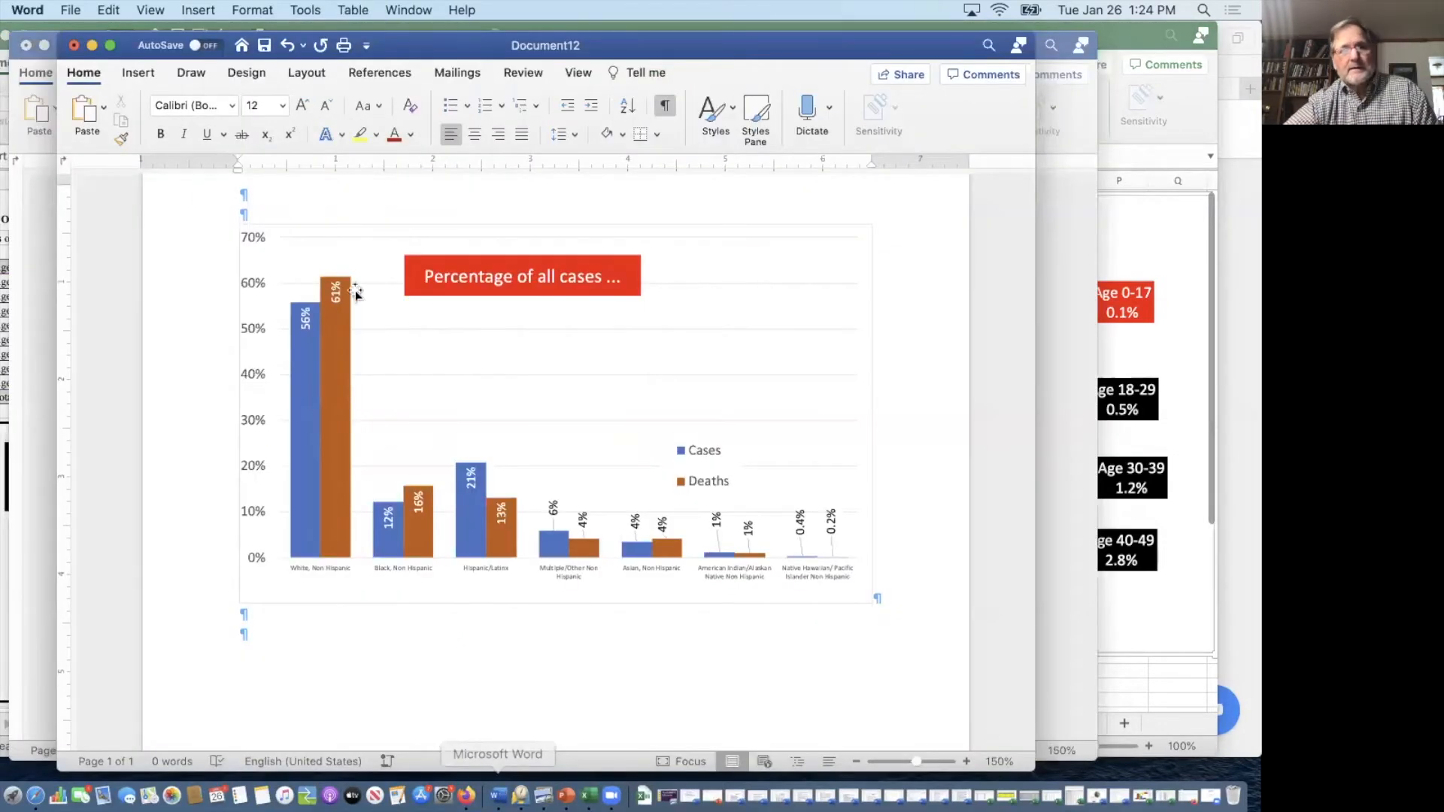
scroll(392, 210, up, 2)
click(386, 220)
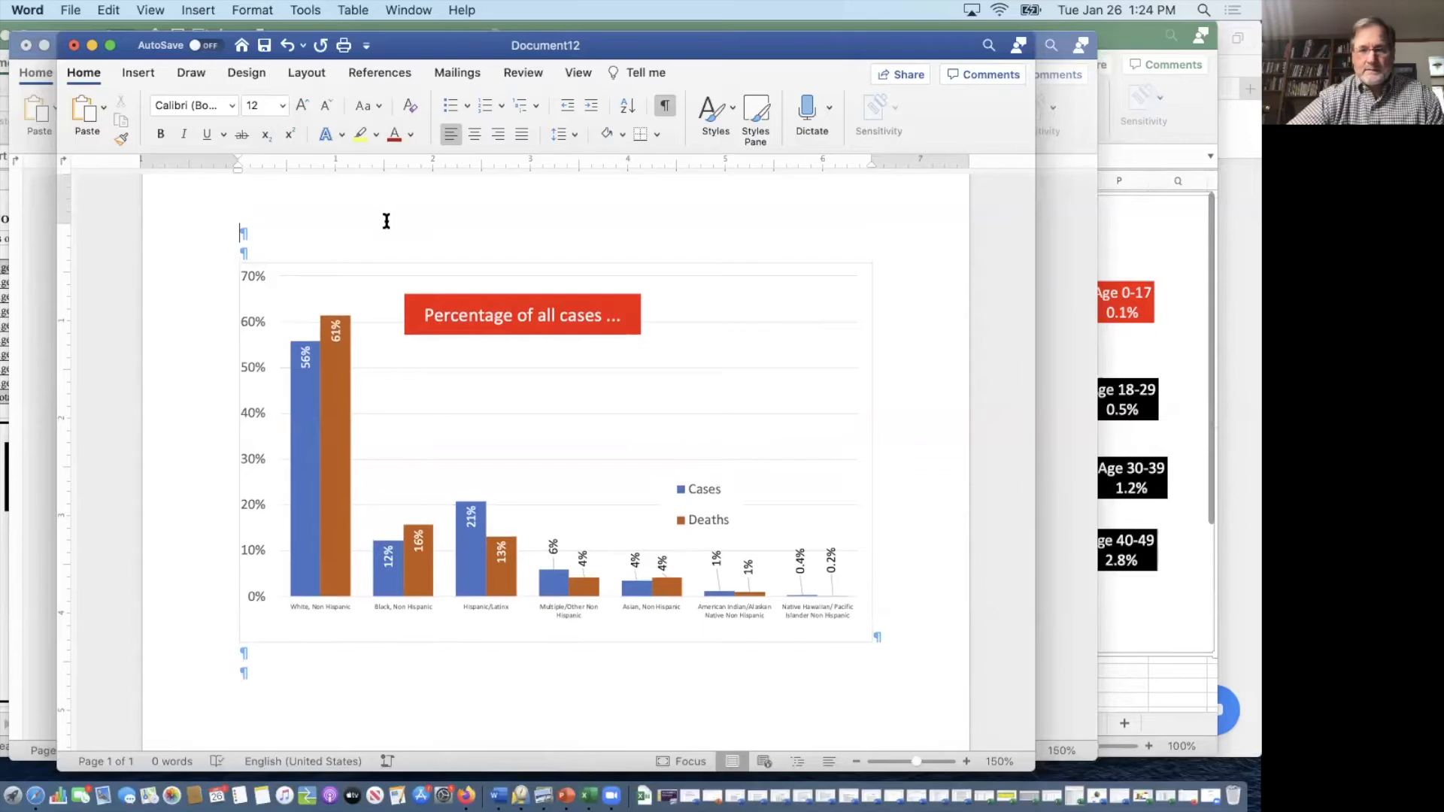
key(Return)
key(Return)
key(Return)
key(super+v)
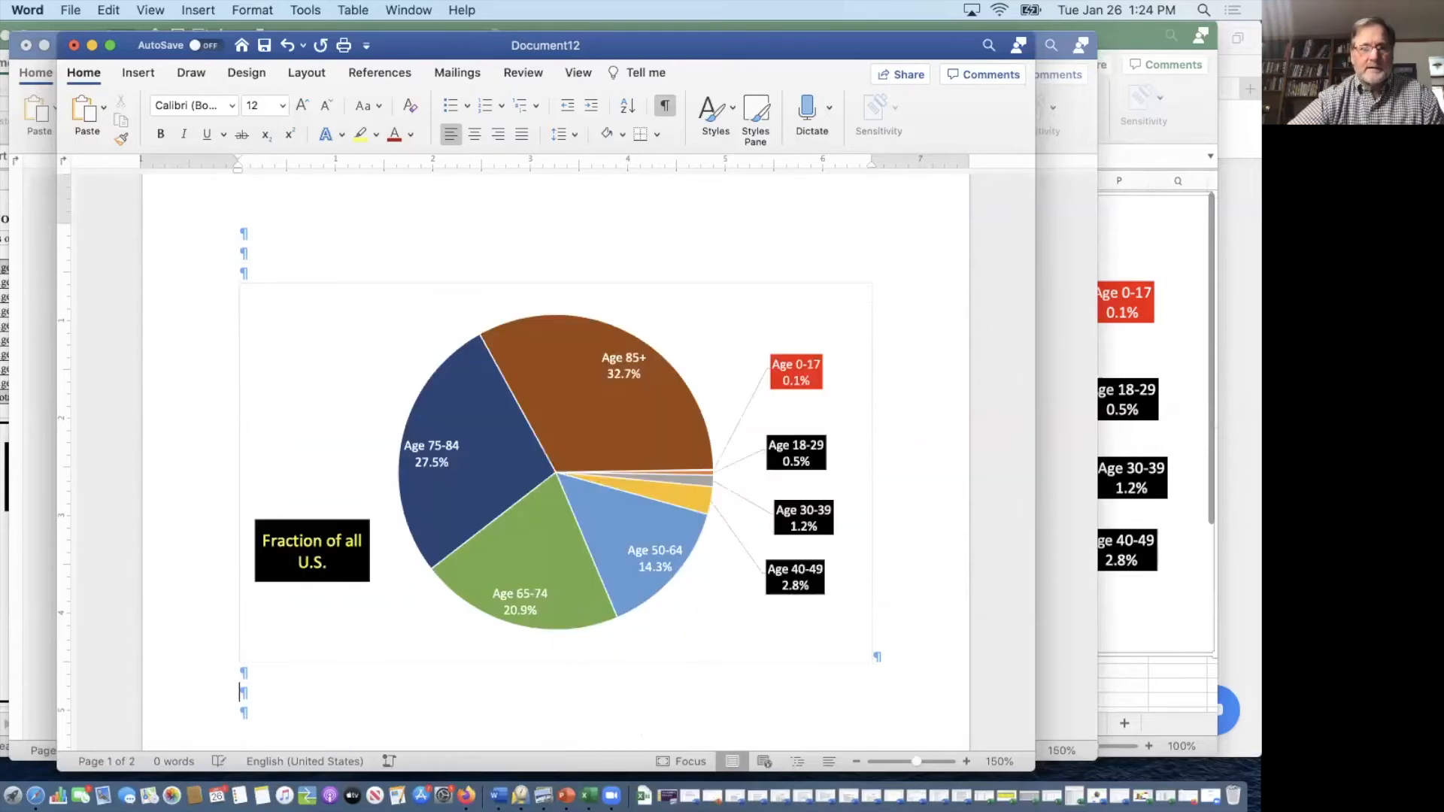
click(496, 405)
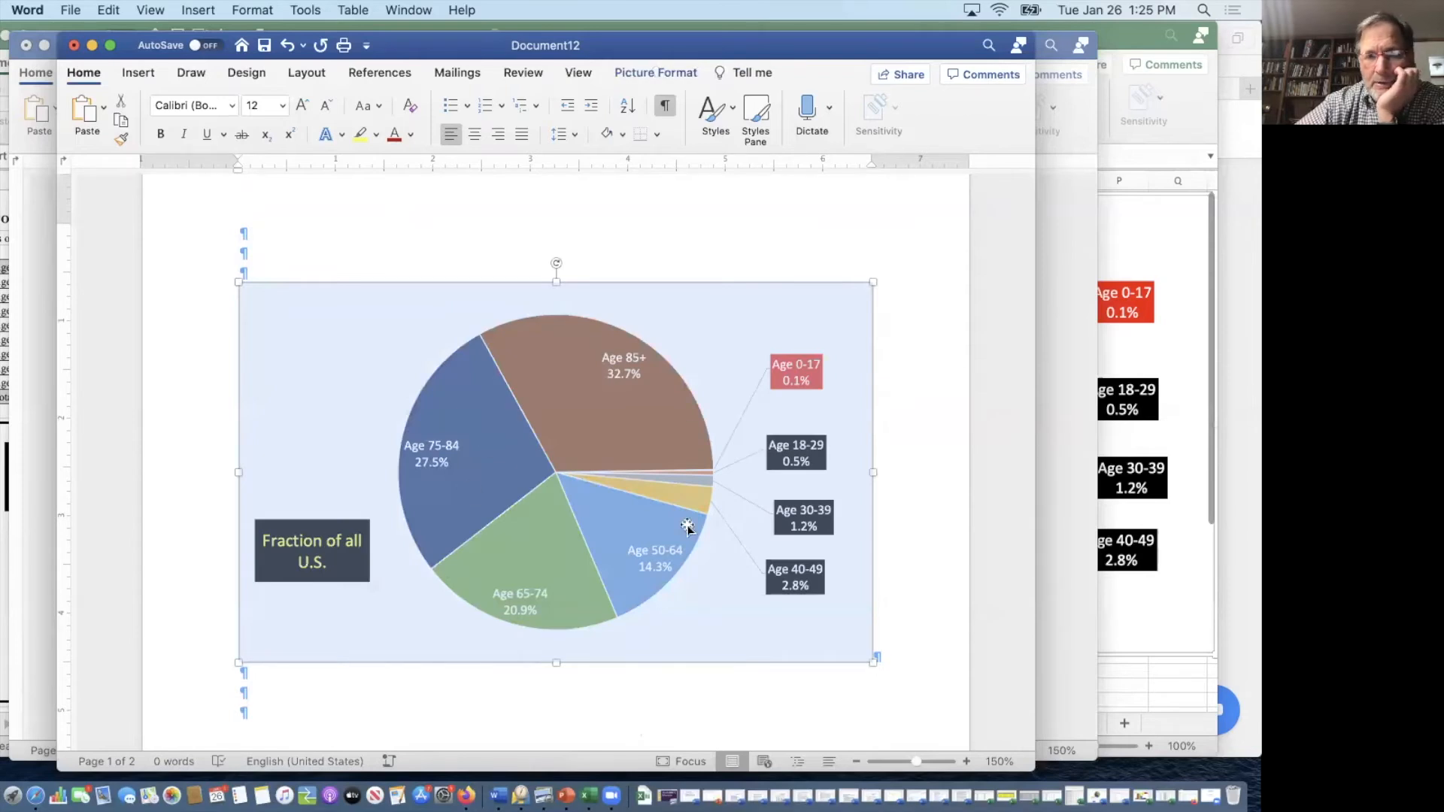
scroll(640, 674, down, 10)
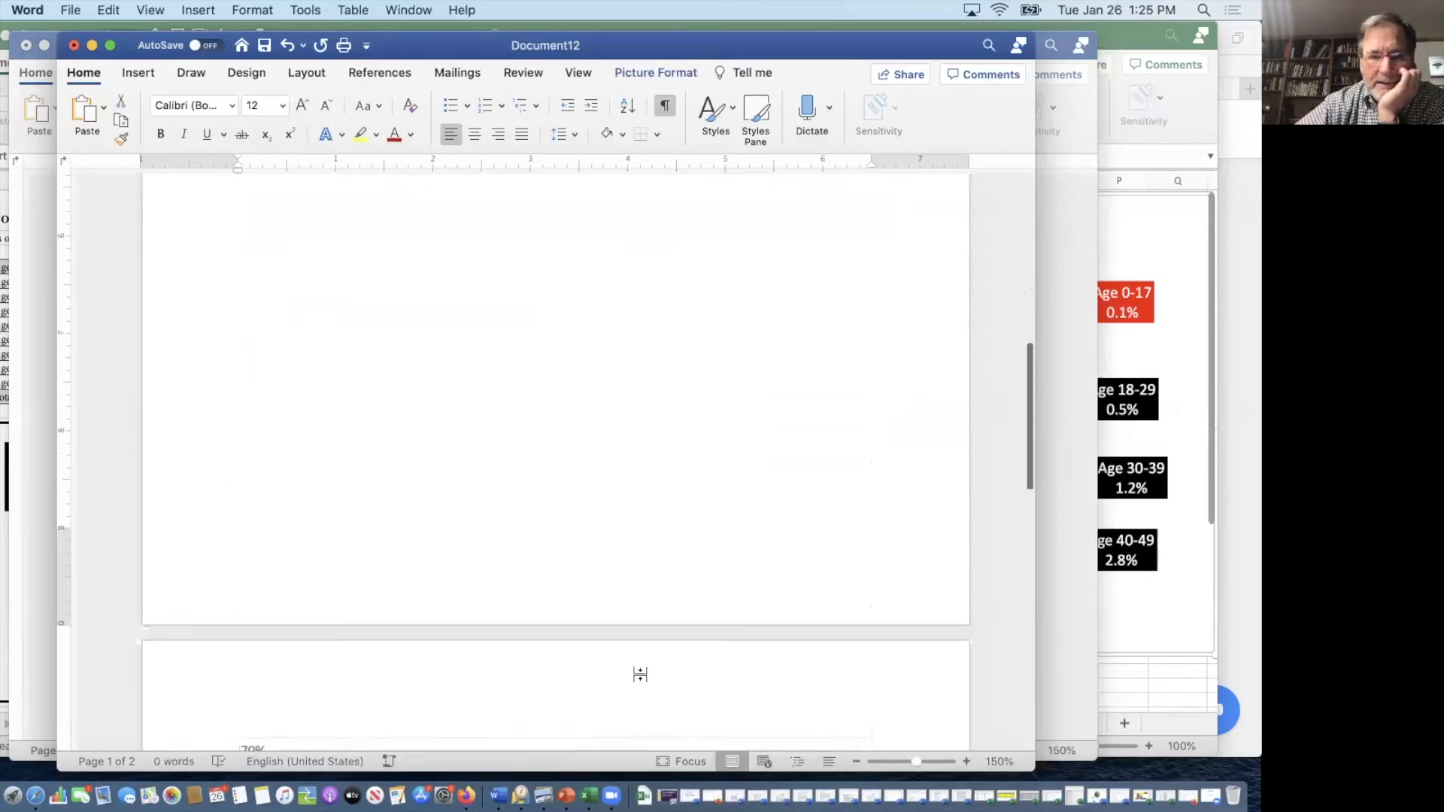
scroll(641, 674, down, 8)
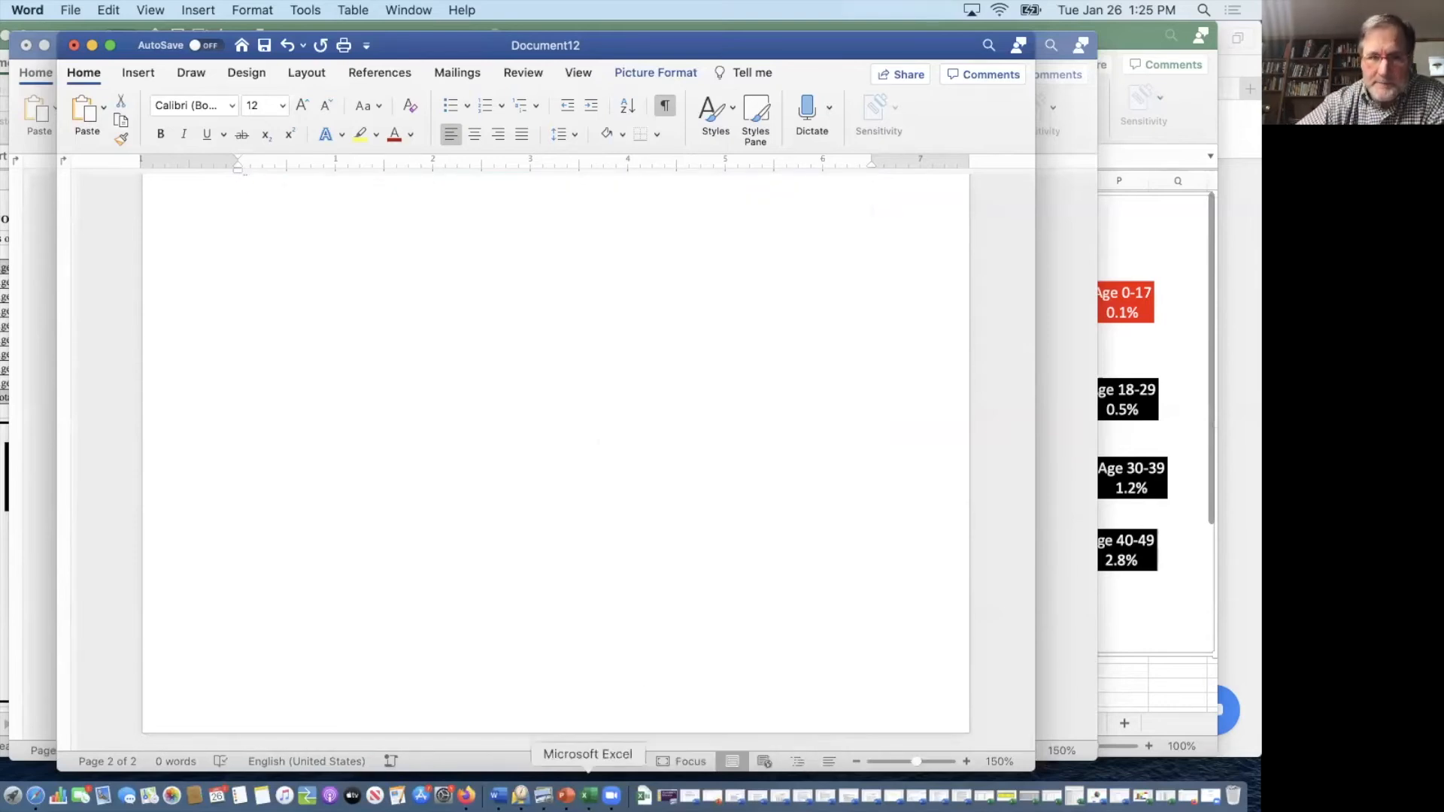
Step: Switch to Excel, open the Case Rates in World Countries sheet, and move the sample time series graph farther away from the data table
click(589, 795)
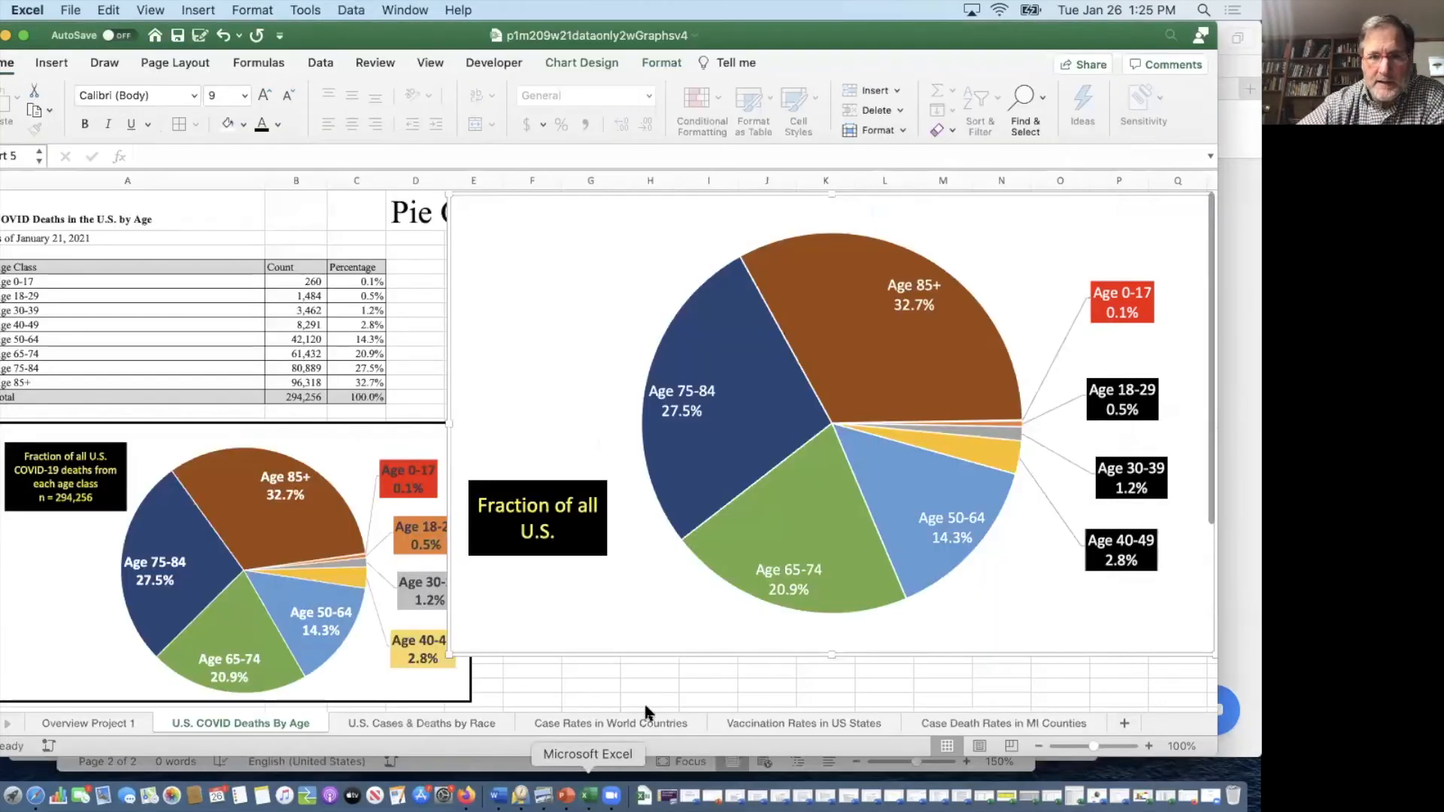
click(96, 720)
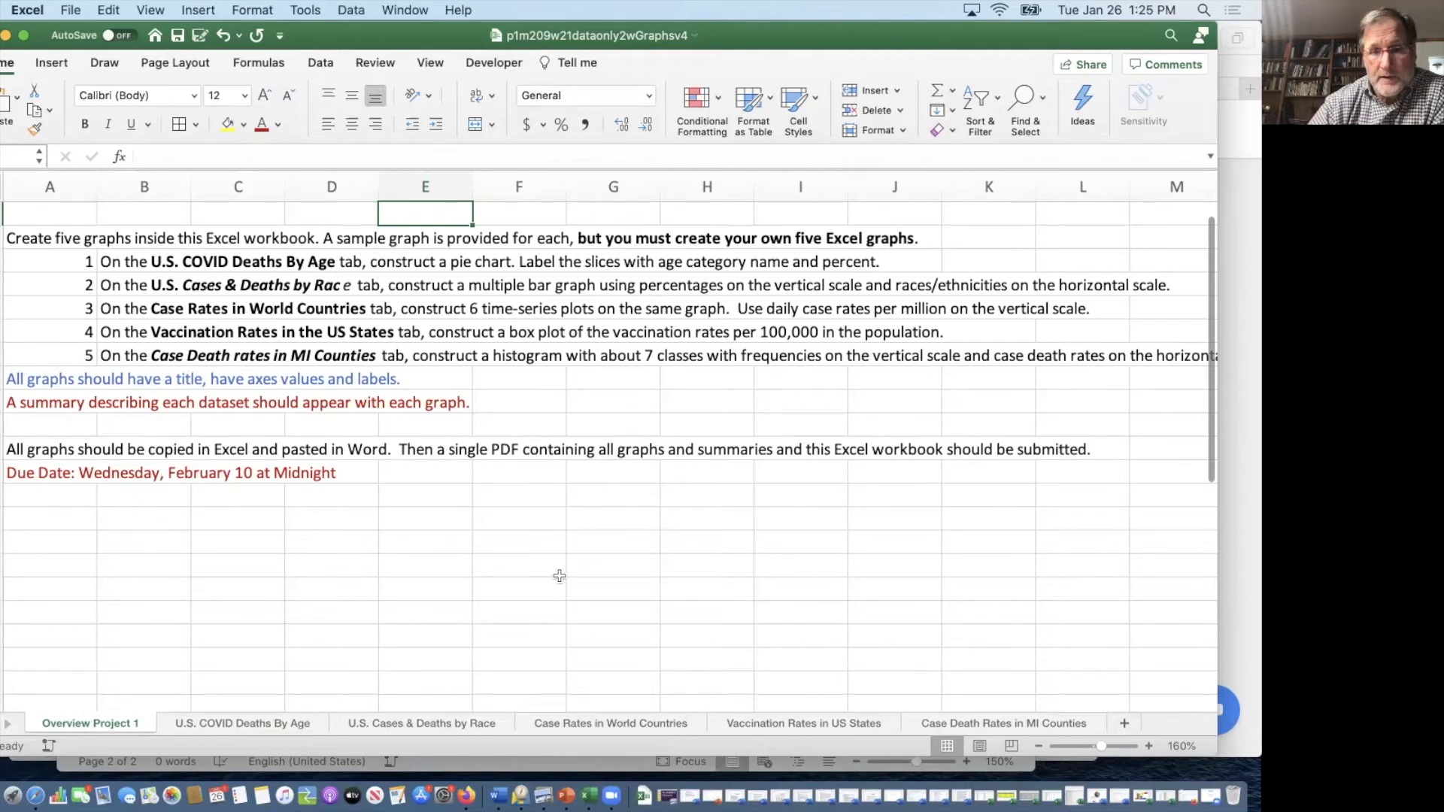
click(618, 724)
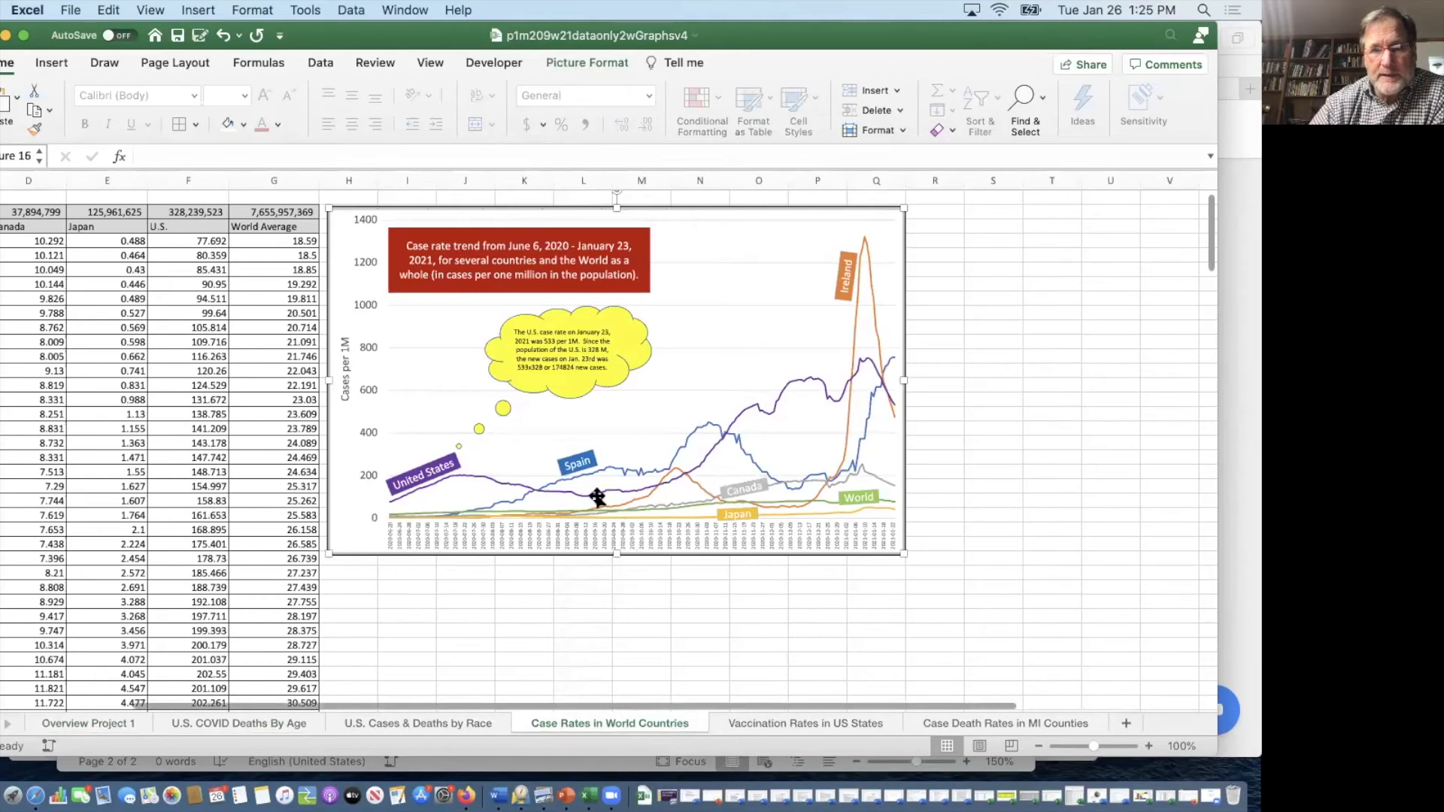
drag(517, 554, 779, 689)
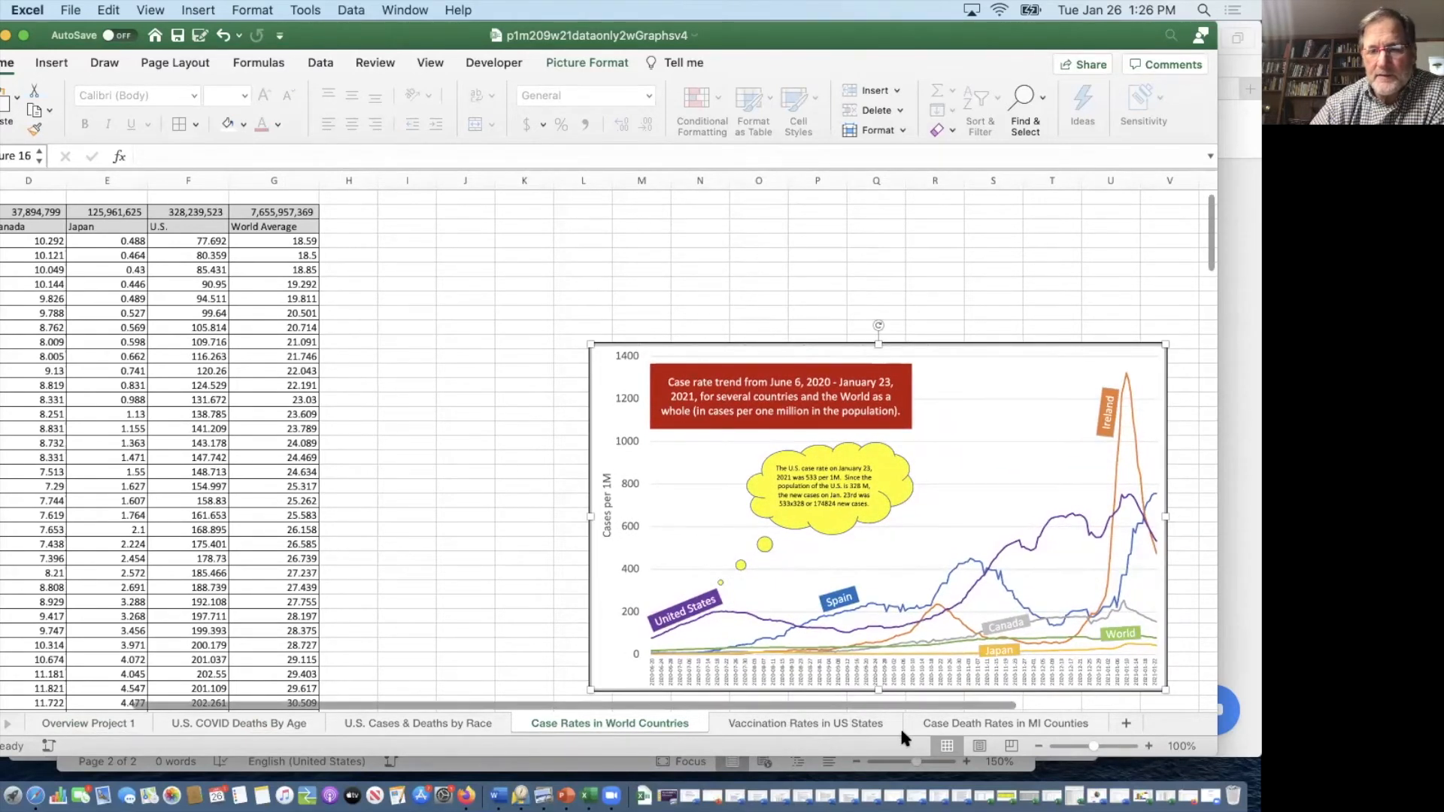
Step: Examine the case rate table's columns and its range of dates from the first row to the last
scroll(317, 410, left, 5)
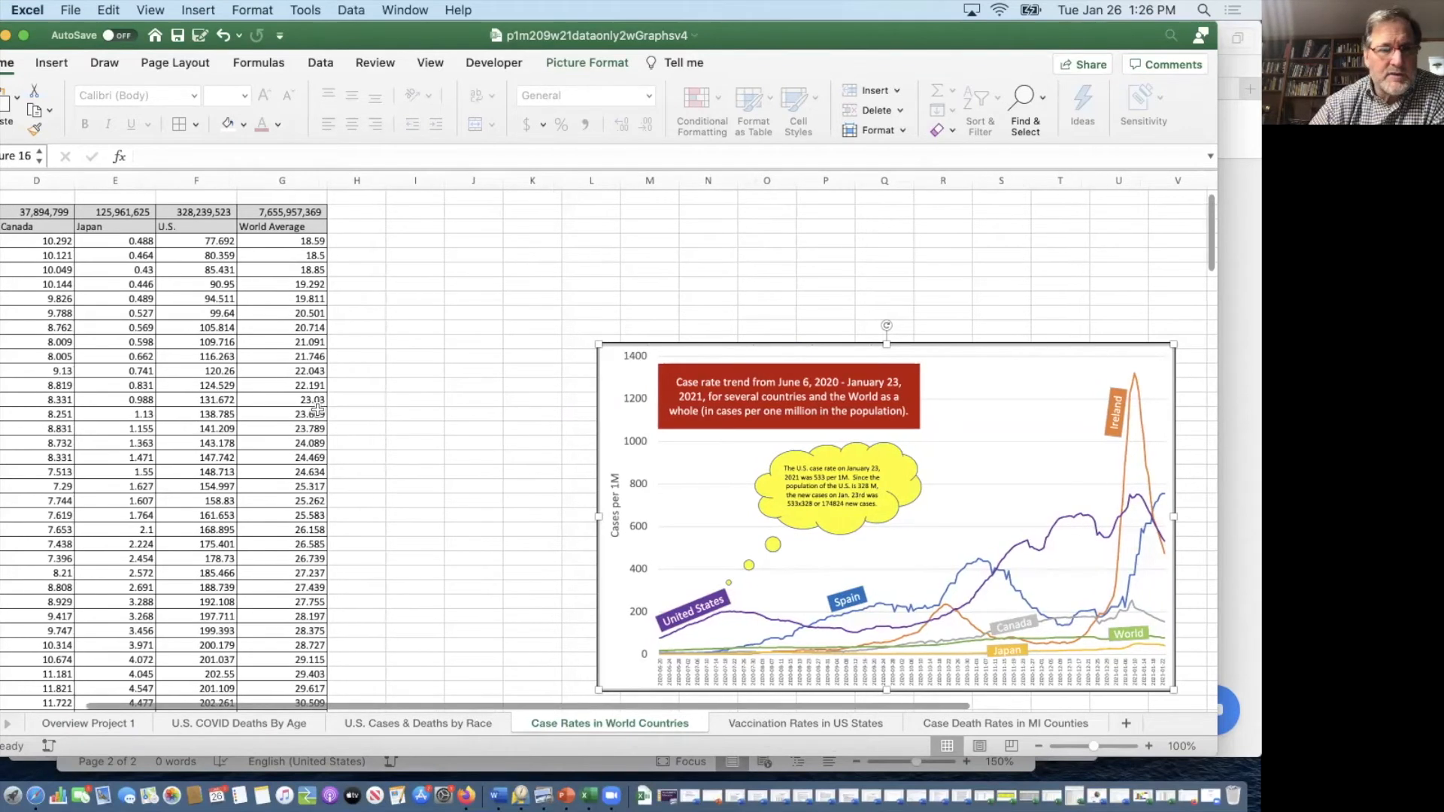
scroll(317, 410, up, 2)
scroll(318, 410, down, 1)
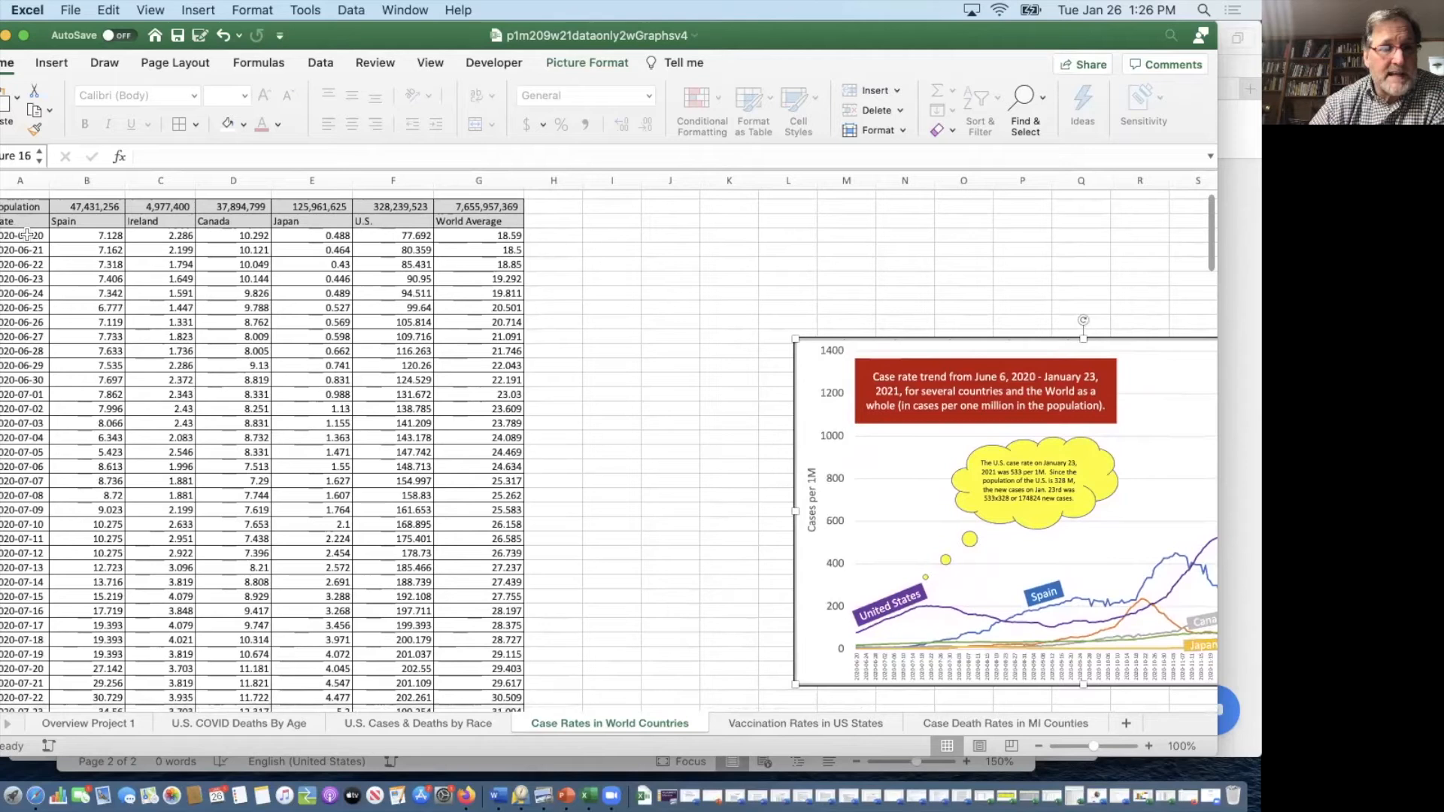
click(26, 236)
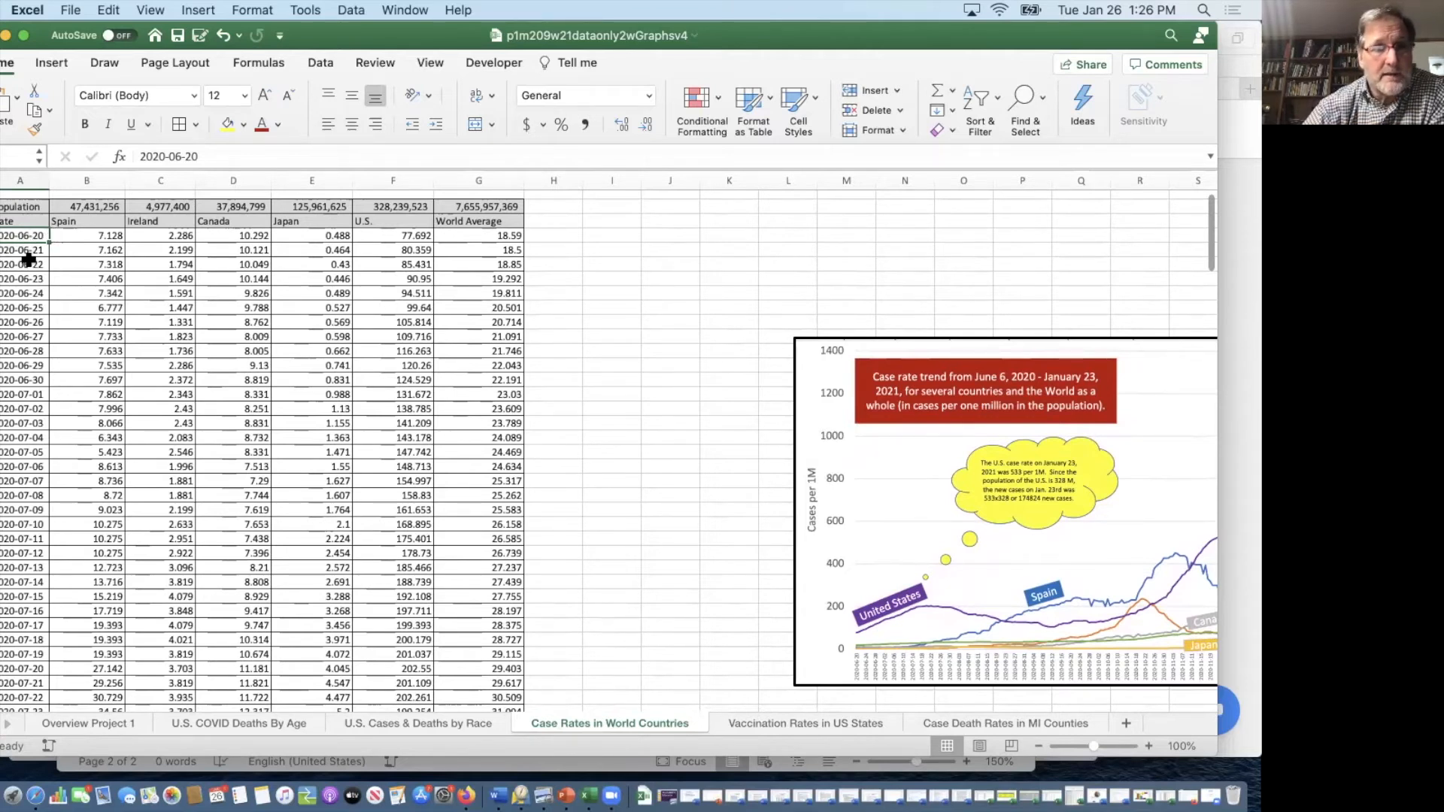
scroll(27, 259, down, 20)
scroll(27, 255, down, 20)
click(14, 354)
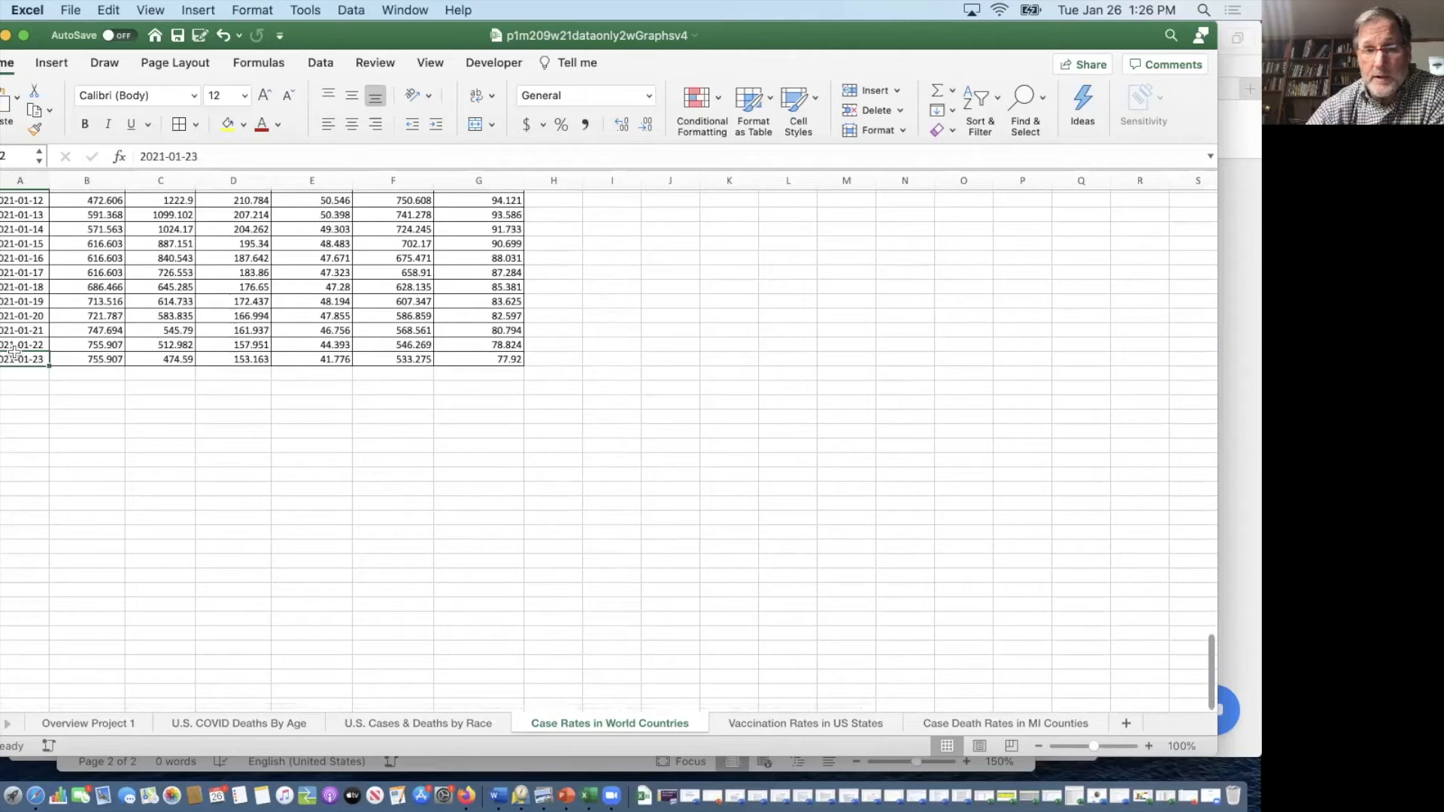
scroll(470, 311, up, 3)
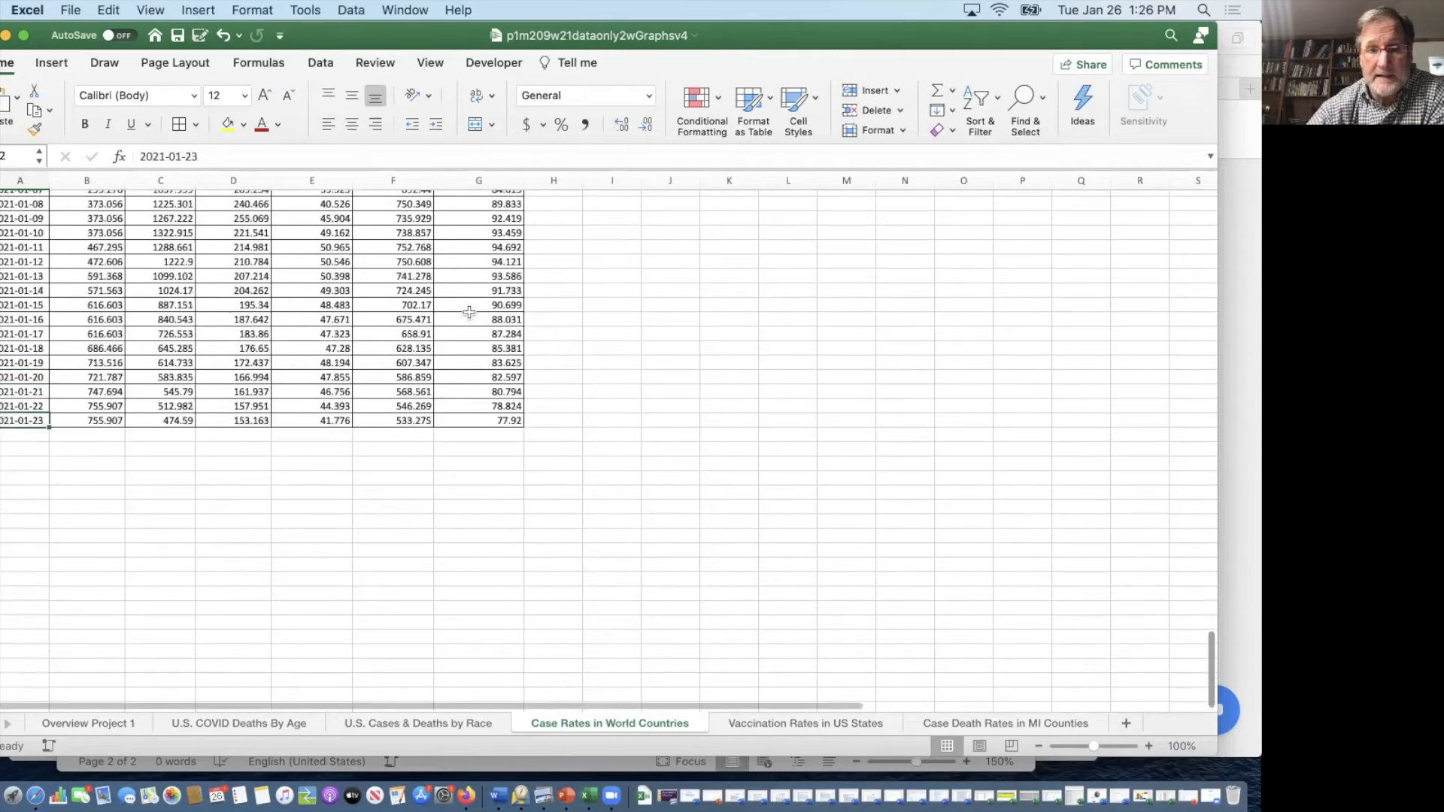
scroll(469, 311, up, 20)
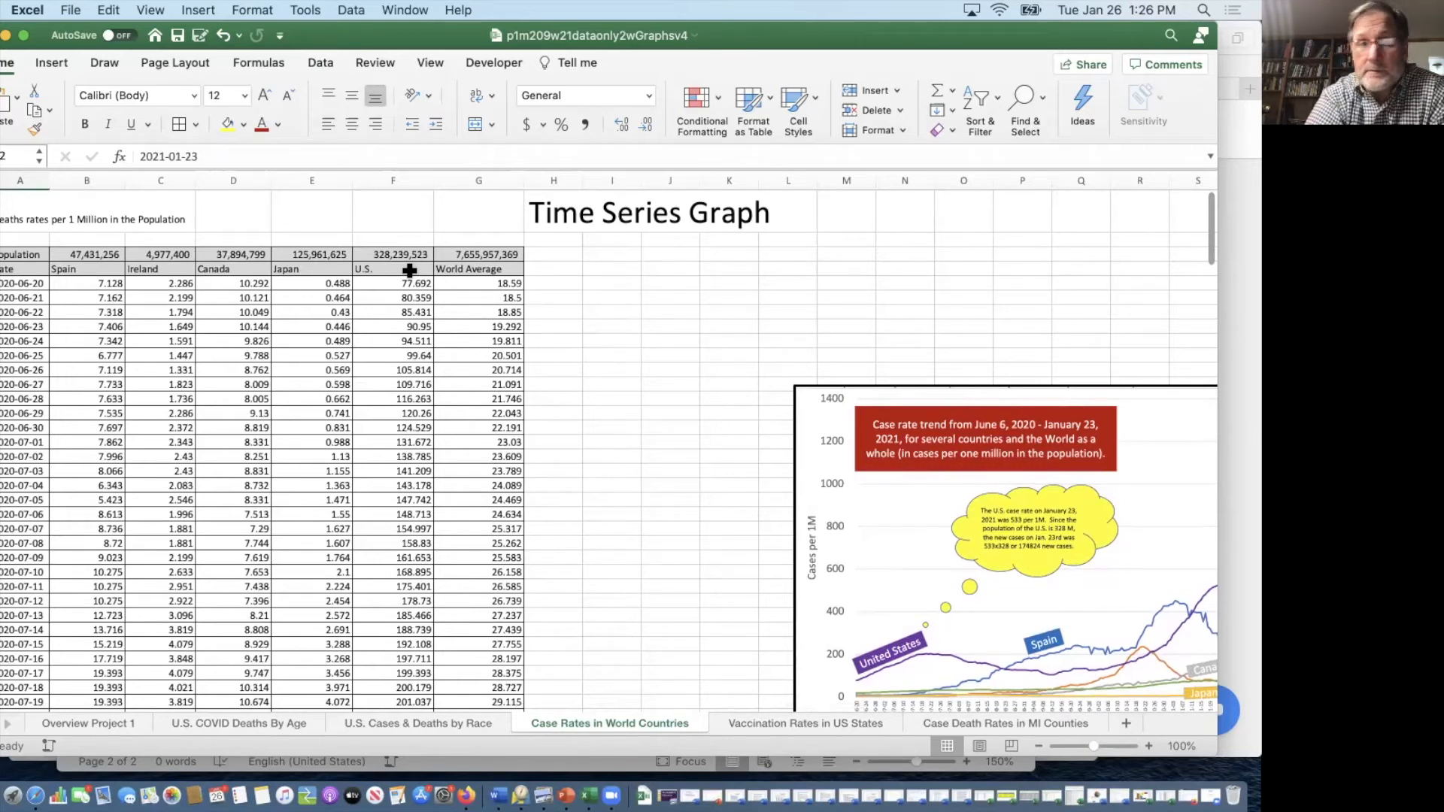
Step: Correct the table heading to Case rates per 1 Million in the Population and move the sample graph beneath the Time Series Graph title
click(12, 218)
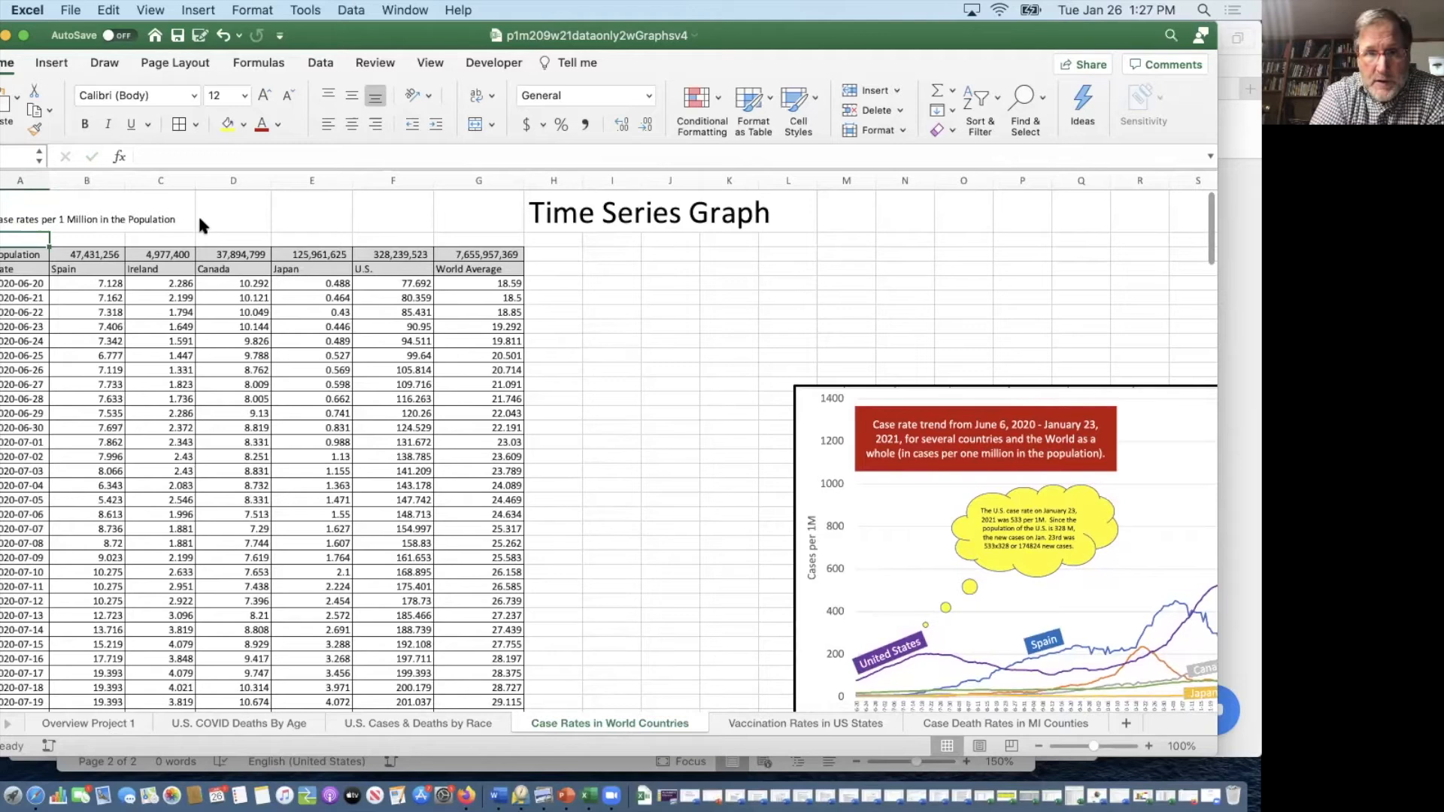
click(417, 286)
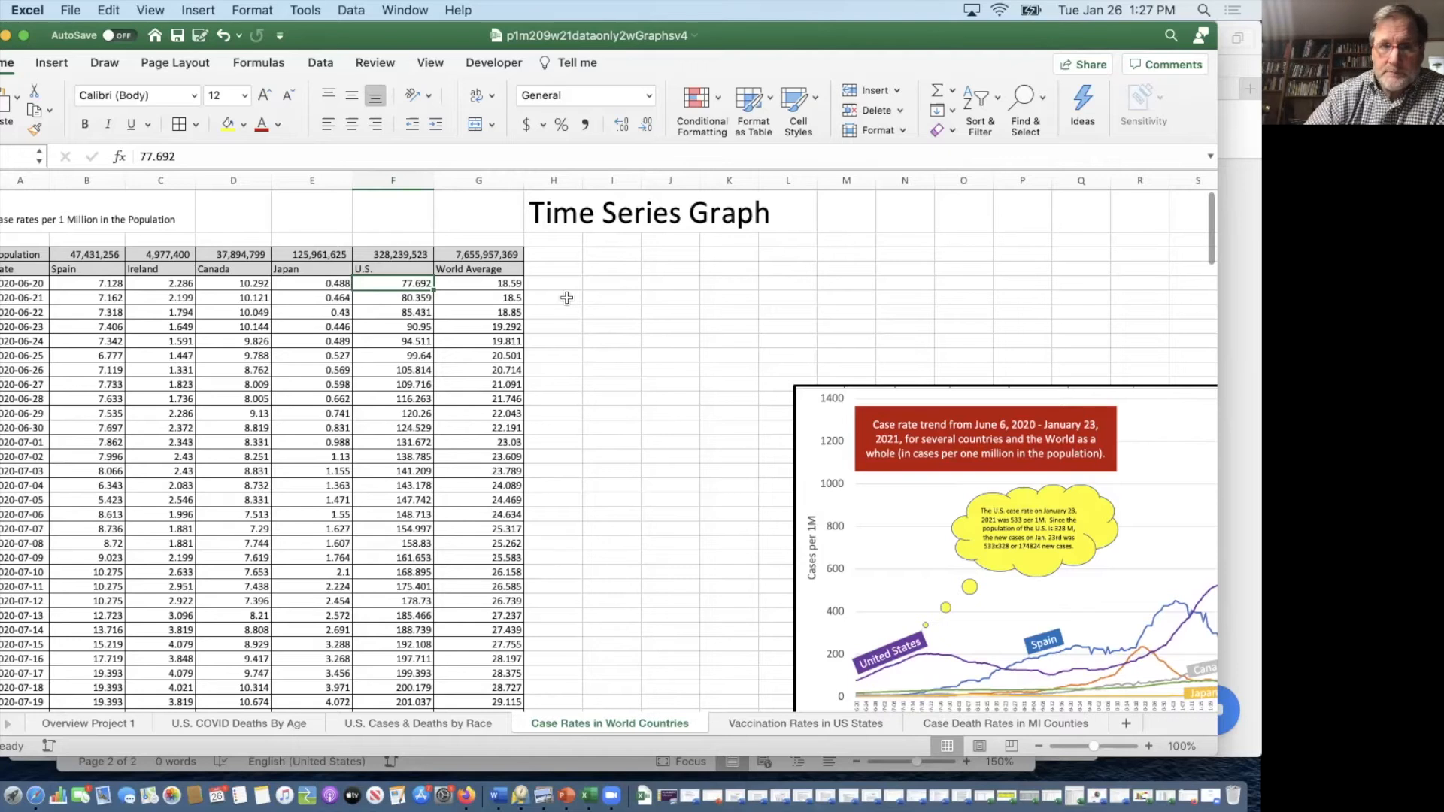
click(426, 254)
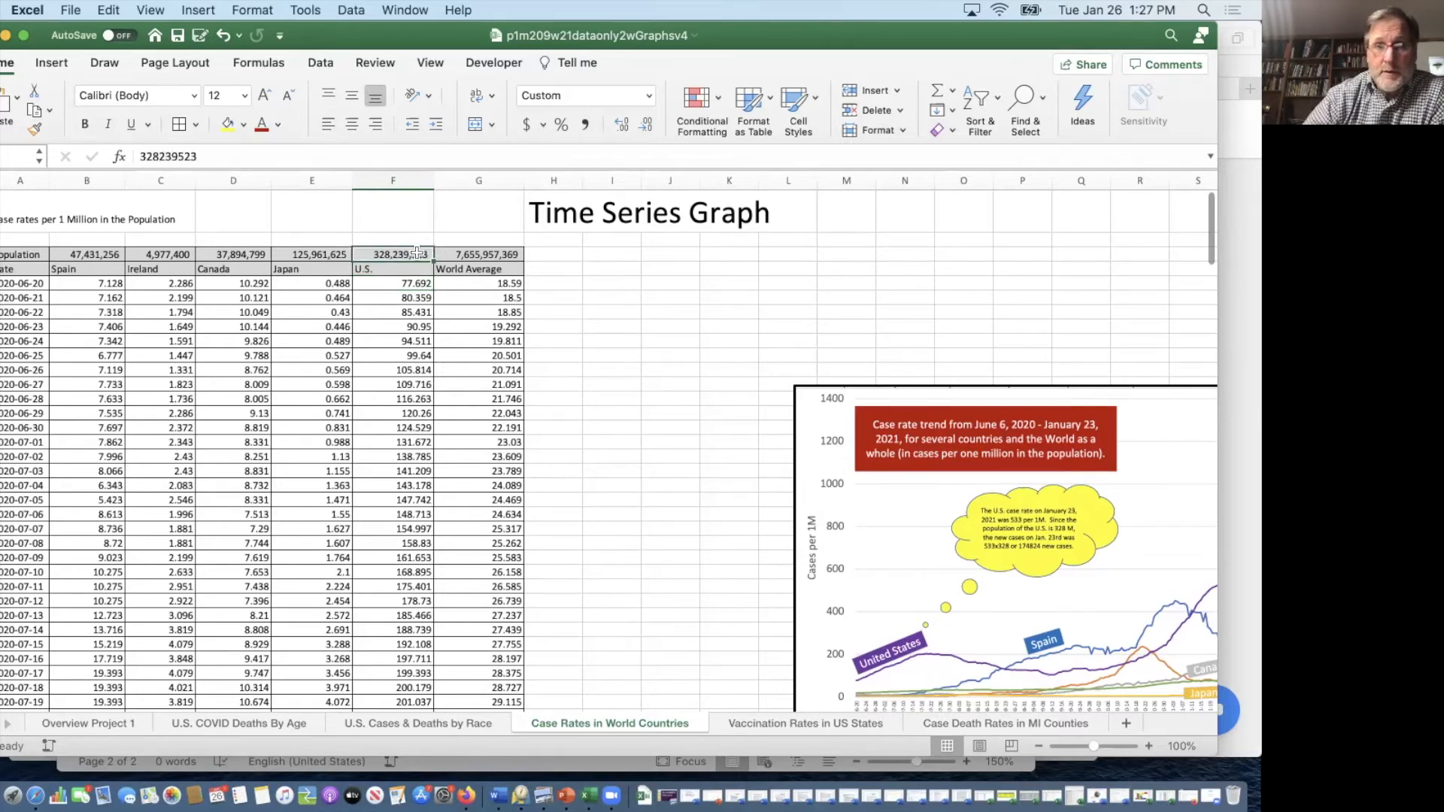
click(403, 283)
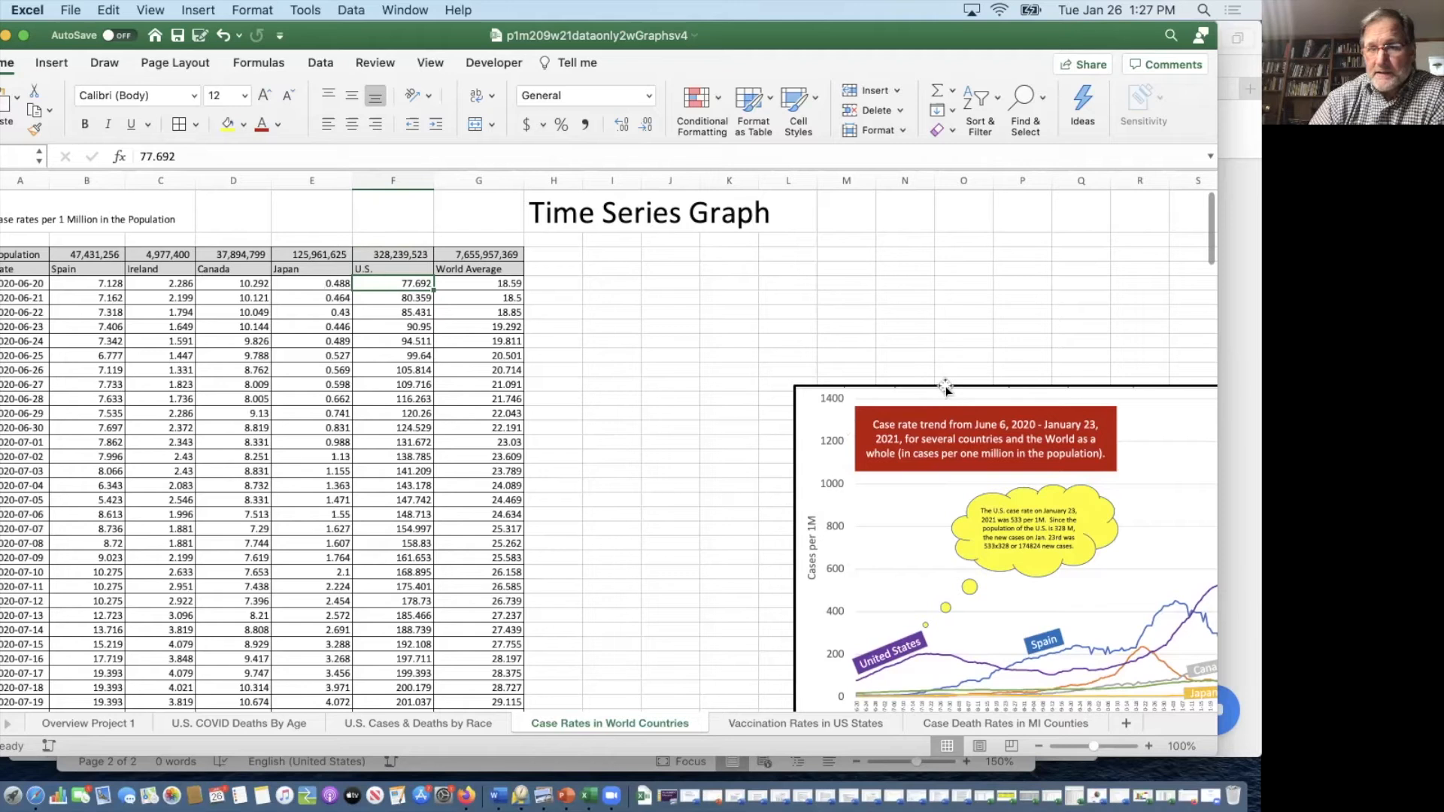
drag(947, 386, 681, 235)
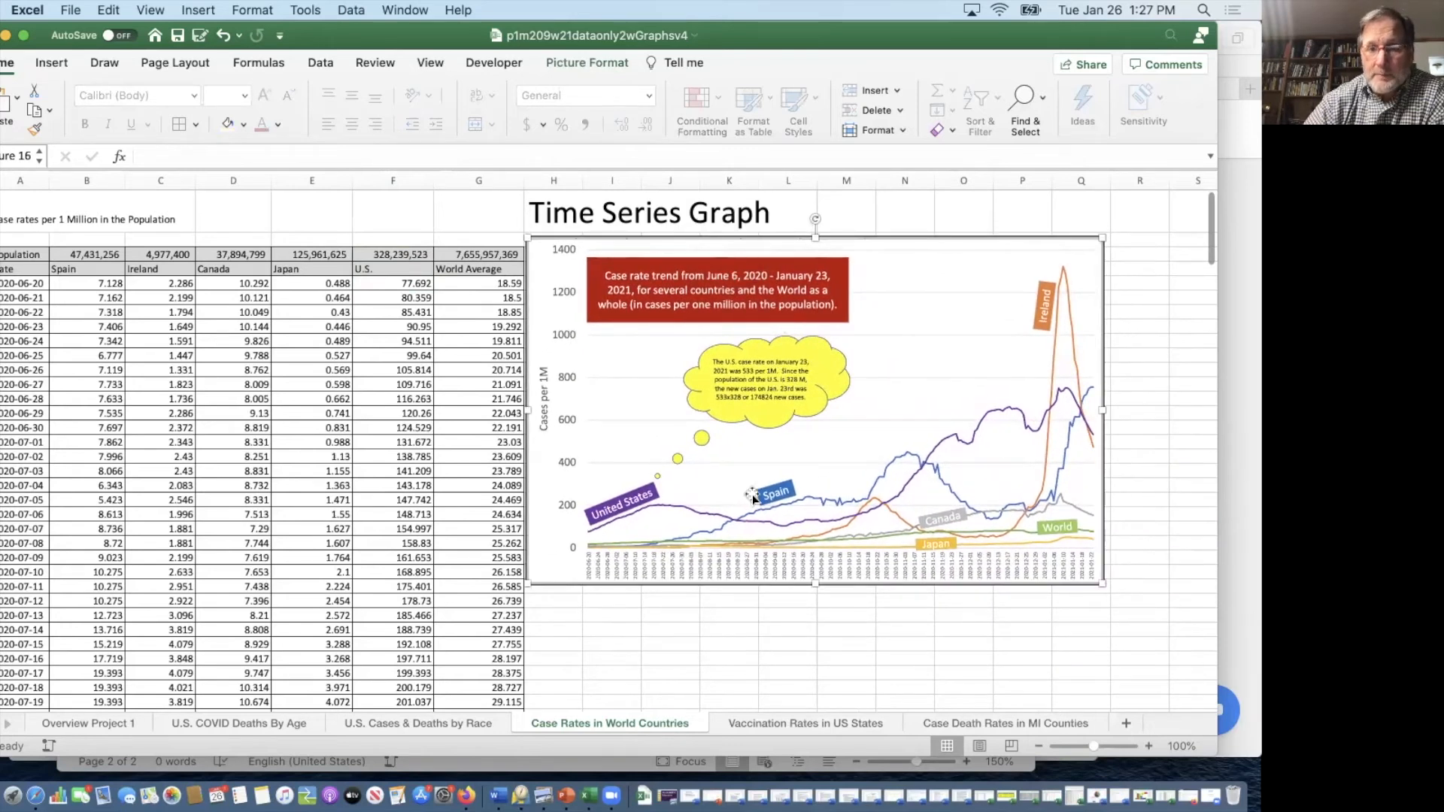
Step: Insert a basic 2-D line chart from the table's Date, country and World Average columns, including headers, down to the 2021-01-23 row
drag(106, 265, 453, 281)
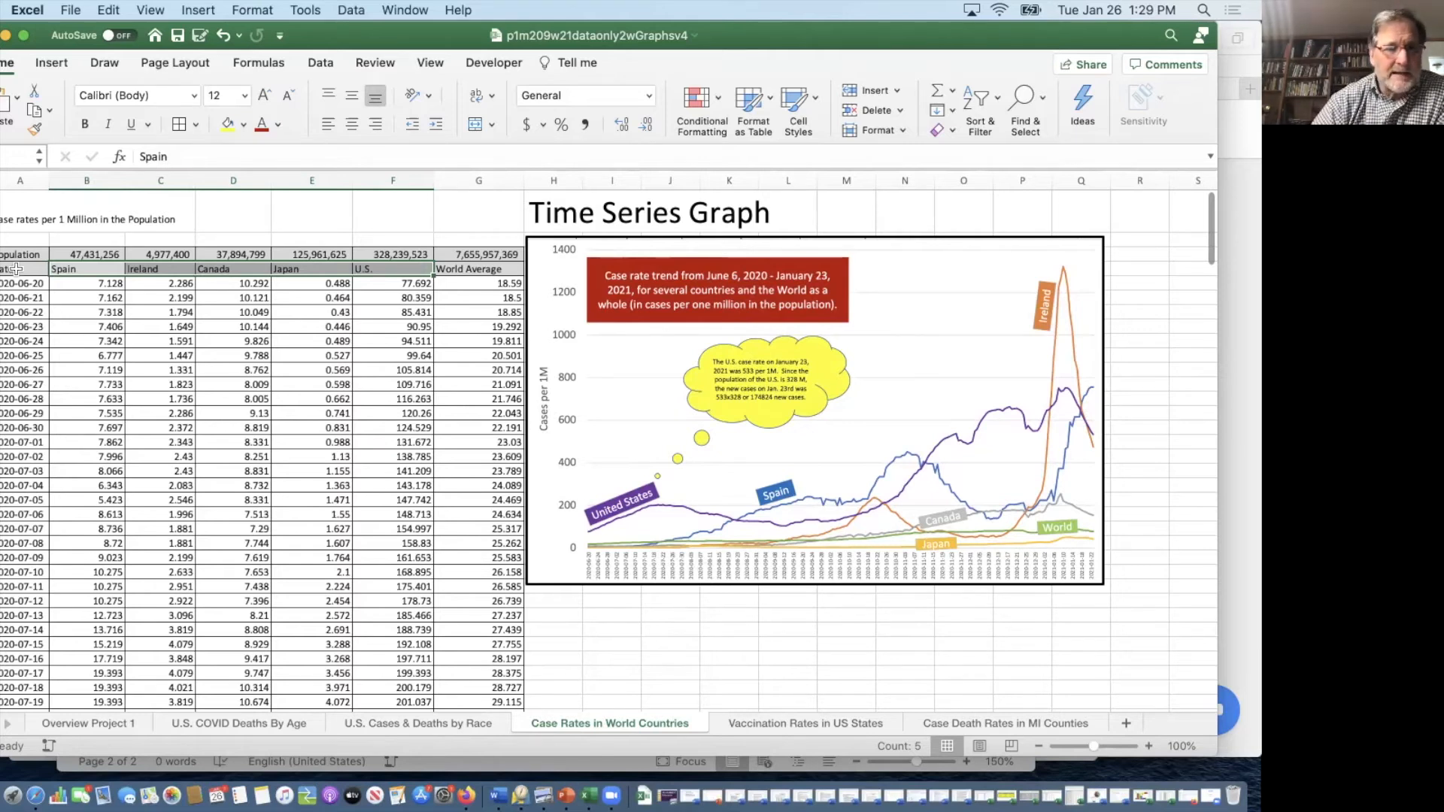
drag(16, 268, 486, 657)
scroll(707, 482, up, 20)
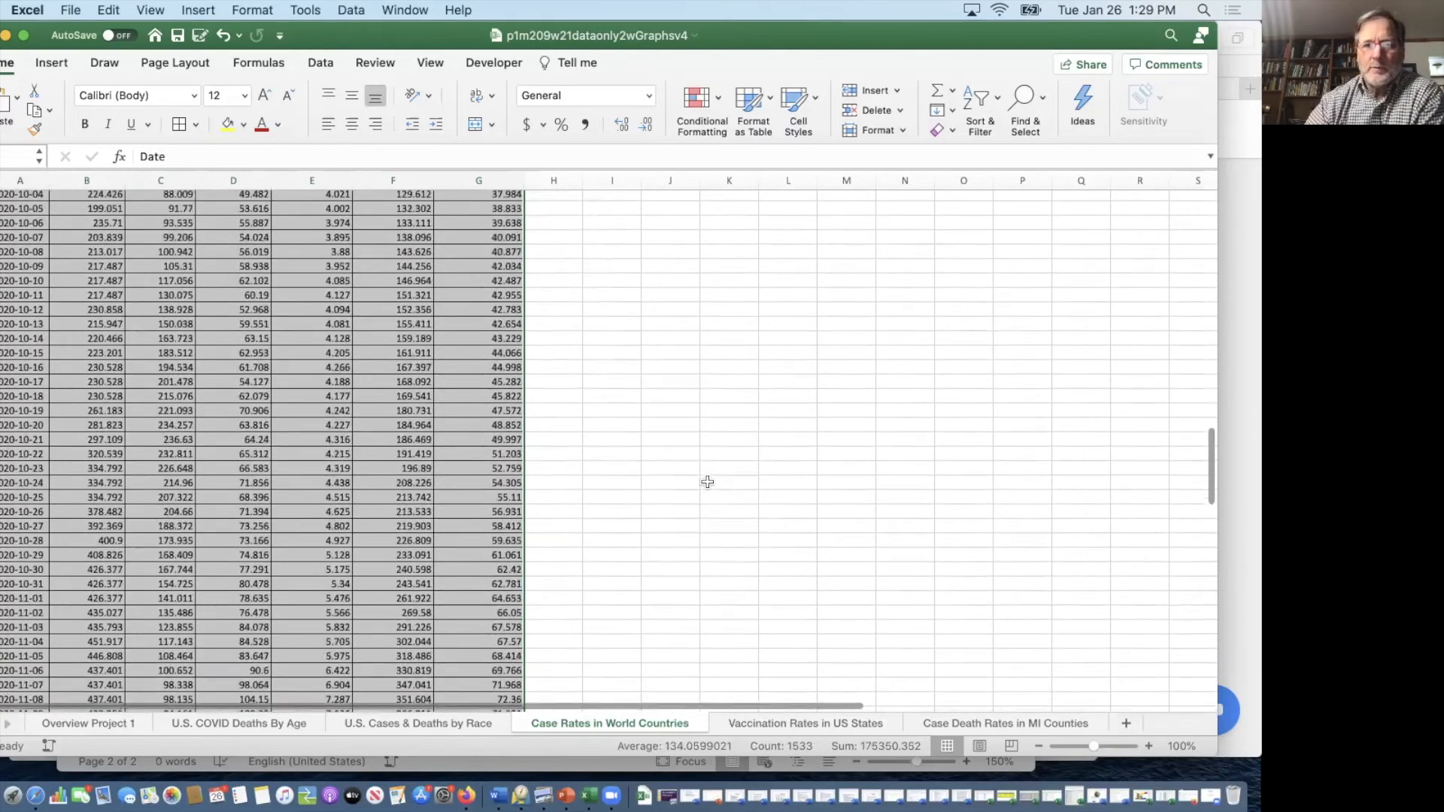
scroll(707, 482, up, 10)
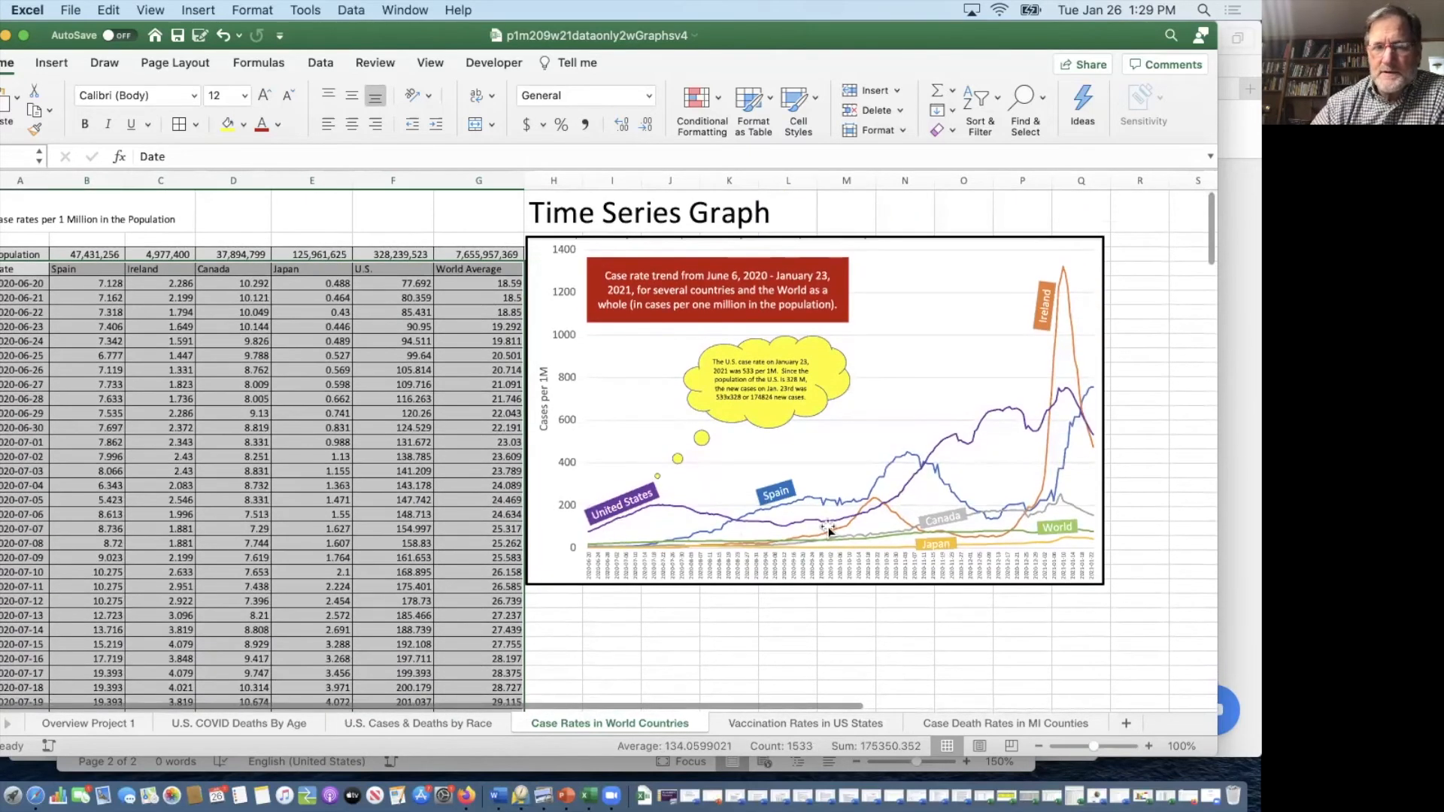
click(47, 67)
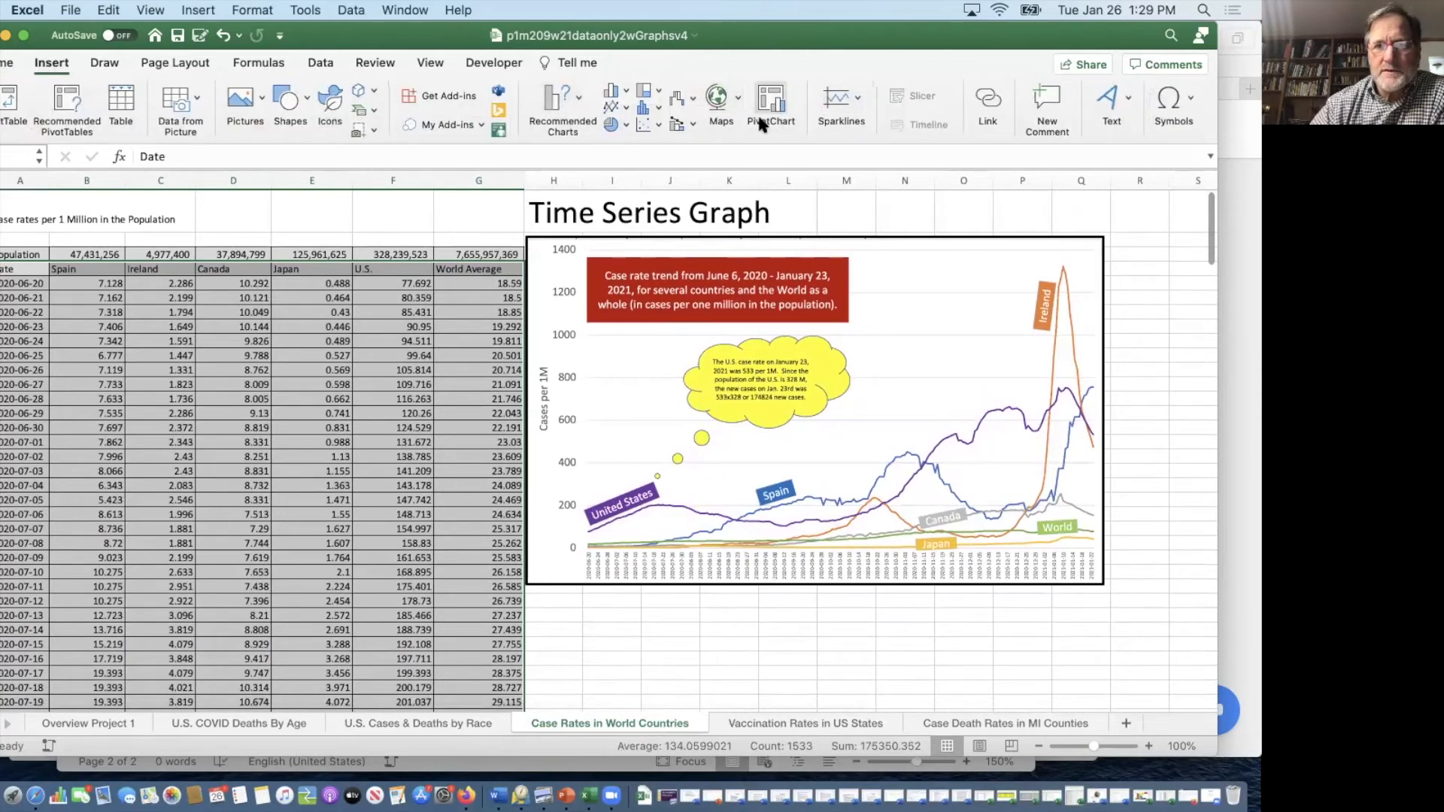
click(627, 112)
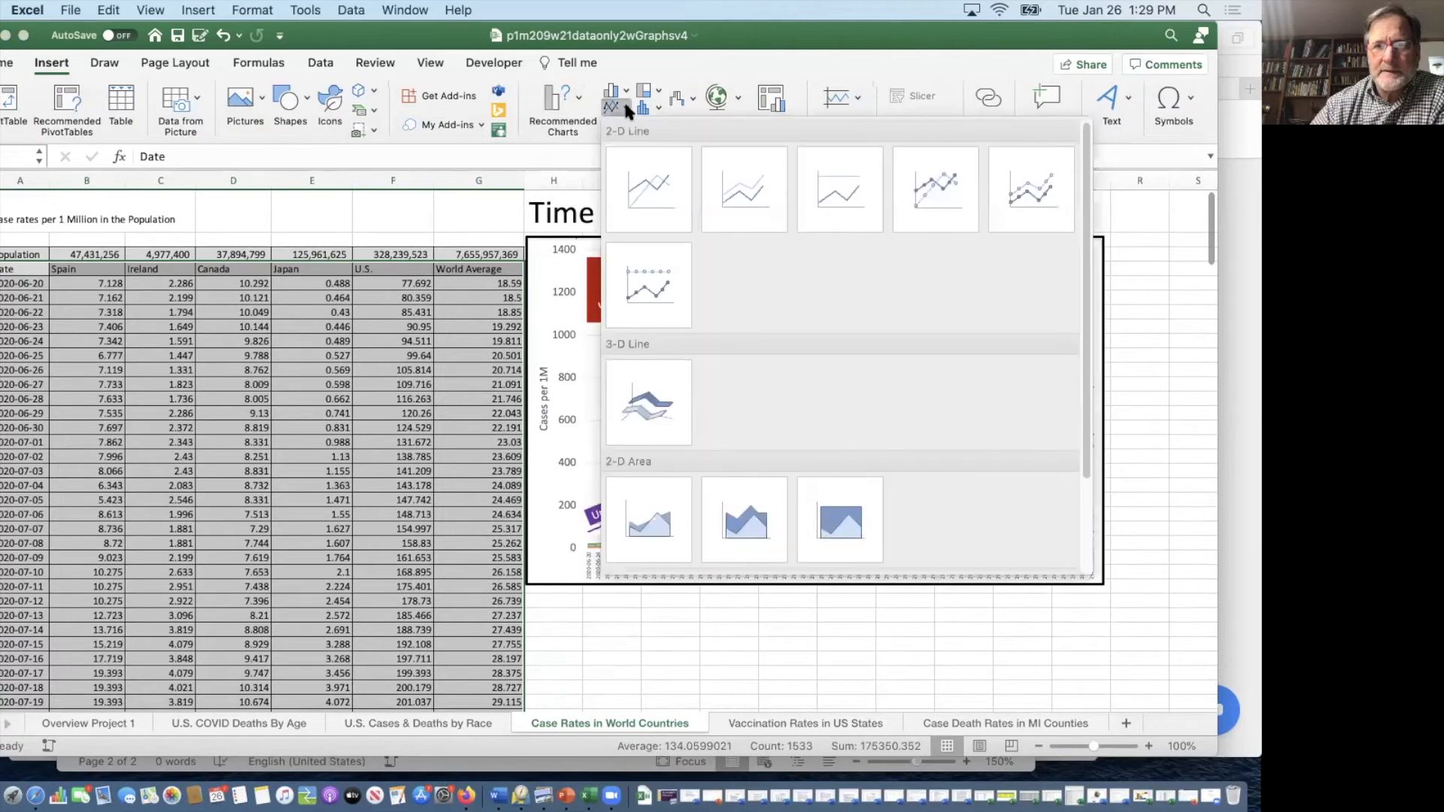
click(643, 183)
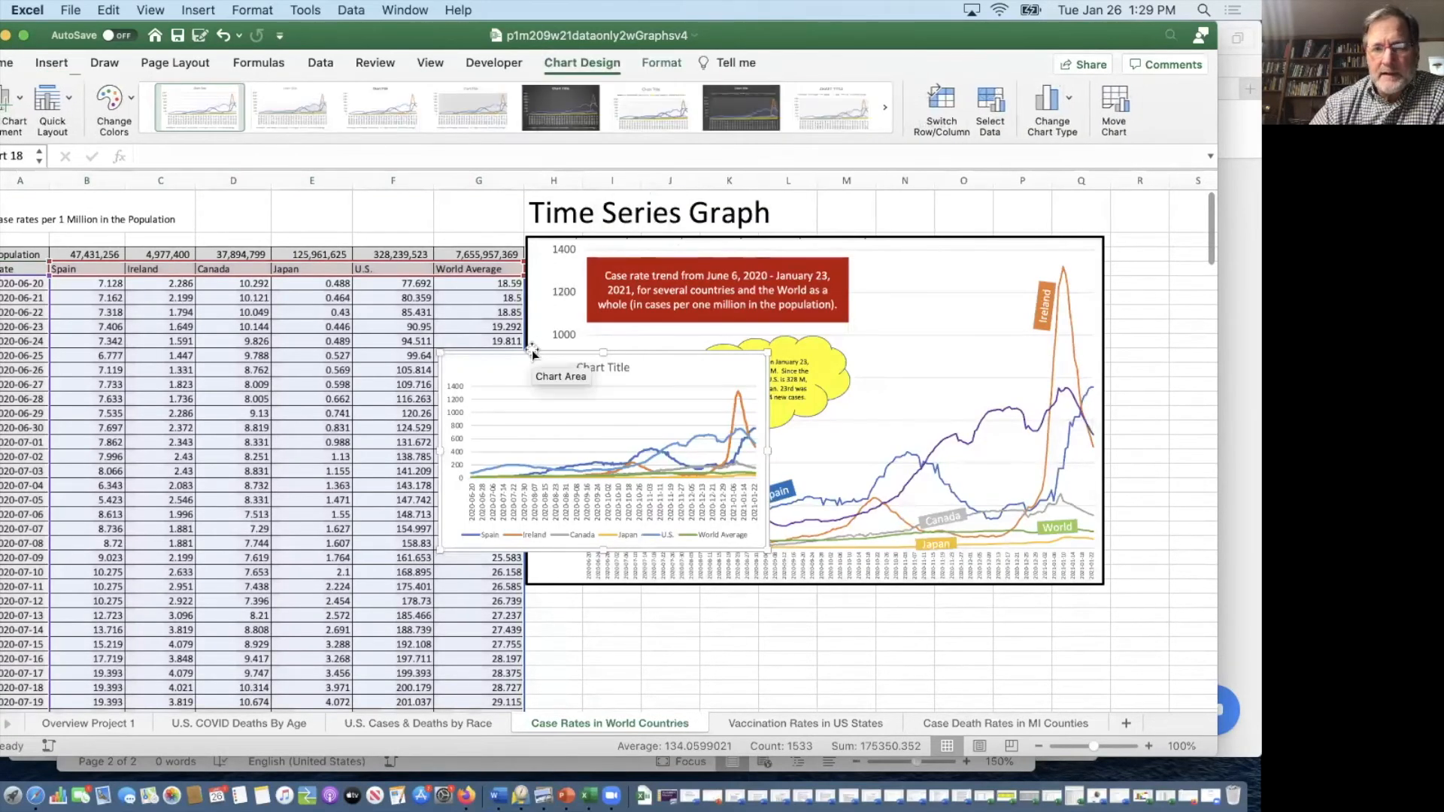
Step: Move the sample graph over the data table, then place the new line chart beside it and enlarge it to a similar size
drag(532, 349, 682, 284)
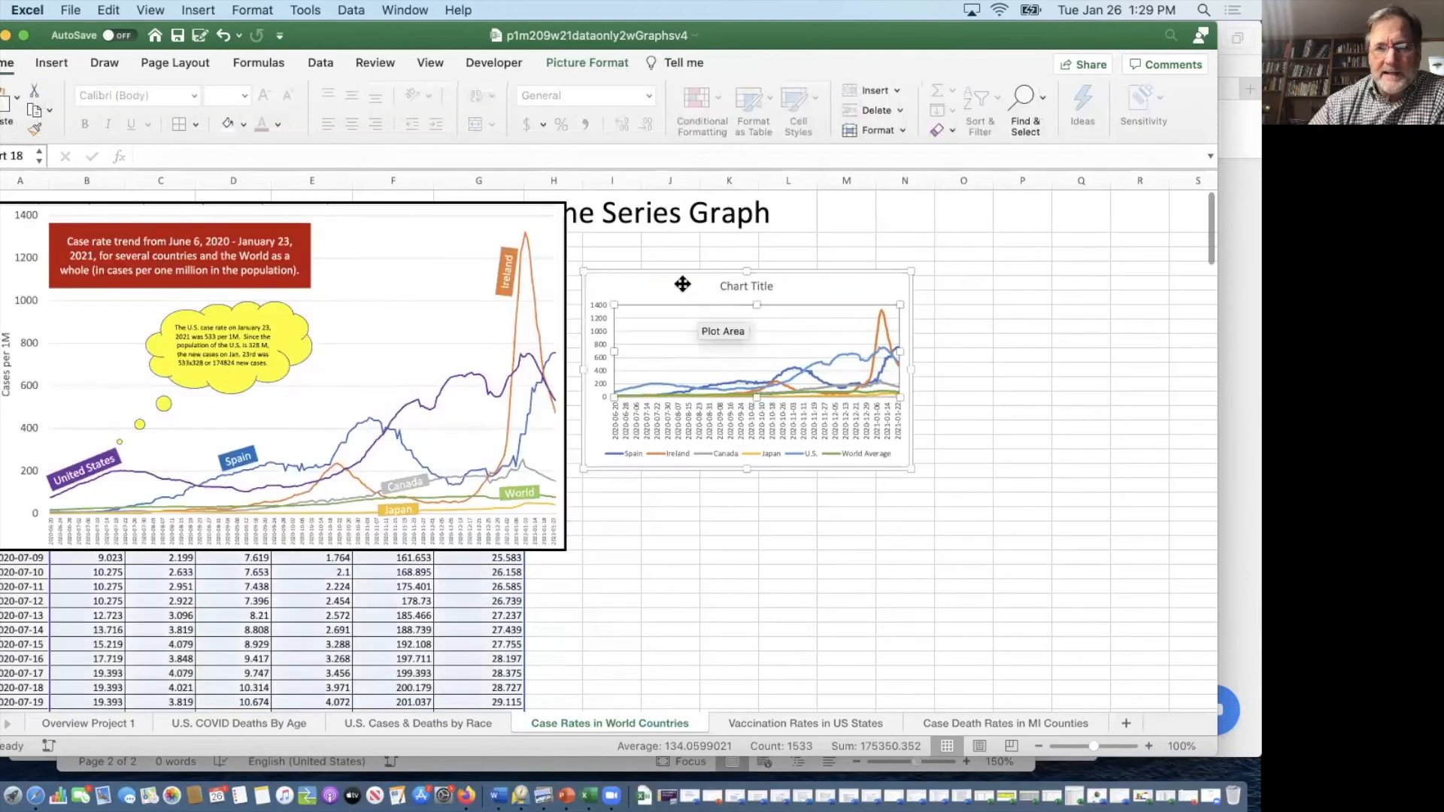
click(682, 284)
drag(666, 249, 658, 189)
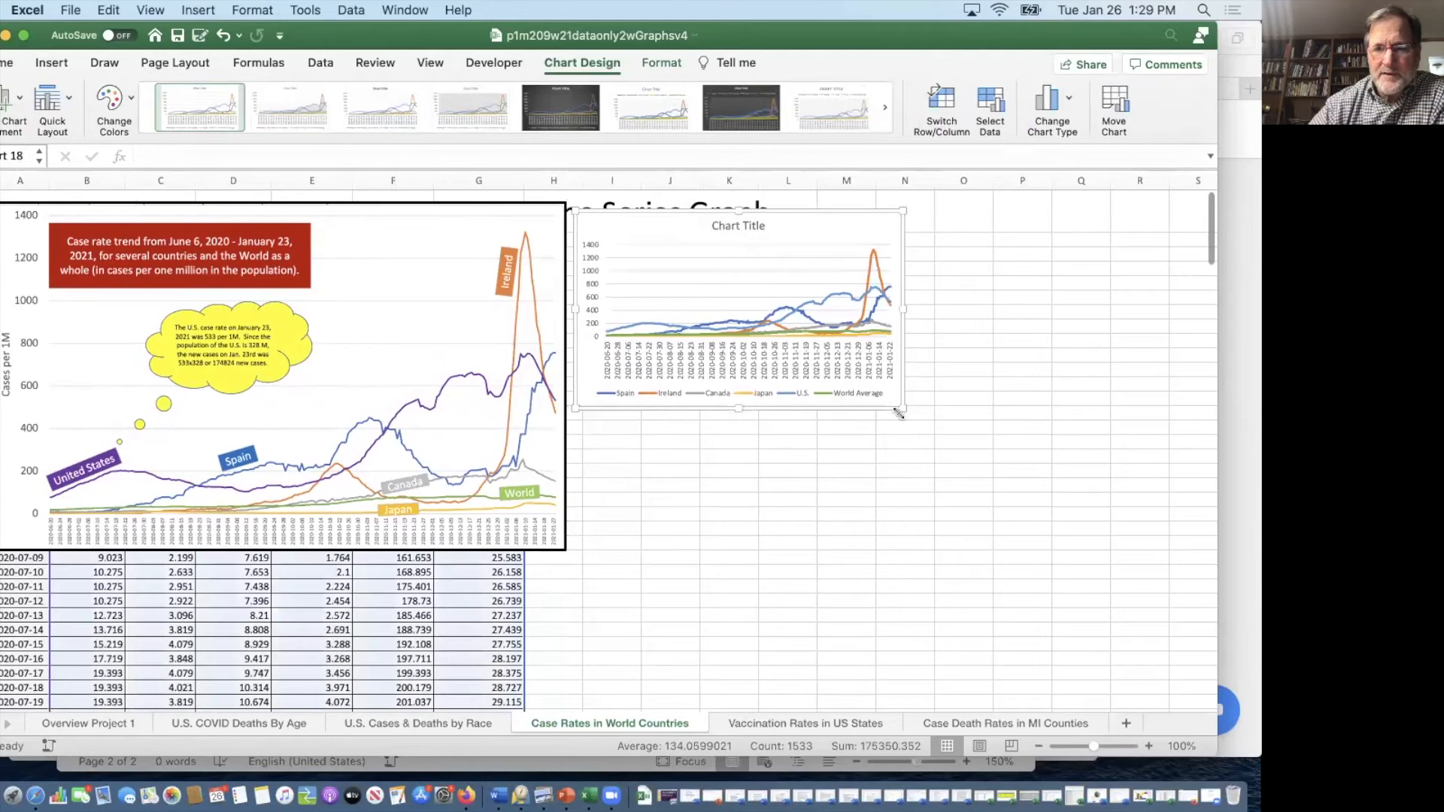
drag(902, 408, 1087, 589)
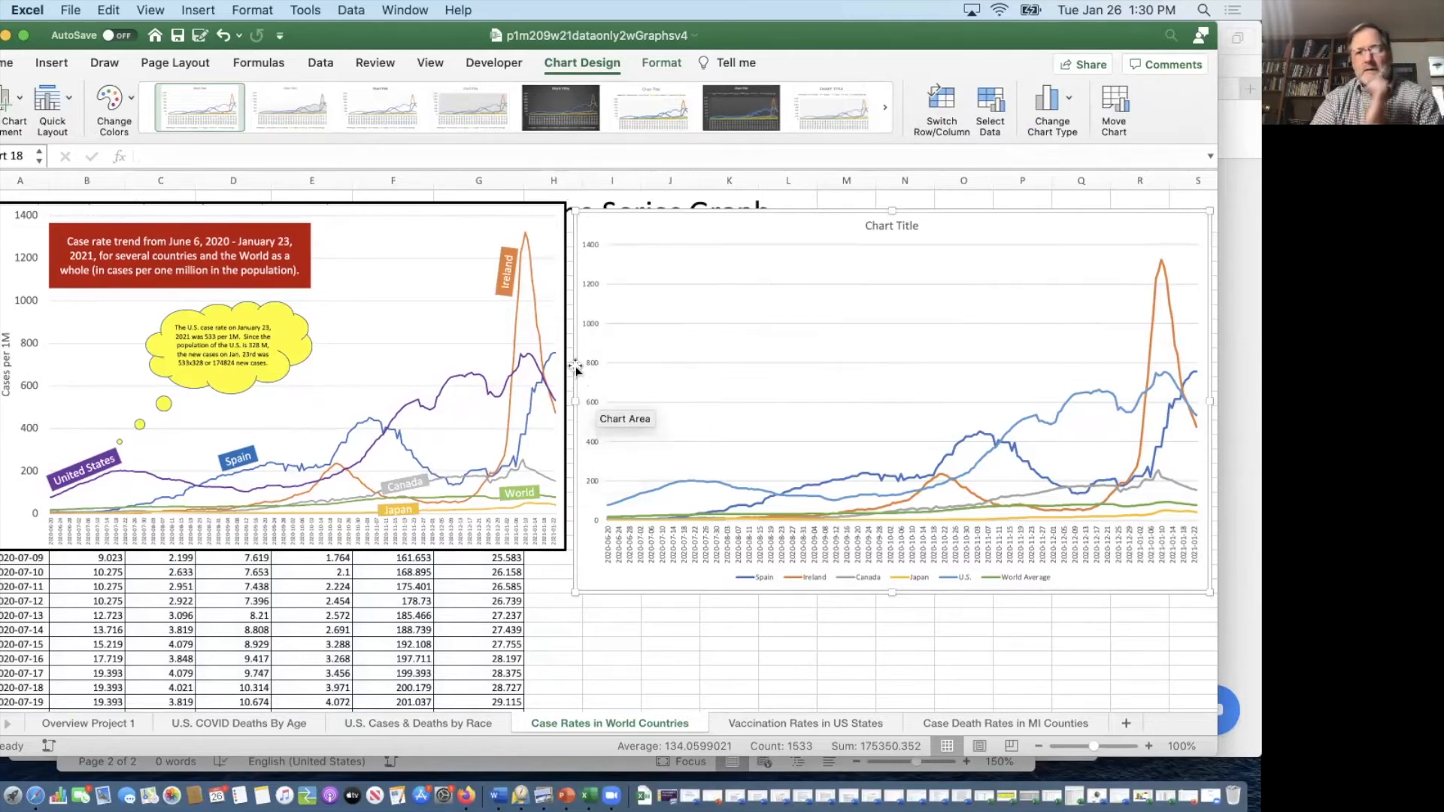
Step: Set the font size of the new line chart's vertical axis values to 18
click(585, 314)
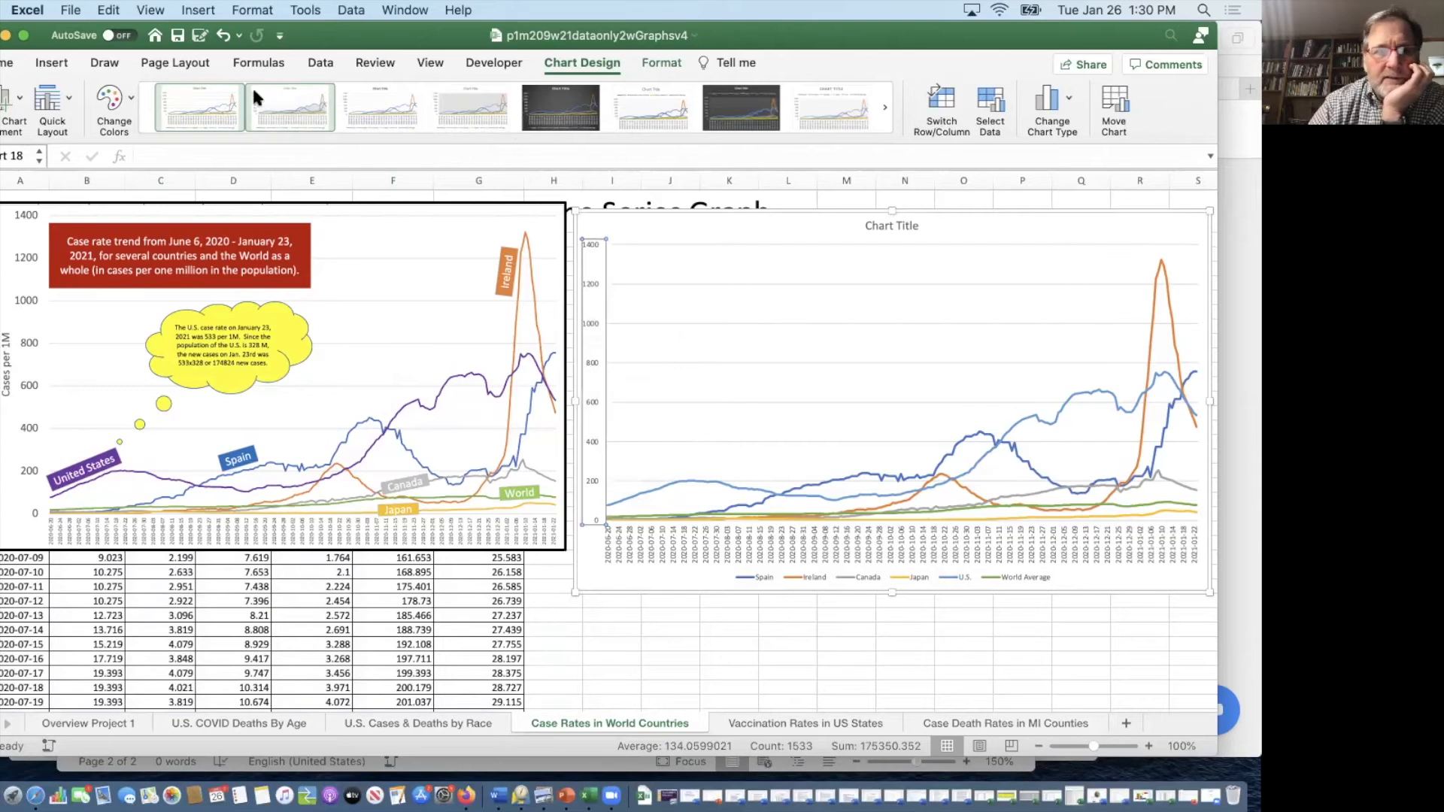
click(12, 64)
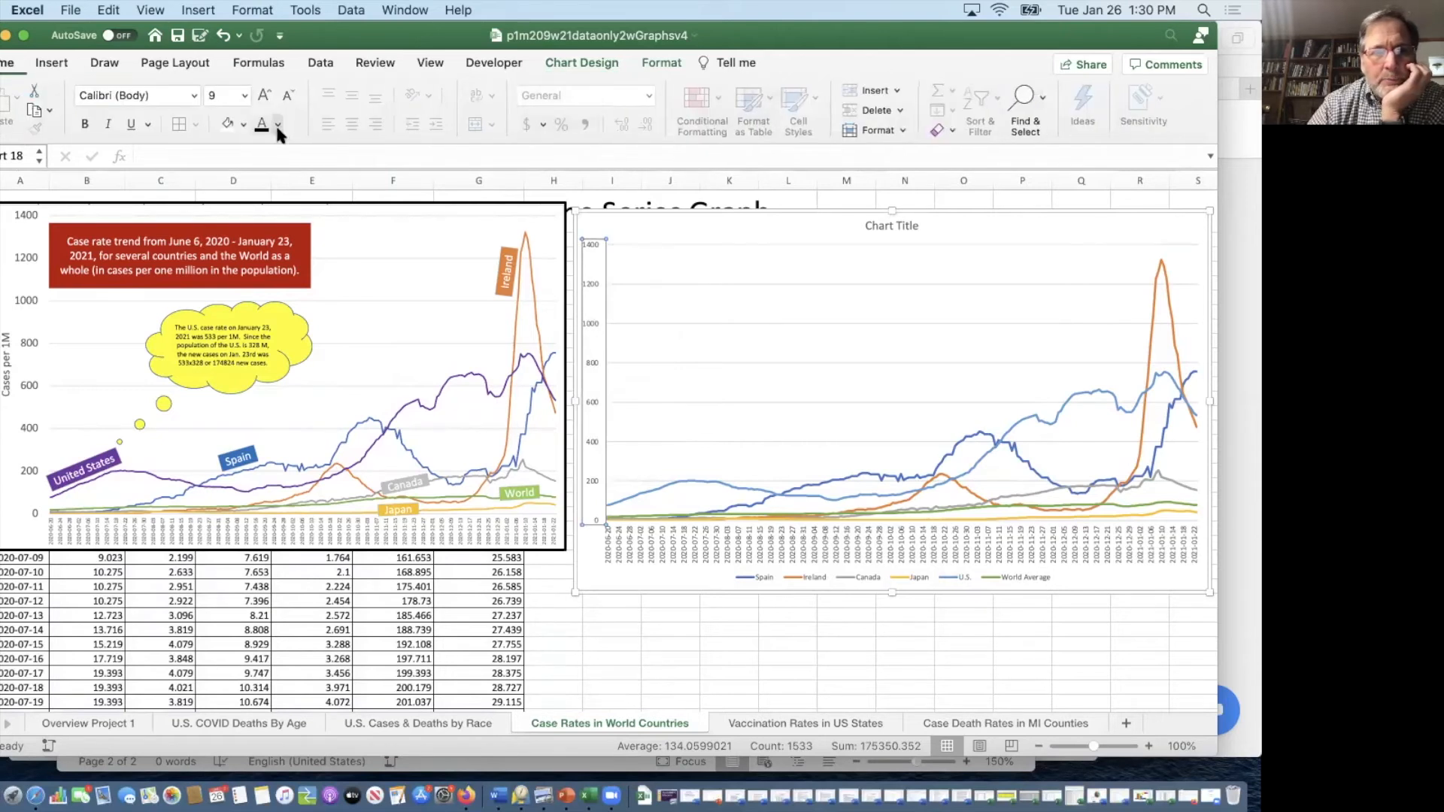
click(245, 96)
click(240, 253)
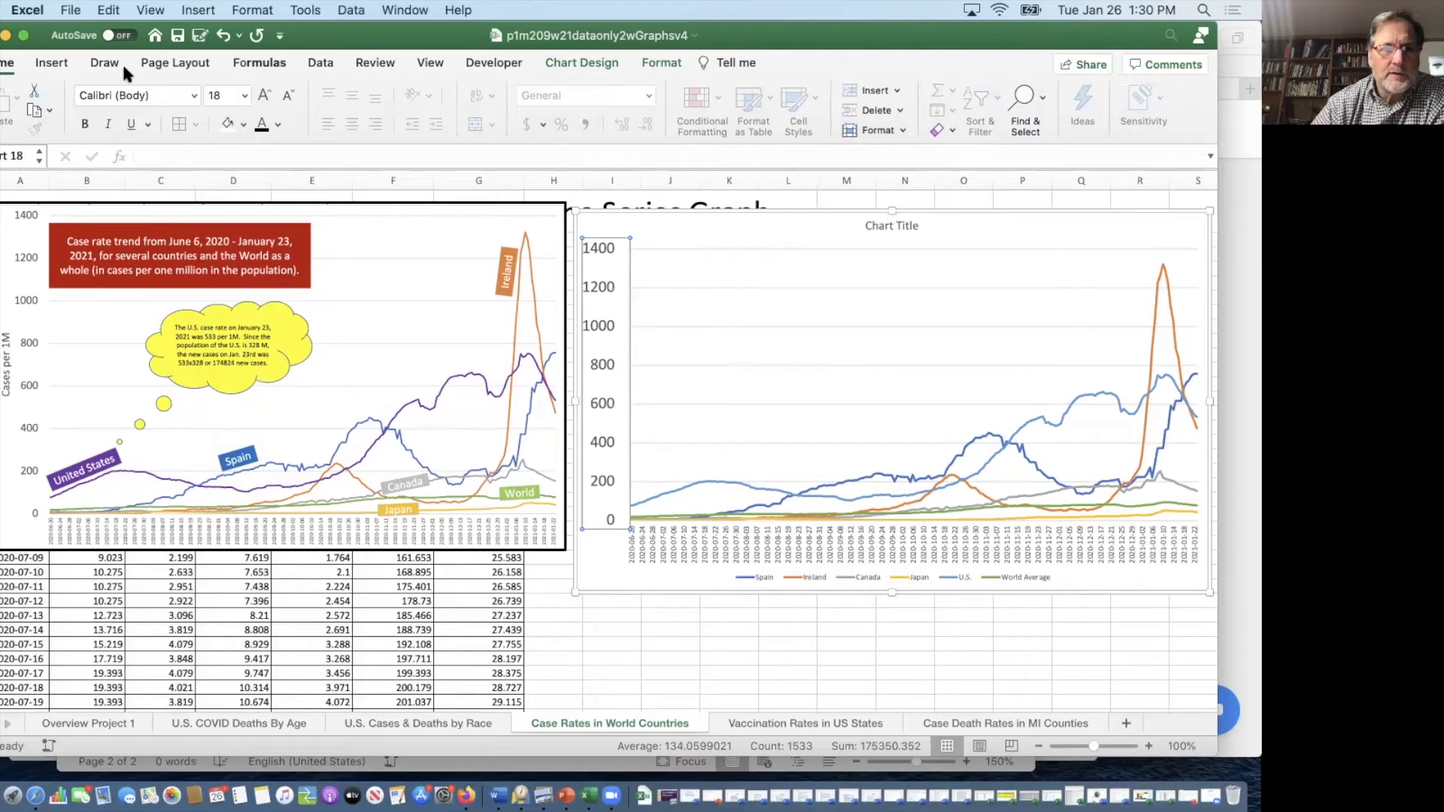
Step: Draw a small text box in the new chart's plot area, just above the early part of the U.S. line
click(51, 62)
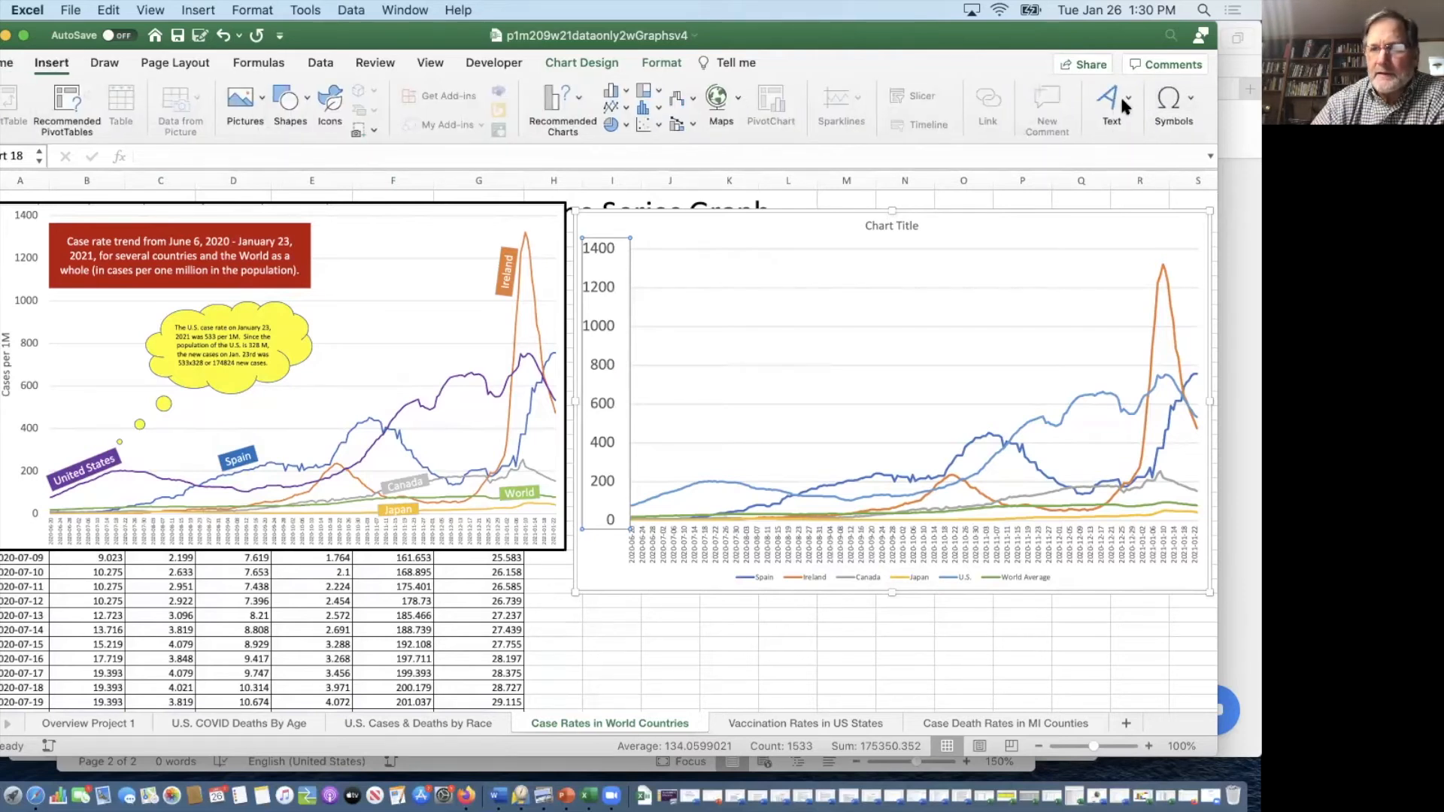
click(1128, 96)
click(1036, 160)
drag(662, 426, 744, 441)
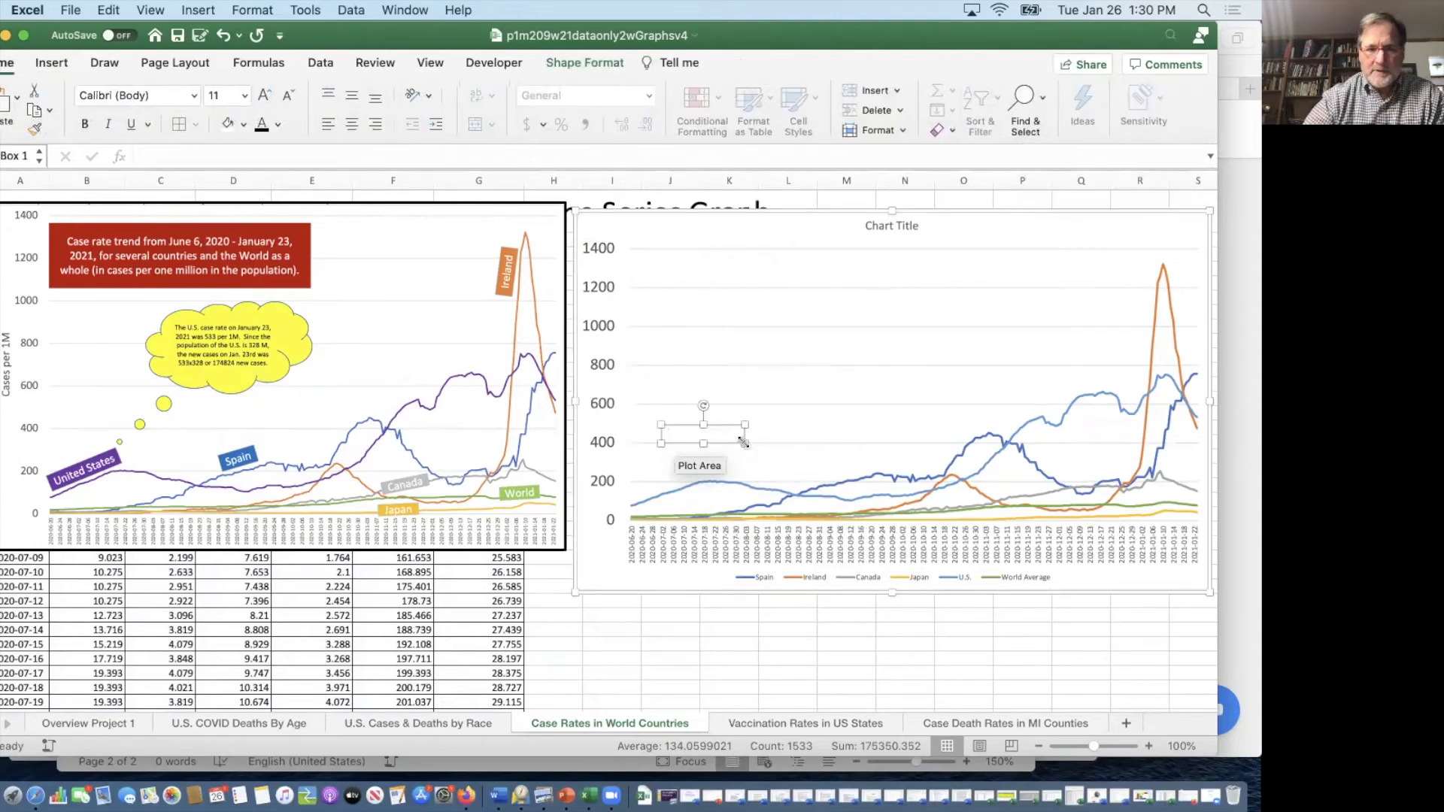
Step: Enter "United States" in the new text box and centre the text horizontally and vertically
text(United)
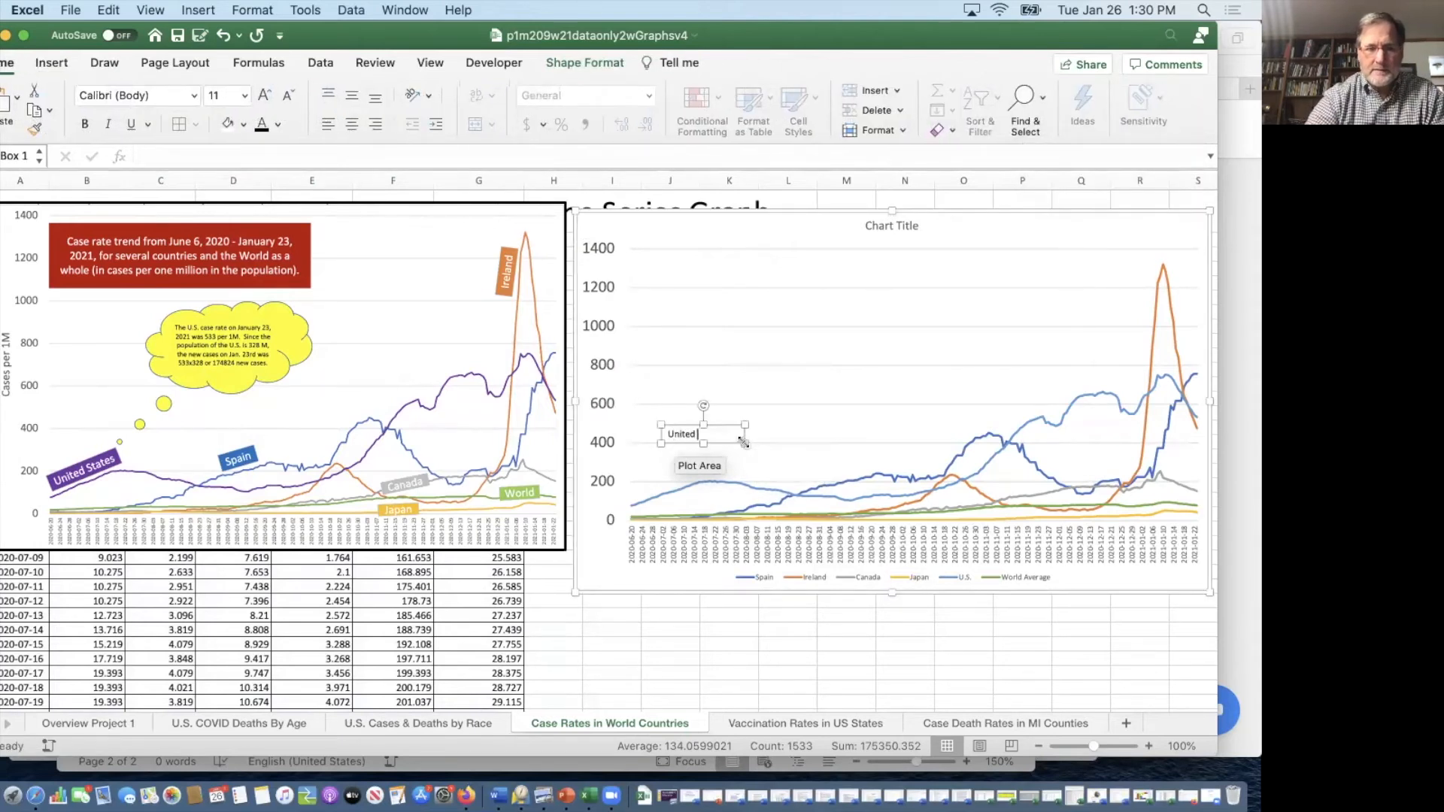
text( States)
key(super+a)
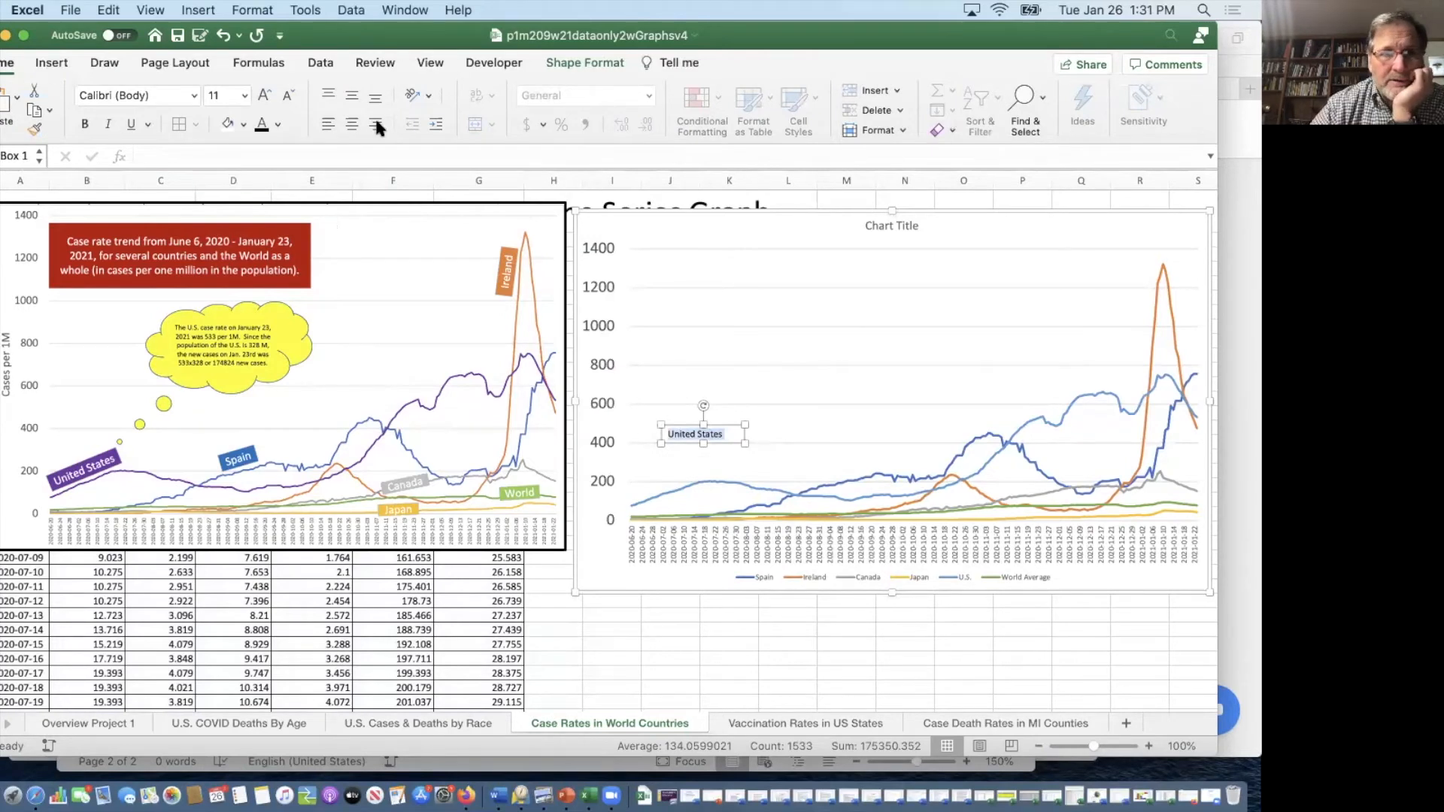
click(353, 124)
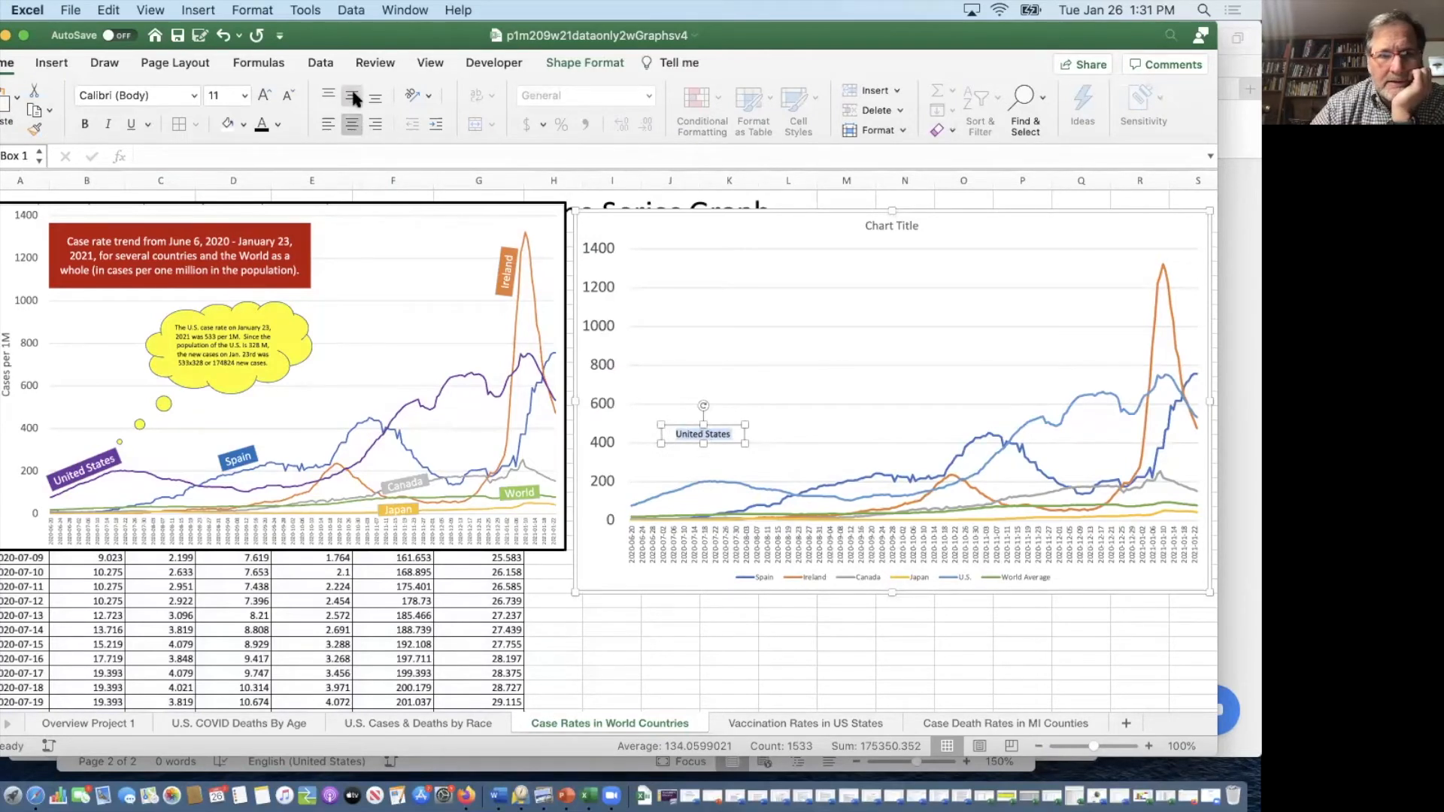
click(353, 96)
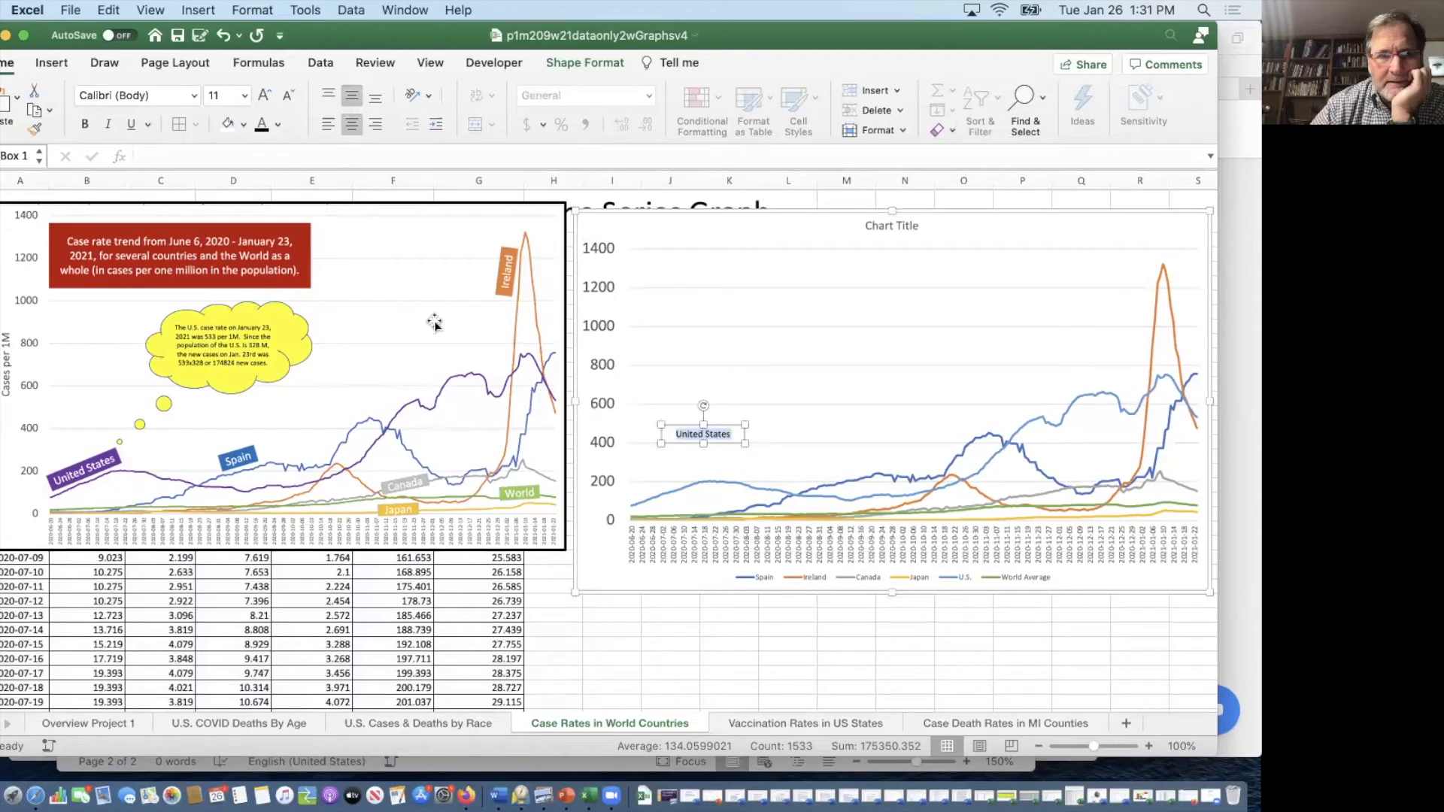
Step: Format the United States label with a purple fill and white text at font size 12
click(244, 124)
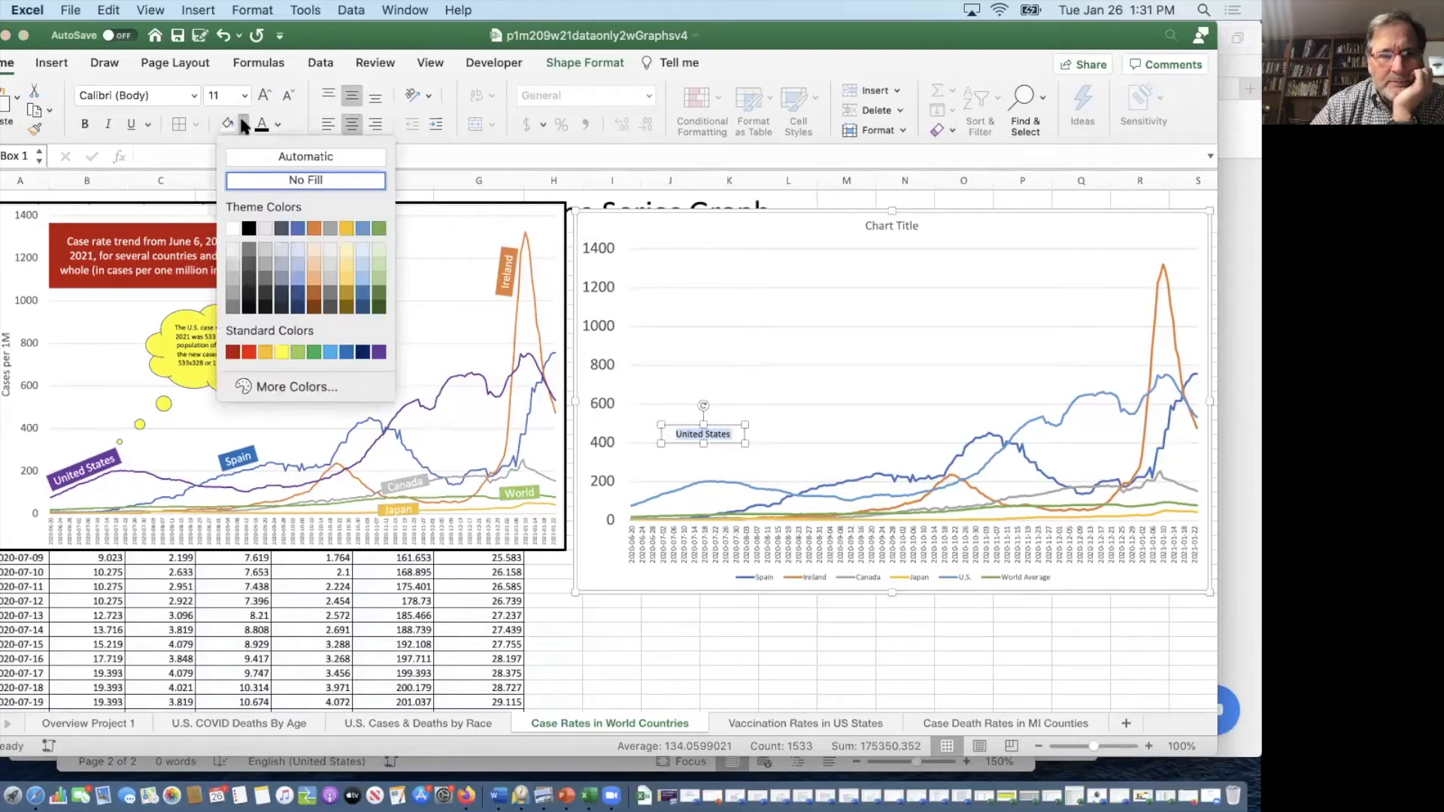
click(379, 354)
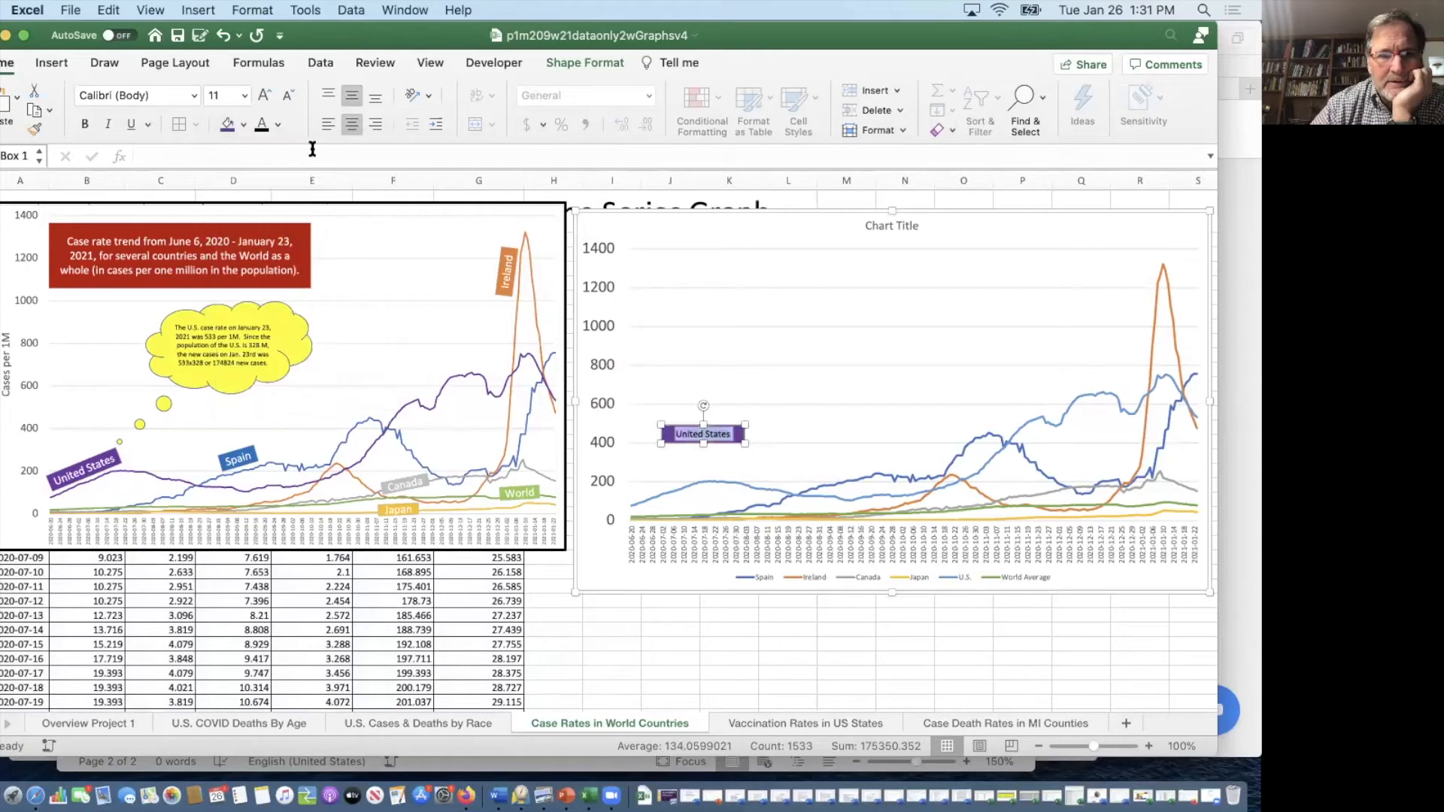
click(278, 125)
click(269, 205)
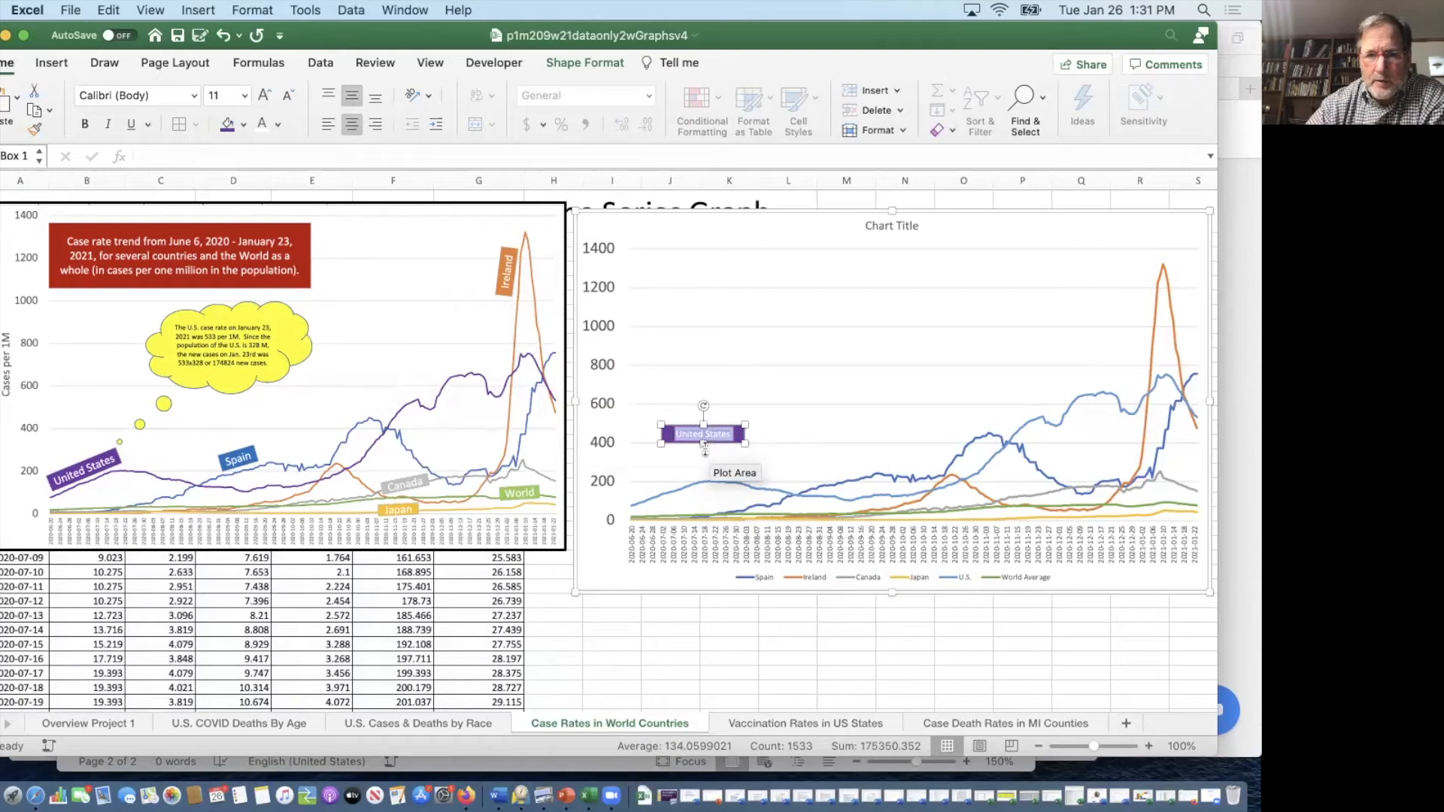
click(244, 95)
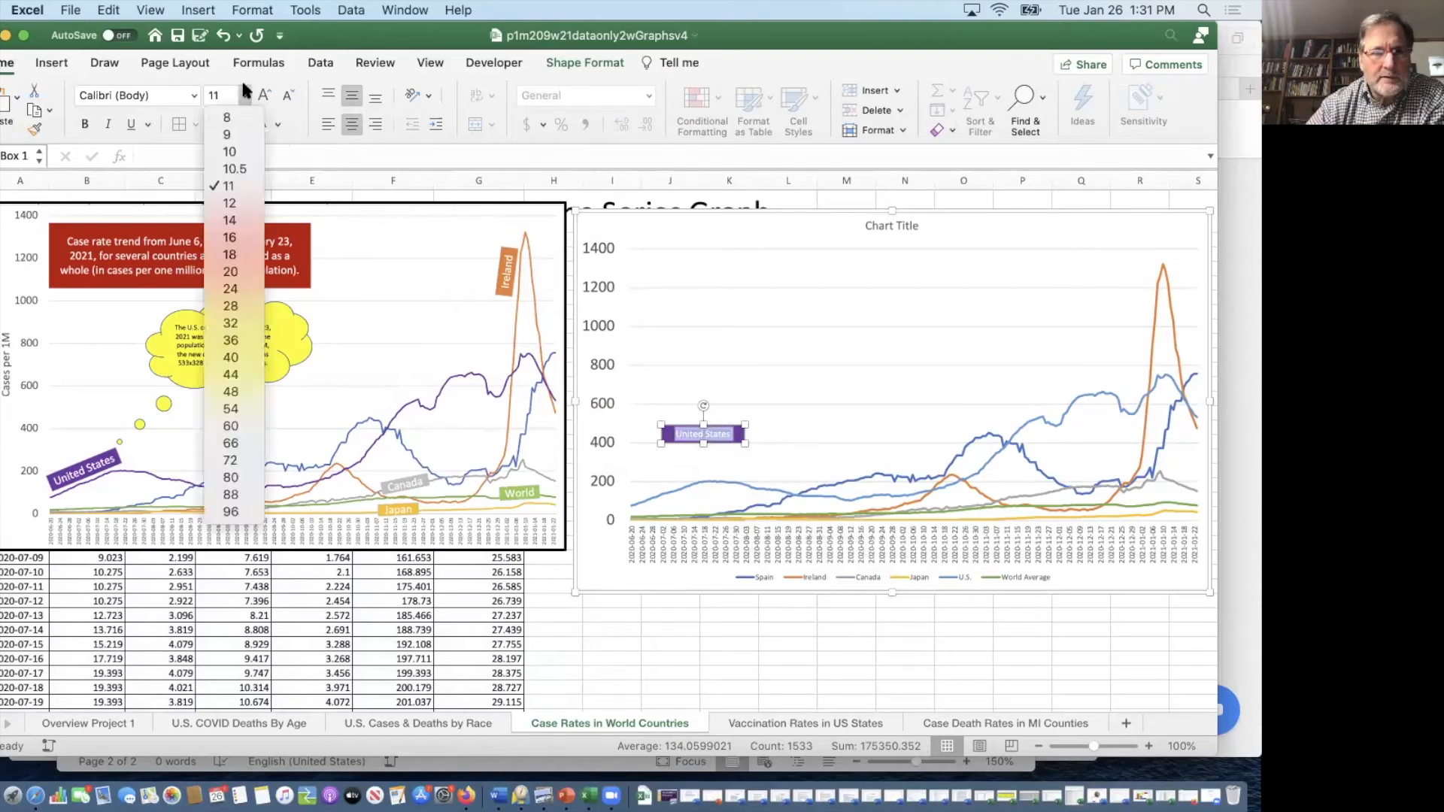
click(243, 205)
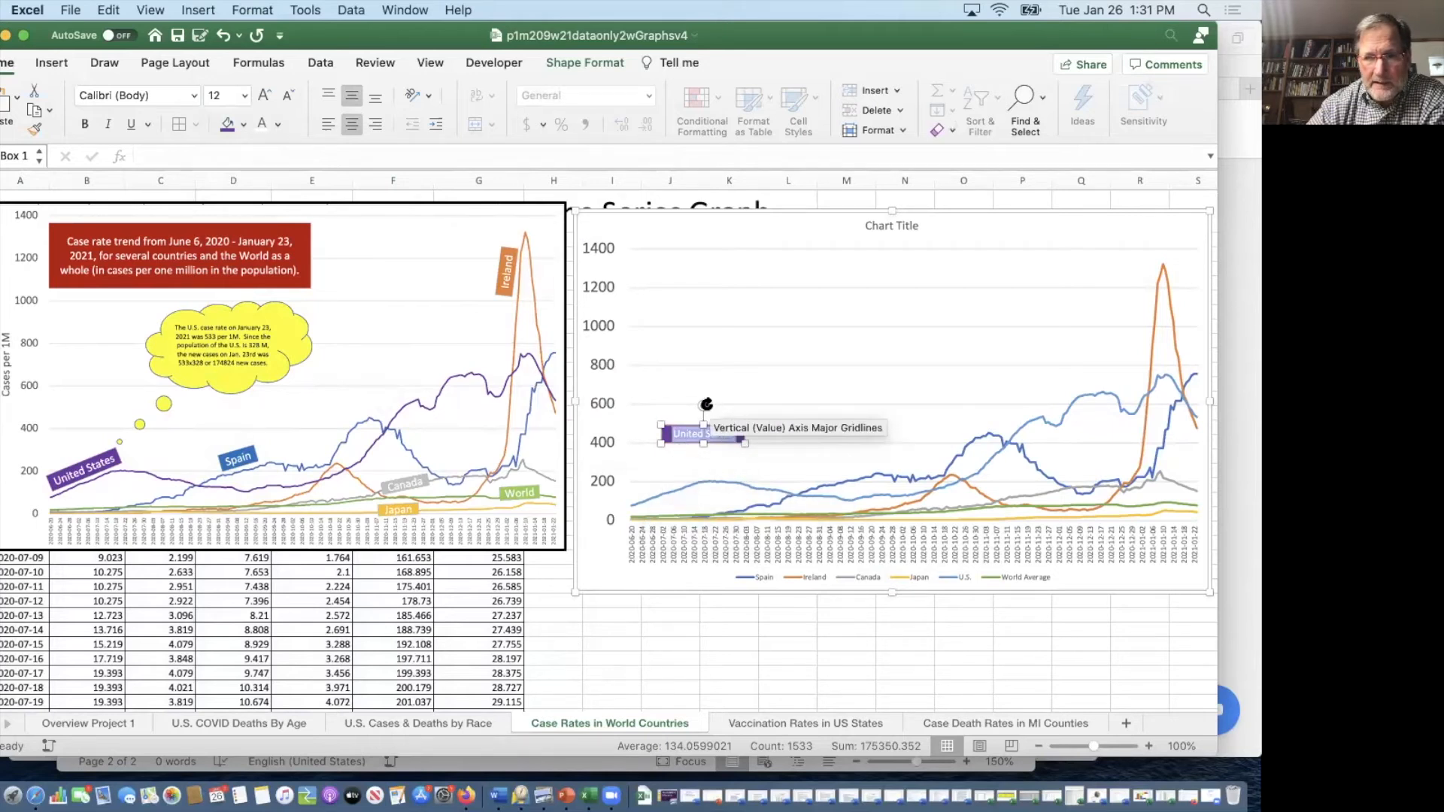
Step: Tilt the United States label upward and move it onto the start of the U.S. line
drag(703, 401, 692, 406)
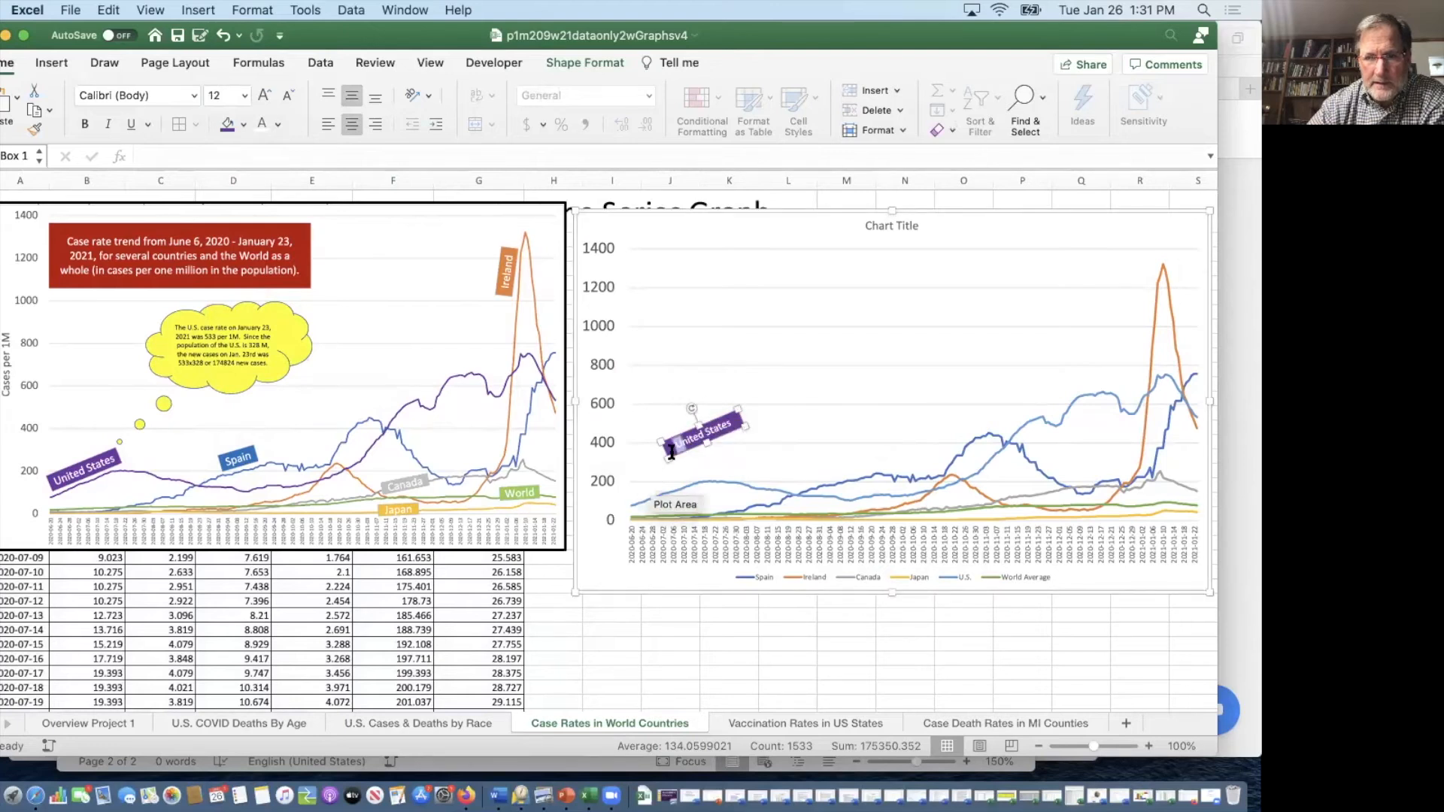
drag(686, 428, 649, 471)
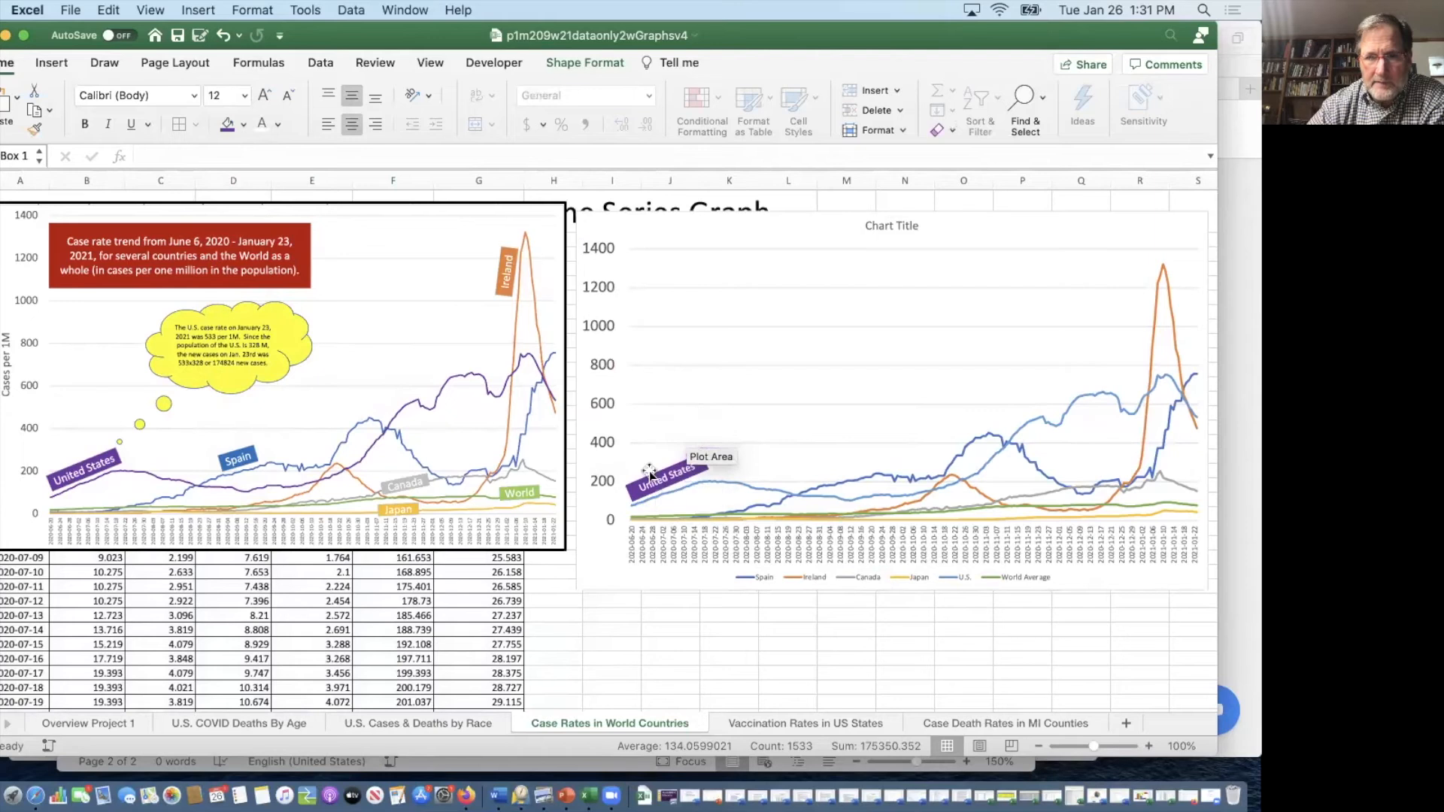
click(737, 410)
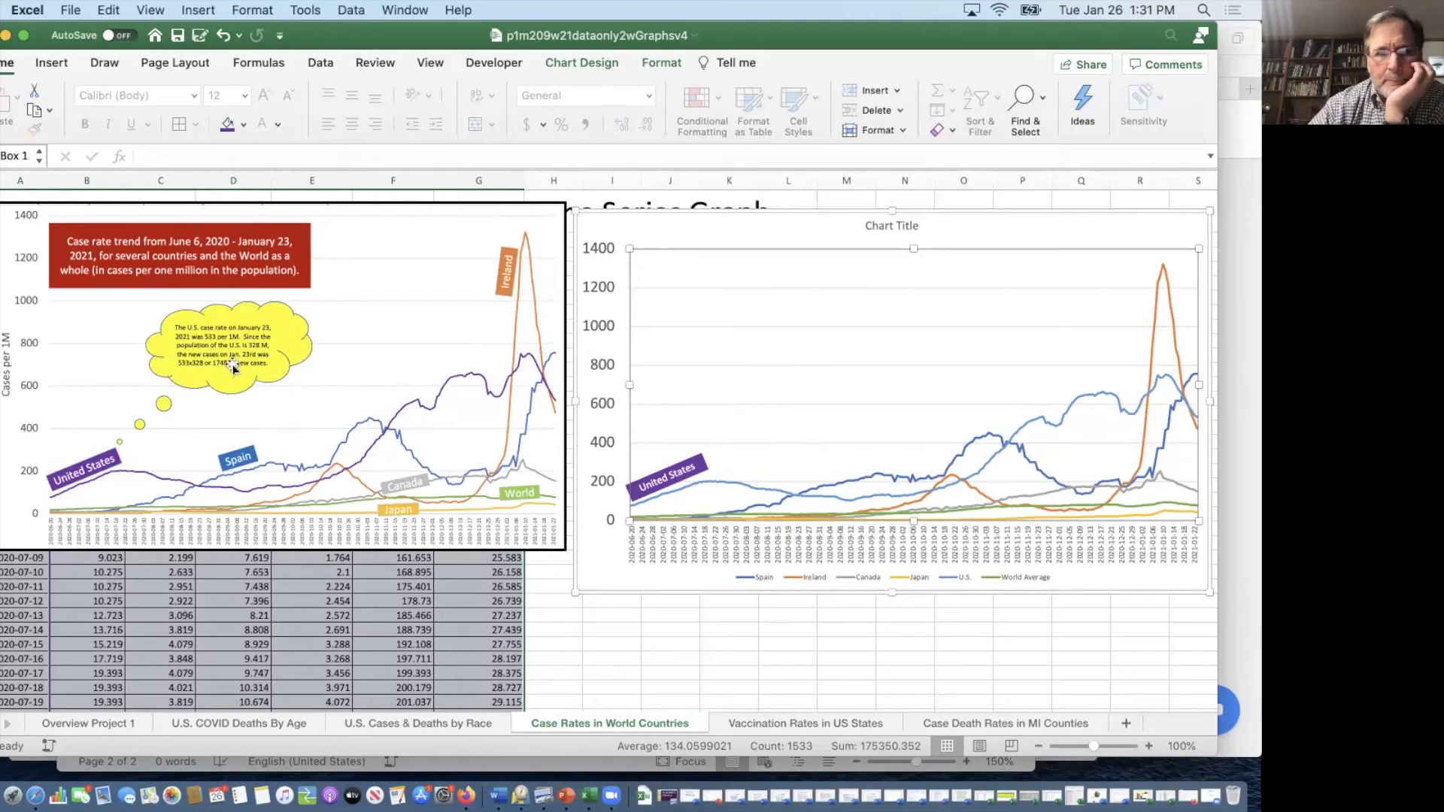
Step: Draw a cloud callout about 2.29" high and 2.96" wide in the plot area's upper left, containing "Here is my text"
click(53, 63)
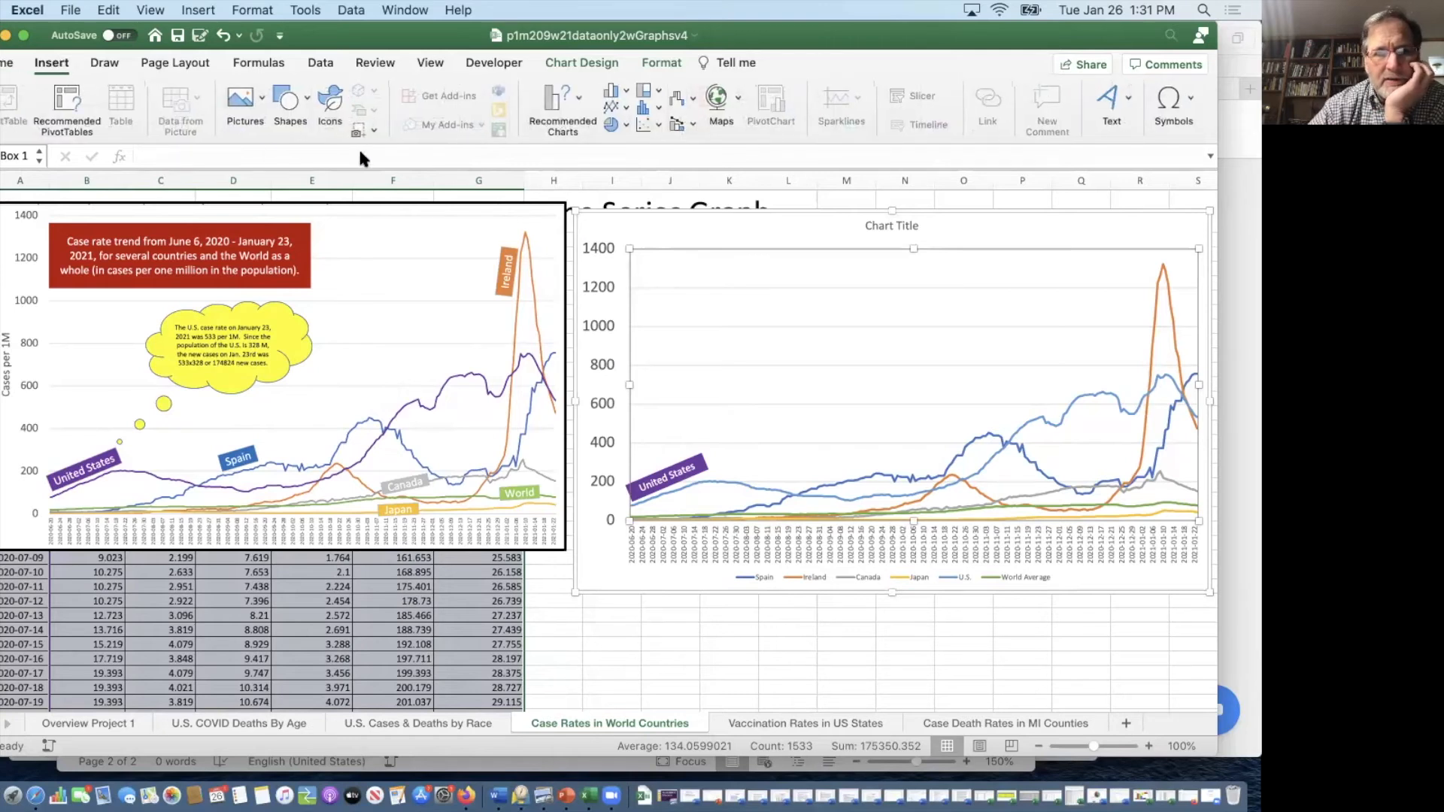
click(307, 98)
scroll(419, 455, down, 5)
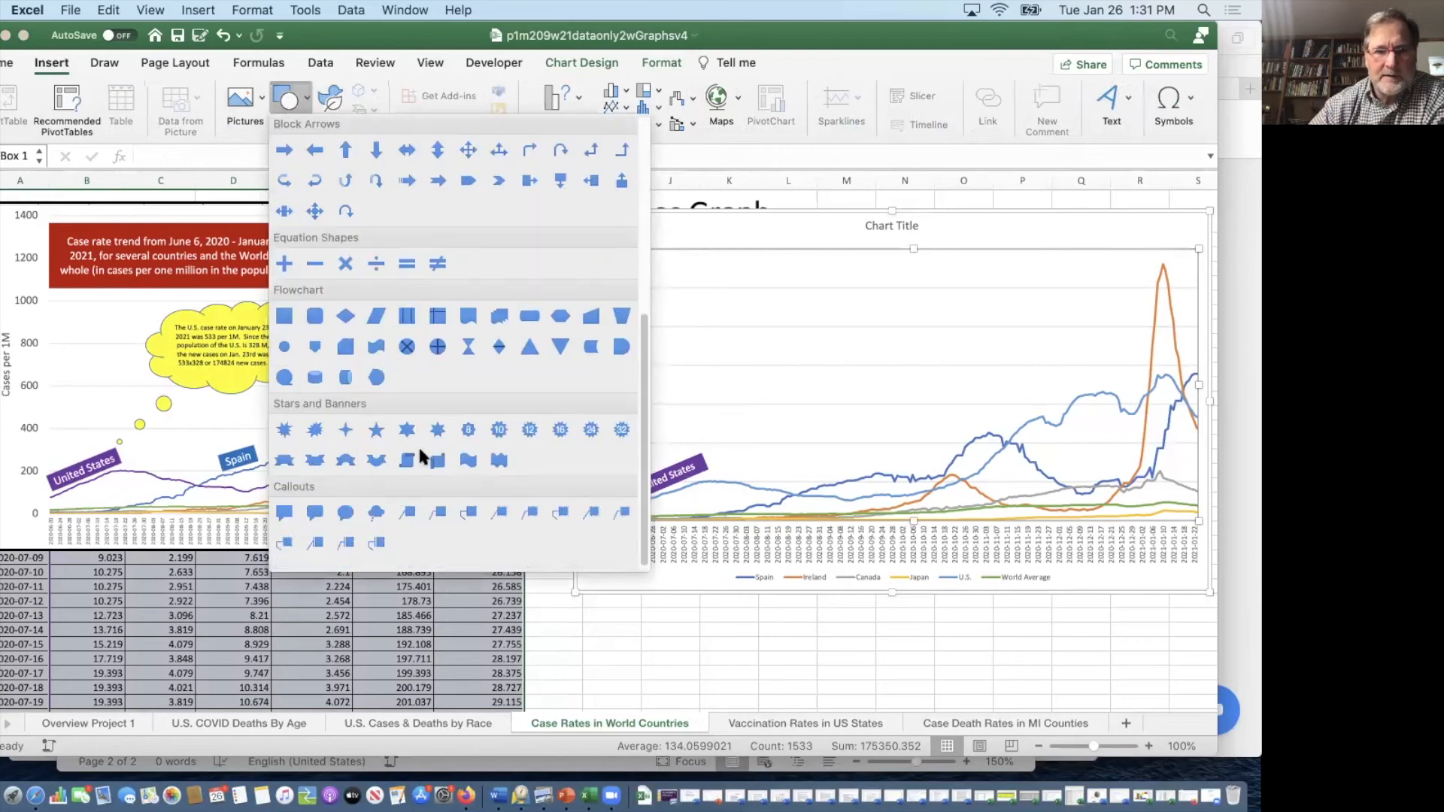
click(375, 524)
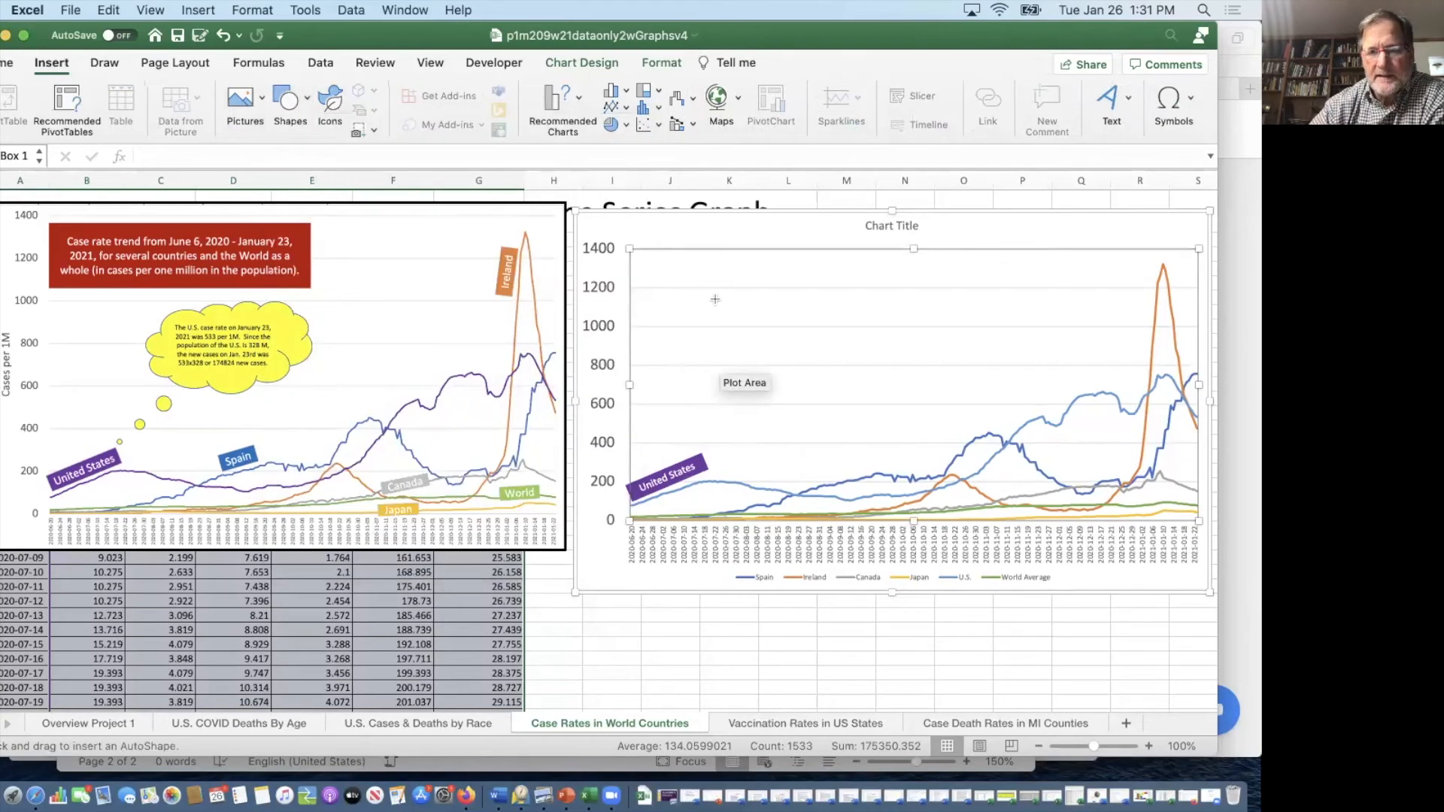
drag(676, 236, 733, 263)
drag(859, 347, 868, 388)
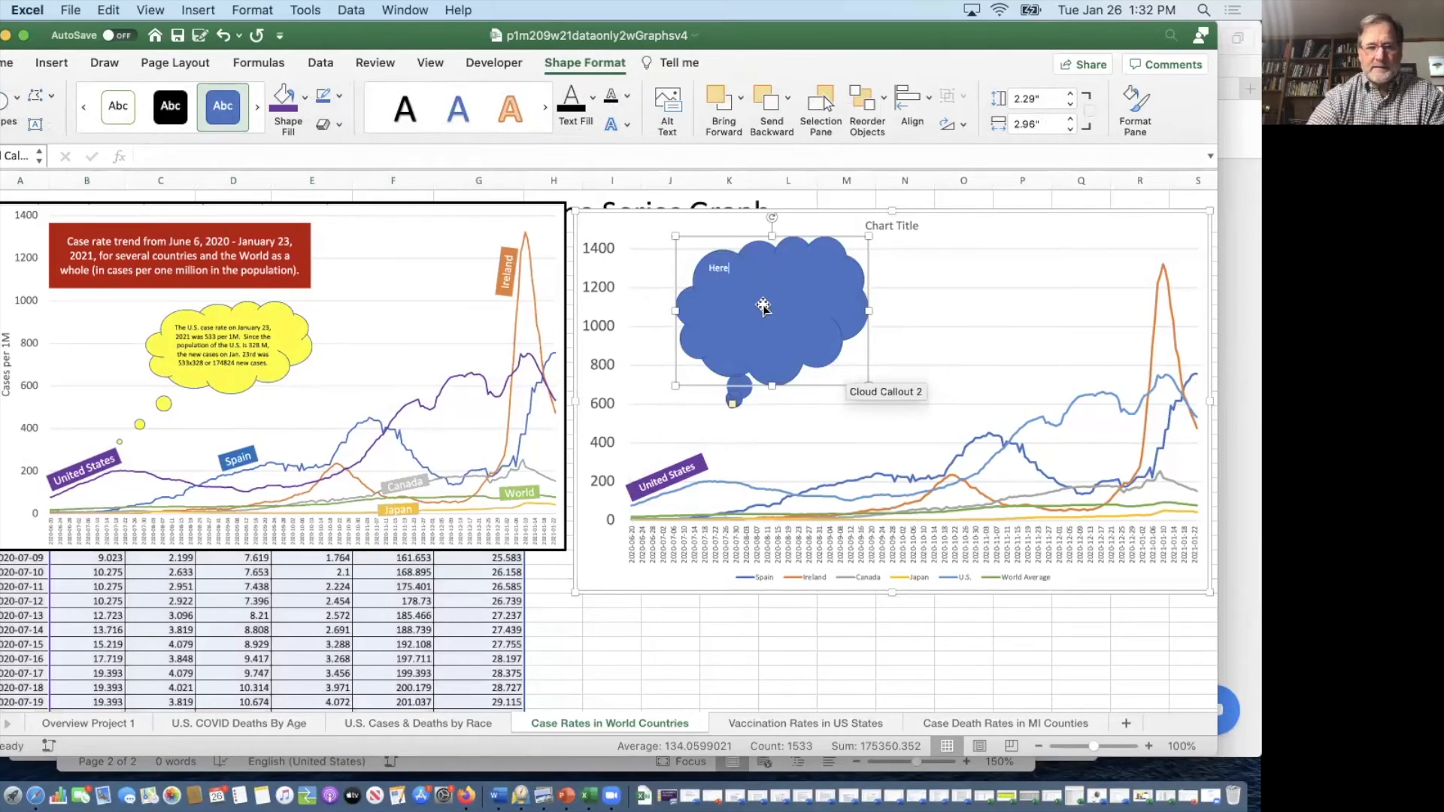
text(Here is my text)
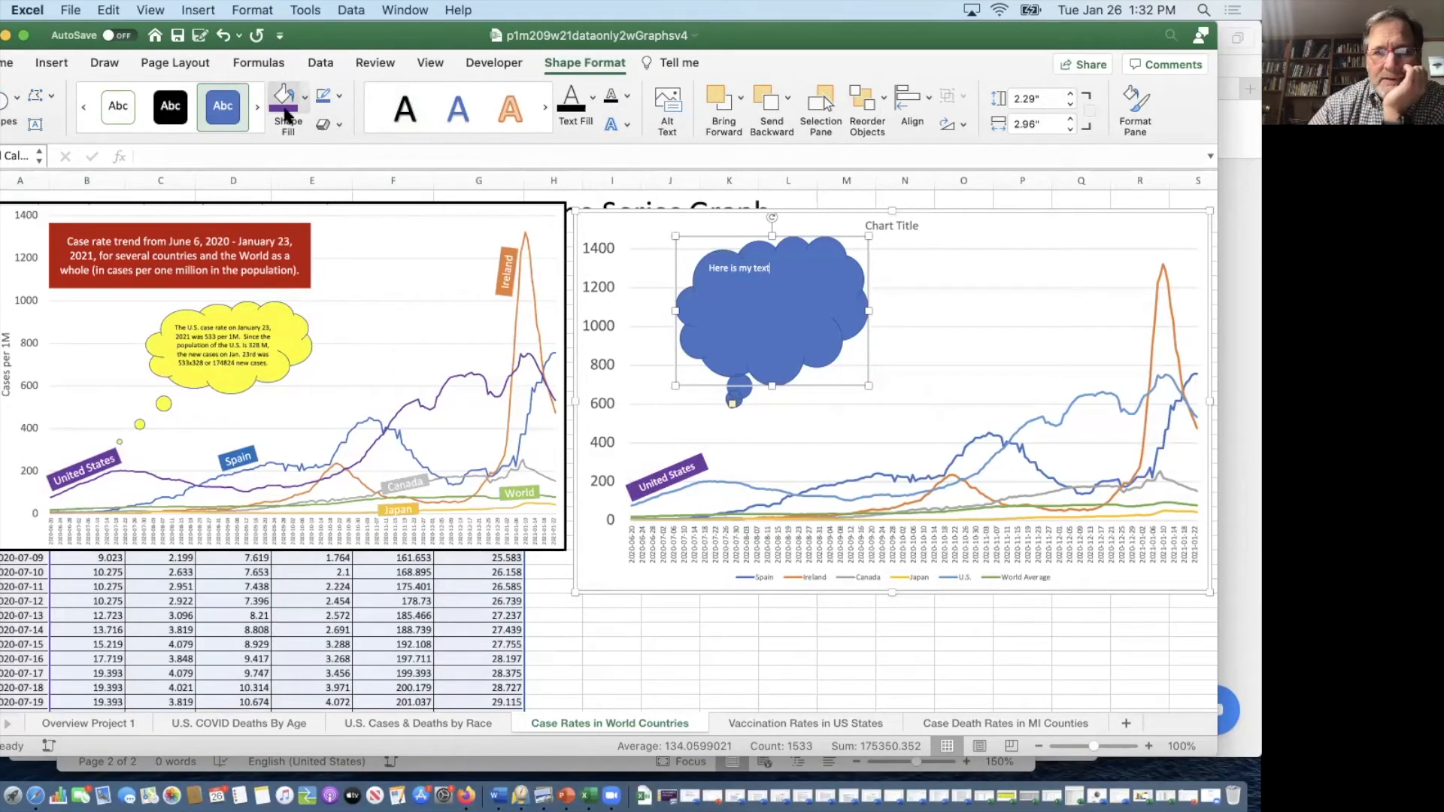
Step: Format the cloud callout with a yellow fill, a black outline and black text
click(305, 97)
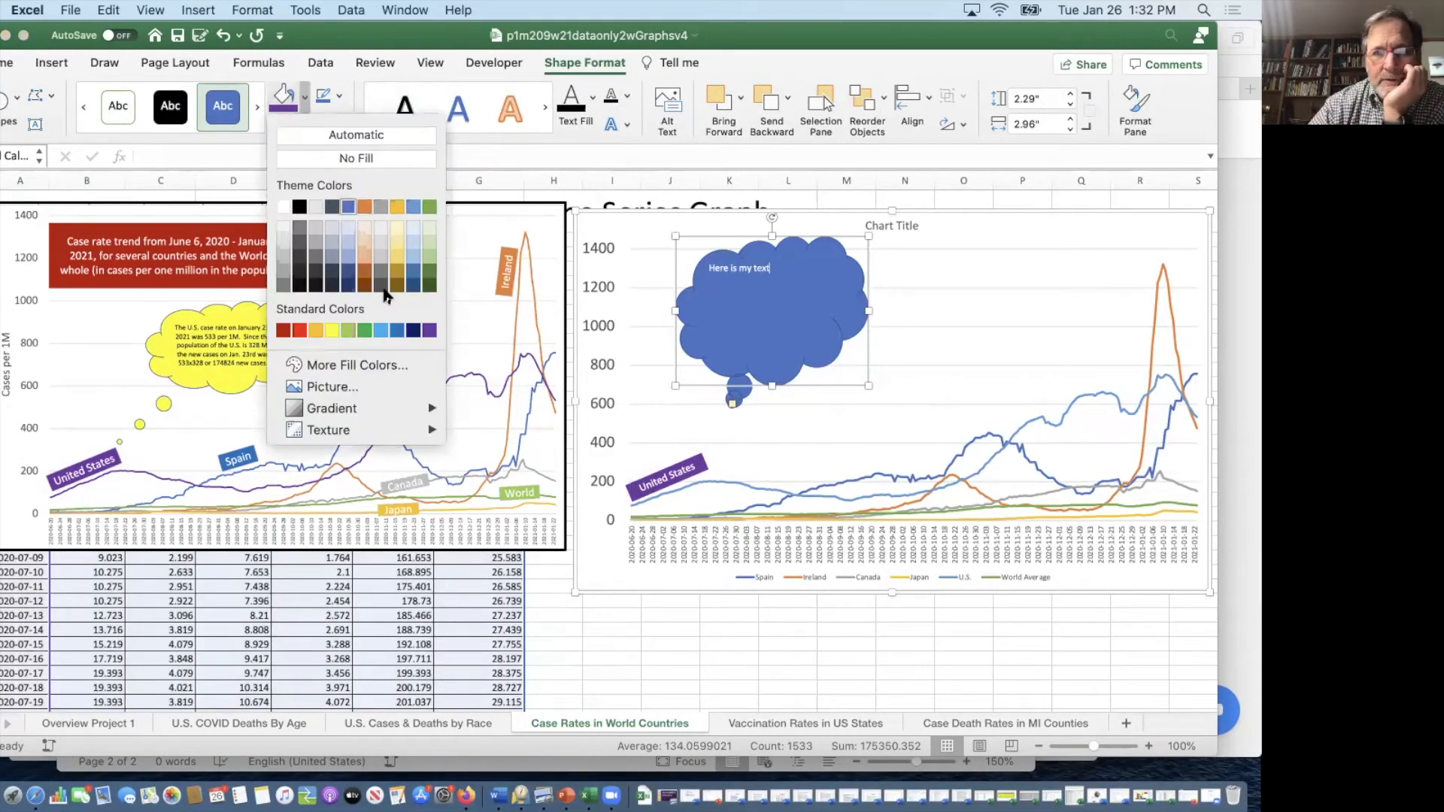
click(331, 329)
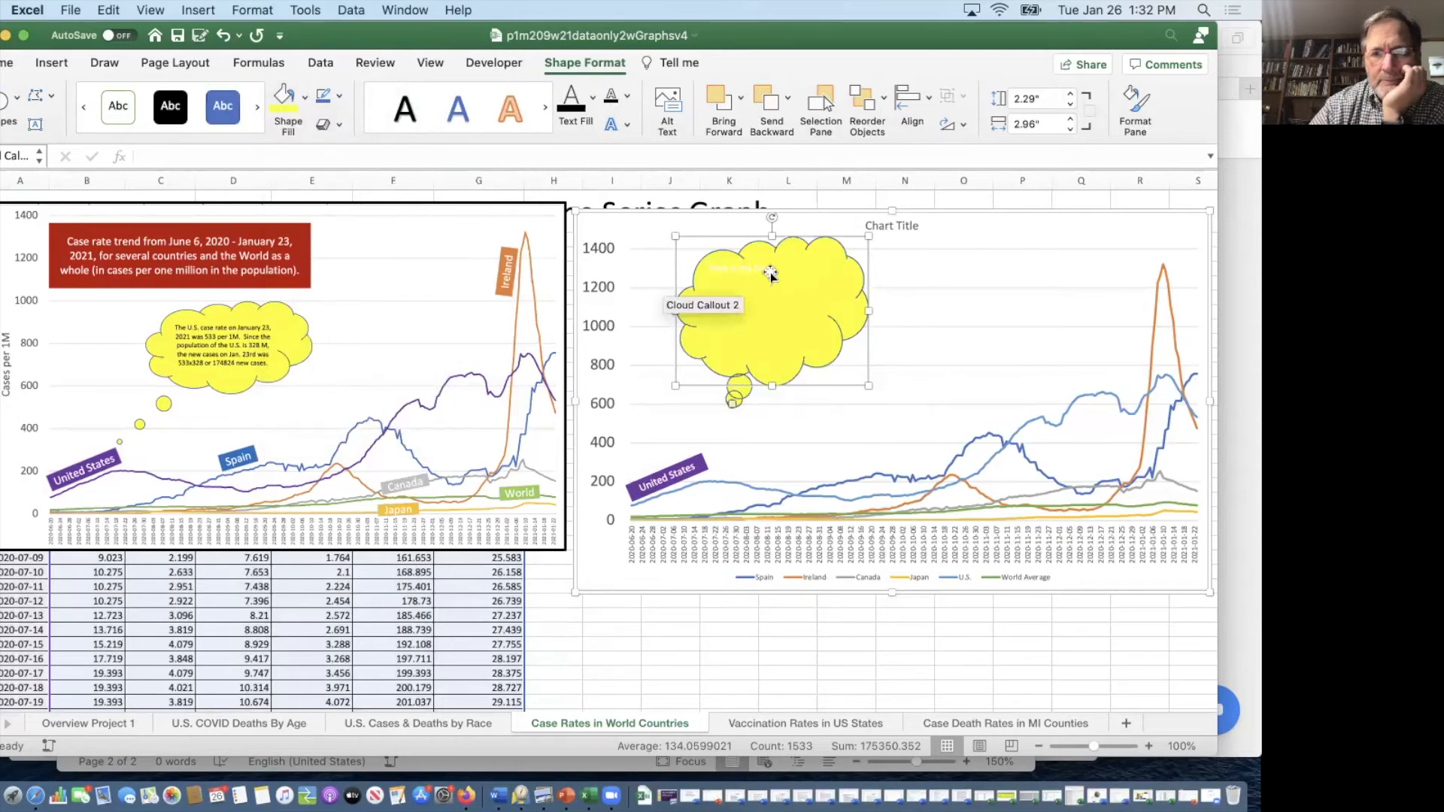
triple_click(721, 271)
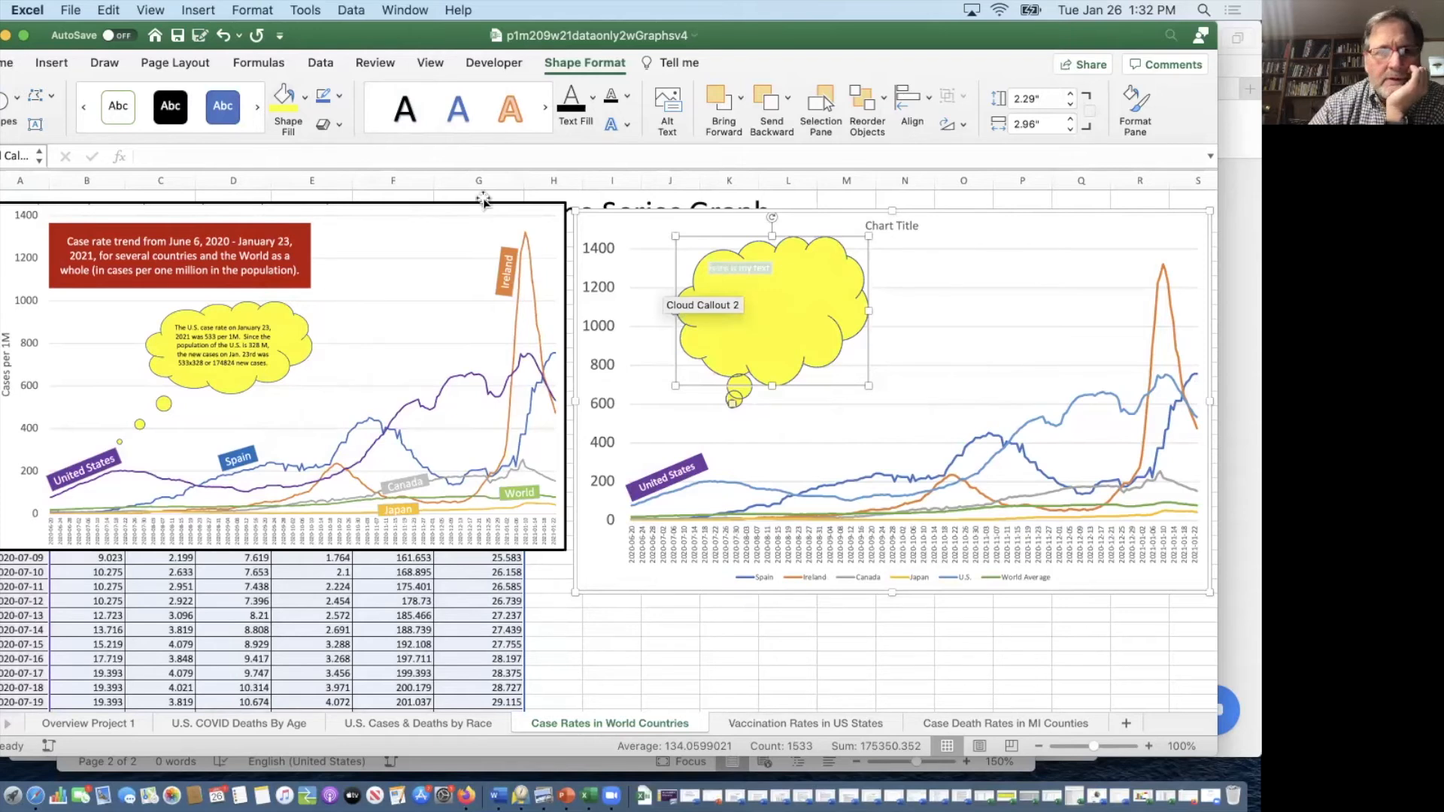
click(340, 97)
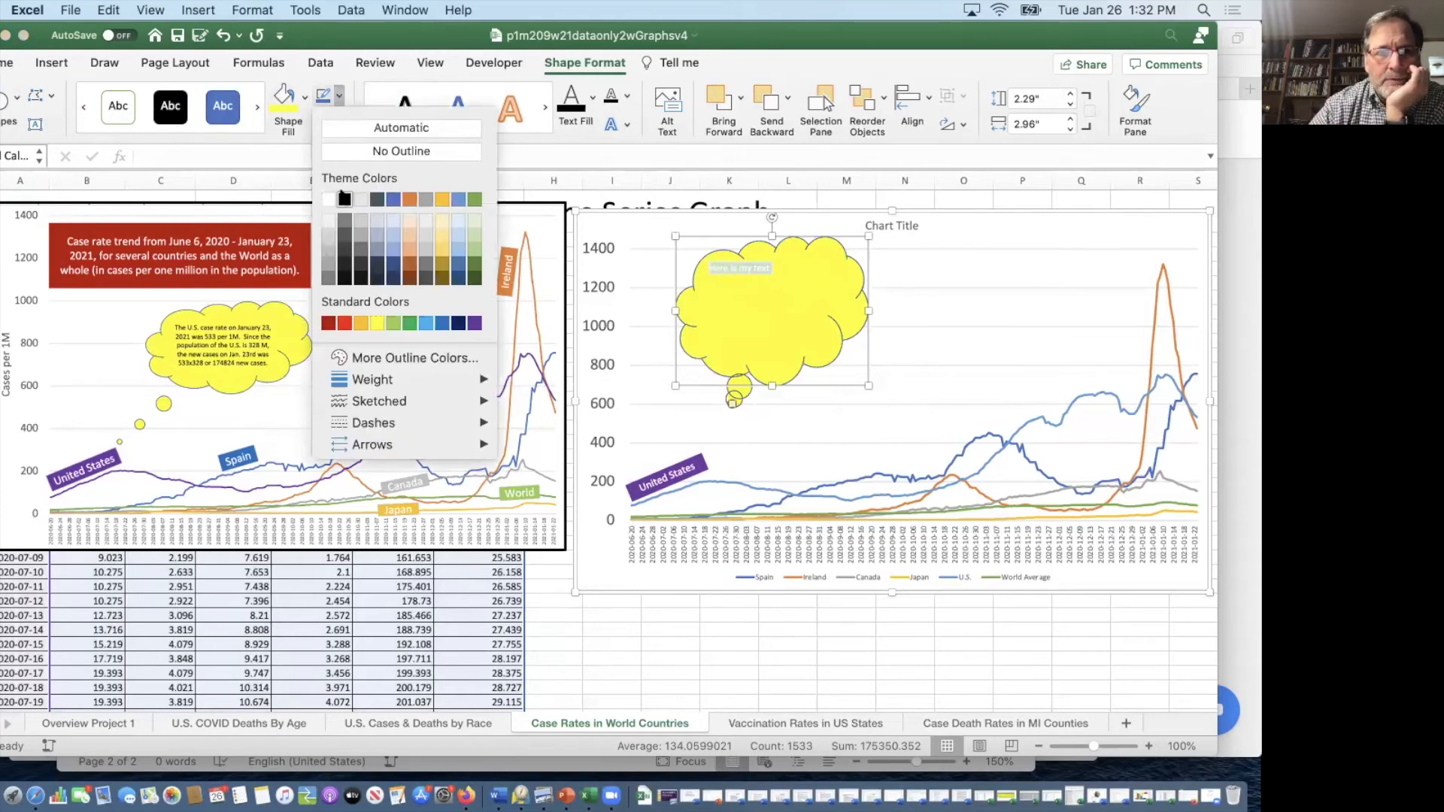
click(345, 200)
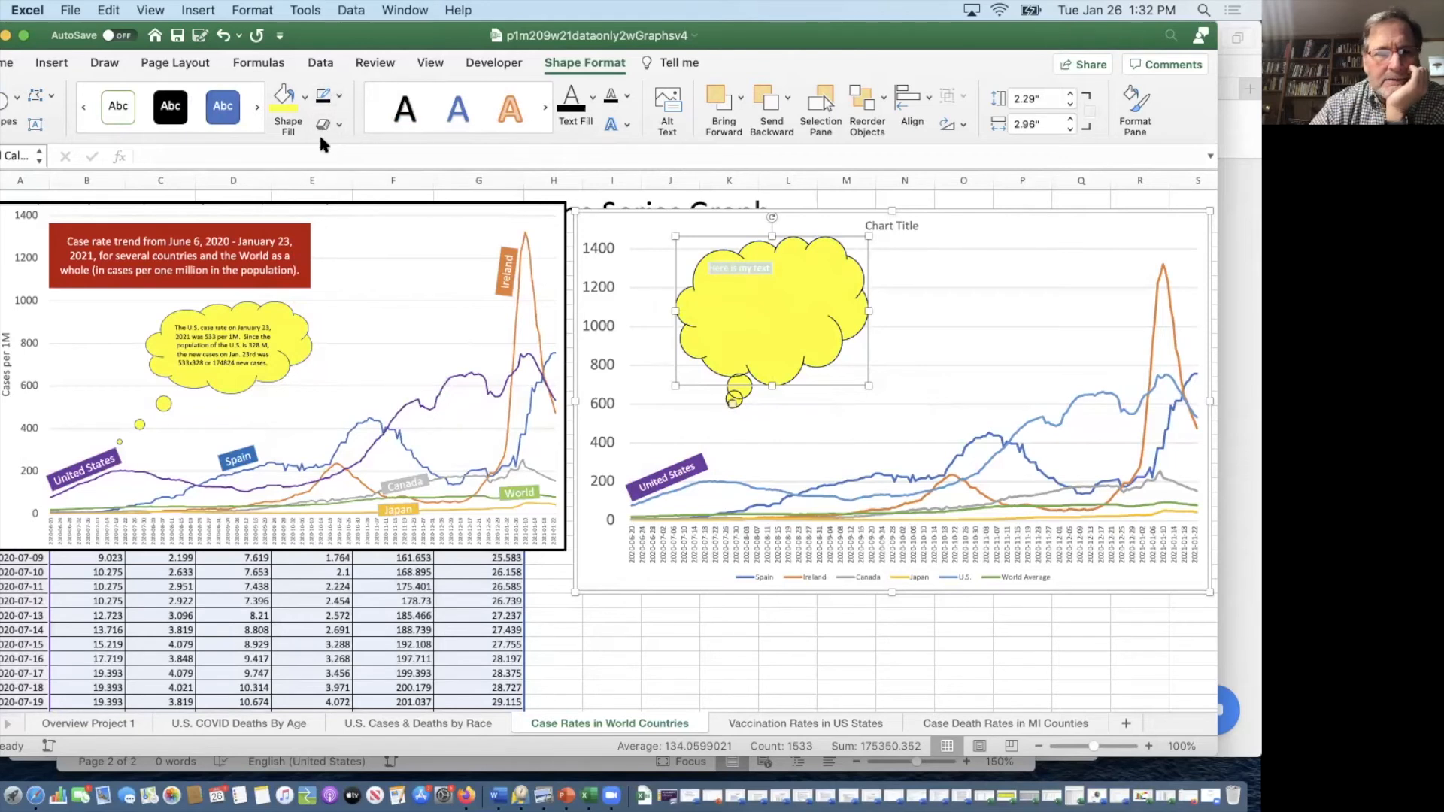
click(7, 63)
click(278, 124)
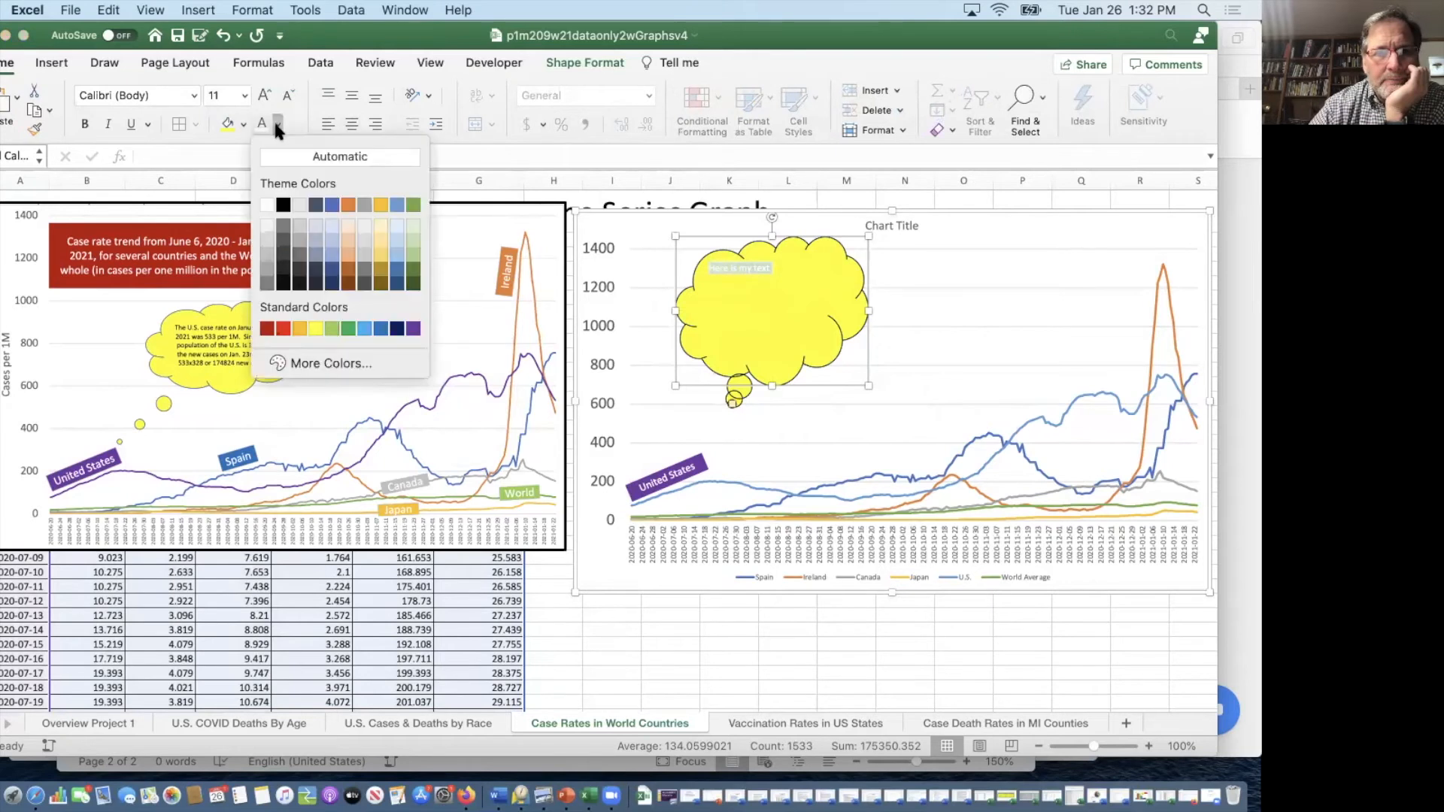
click(284, 206)
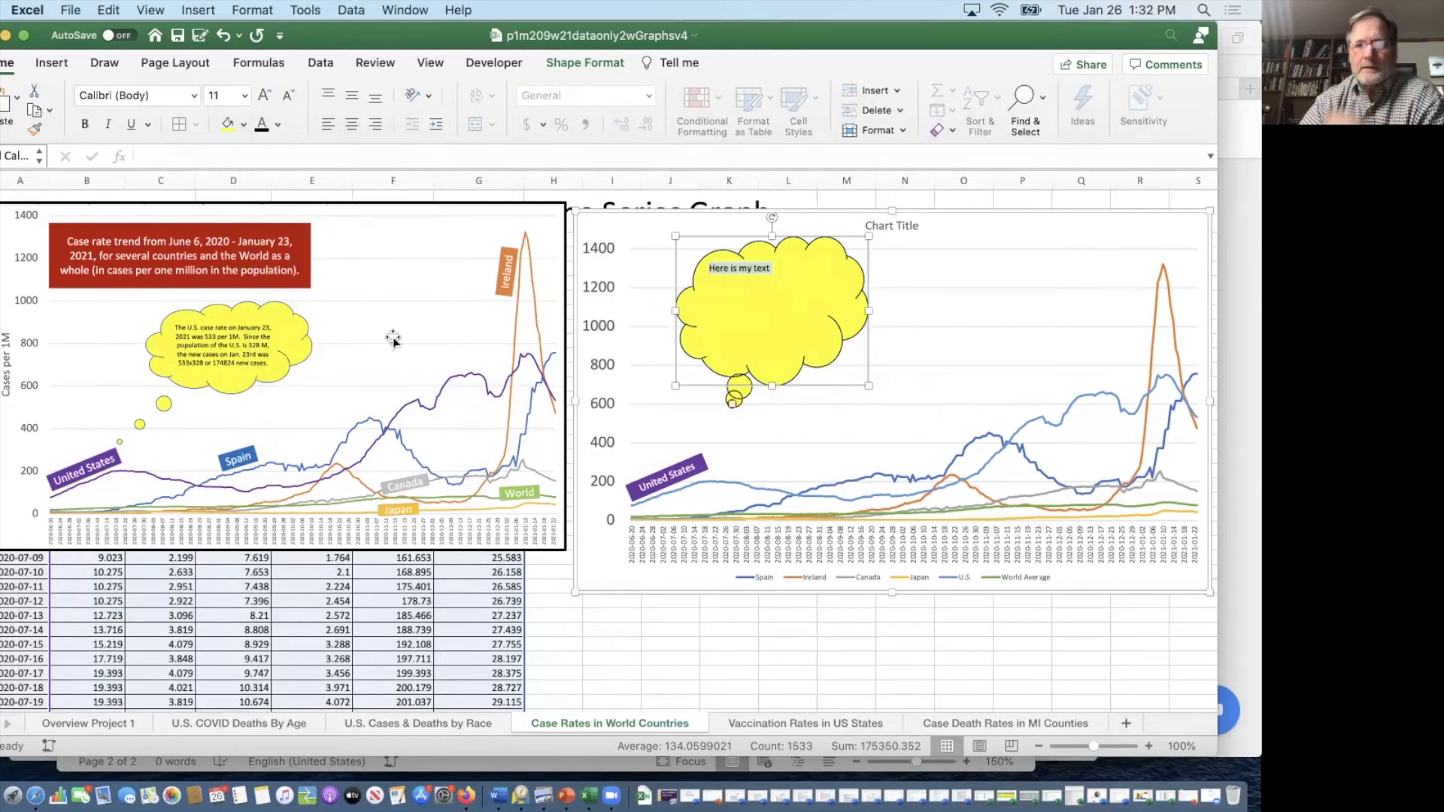
Step: Centre the callout's text horizontally and vertically, and extend its bubble tail down to the United States label
click(352, 124)
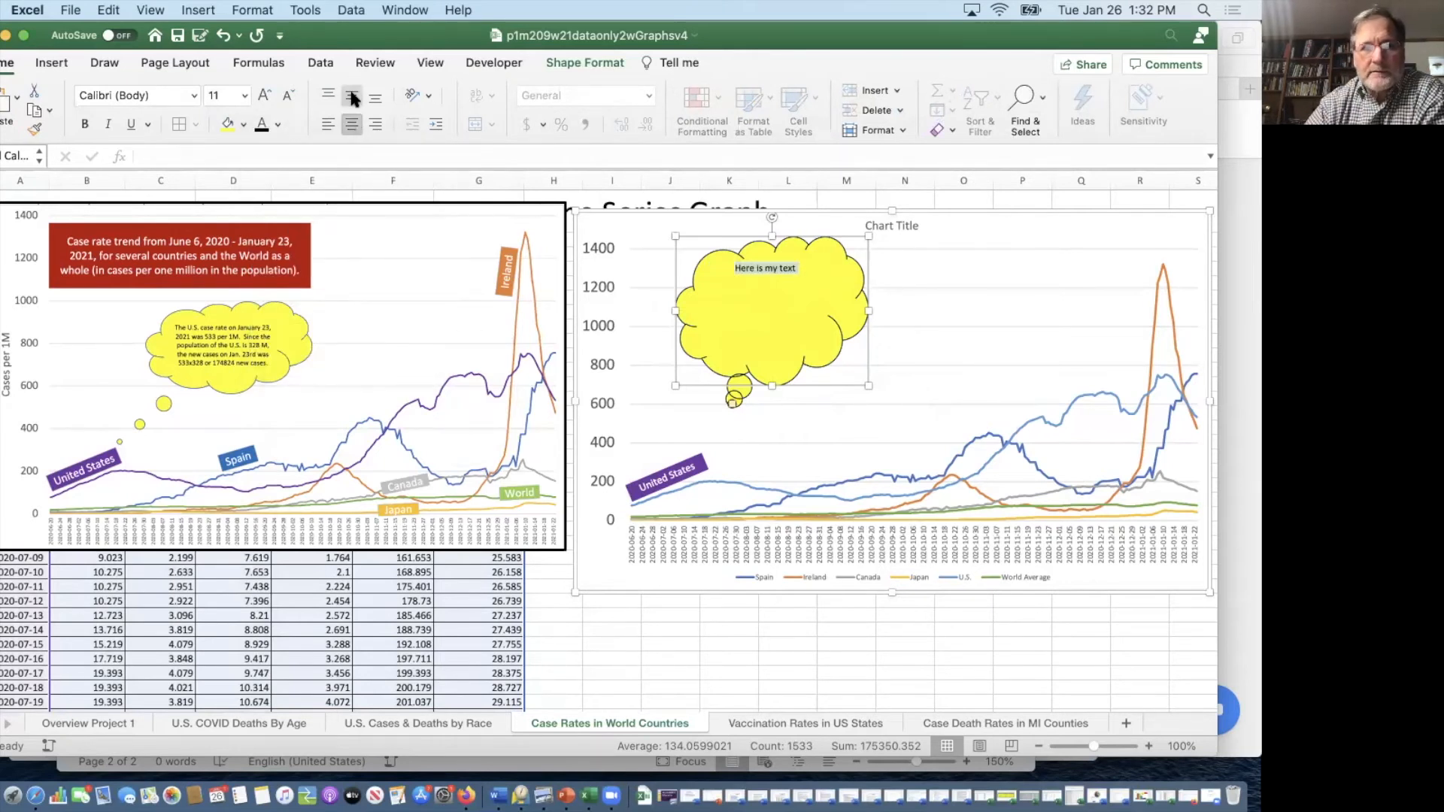
click(352, 96)
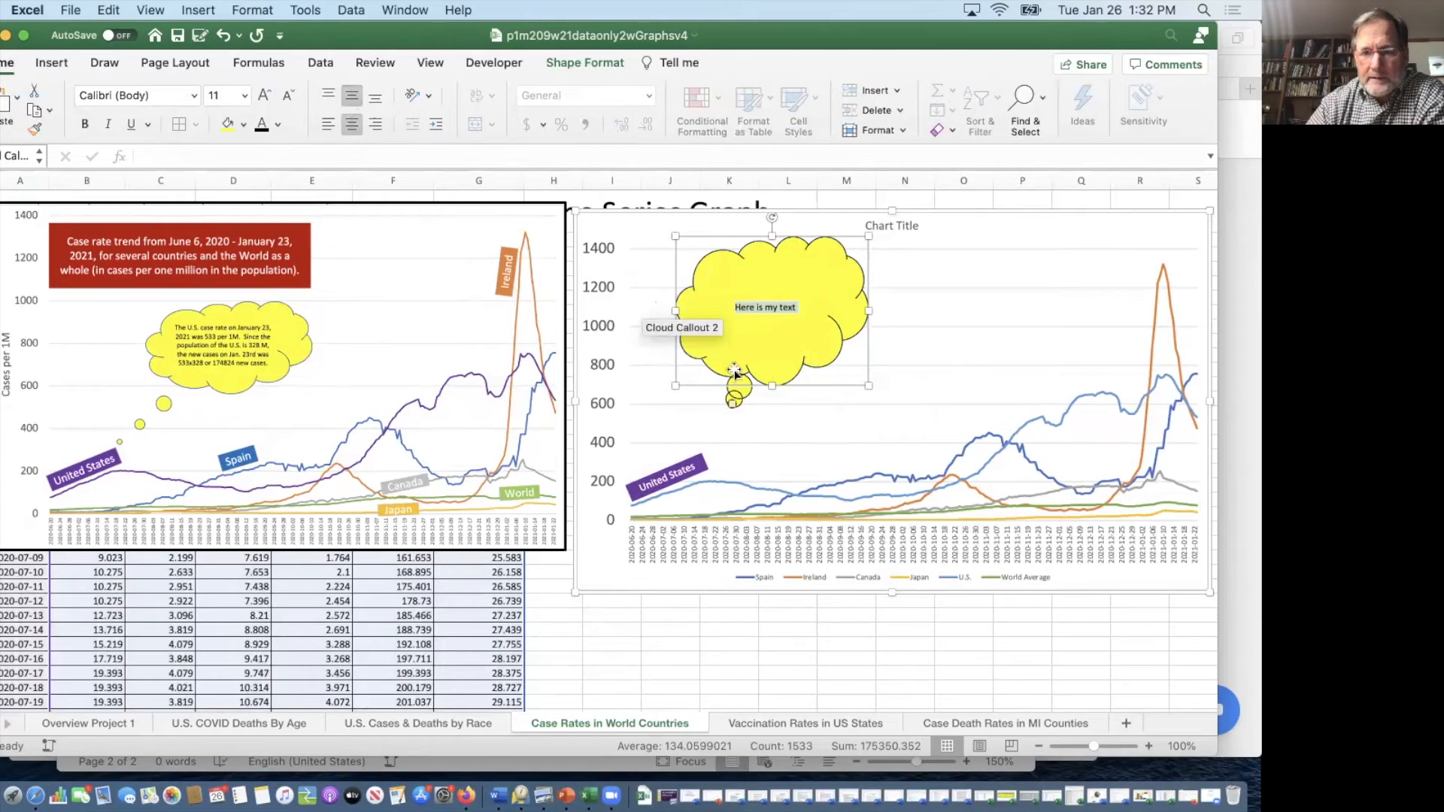
drag(734, 405, 683, 468)
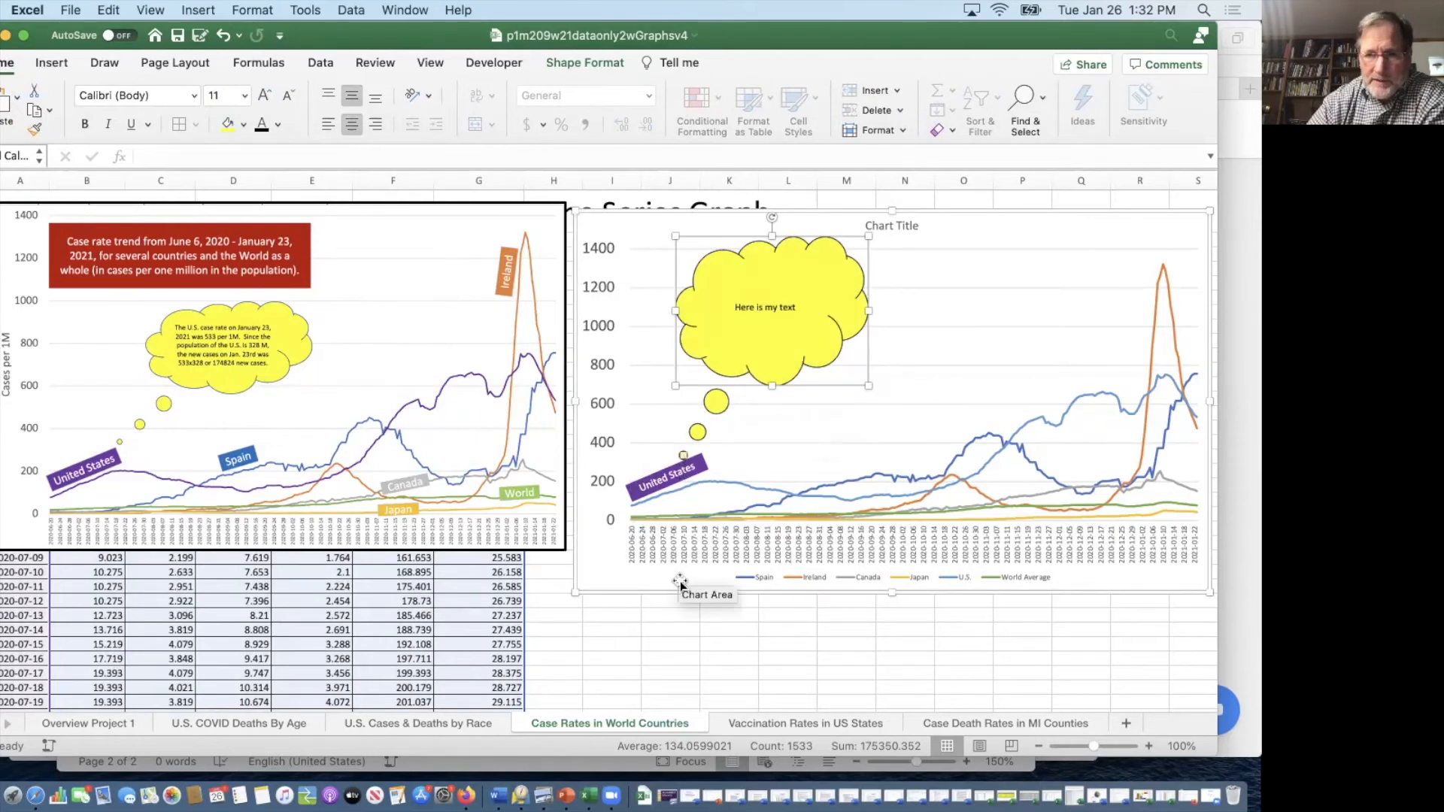
click(681, 643)
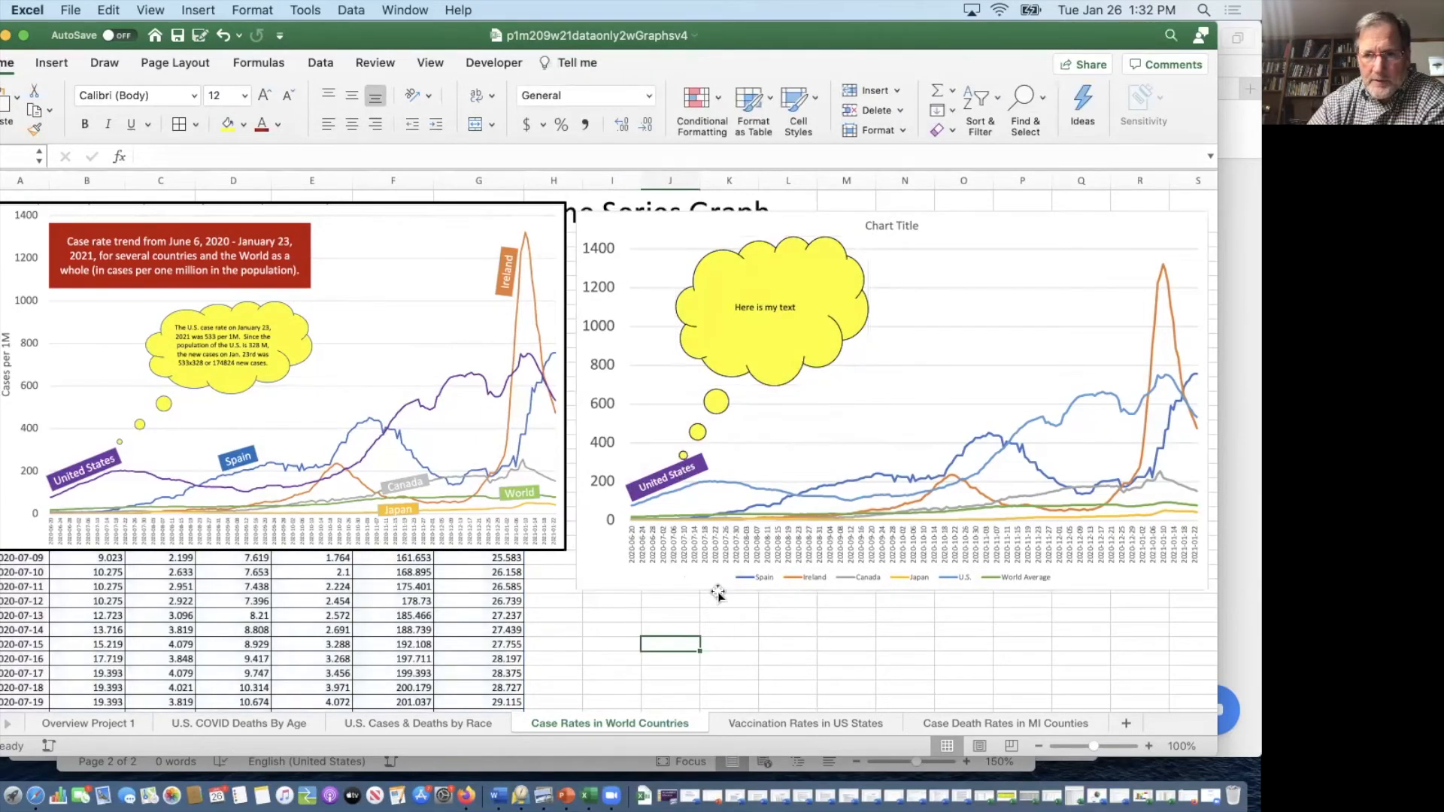
Step: Copy the whole line chart as a picture, as shown on screen
click(720, 593)
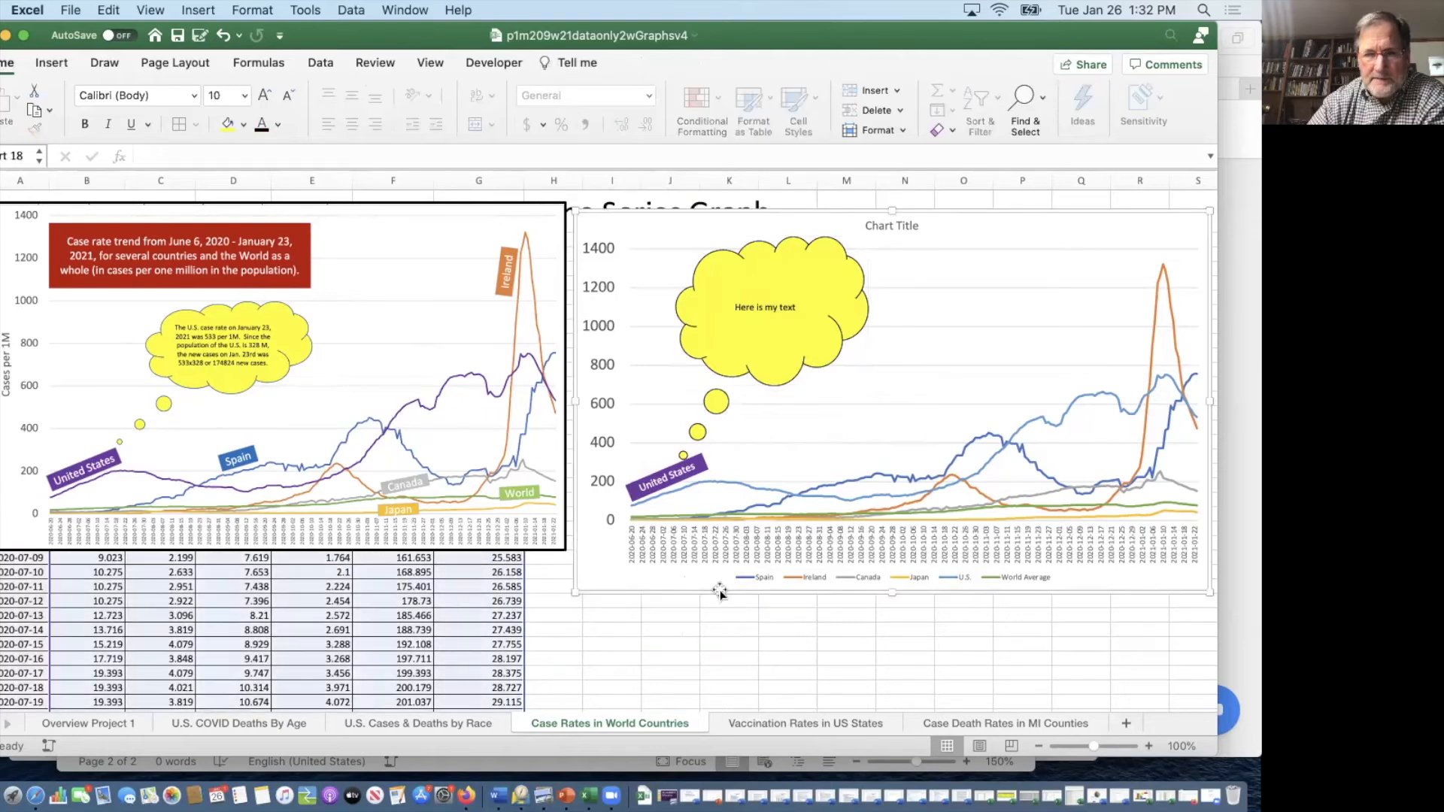
click(46, 112)
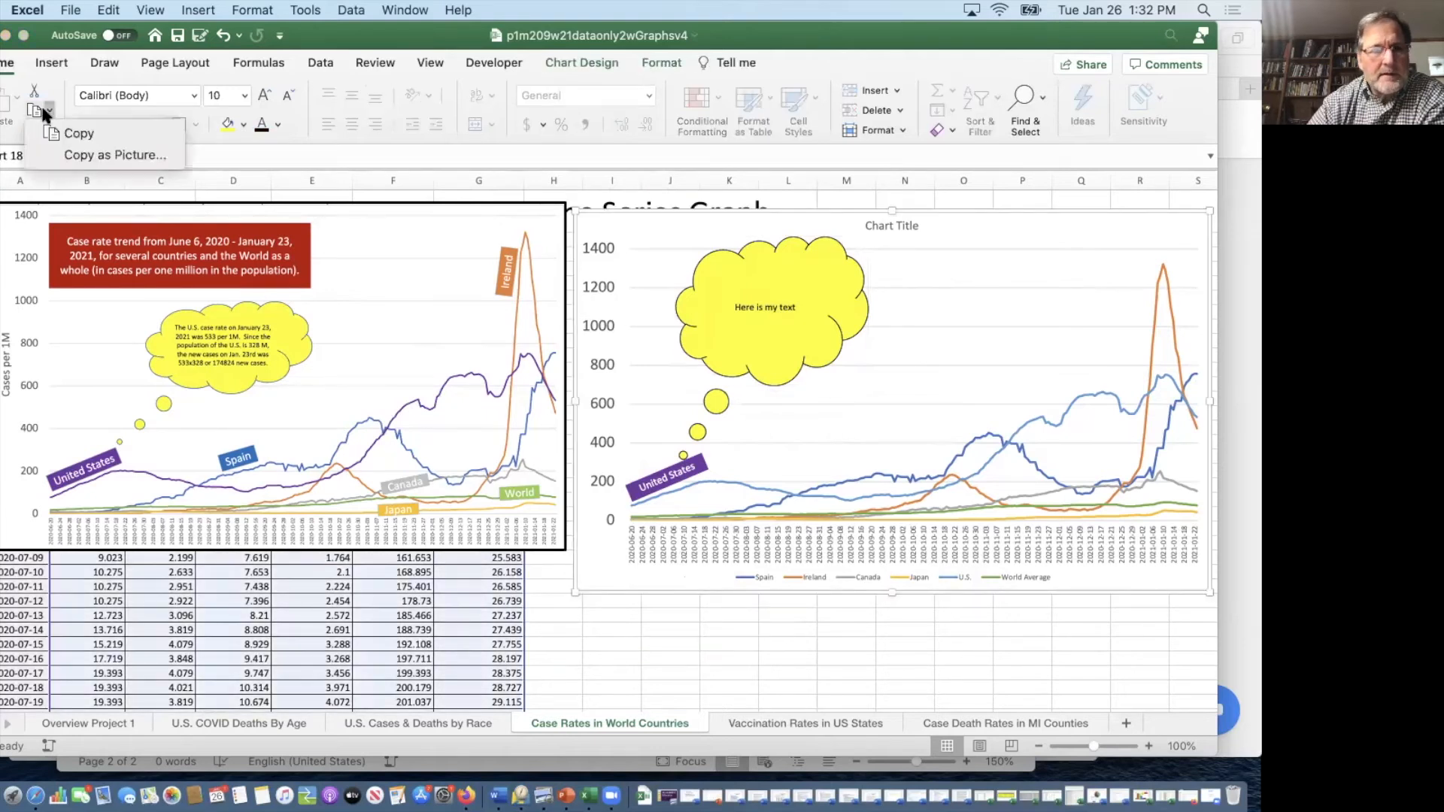
click(81, 155)
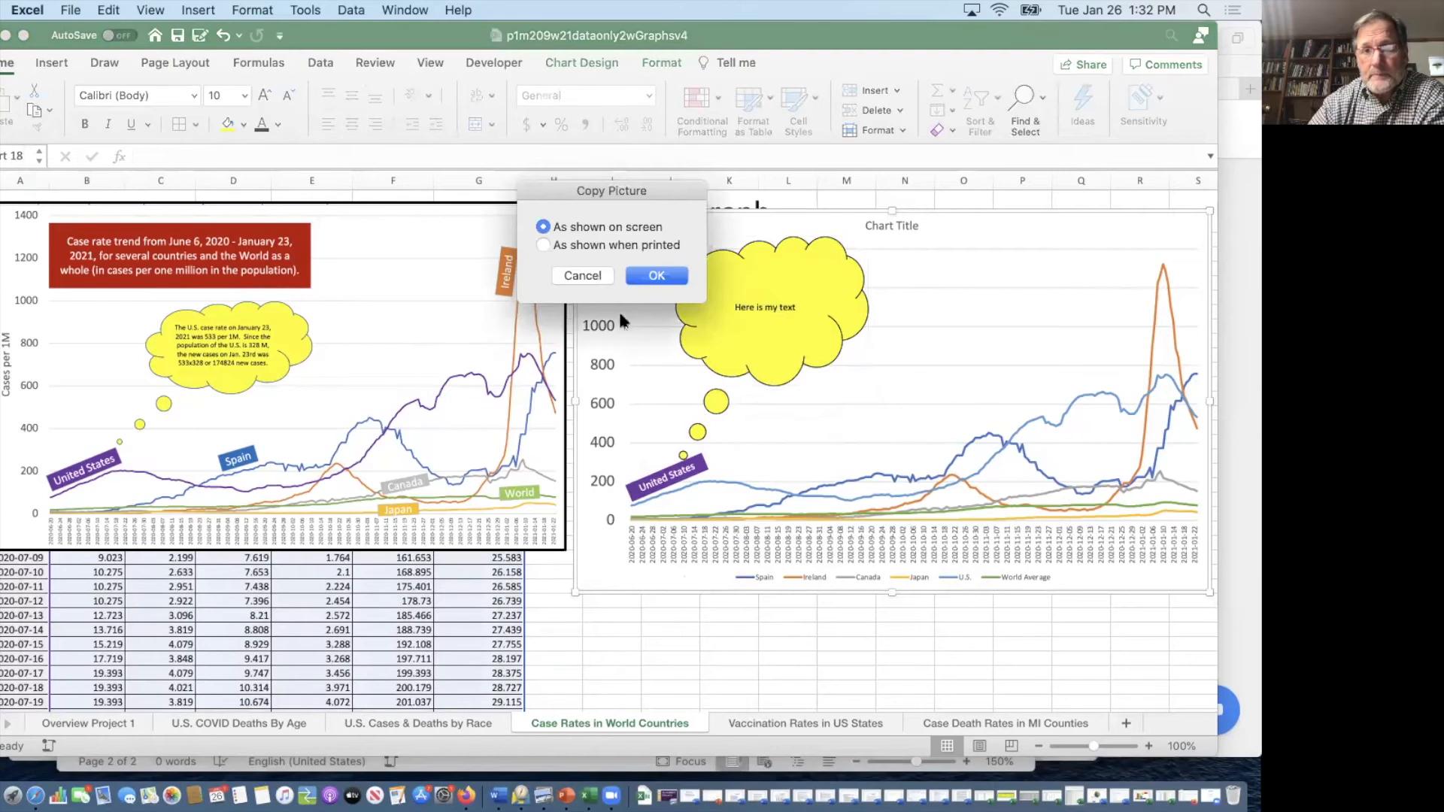
click(652, 277)
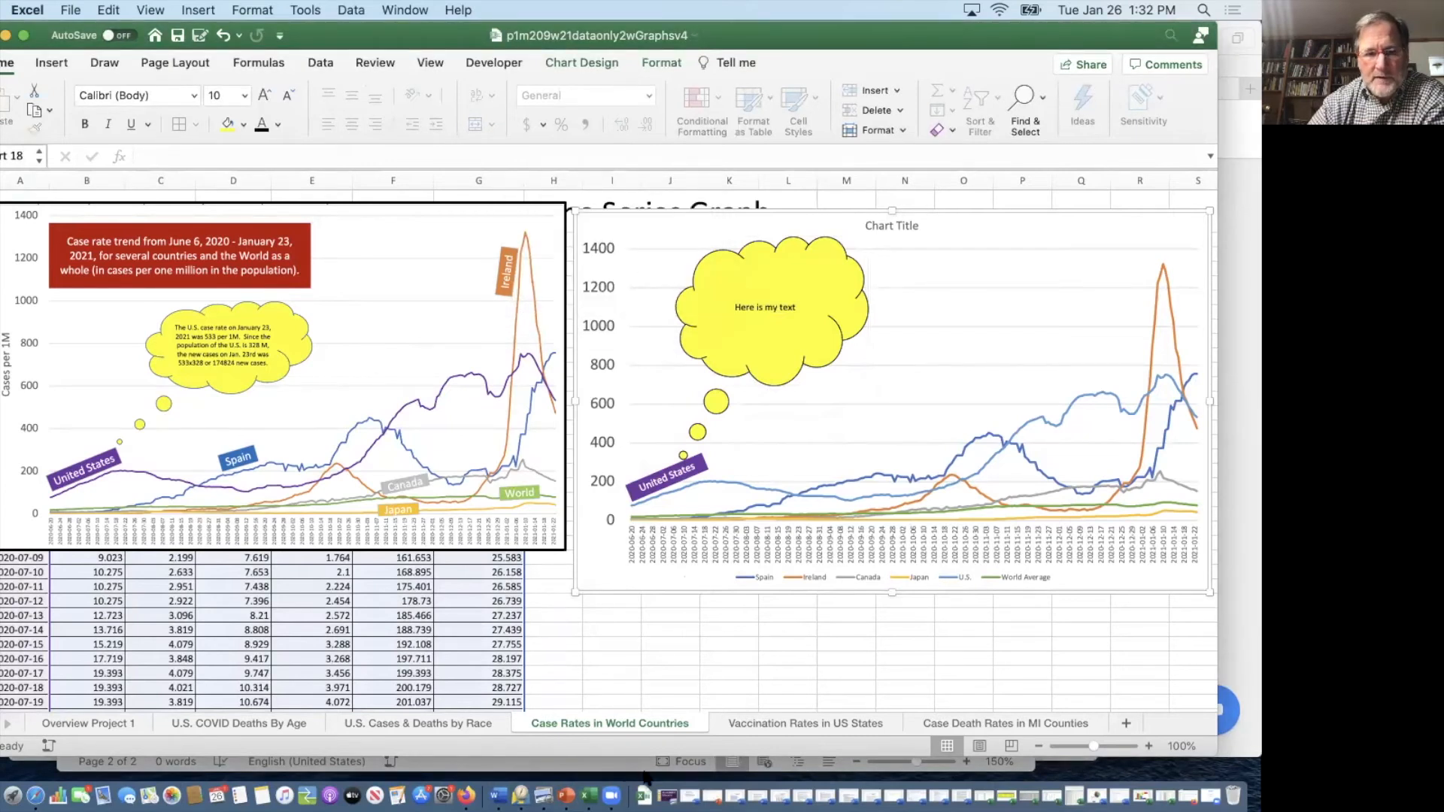
Step: Switch to the Word document and paste the copied line chart below the bar graph, with blank lines before and after it
click(498, 795)
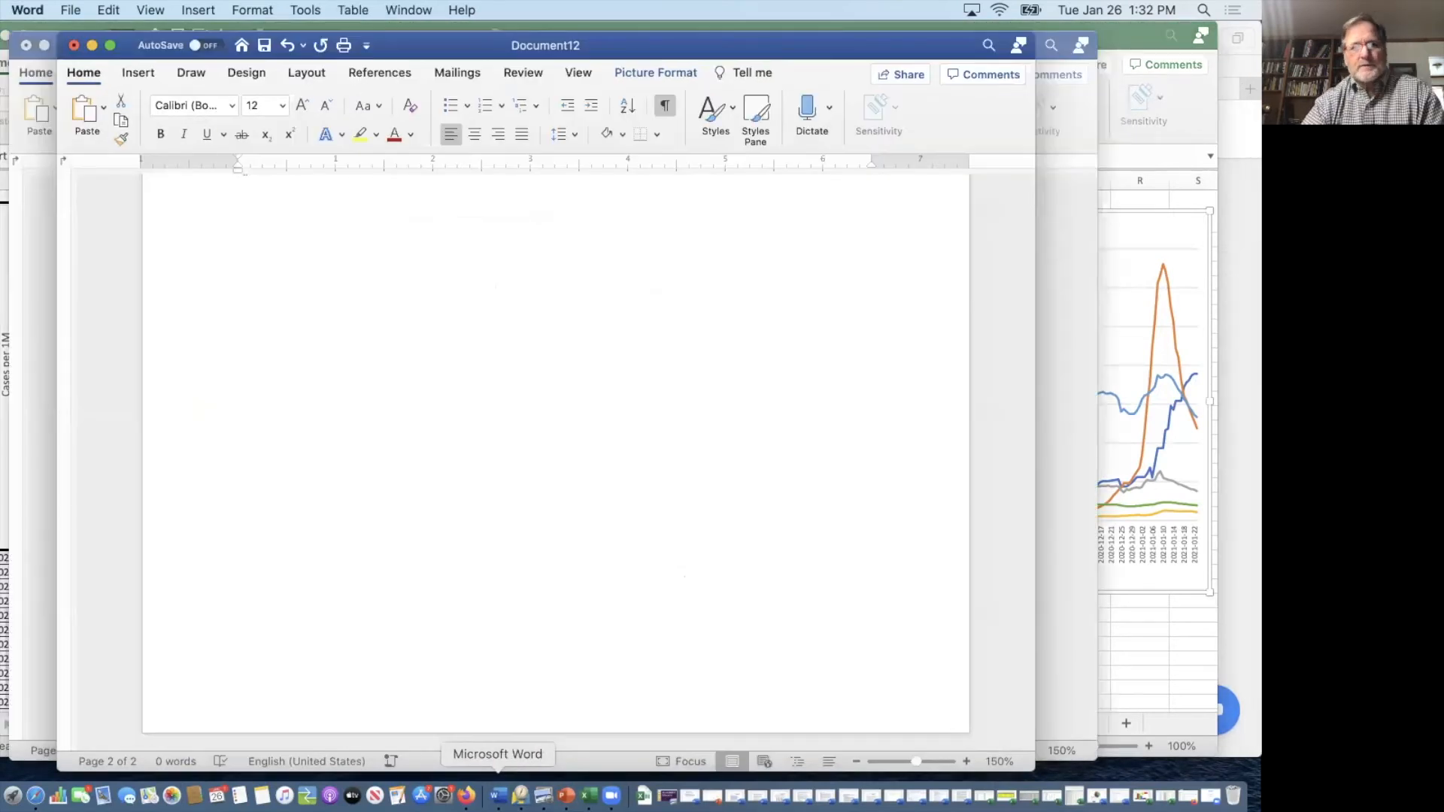
key(super+v)
scroll(535, 426, down, 5)
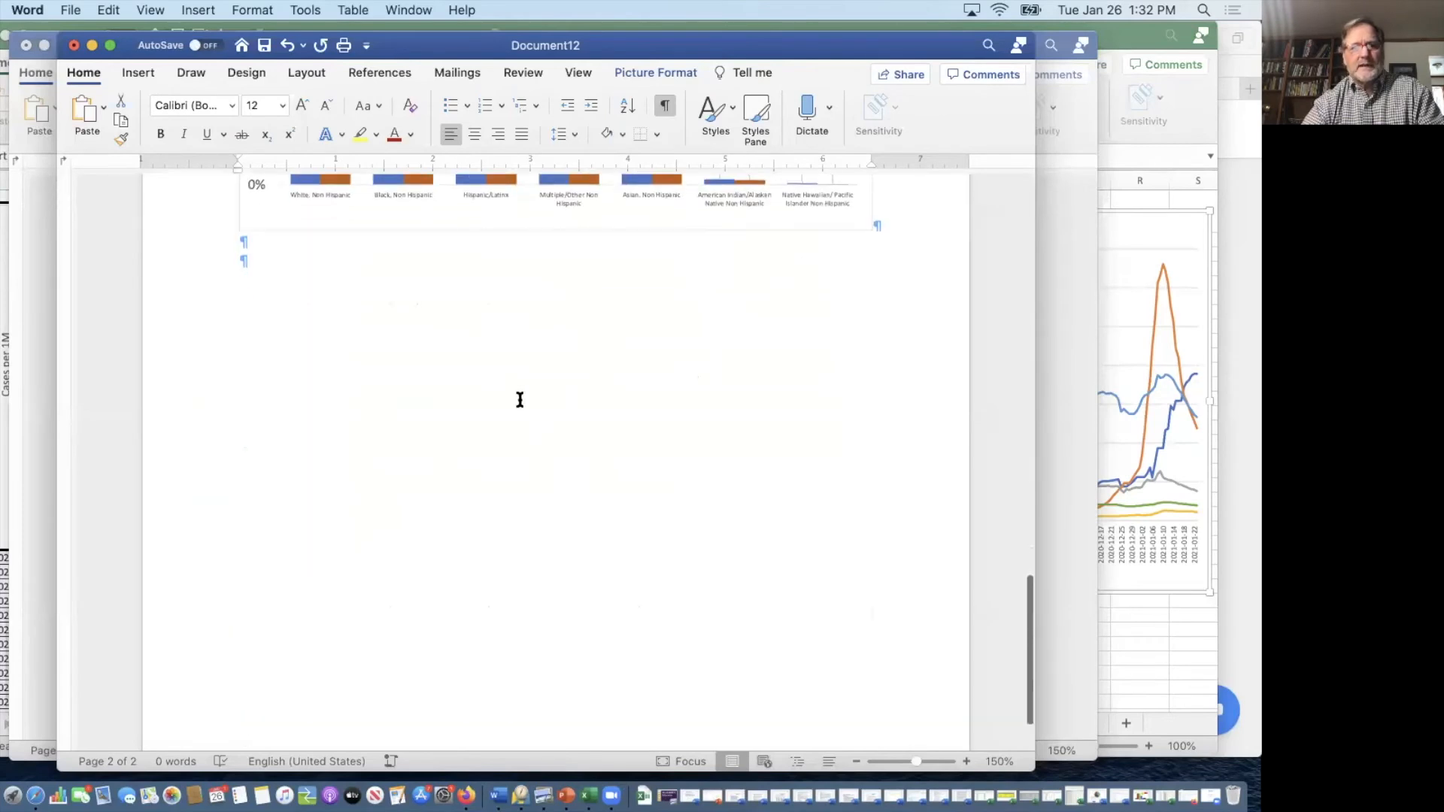
click(432, 264)
key(Return)
key(Return)
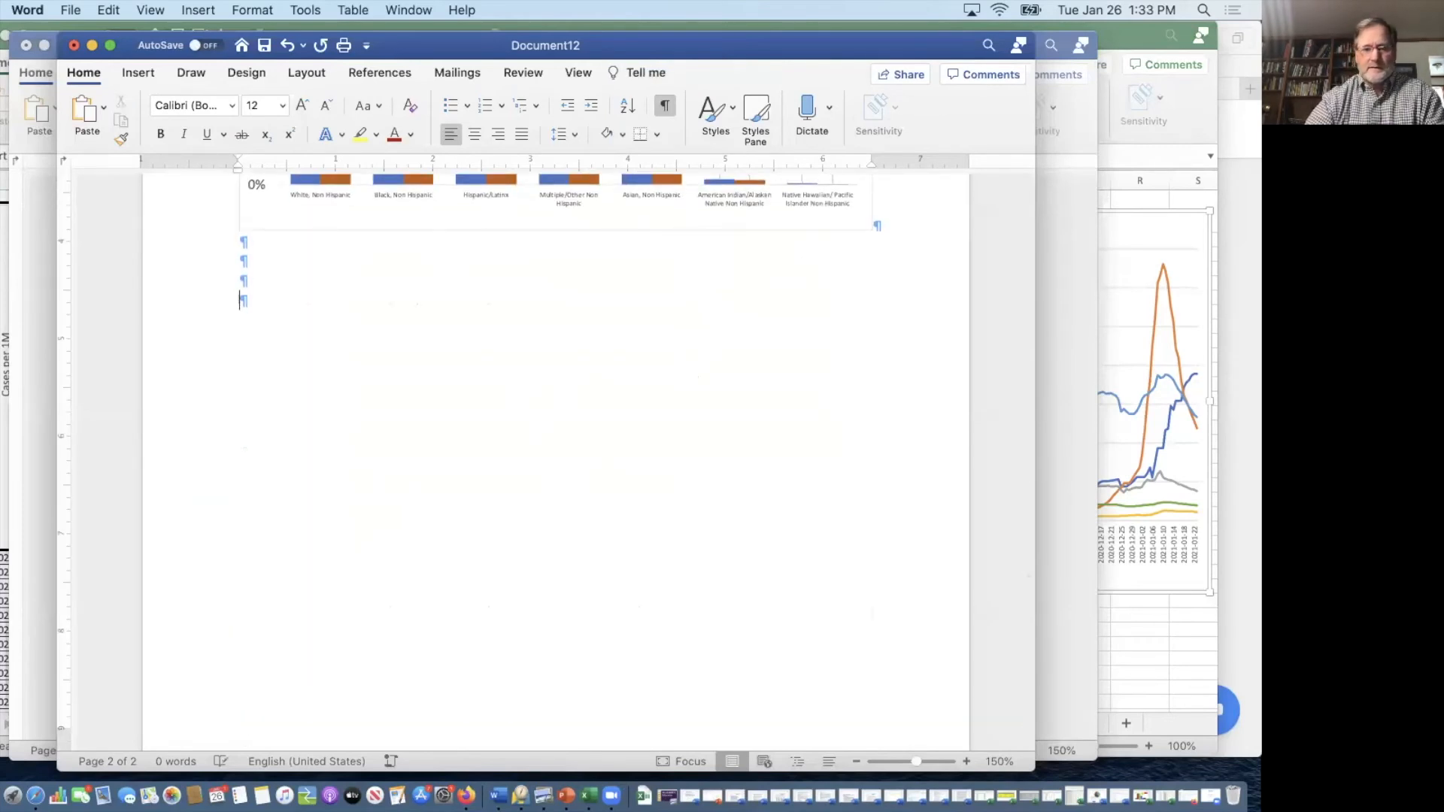
key(super+v)
key(Return)
key(Return)
key(Return)
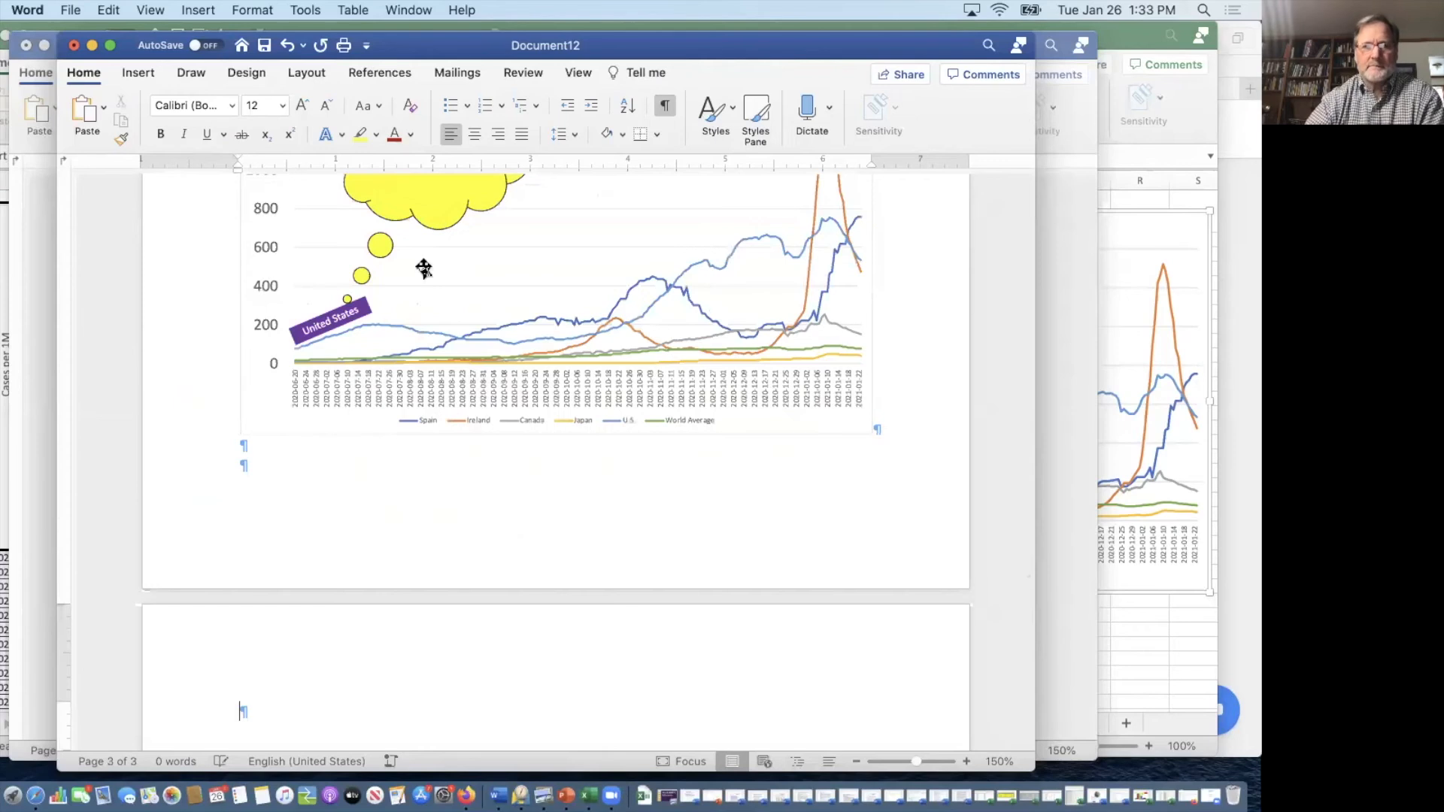
Step: Return to Excel, check the box plot task on the Overview Project 1 sheet, and open the Vaccination Rates in US States sheet
key(super+Tab)
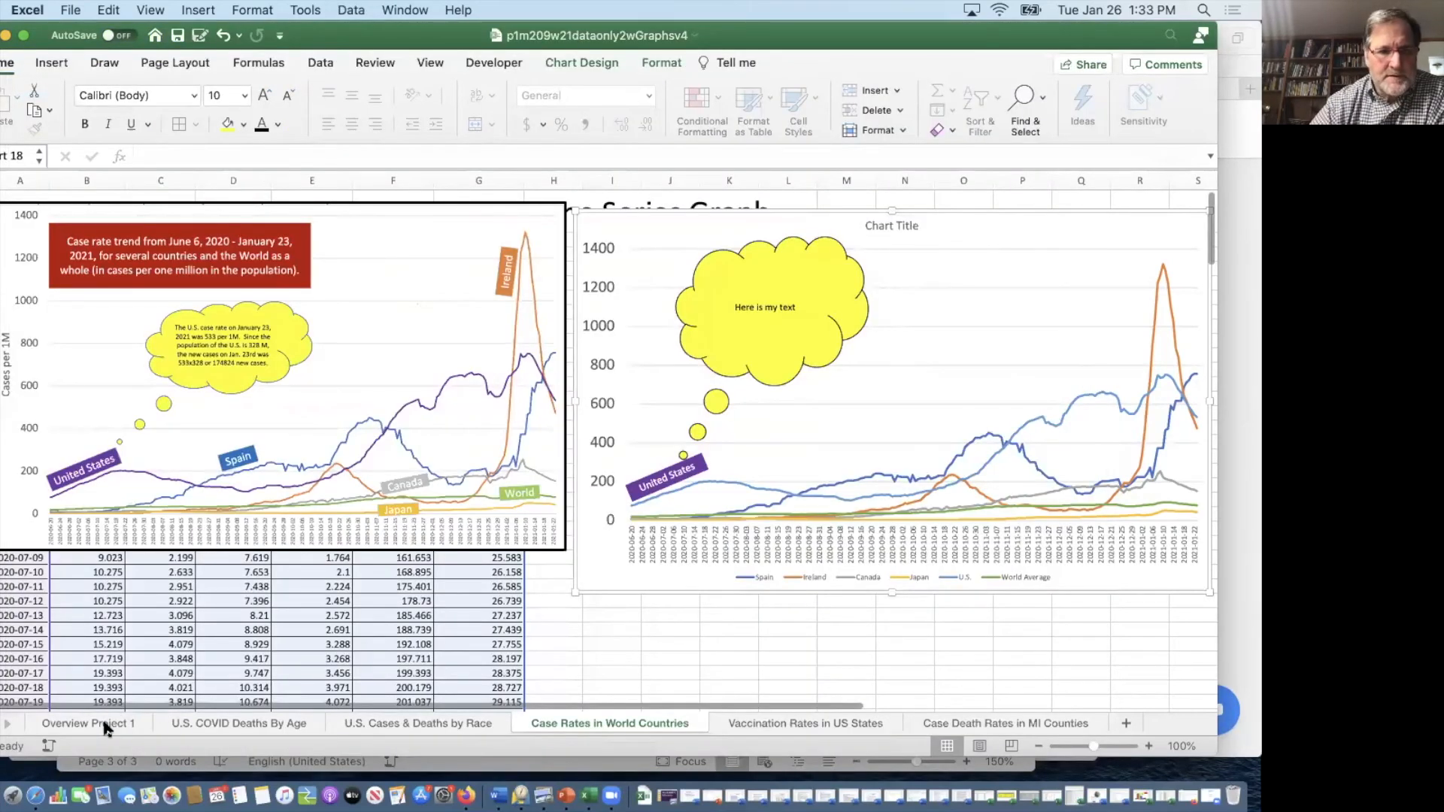
click(88, 723)
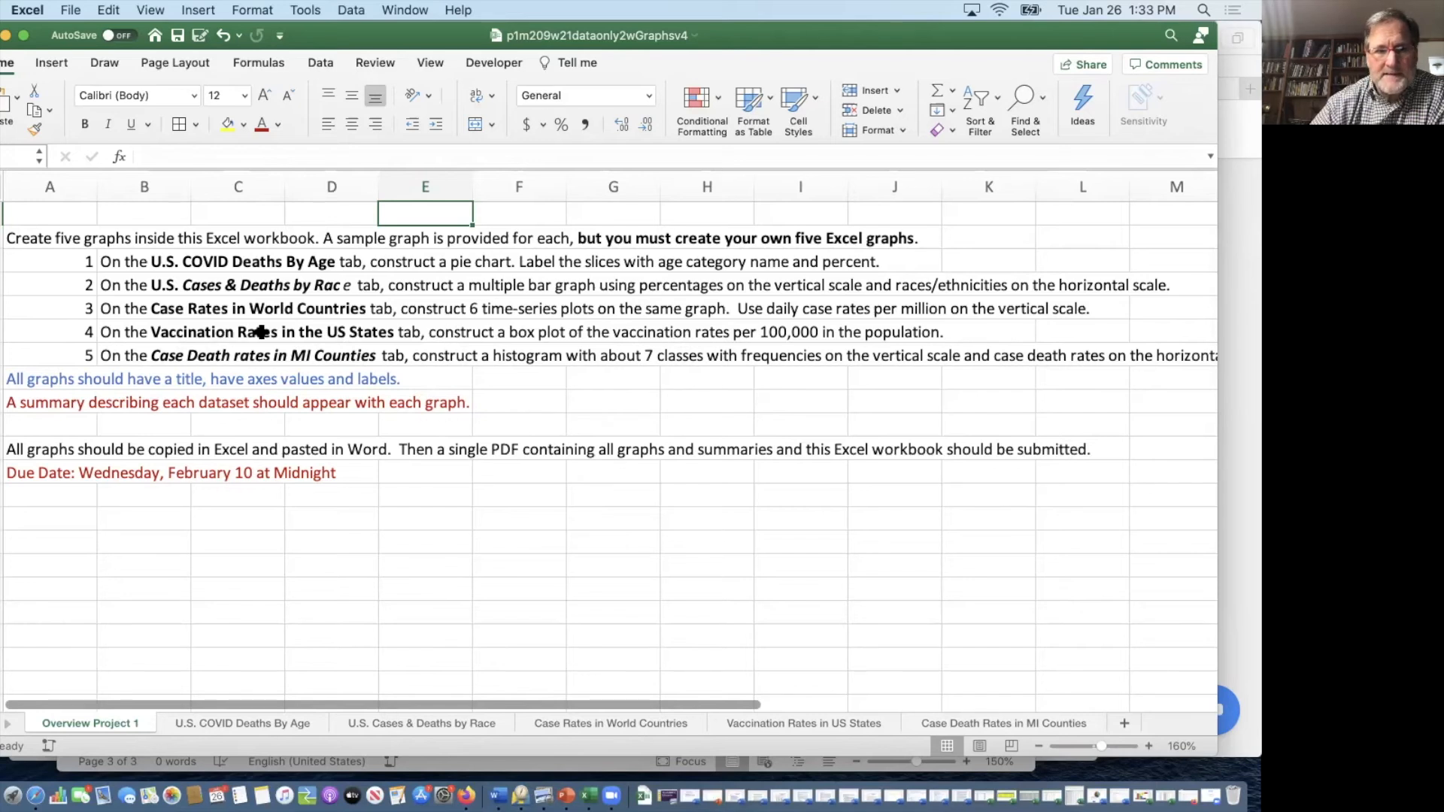
click(809, 719)
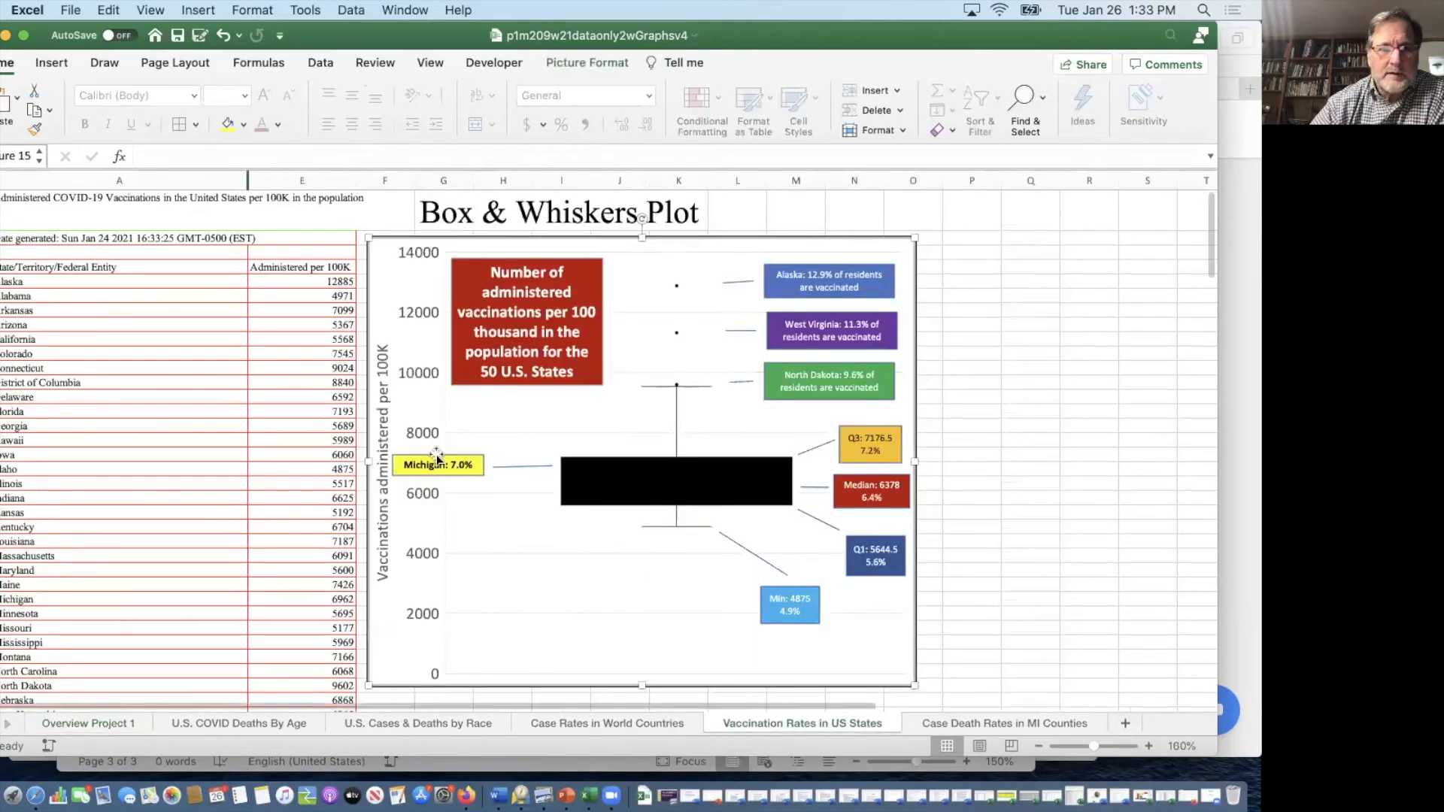
mouse_move(484, 236)
mouse_down()
mouse_move(756, 237)
mouse_move(471, 235)
mouse_up()
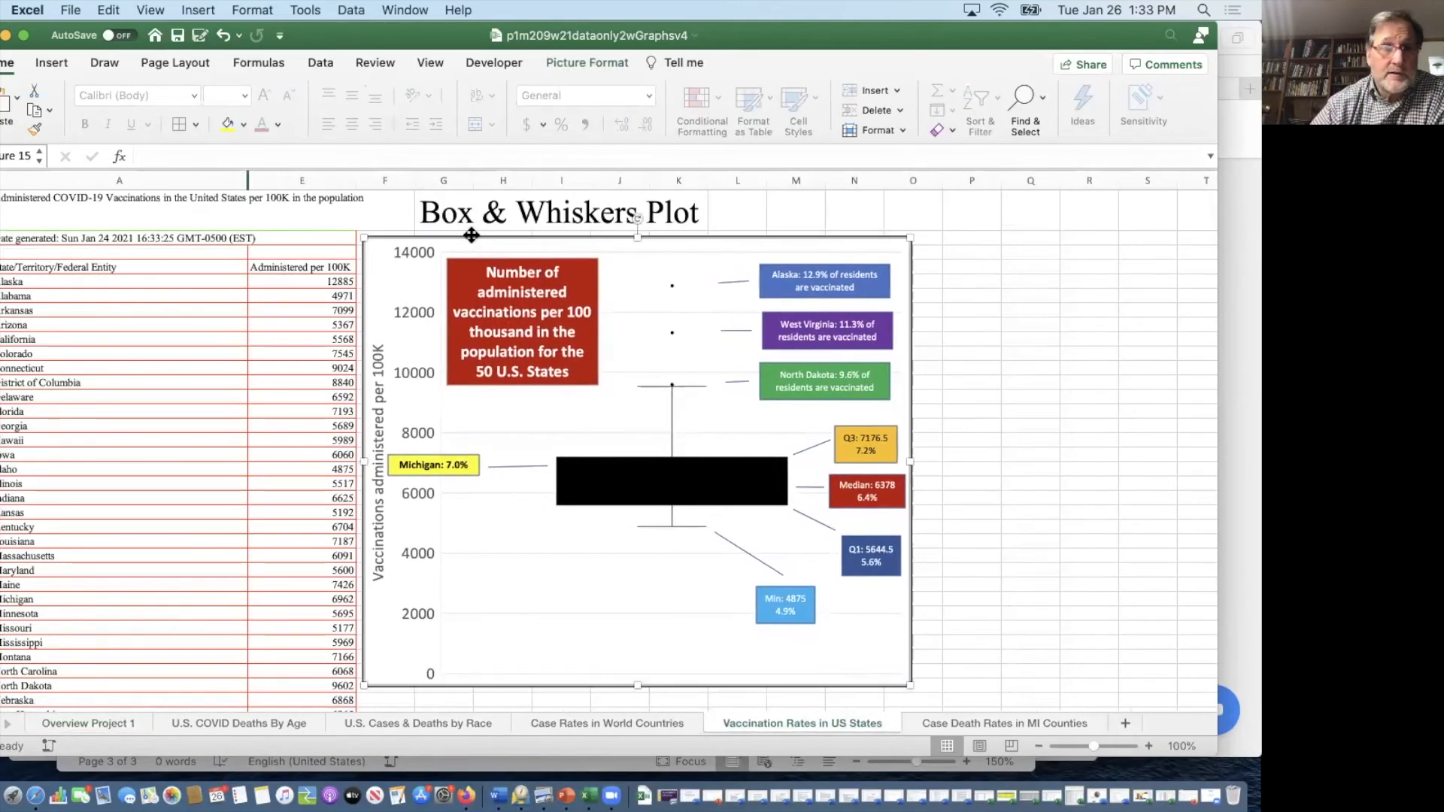
Step: Review the state names and their administered vaccinations per 100K, from Alaska down to Wyoming
click(275, 267)
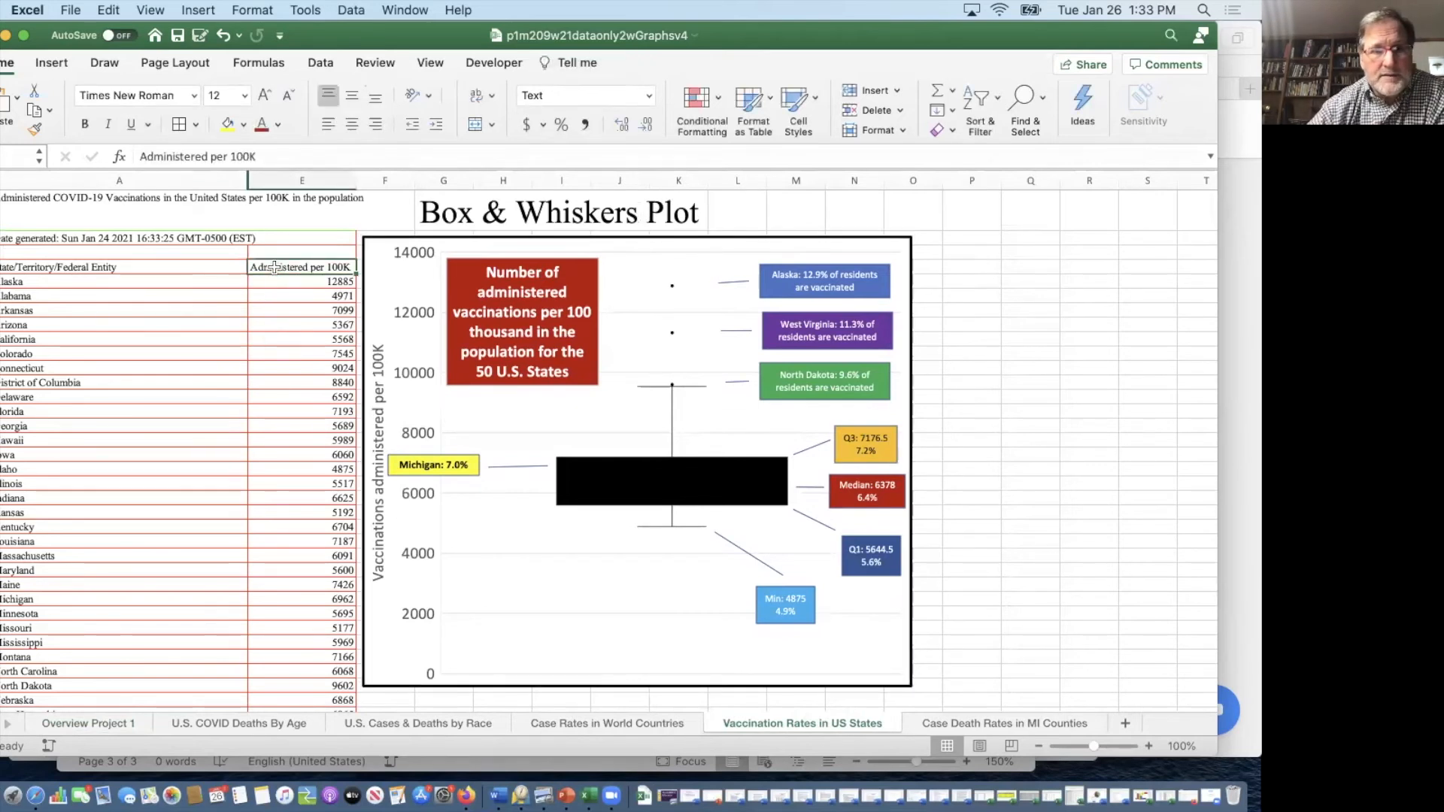
drag(232, 181, 283, 183)
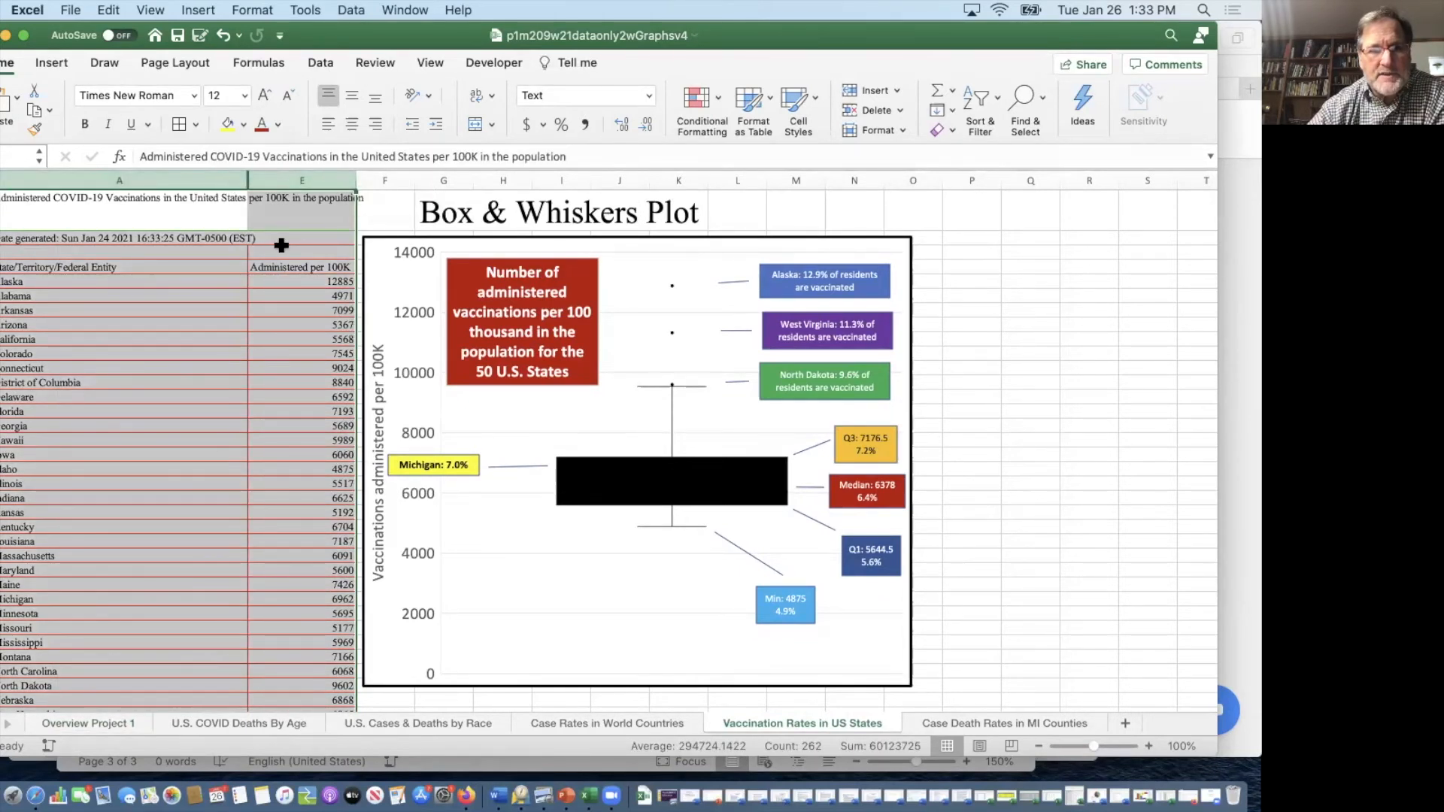
click(290, 267)
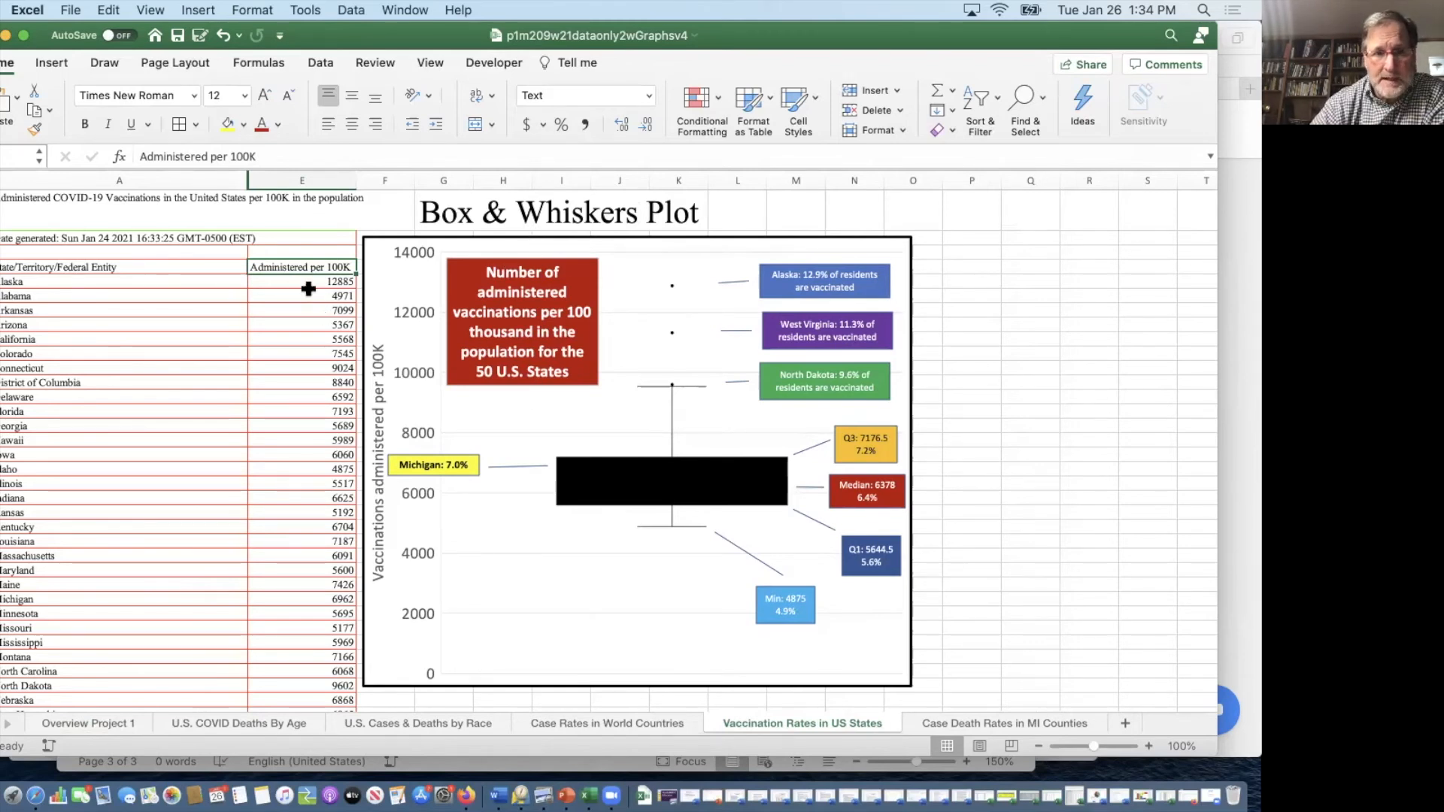
drag(166, 285, 316, 617)
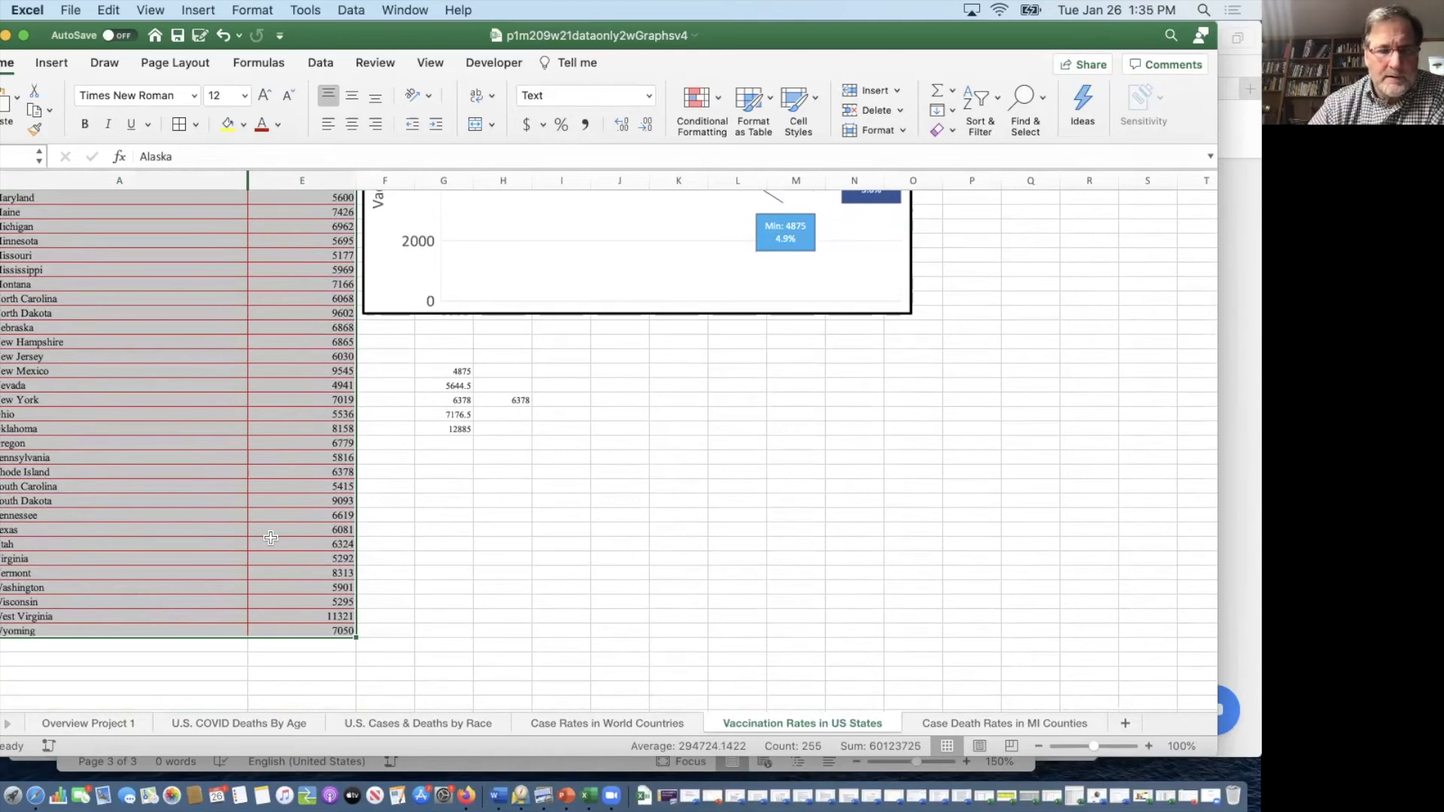
scroll(271, 537, up, 10)
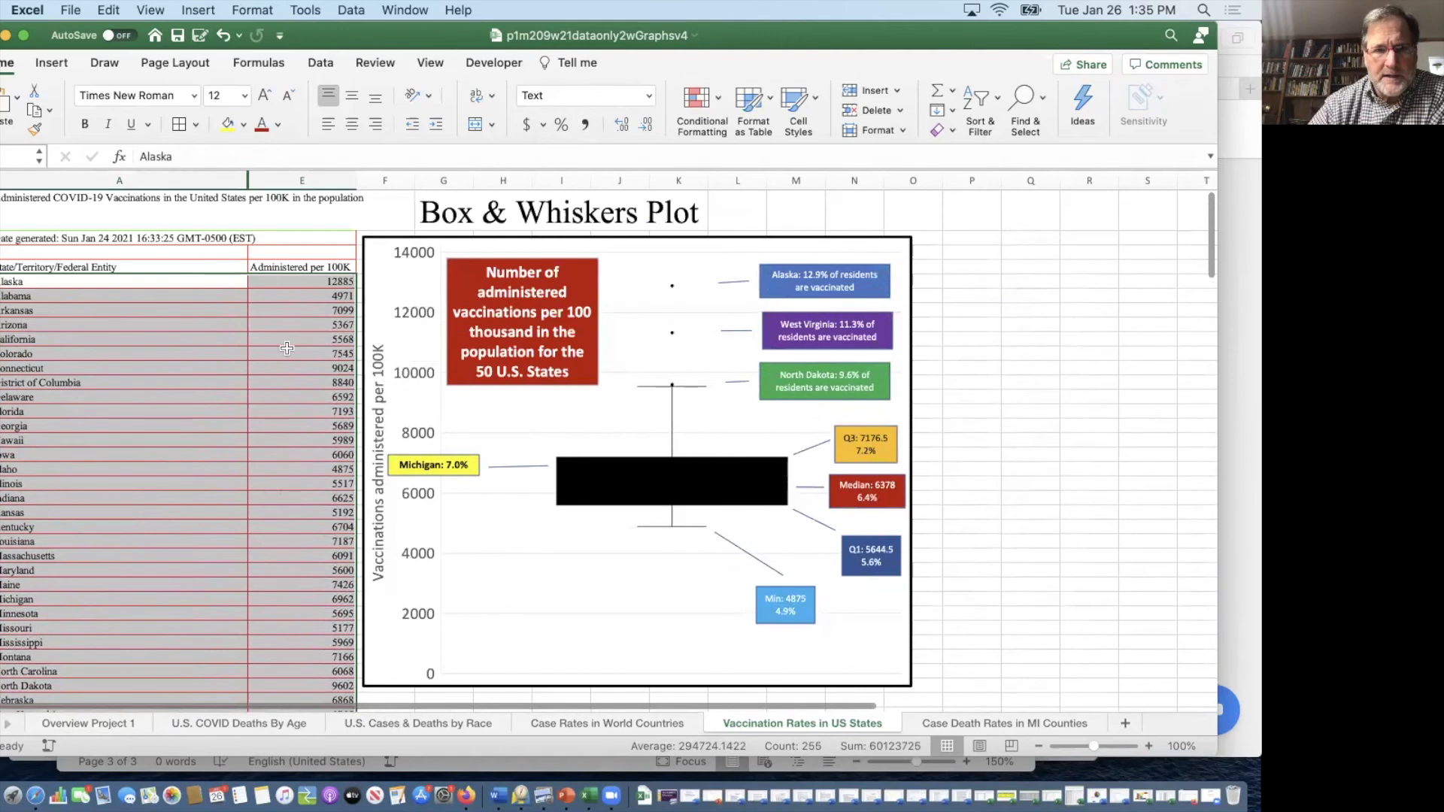
Step: Insert a Box and Whisker chart from the Administered per 100K values in column E, Alaska through Wyoming
click(298, 279)
drag(298, 279, 299, 643)
scroll(546, 527, up, 1)
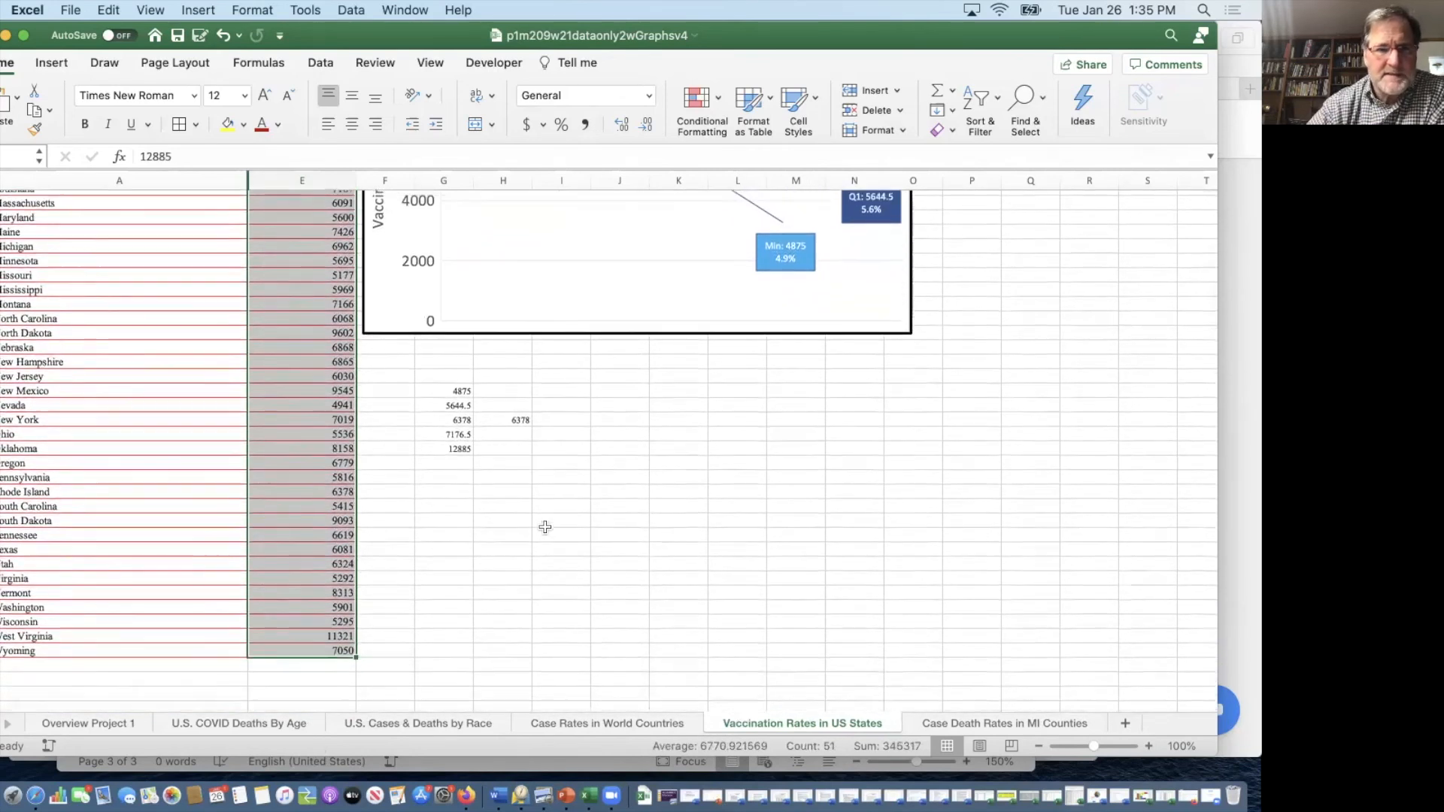
scroll(546, 527, up, 10)
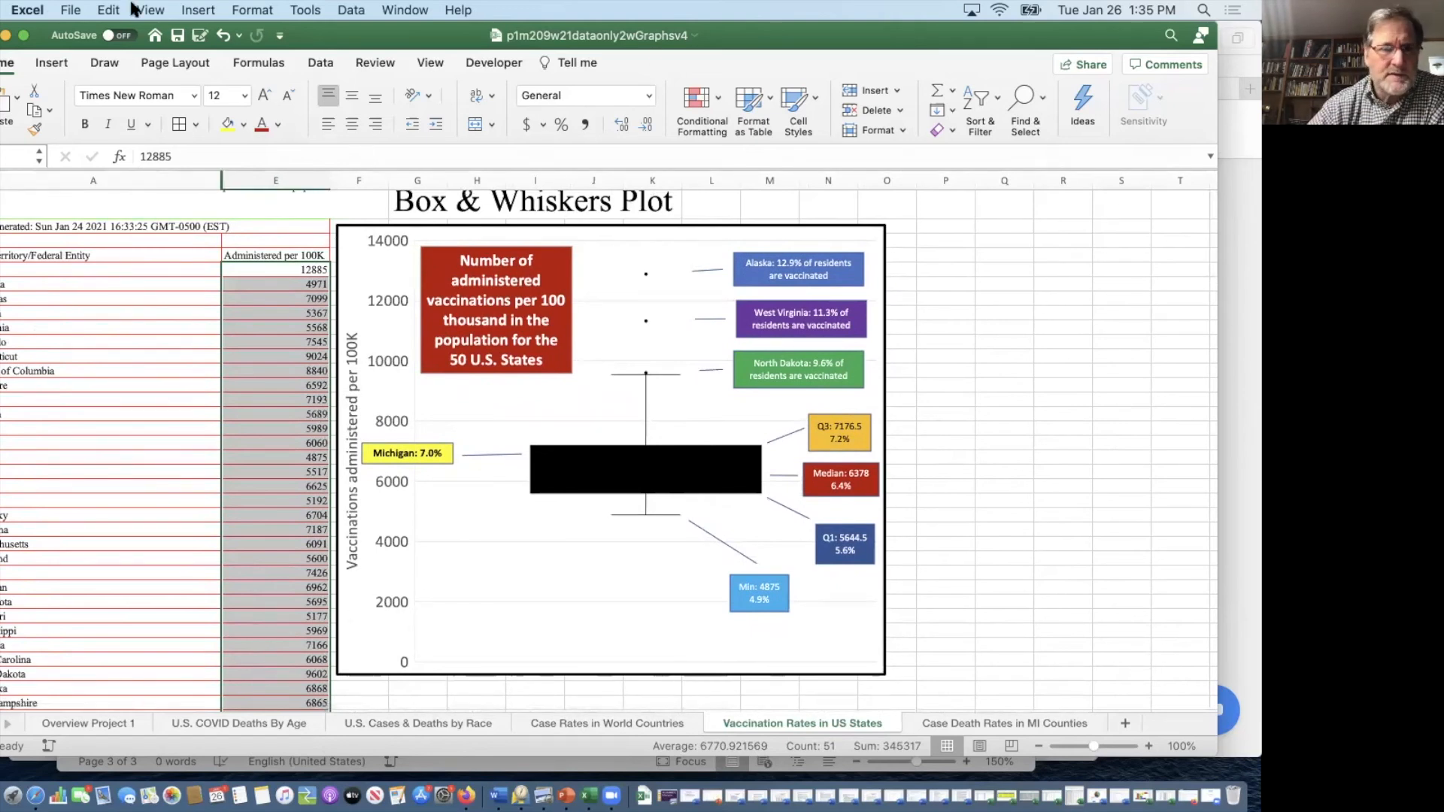
click(51, 65)
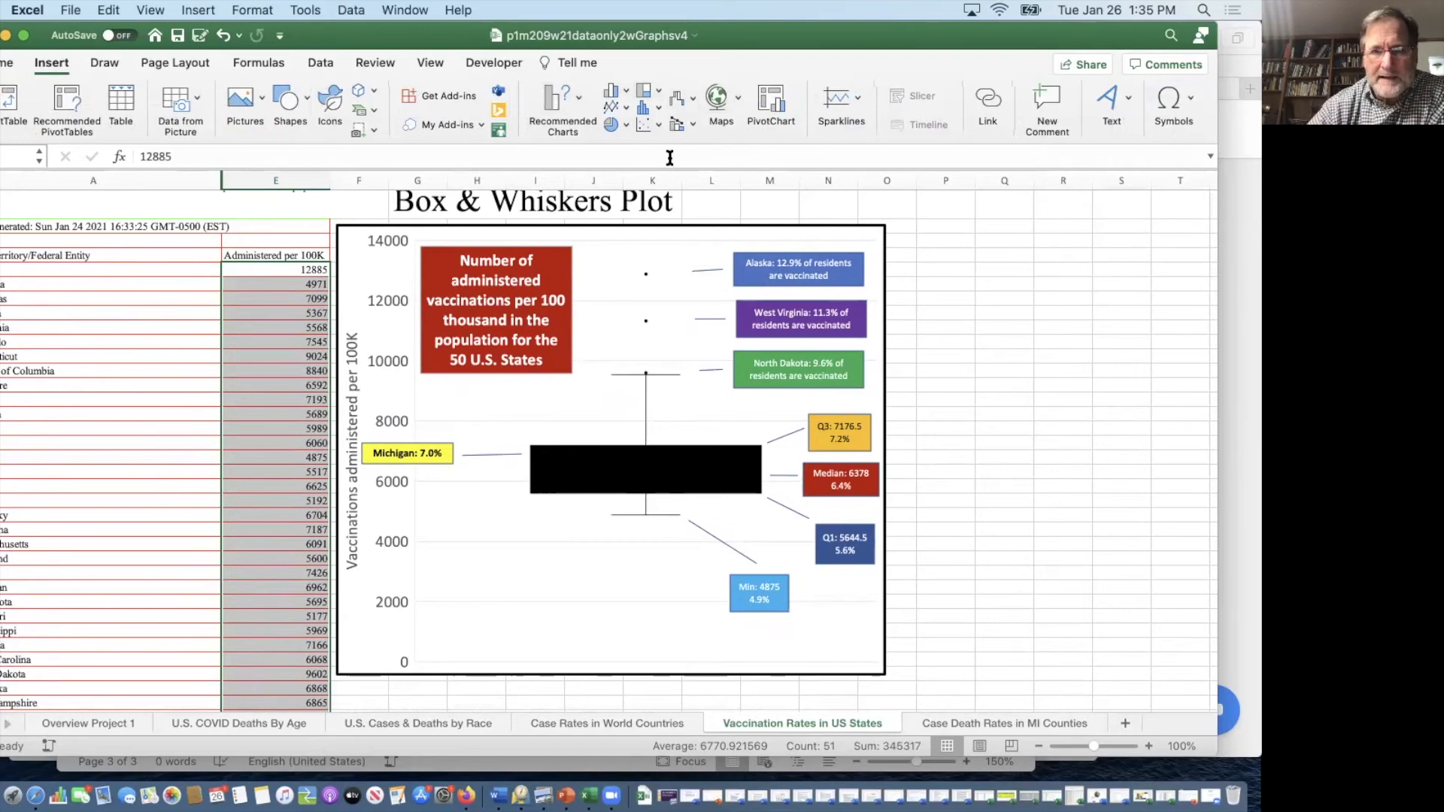
click(659, 112)
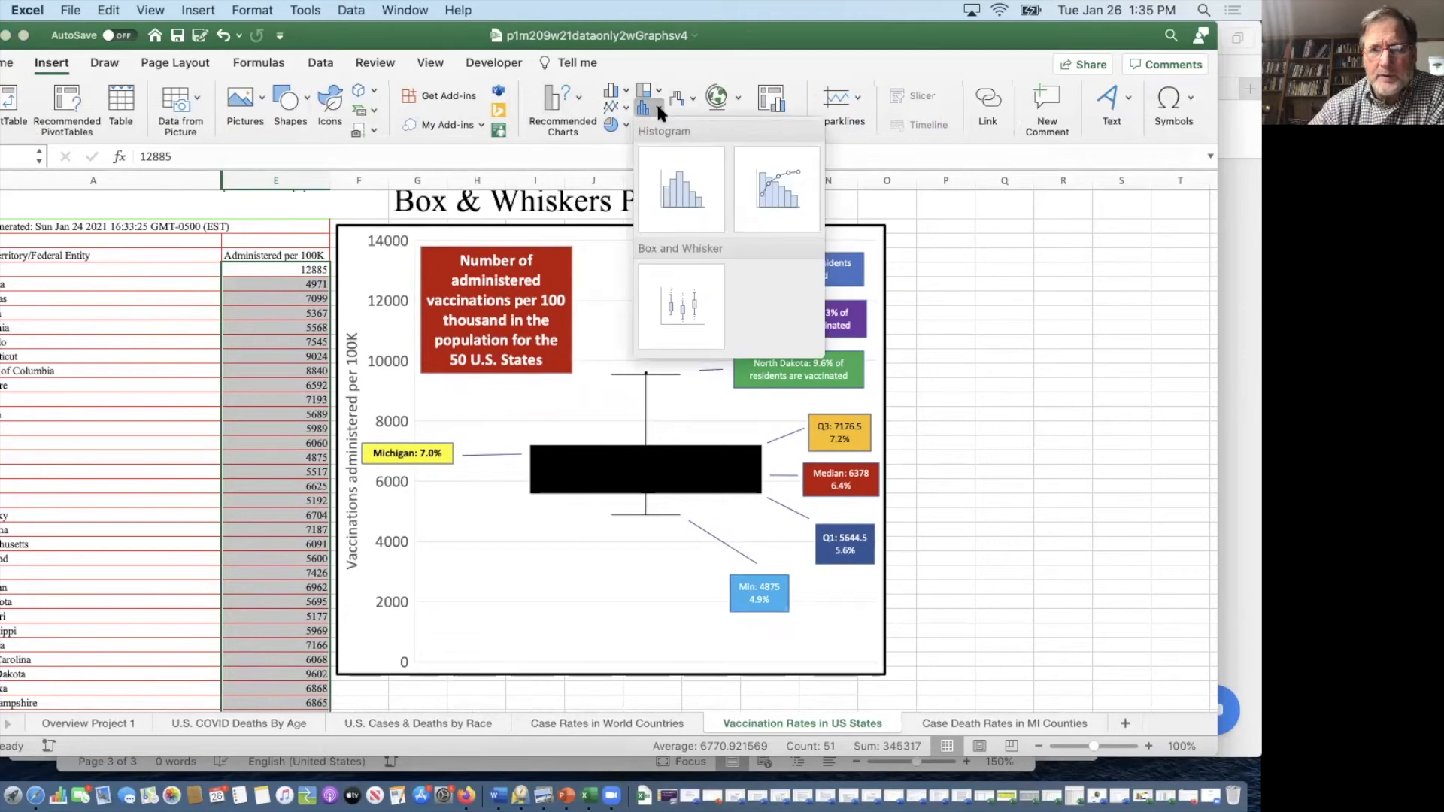
click(679, 294)
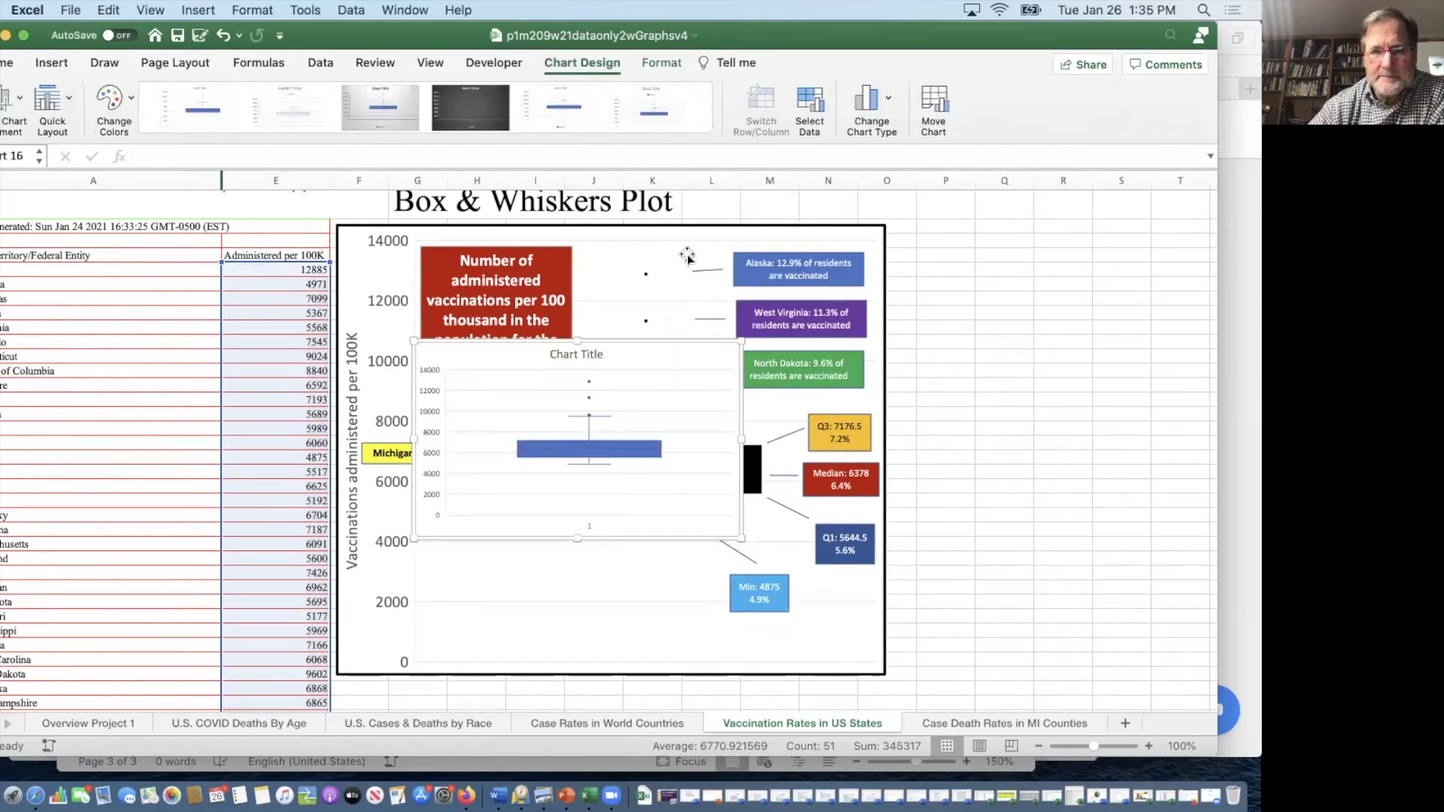
Step: Place the sample plot and the new box plot side by side, and enlarge the new chart to nearly the sample's height
drag(690, 223, 345, 190)
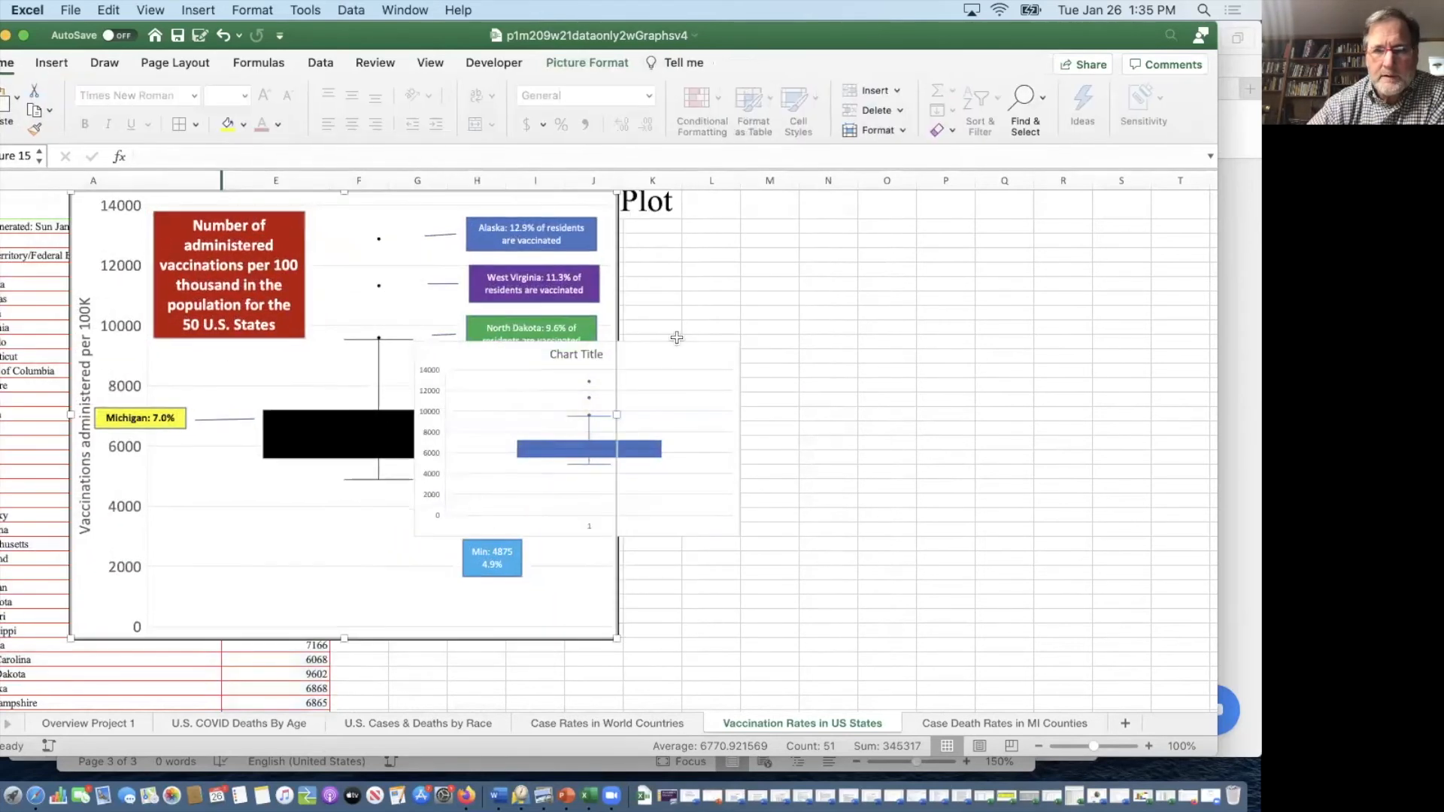
drag(705, 340, 882, 223)
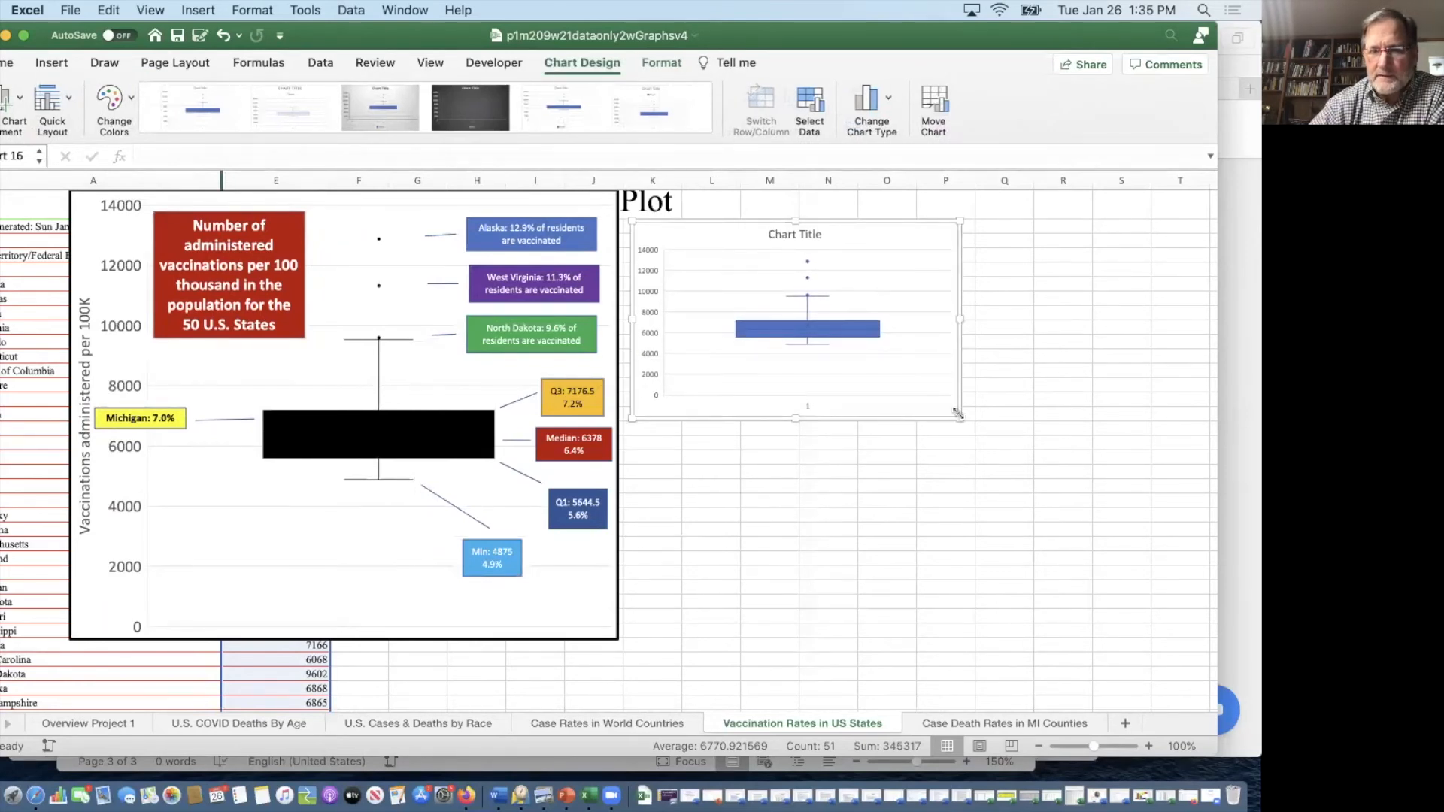
drag(960, 417, 971, 613)
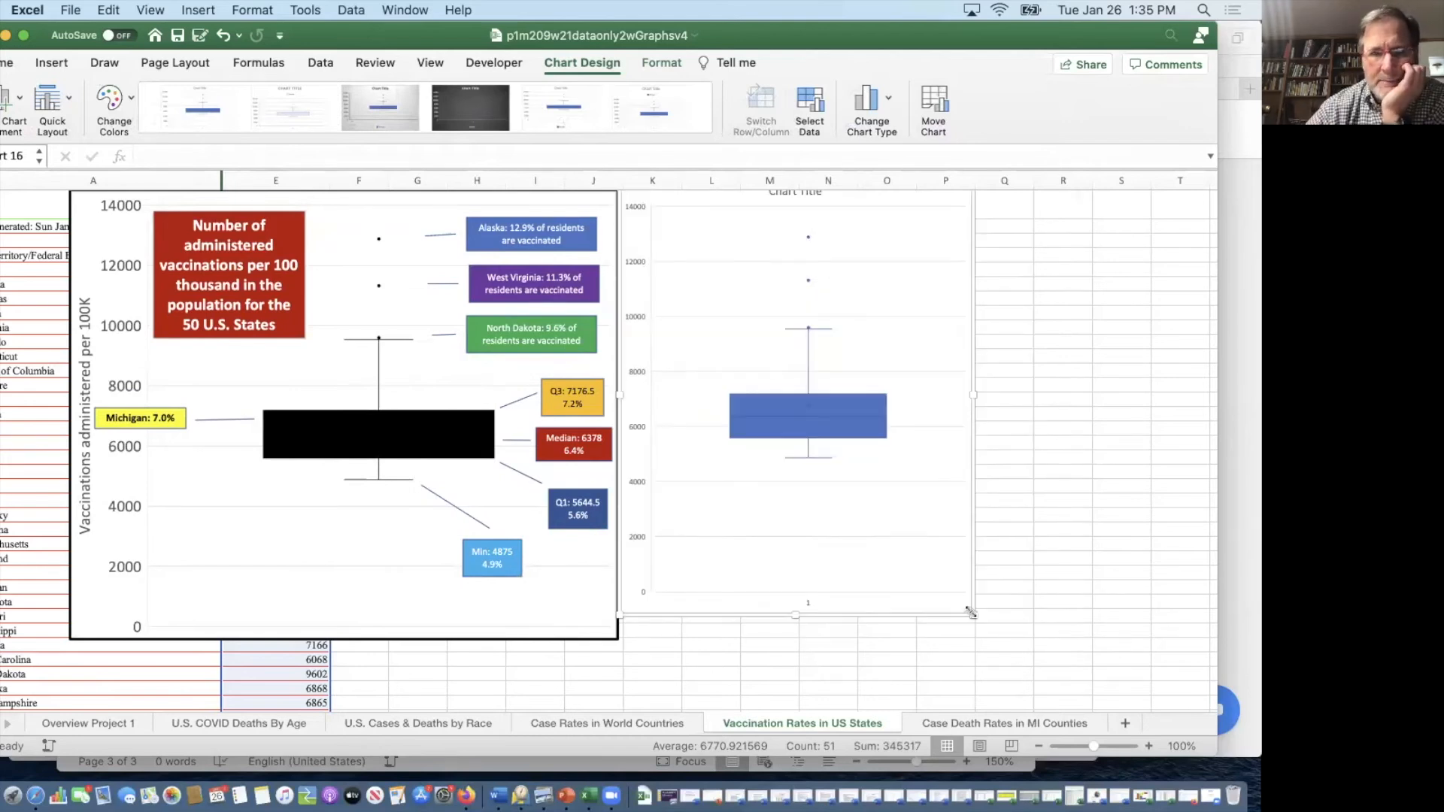
Step: Examine the data point values of the new box plot's outliers, box and whiskers
mouse_move(810, 240)
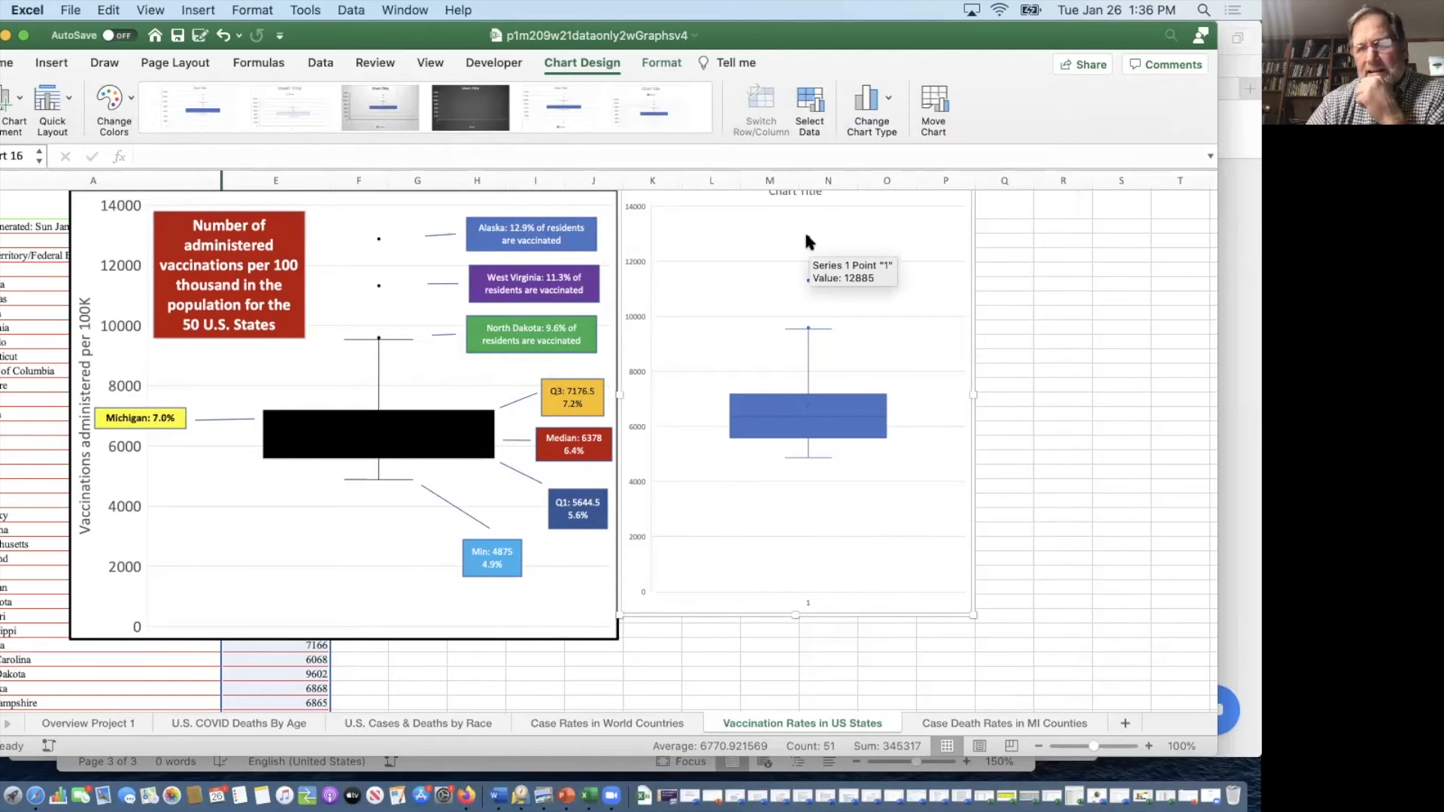
mouse_move(807, 280)
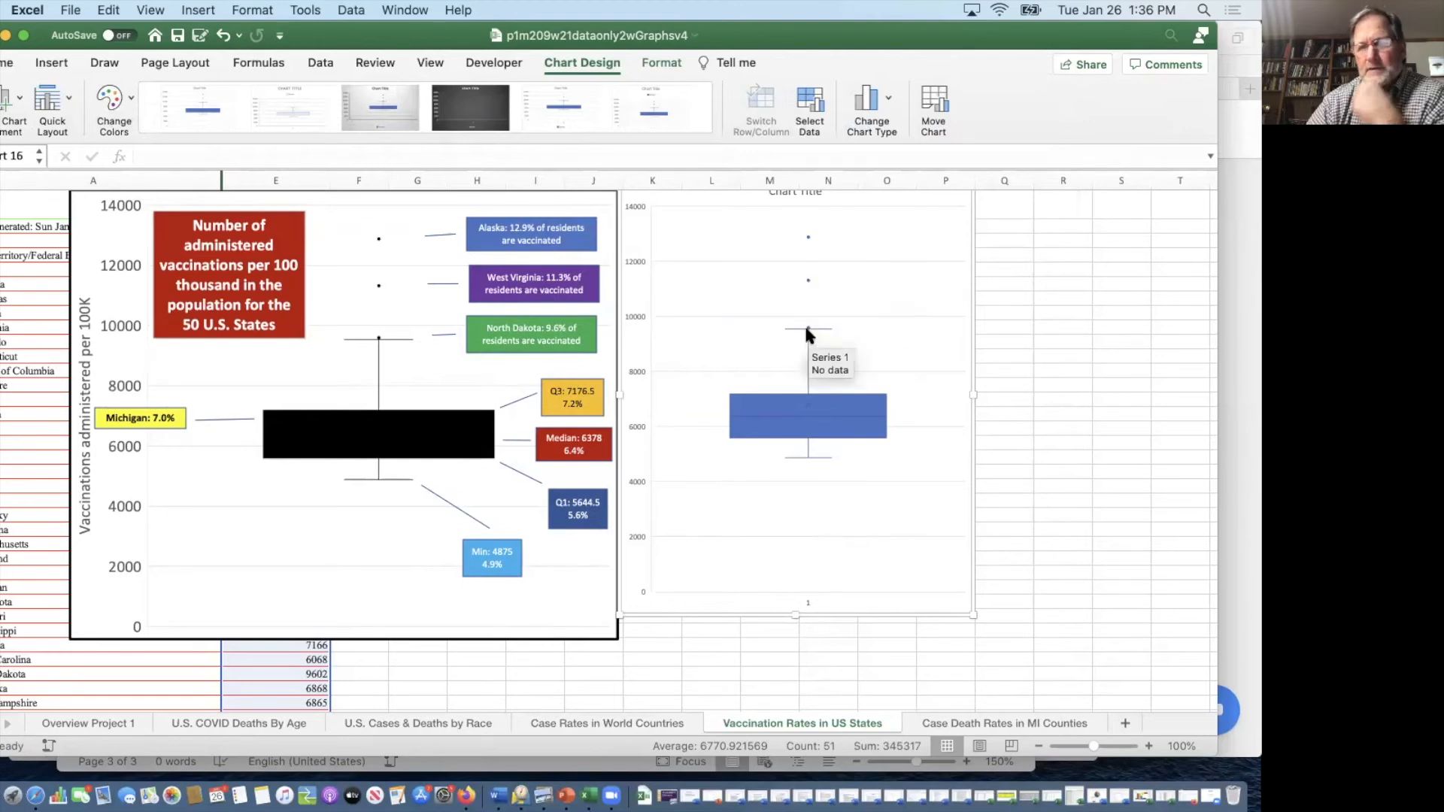
mouse_move(806, 327)
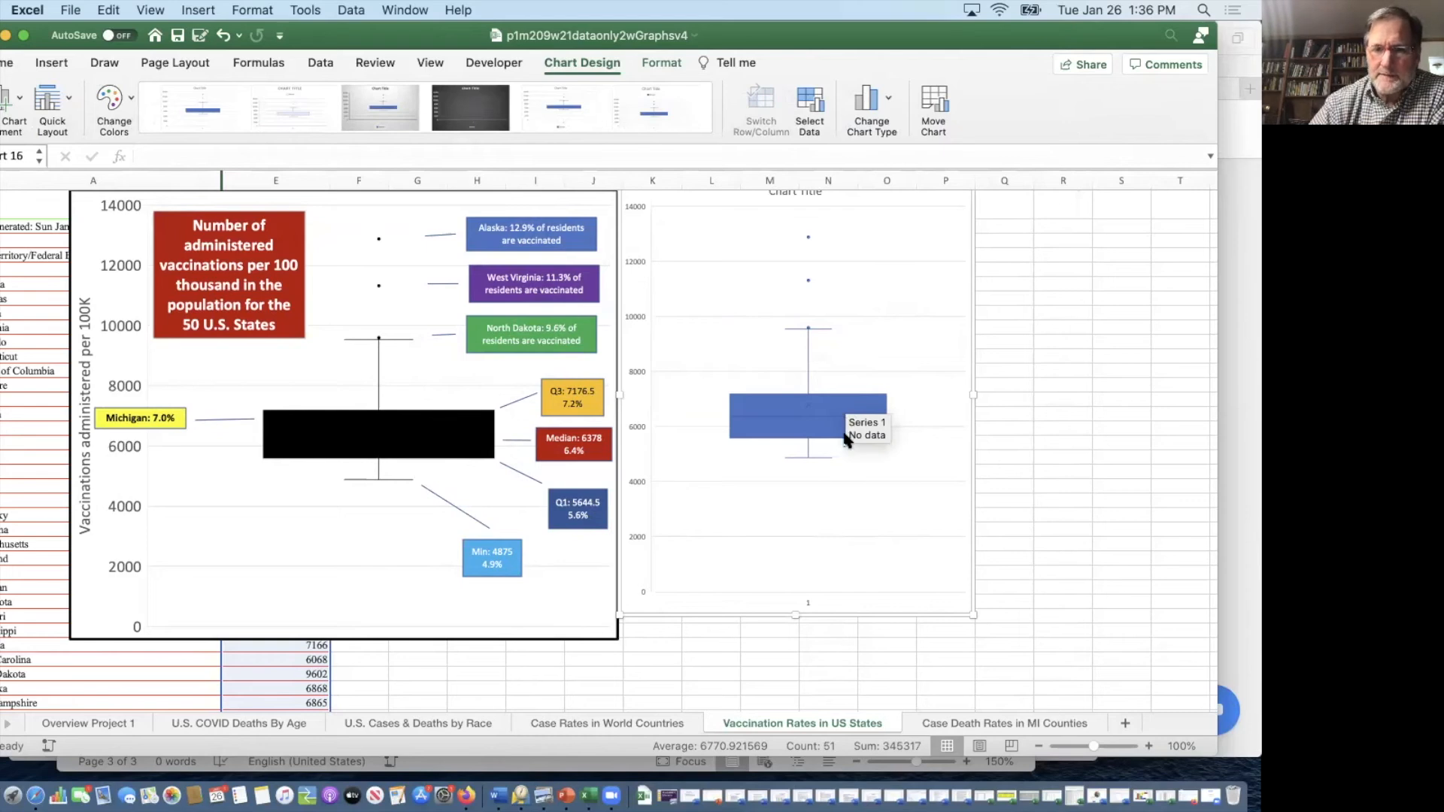
mouse_move(811, 459)
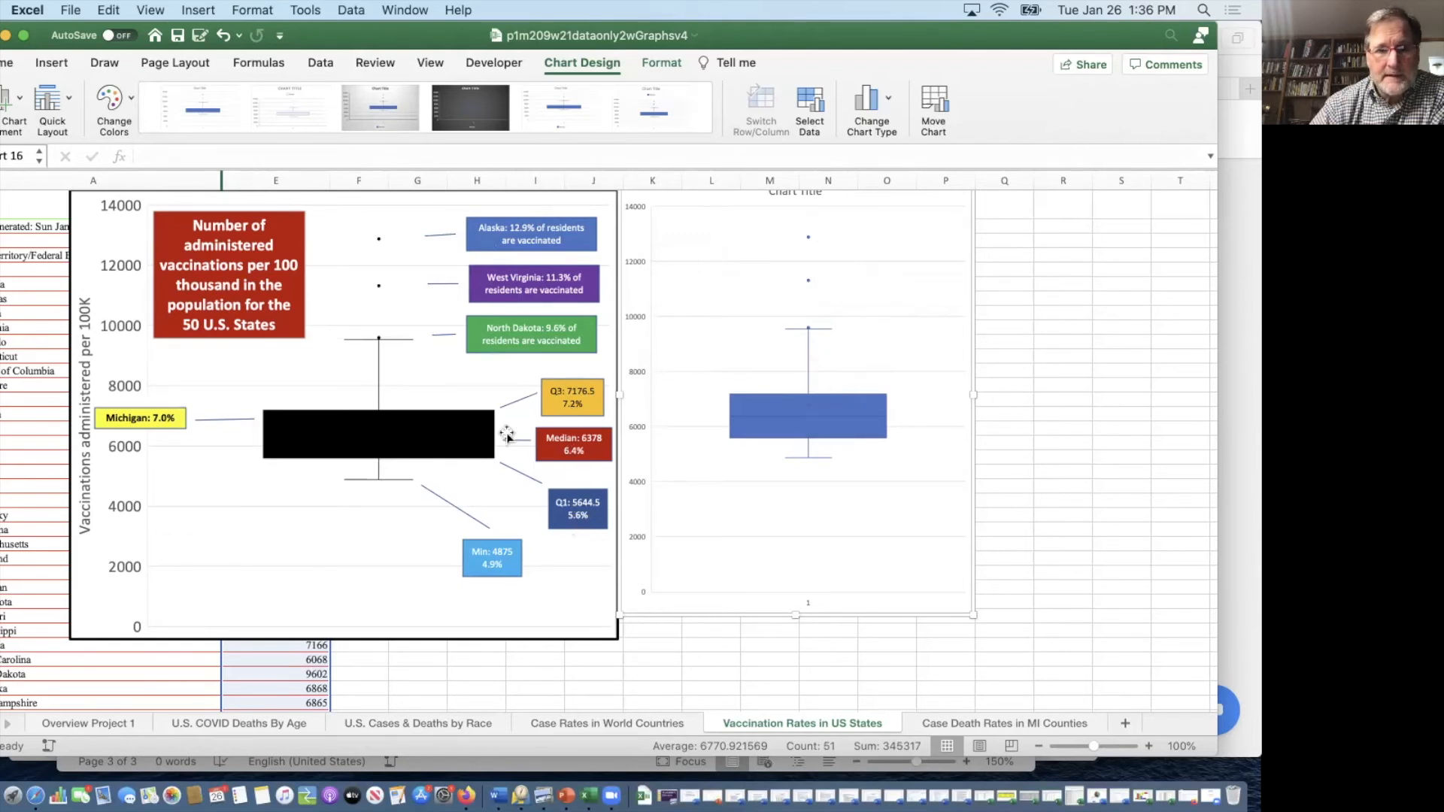
Step: Fill the new box plot's data series with black
click(846, 413)
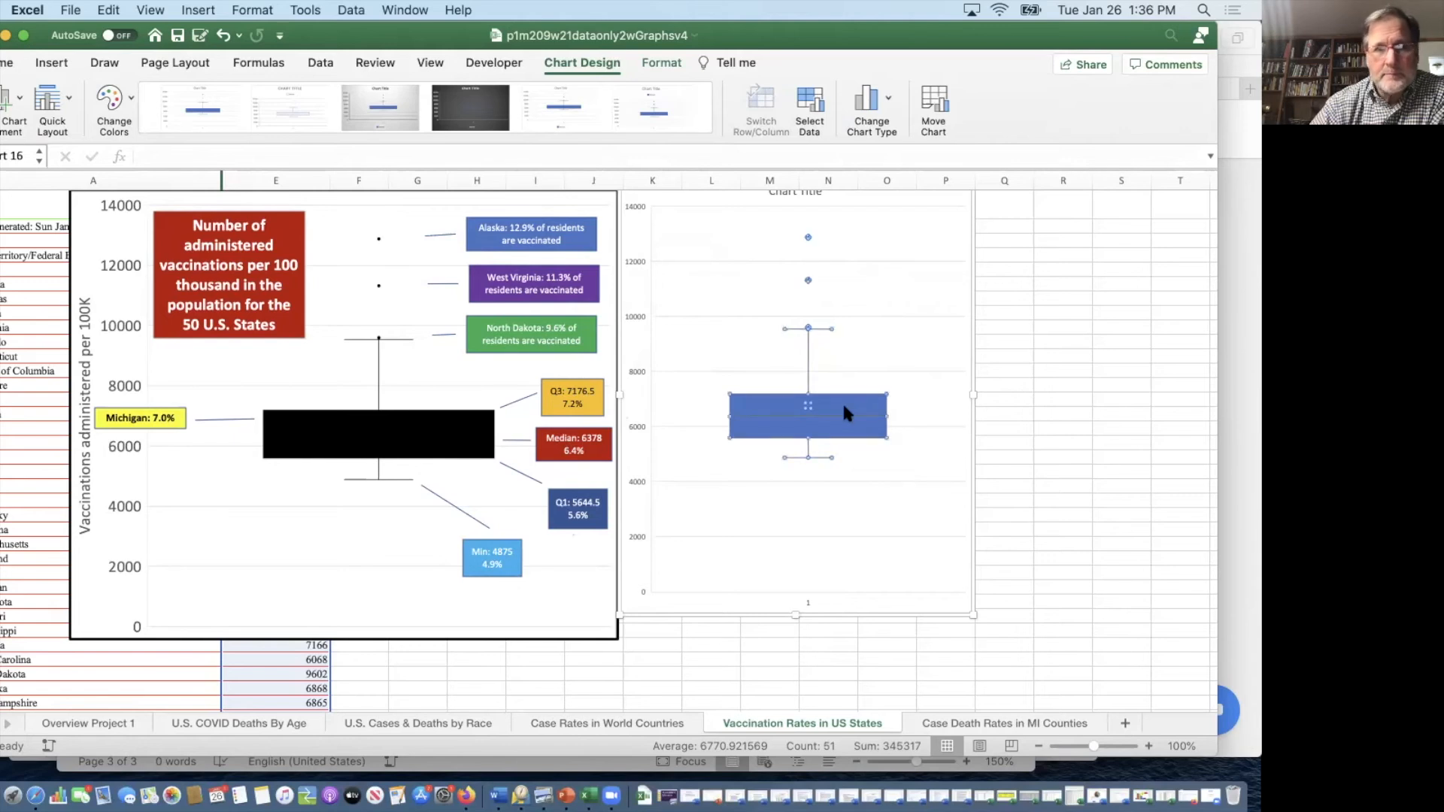
click(19, 62)
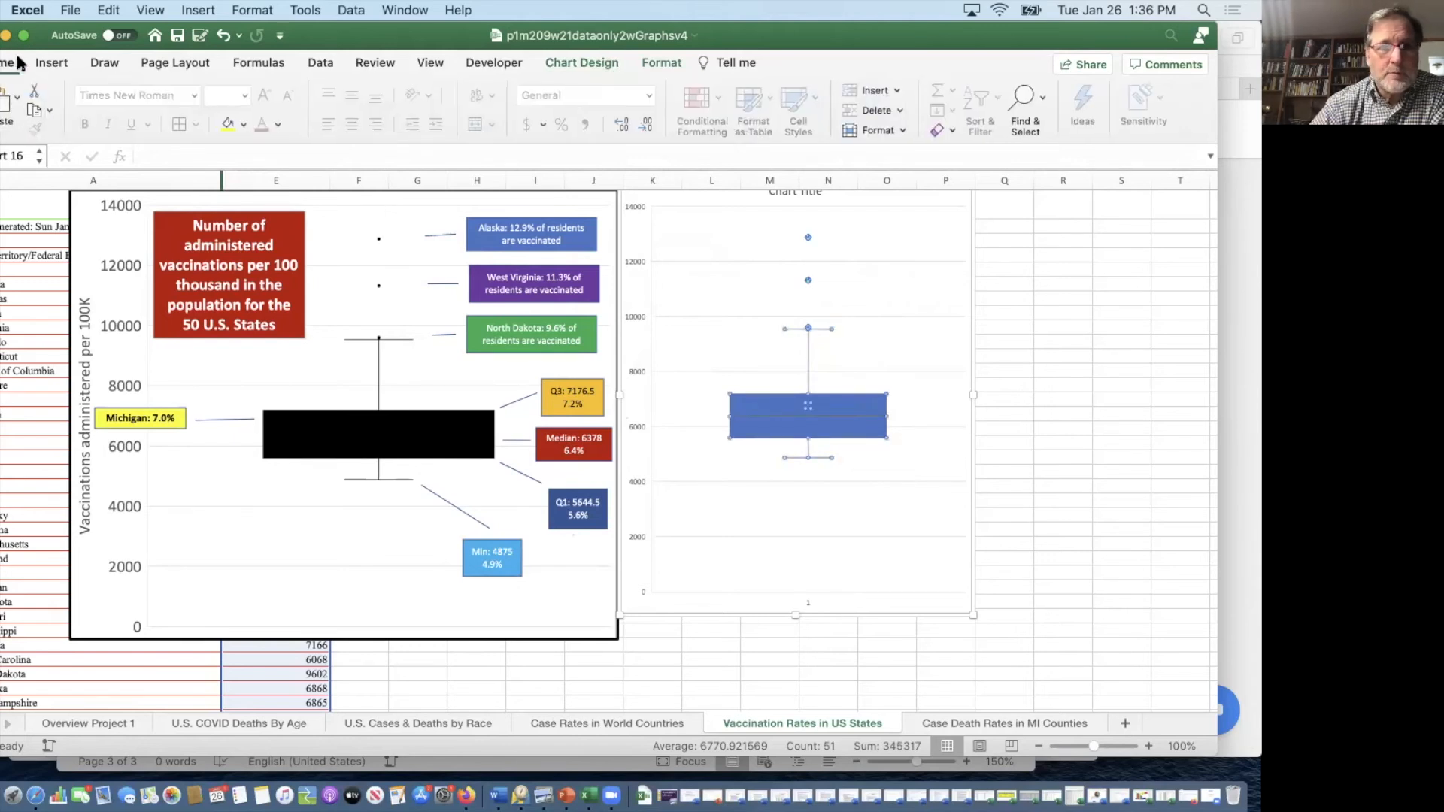
click(231, 125)
click(904, 254)
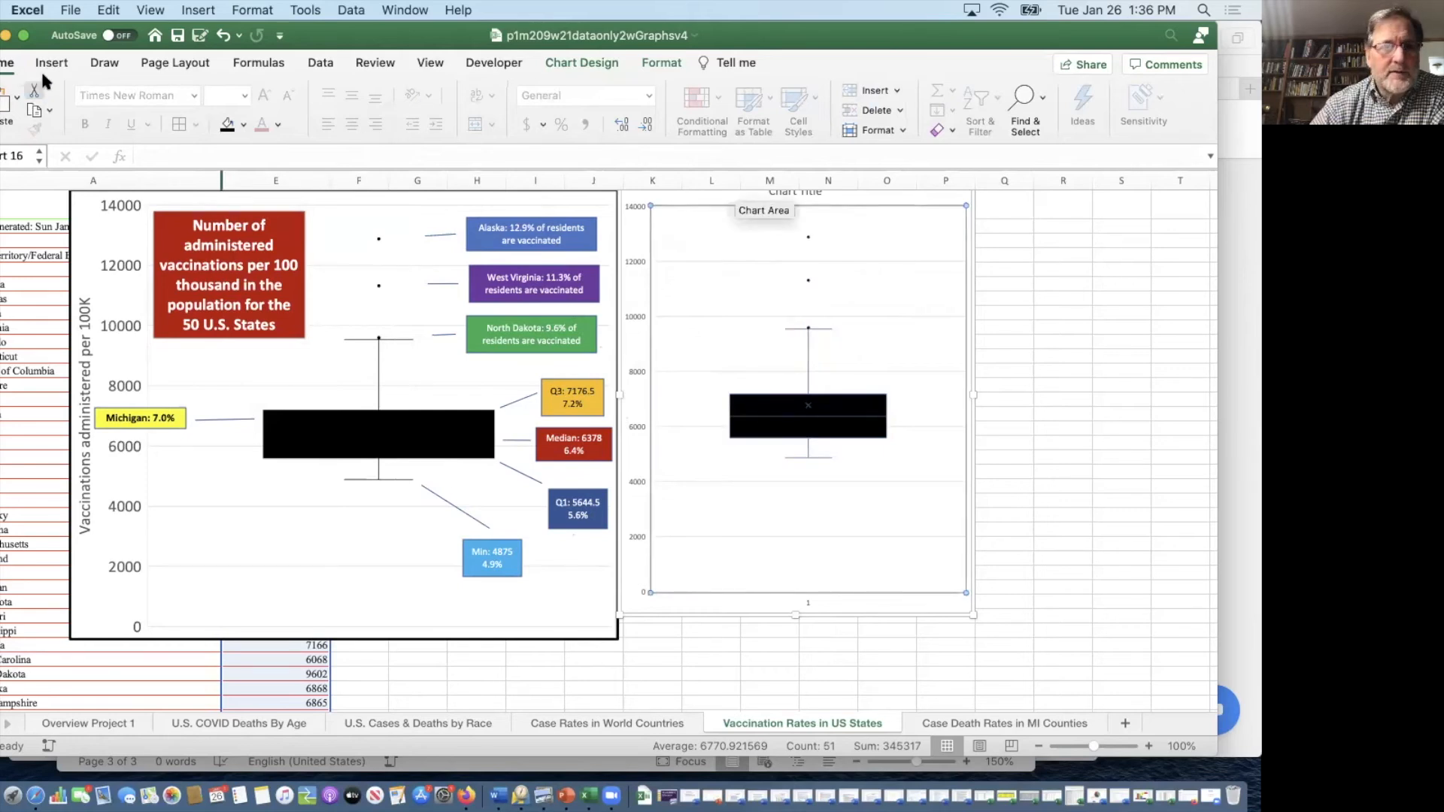
Step: Add a text box beside the topmost outlier reading "Alaska: 12.9% of residents are vaccinated." and centre its text horizontally and vertically
click(65, 67)
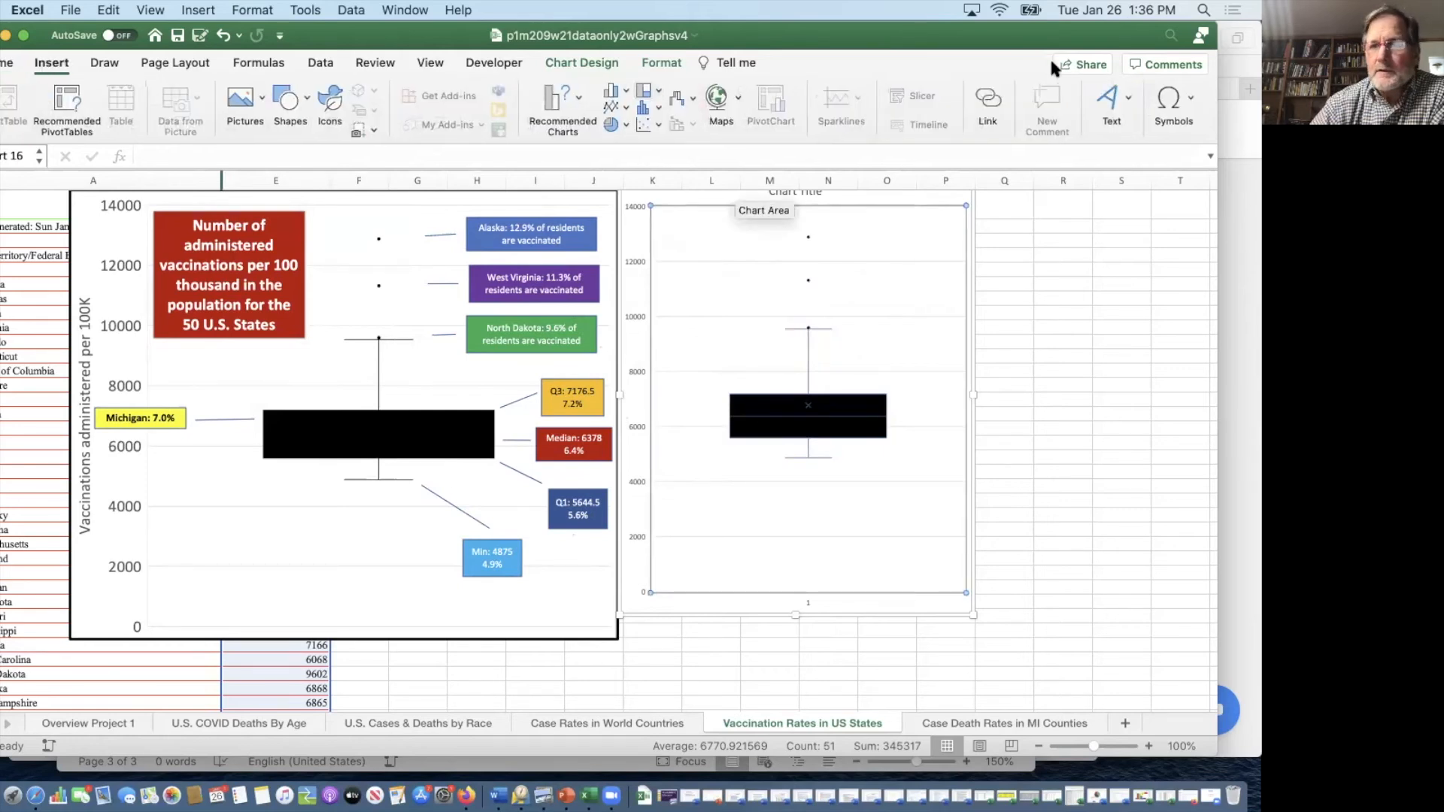
click(1128, 94)
click(1047, 160)
drag(829, 213, 952, 255)
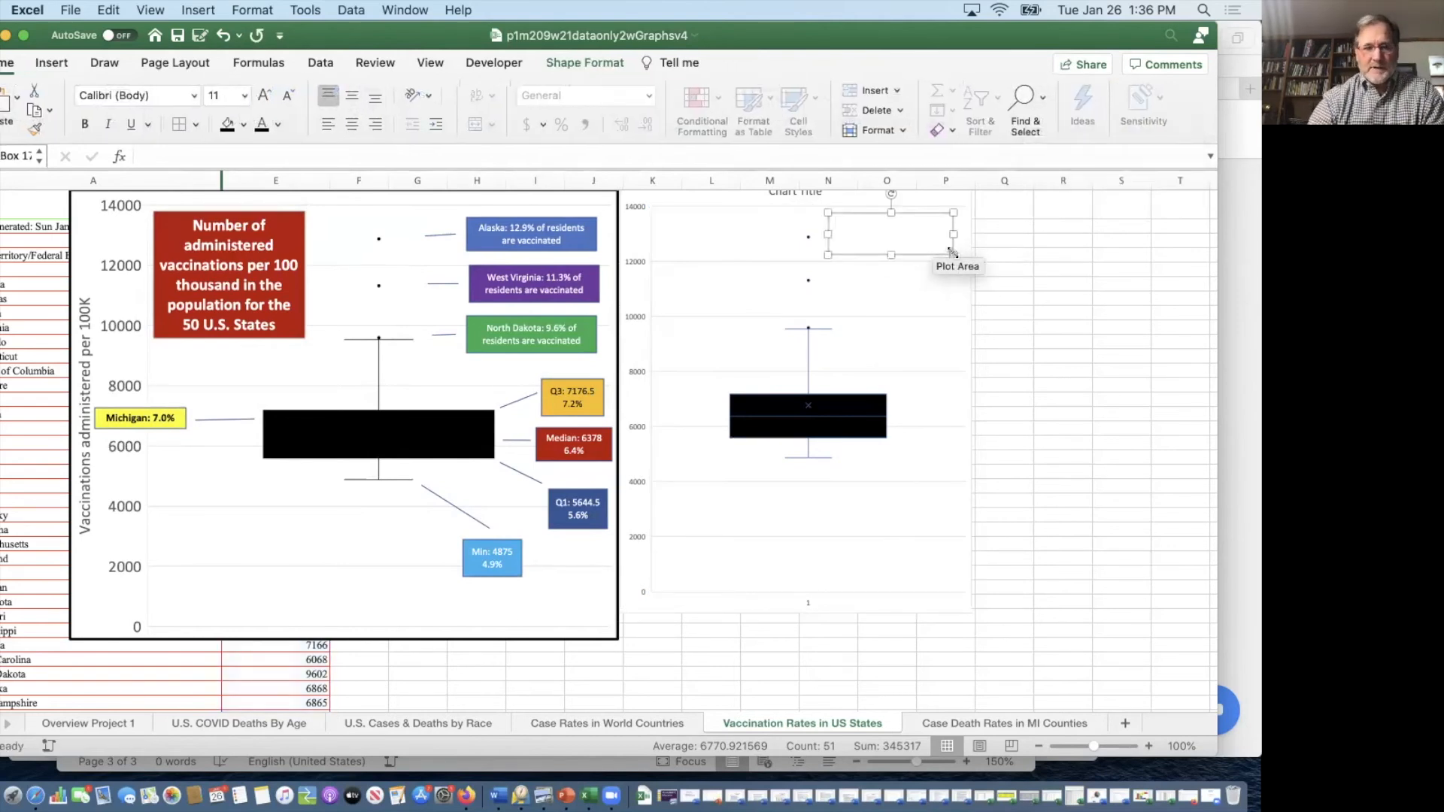
text(Ala)
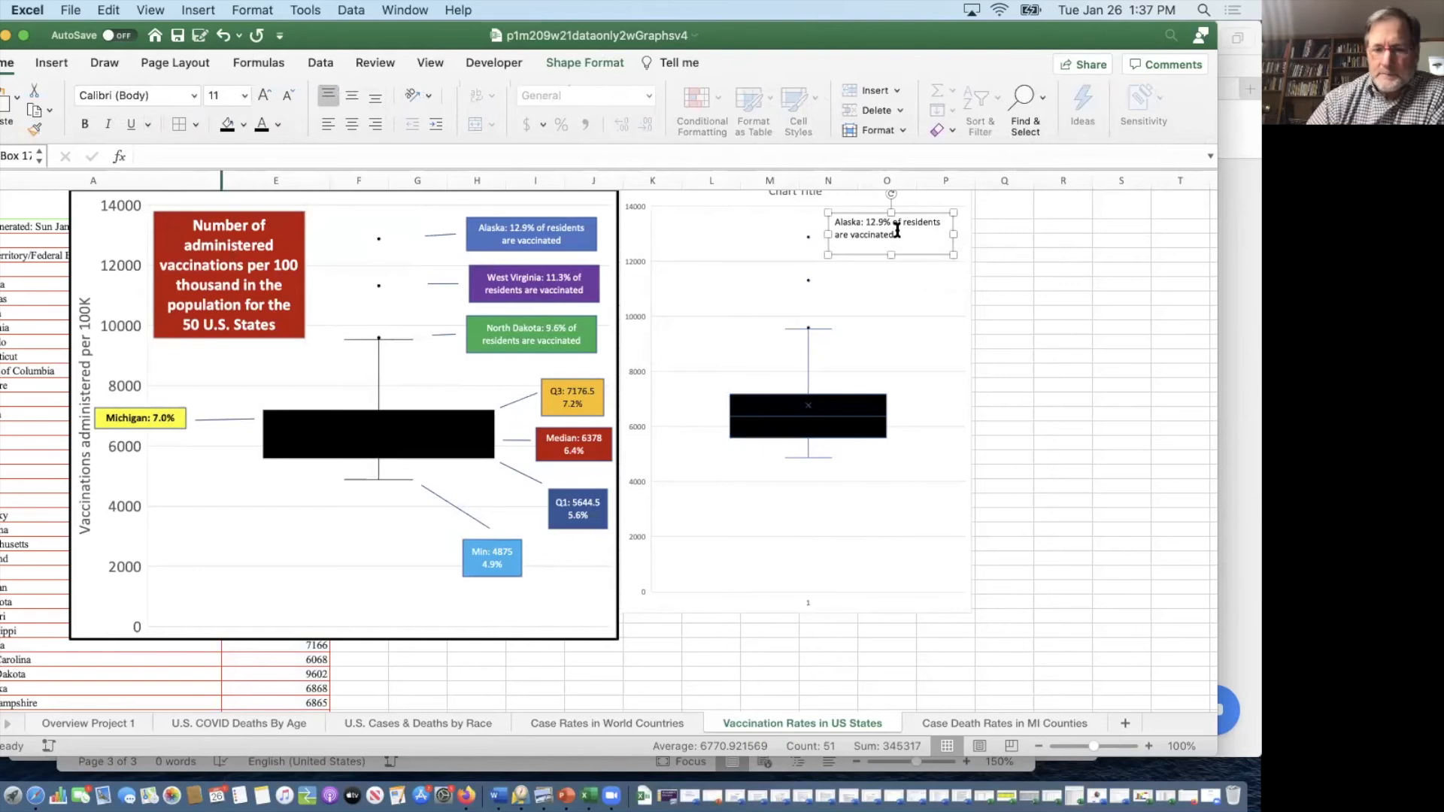
click(351, 123)
click(352, 96)
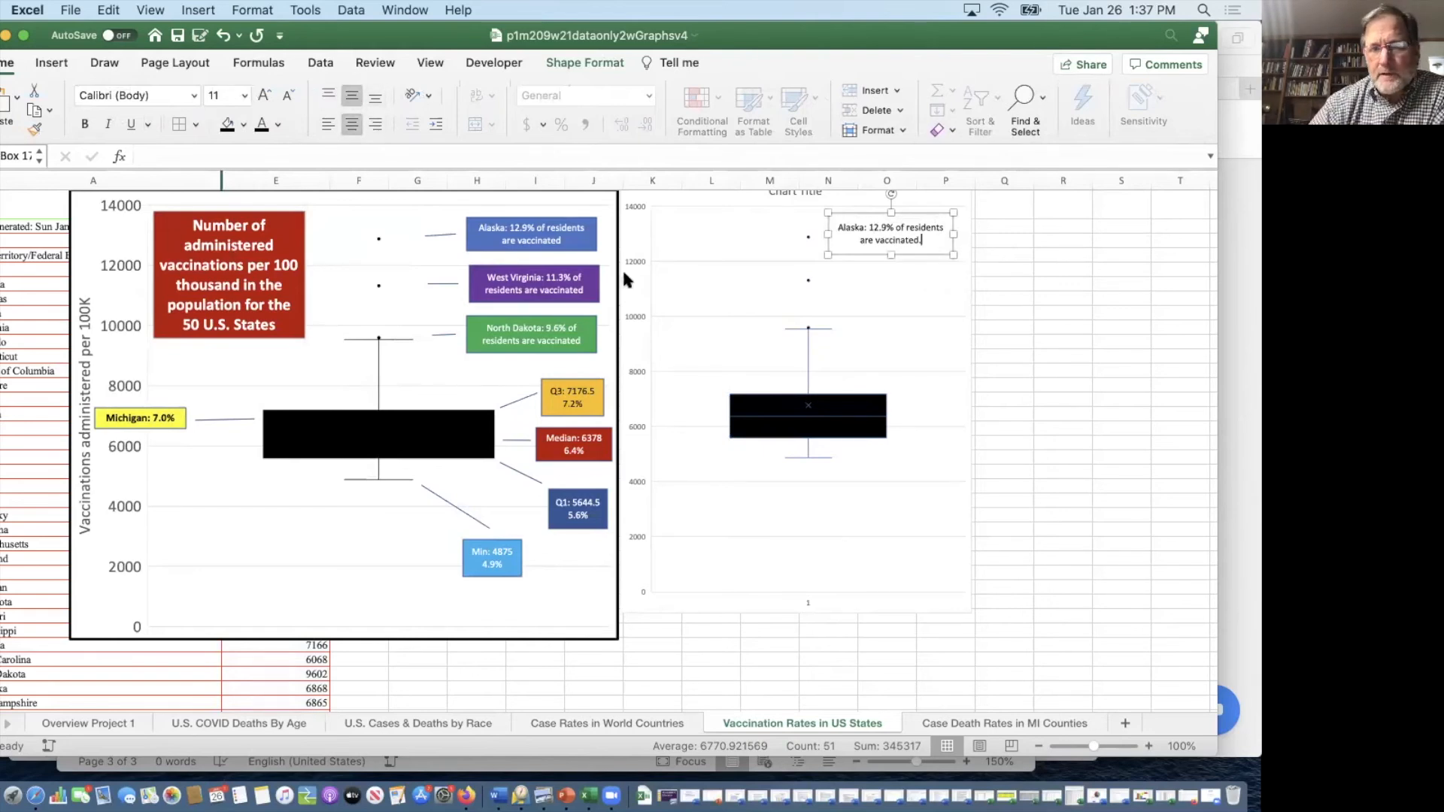
Step: Fill the Alaska text box with dark blue and make its text white
click(244, 125)
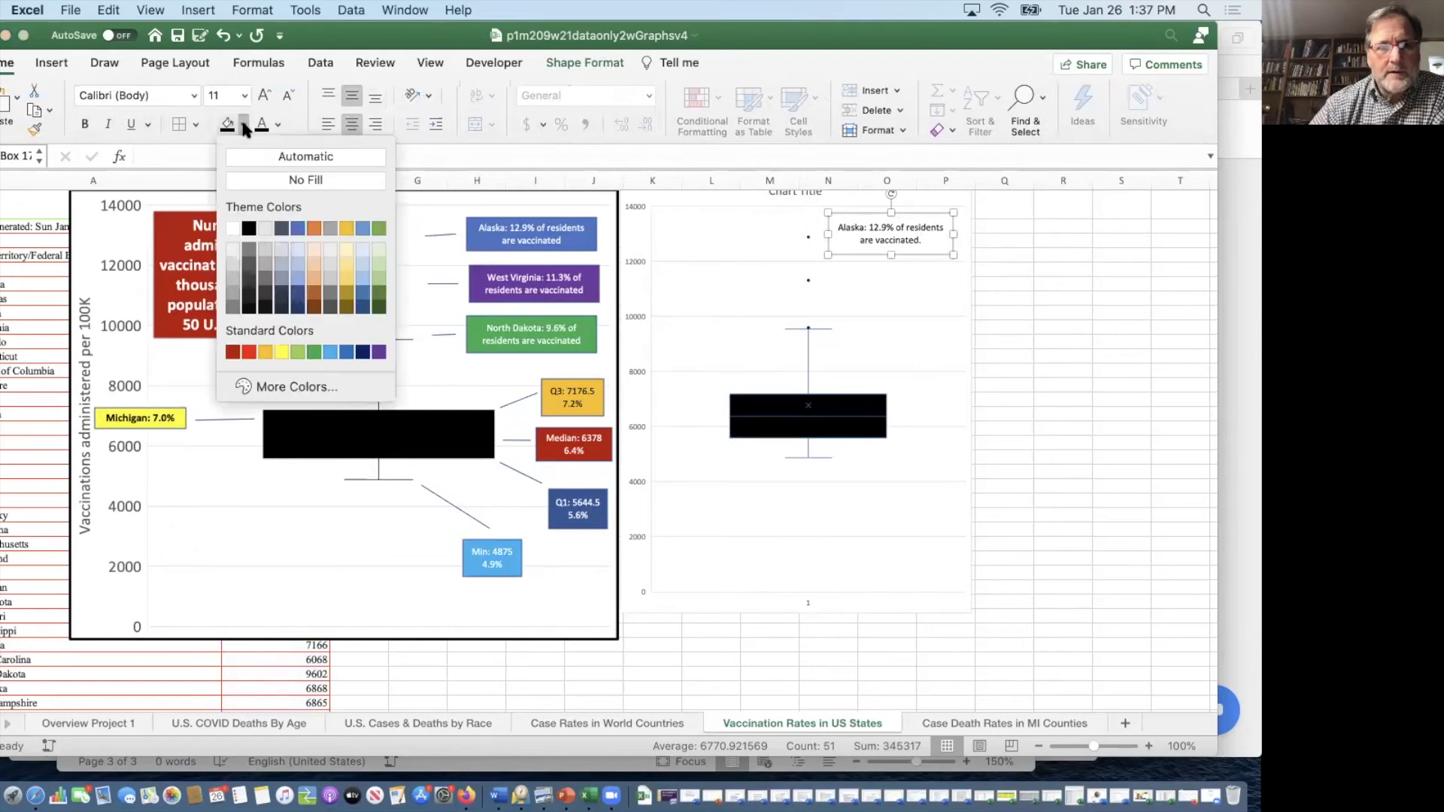
click(299, 292)
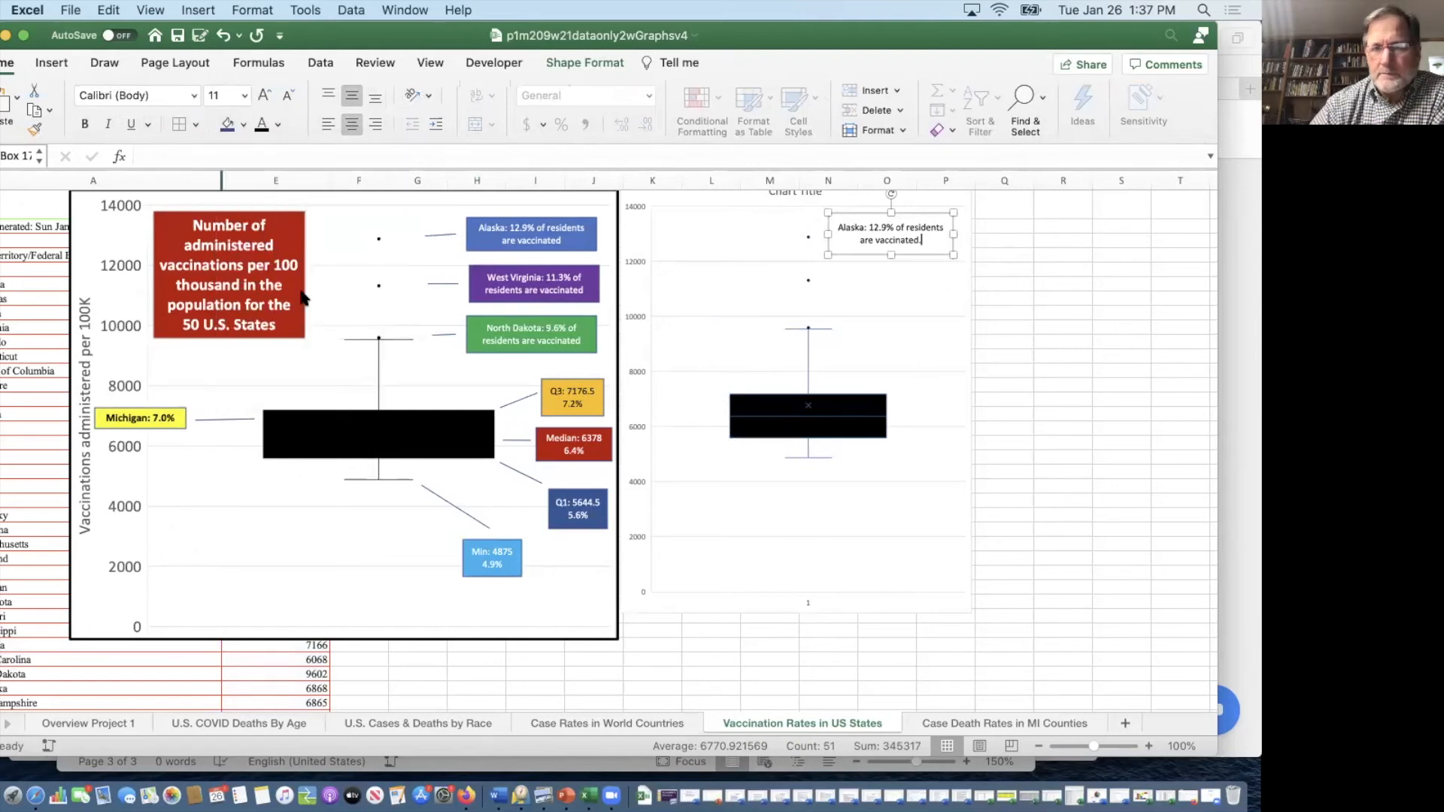
click(279, 126)
click(268, 204)
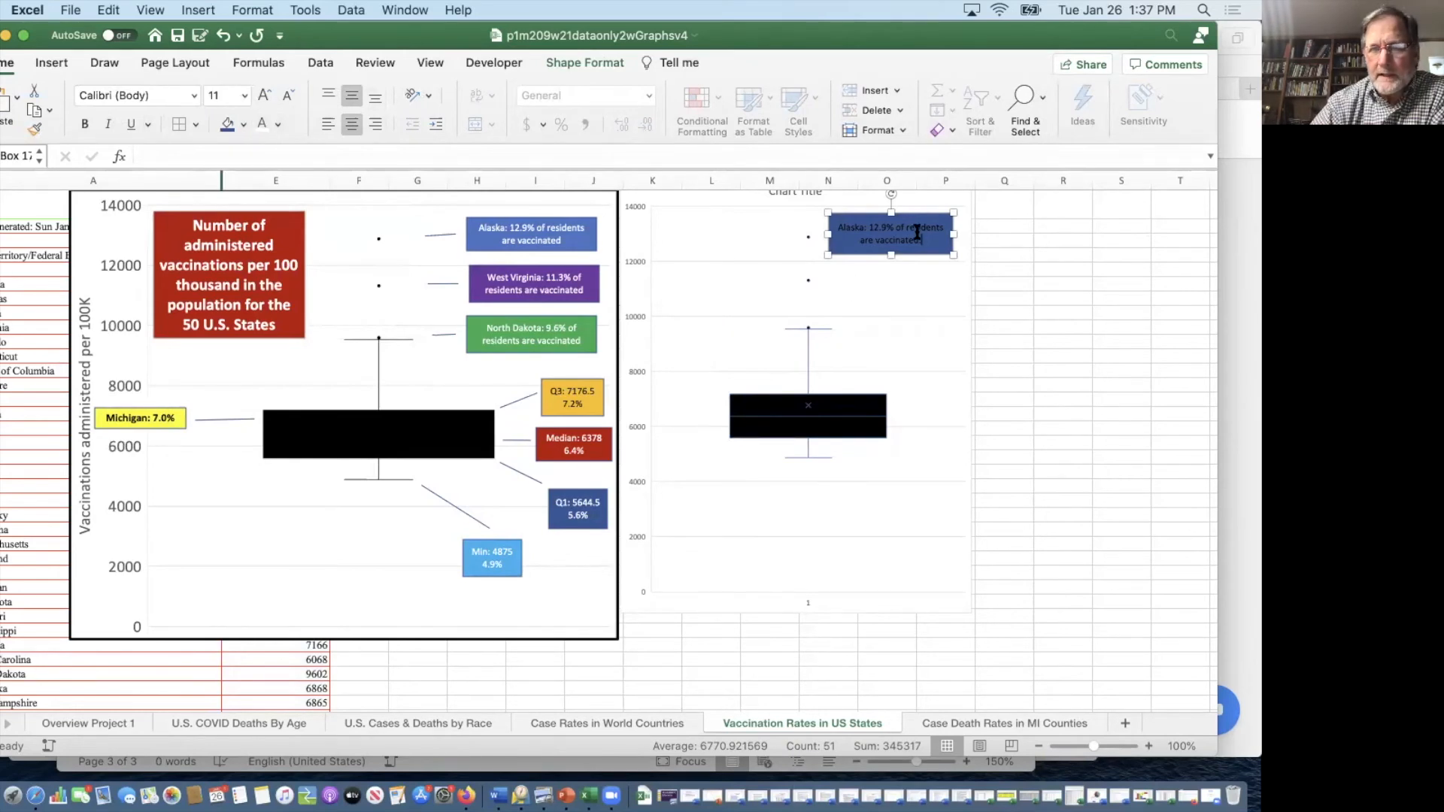
drag(926, 238, 838, 226)
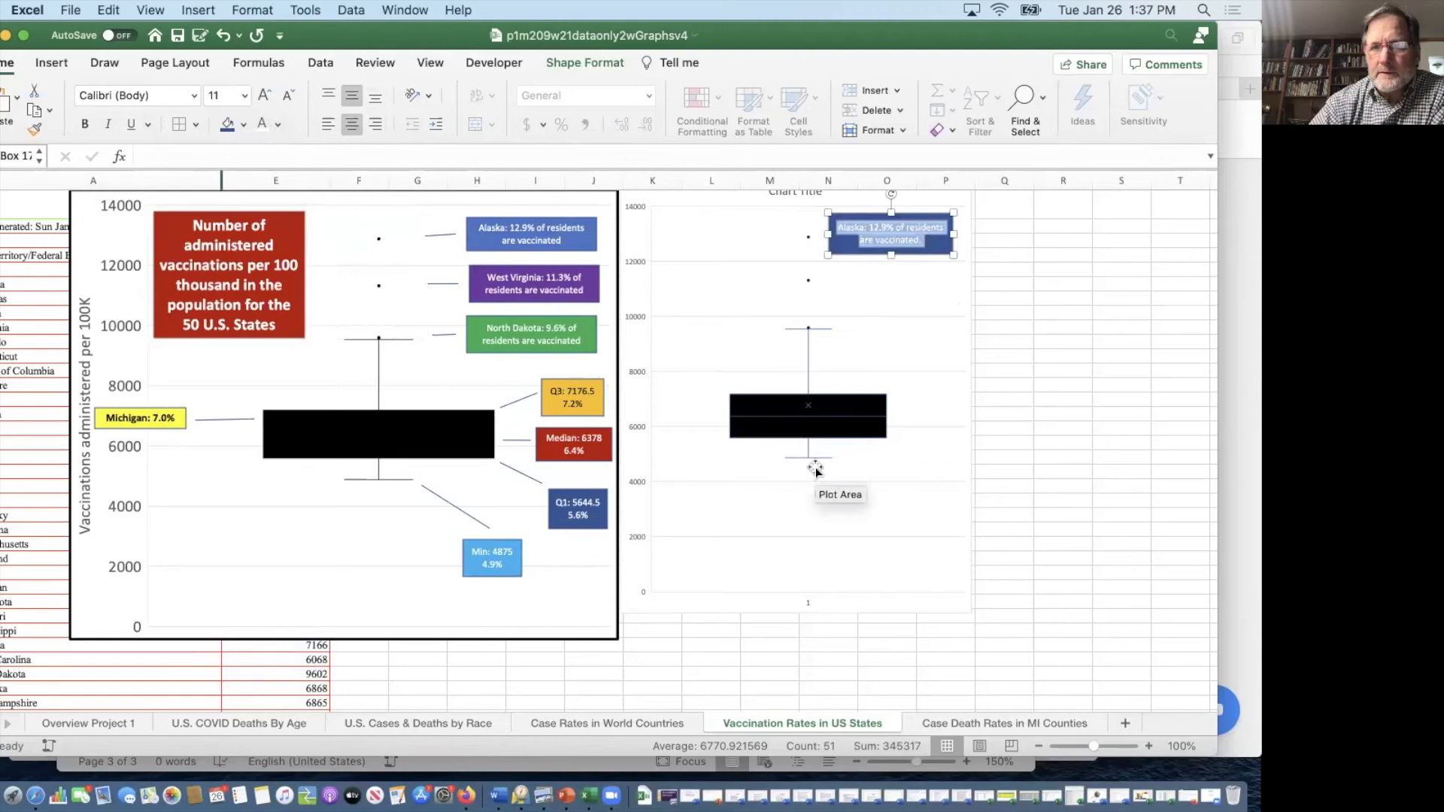
click(911, 534)
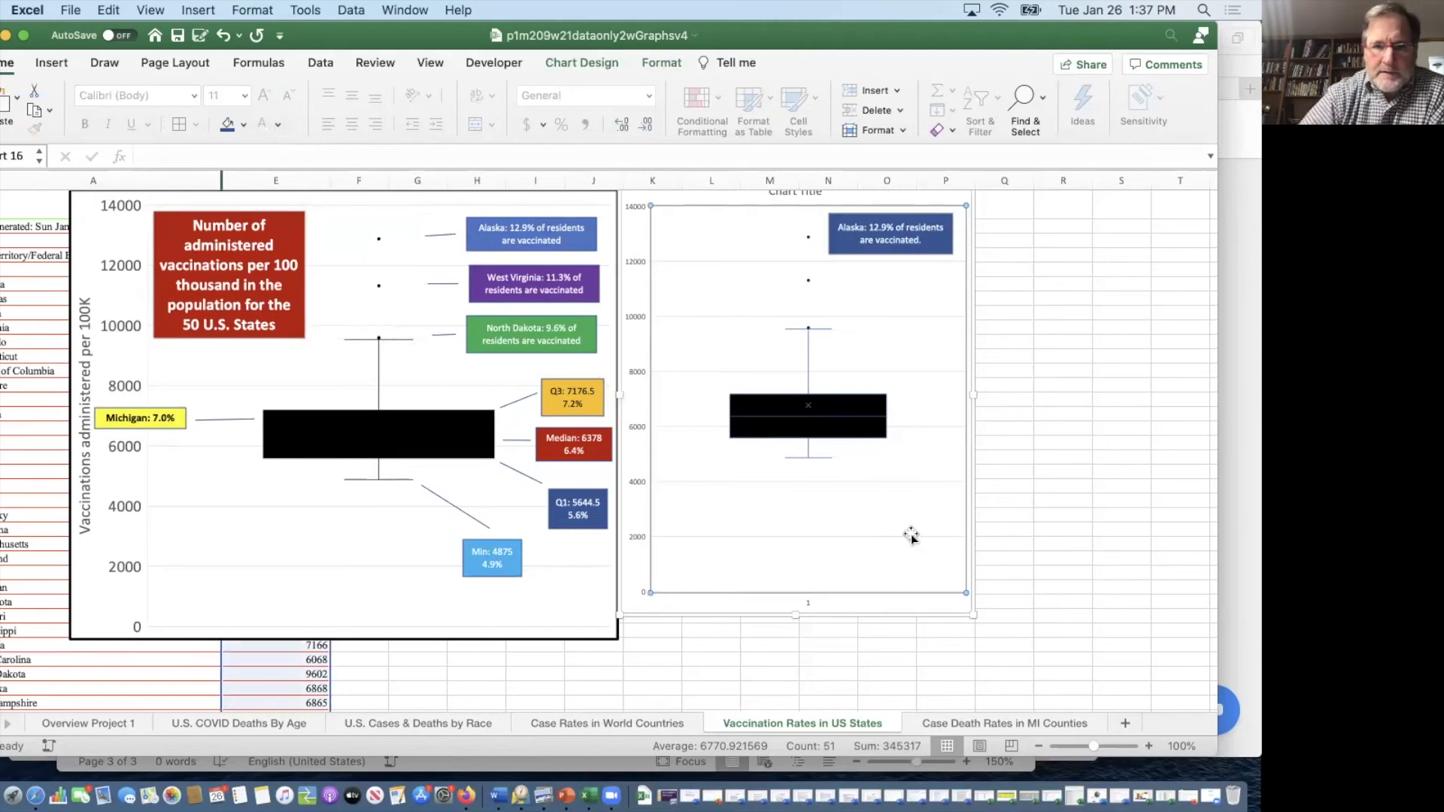
Step: Set the font size of the new box plot's vertical axis numbers to 18
click(631, 369)
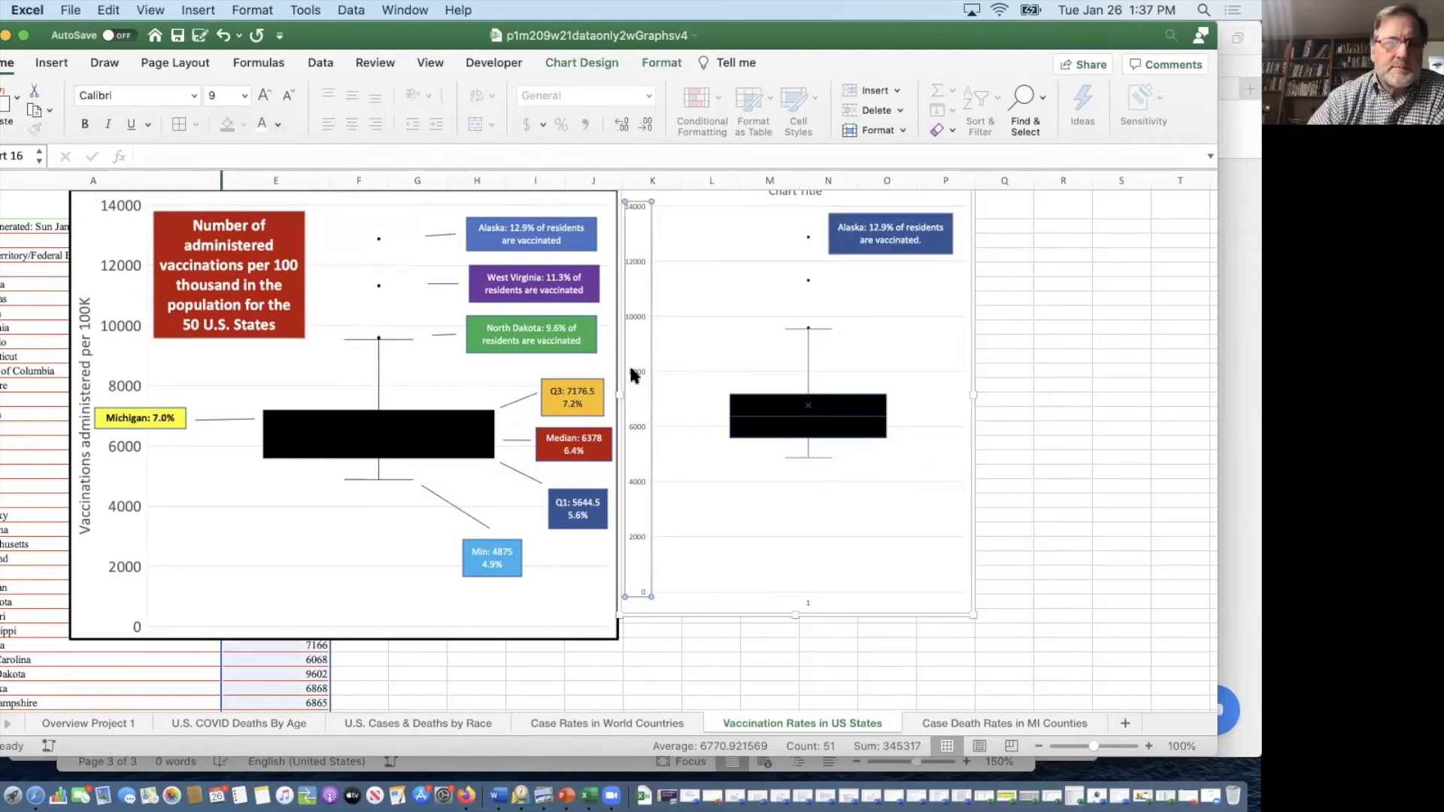
click(241, 96)
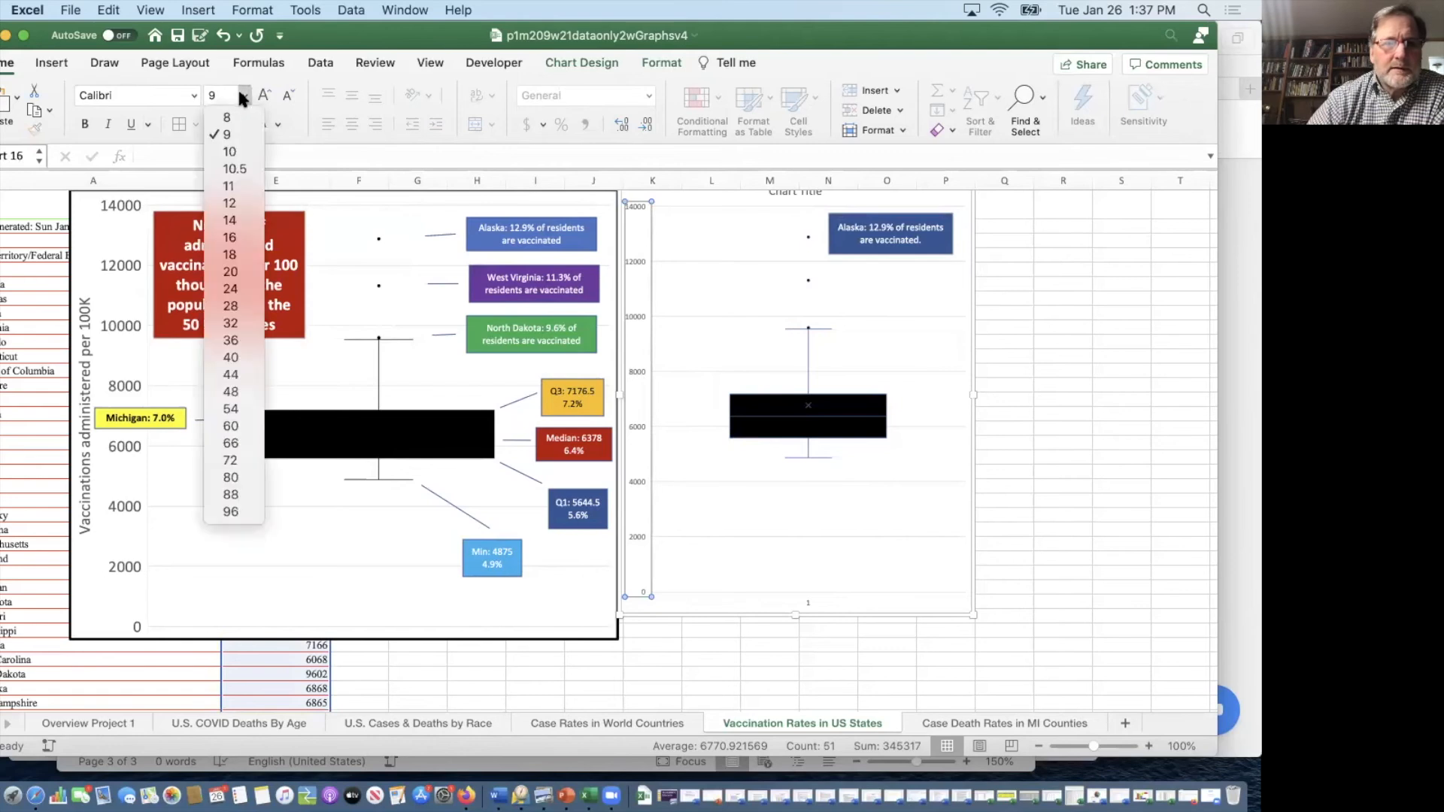
click(238, 250)
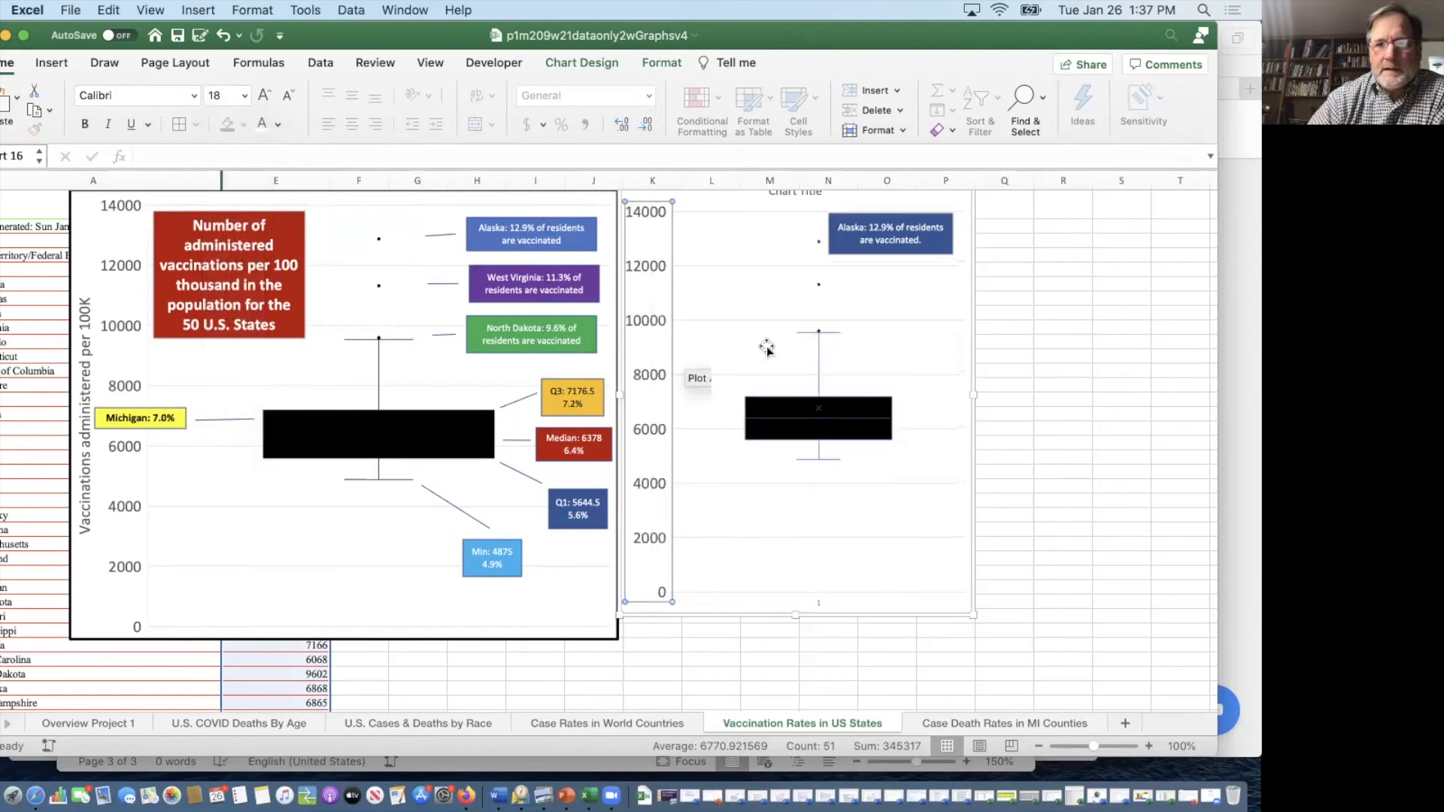
Step: Add a primary vertical axis title to the new box plot reading "Vaccinations administered per 100K"
click(569, 63)
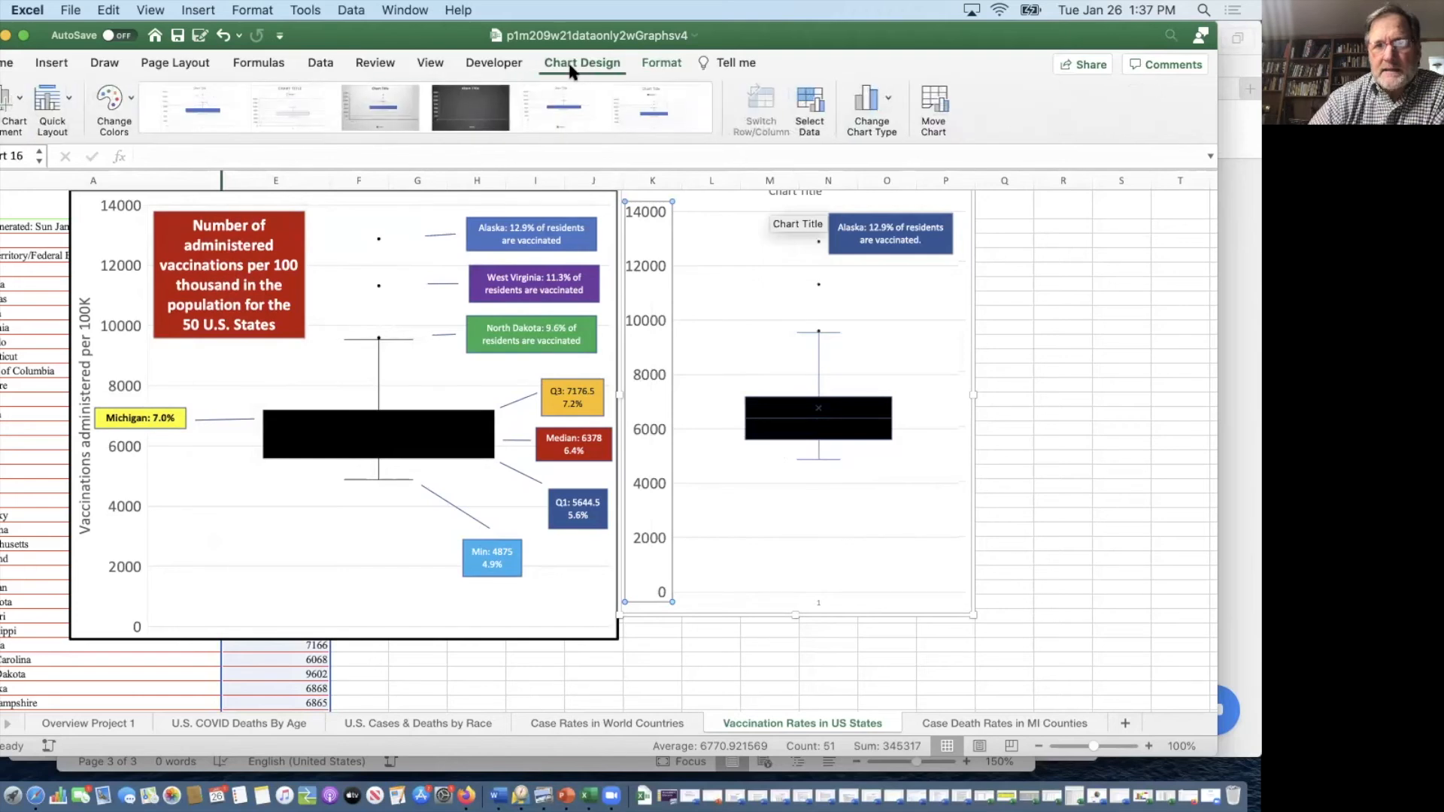
click(15, 99)
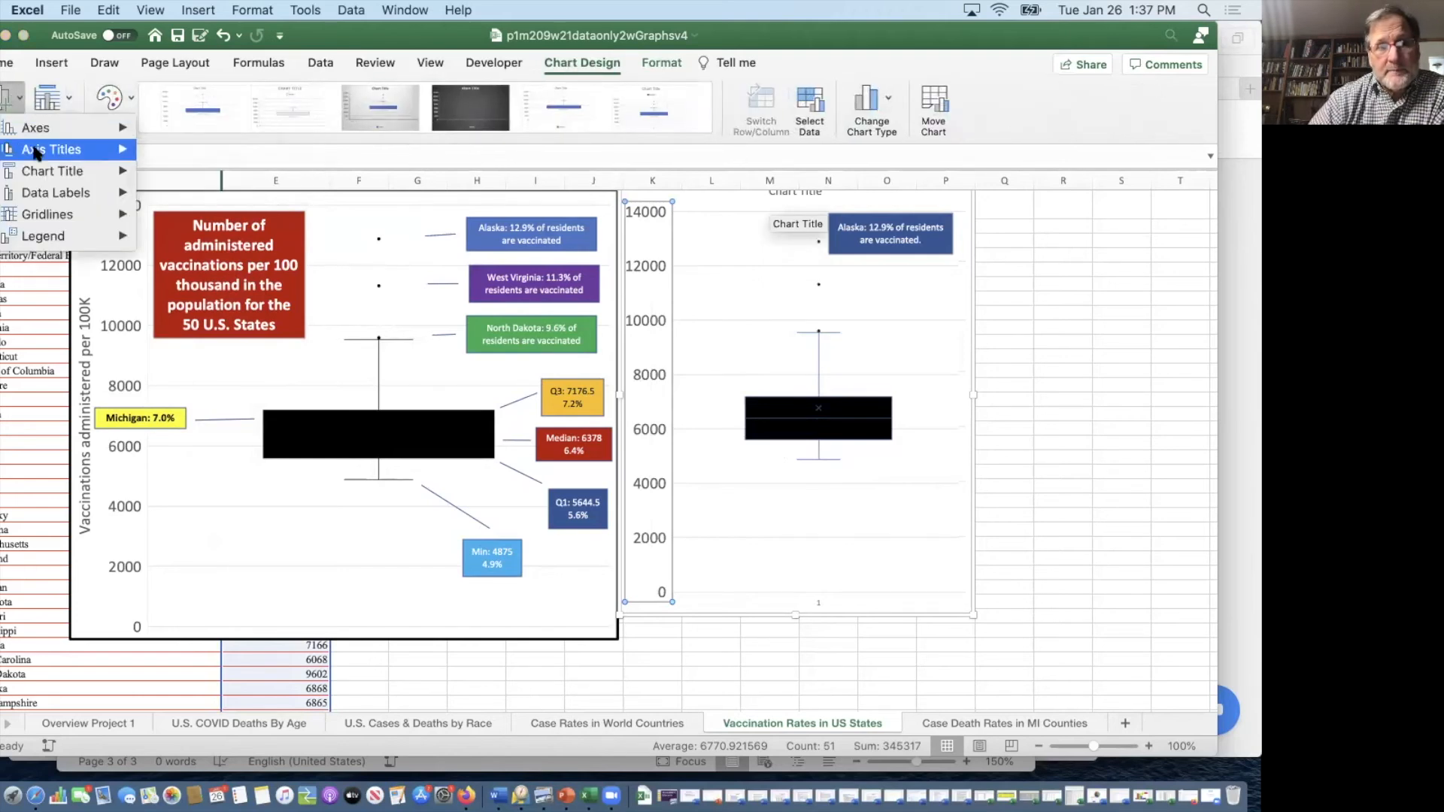
mouse_move(34, 151)
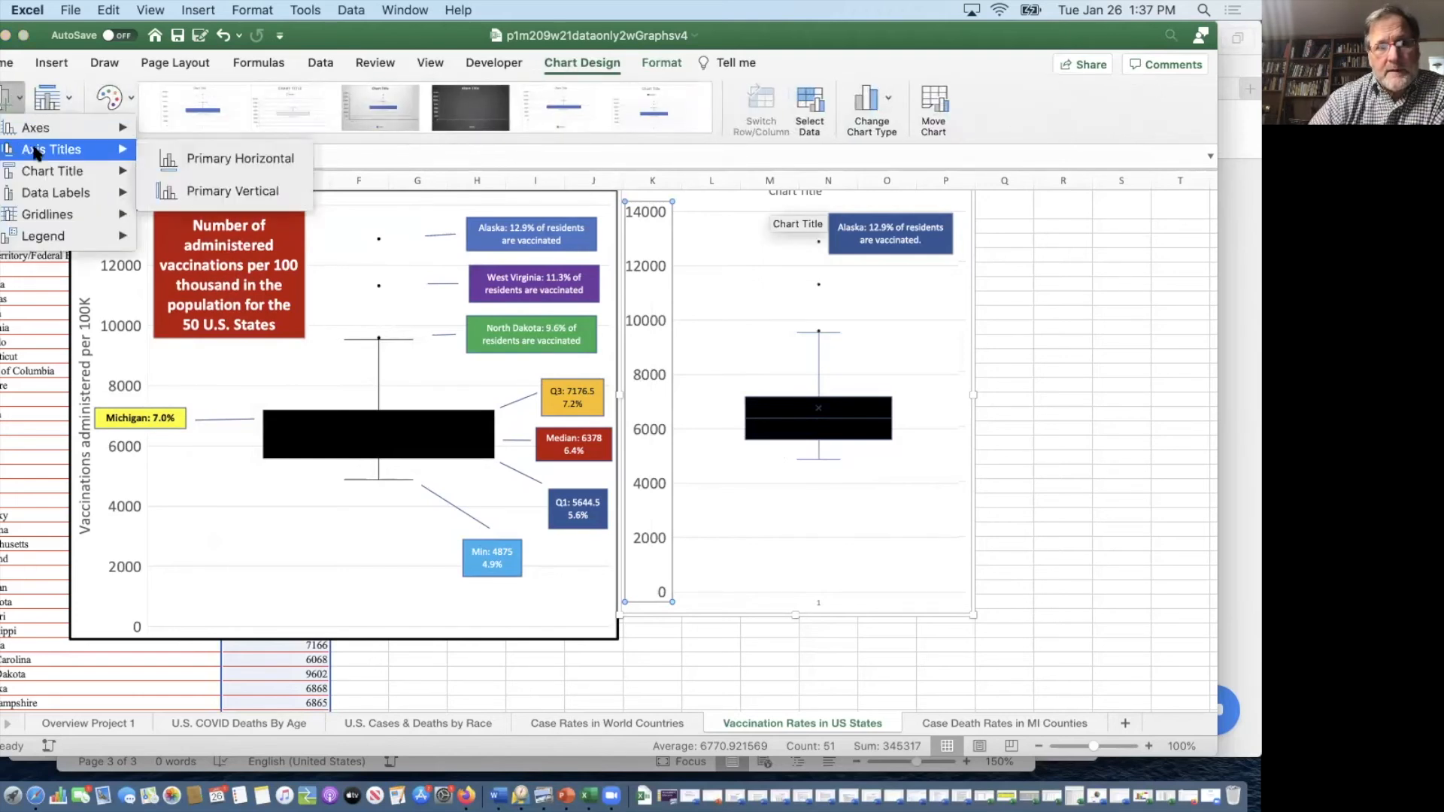
click(235, 192)
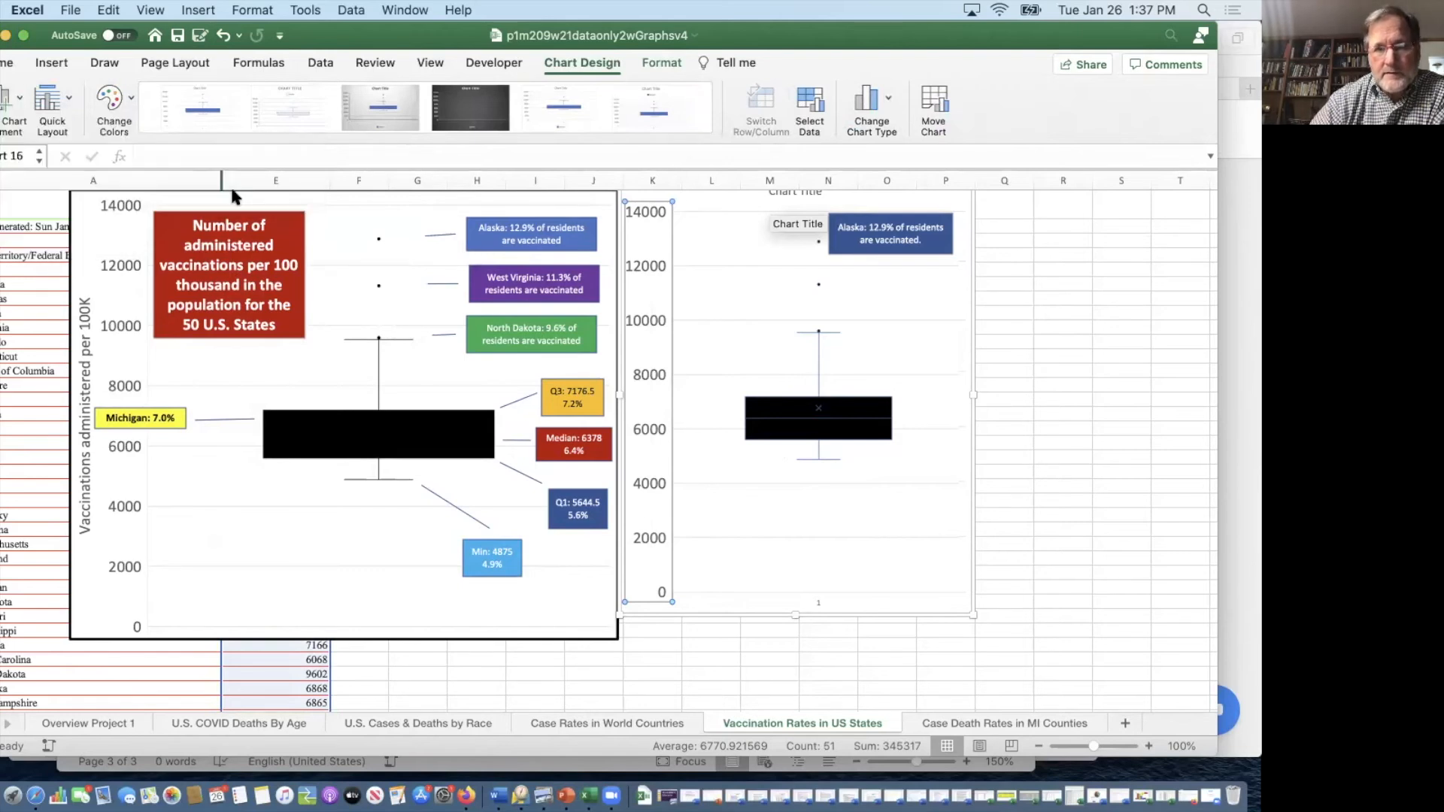
click(631, 406)
double_click(631, 406)
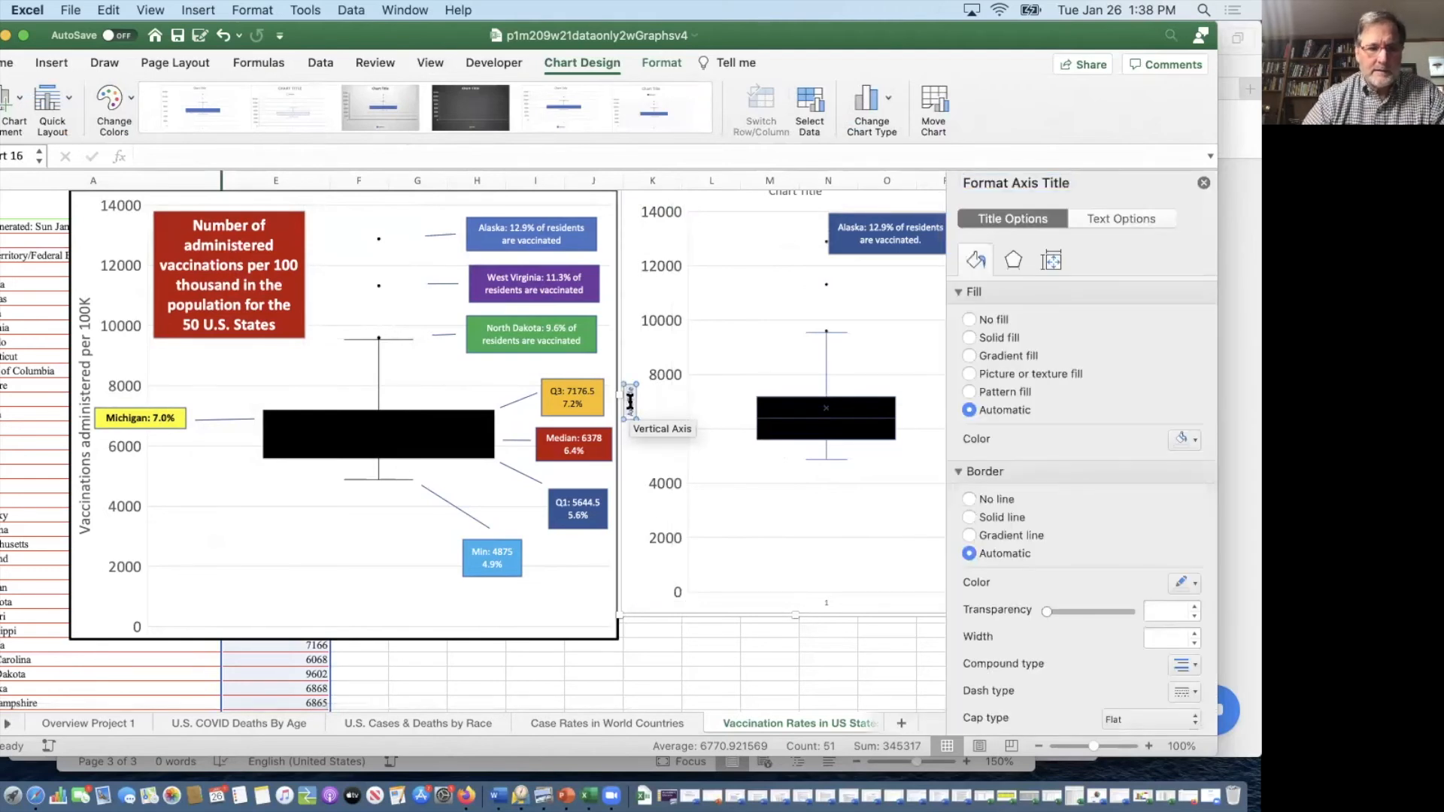
text(Vaccinations)
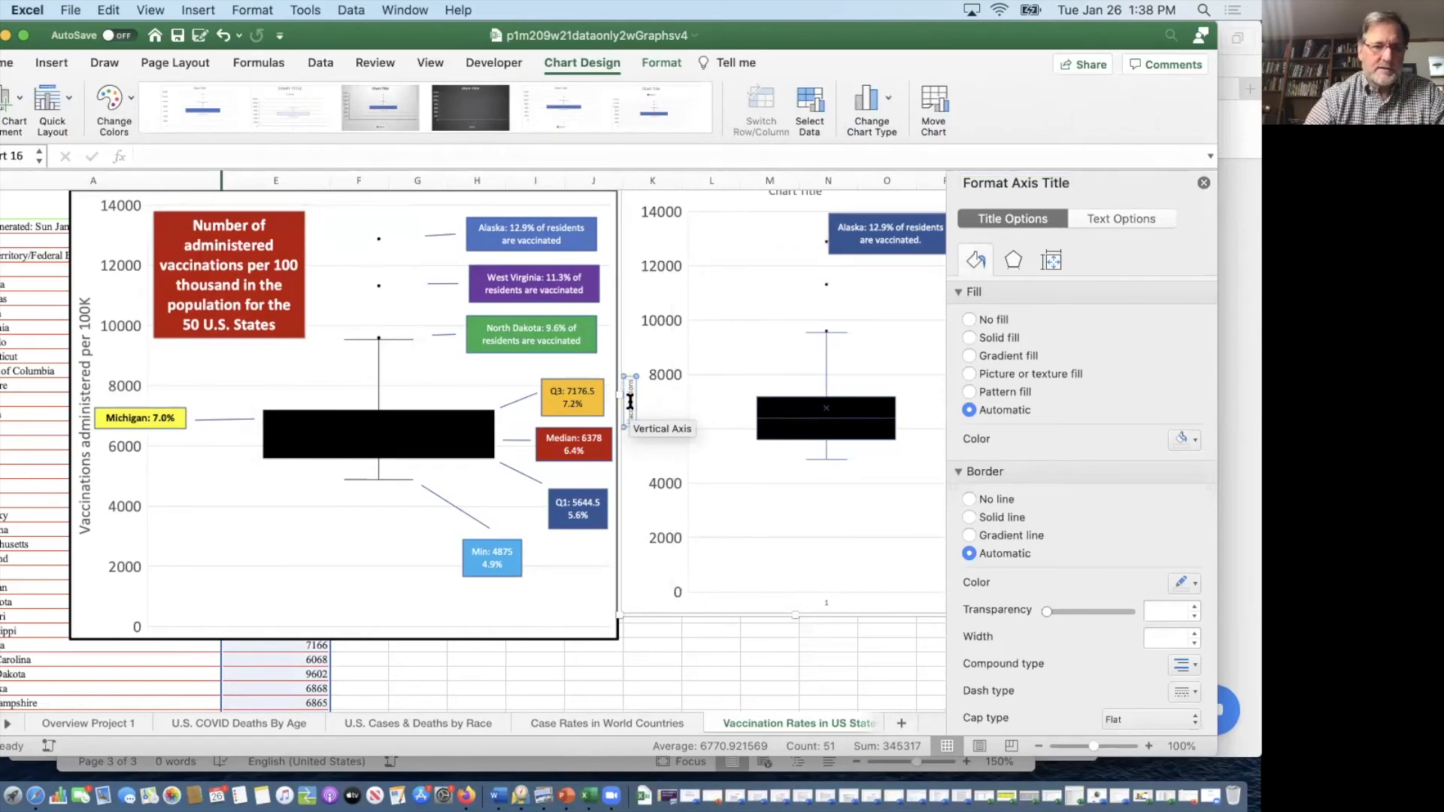
text( administ)
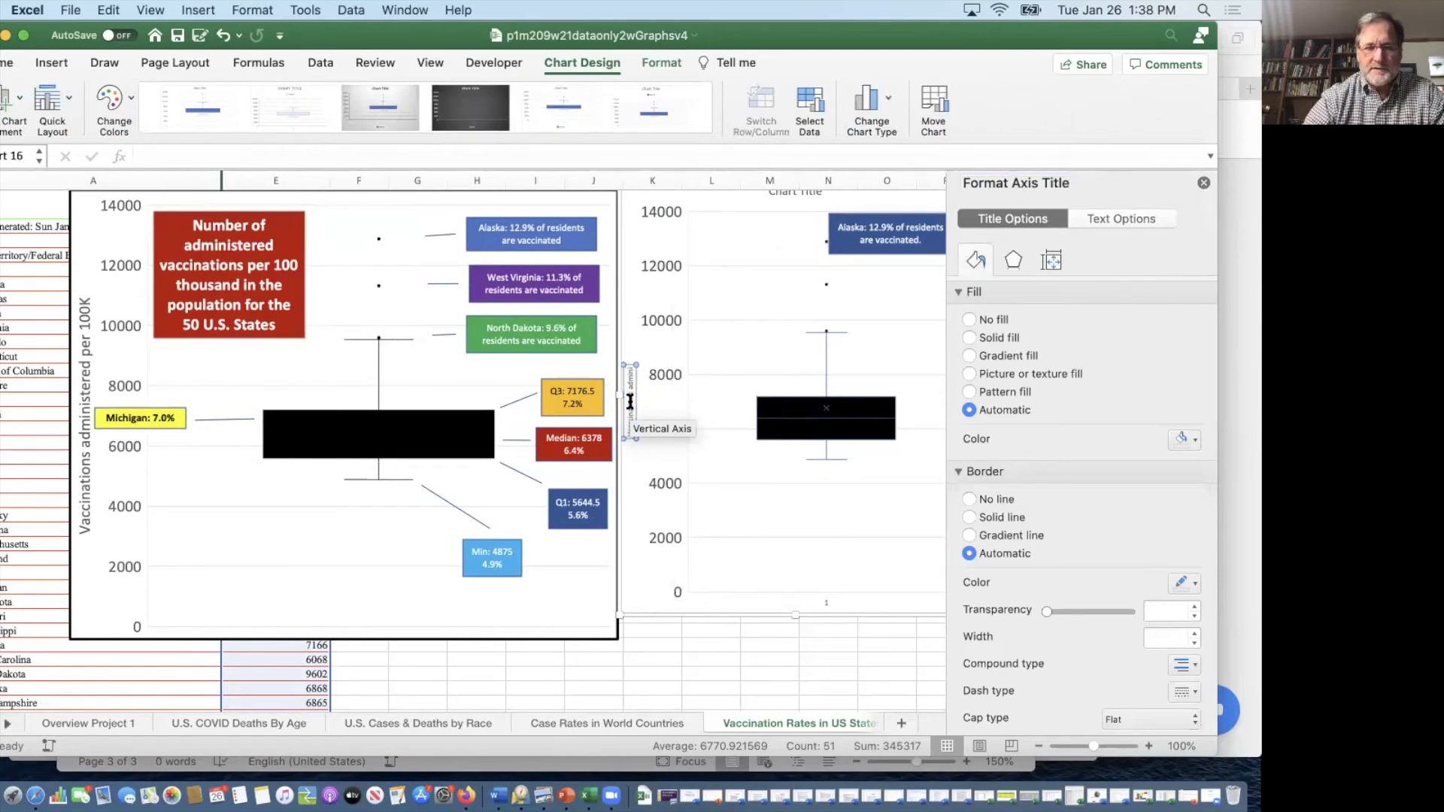
text(ered per 100k)
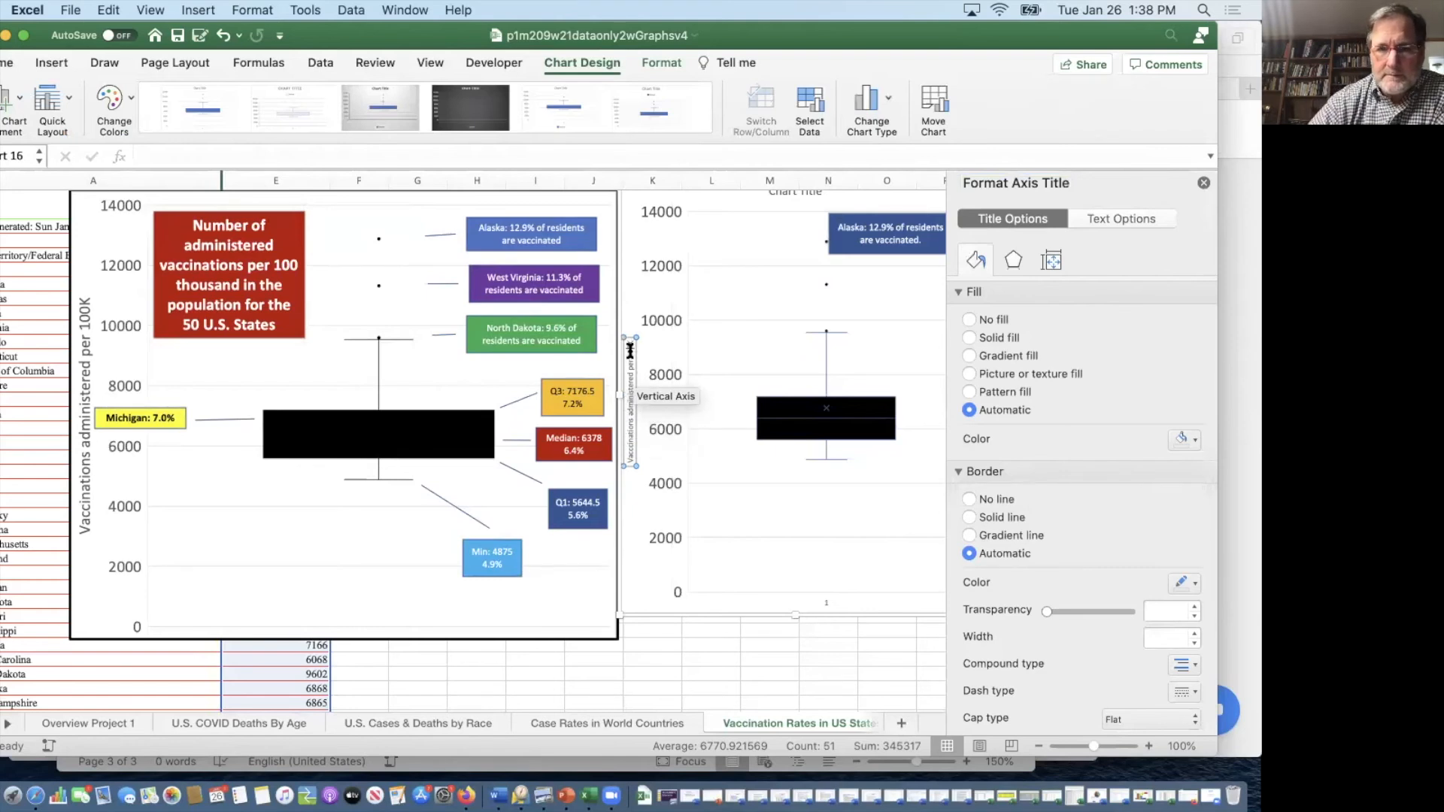
Step: Set the vertical axis title's font size to 18
click(7, 65)
click(245, 94)
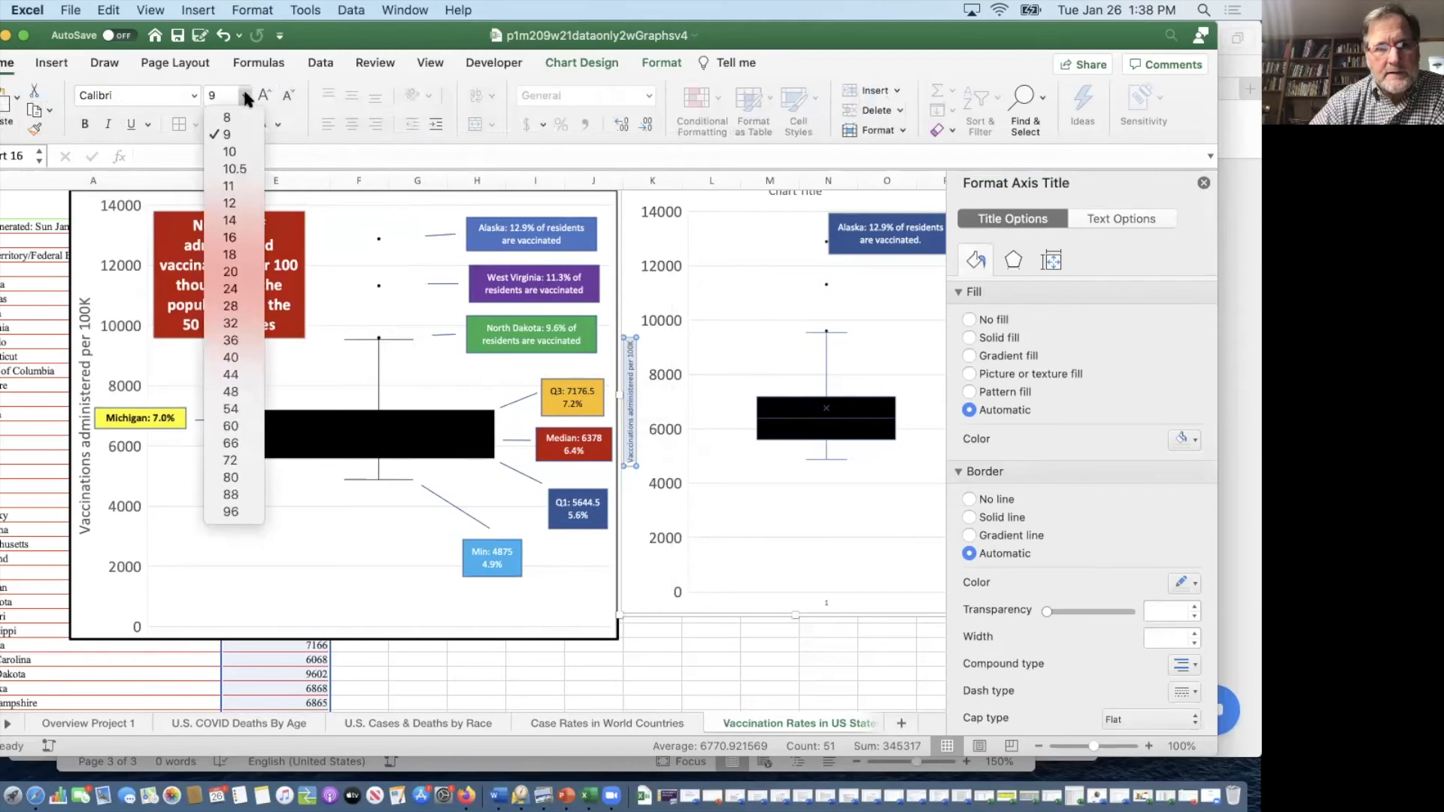
click(238, 257)
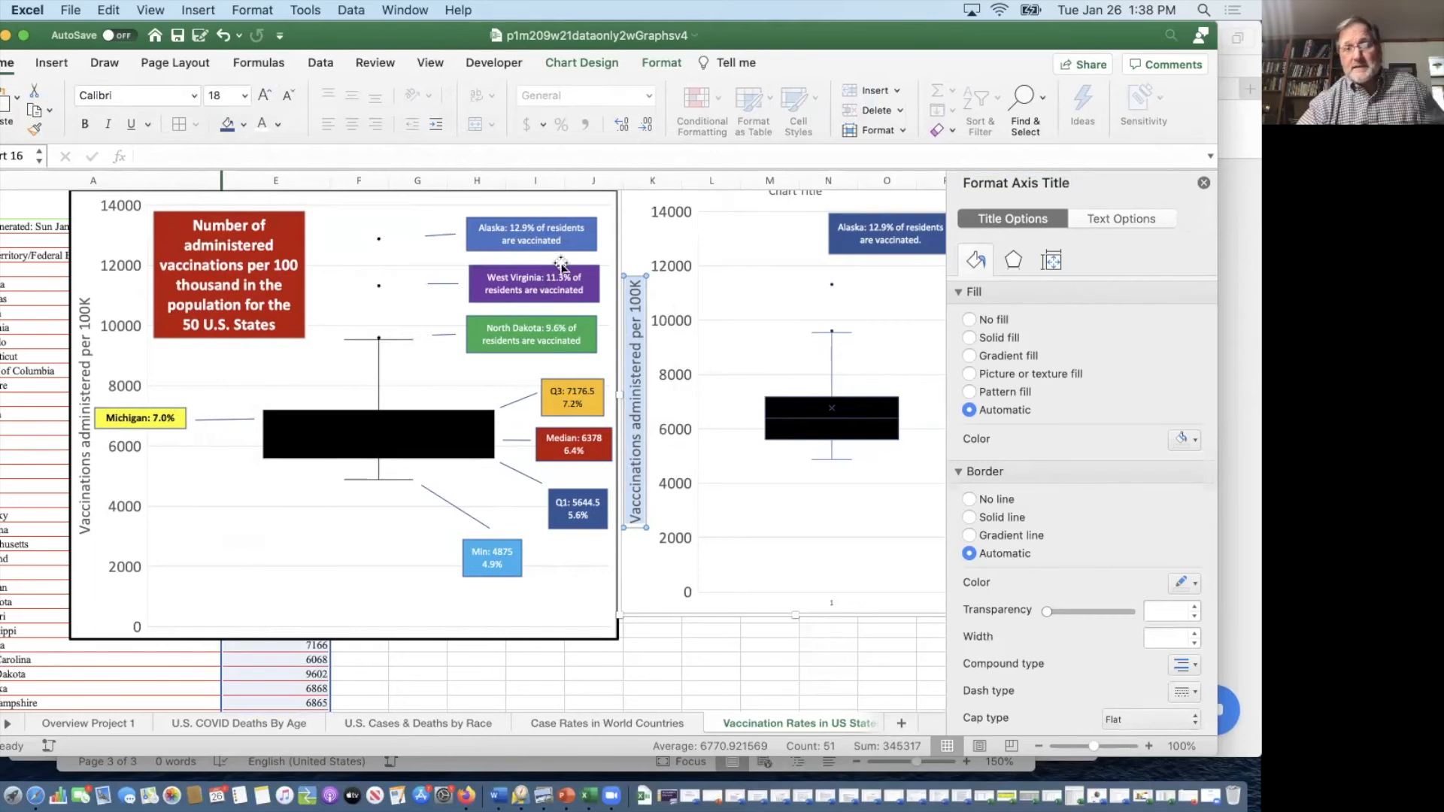
Step: Move the sample plot down to uncover the first states' rows, and enter =E5/100000 in F5 beside Alaska's rate
click(389, 327)
drag(404, 413, 418, 637)
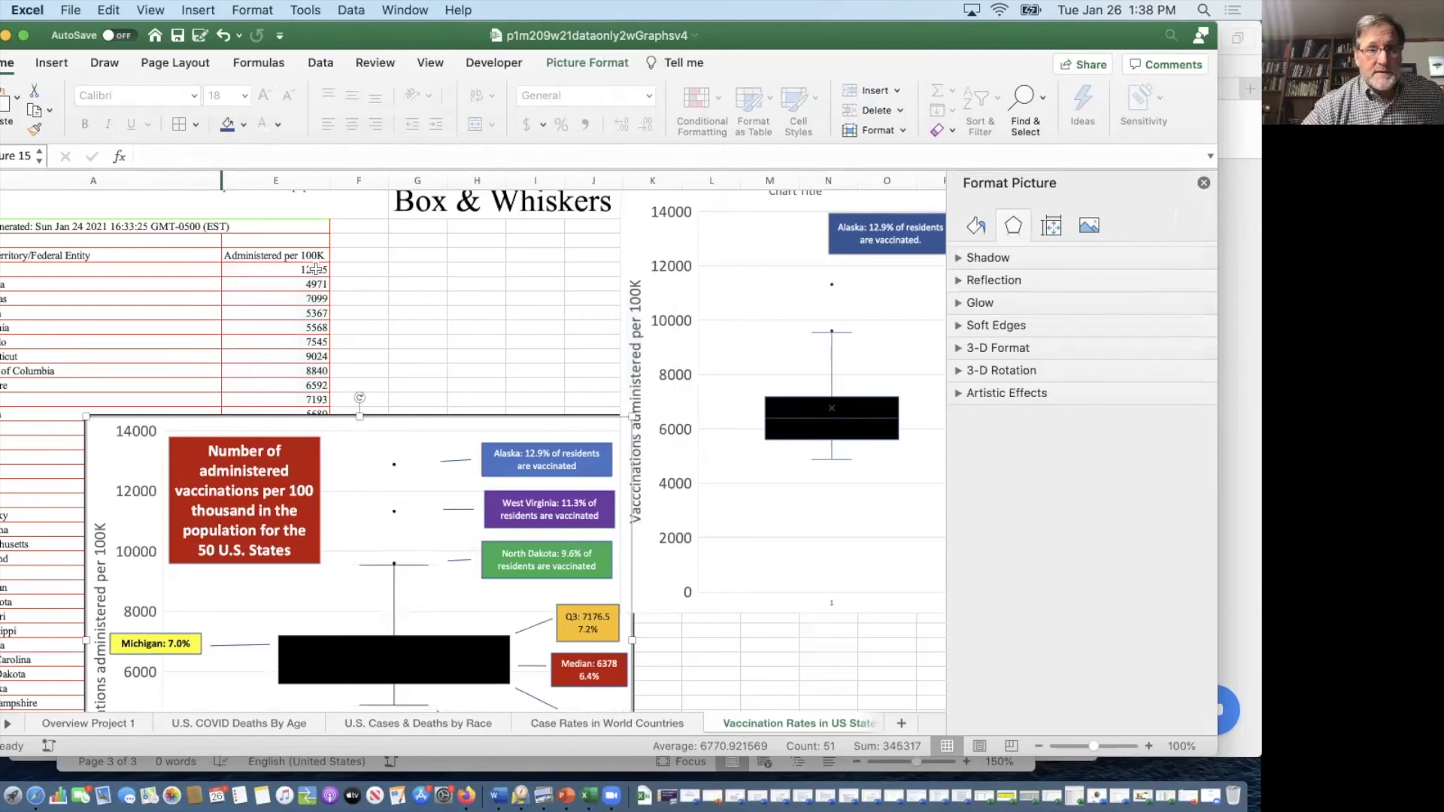
click(310, 272)
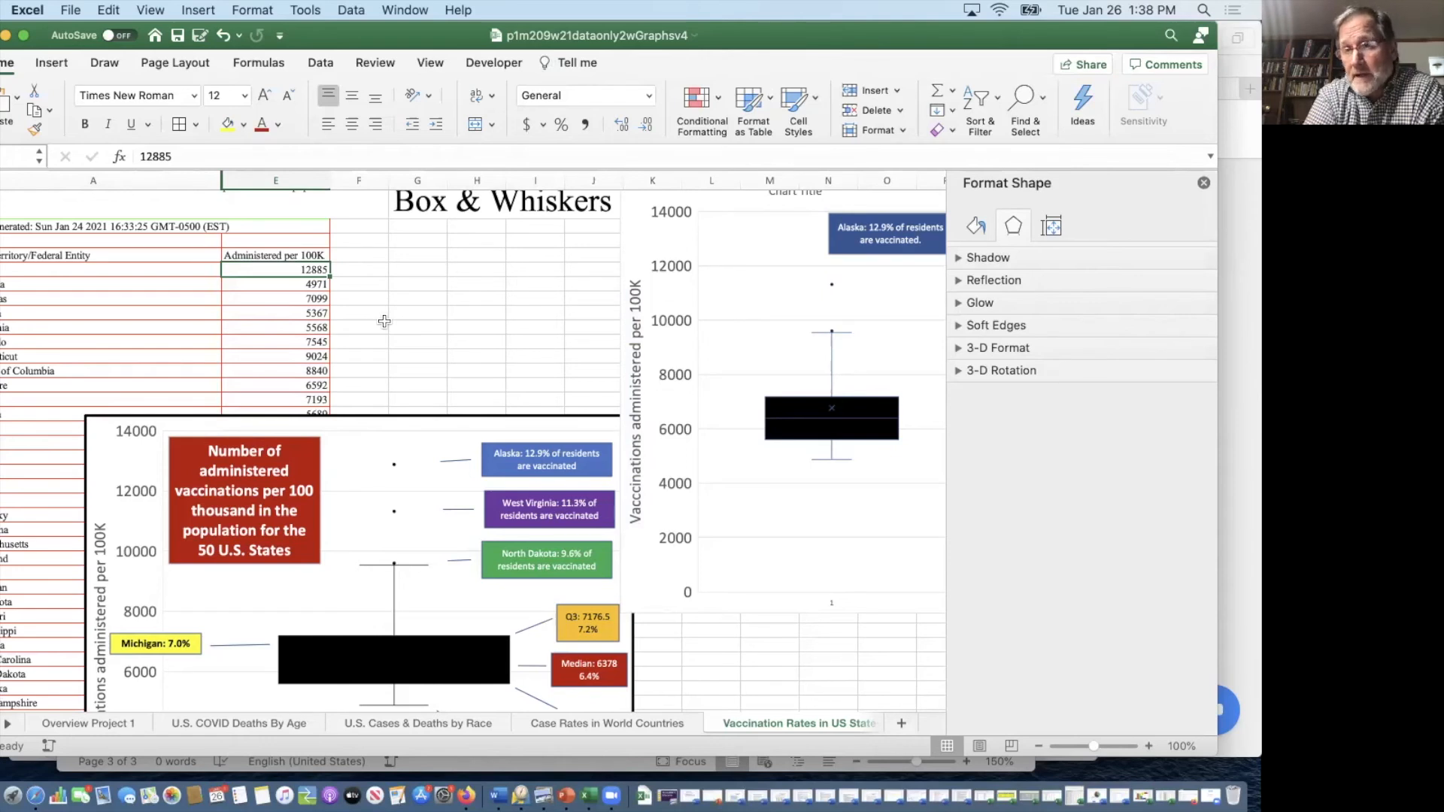
click(368, 268)
text(=)
click(310, 269)
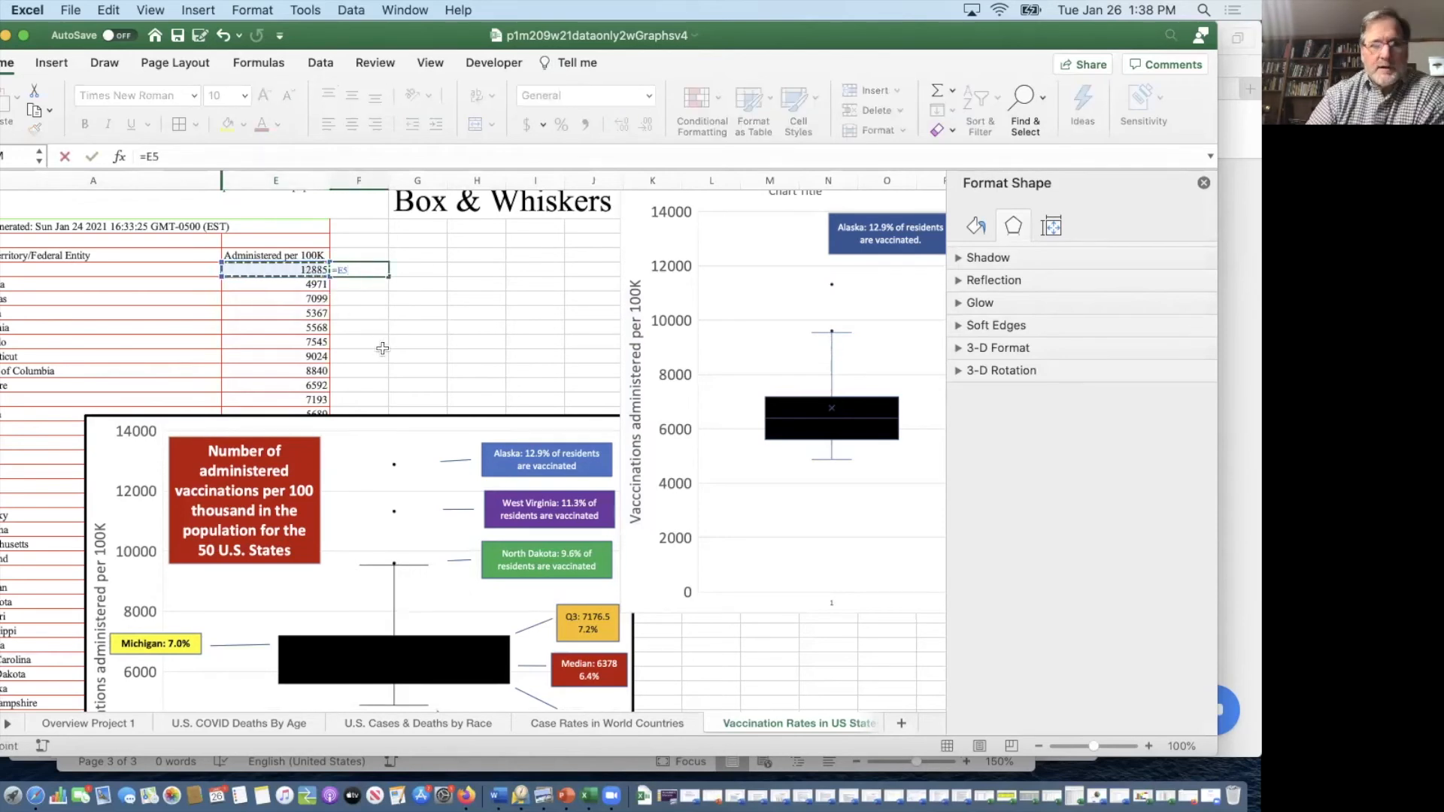
text(/100000)
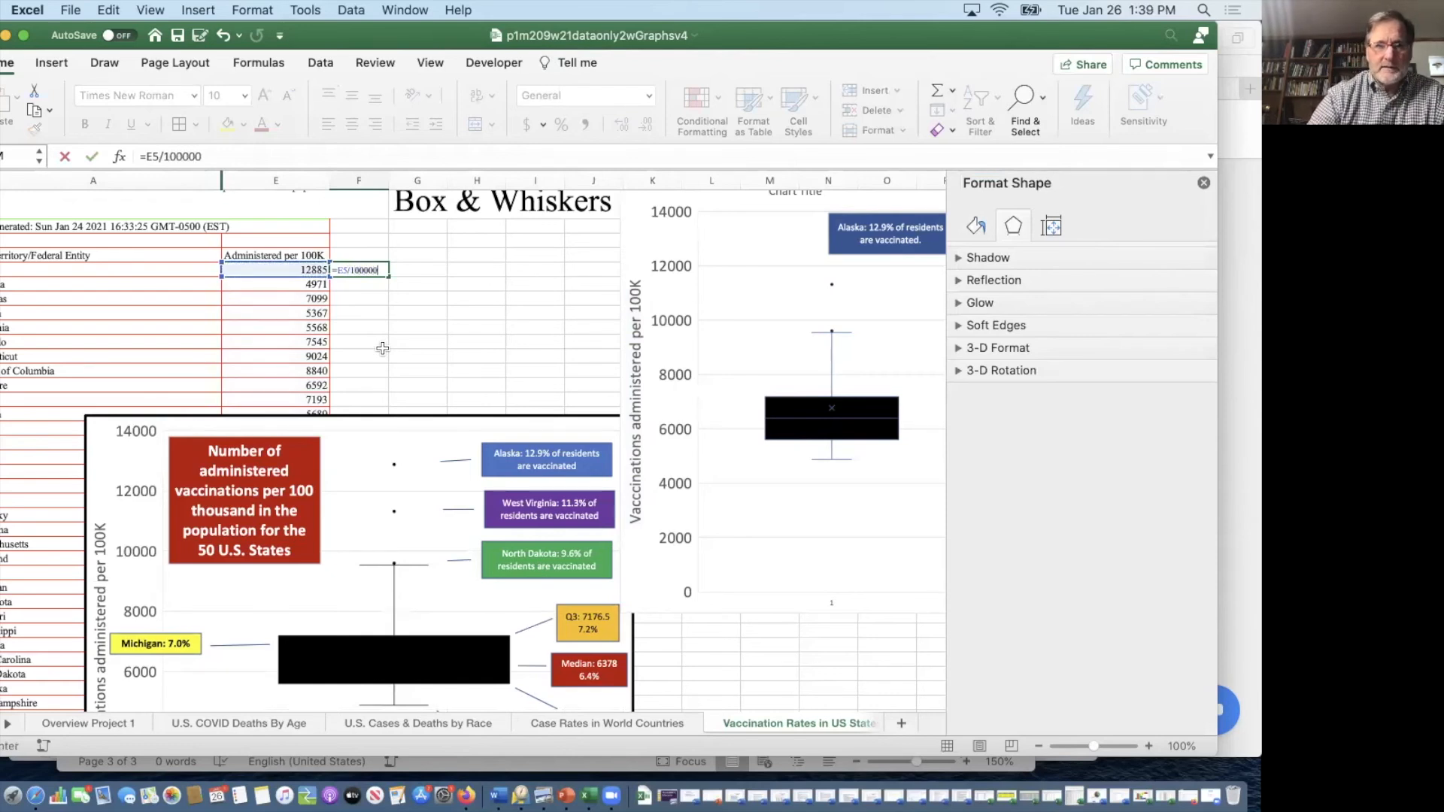
key(Return)
Step: Format the Alaska result in F5 as a percentage with one decimal place
click(381, 263)
click(560, 125)
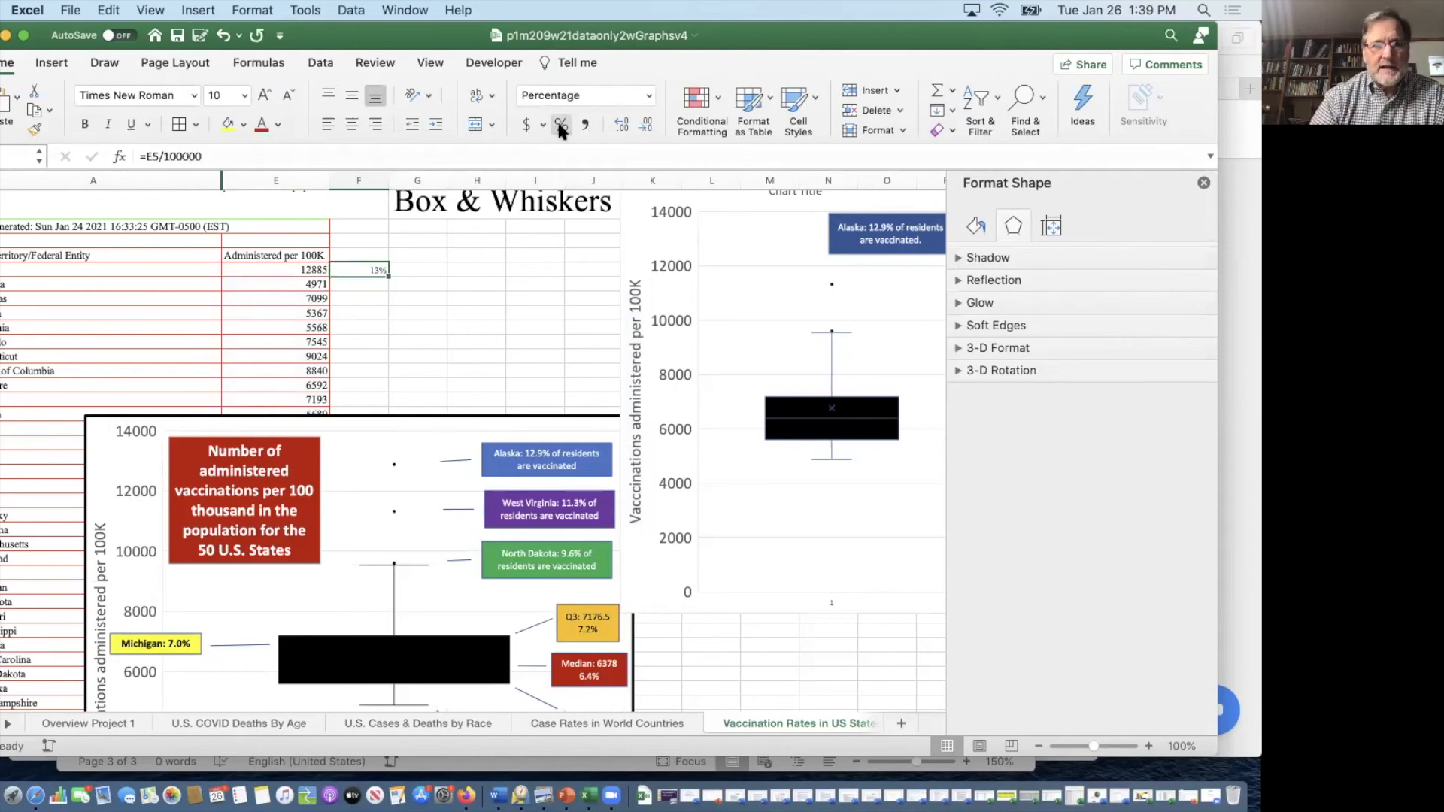
click(621, 126)
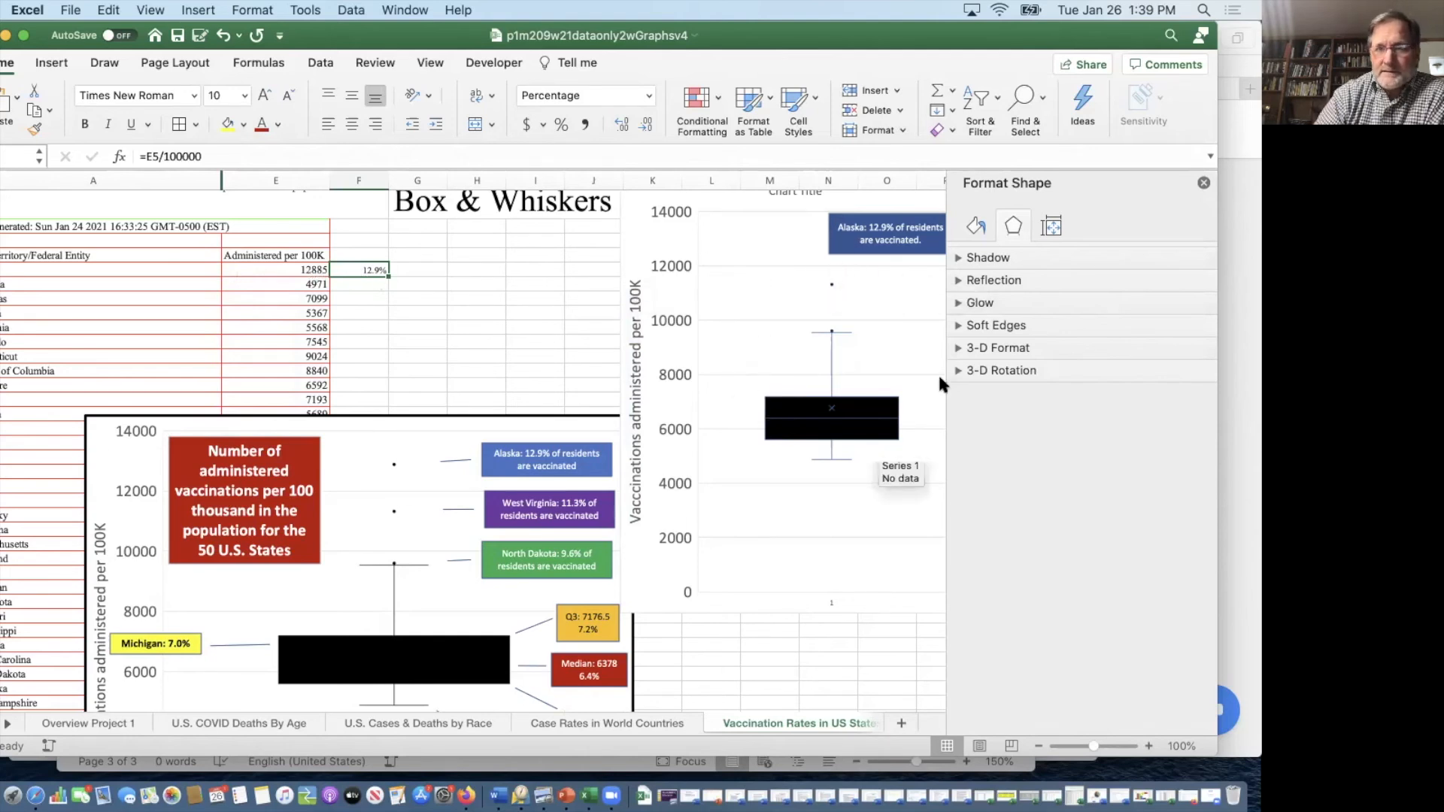
Step: Delete the new box plot's horizontal axis and widen the chart to about column R
click(1204, 183)
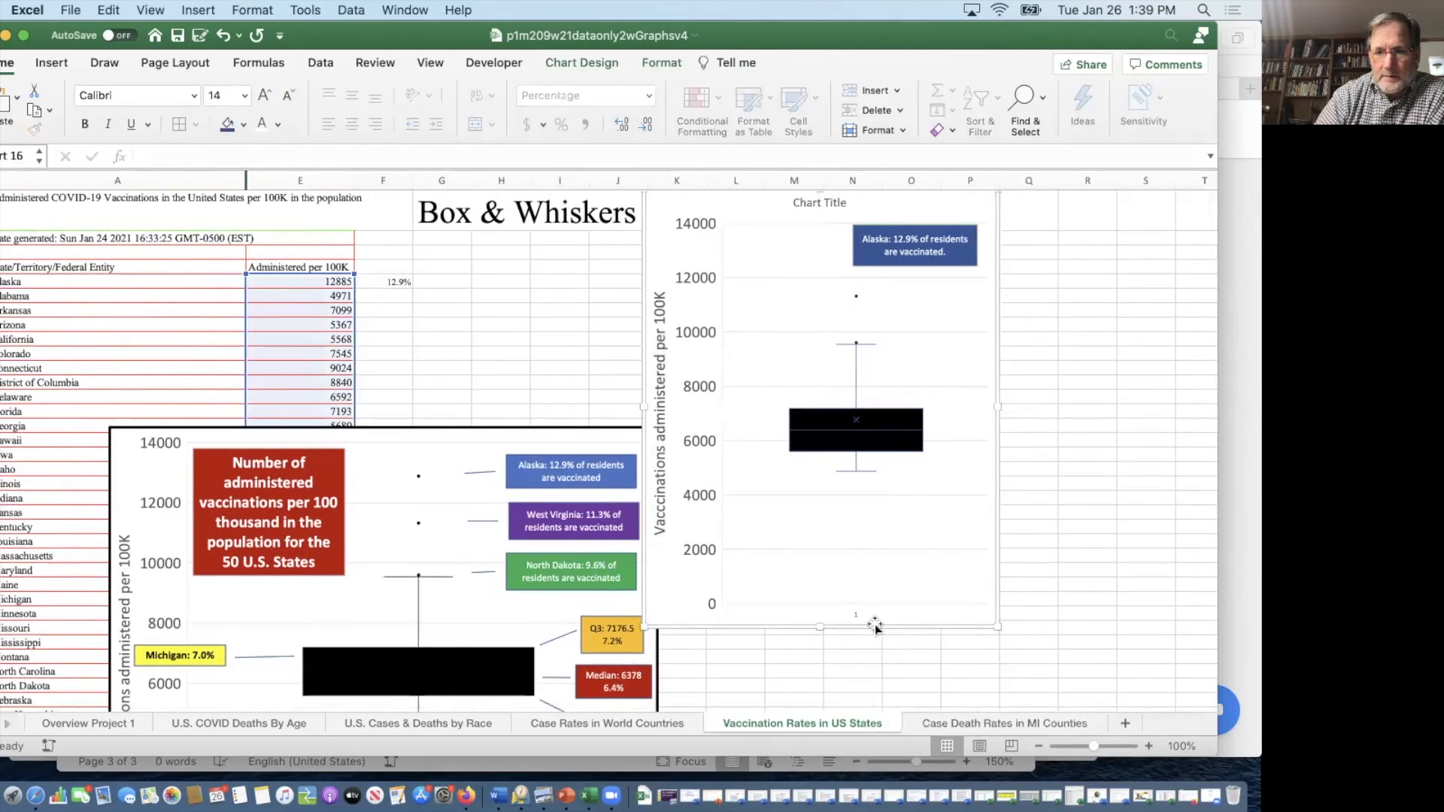
click(854, 611)
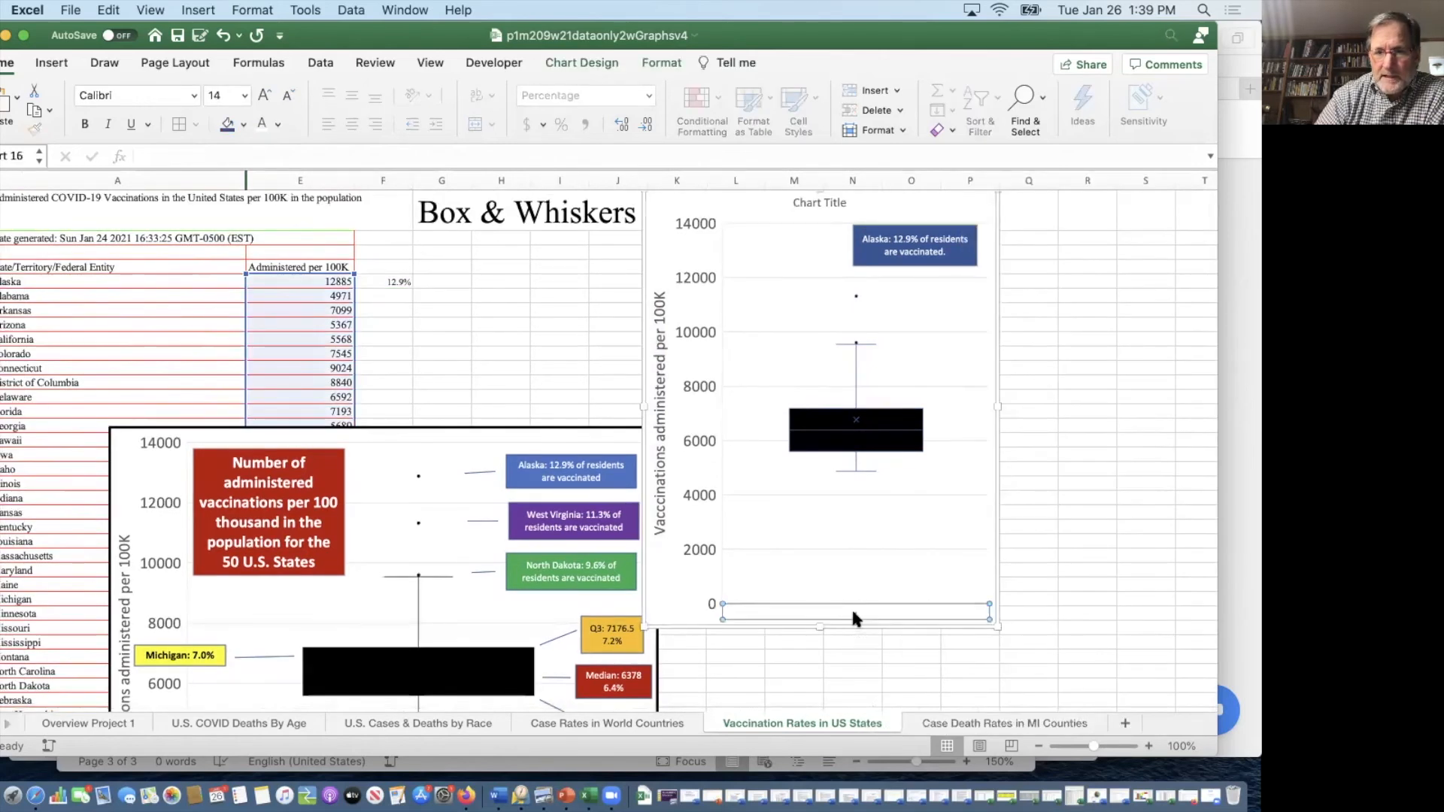
key(Delete)
drag(999, 405, 1102, 389)
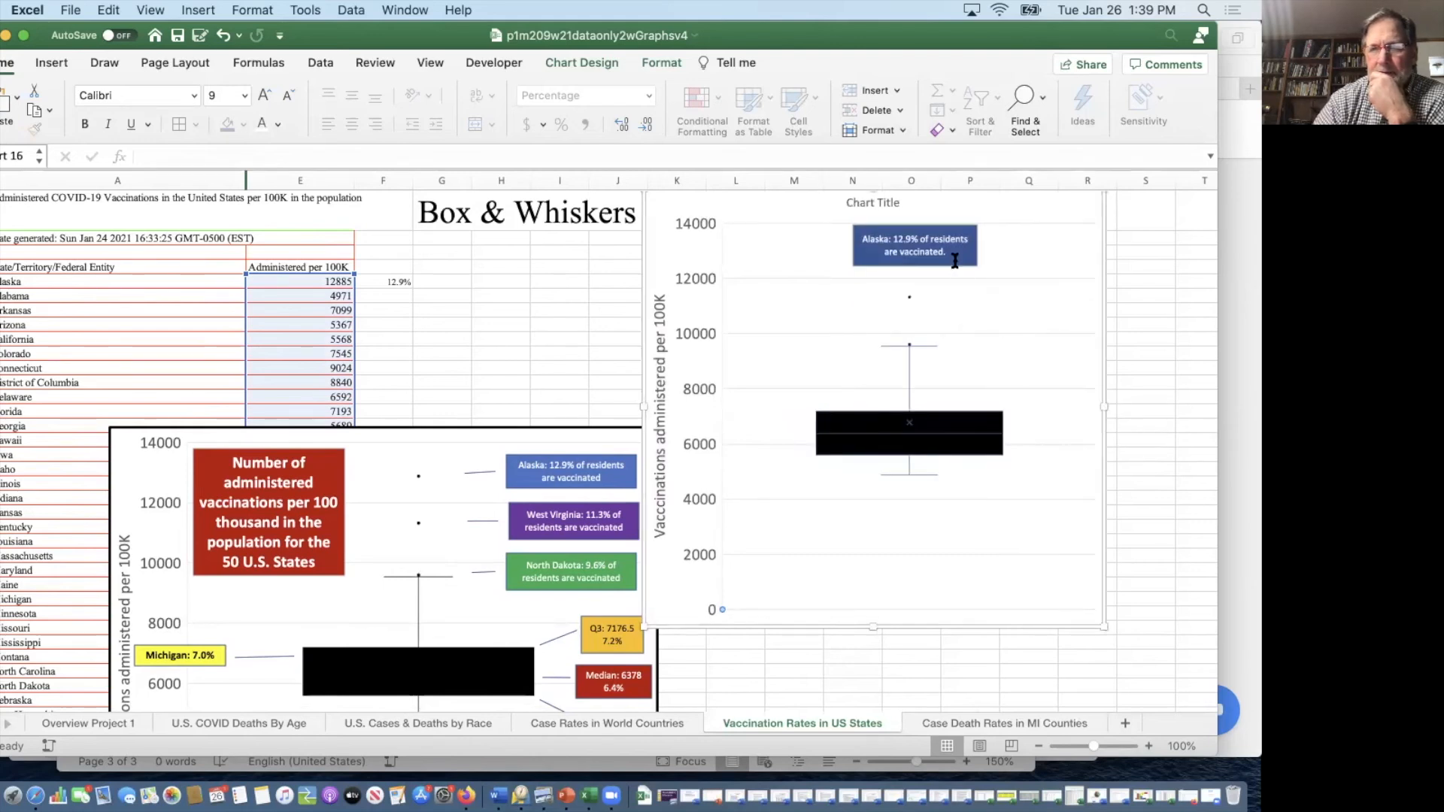
Step: Move the Alaska text box clear of the data points, to the right of the topmost outlier
click(946, 253)
click(960, 268)
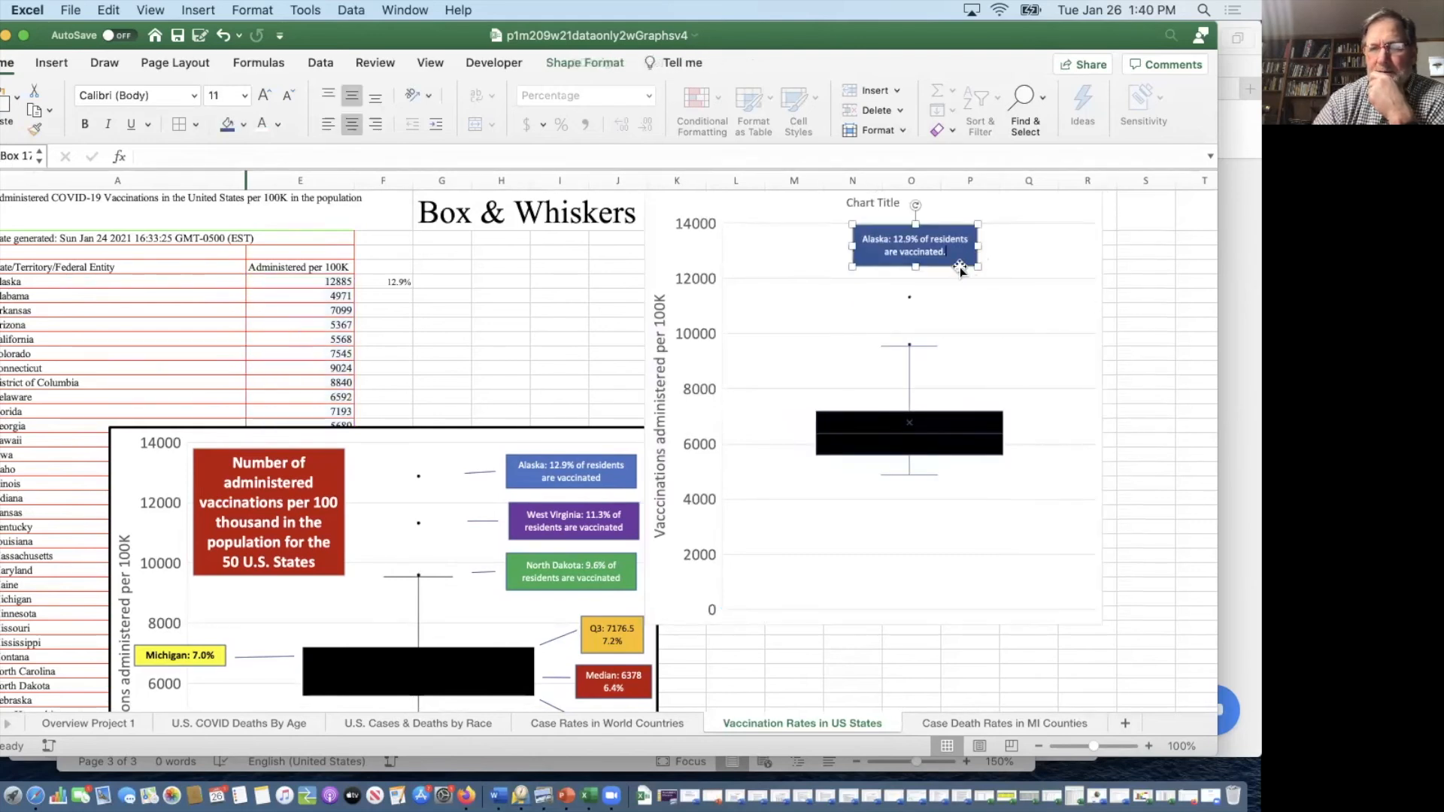
drag(955, 268, 1088, 266)
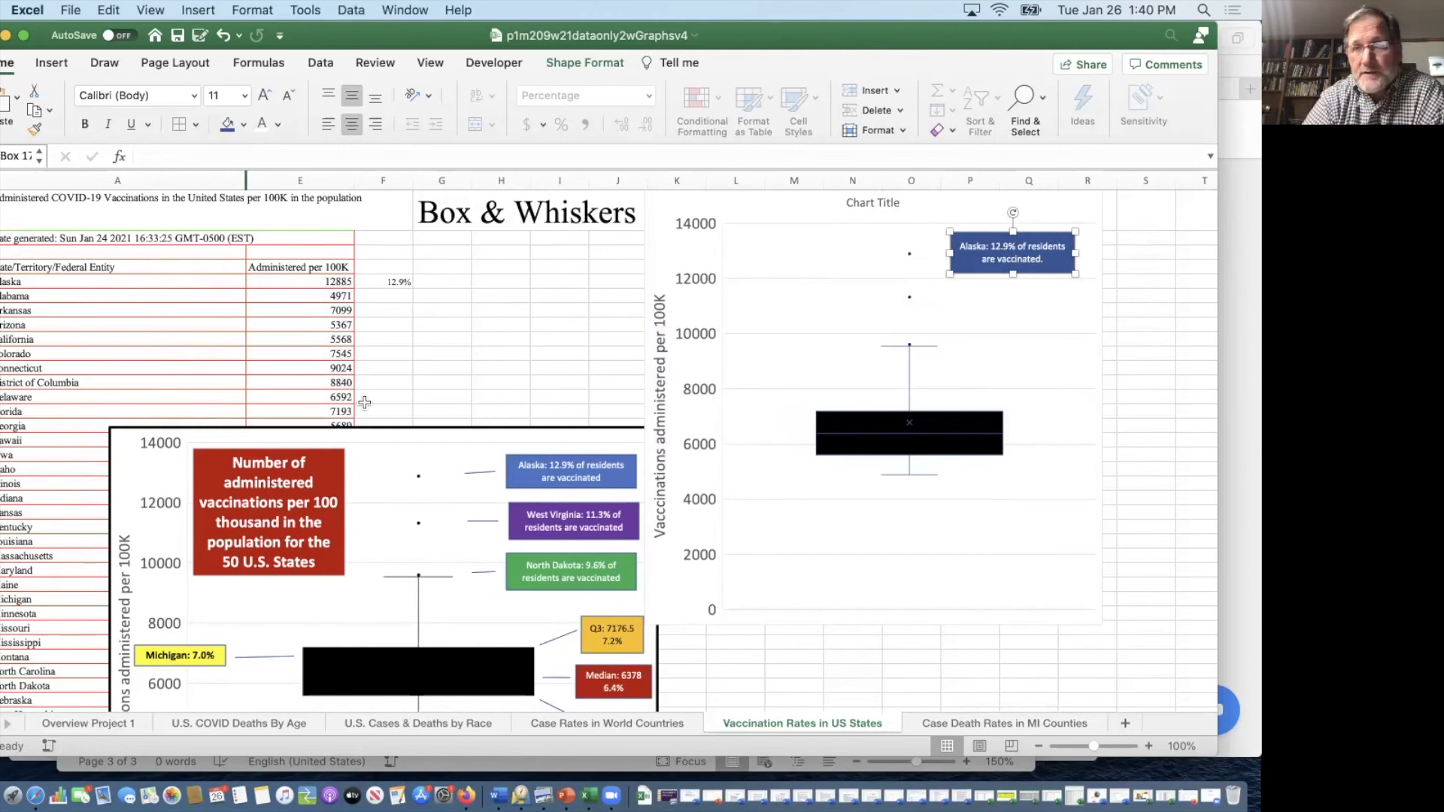
Step: Move the sample plot off the data columns, and find and select Michigan's name and vaccination rate in the table
drag(411, 428, 694, 256)
scroll(134, 511, down, 10)
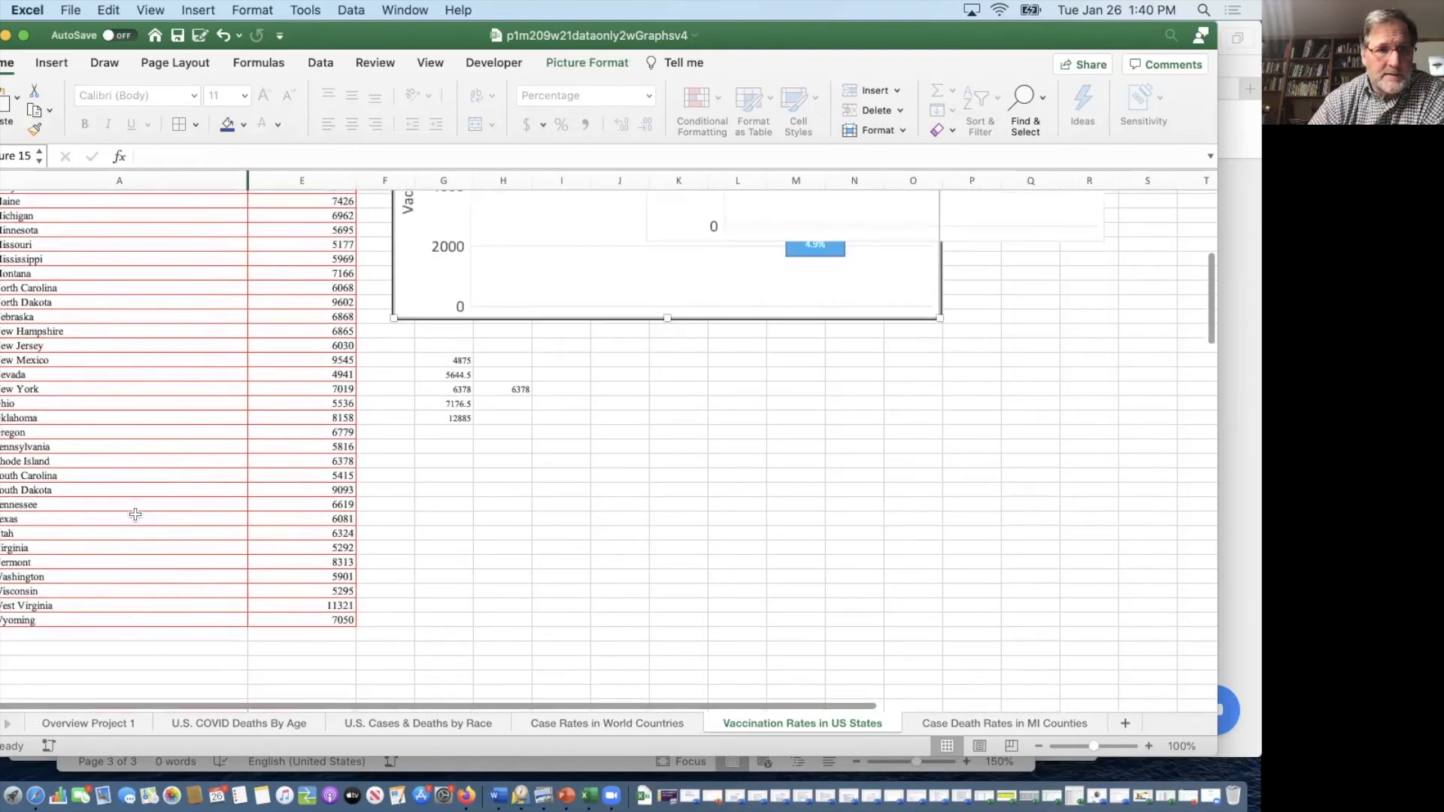
scroll(135, 514, up, 4)
click(233, 350)
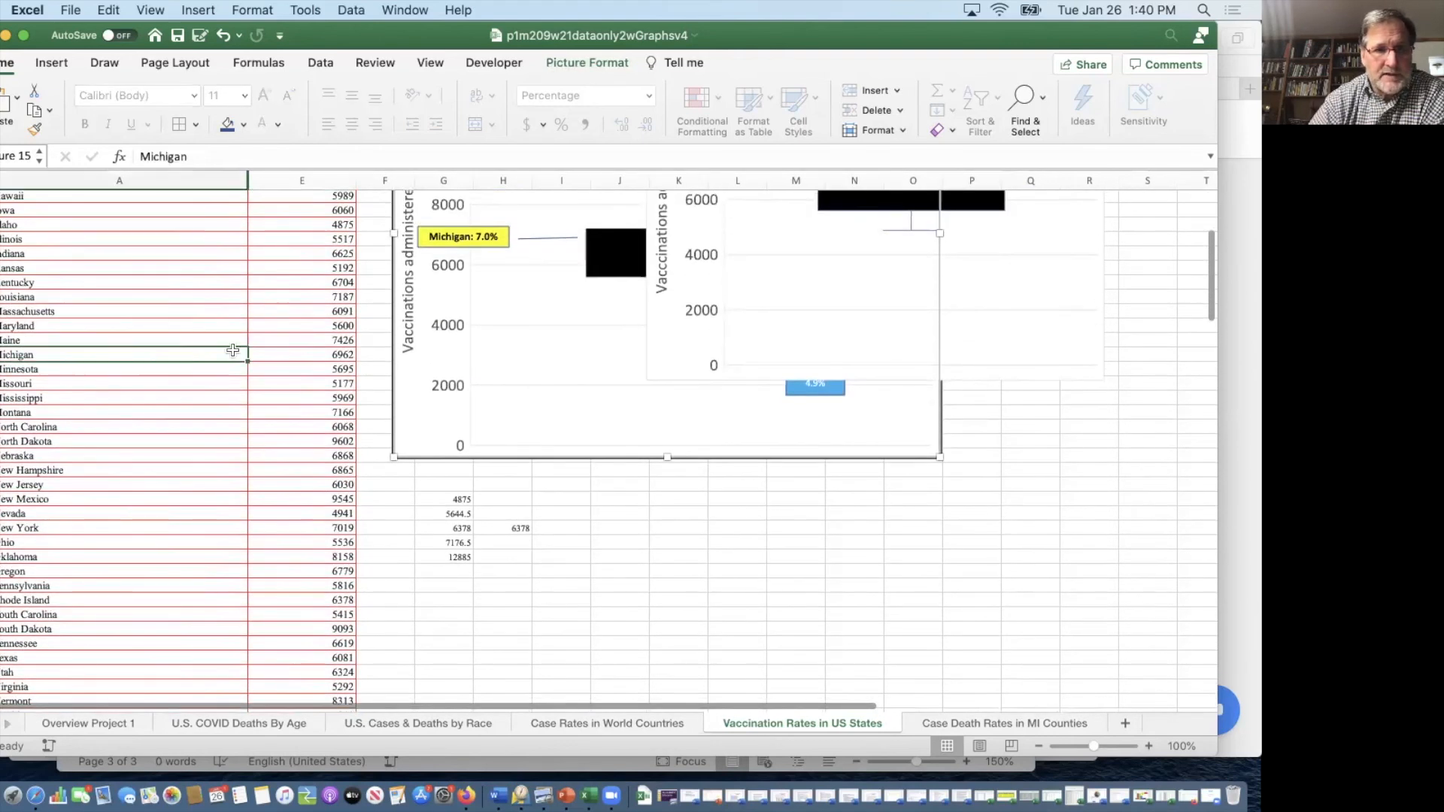
drag(233, 350, 323, 352)
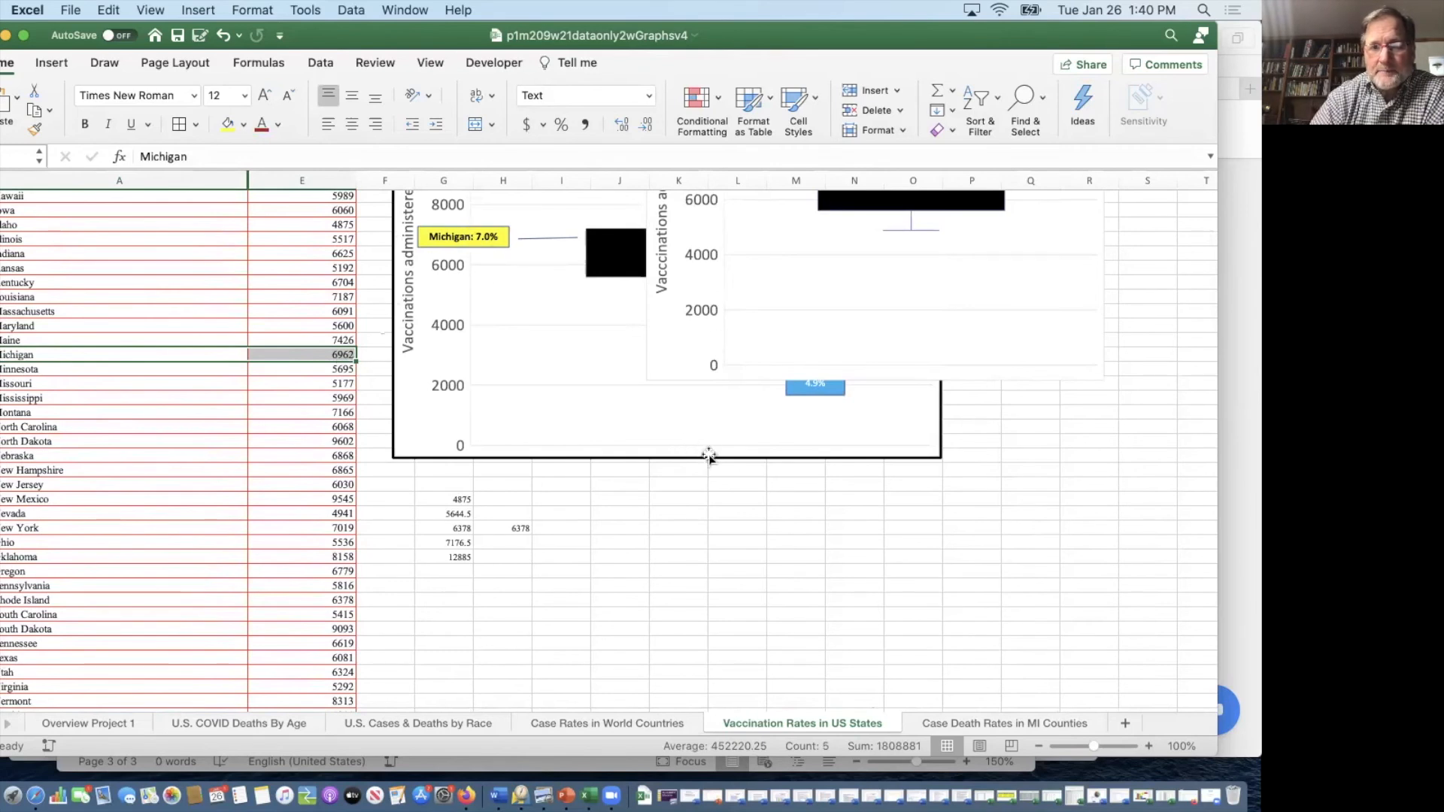
scroll(704, 458, up, 5)
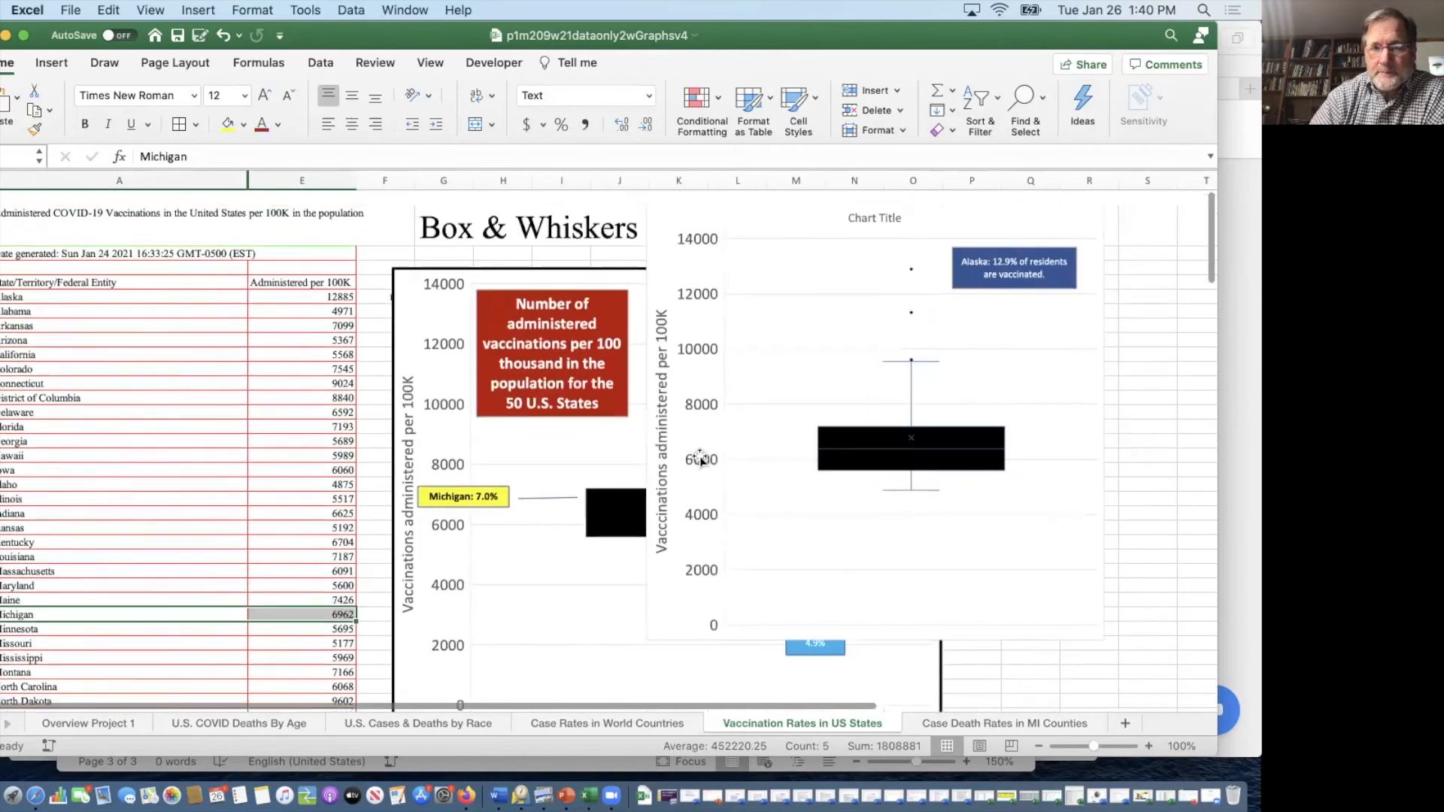
Step: Copy the new vaccination box plot as a picture, as shown on screen
click(967, 542)
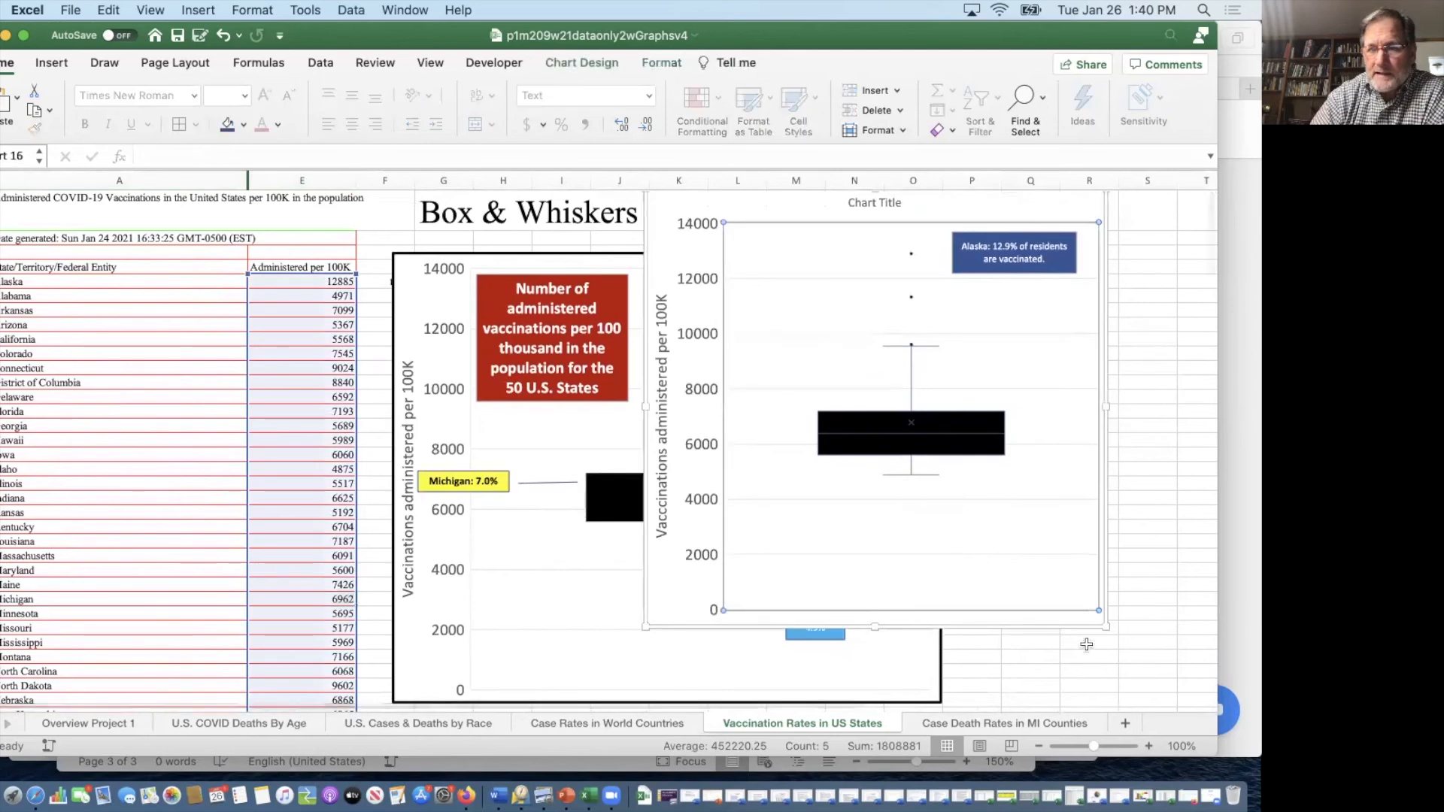
click(1080, 623)
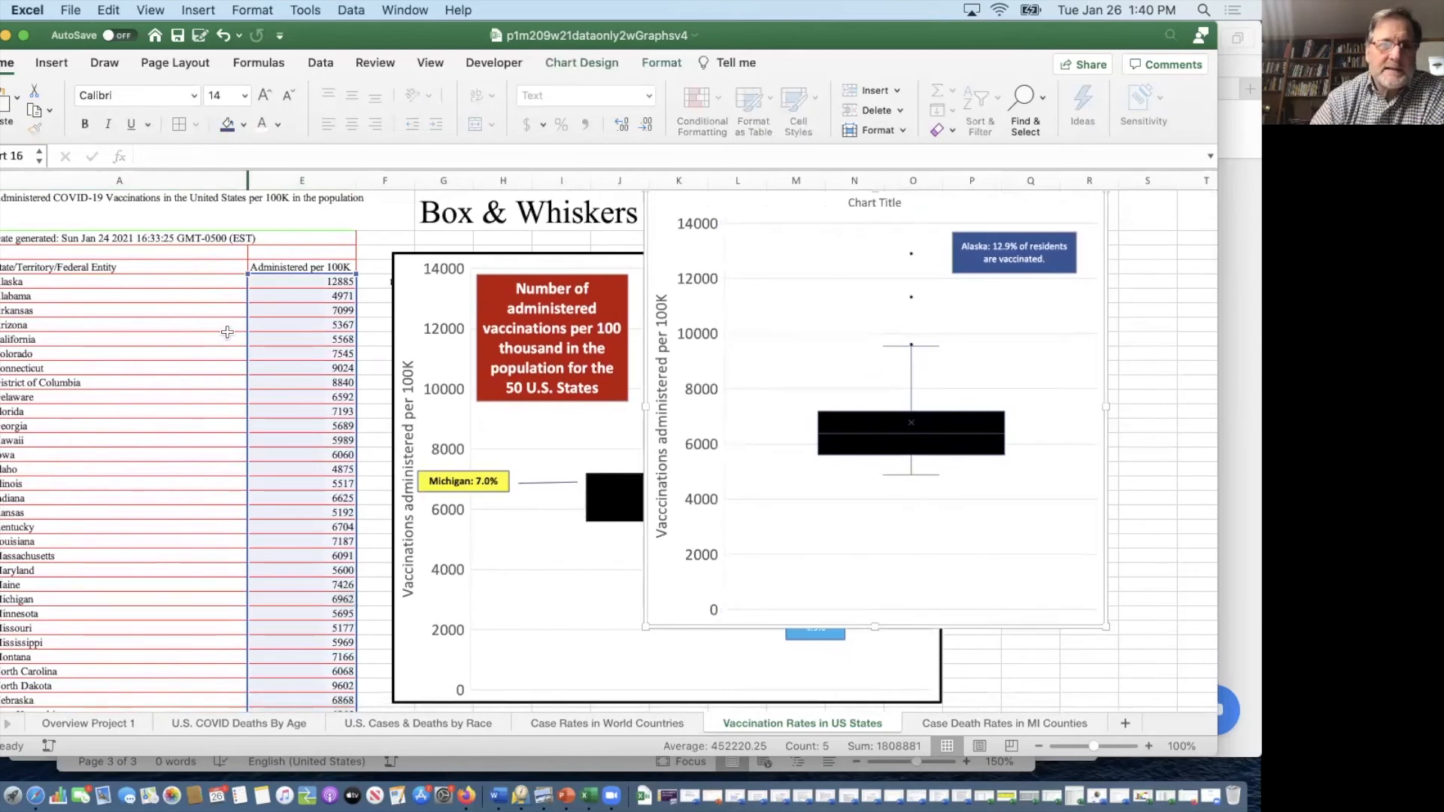
click(47, 111)
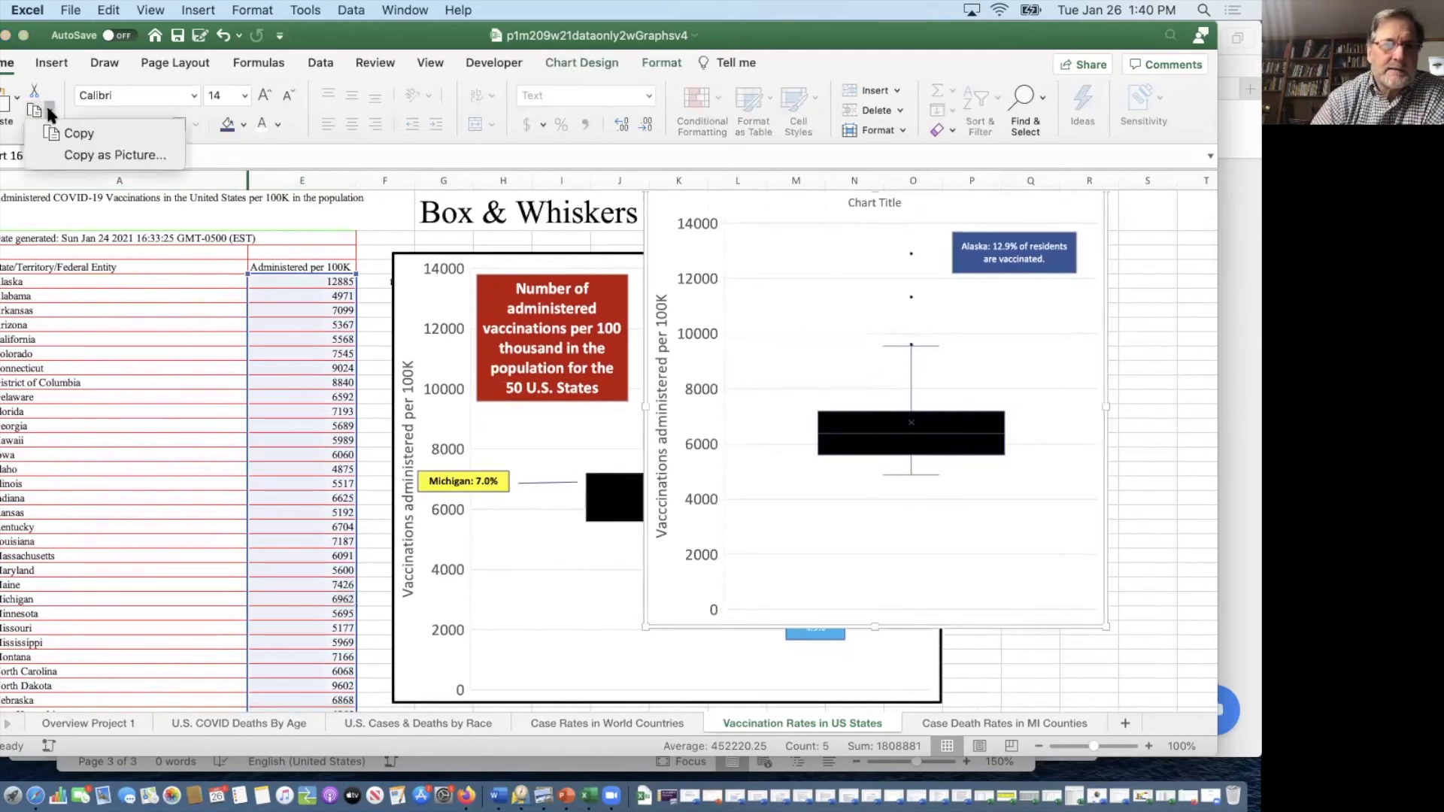
click(90, 151)
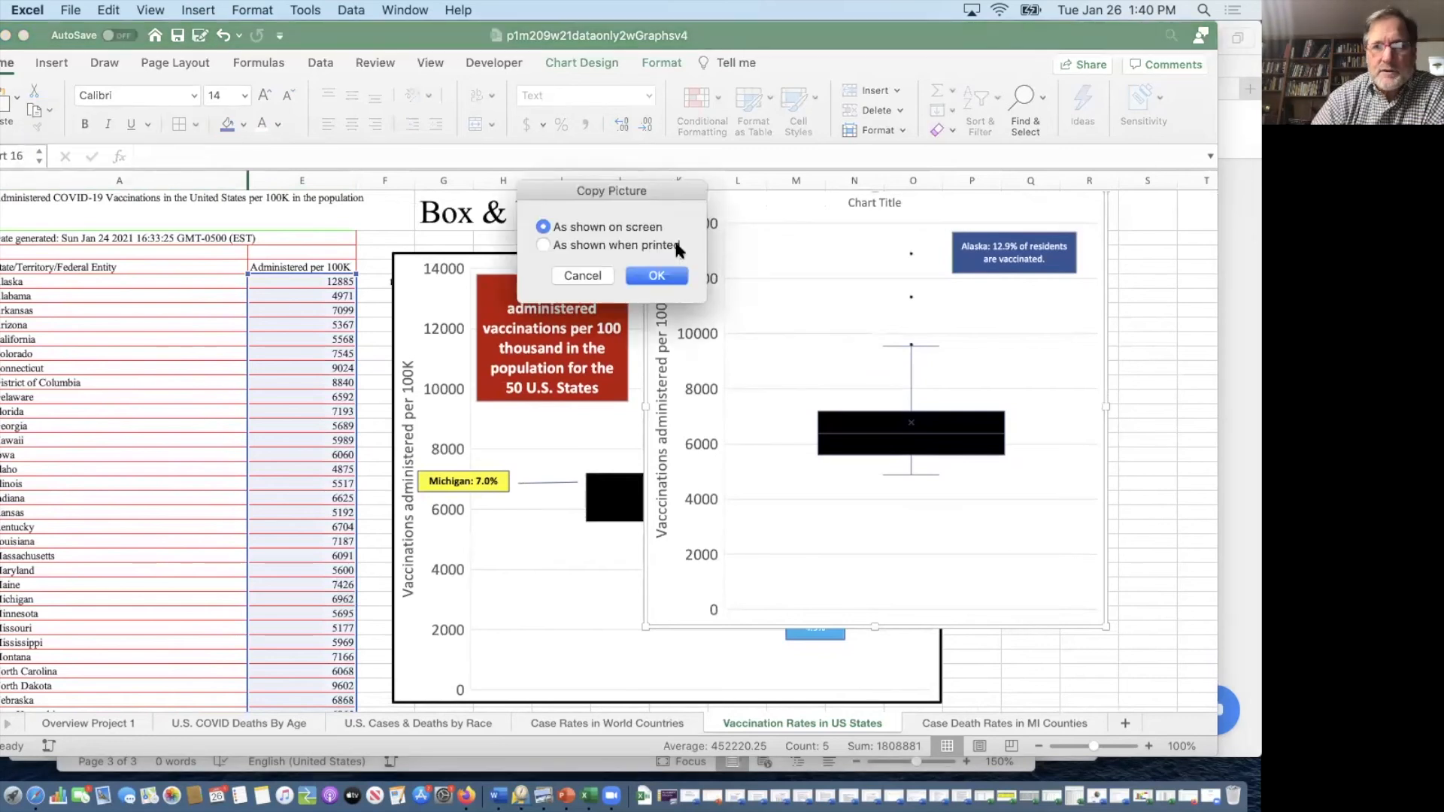
click(654, 276)
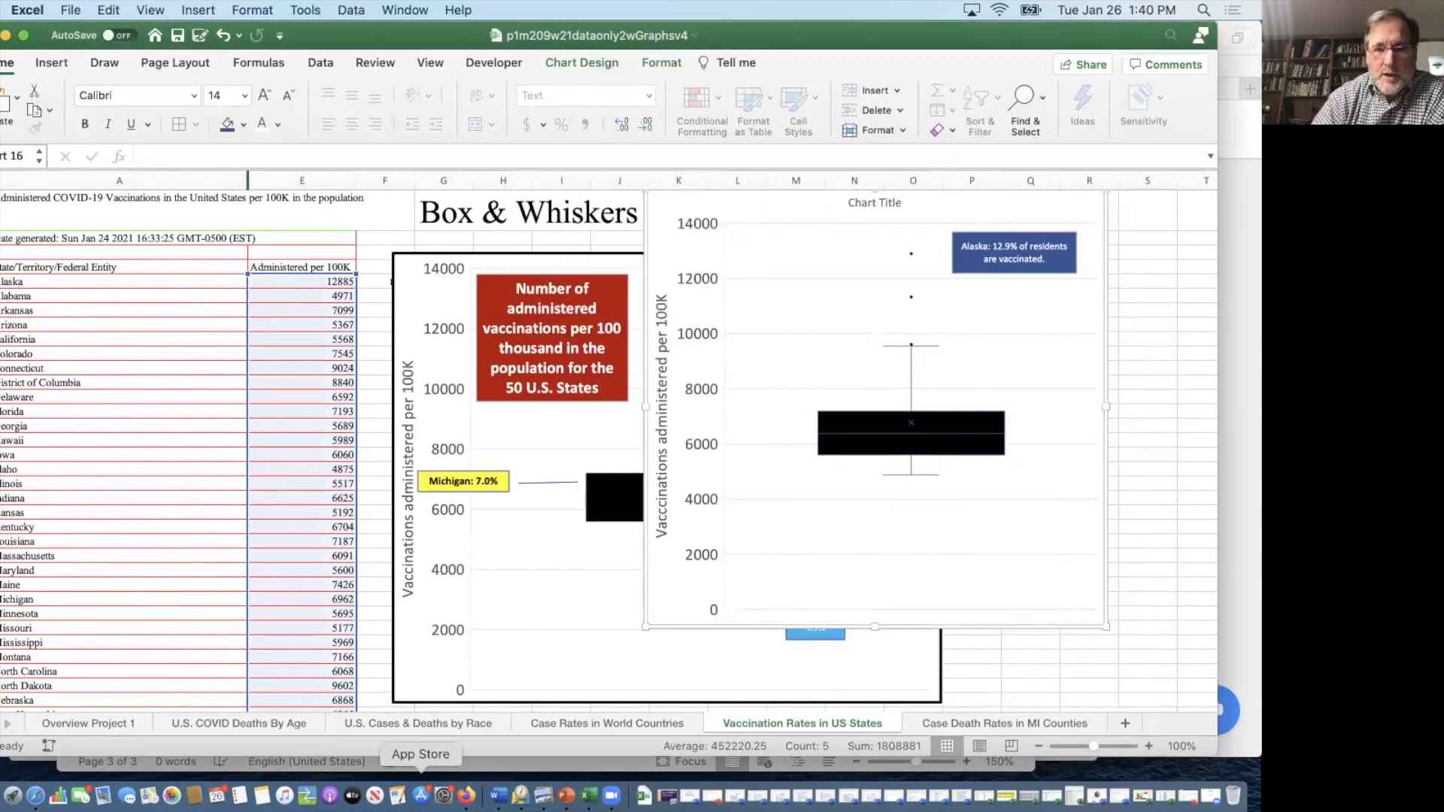
Step: Switch to Word, paste the box plot picture on page 3, and add a blank line below it
click(498, 796)
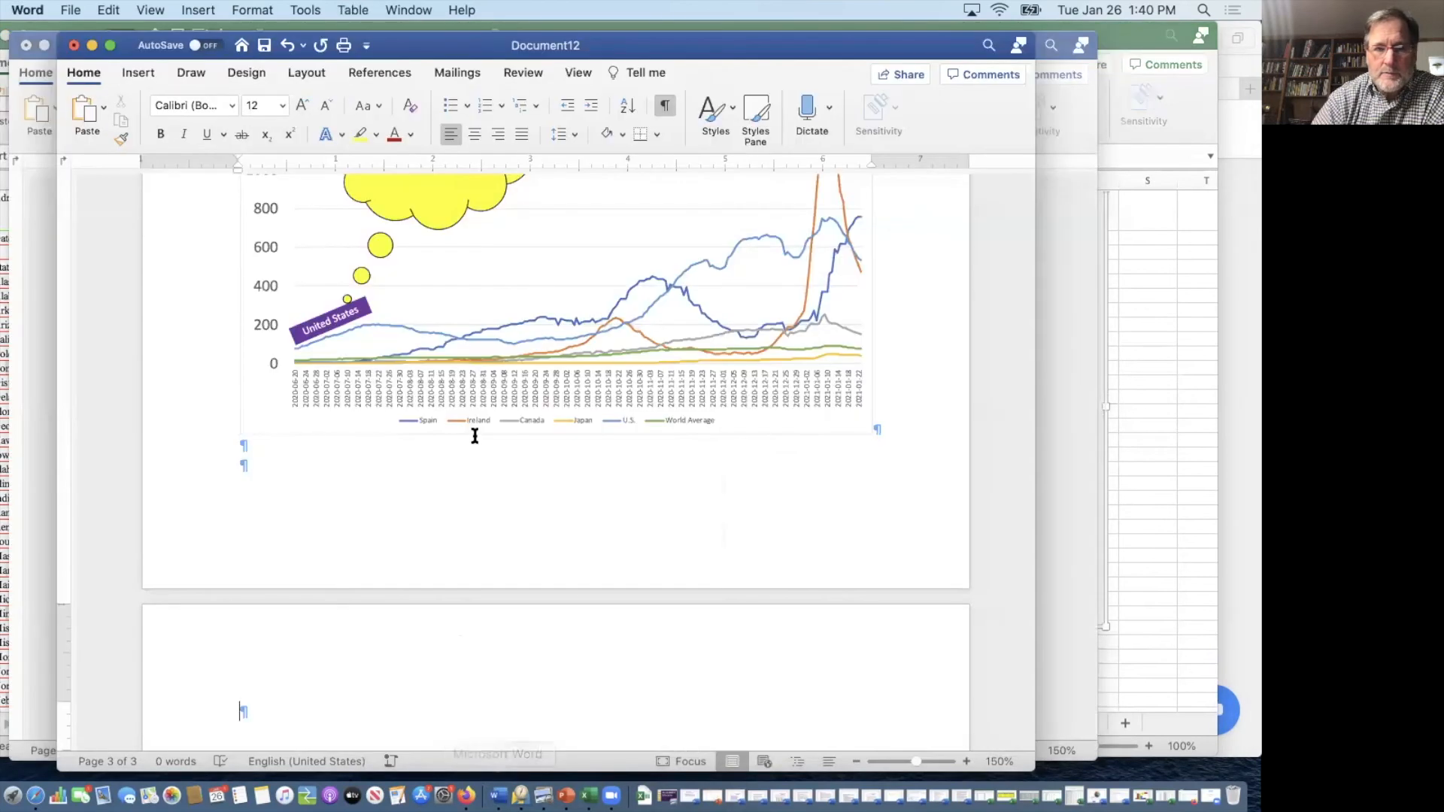
key(super+v)
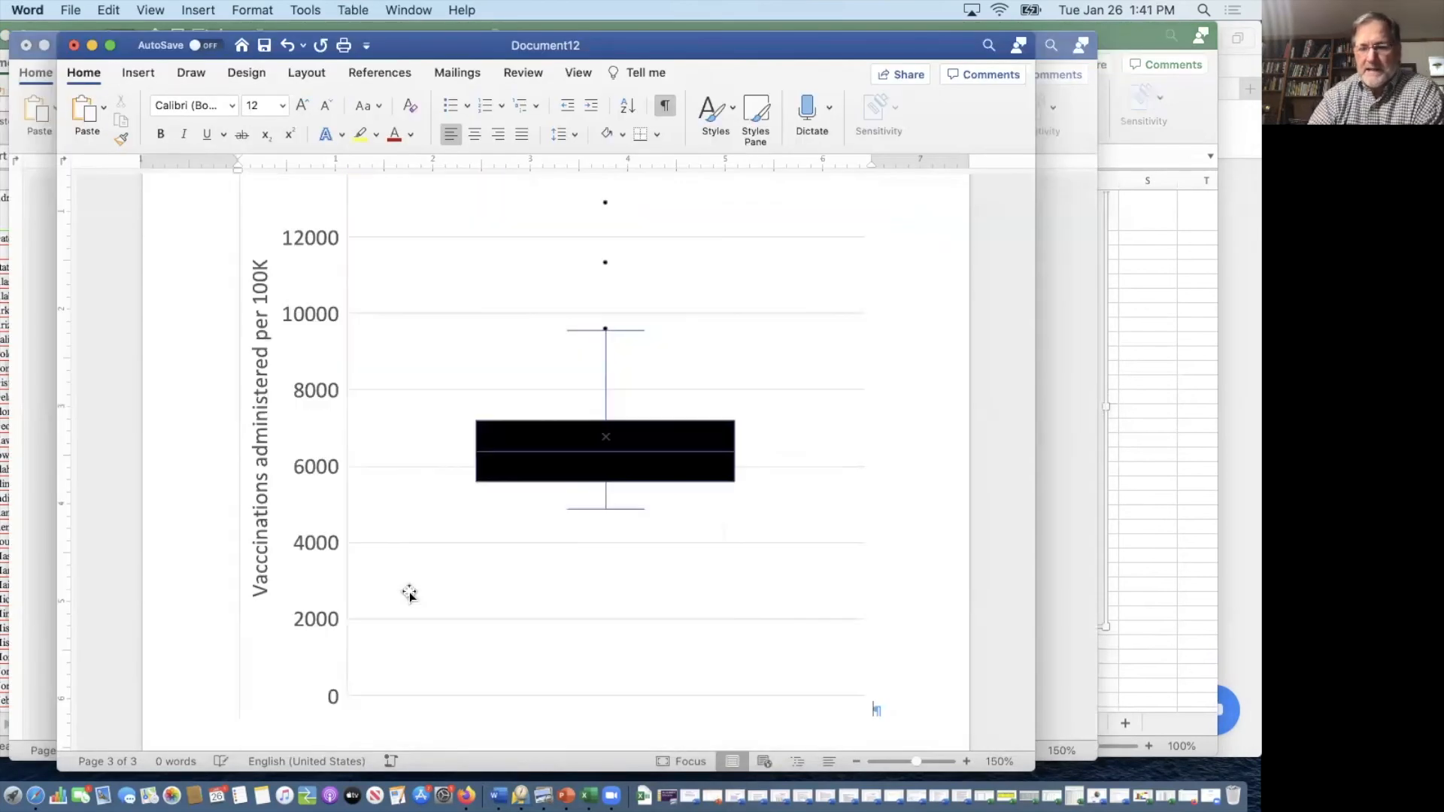
key(Return)
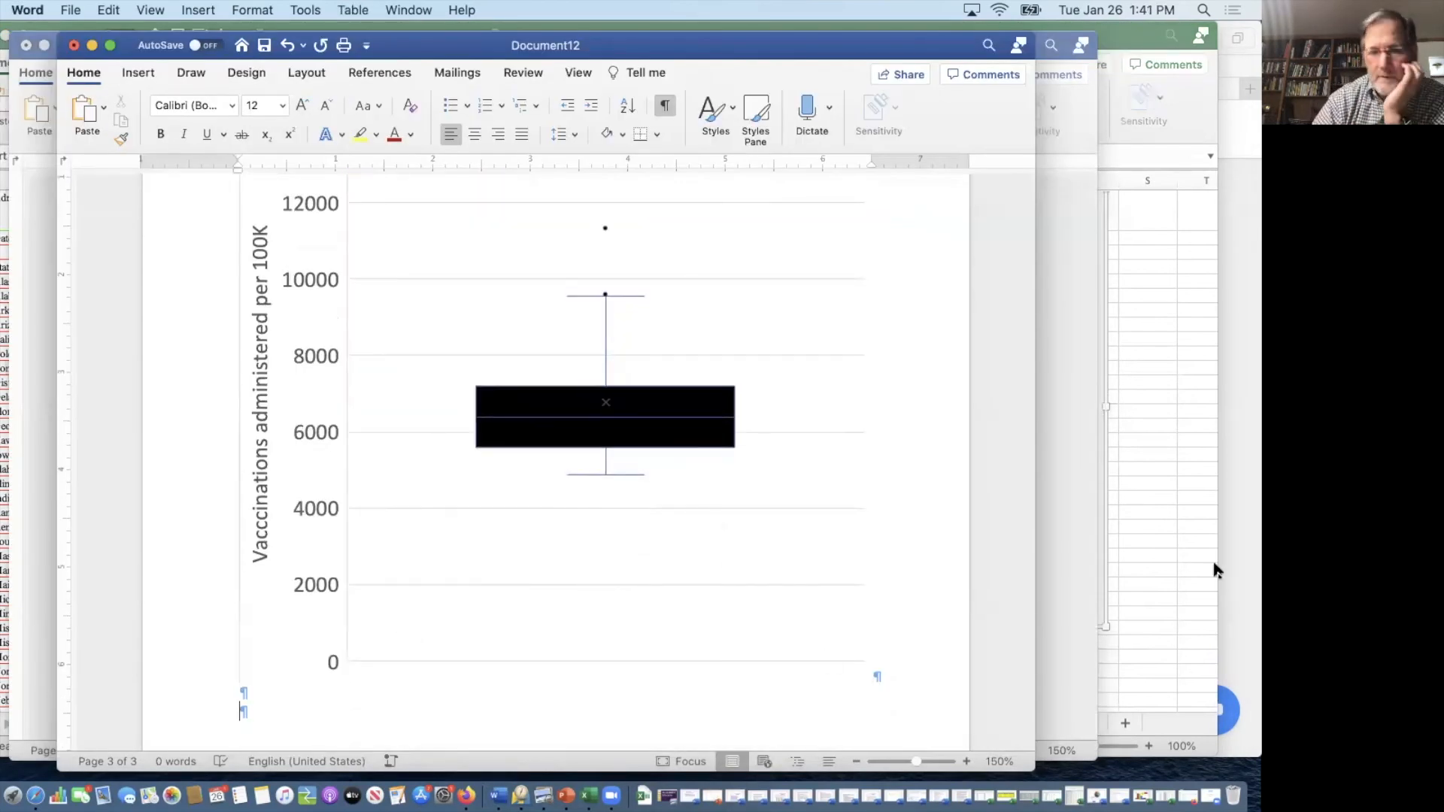
Step: Switch back to Excel and review the Overview Project 1 requirements and the highlighted county rows on the Case Death Rates in MI Counties sheet
click(589, 796)
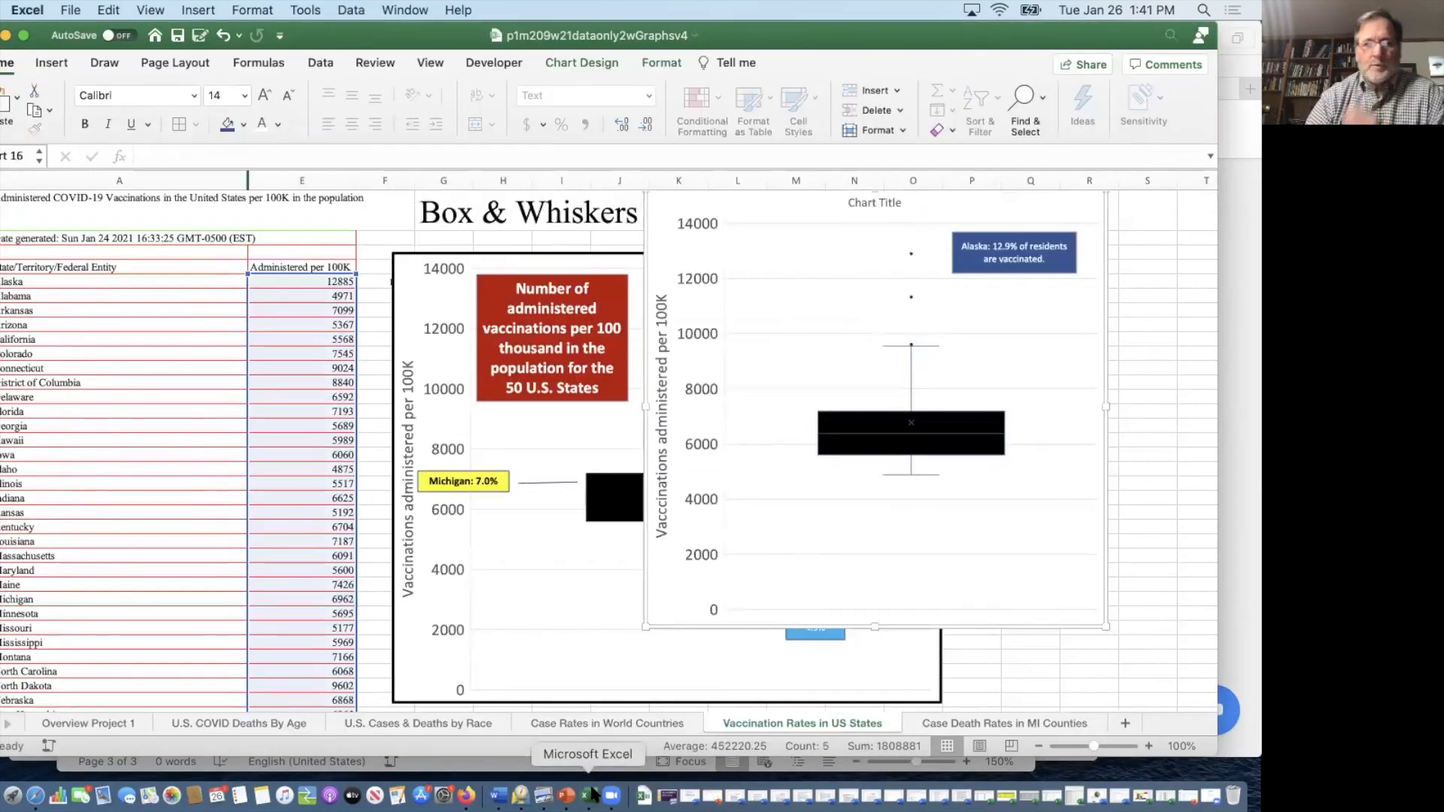
click(78, 720)
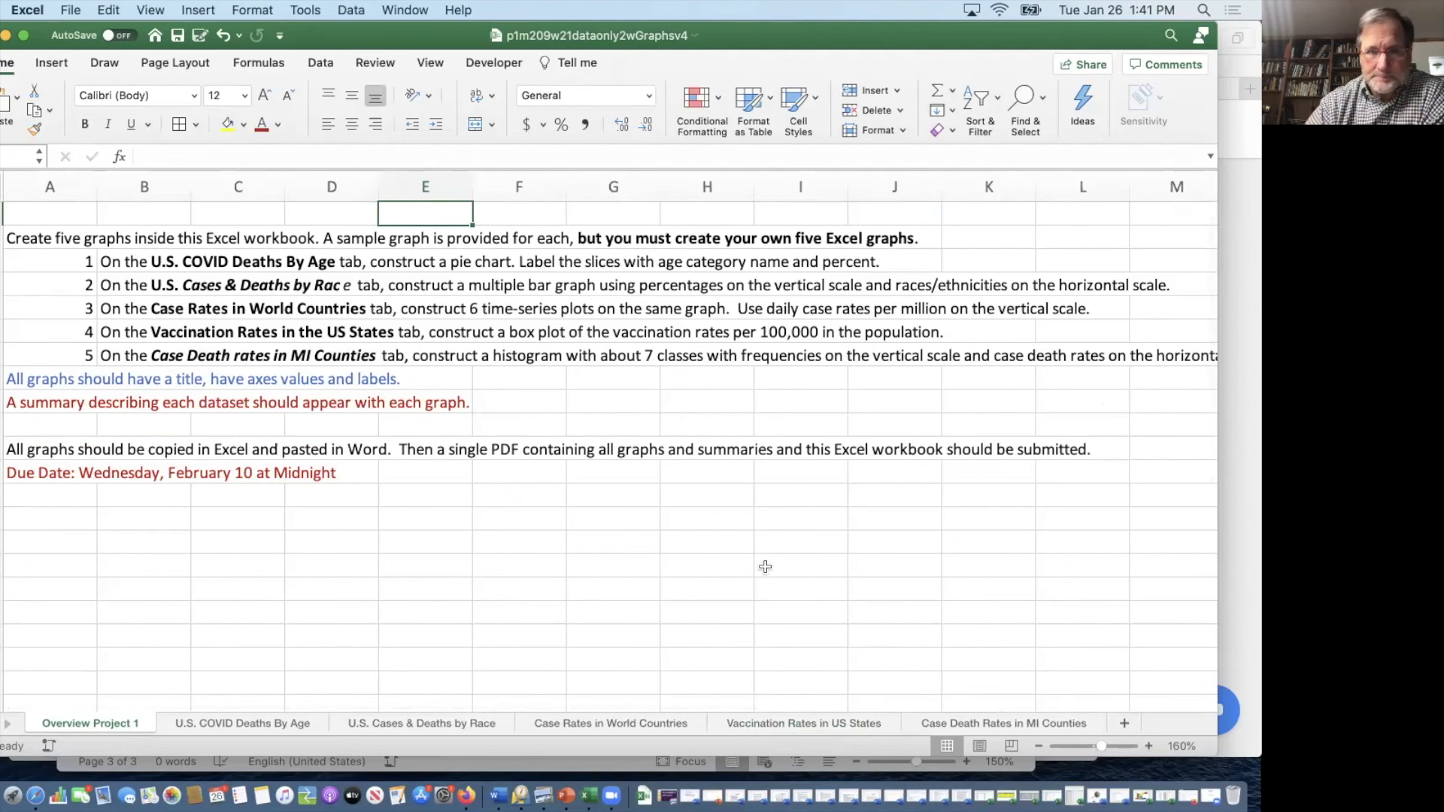
click(1026, 720)
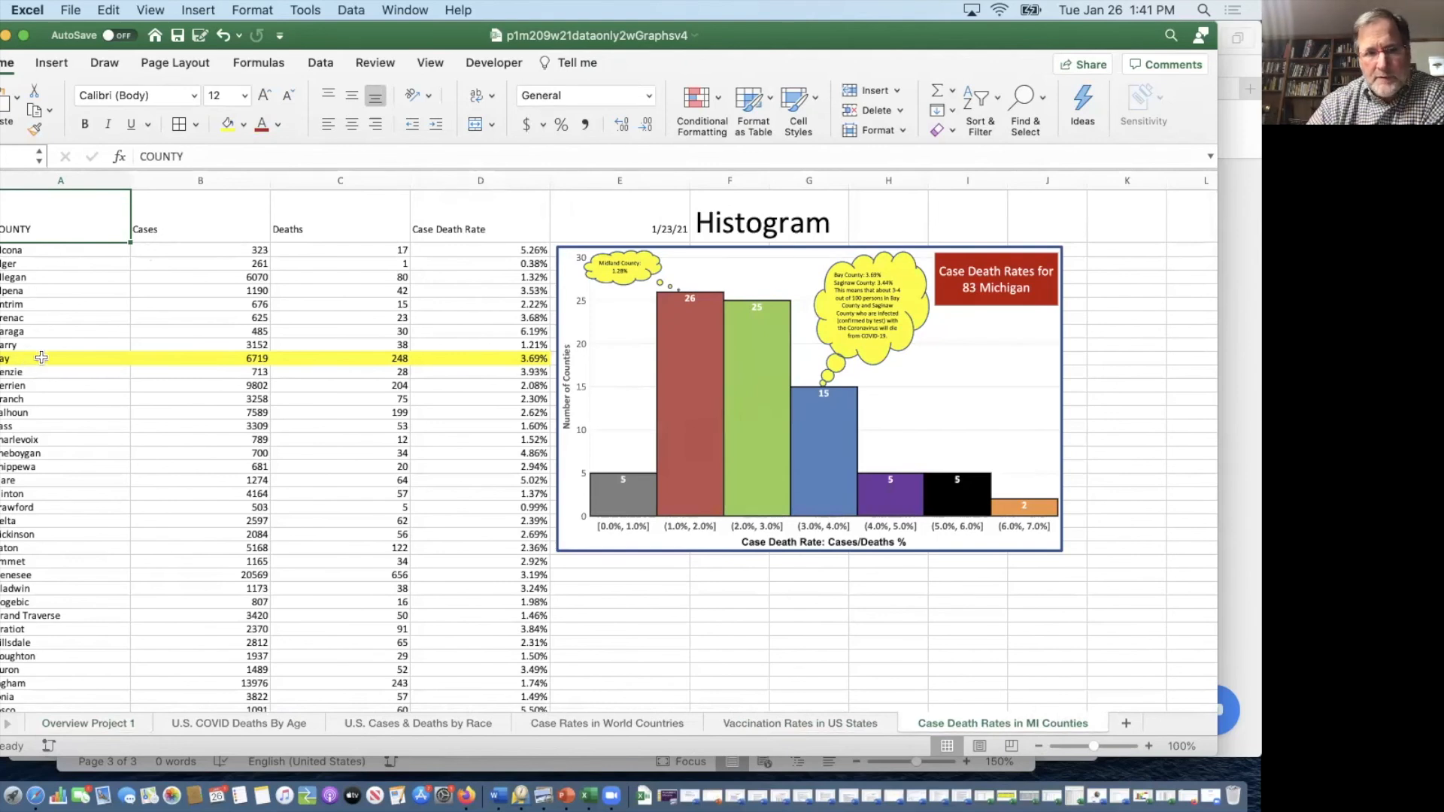
scroll(123, 348, down, 5)
scroll(112, 348, down, 10)
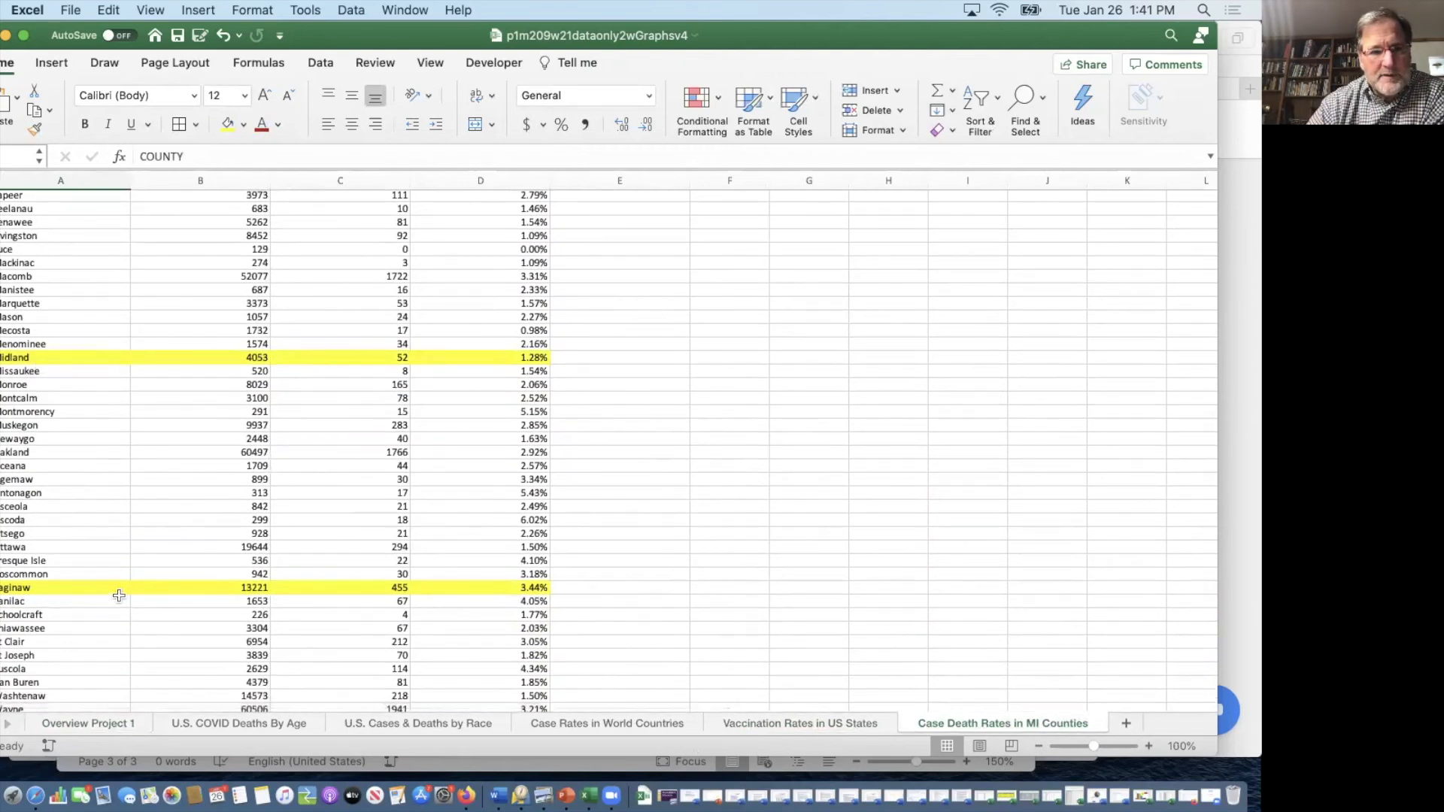
scroll(128, 617, down, 8)
scroll(119, 595, up, 17)
scroll(119, 596, up, 7)
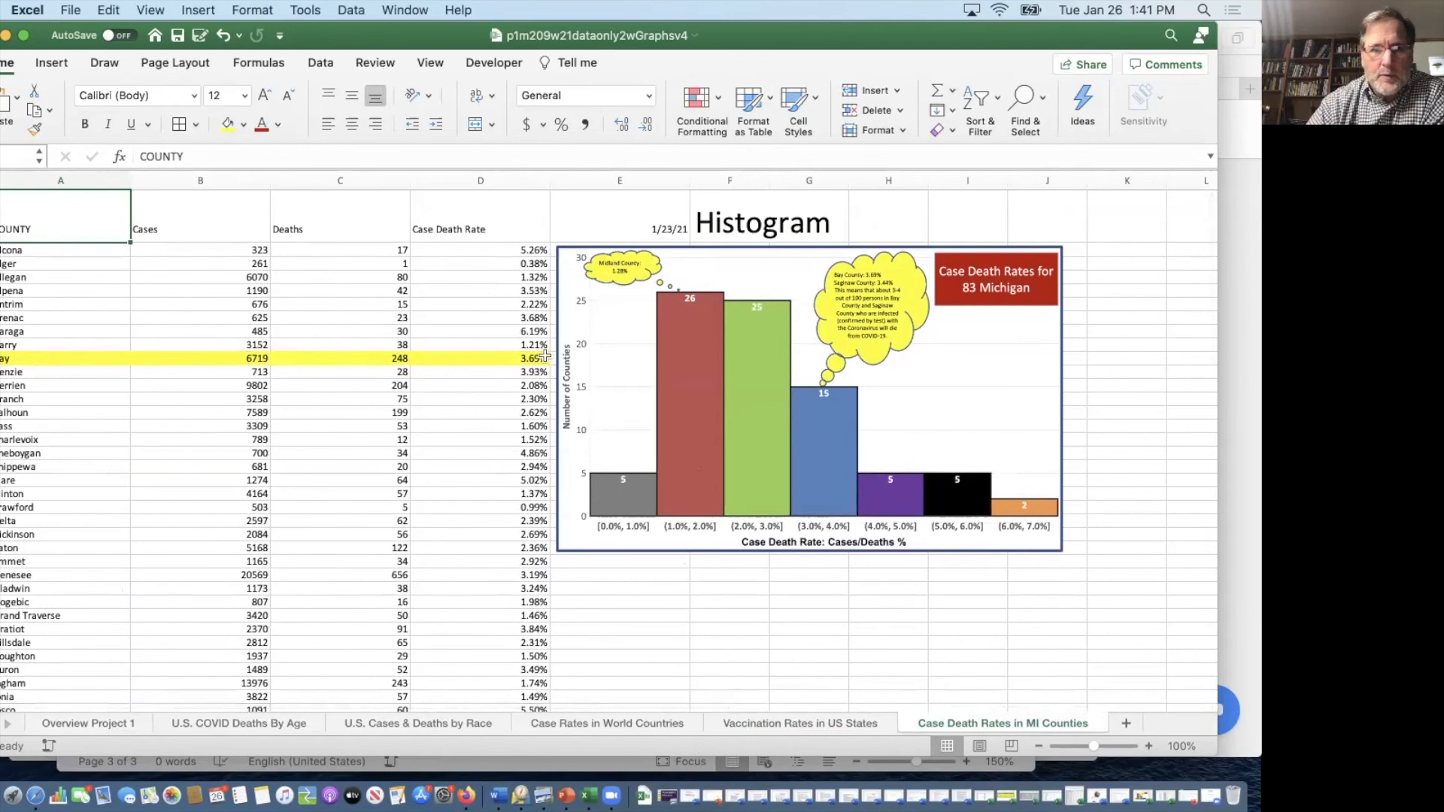
Step: Insert a histogram from all the county values in the Case Death Rate column, down to Wexford
drag(479, 249, 490, 628)
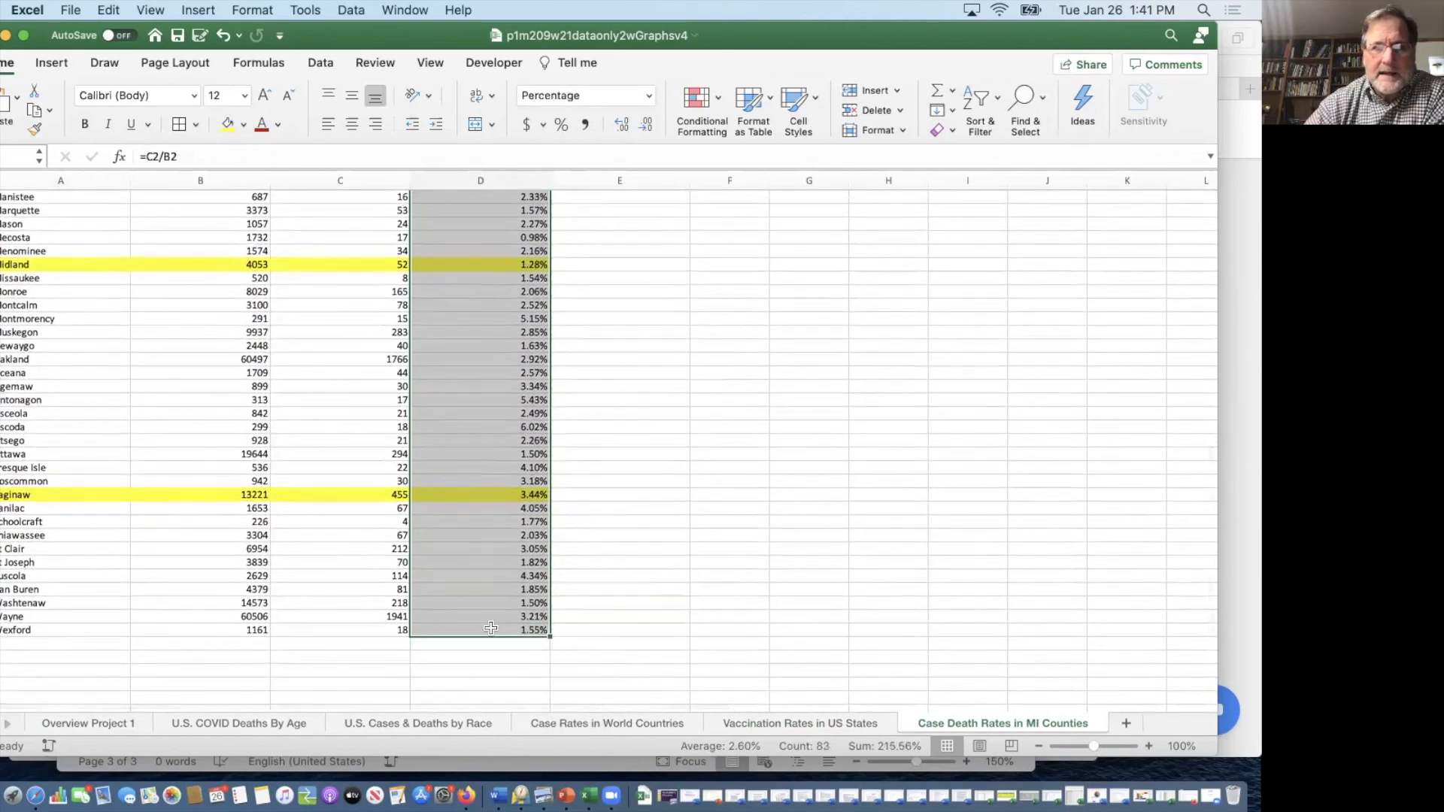
click(51, 63)
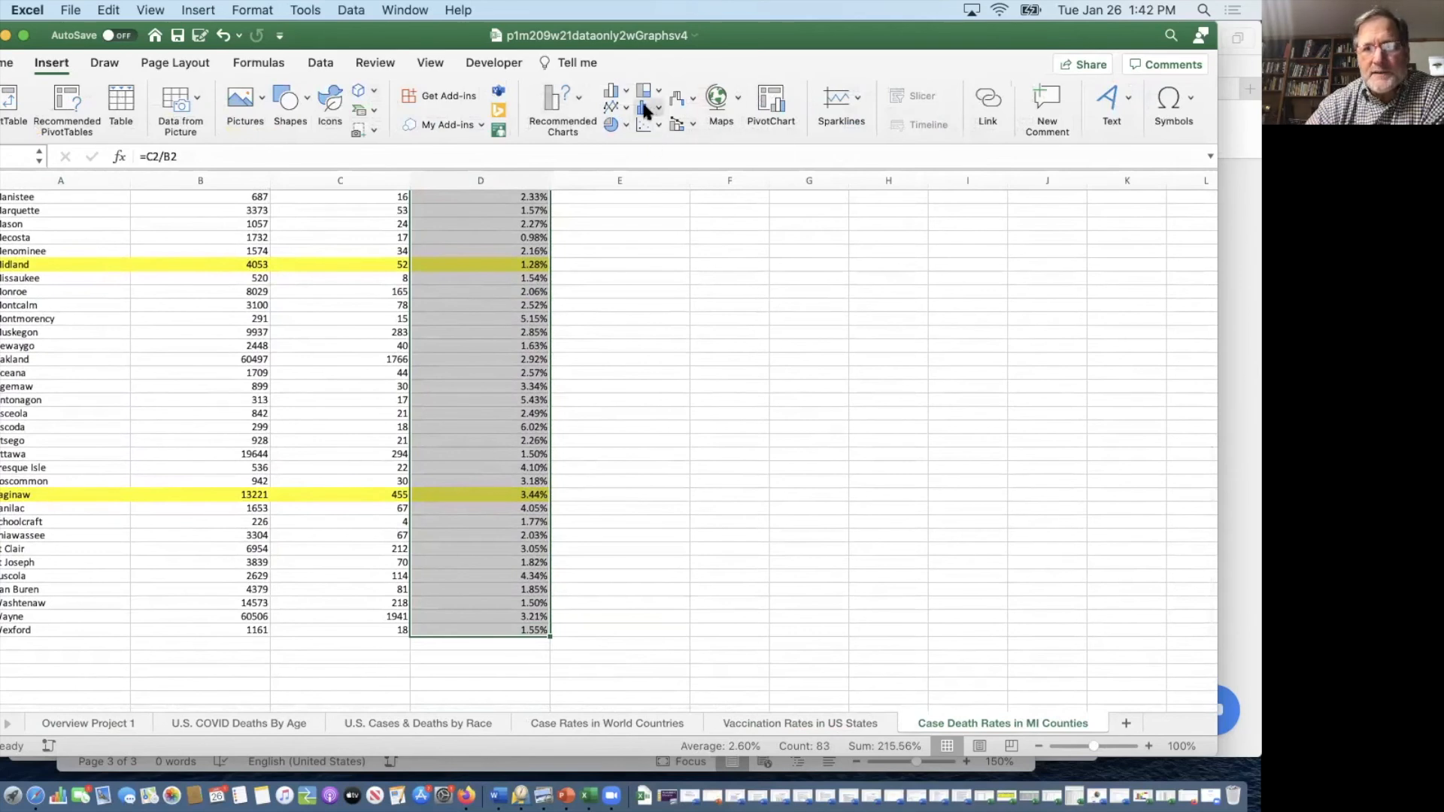
click(657, 114)
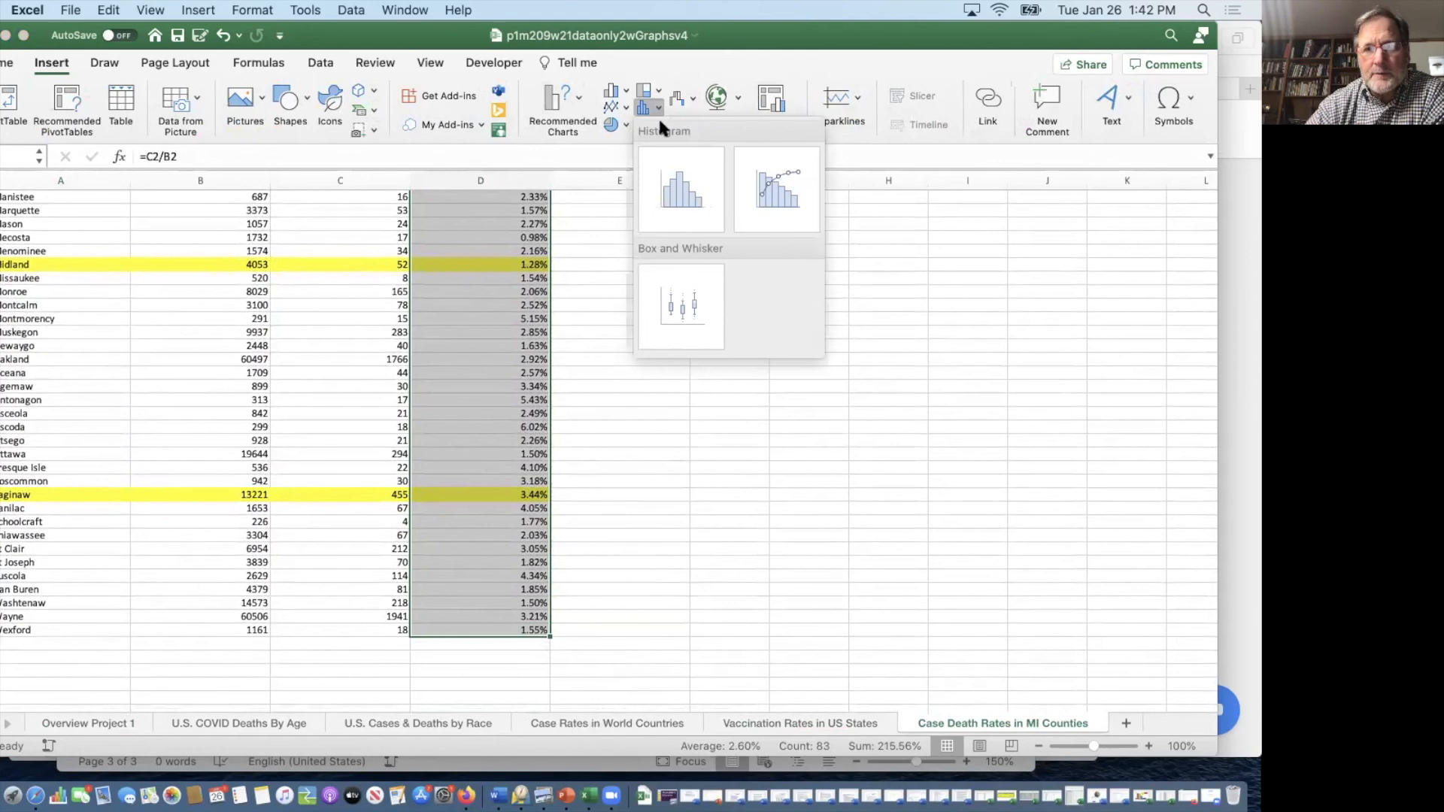
click(674, 191)
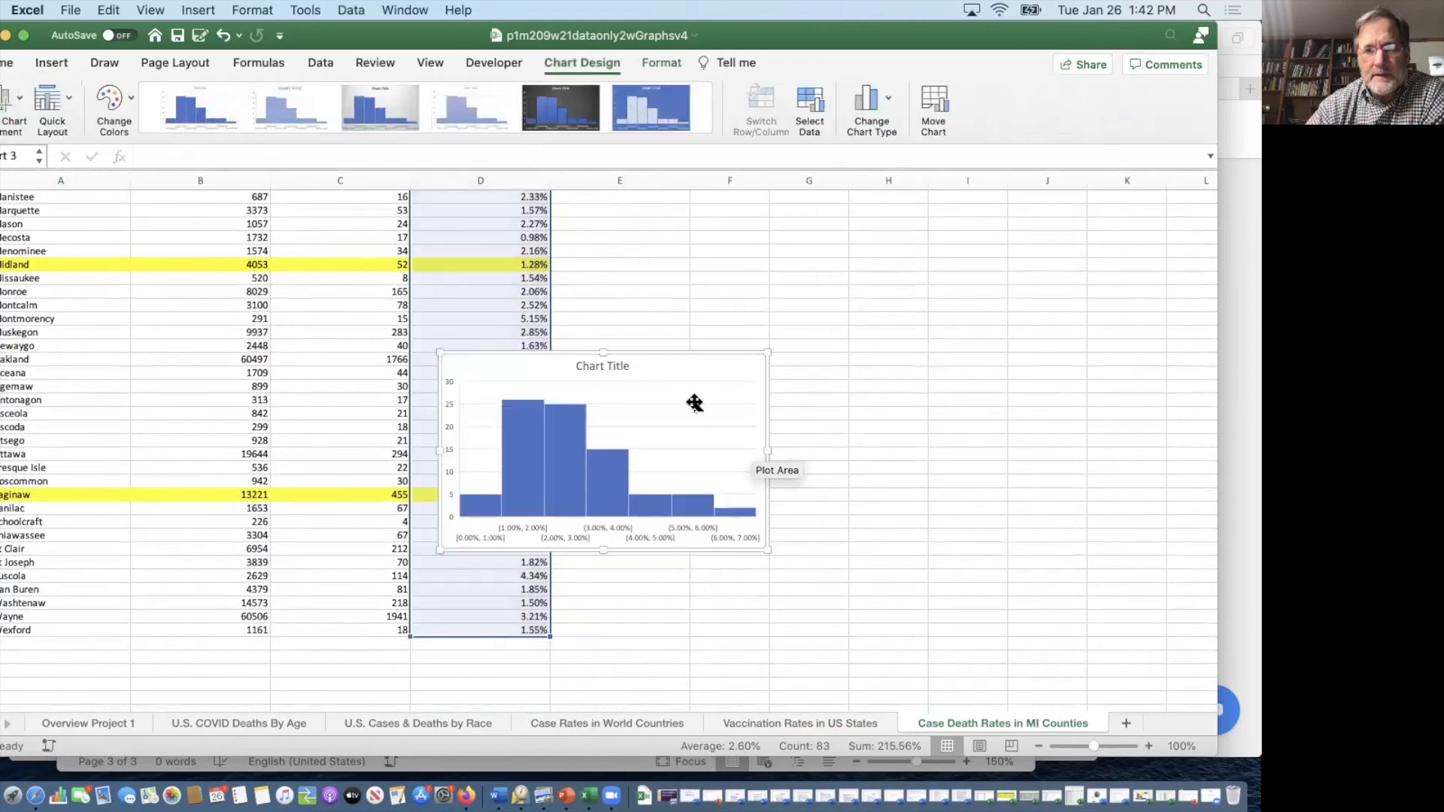
Step: Cut the new histogram from the lower rows and paste it at the beginning of the sheet, near the COUNTY heading
drag(675, 353, 879, 245)
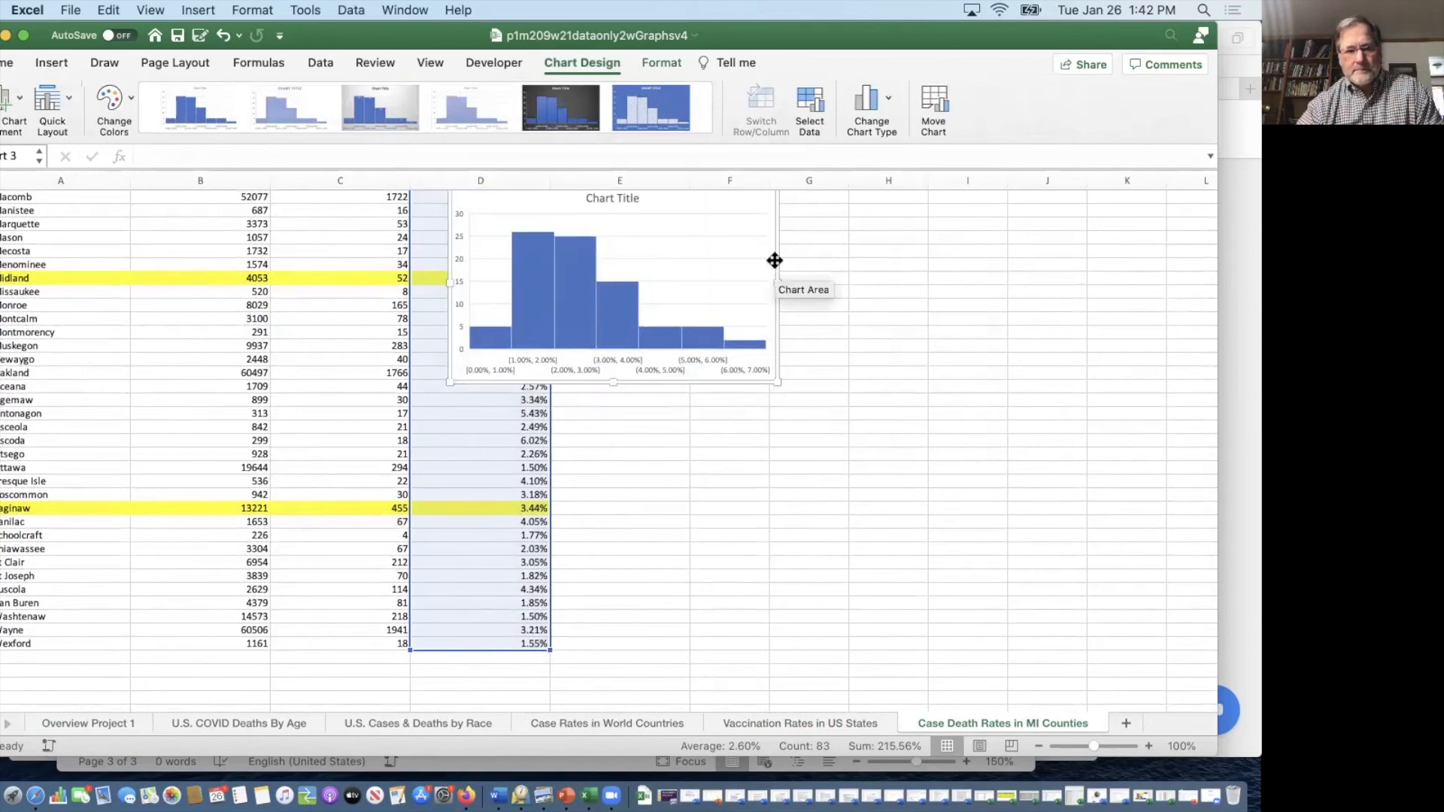
key(super+x)
scroll(774, 257, up, 10)
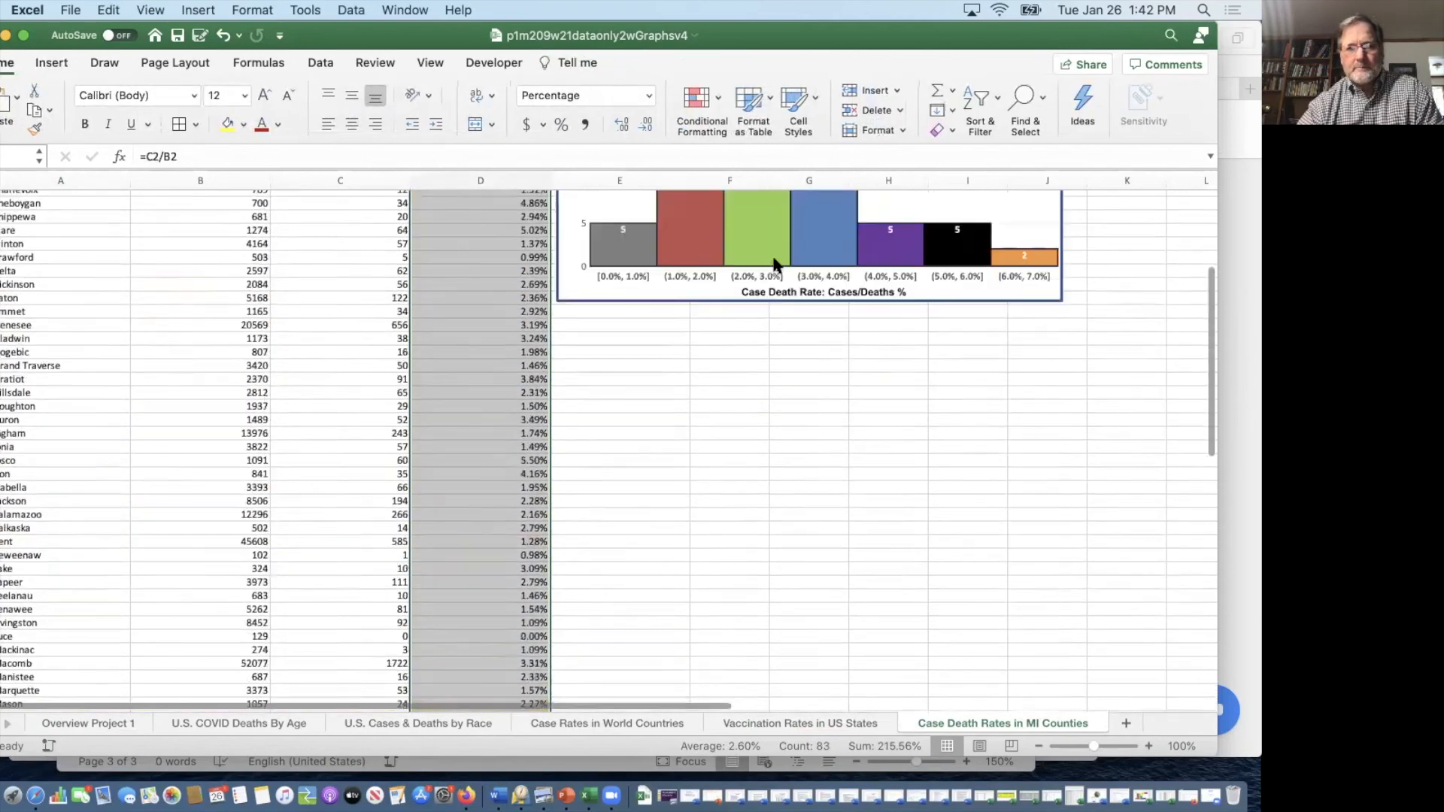
scroll(774, 259, up, 5)
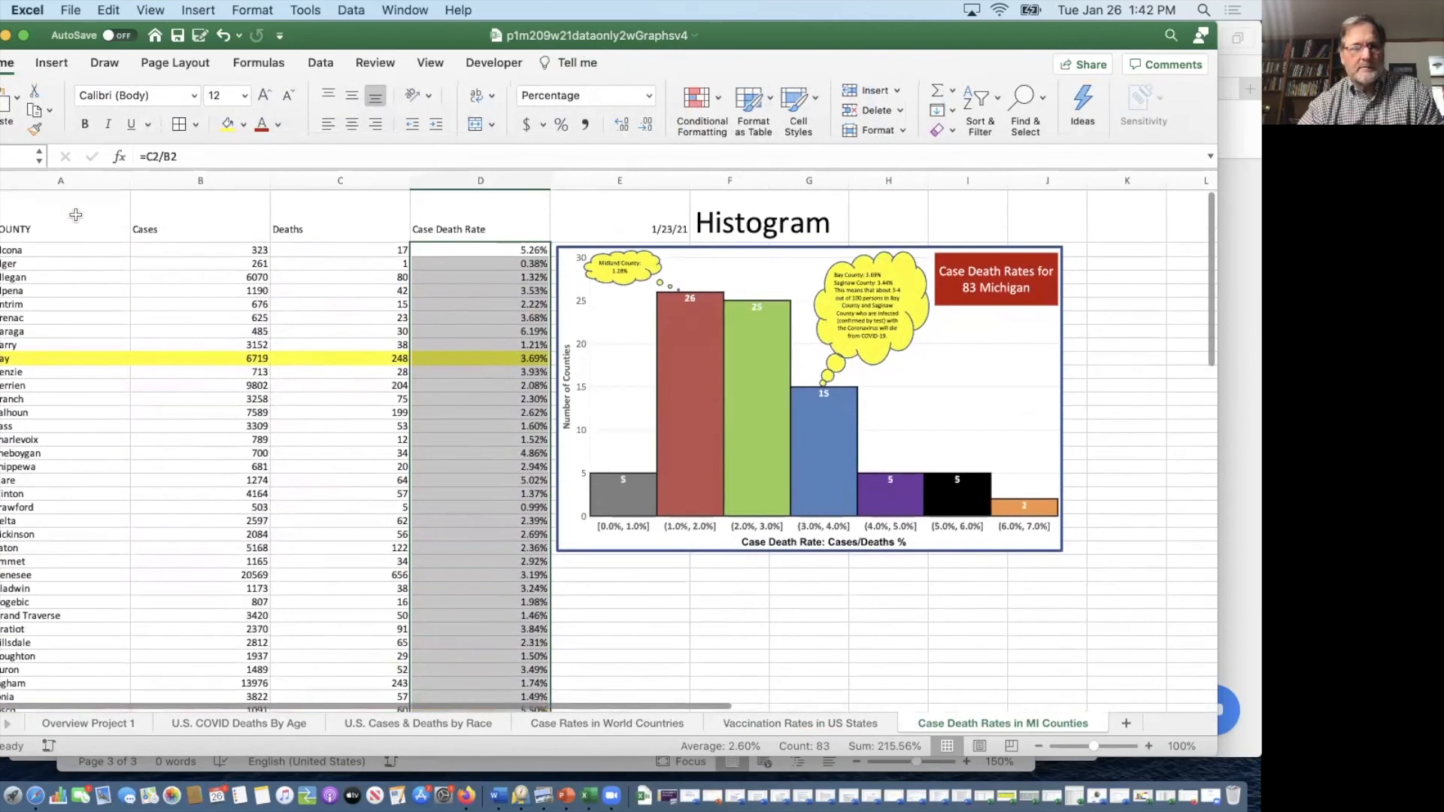
click(75, 215)
key(super+v)
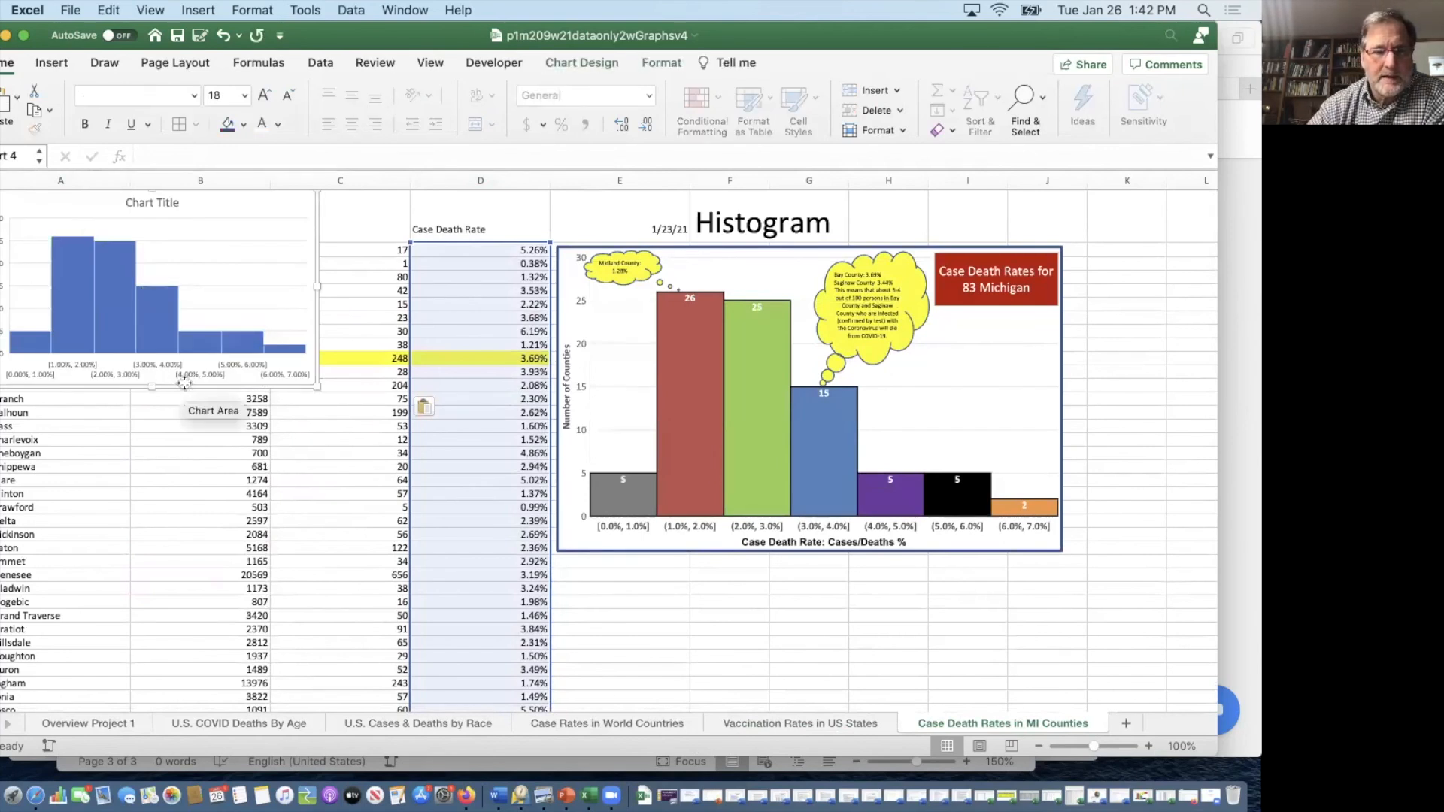
Step: Move the sample histogram over columns A to D and place the new histogram beside it, below the Histogram heading
drag(184, 390, 429, 466)
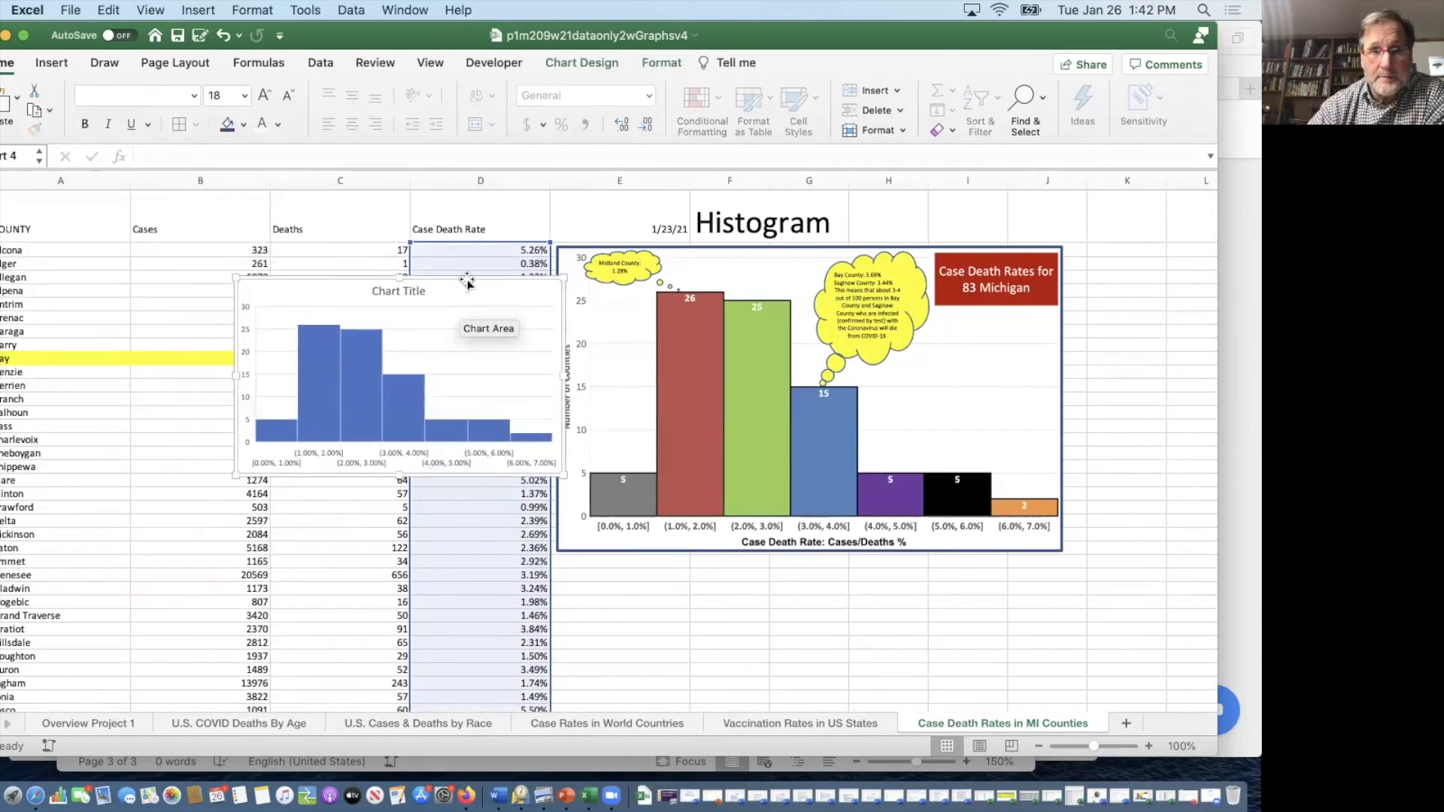
drag(474, 274, 786, 552)
click(798, 331)
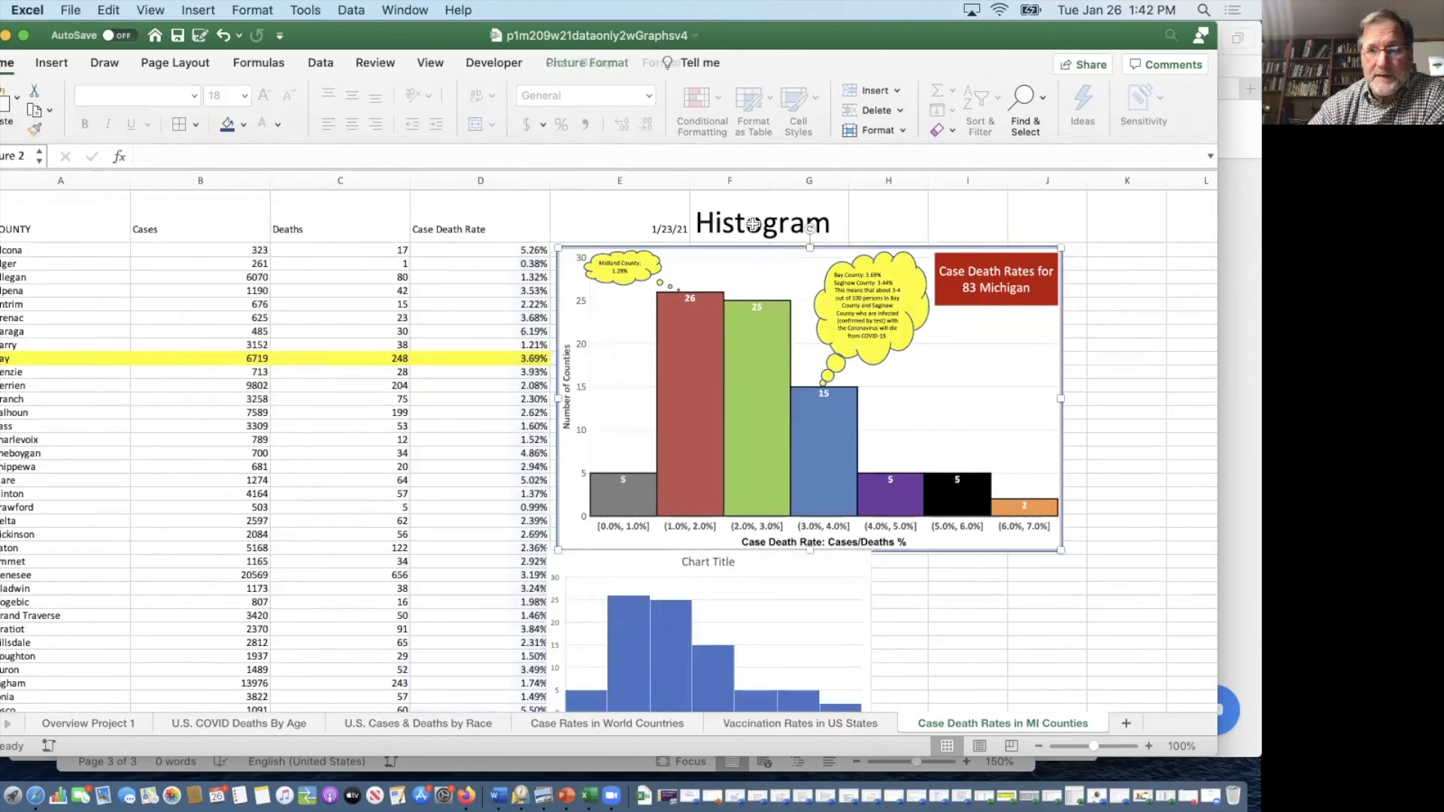
drag(798, 331, 388, 202)
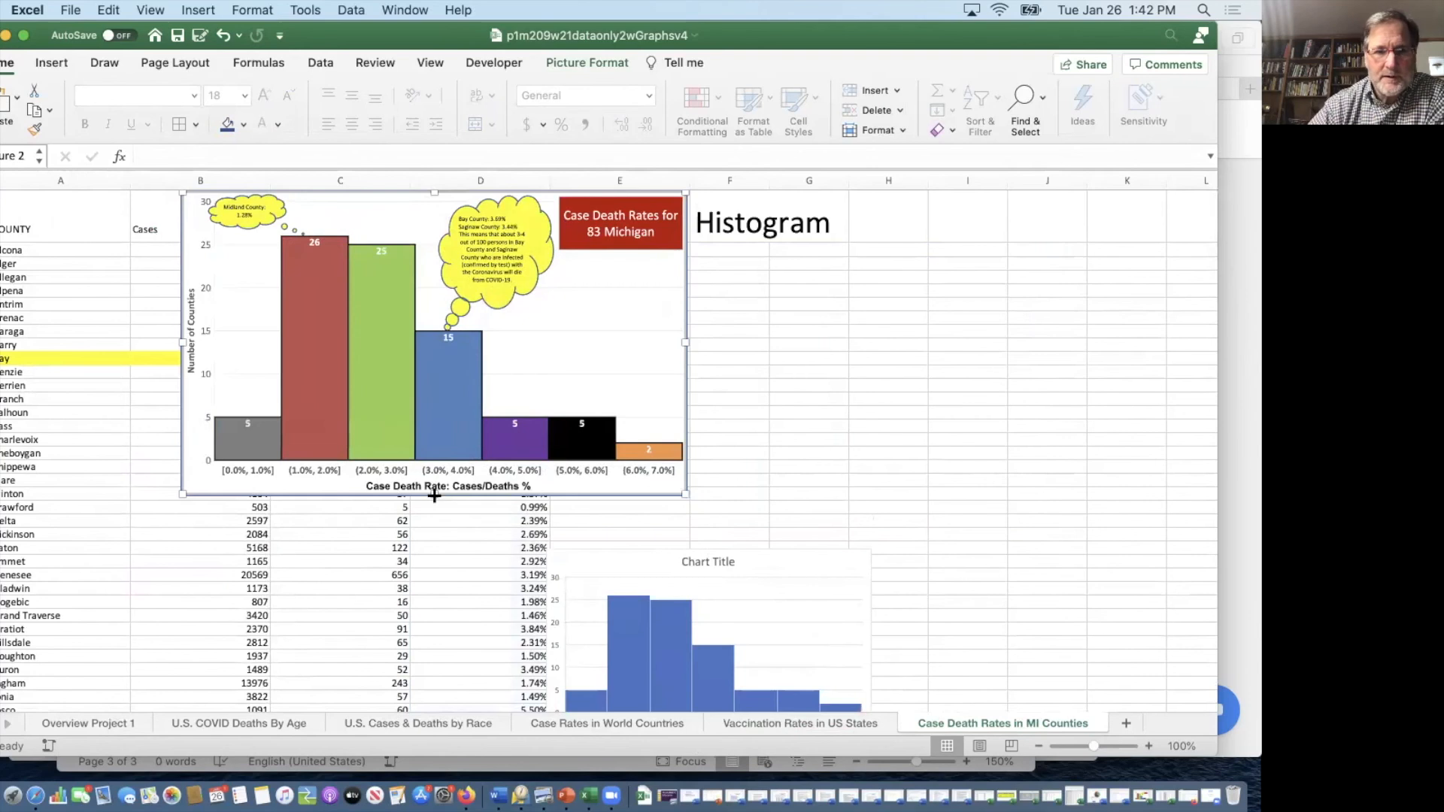
drag(380, 490, 191, 521)
click(606, 597)
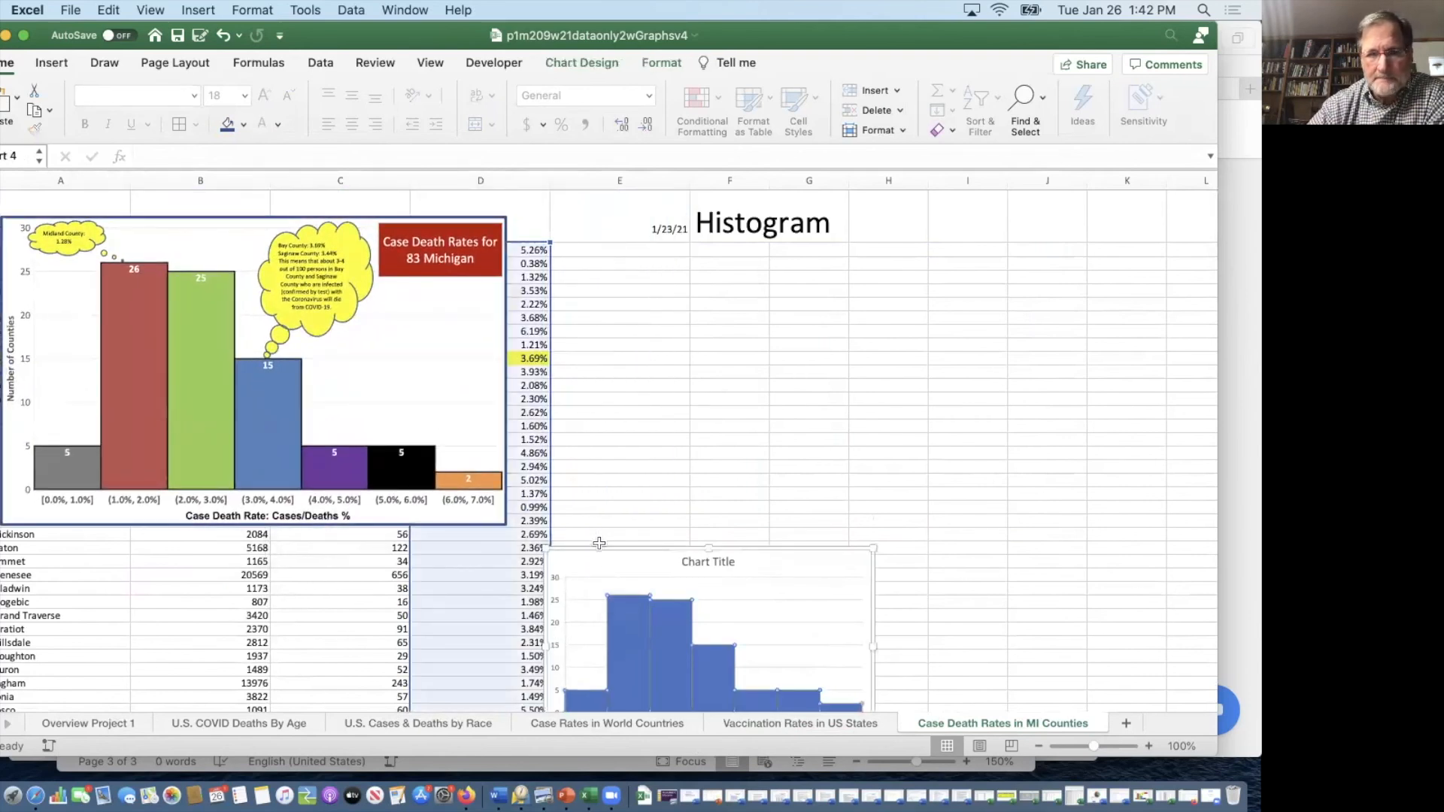
drag(602, 554, 634, 251)
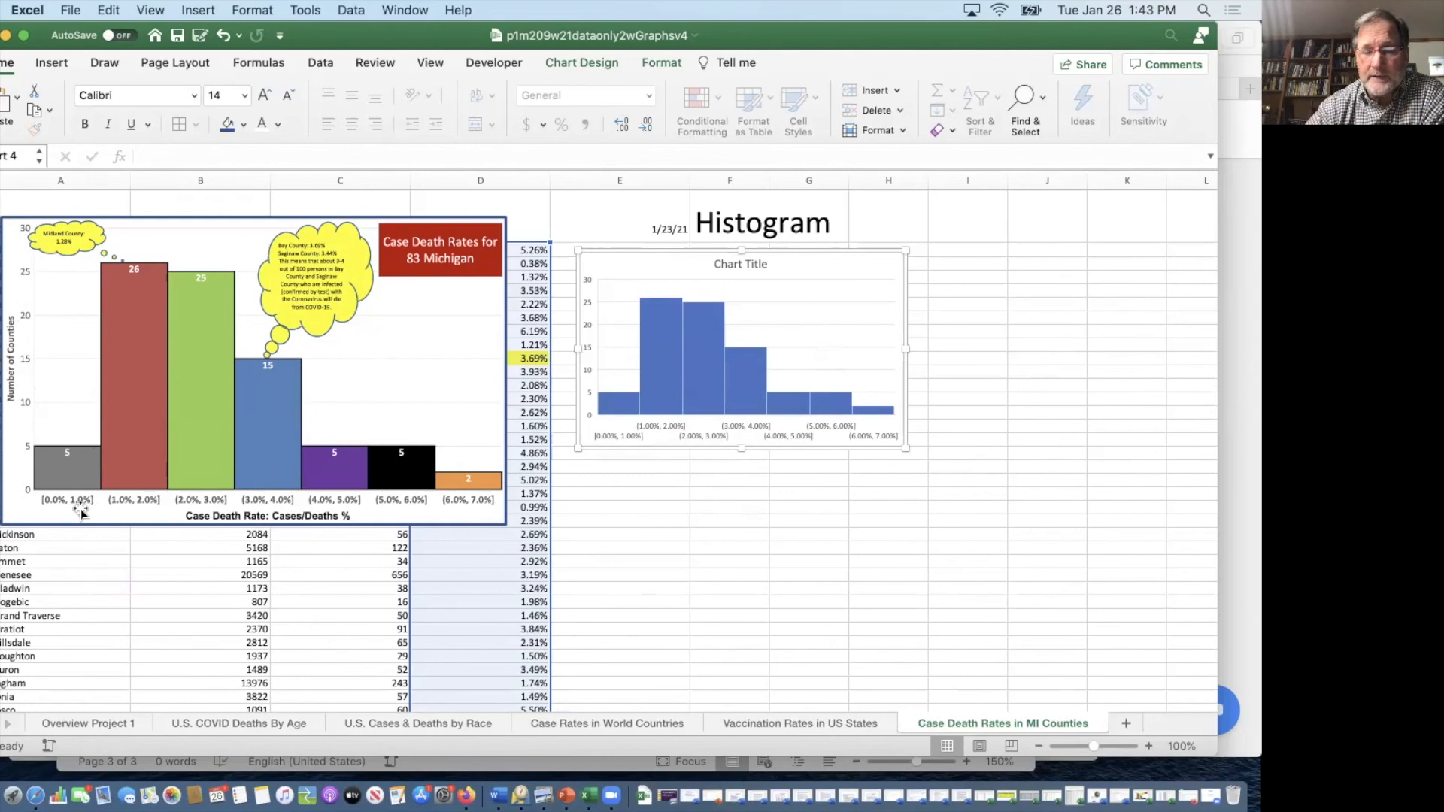
Step: Enlarge the new histogram so that it extends to about column K
click(639, 283)
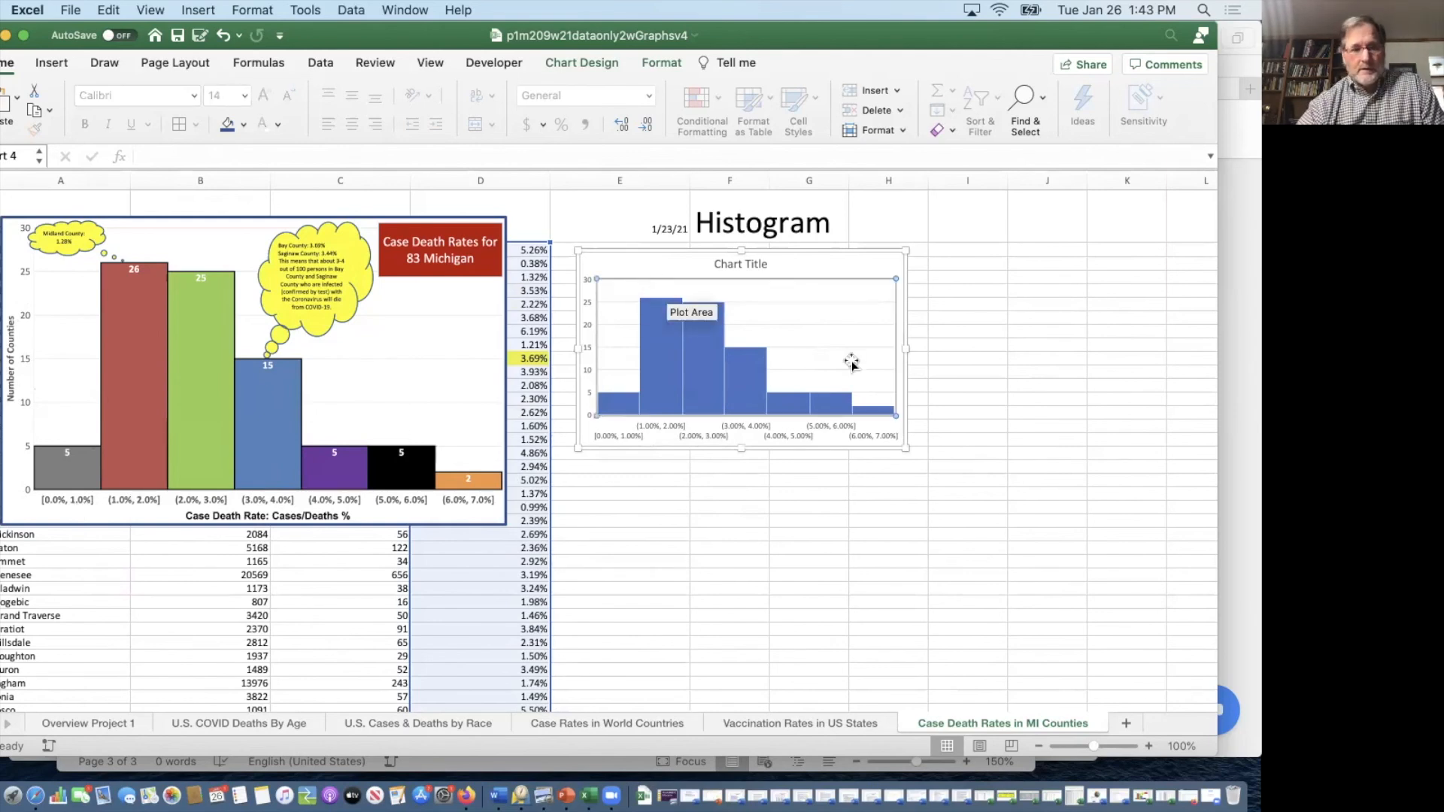
click(842, 254)
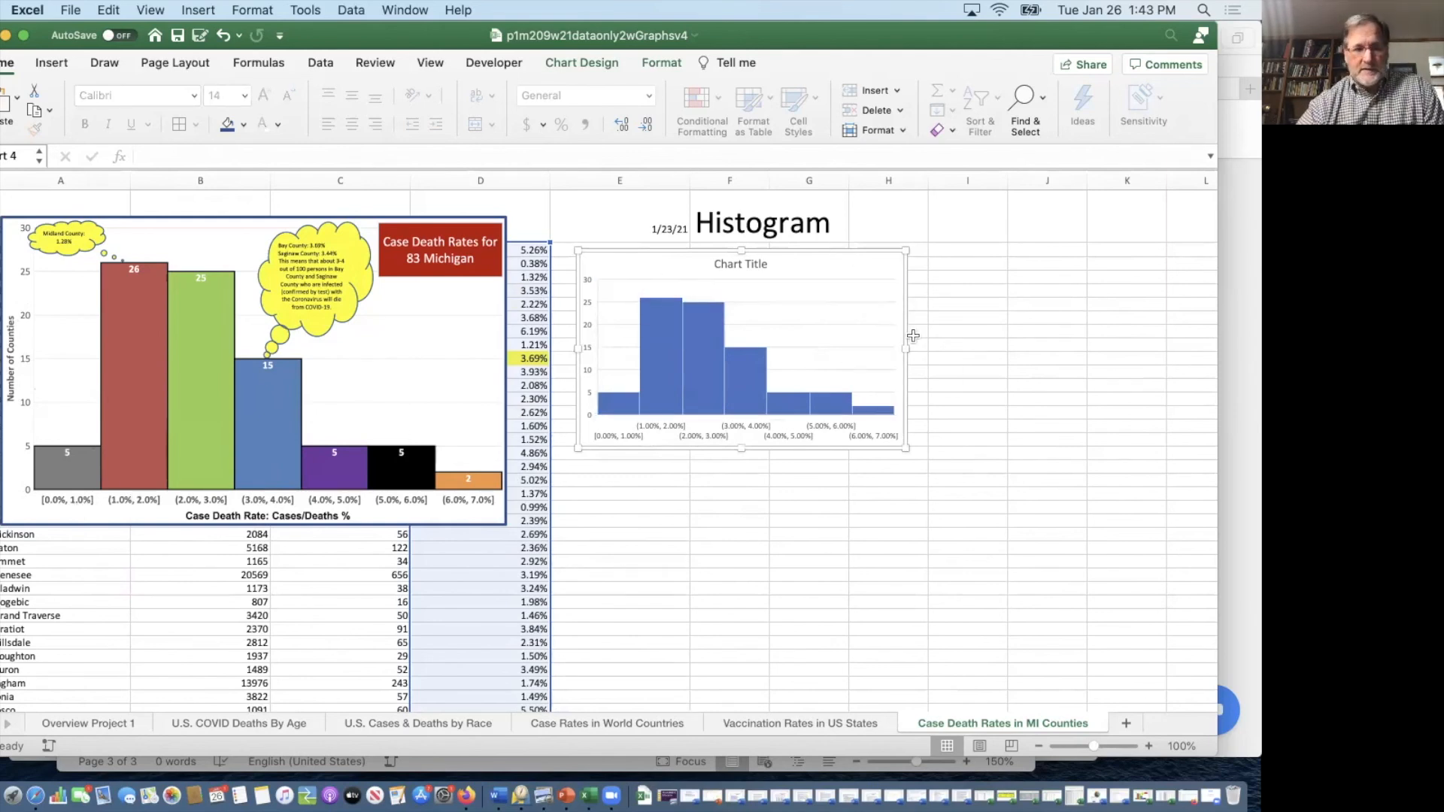
drag(906, 446, 1100, 580)
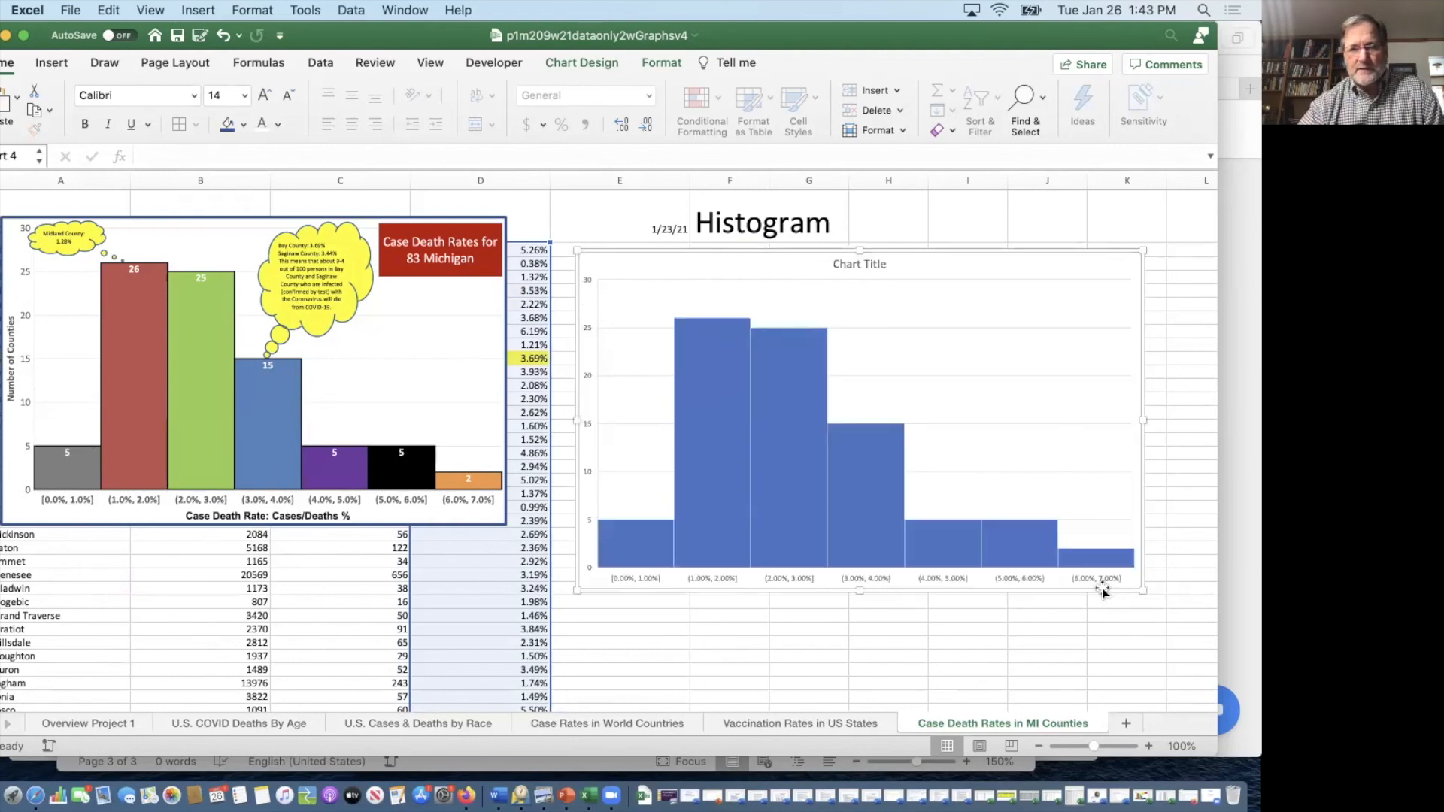
Step: Give the new histogram's 1.00% to 2.00% bar a solid gold fill
click(704, 386)
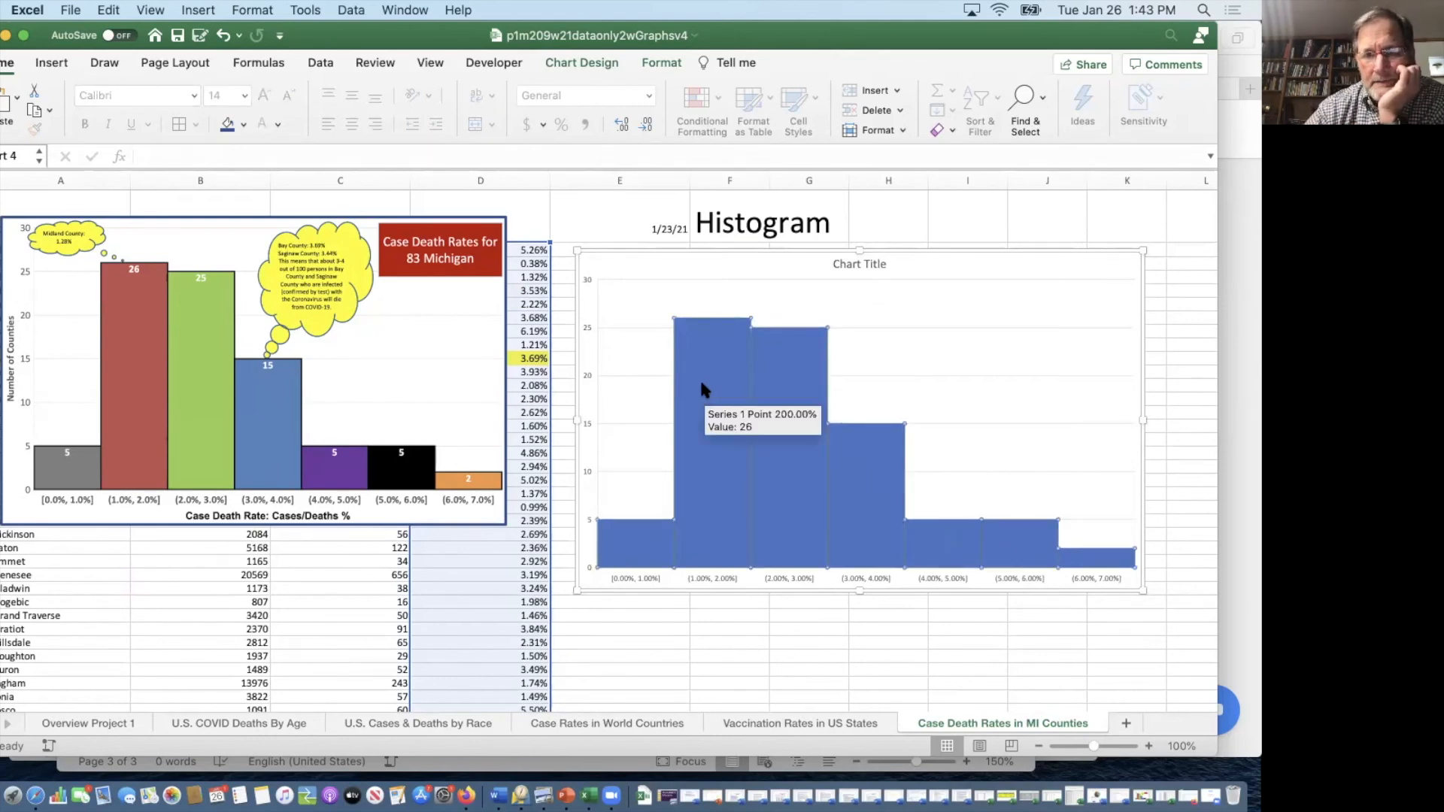
click(704, 386)
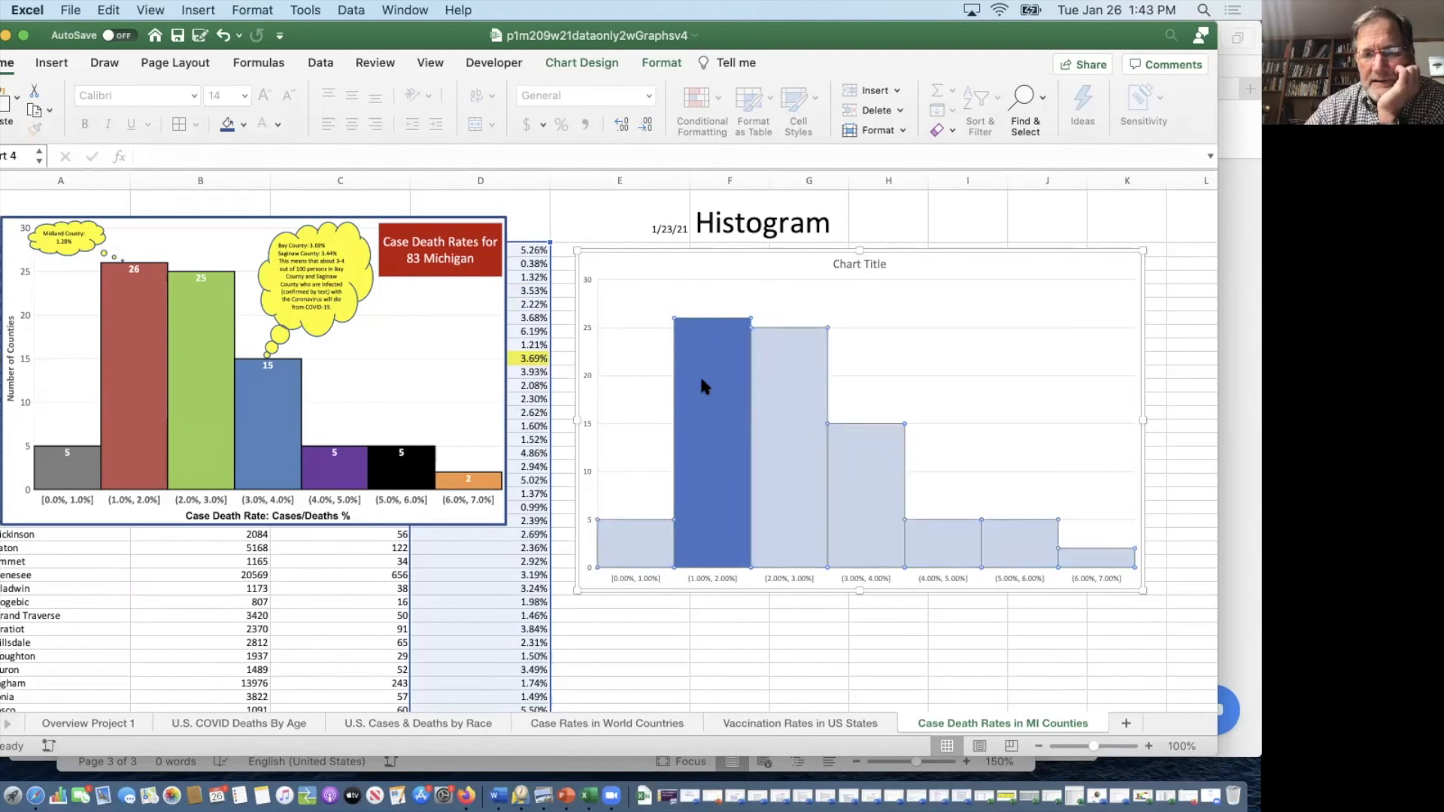
right_click(701, 382)
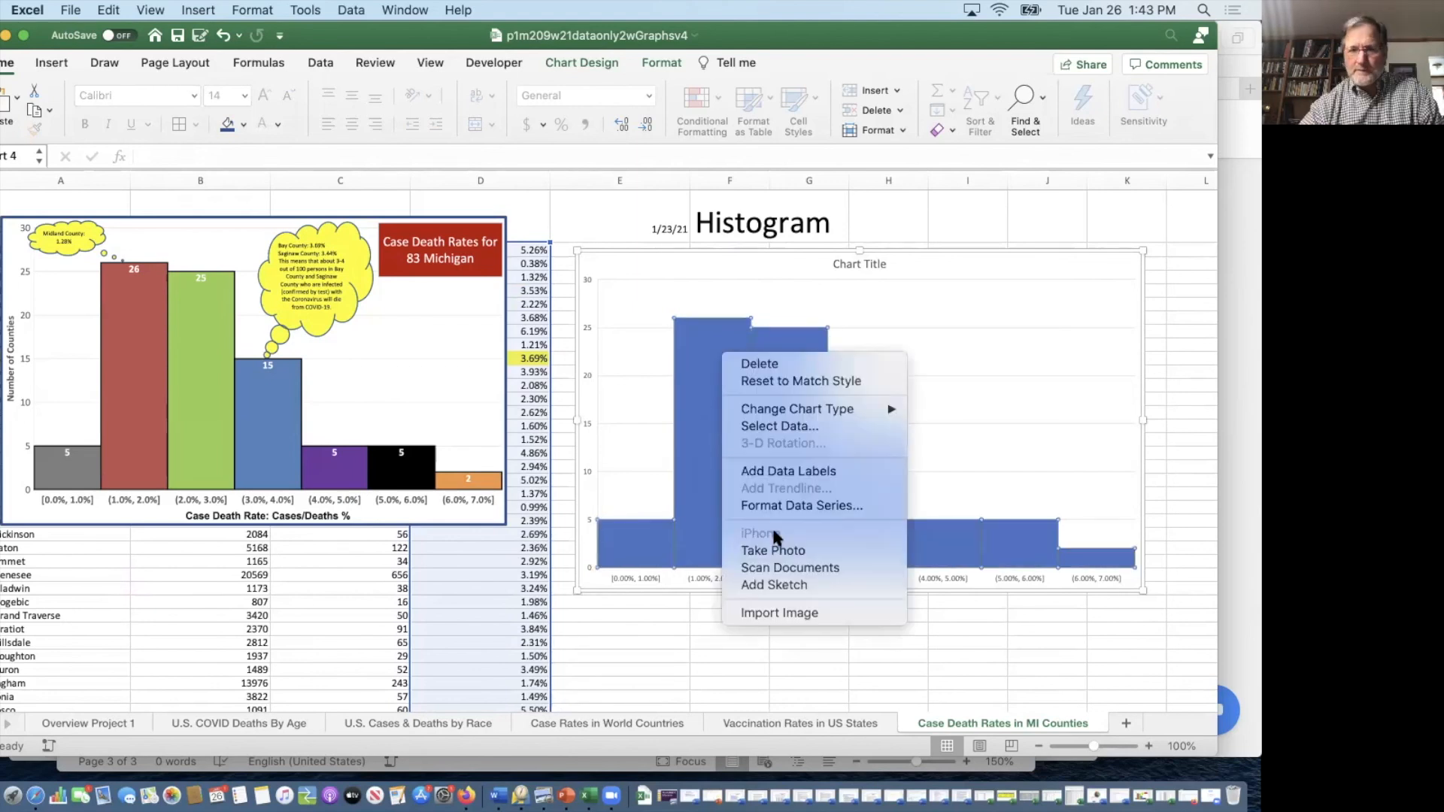
click(773, 502)
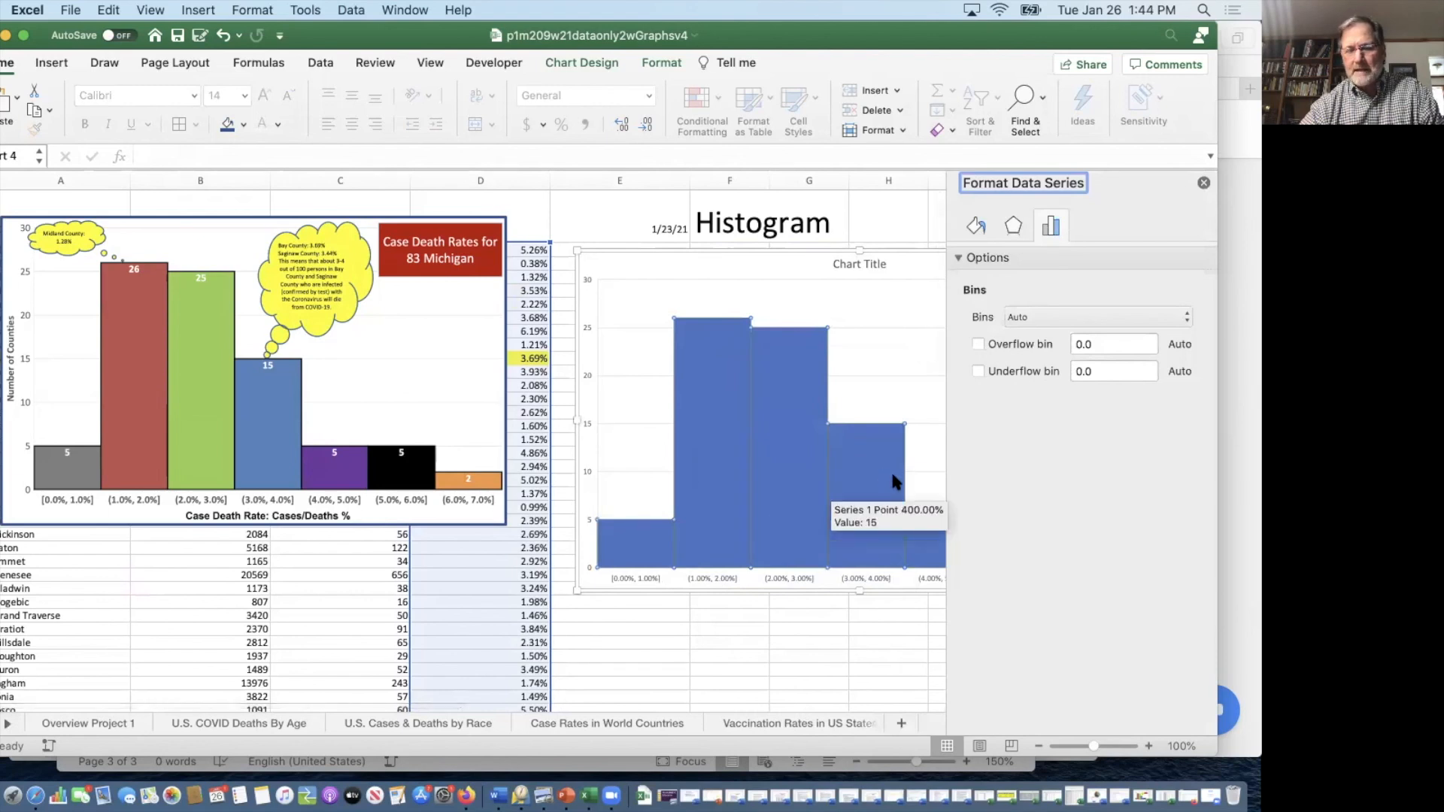
click(973, 226)
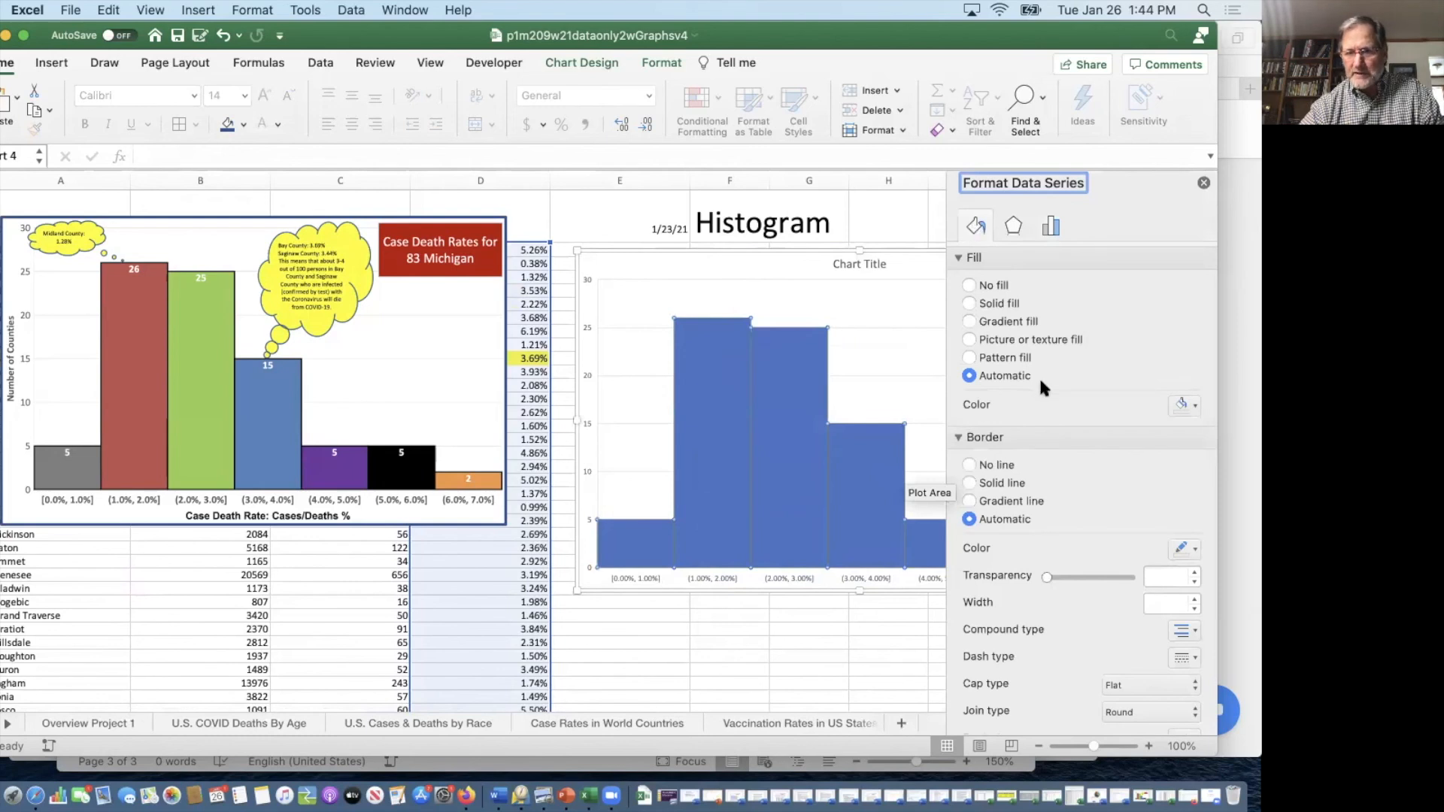
scroll(1058, 514, down, 3)
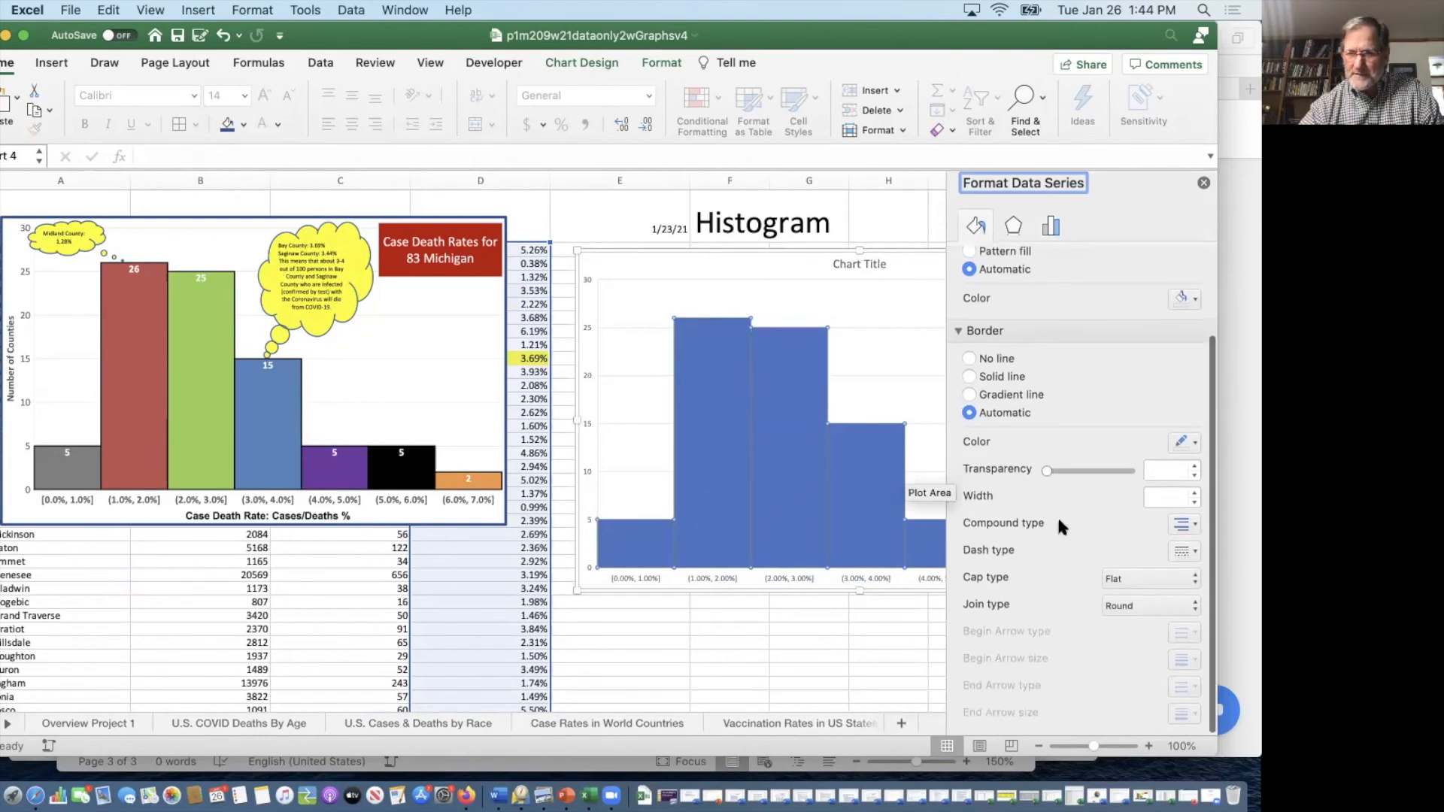
scroll(1059, 521, up, 3)
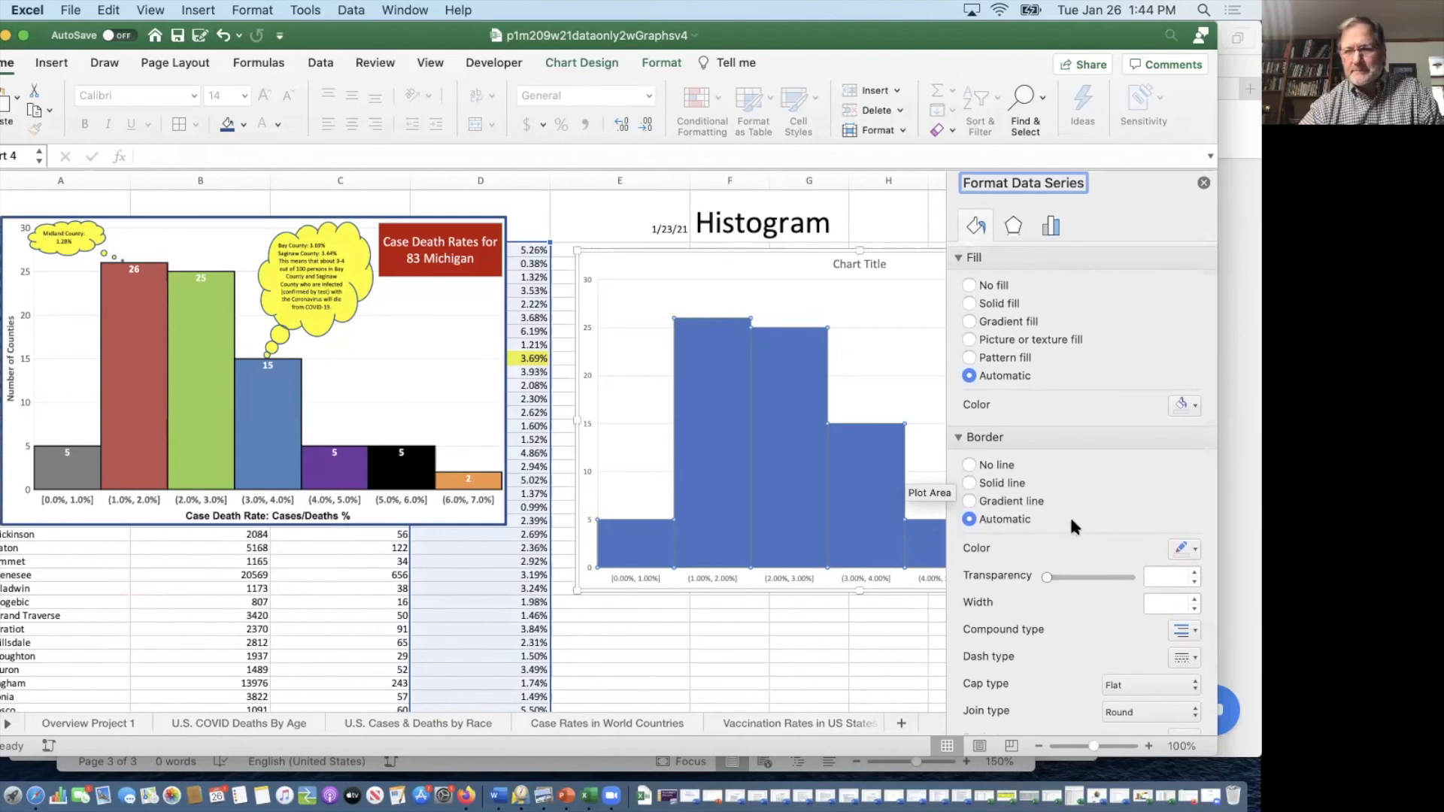
click(720, 422)
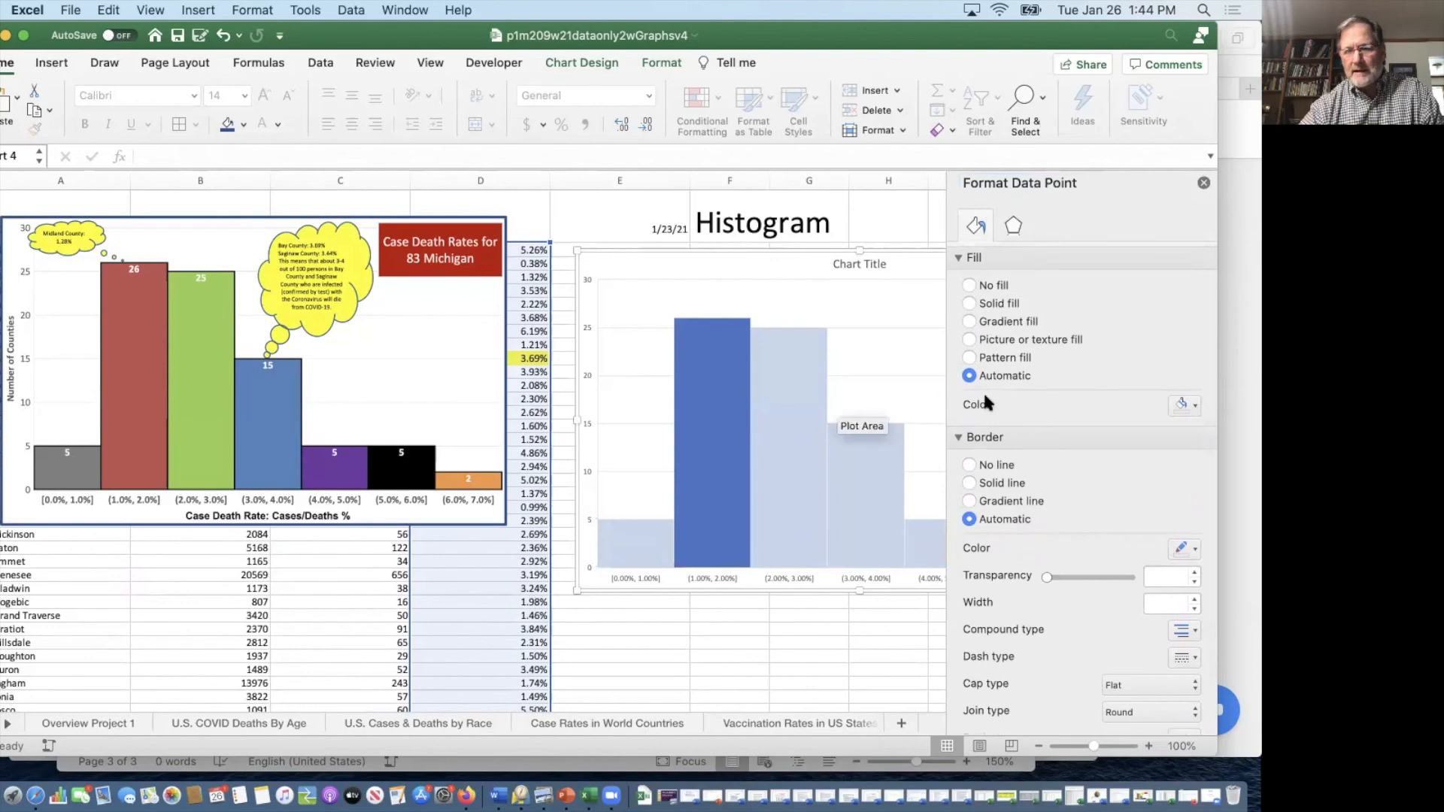
click(969, 303)
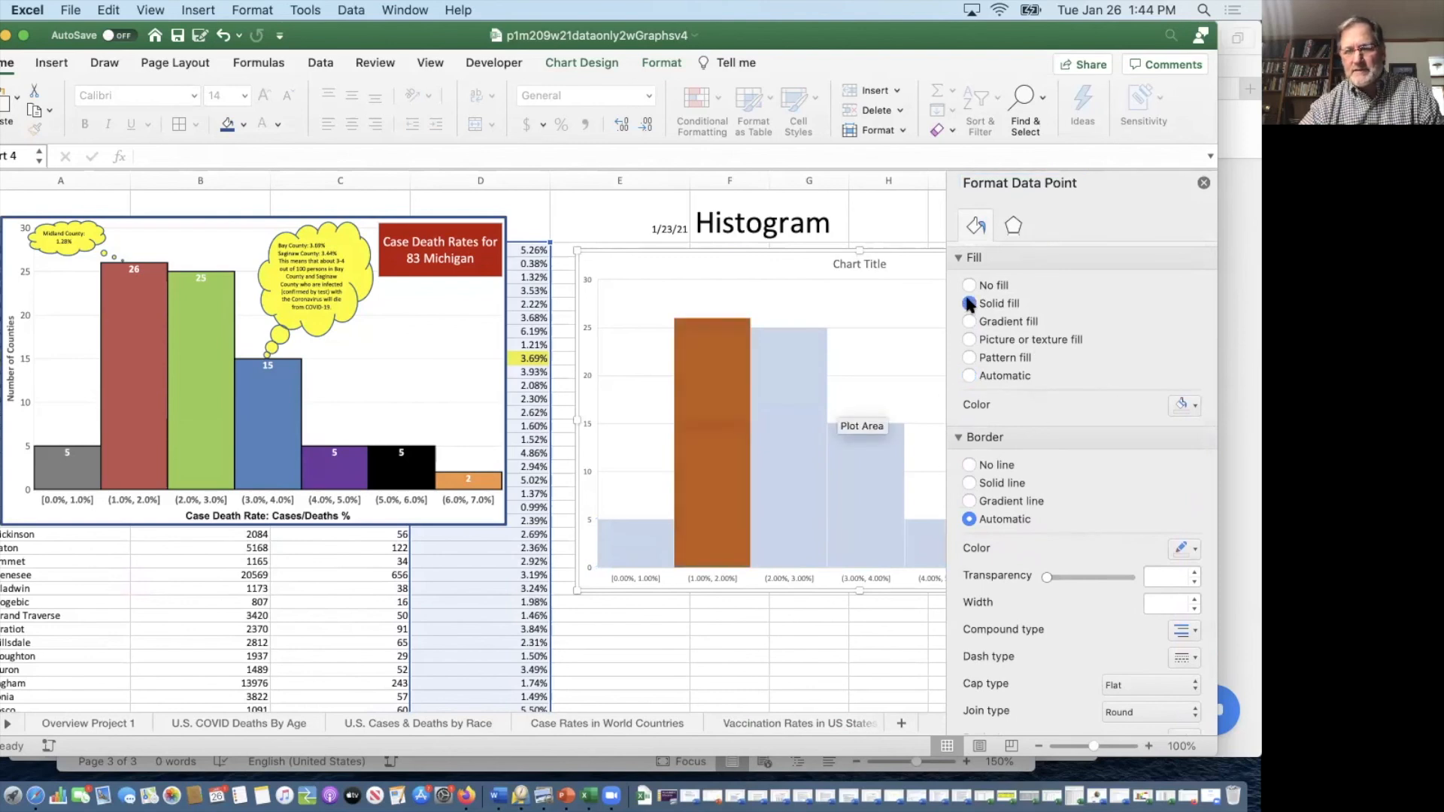
click(1195, 406)
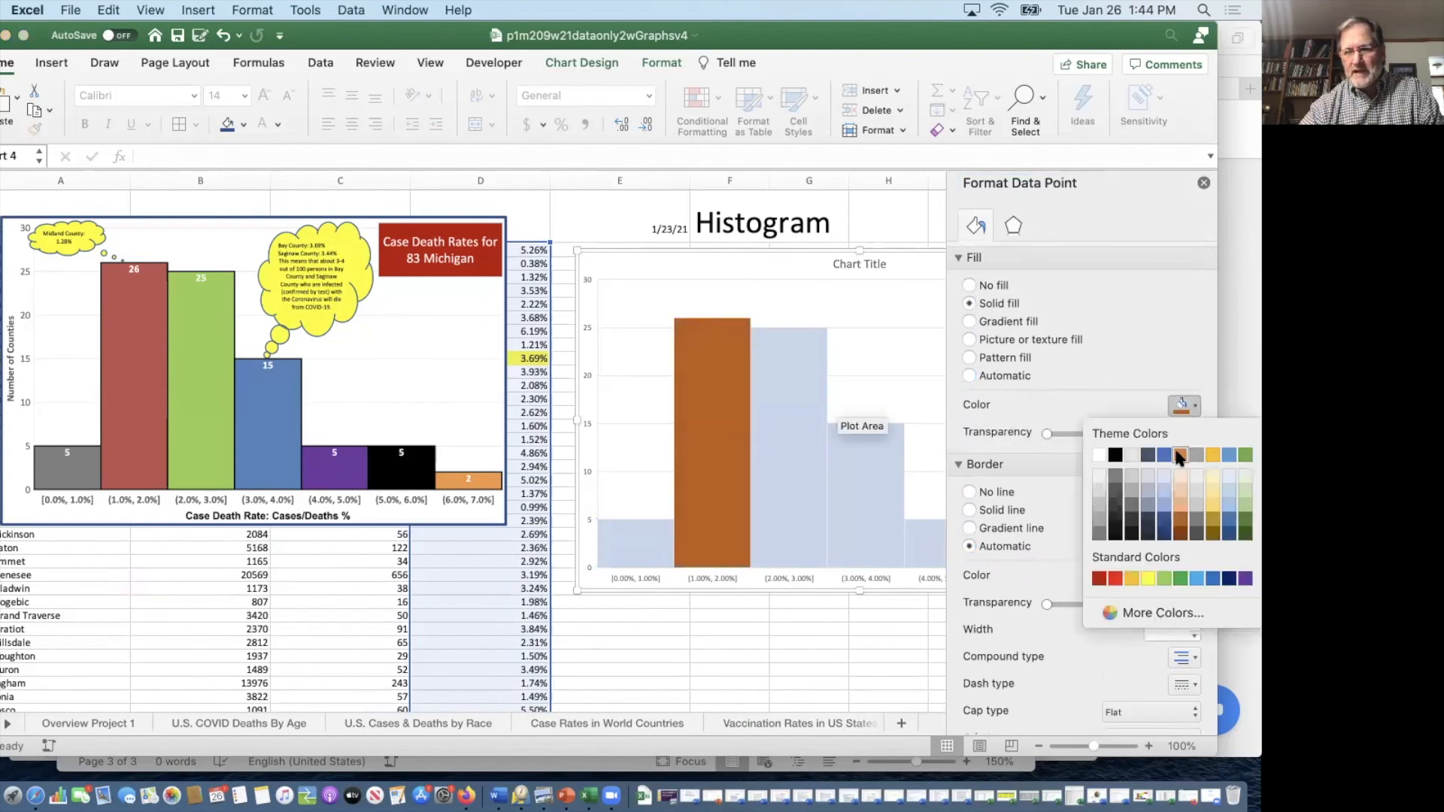
click(1210, 451)
Step: Fill the histogram's 2.00% to 3.00% bar with solid green
click(778, 417)
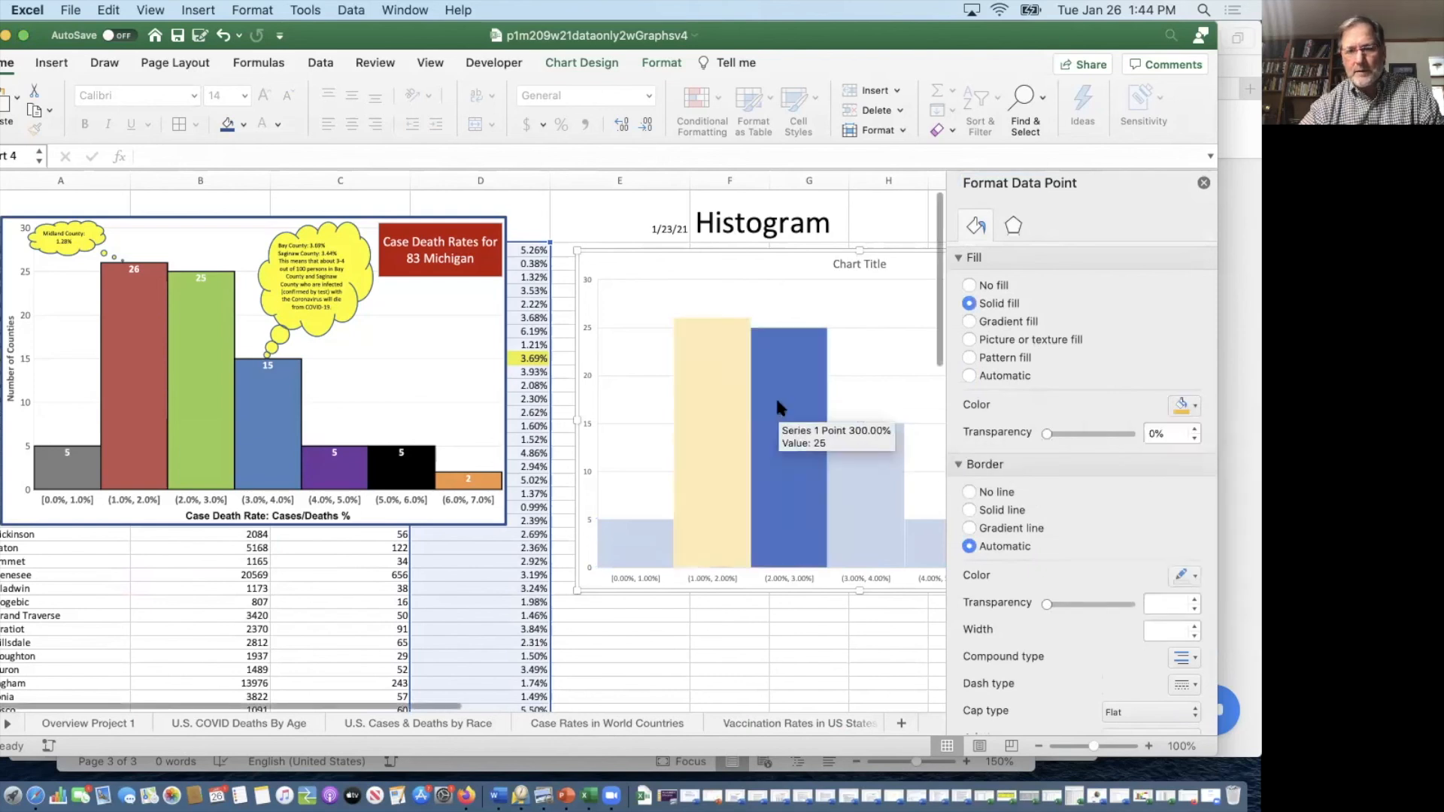
click(1195, 406)
click(1247, 453)
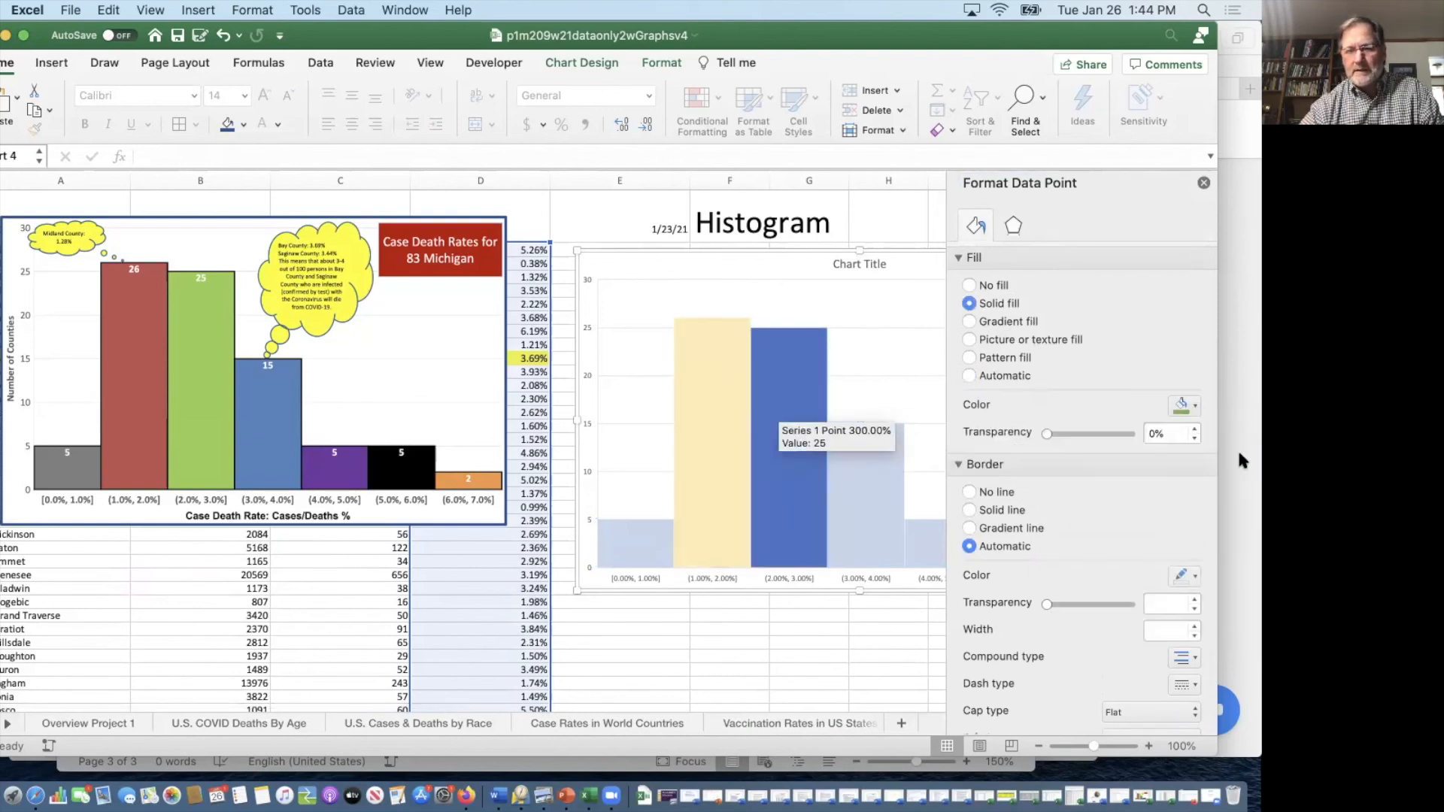
click(851, 484)
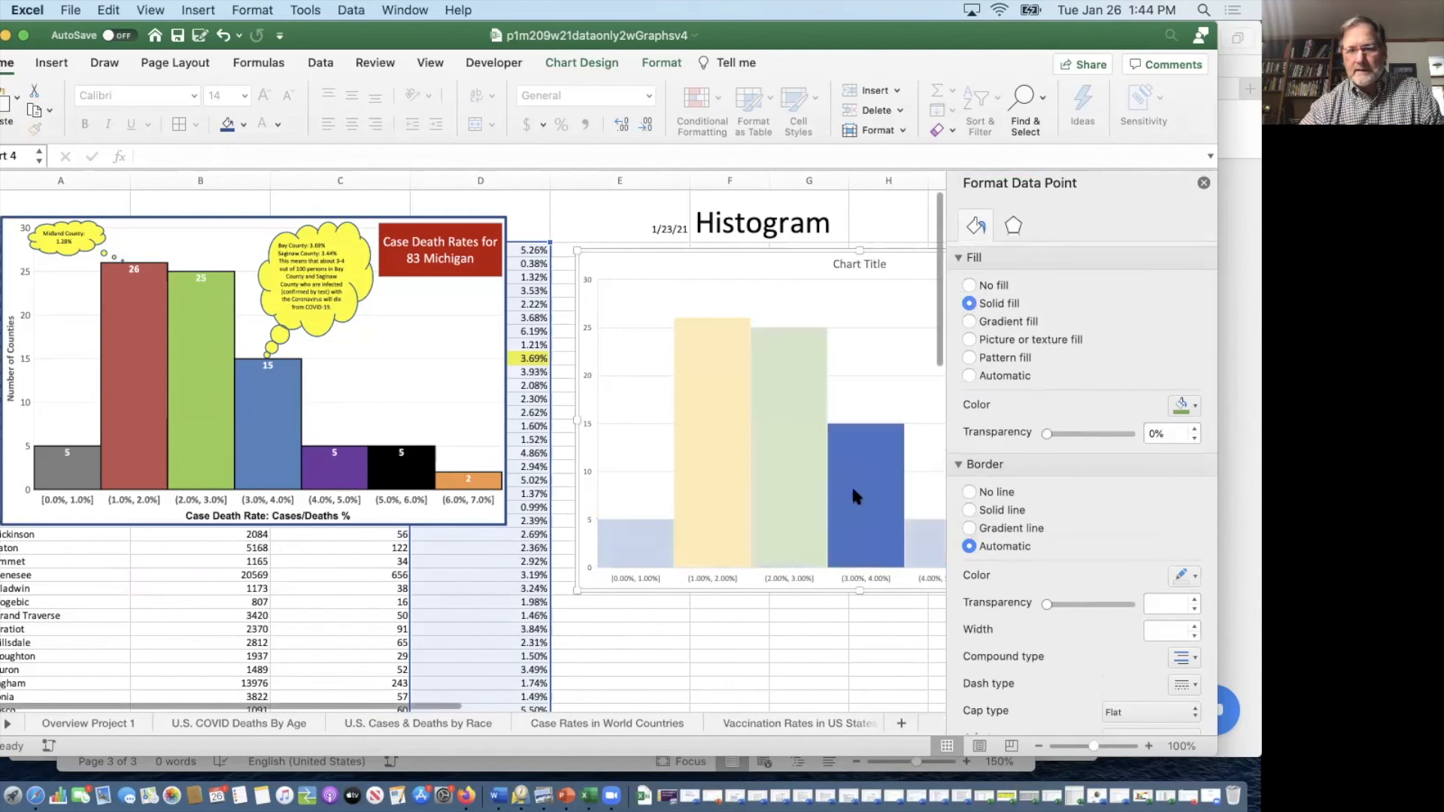
Step: Give the histogram's 0.00% to 1.00% bar a solid red fill and close the formatting options
click(645, 561)
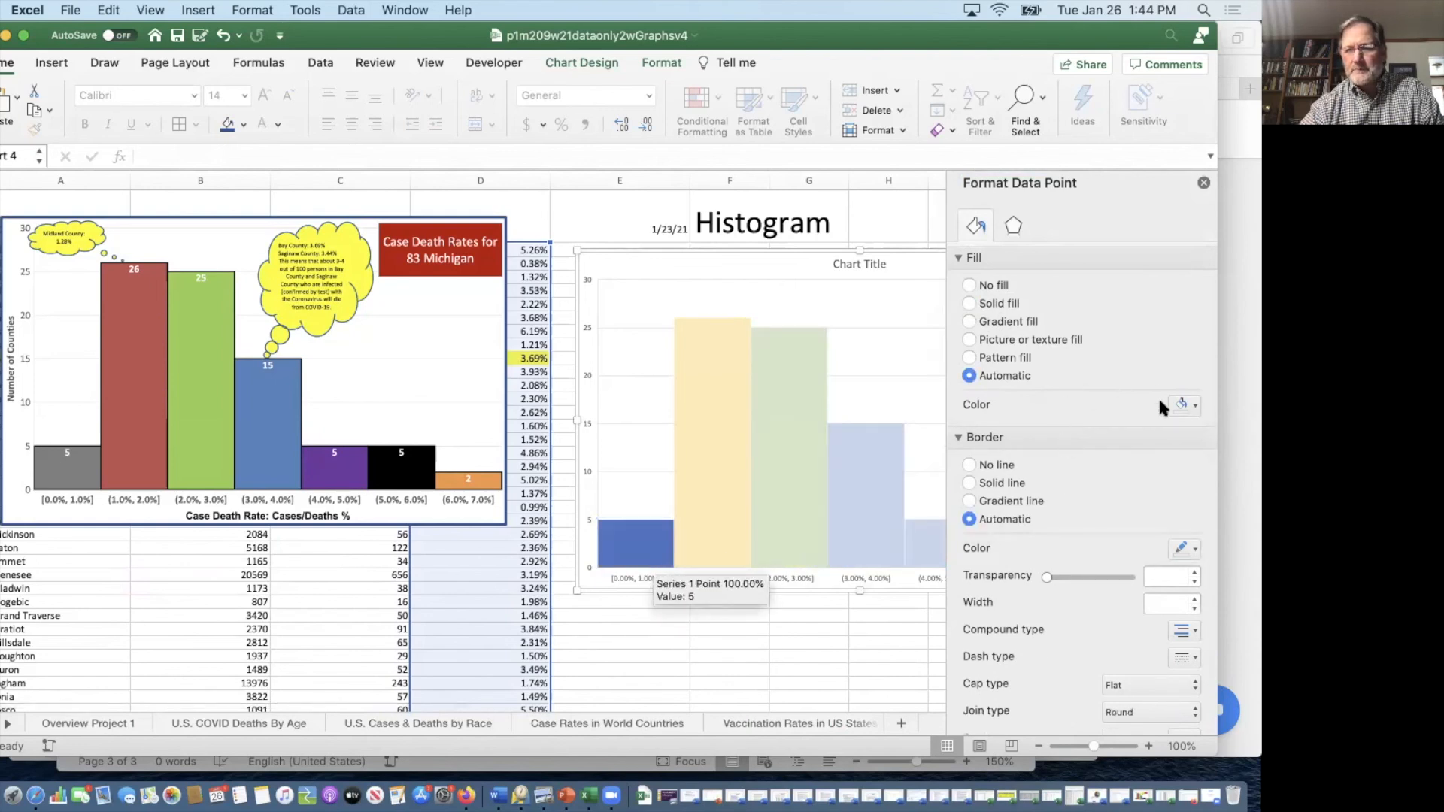
click(1191, 405)
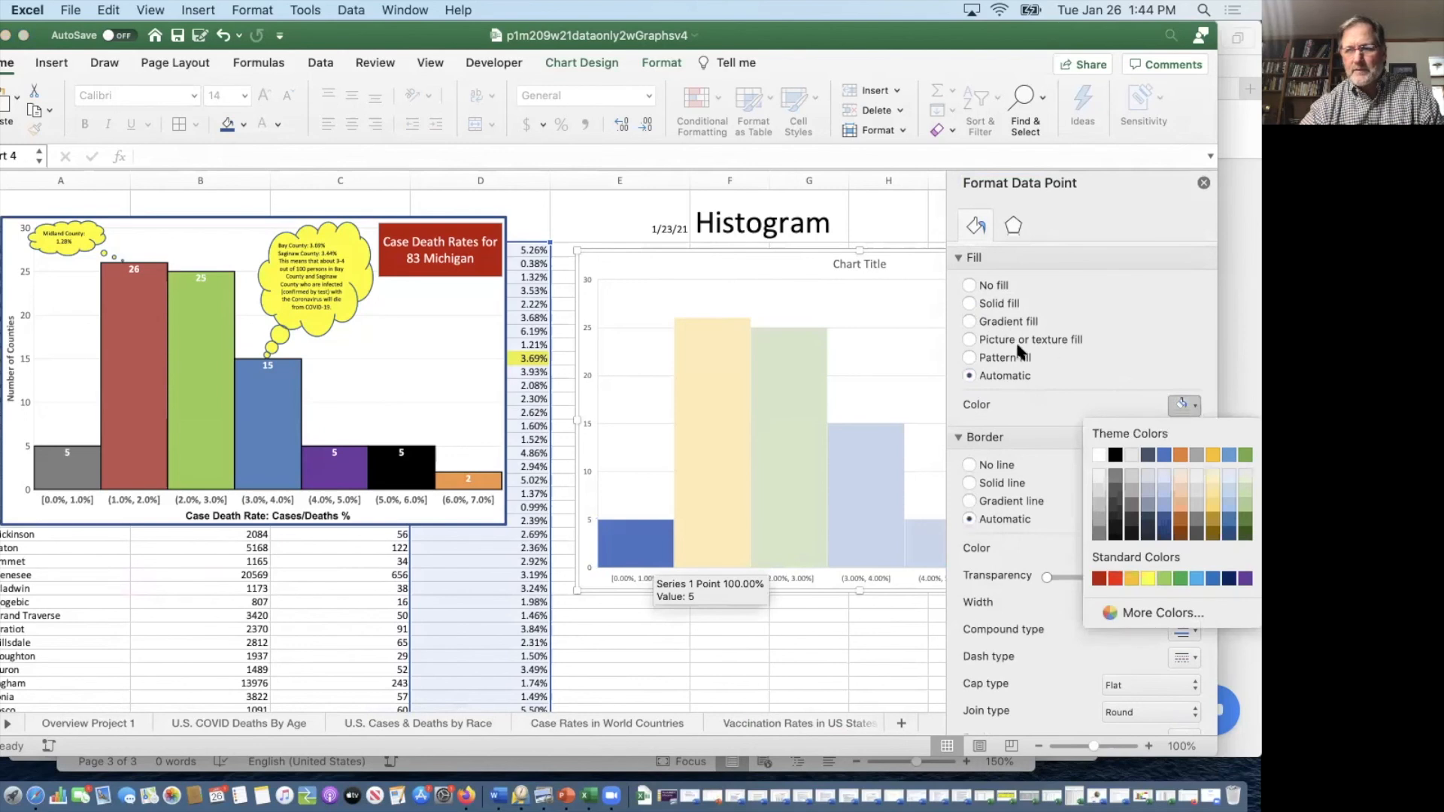
click(969, 304)
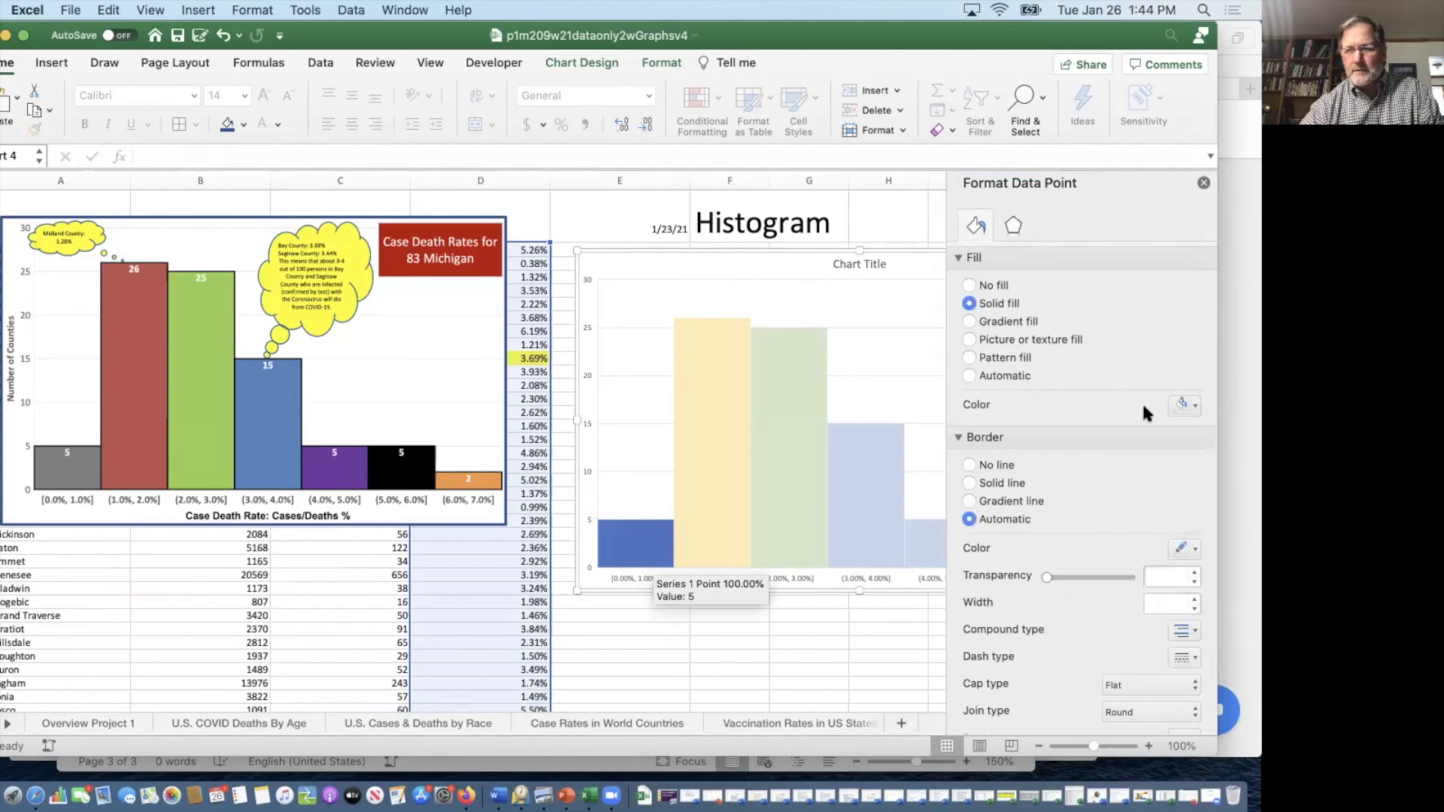
click(1194, 407)
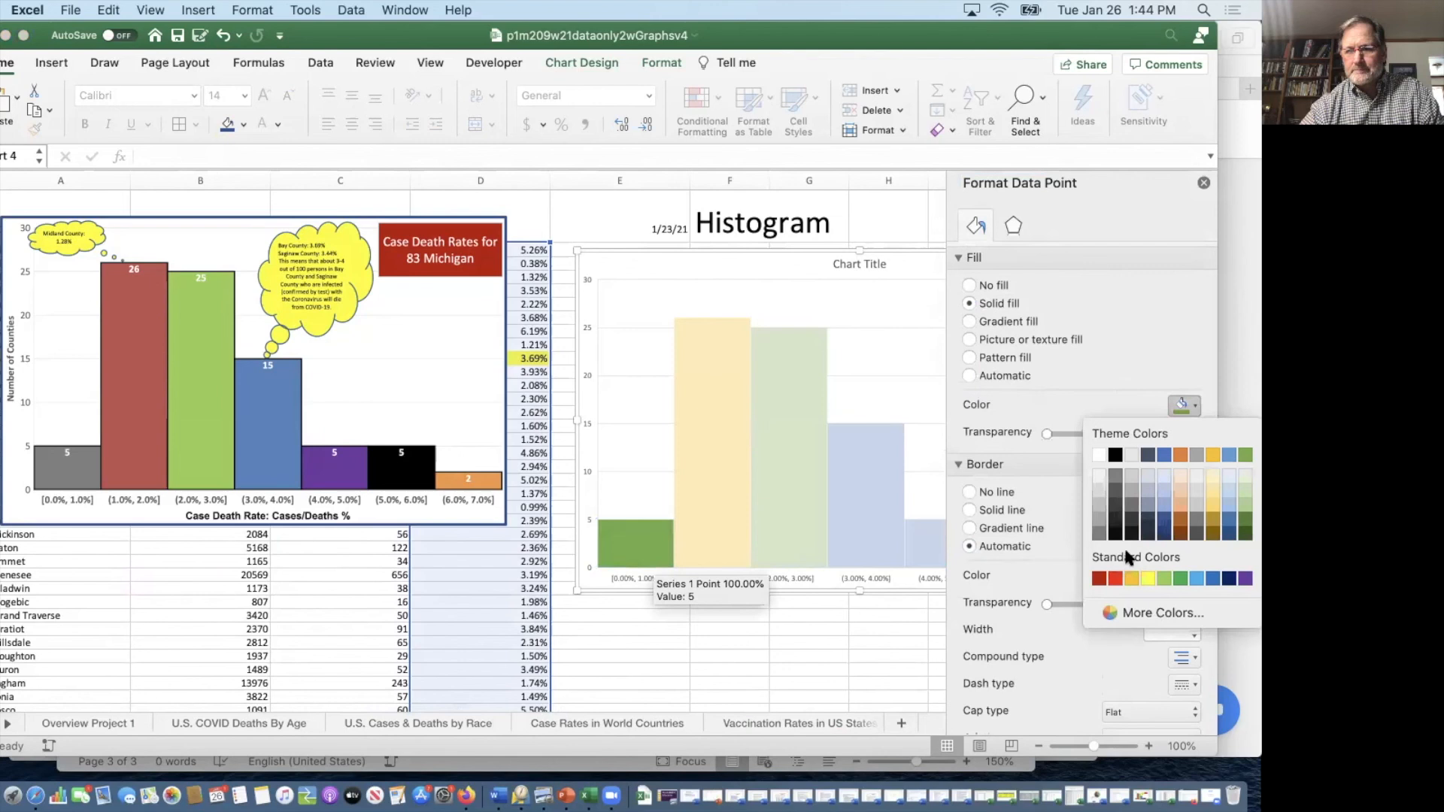
click(1115, 580)
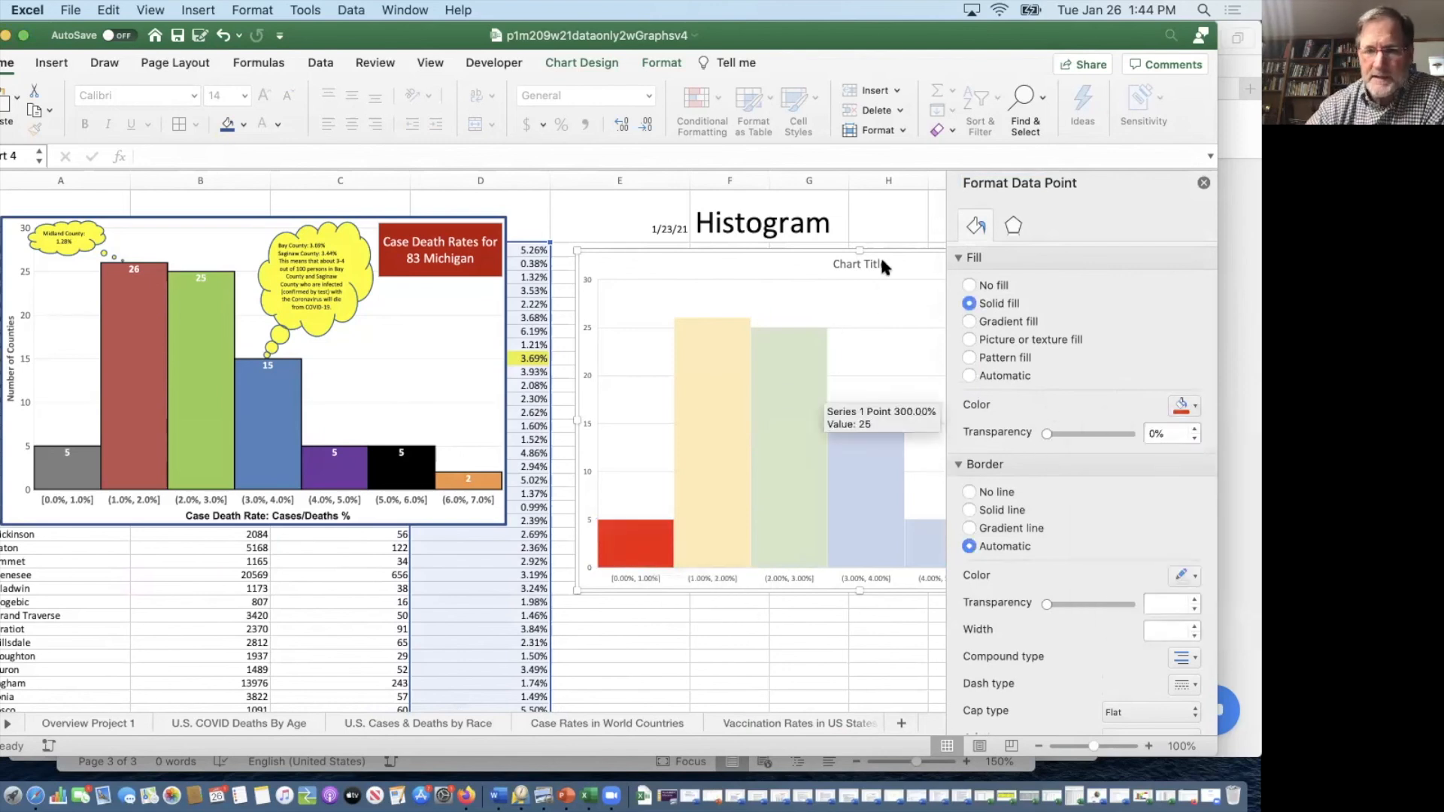
click(1203, 184)
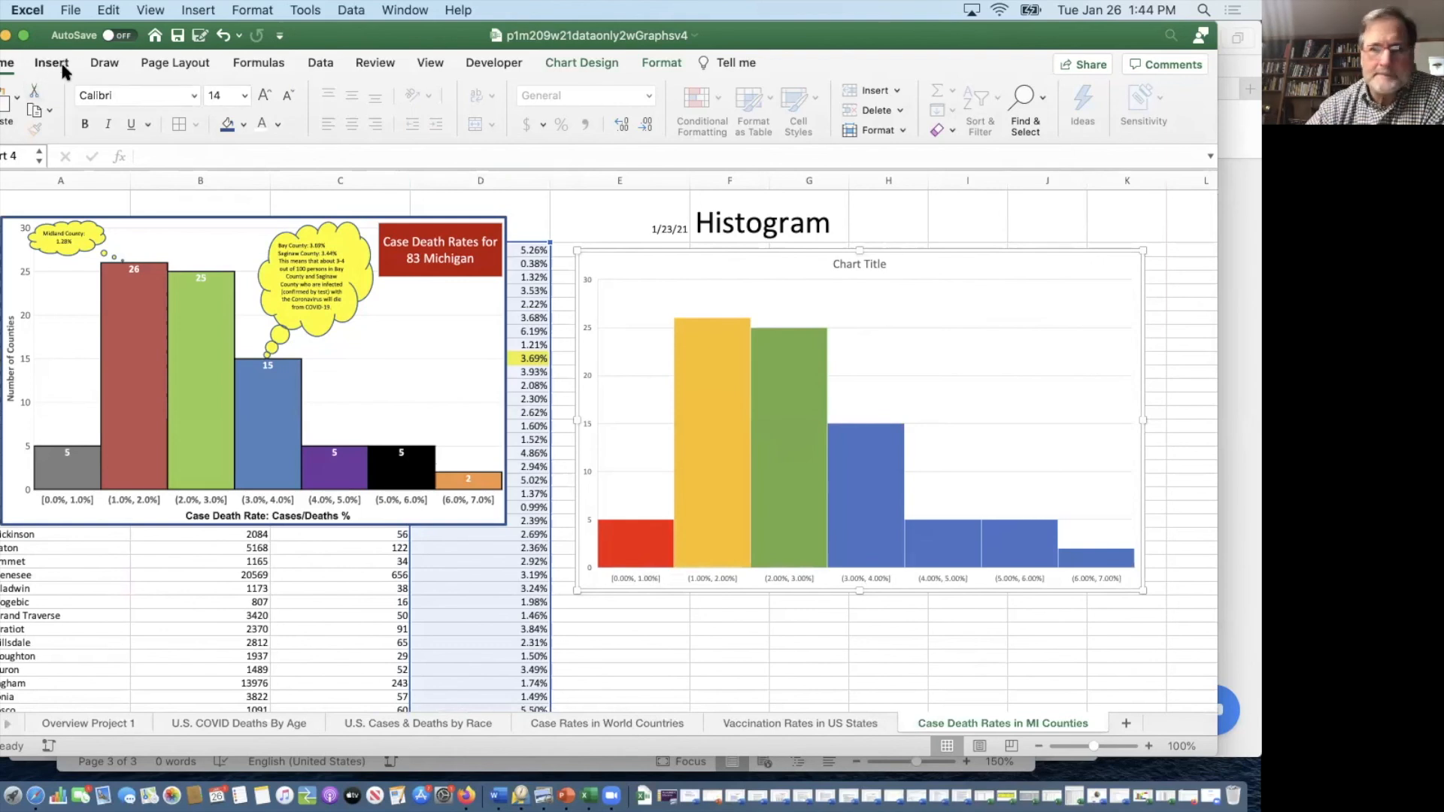
Step: Copy the histogram as a picture, as shown on screen, and paste it at the end of Document12 in Word
click(49, 110)
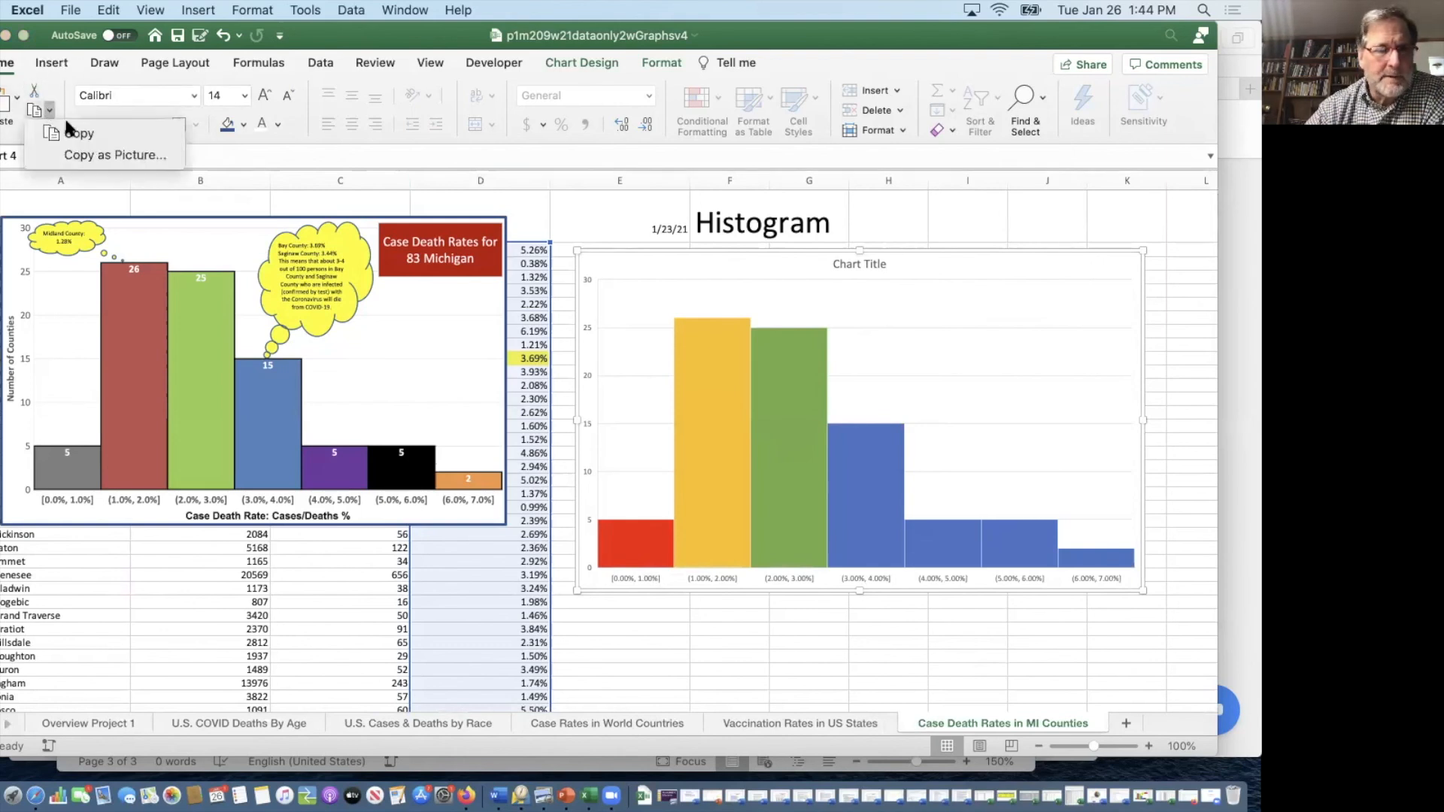
click(81, 153)
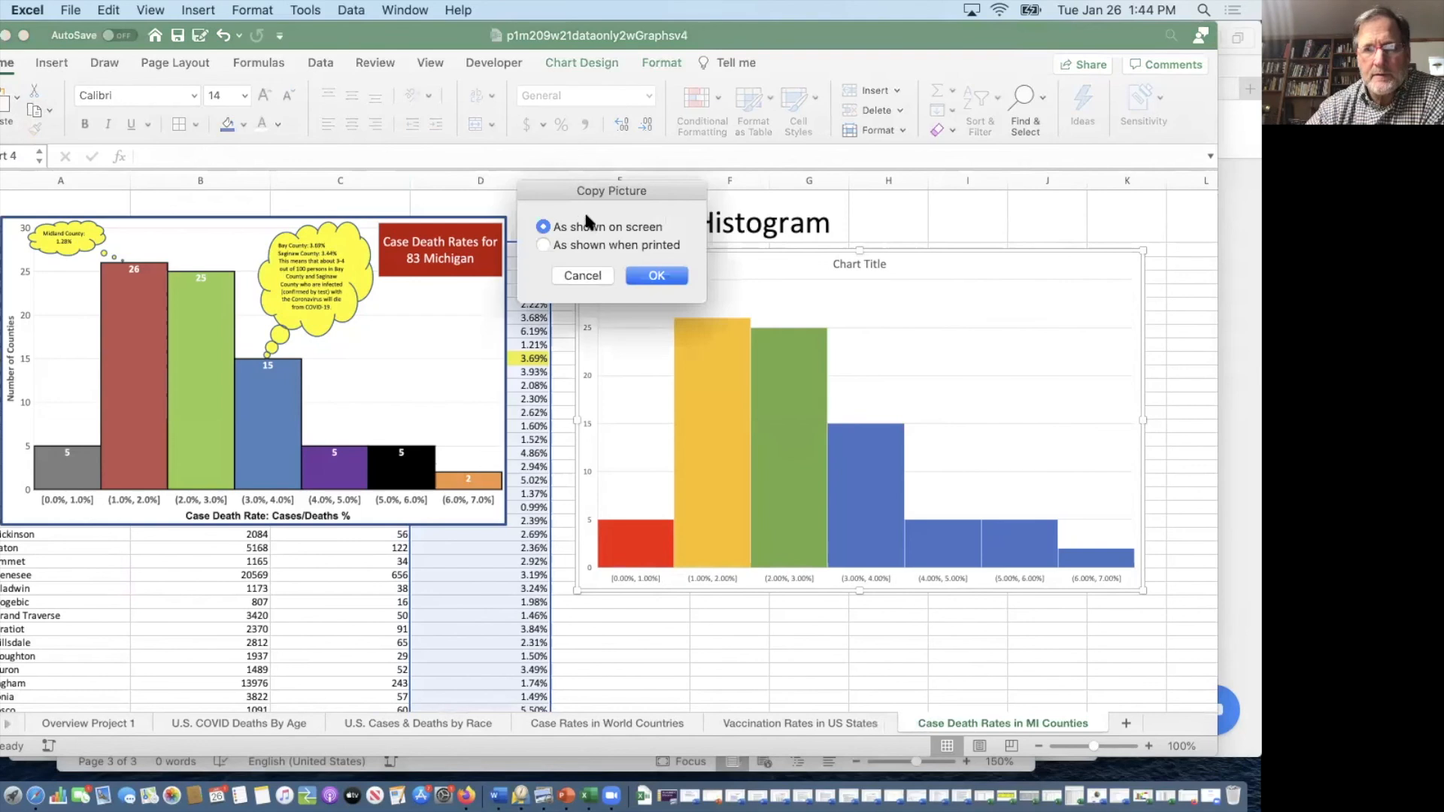
click(657, 275)
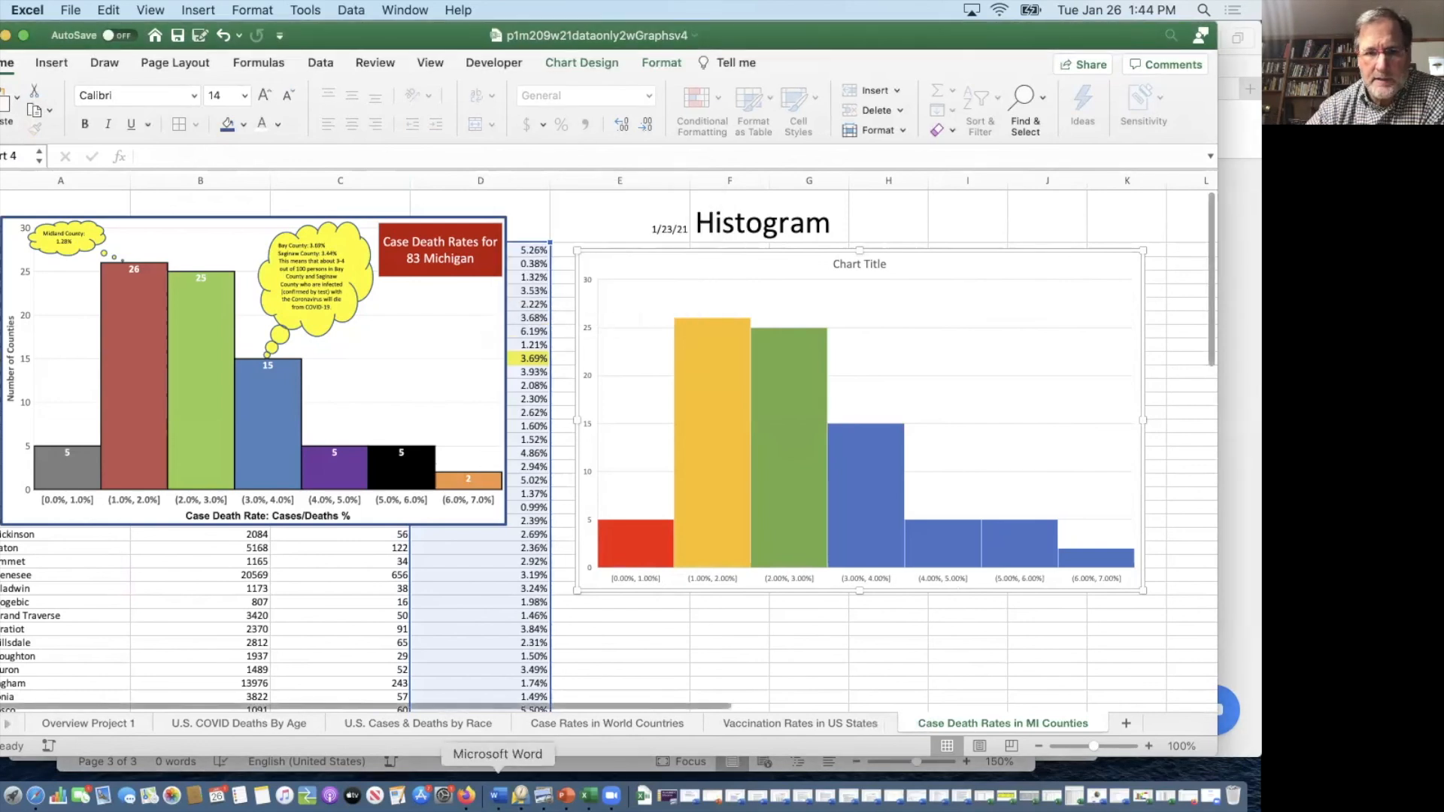
click(497, 794)
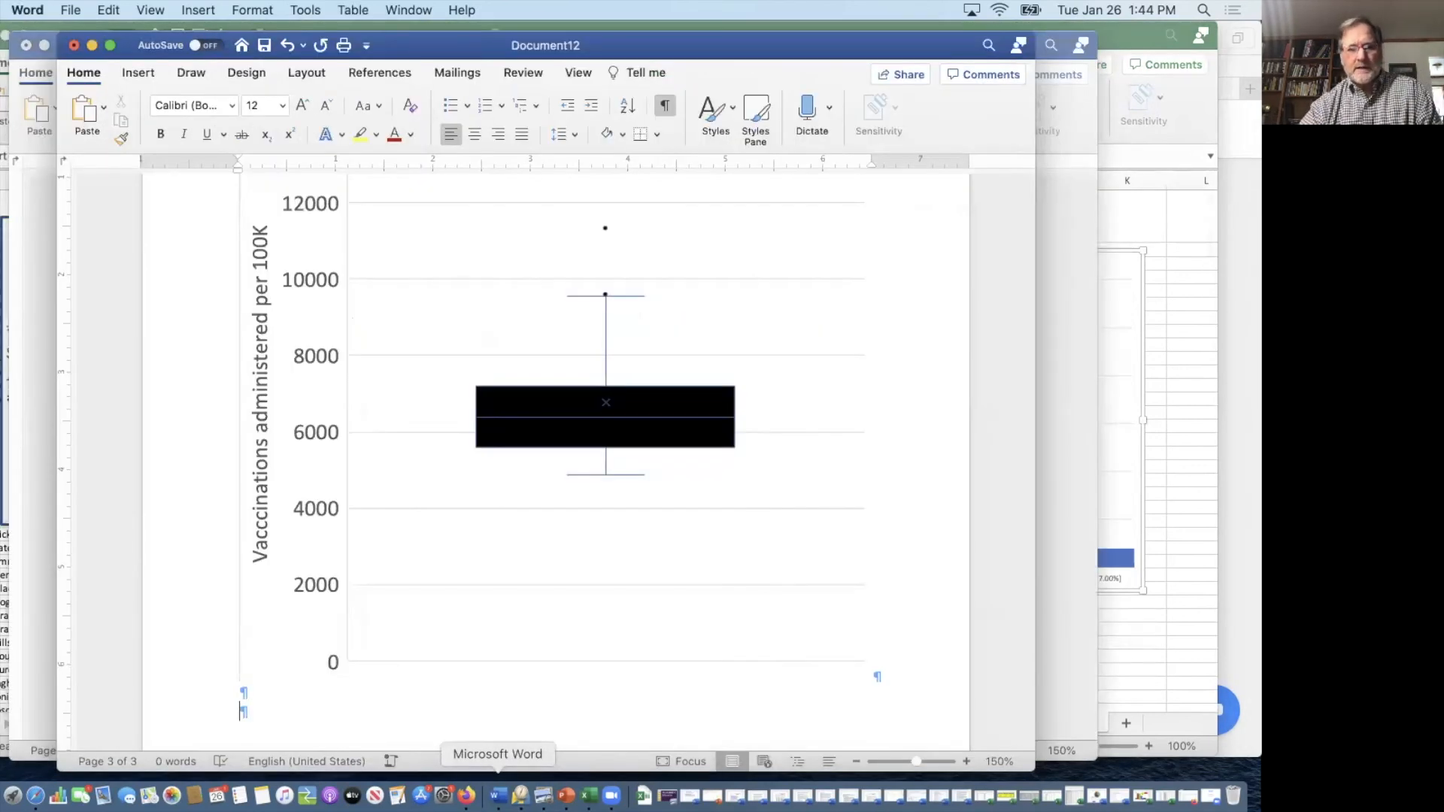
key(super+v)
key(super+space)
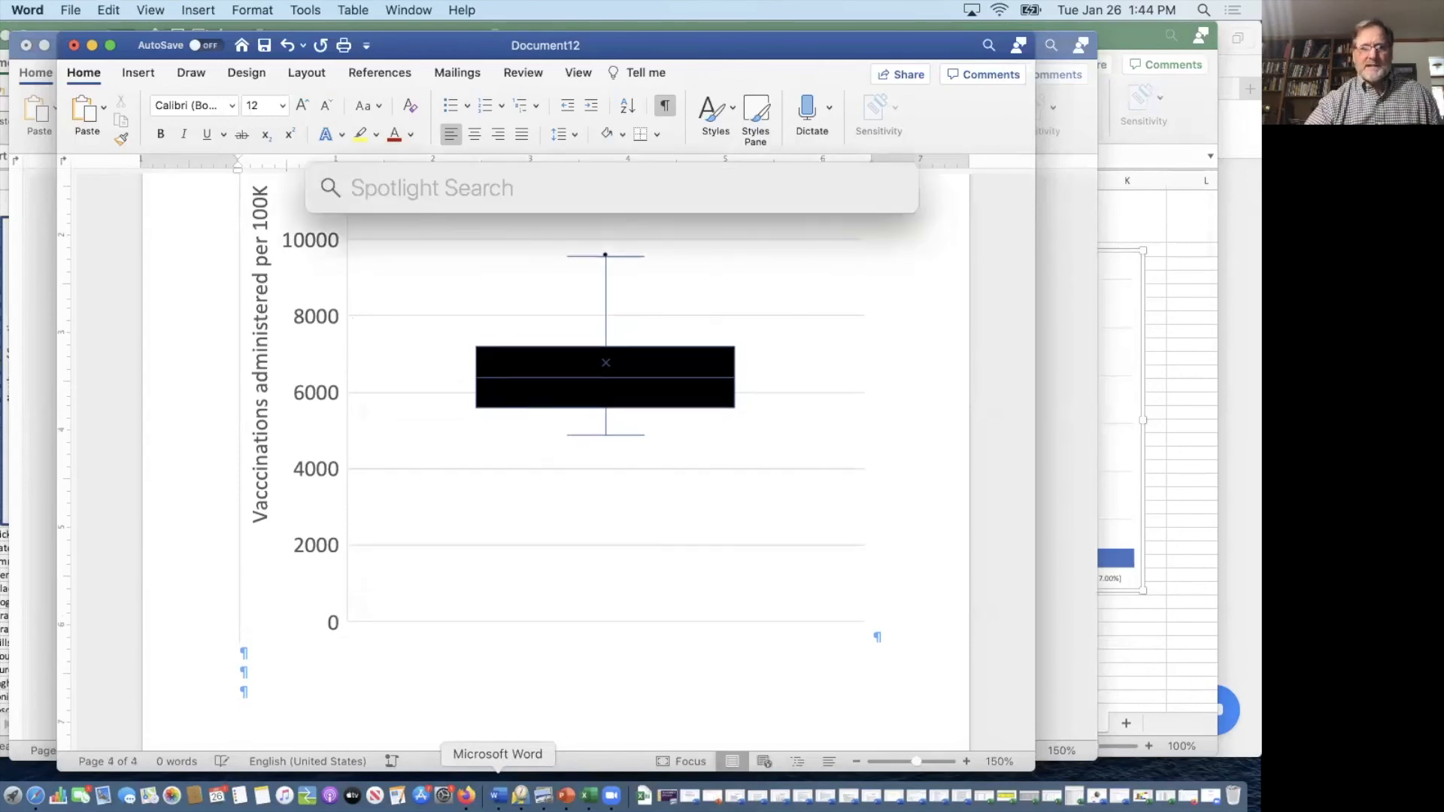
scroll(659, 489, up, 10)
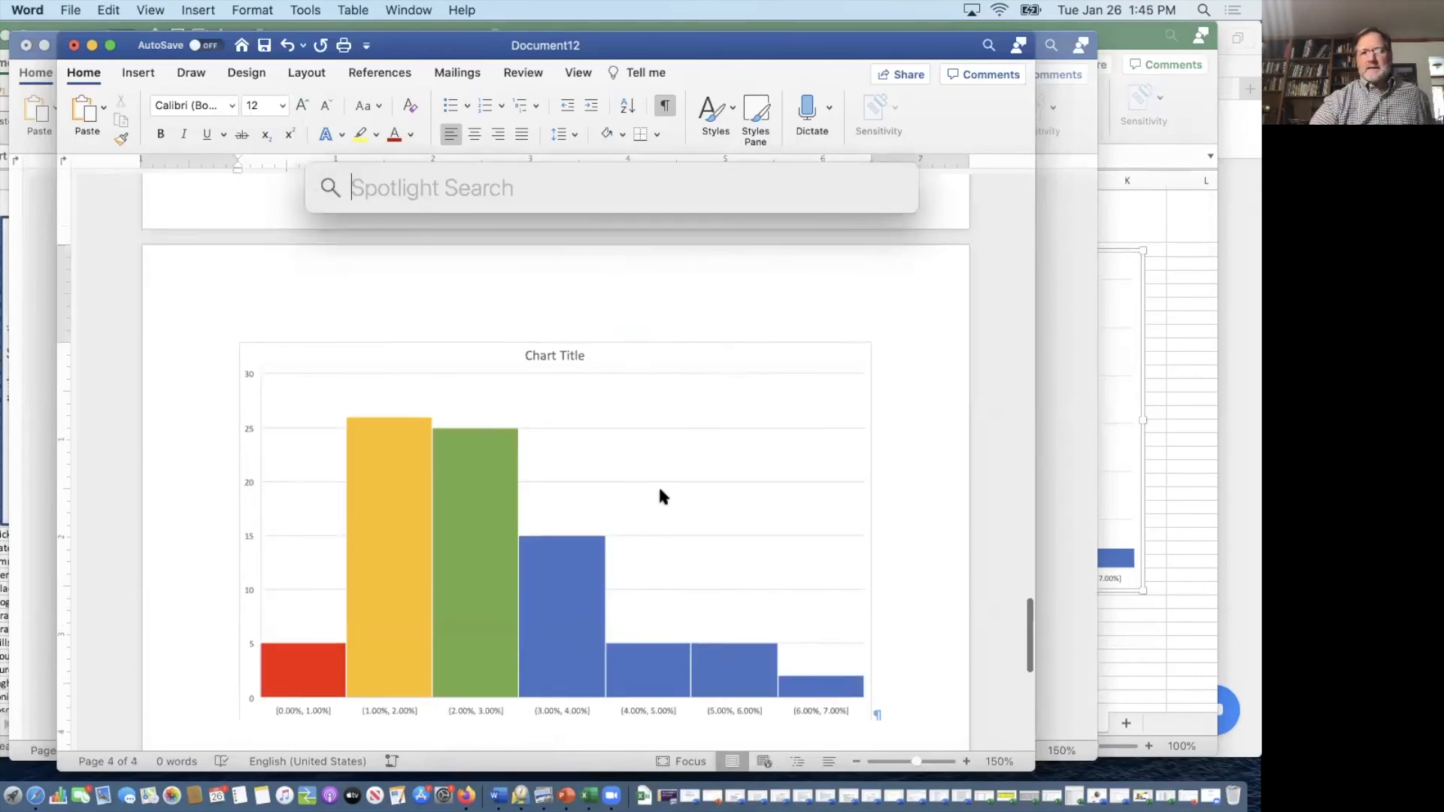
scroll(660, 493, up, 15)
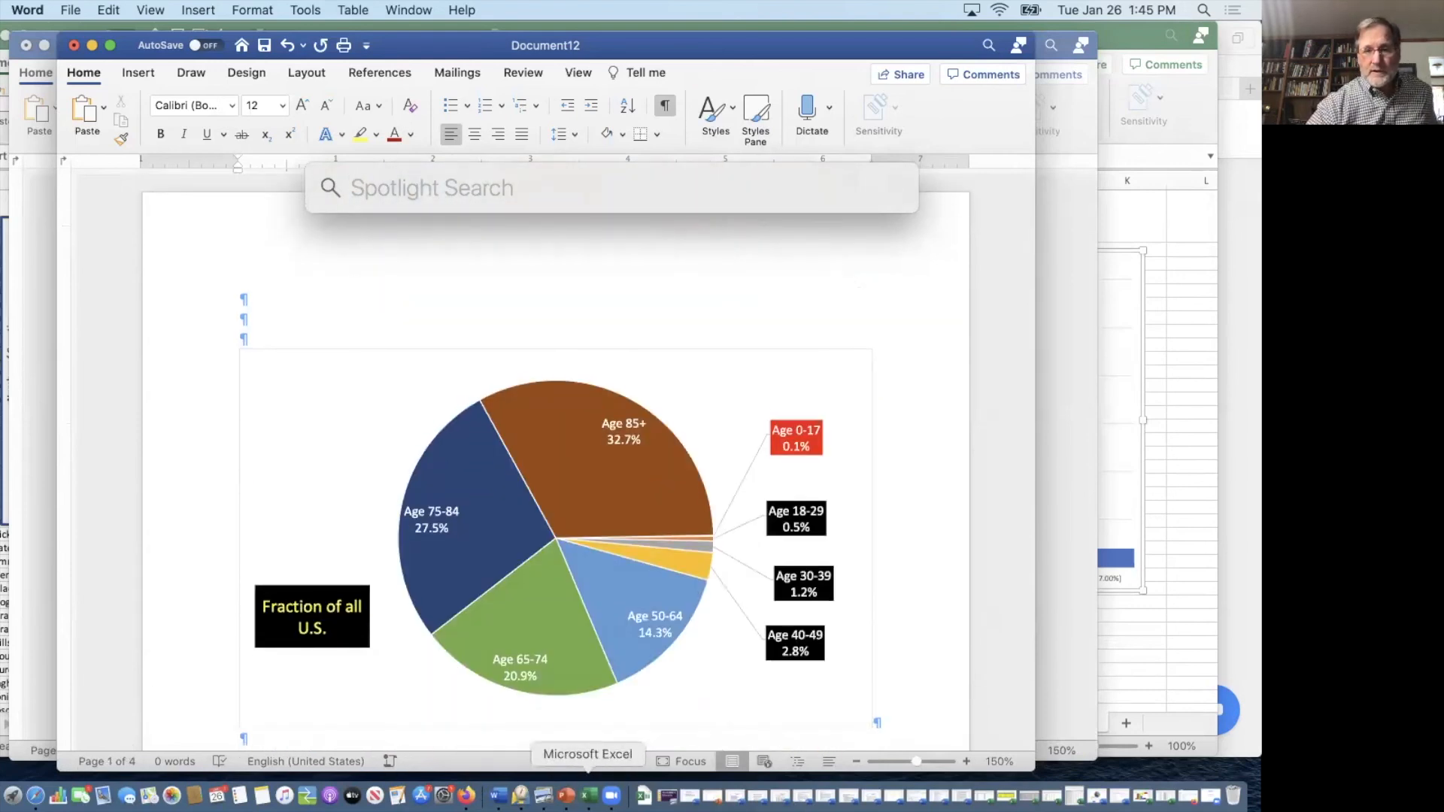
Step: Switch to Excel and check the summary requirement for each graph on the Overview Project 1 sheet
click(589, 796)
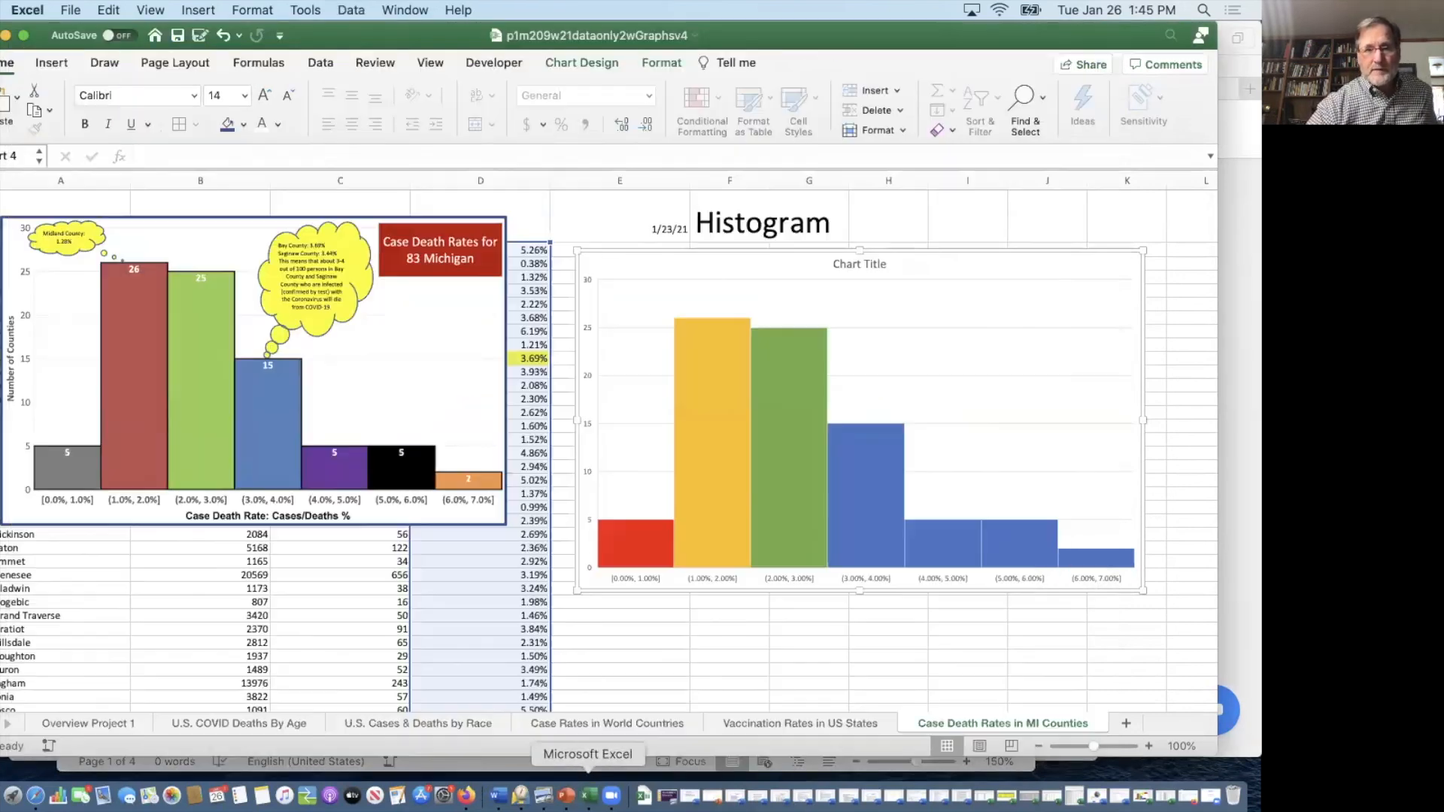
click(114, 718)
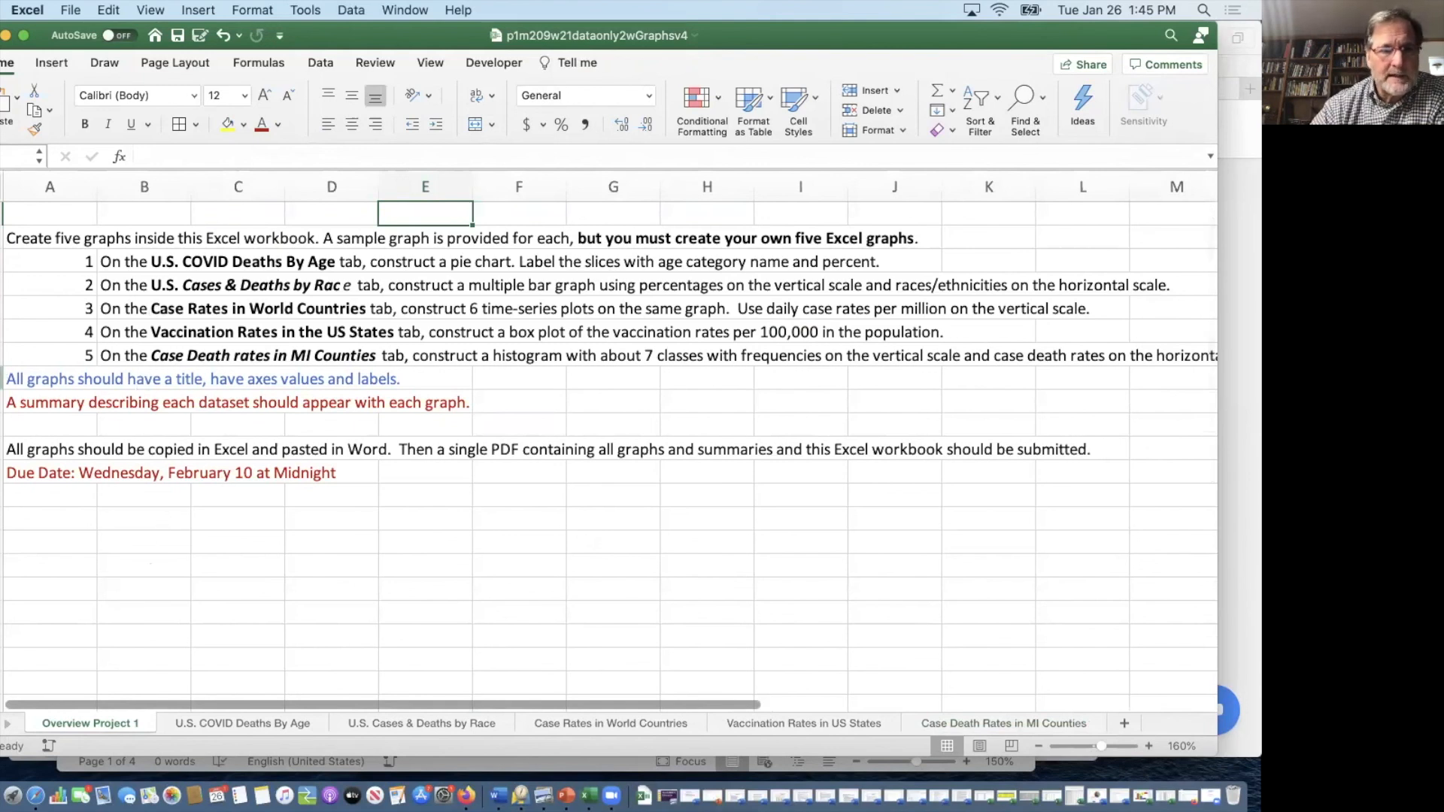
click(2, 402)
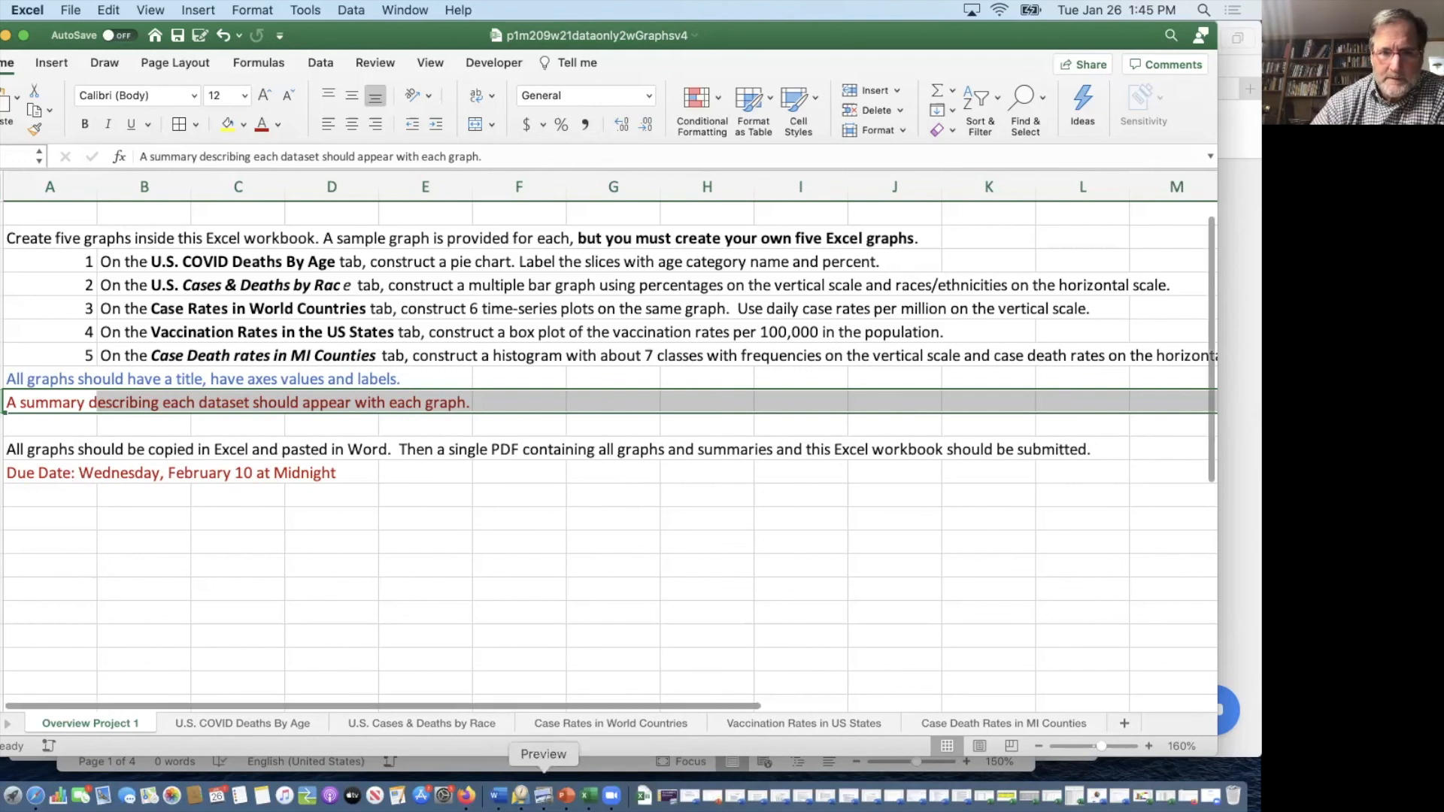
Step: Switch to Word and enter five lines of random placeholder text as a summary below the pie chart in Document12
click(498, 795)
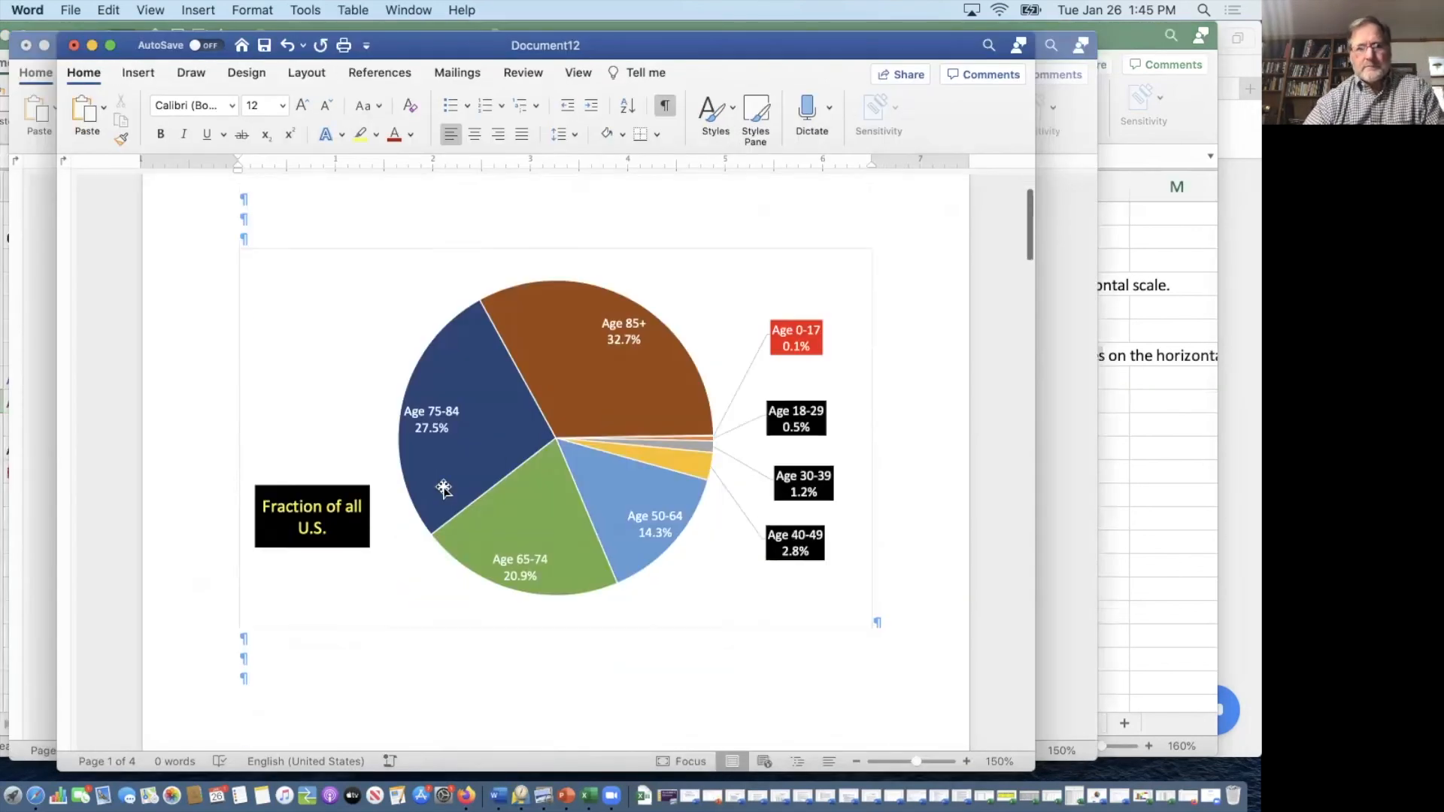
scroll(444, 489, down, 5)
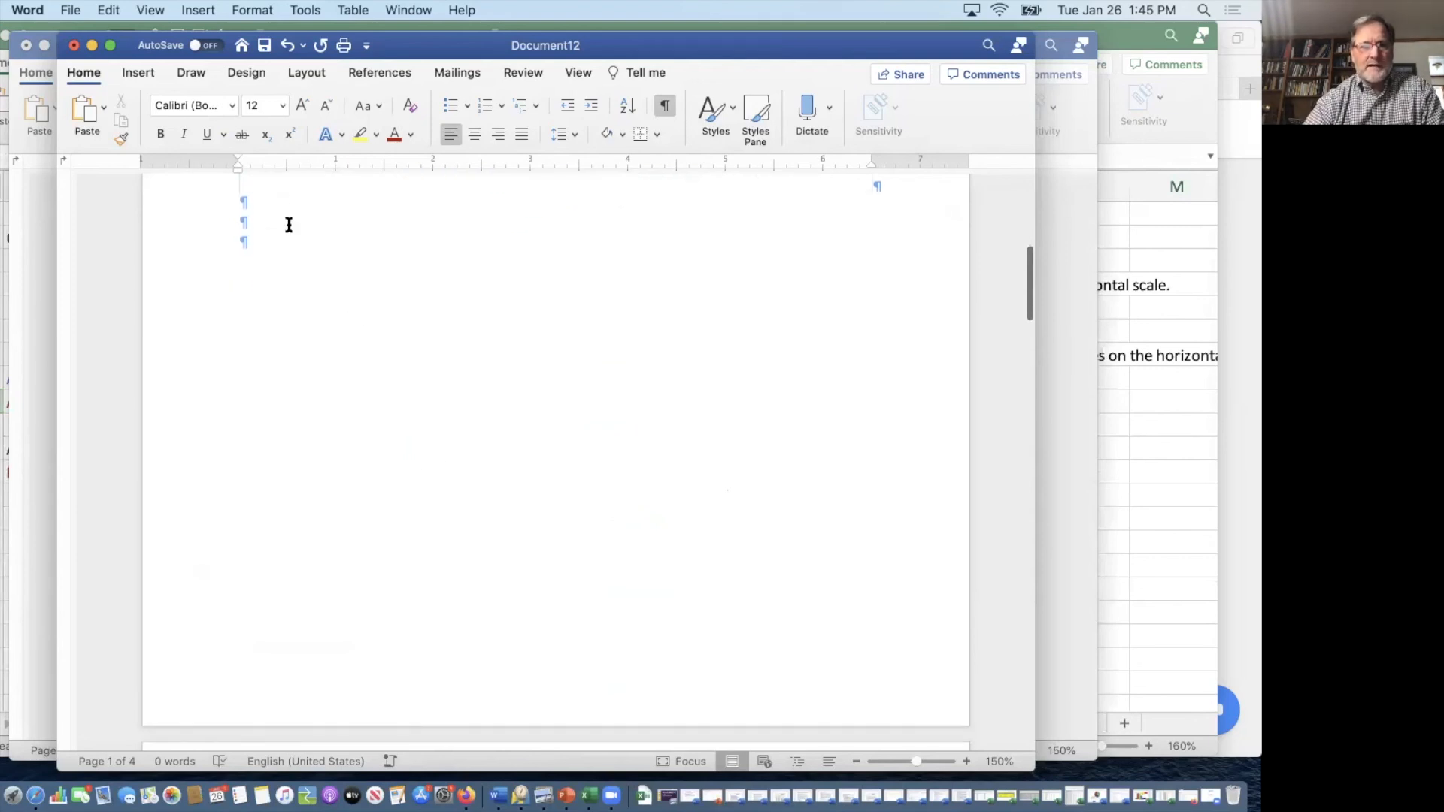
text(aisfughgafgagaoigao)
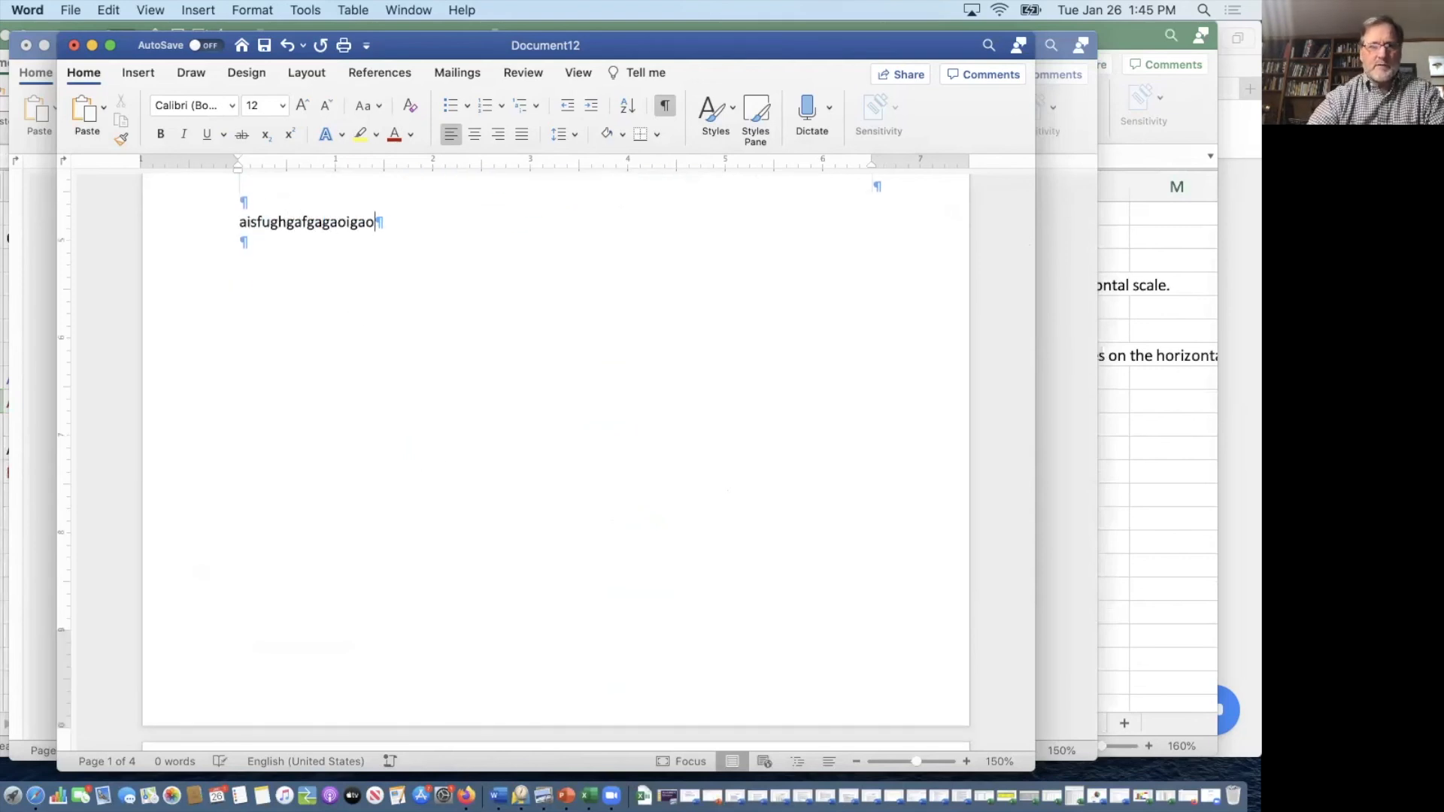
text(igaoifgaoigoigaoifjgoaigaoivalialnalnfval)
key(Return)
text(askdjasdkfjvanadlgasdlkanslfkgnasdf)
key(Return)
text(askdjfbaskdjgaskjdgaksjfgasldjgnfasd)
key(Return)
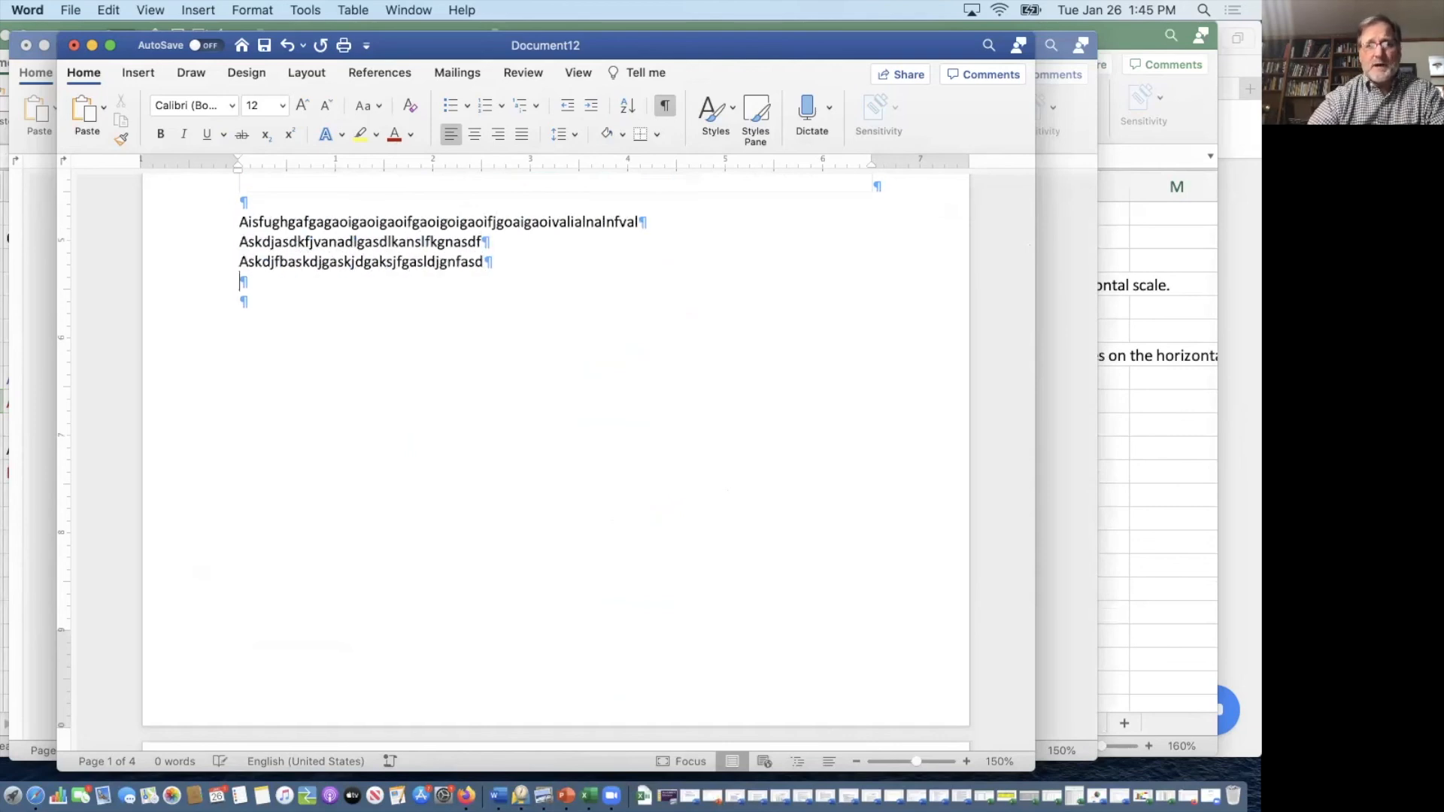
text(asndf aksdjgaksdjgalskdgnalsdkfgnal)
key(Return)
text(aslfj)
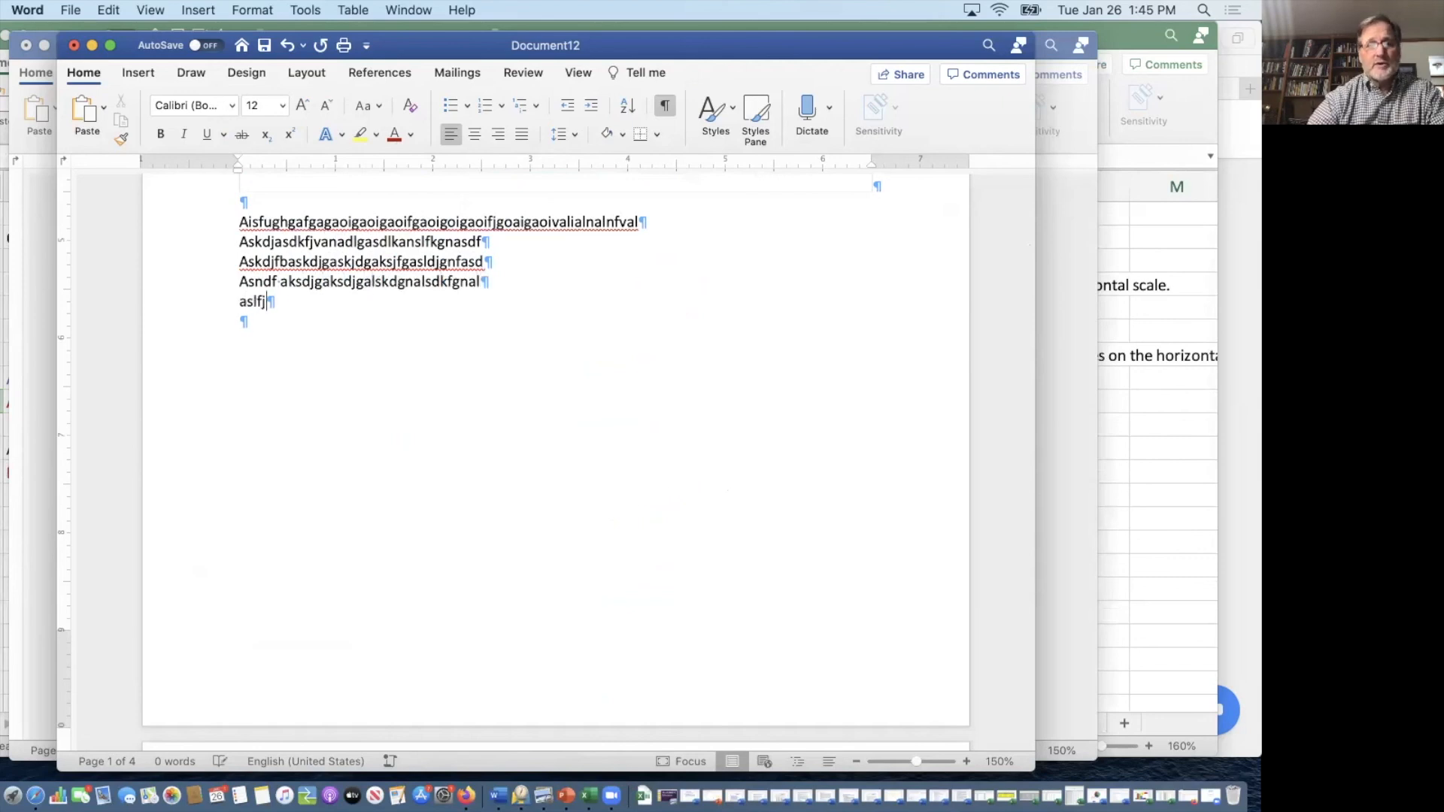
text(g asdjnaldsjfkgnaln)
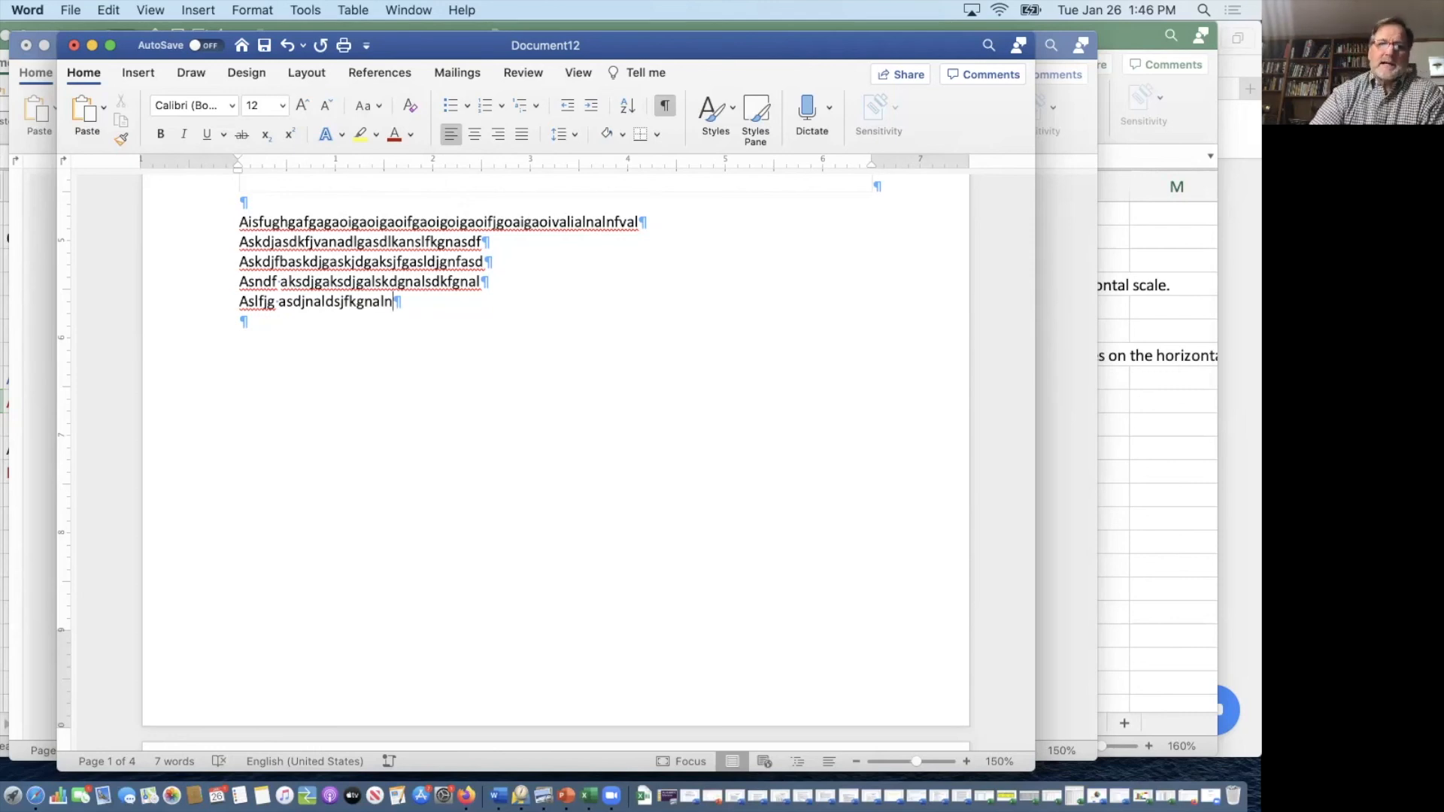
scroll(322, 384, up, 10)
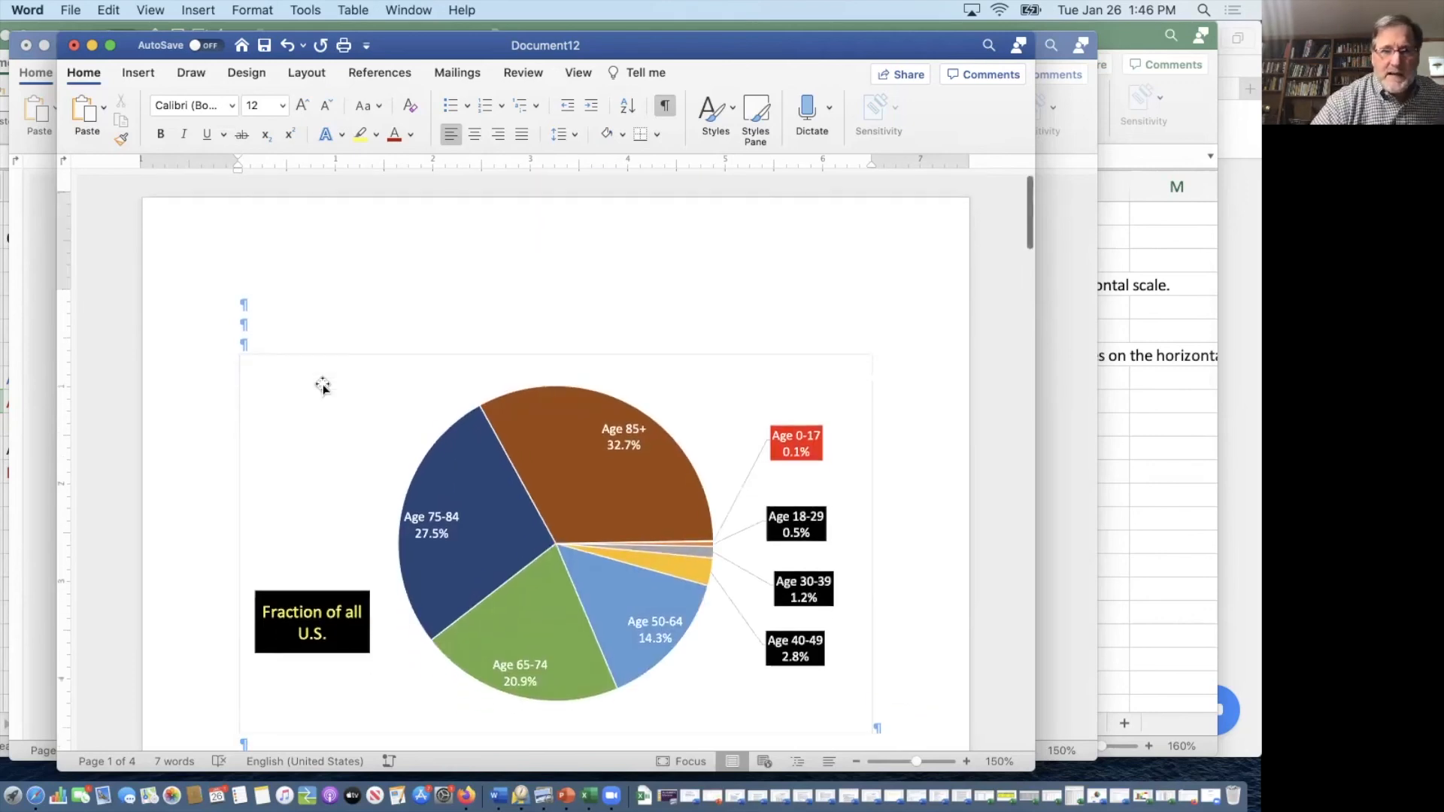
scroll(322, 385, down, 20)
scroll(322, 385, up, 20)
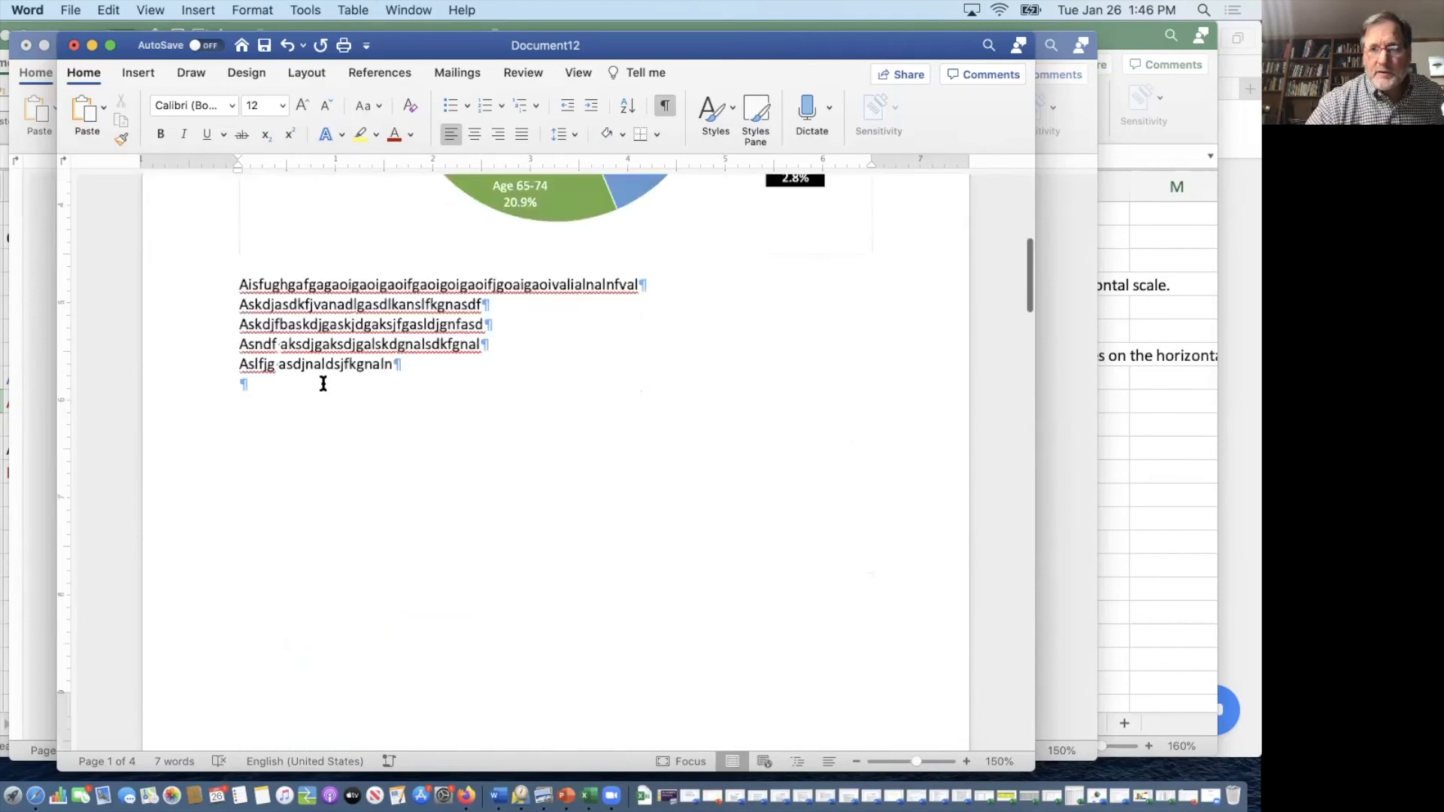
scroll(321, 386, up, 6)
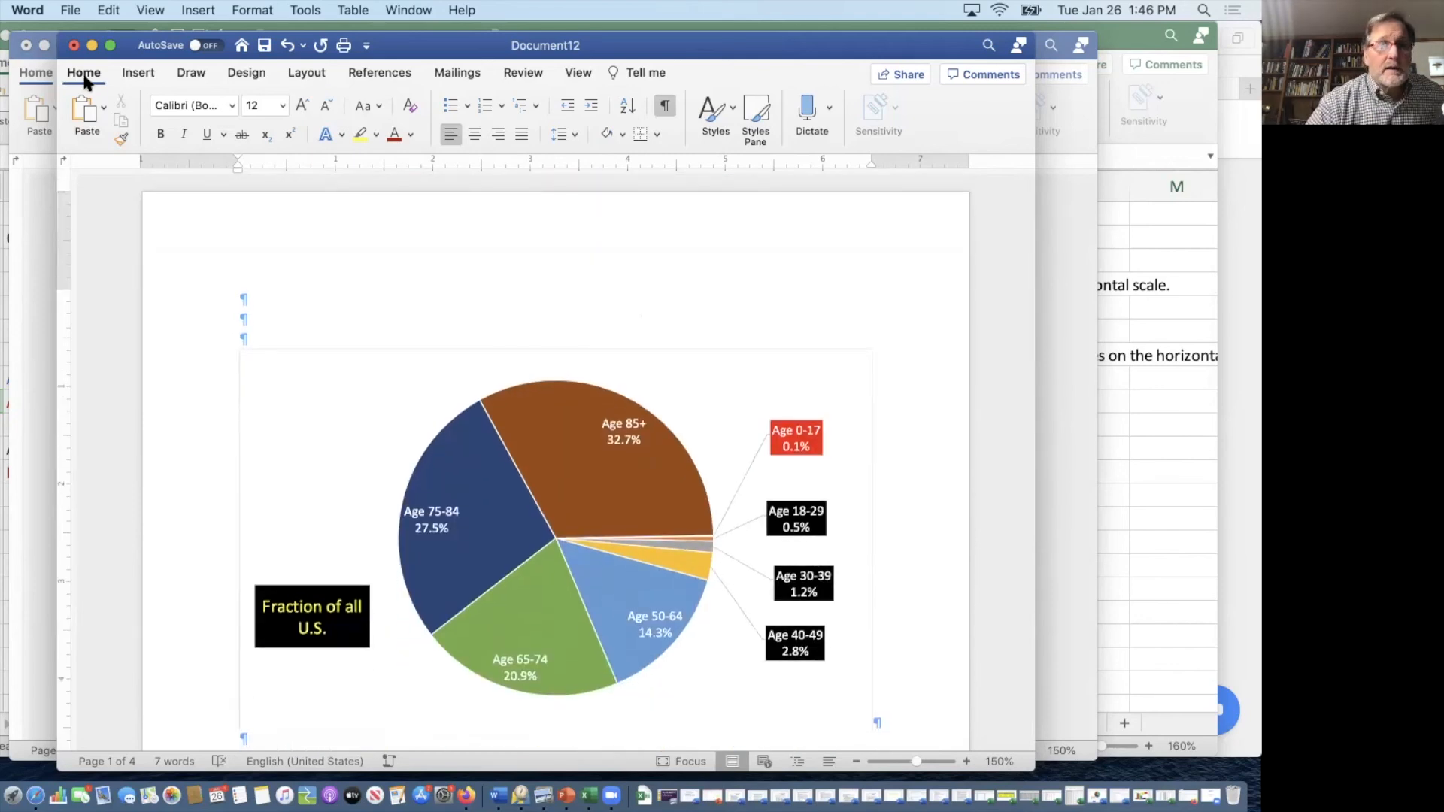
Step: Set the Save As file format for Document12 to PDF, and cancel the export
click(72, 10)
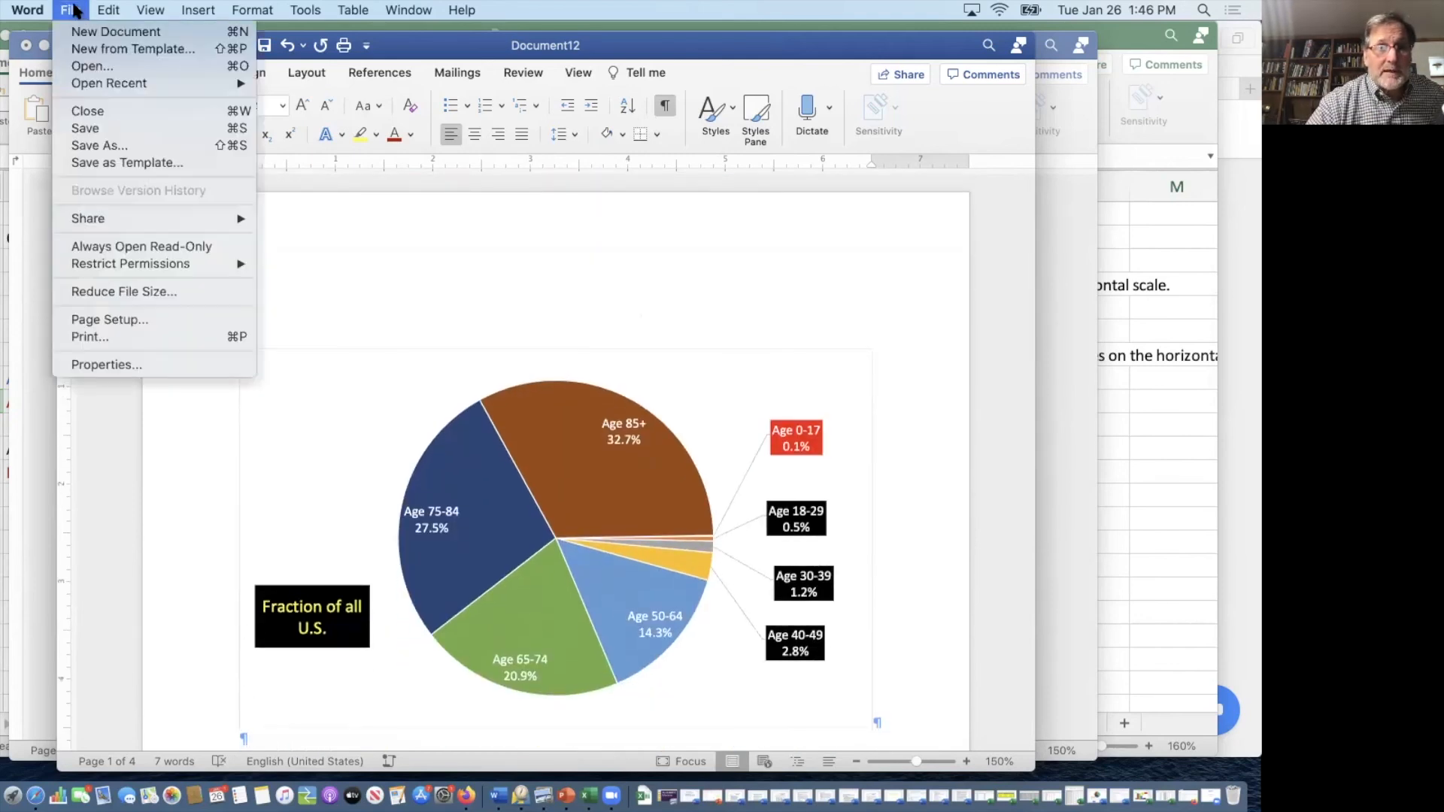
click(97, 146)
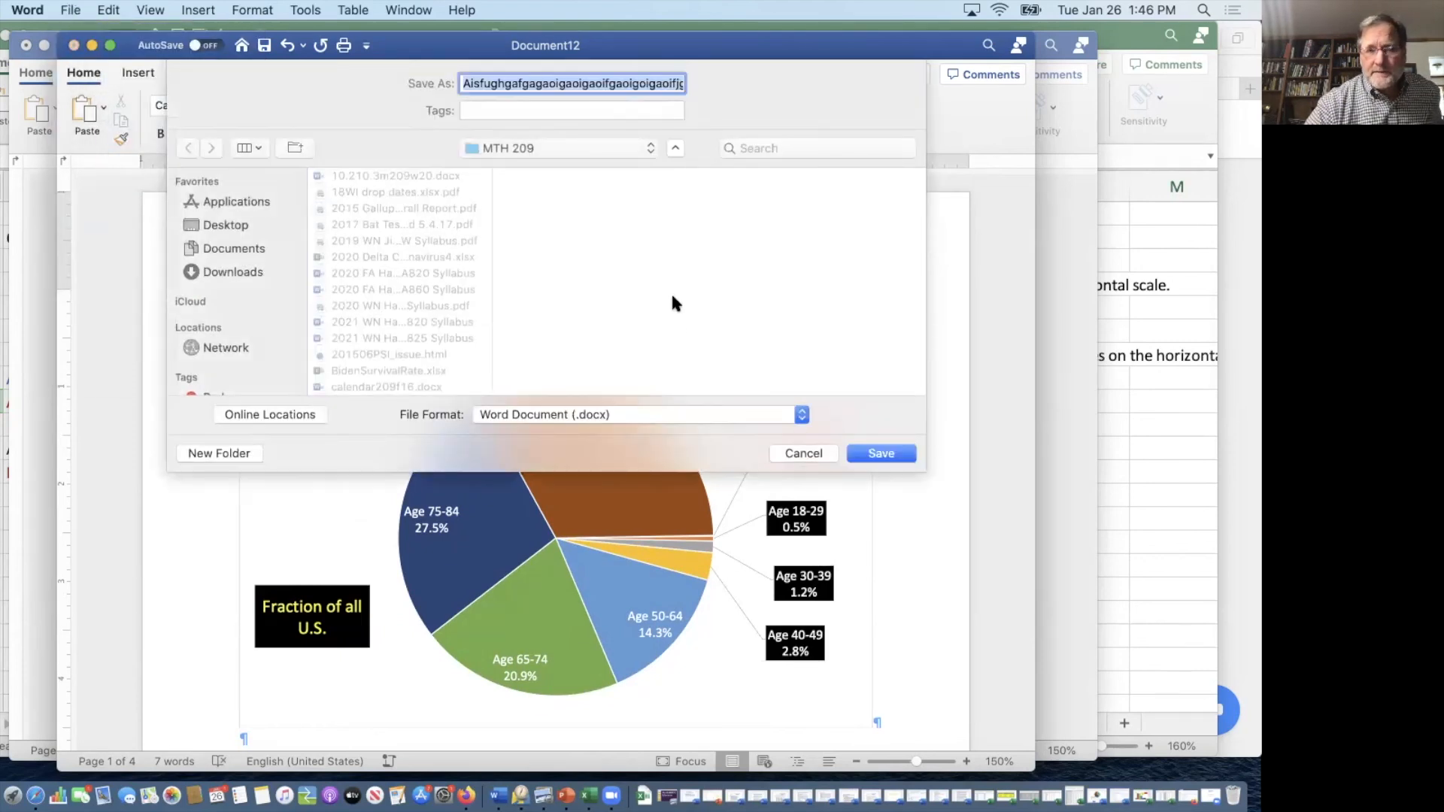
click(653, 410)
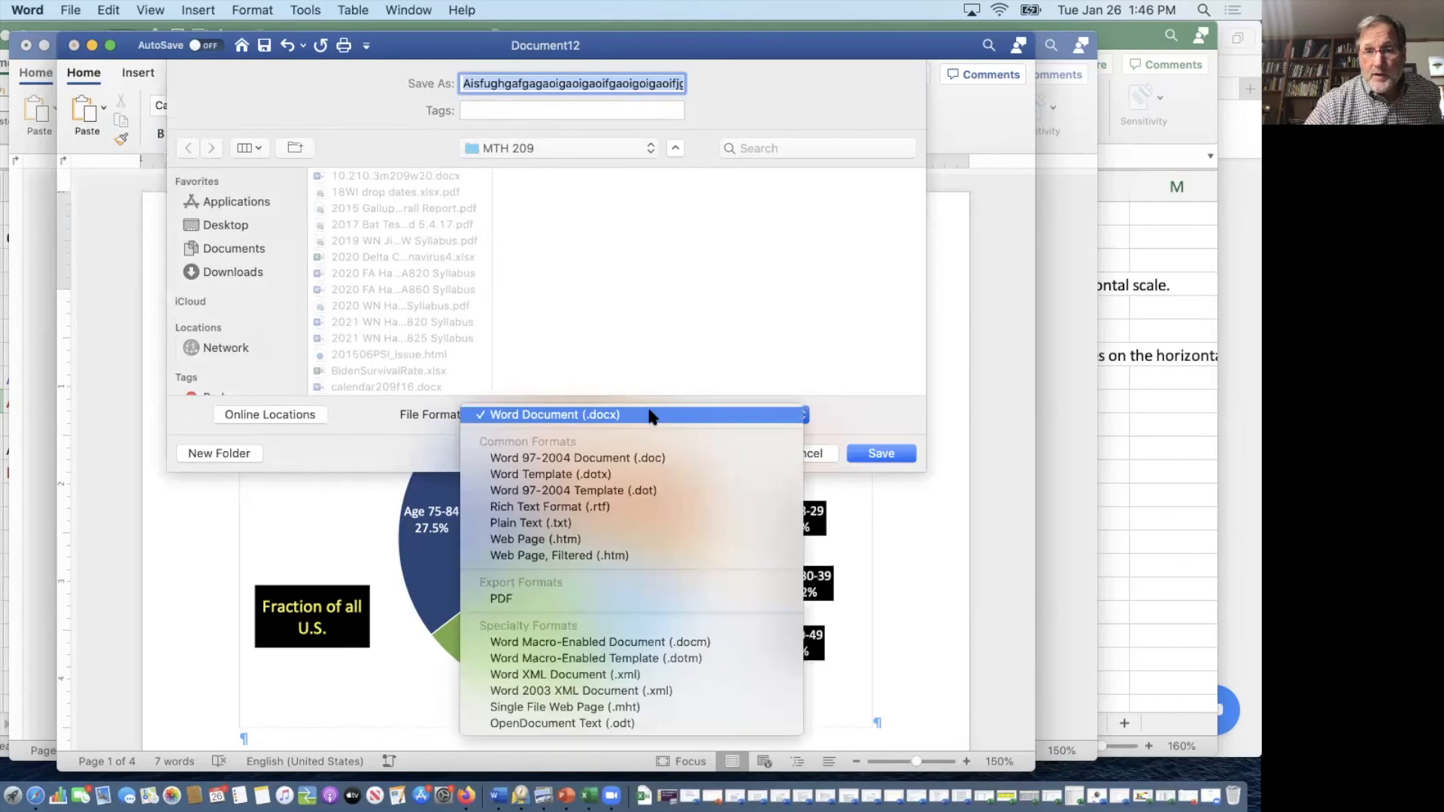
click(562, 600)
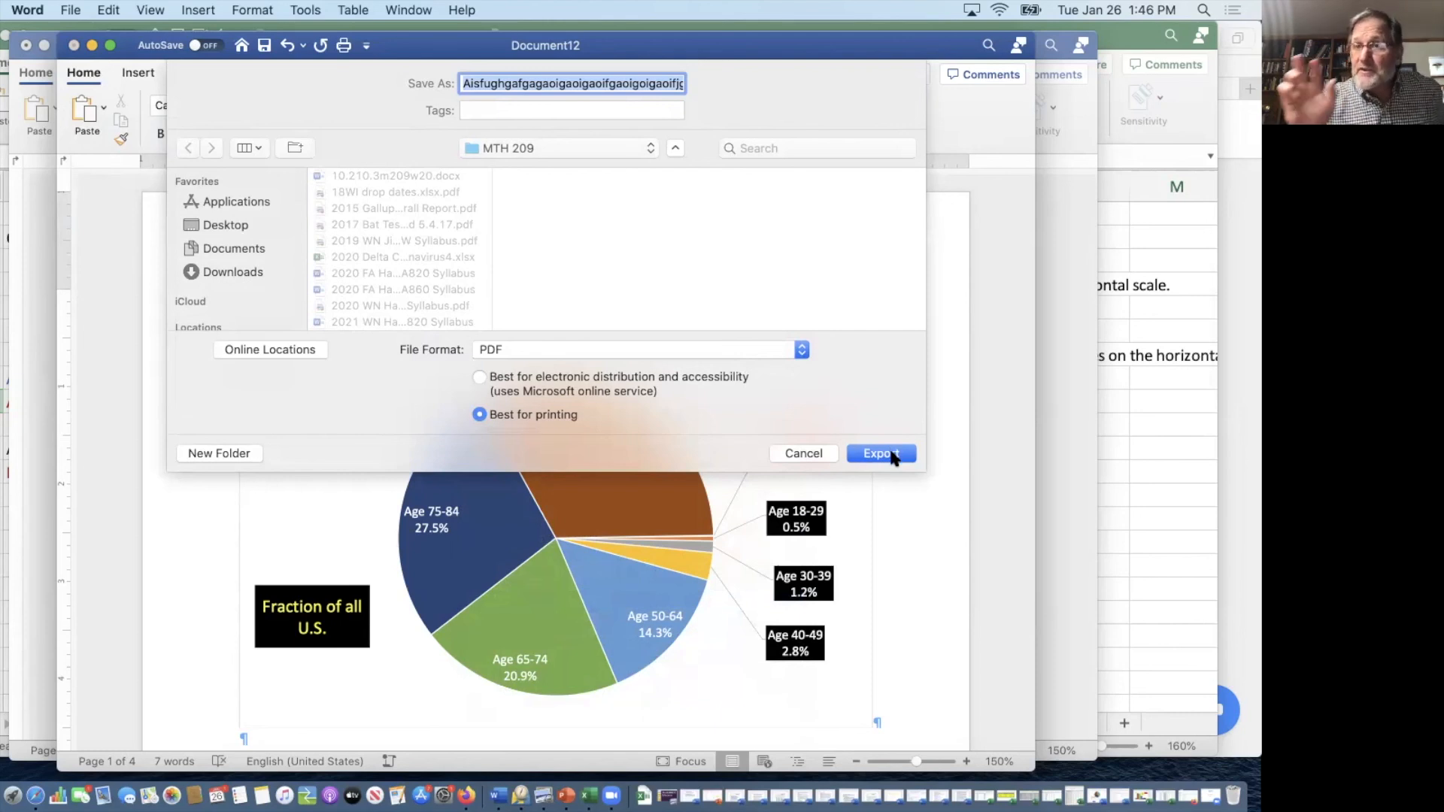
click(814, 450)
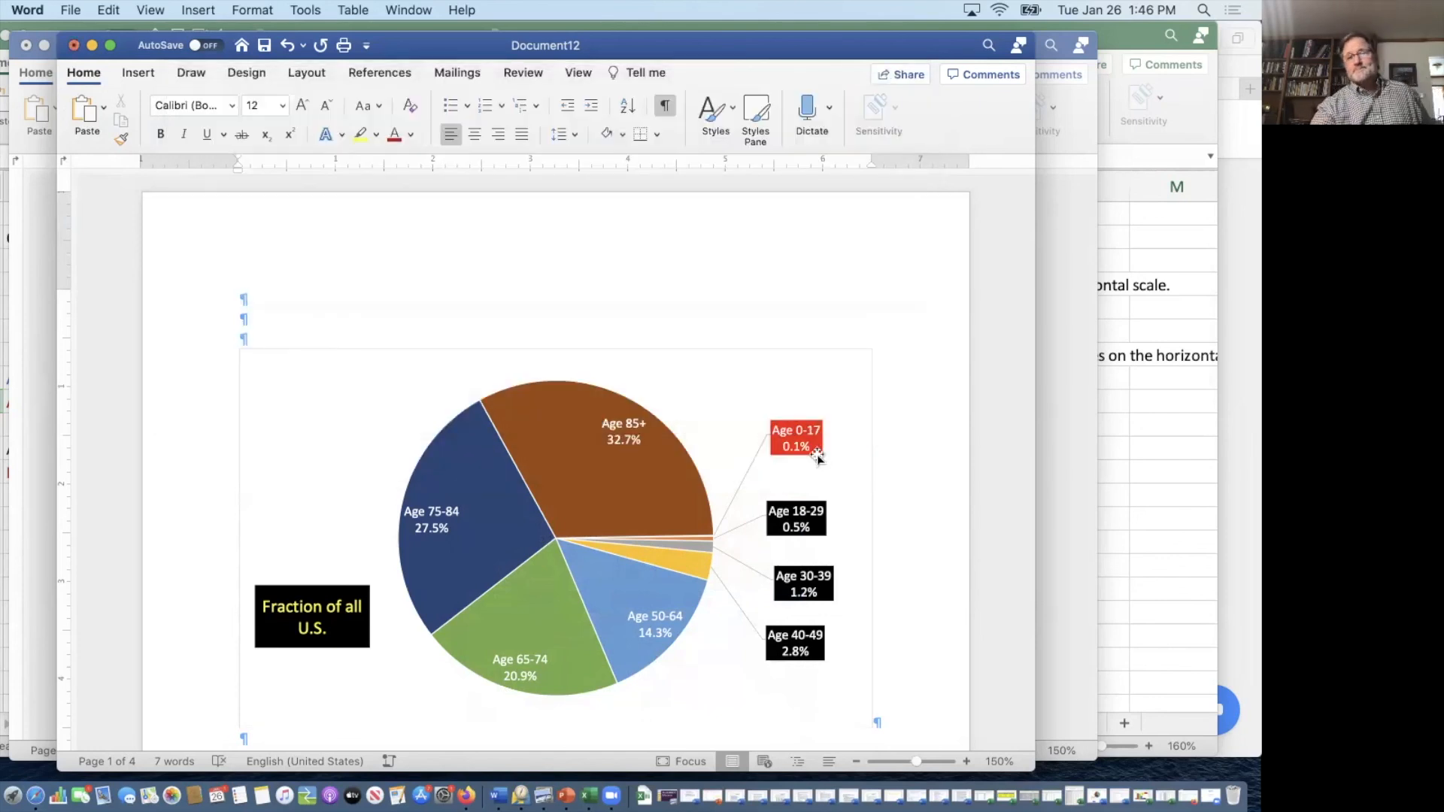